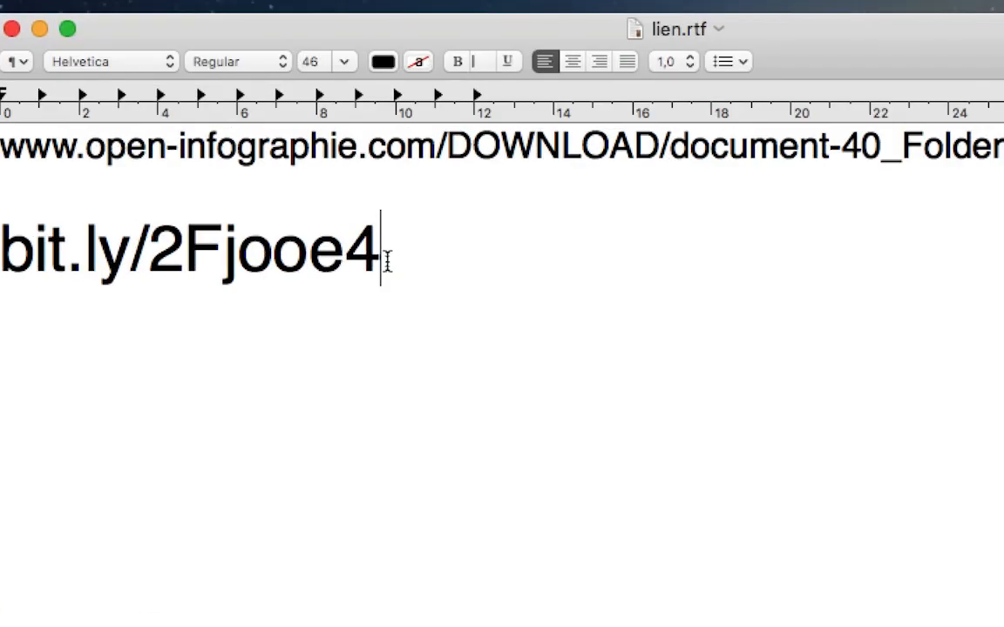
Highlight the shortened download link and parts of the full download address in lien.rtf
drag(387, 261, 0, 272)
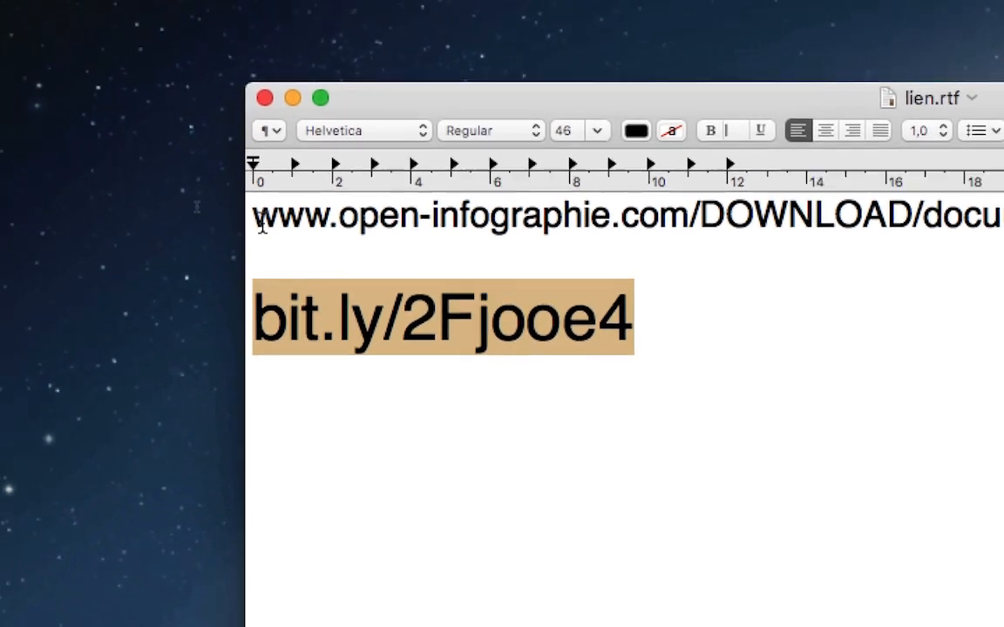
drag(87, 131, 277, 132)
drag(324, 224, 568, 224)
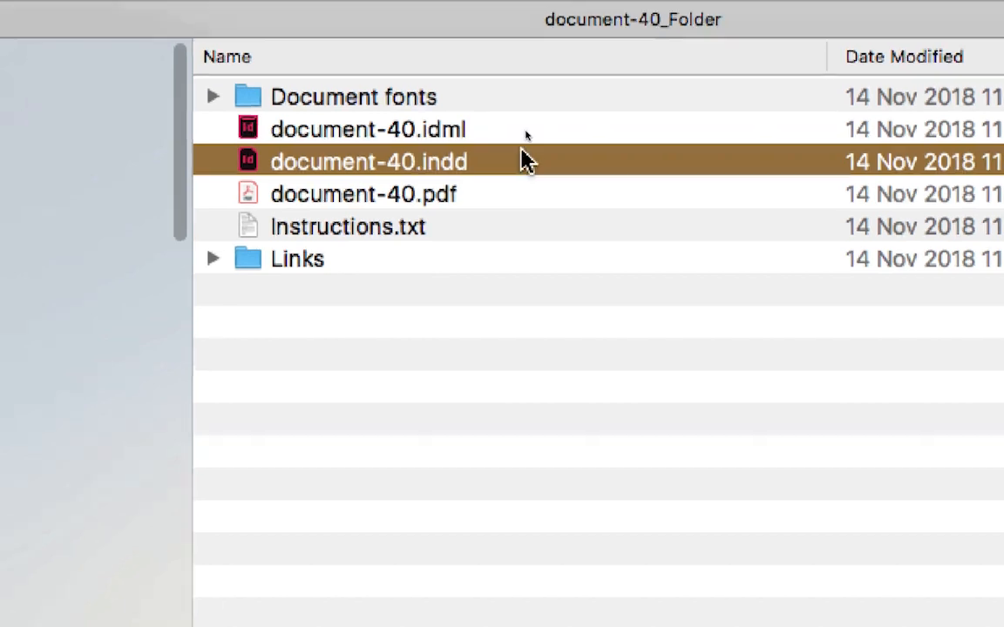
Examine the packaged files in document-40_Folder: the document fonts, the IDML, INDD and PDF versions, and the Links folder
click(522, 150)
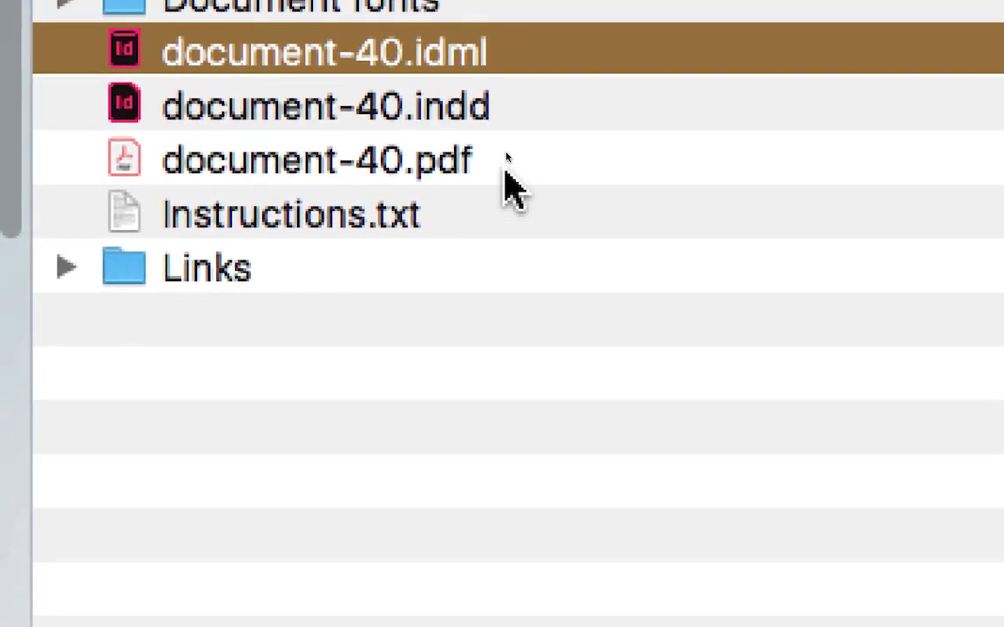
click(505, 166)
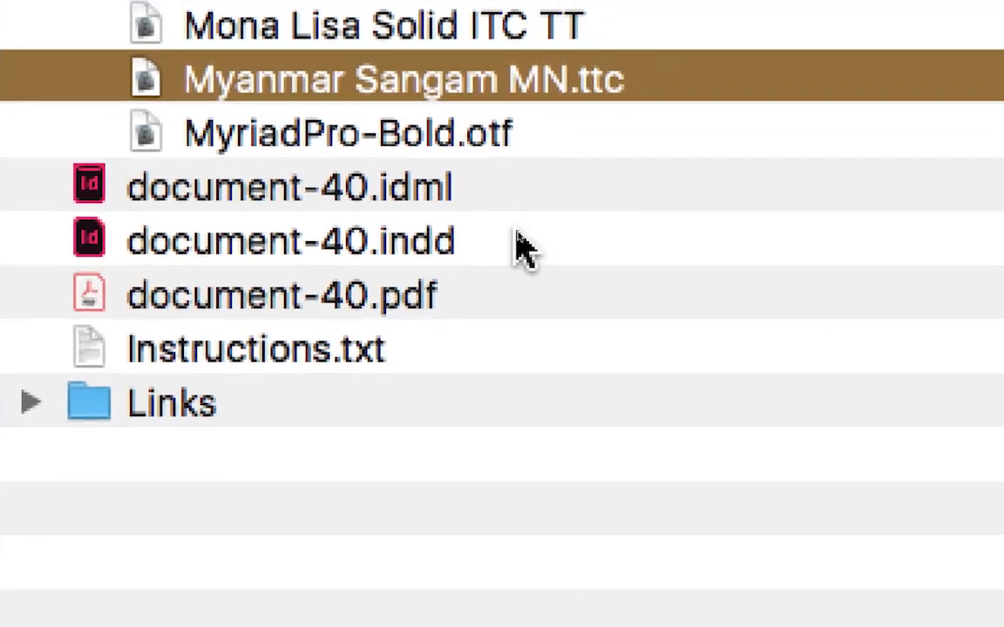
click(664, 529)
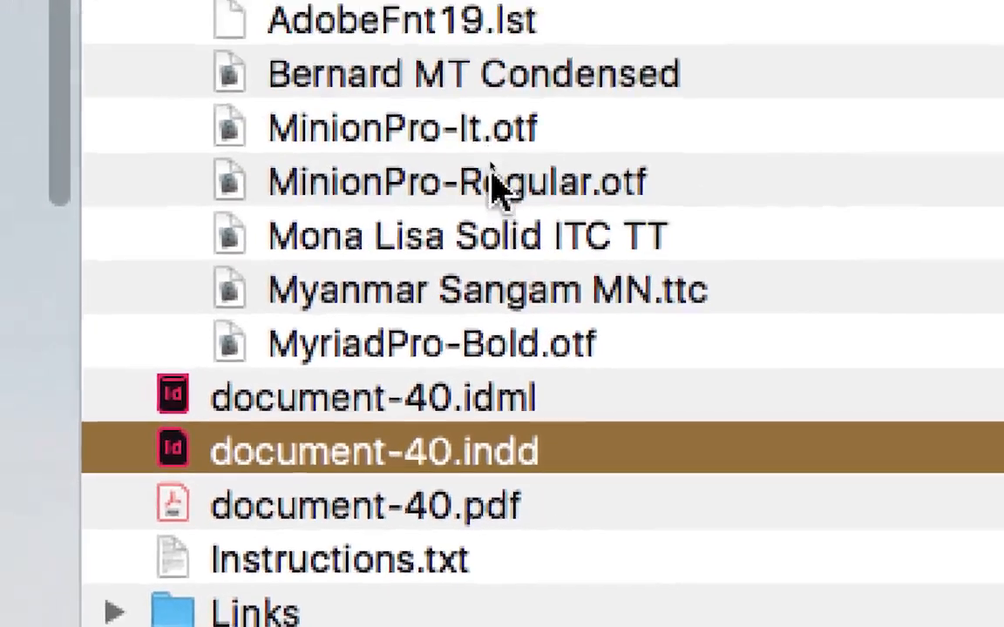
click(31, 44)
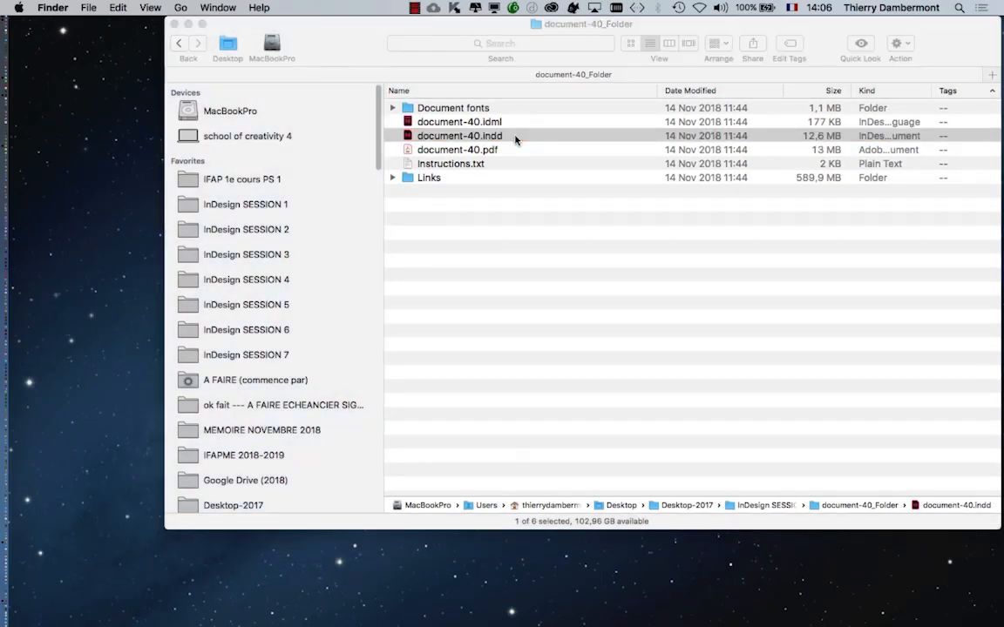
click(514, 137)
key(super+Tab)
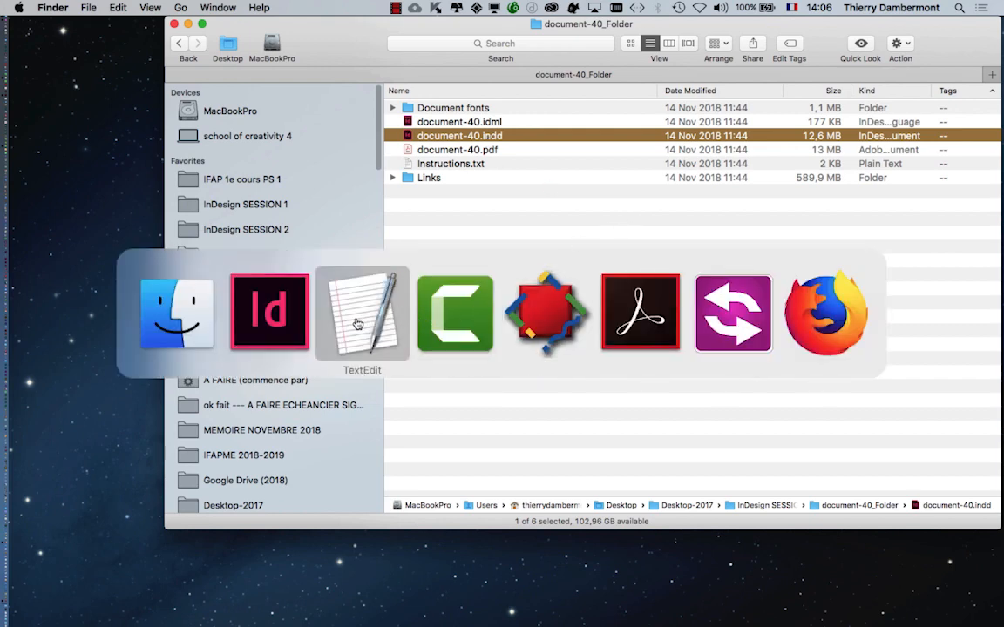
click(280, 318)
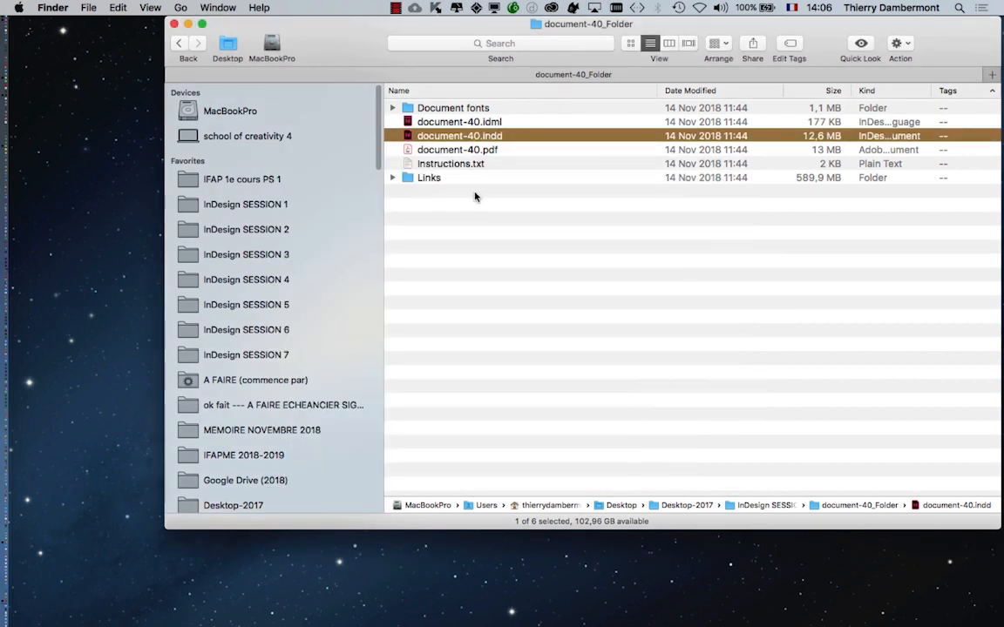
click(446, 179)
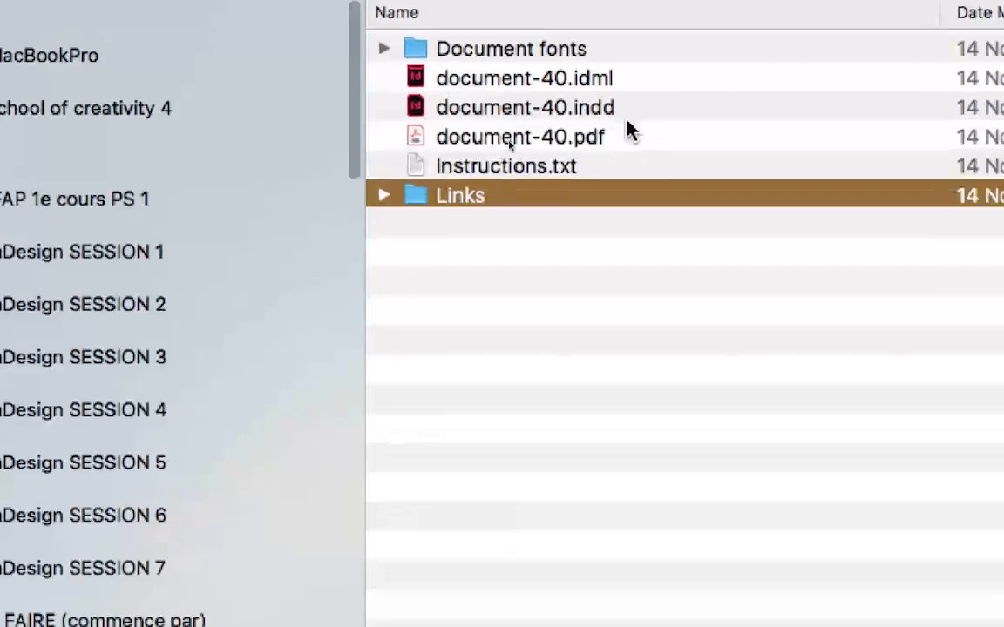
Bring up document-40.indd in InDesign and zoom out to 50% so that whole spreads are visible
click(657, 104)
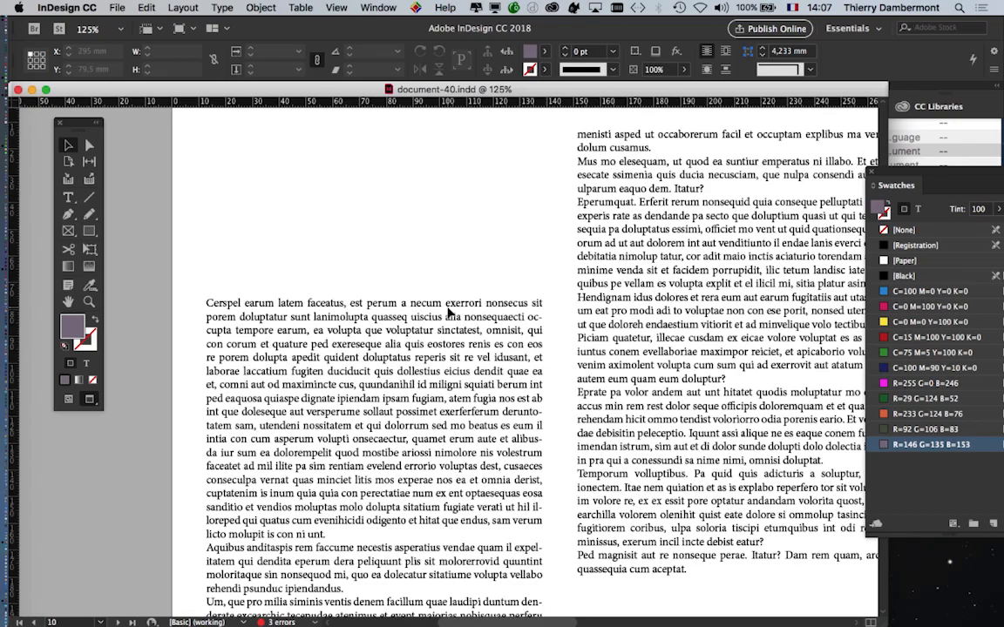
scroll(448, 306, up, 2)
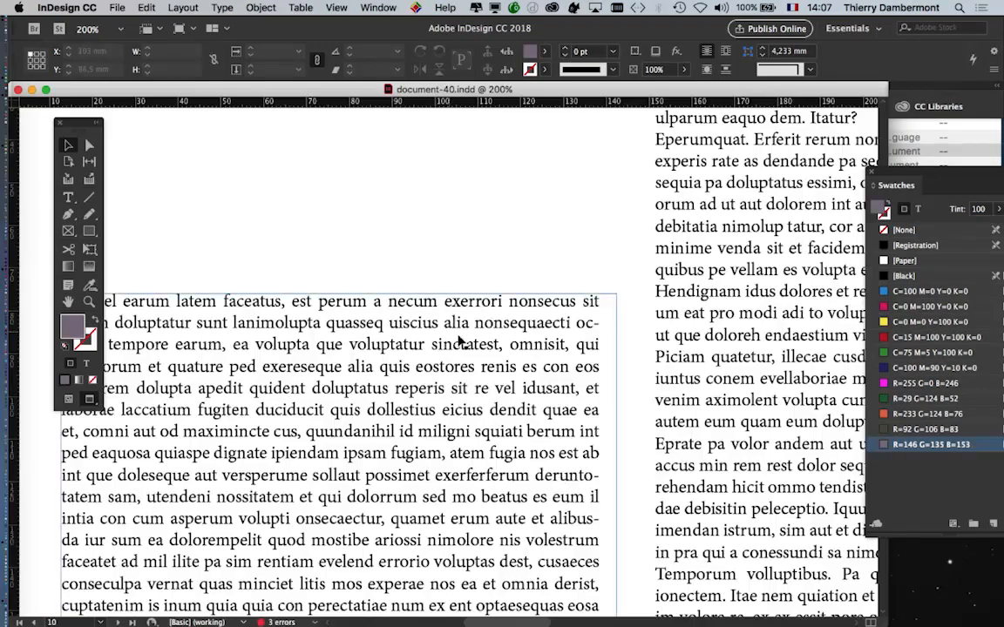
scroll(517, 365, down, 2)
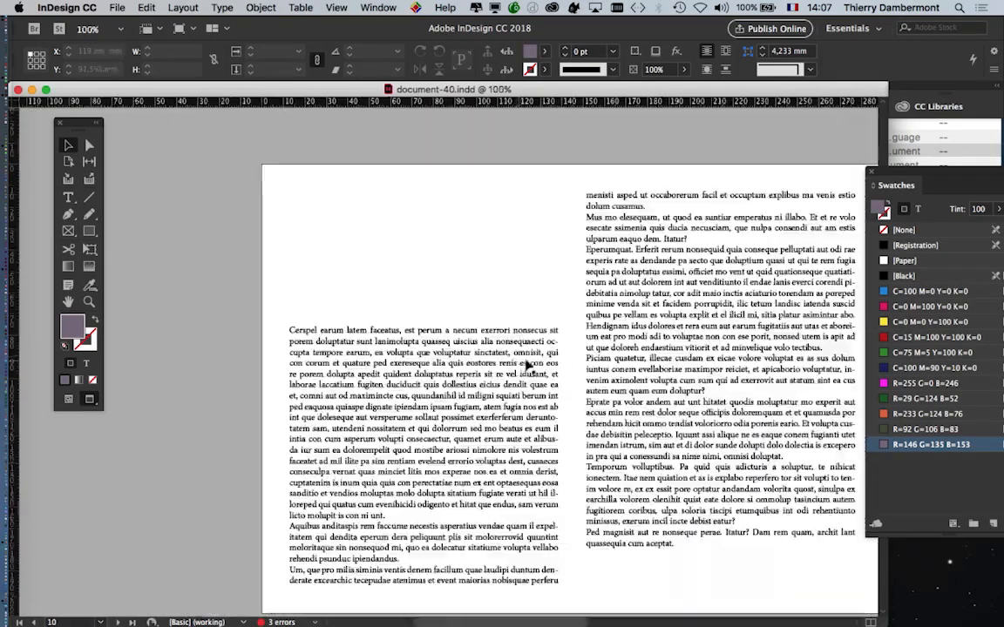
scroll(461, 364, down, 2)
scroll(461, 365, right, 3)
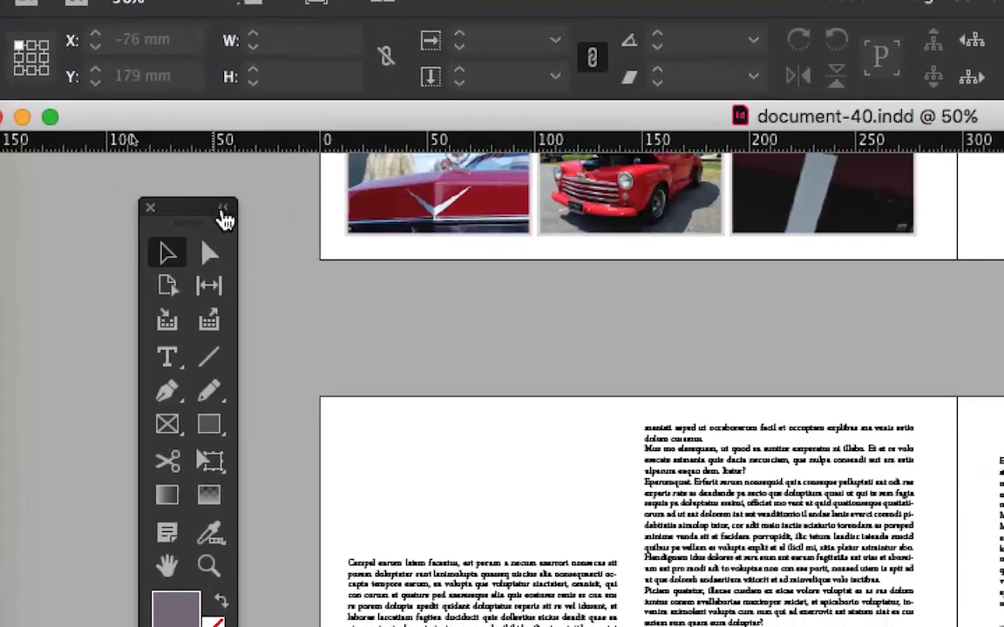
Cycle the Tools panel through its single-column, single-row and double-column layouts and close it
click(221, 214)
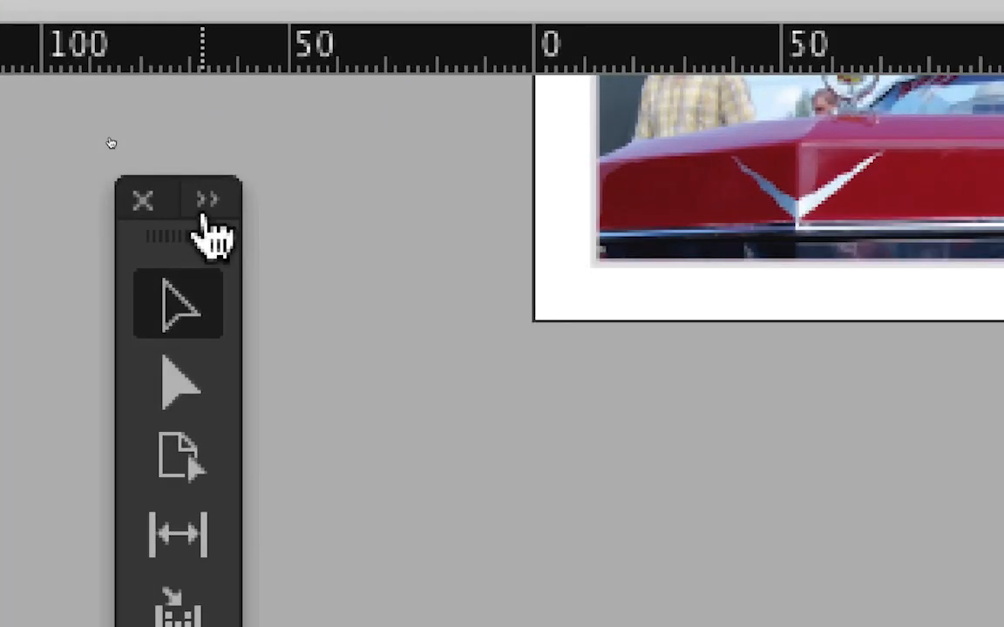
click(207, 208)
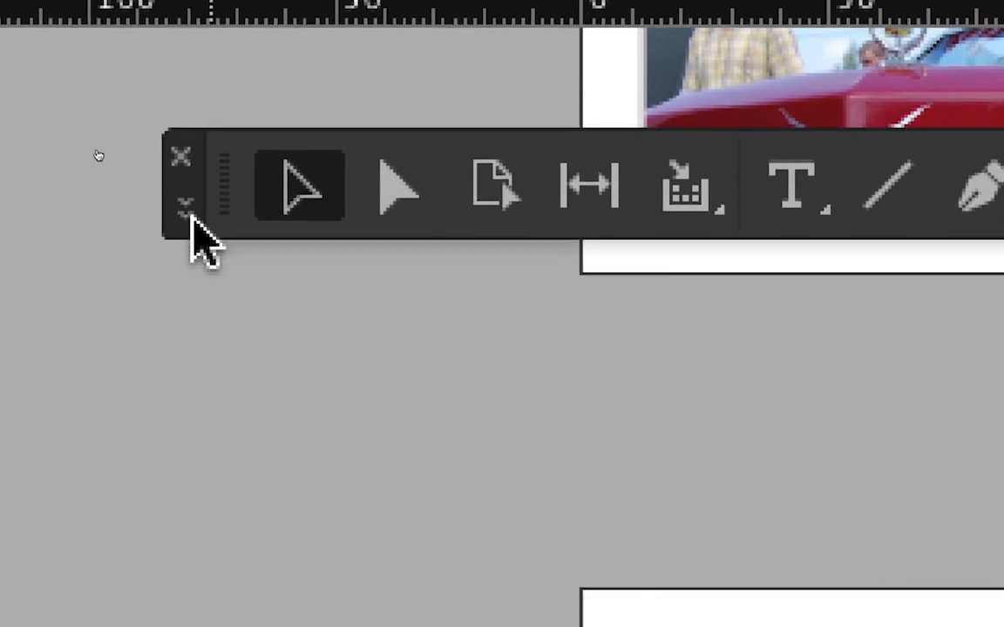
click(188, 212)
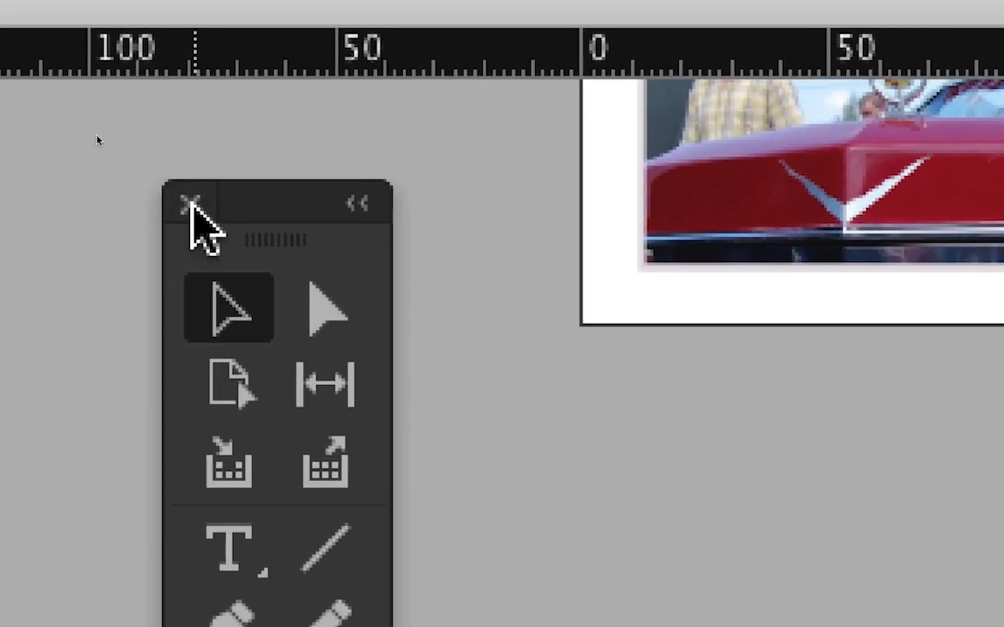
click(190, 205)
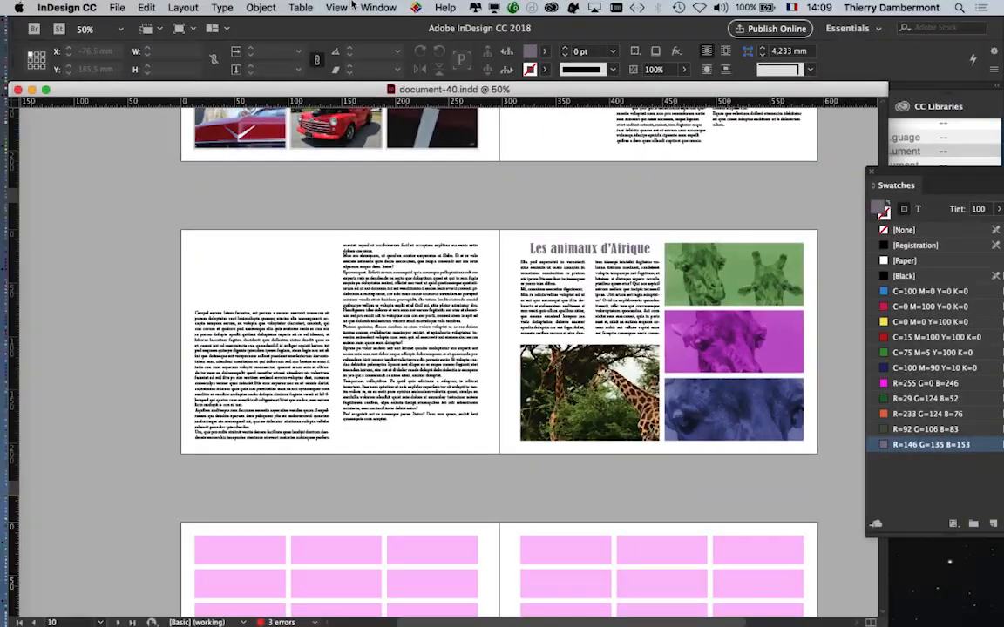
Display the Tools and Pages panels, check the Pages panel's View Pages options, and reposition the Pages panel
click(347, 7)
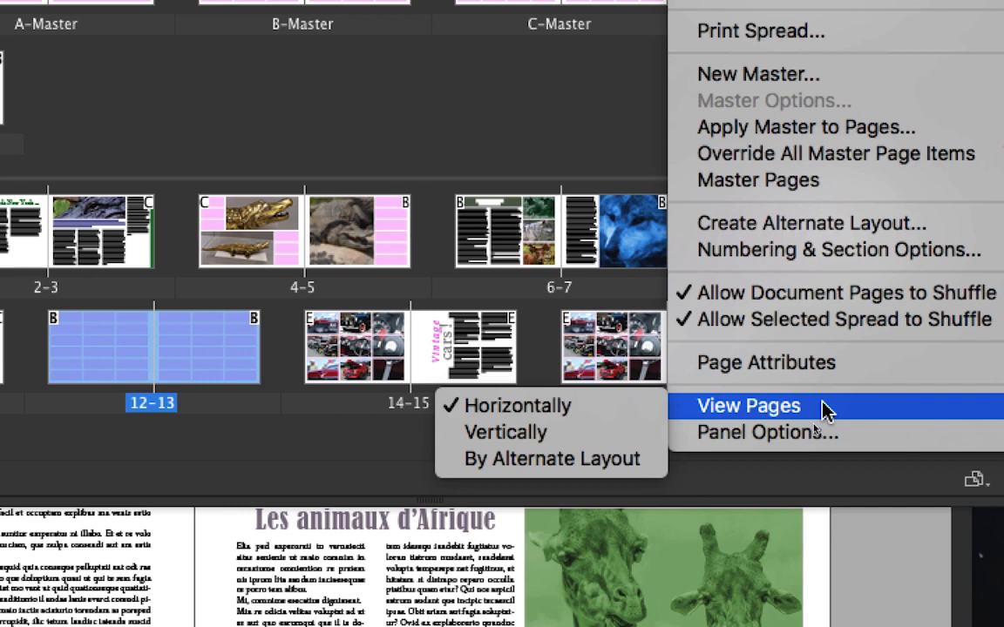
key(Escape)
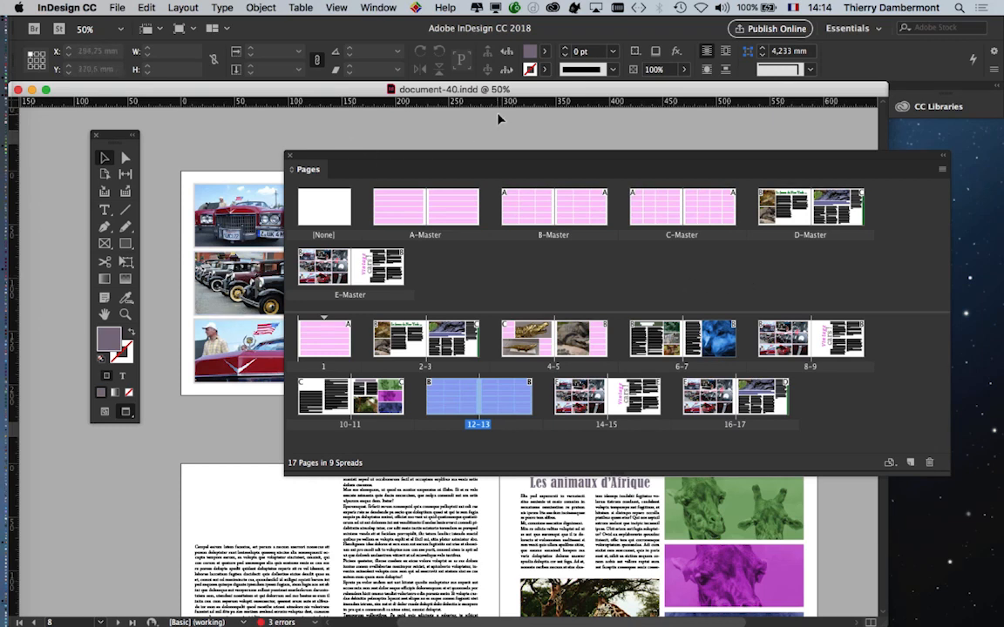
drag(513, 153, 509, 148)
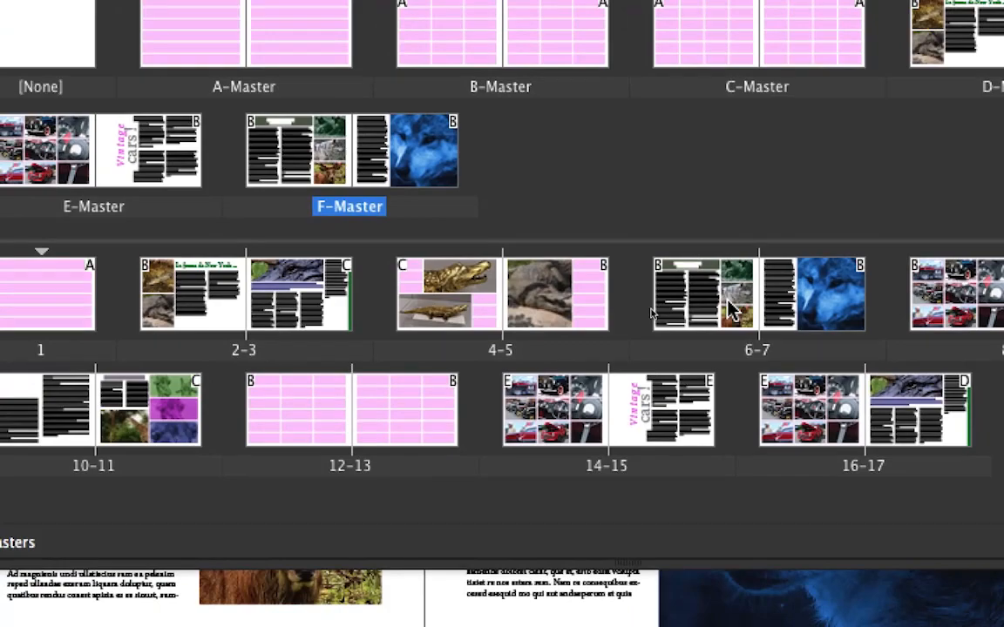
Select spread 6-7 in the Pages panel and look up the Save as Master command for it
click(694, 388)
shift+click(777, 401)
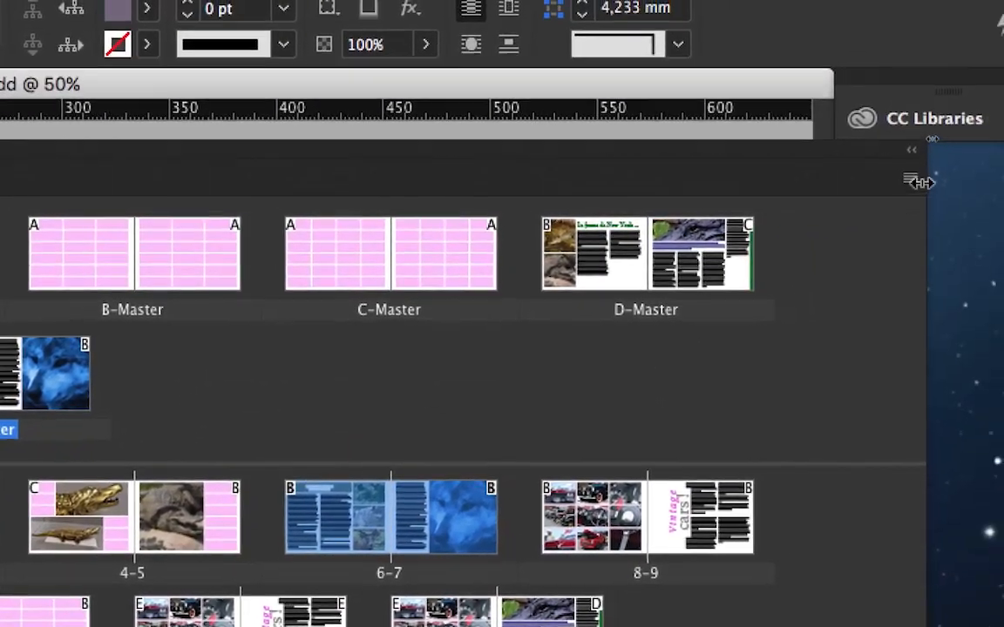
click(920, 187)
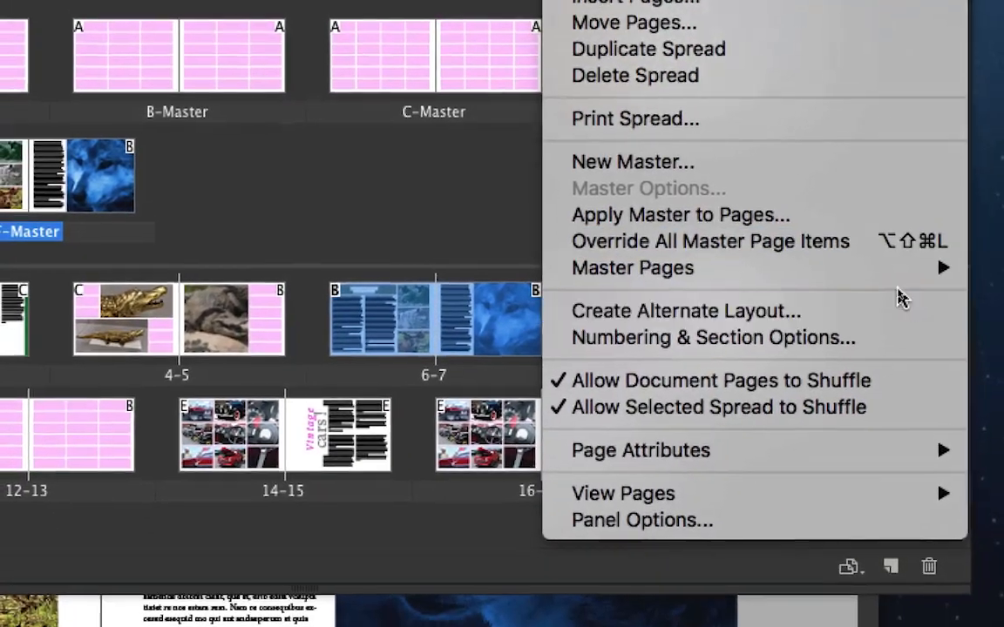
mouse_move(858, 472)
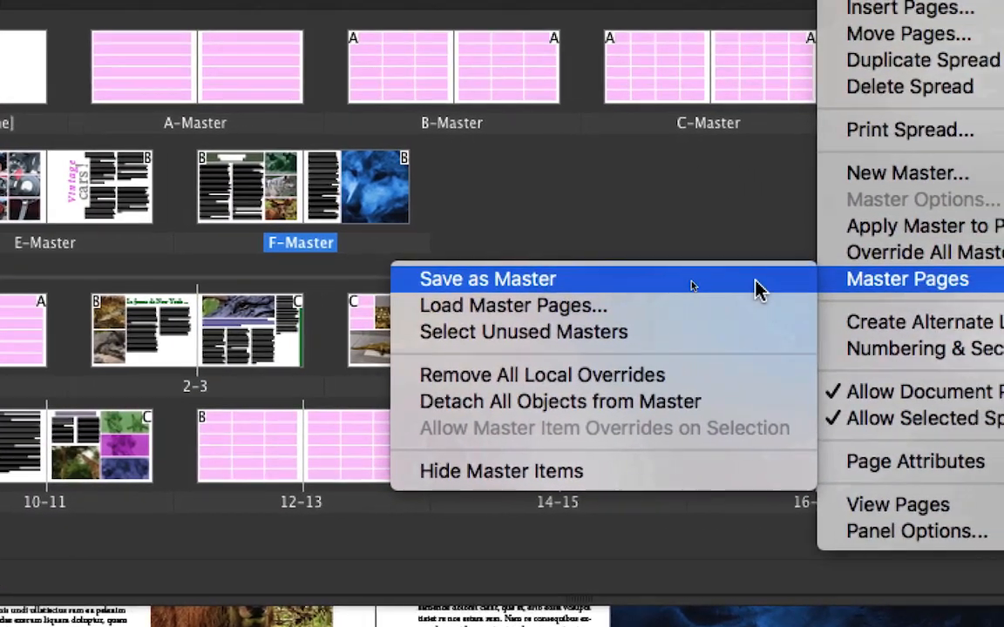
click(627, 221)
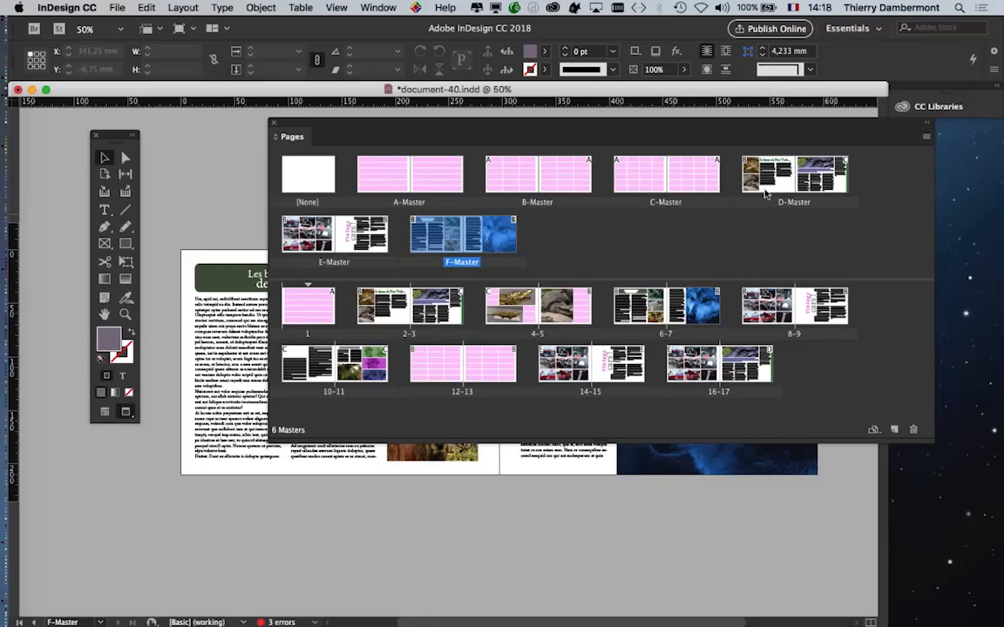
Review the Master Options of F-Master, including its prefix, name, base master and number of pages, and close the dialog
drag(909, 123, 911, 152)
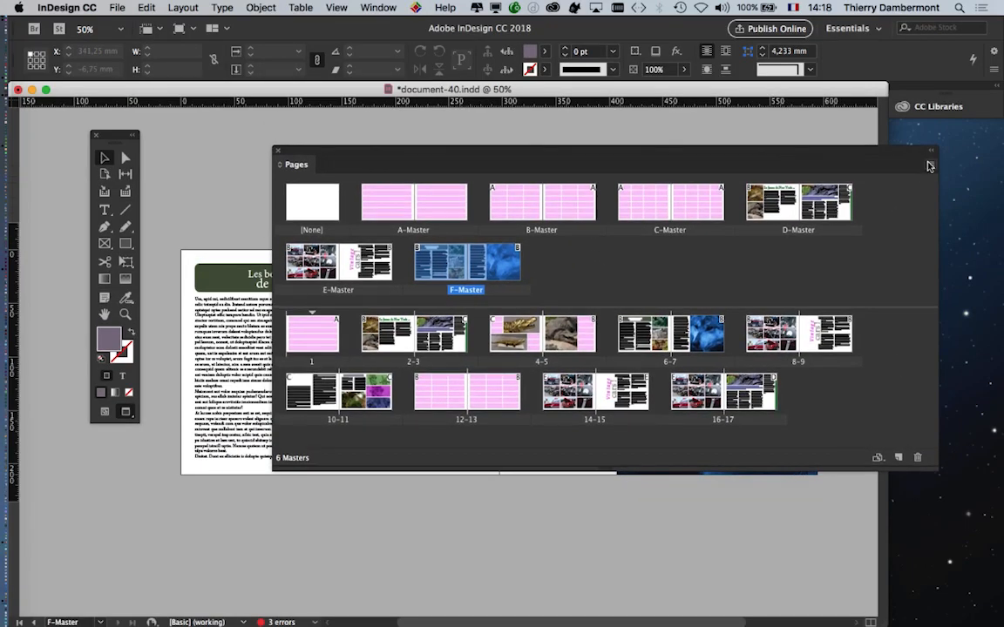
click(929, 166)
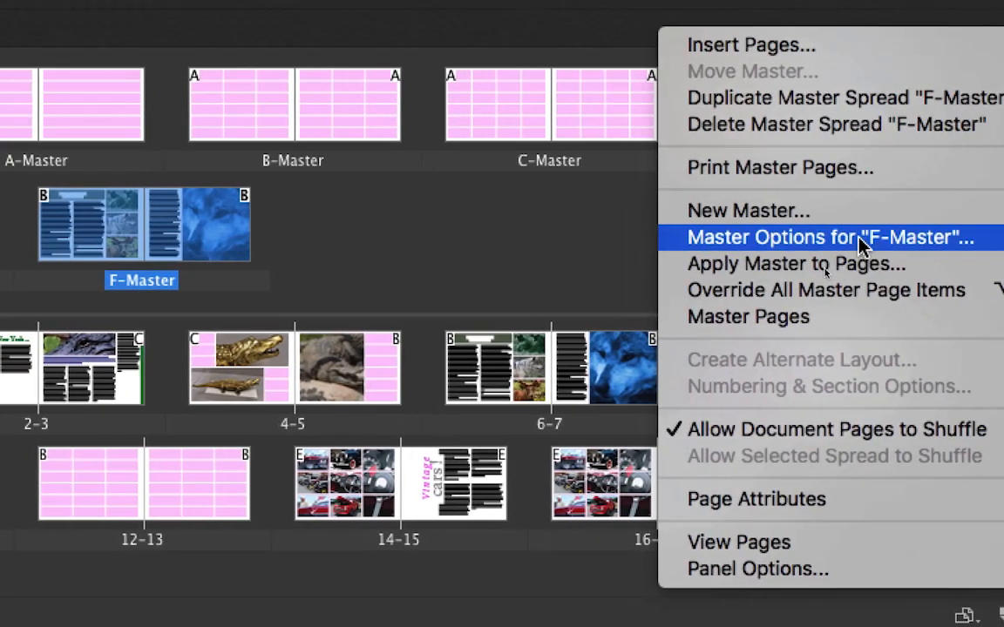
click(860, 240)
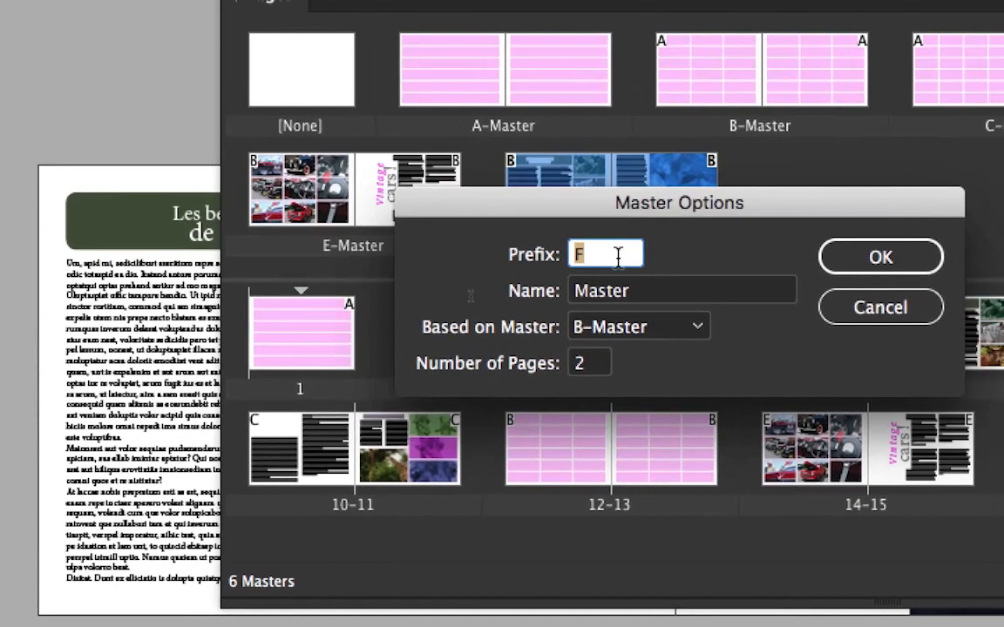
key(alt)
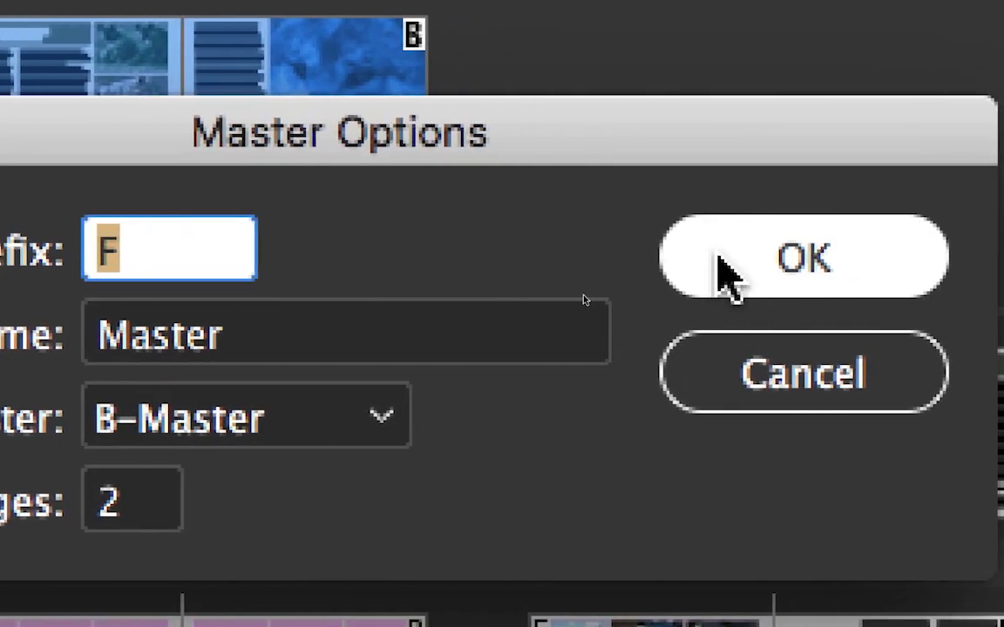
click(727, 275)
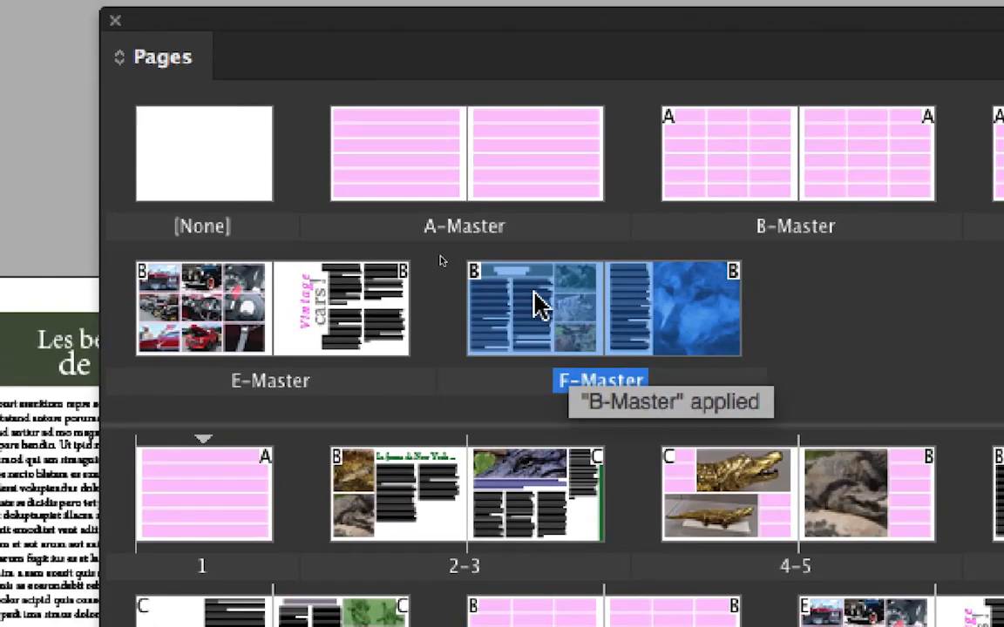
Add a new two-page spread based on F-Master after pages 16-17 and resize the Pages panel to show it
drag(534, 295, 789, 407)
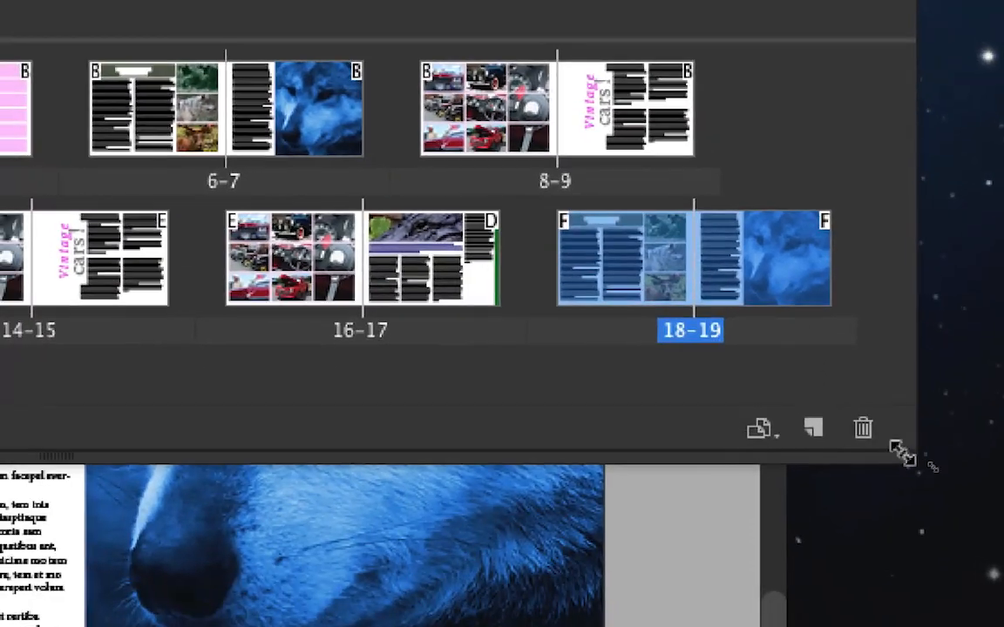
drag(988, 582, 826, 610)
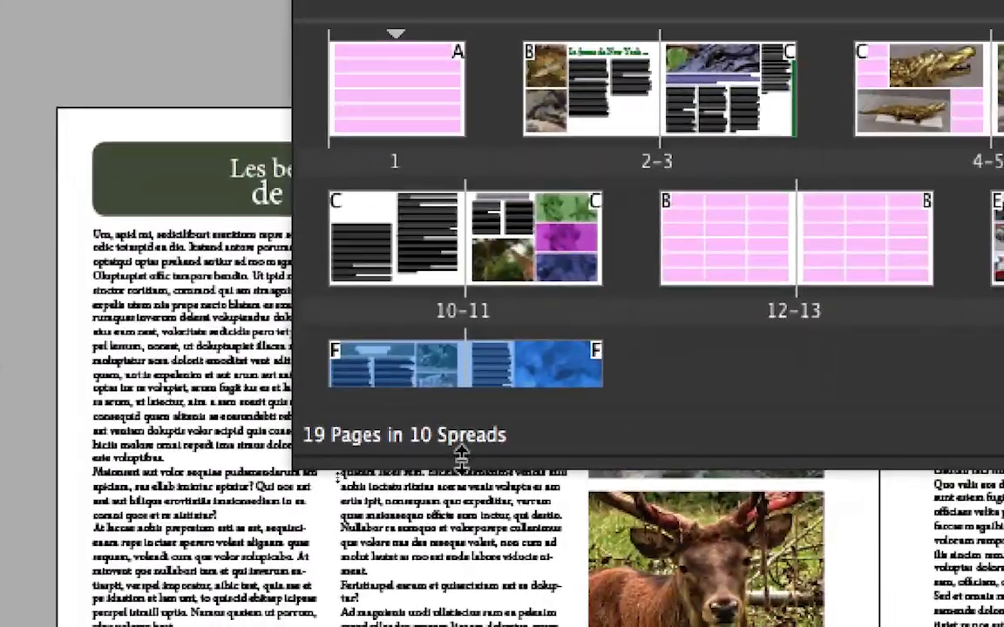
drag(461, 457, 468, 485)
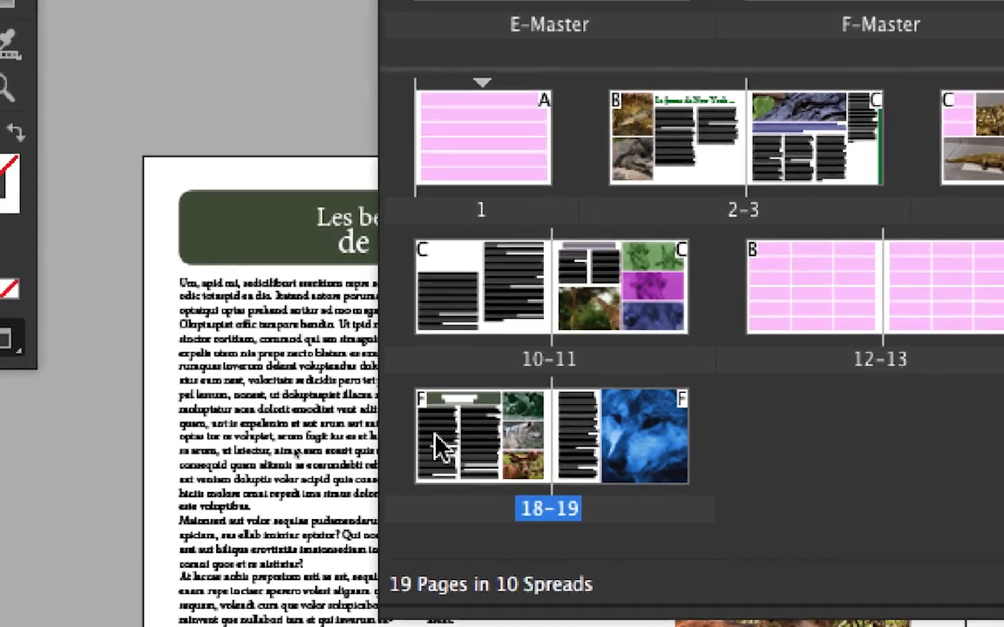
Select only the first page of spread 18-19, clear that selection, and move the Pages panel aside
click(413, 442)
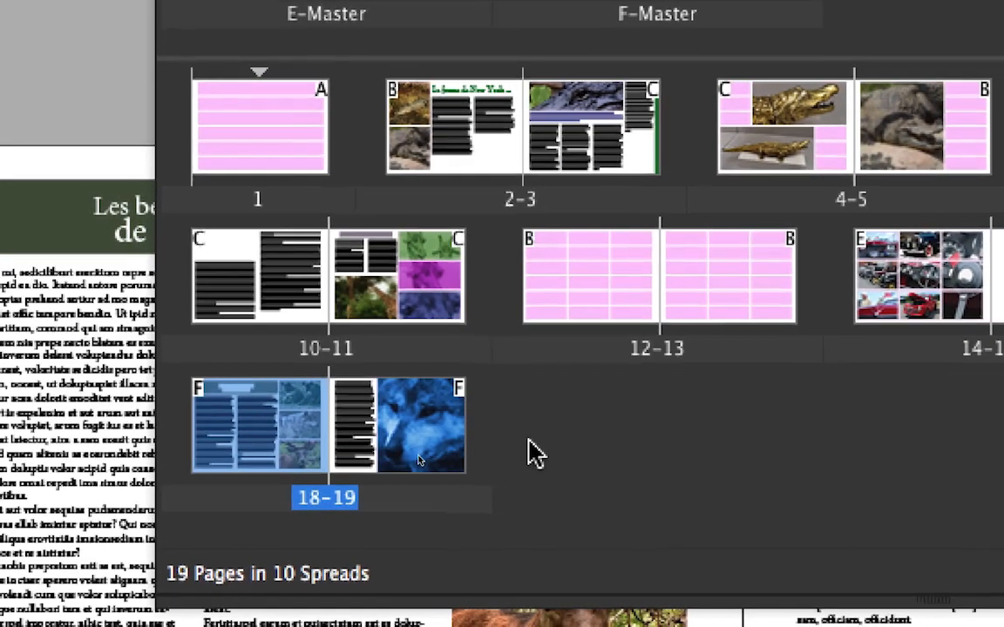
click(548, 442)
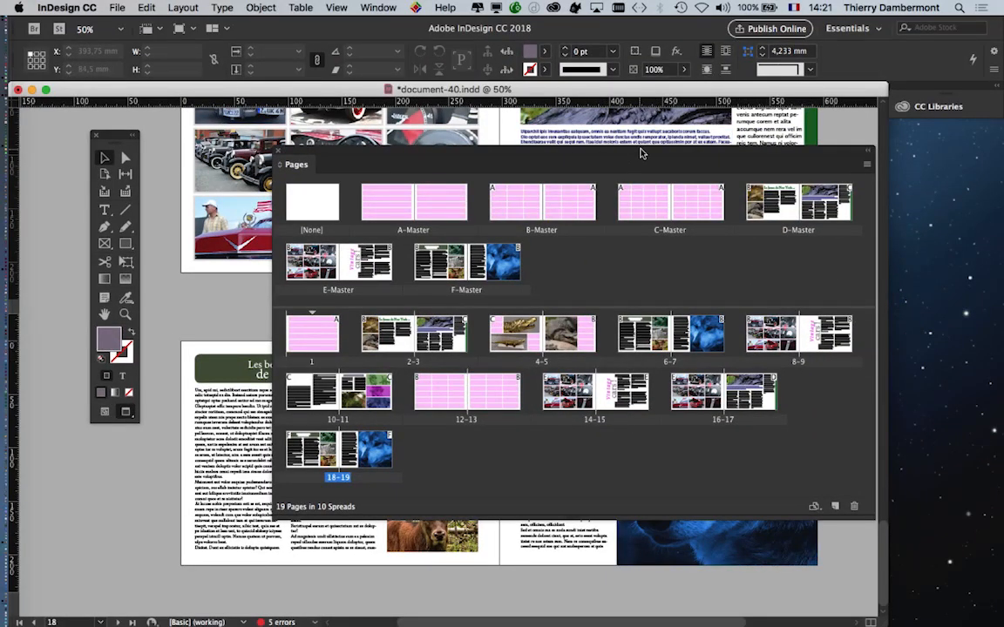
drag(640, 153, 735, 162)
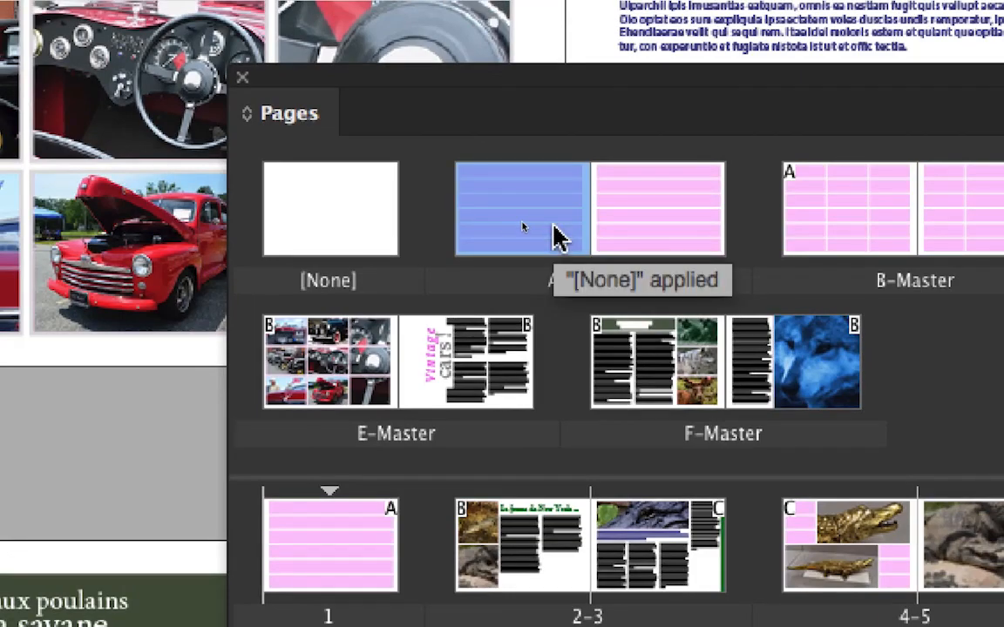
Select the pages of A-Master in the Pages panel and open its spread in the document window
click(626, 232)
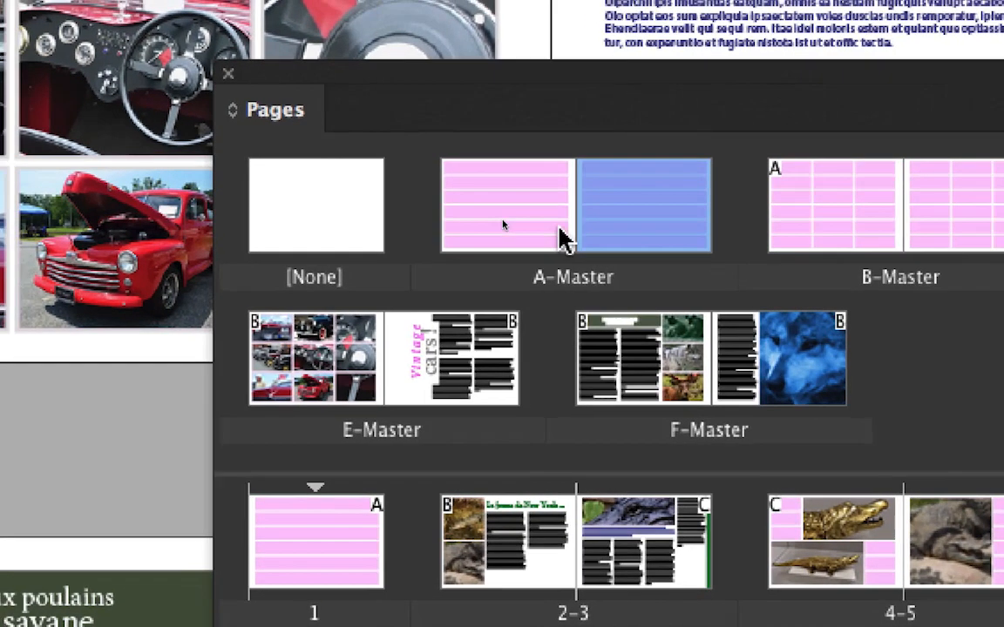
click(569, 228)
click(575, 228)
click(510, 228)
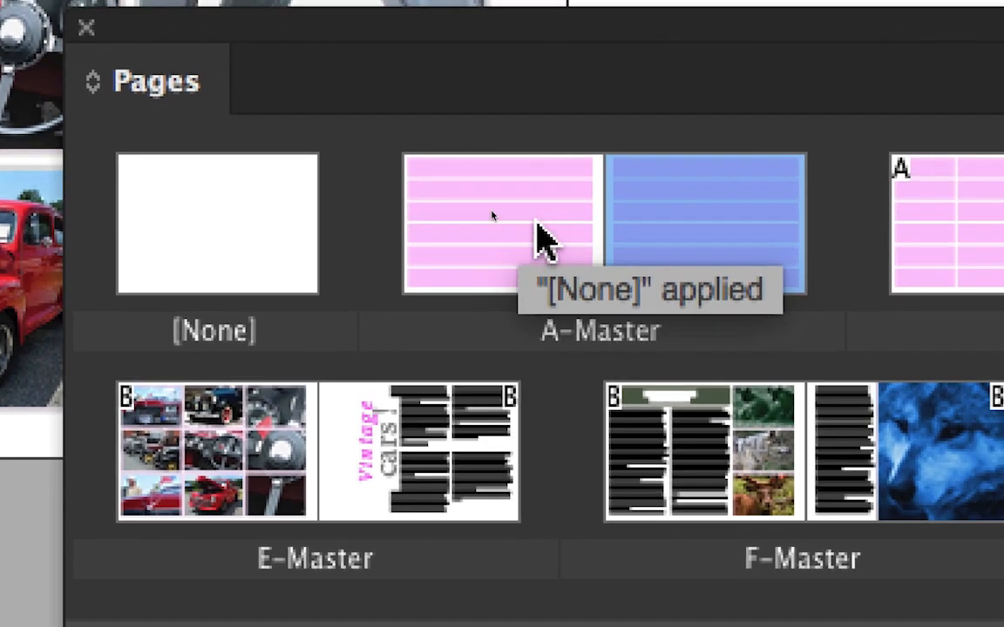
click(540, 220)
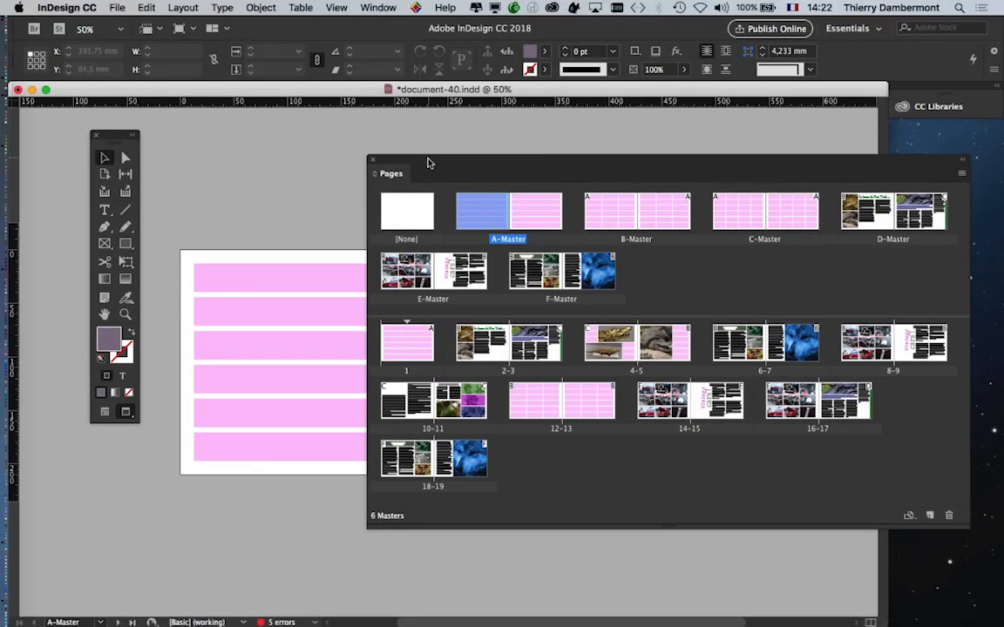
Move the Pages and Tools panels aside, and shrink and reposition the document window around the A-Master spread
drag(426, 162, 785, 242)
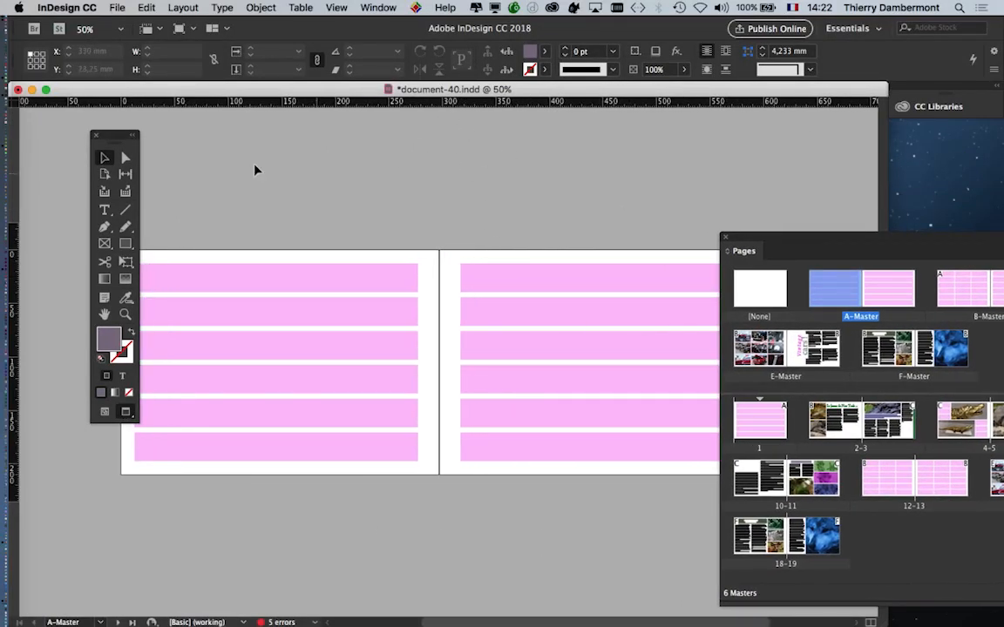
drag(111, 137, 65, 132)
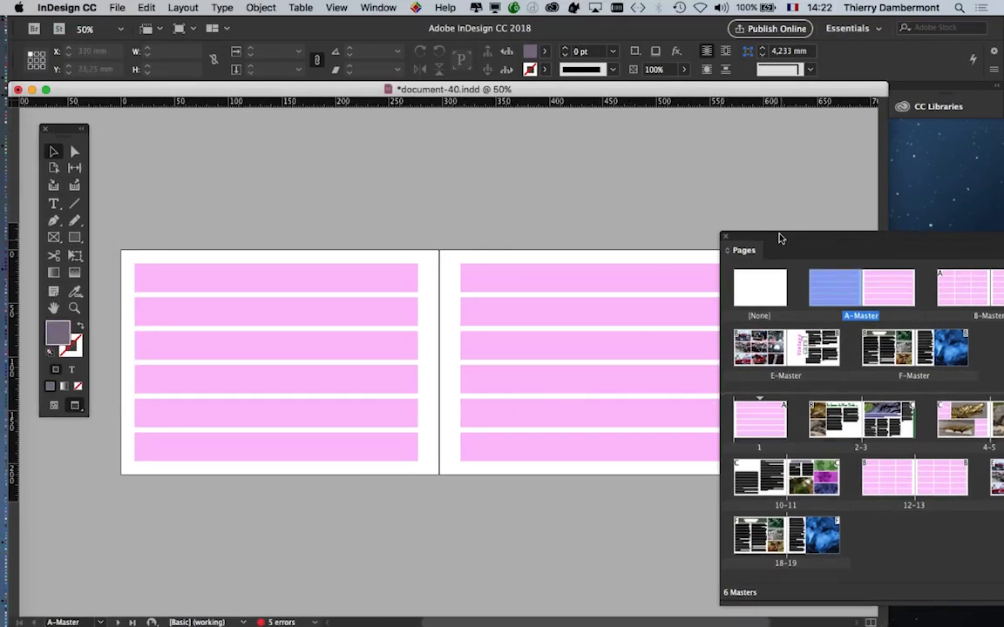
drag(779, 238, 850, 185)
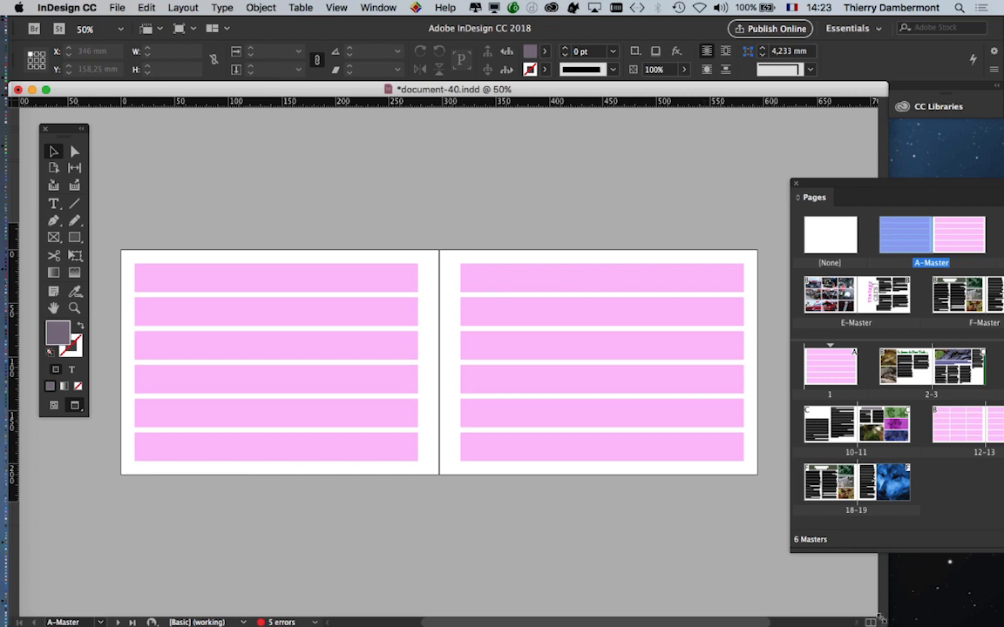
drag(874, 619, 812, 582)
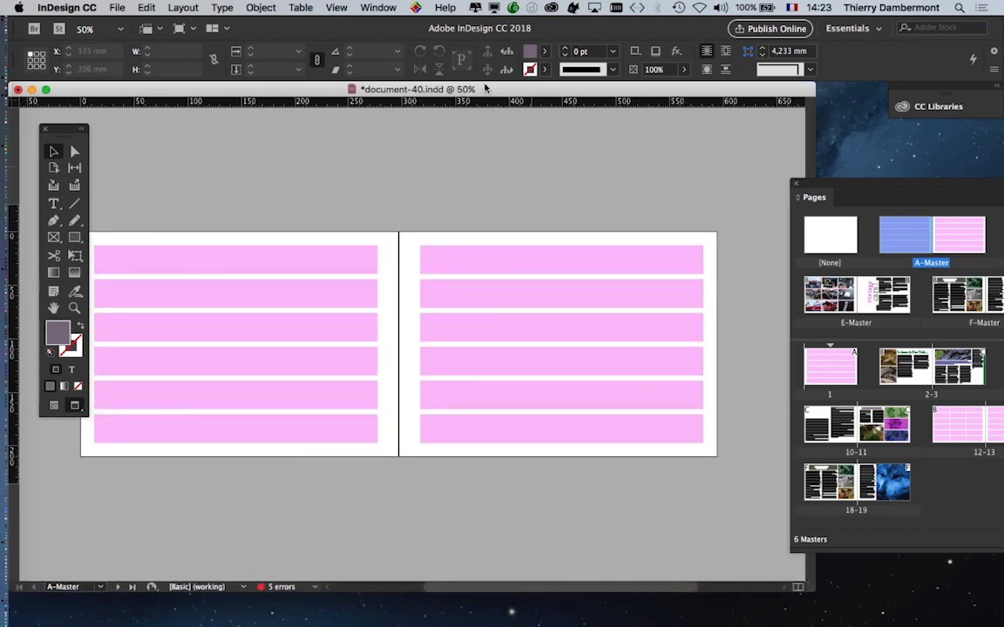
drag(491, 90, 560, 92)
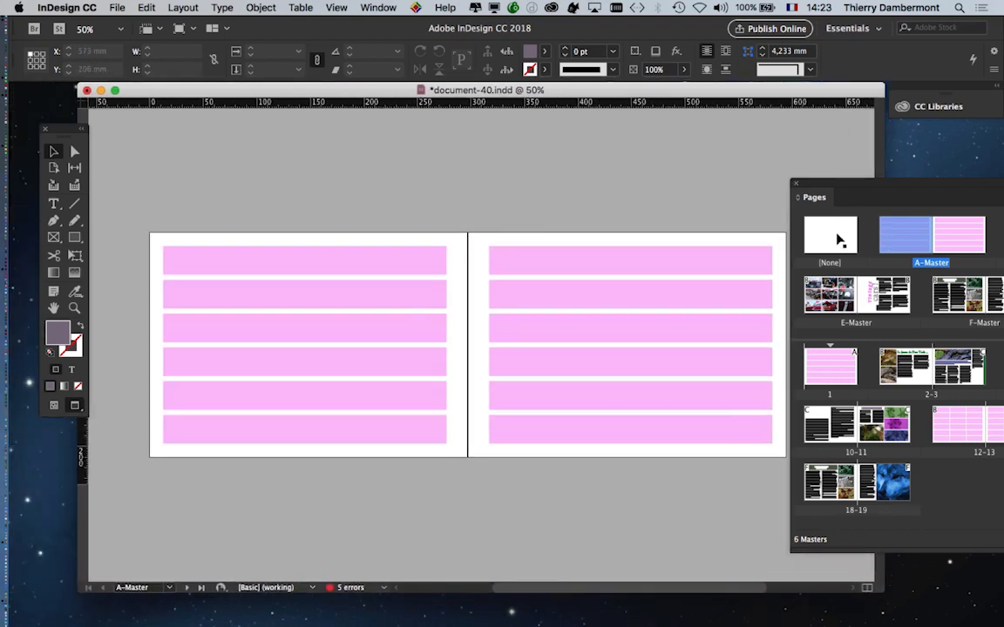
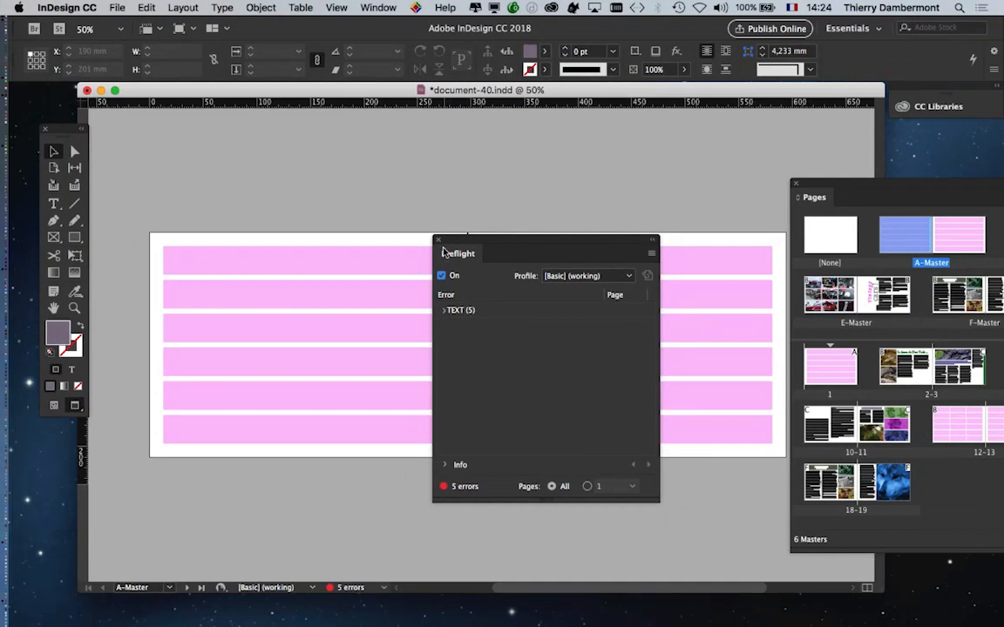
Close the Preflight panel and move the Pages panel clear of the A-Master spread
click(438, 241)
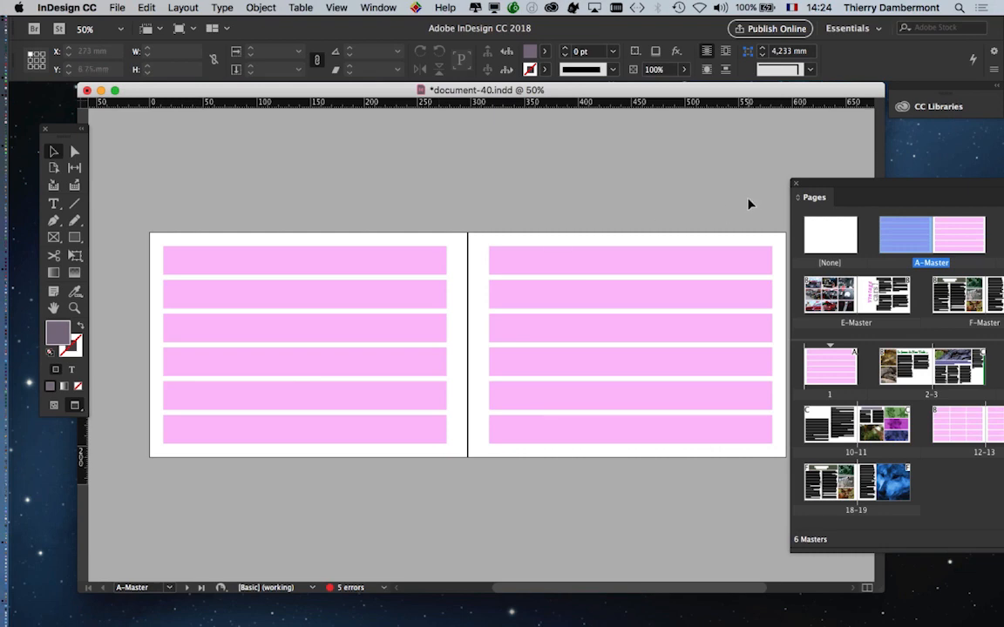
drag(854, 184, 646, 138)
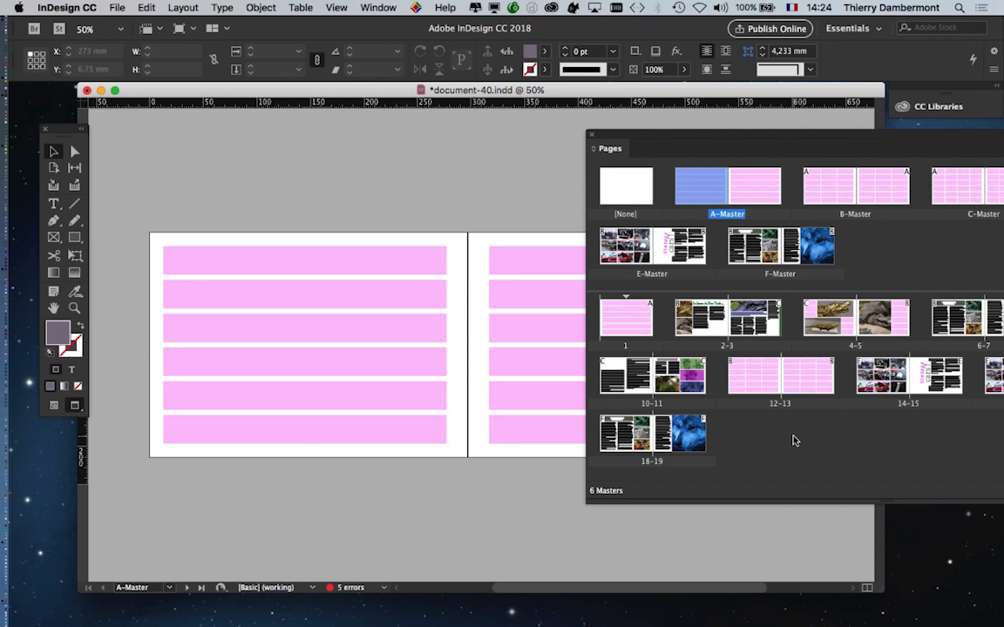
drag(701, 133, 361, 139)
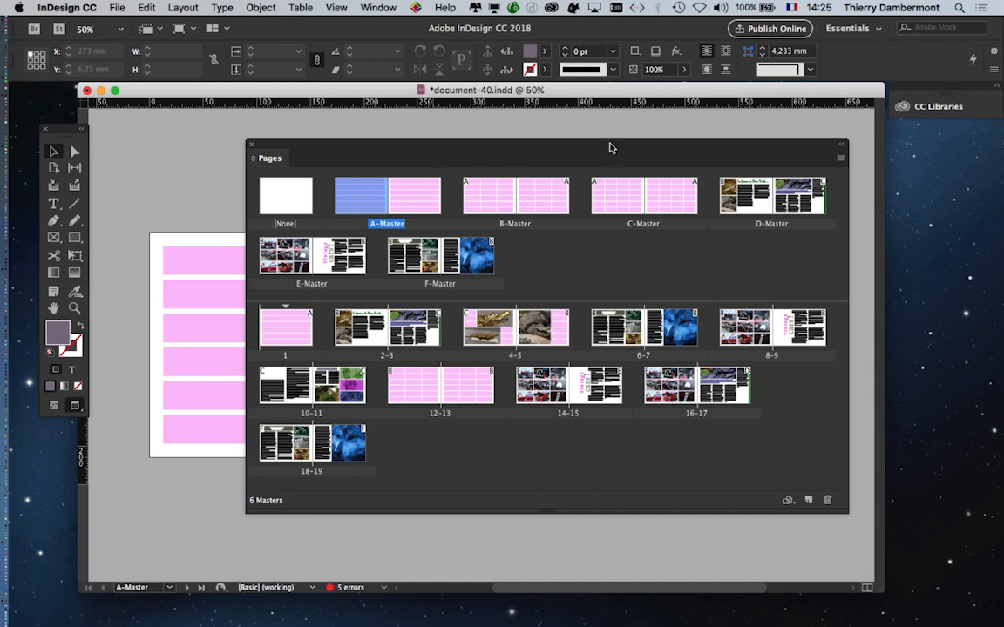
drag(609, 148, 817, 188)
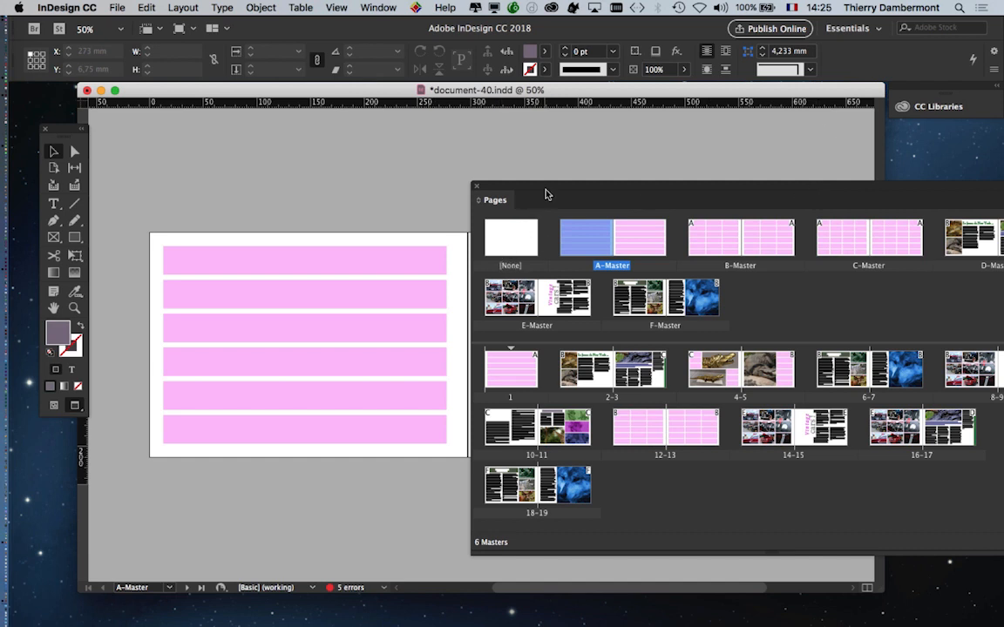
drag(578, 192, 972, 272)
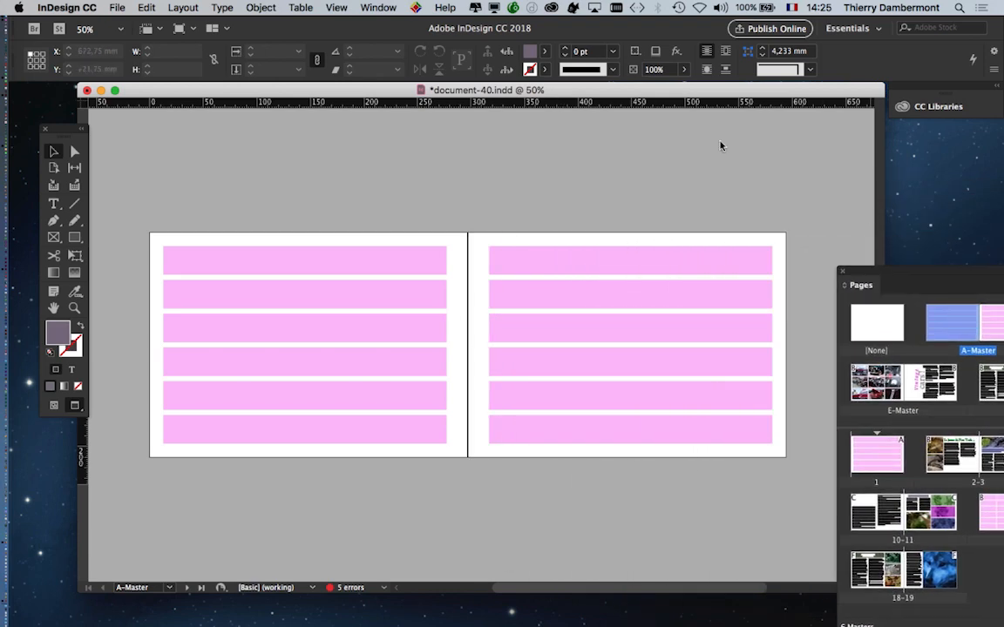
Show the Layers panel and place it over the document next to the A-Master spread's left page
click(379, 7)
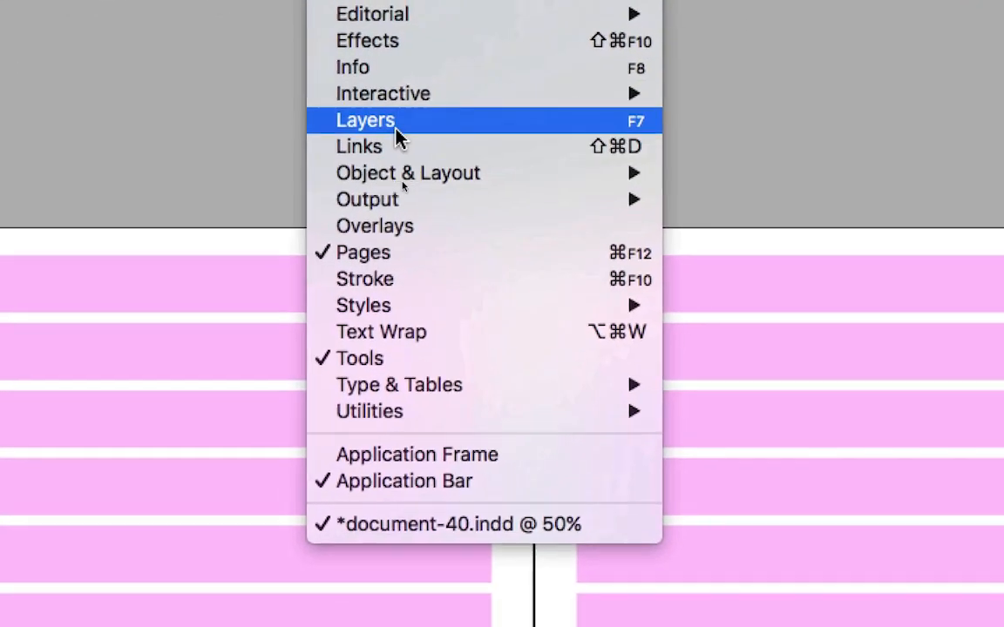
click(397, 126)
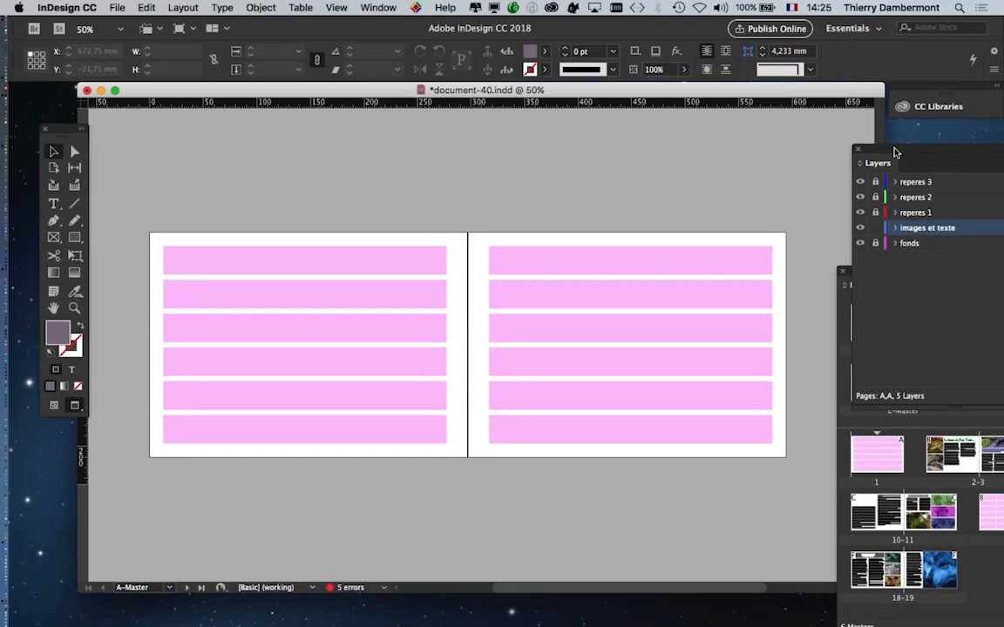
drag(893, 146, 528, 133)
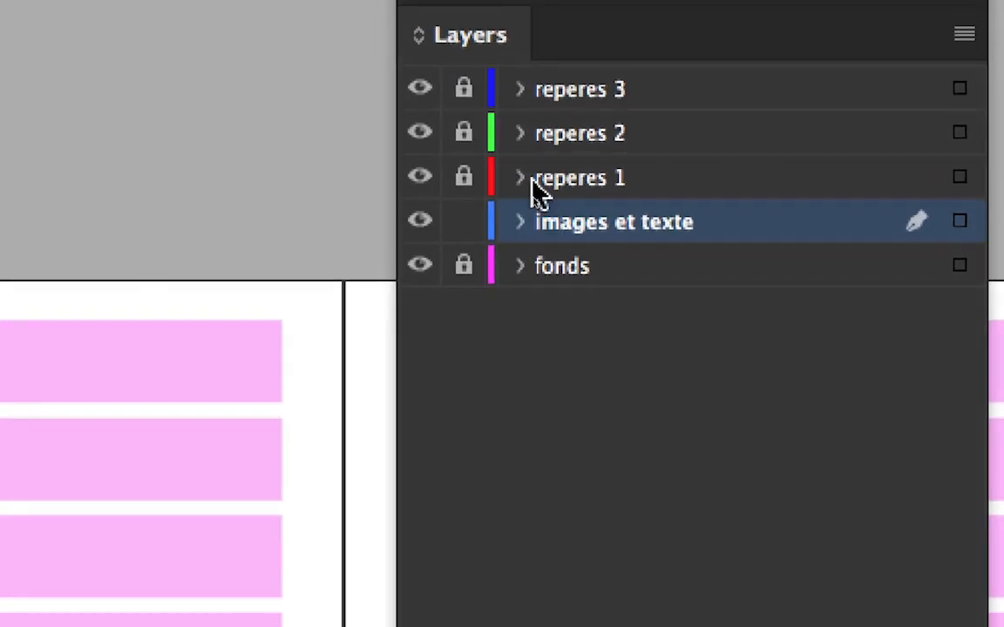
Expand the "images et texte" layer to examine the objects it holds on A-Master, and collapse it again
click(519, 222)
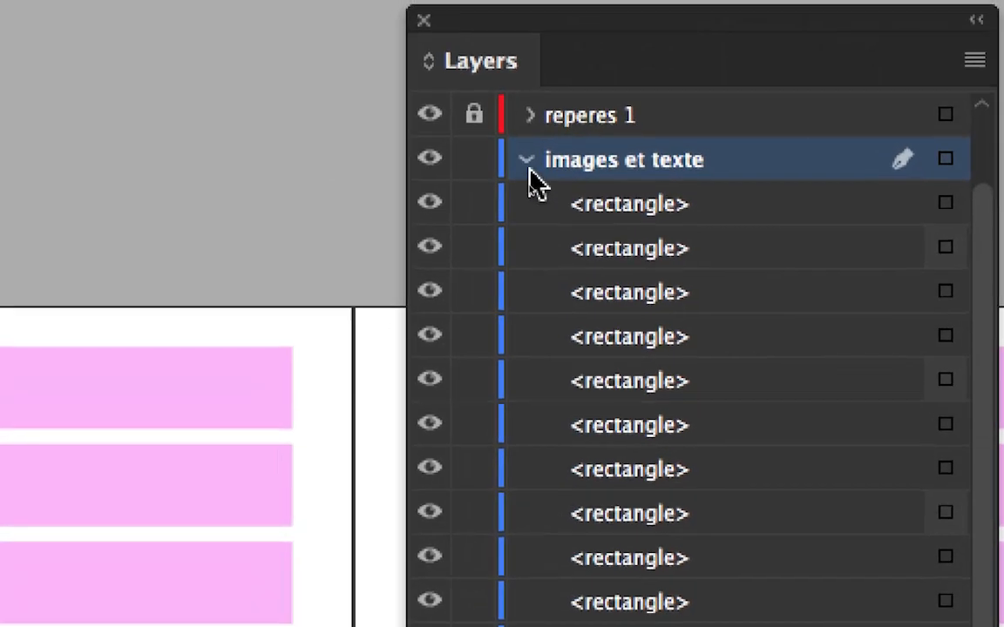
click(526, 166)
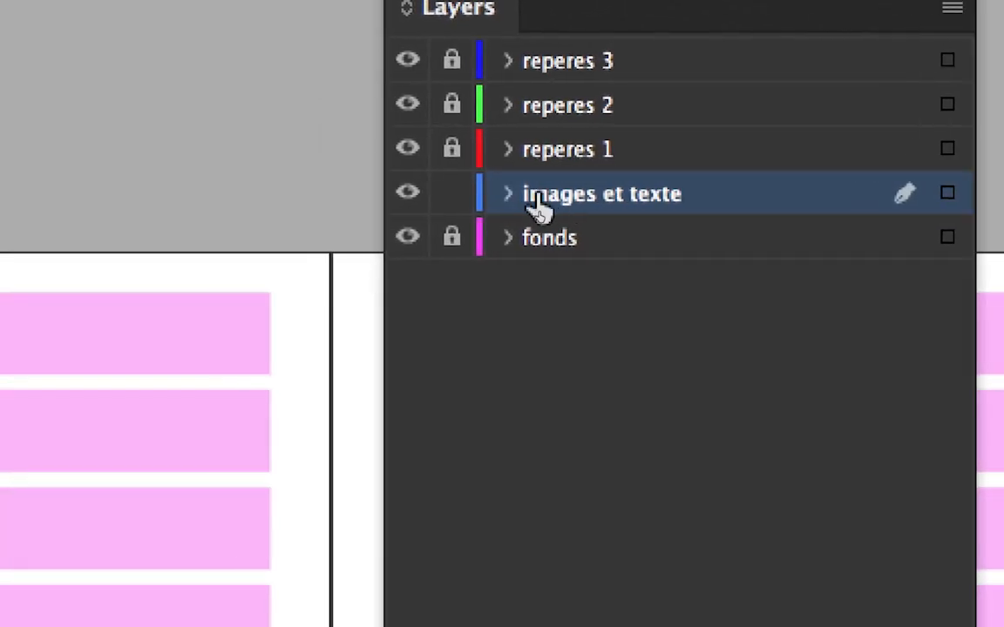
click(509, 194)
click(505, 105)
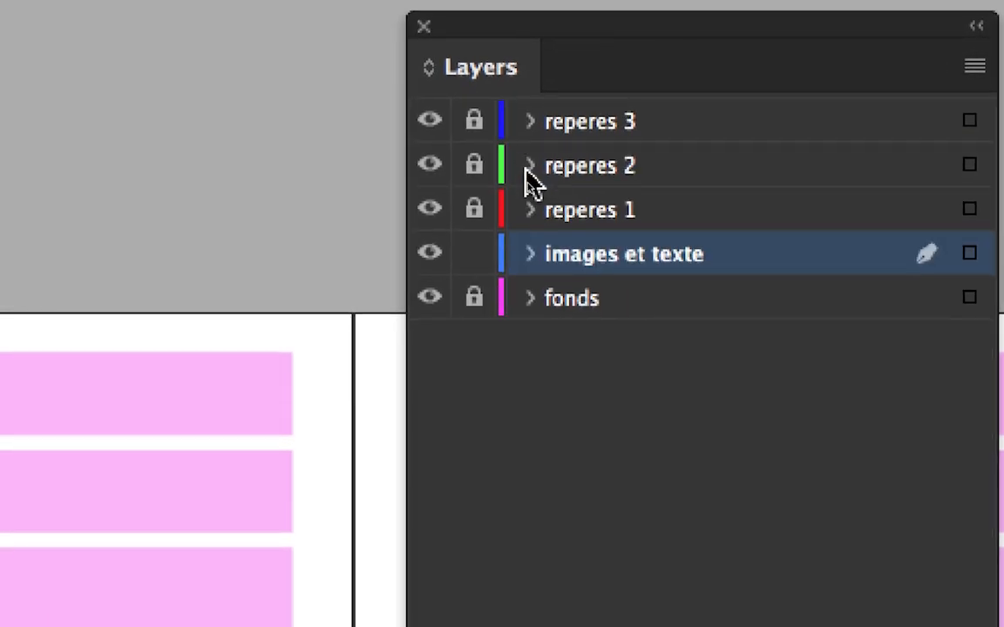
click(528, 258)
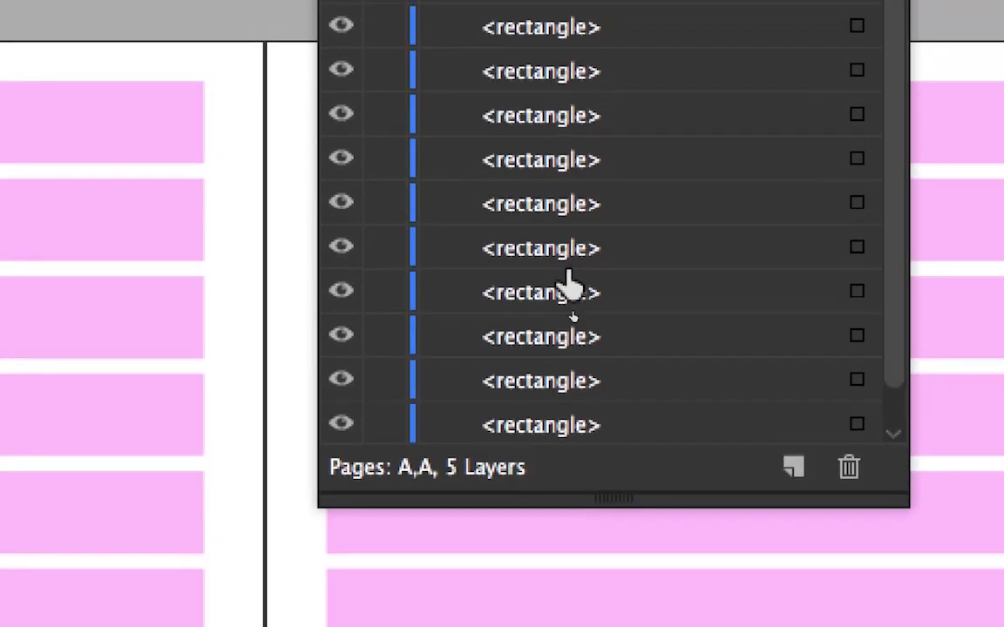
click(530, 176)
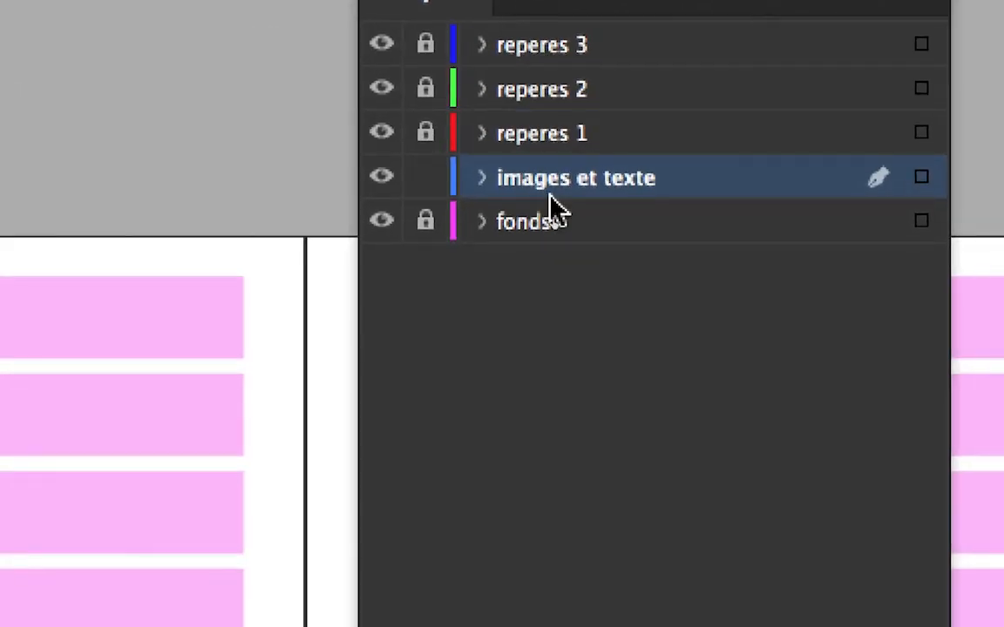
Select the layers "reperes 1", "reperes 2" and "reperes 3" one after another
click(538, 125)
click(530, 79)
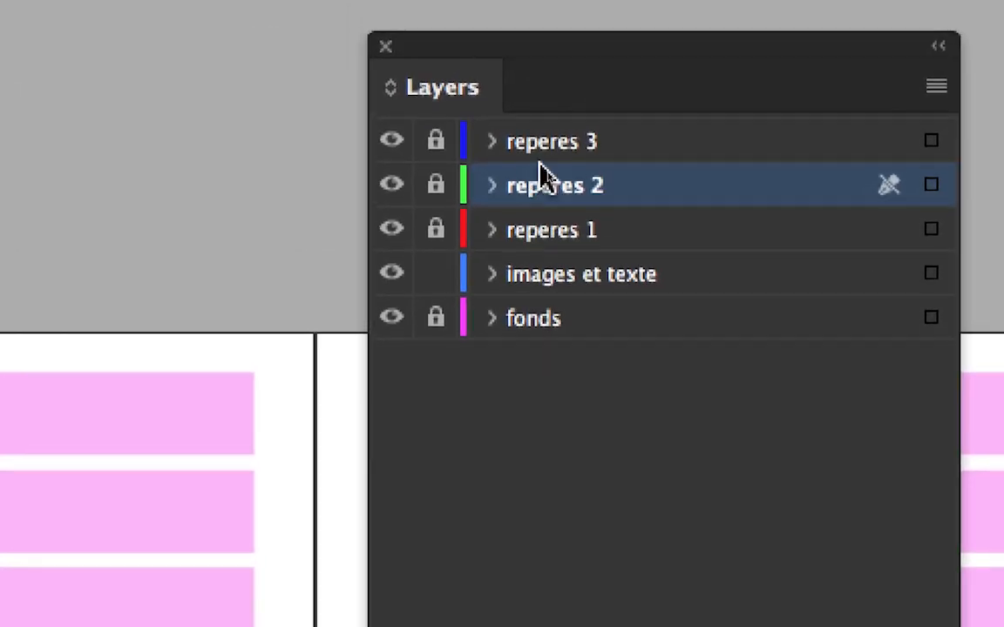
click(545, 157)
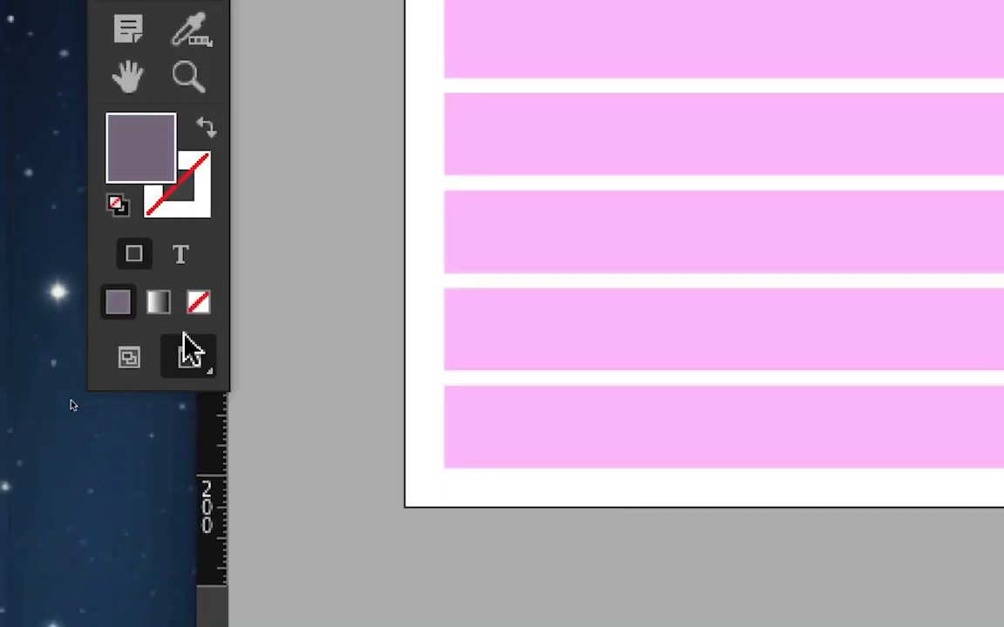
Check A-Master's guides and frame edges in Normal screen mode, return to Preview, and review the page spreads in the Pages panel
click(168, 350)
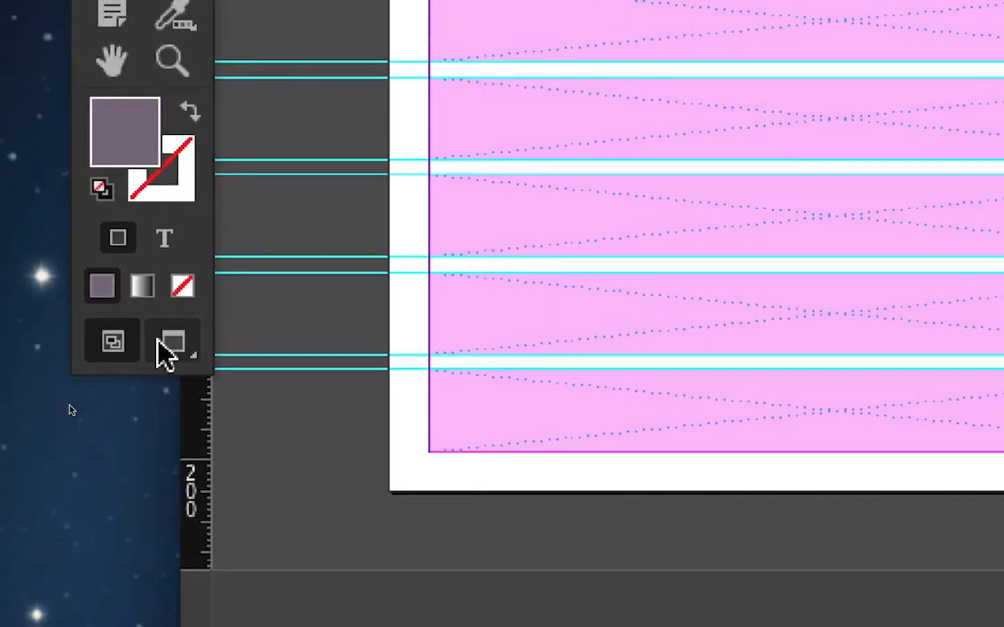
click(216, 349)
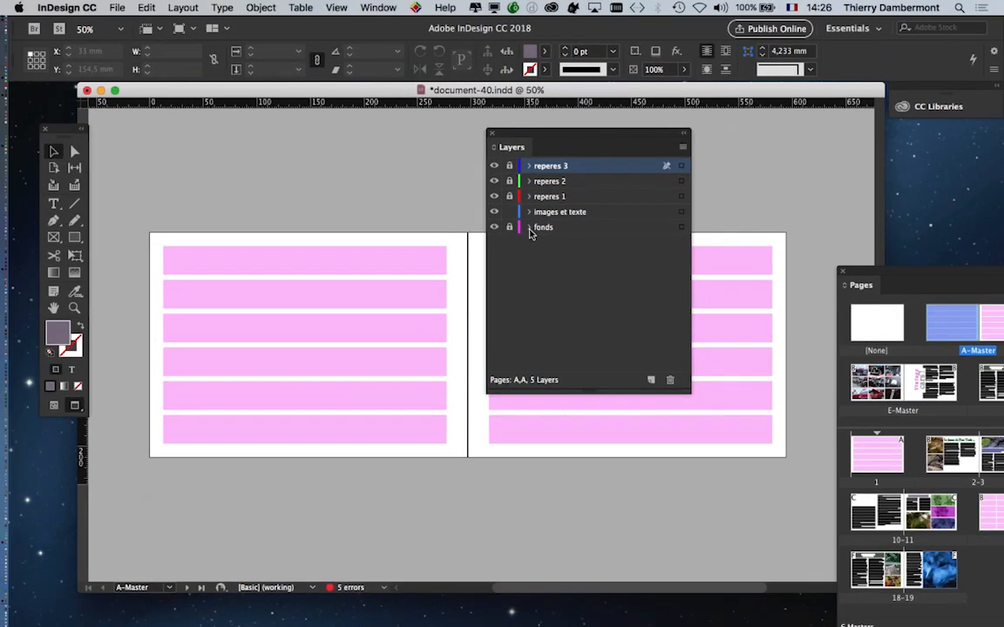
drag(941, 277, 270, 150)
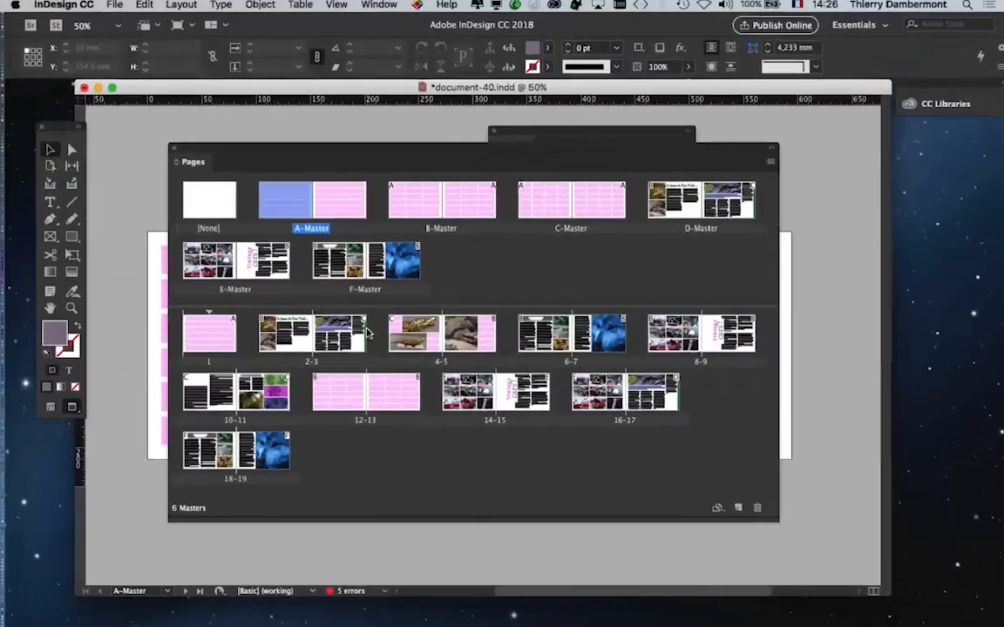
drag(247, 153, 795, 227)
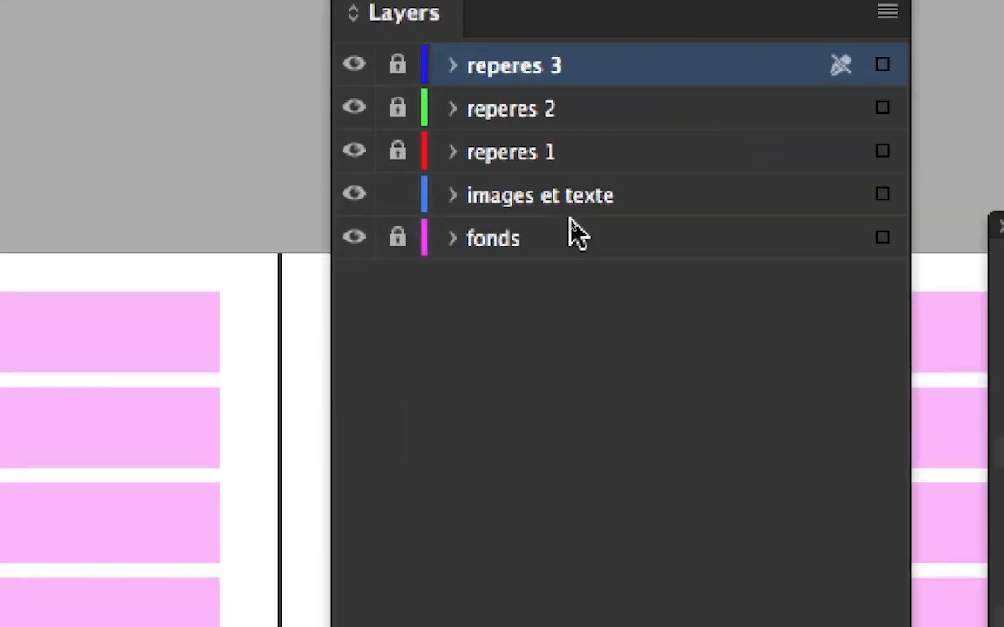
Rename the "fonds" layer as "bandeaux de navigation" and make "images et texte" the active layer
double_click(554, 230)
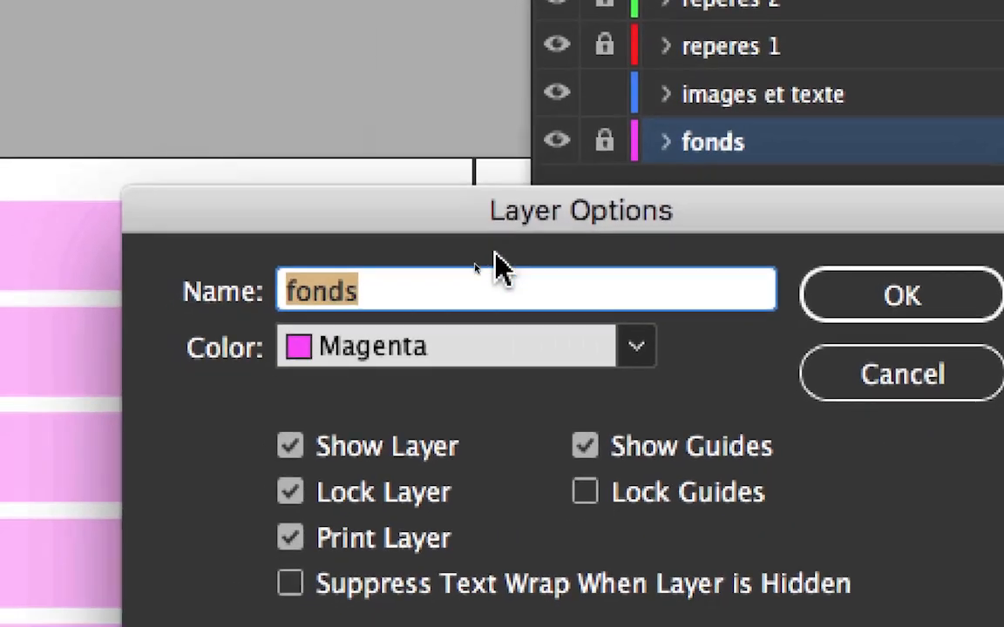
text(bandeaux)
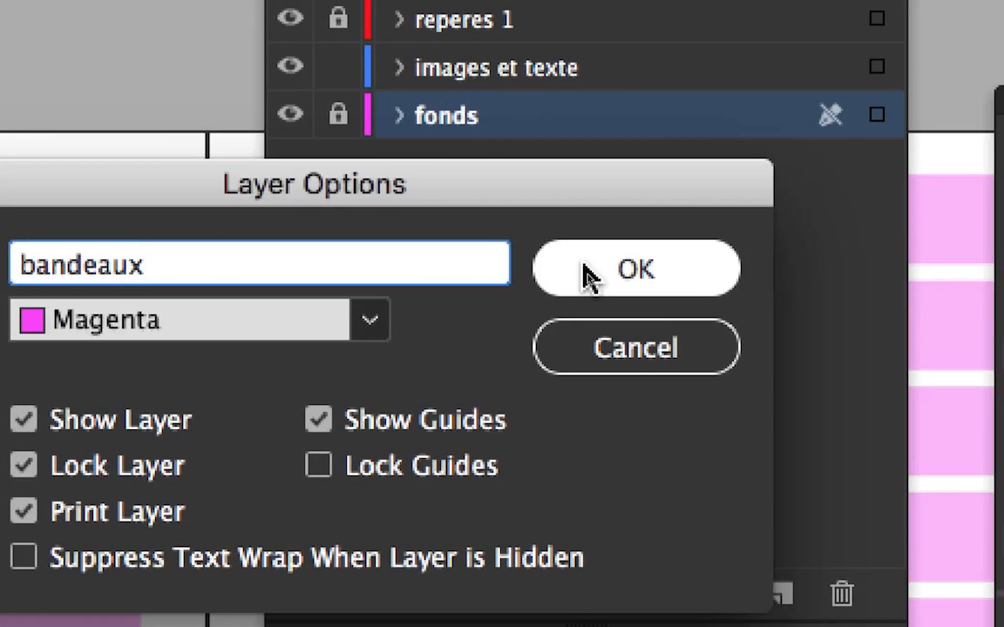
text( de )
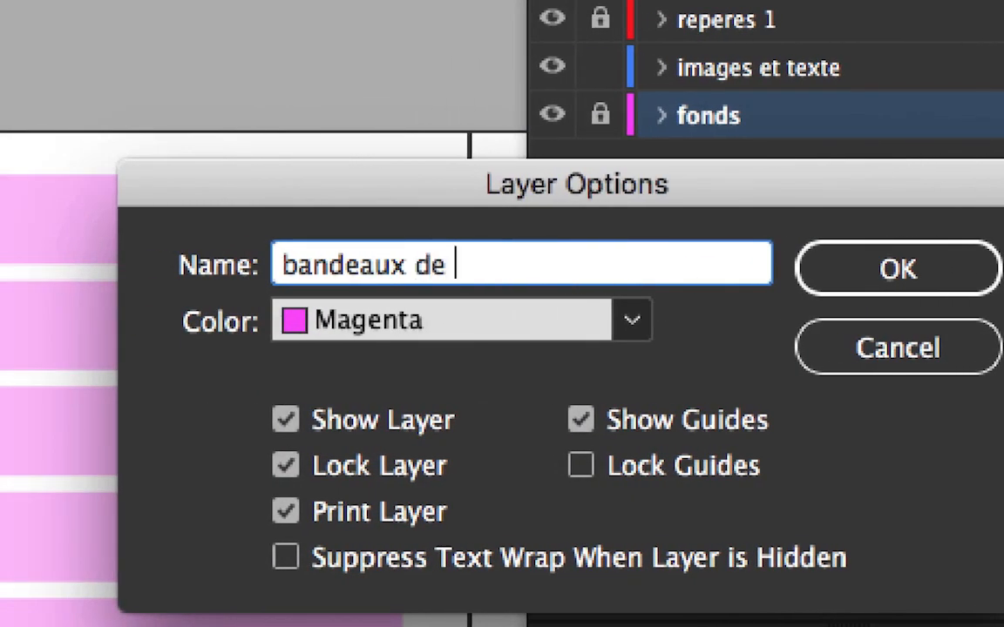
text(navigatio)
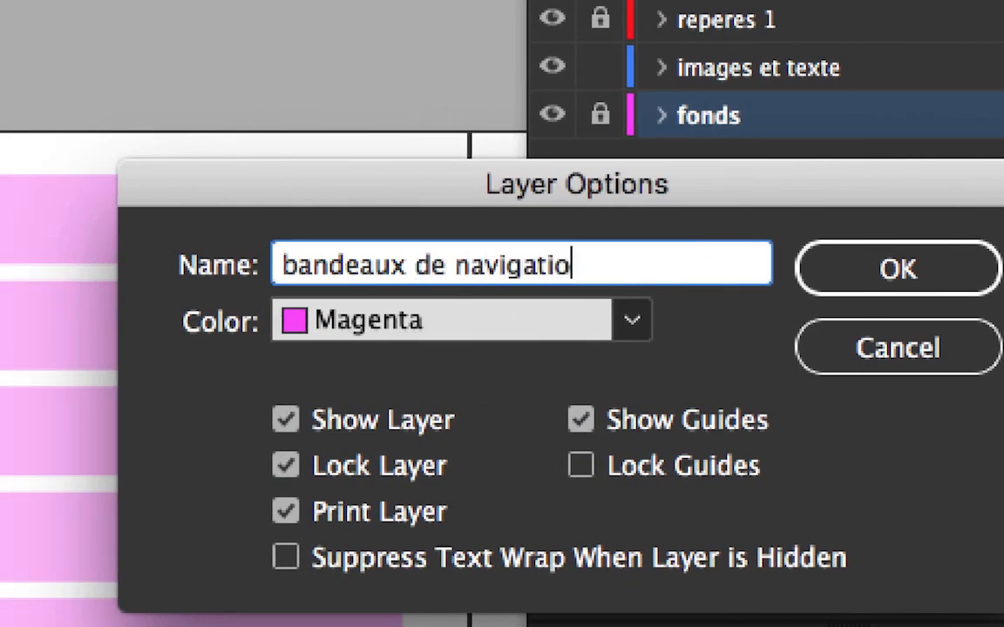
text(n)
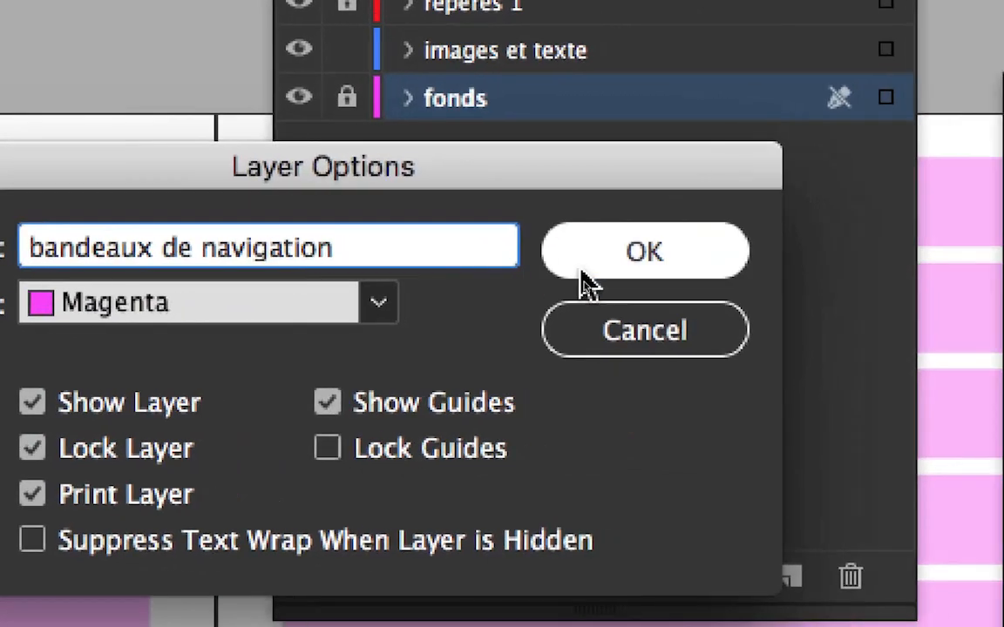
click(898, 268)
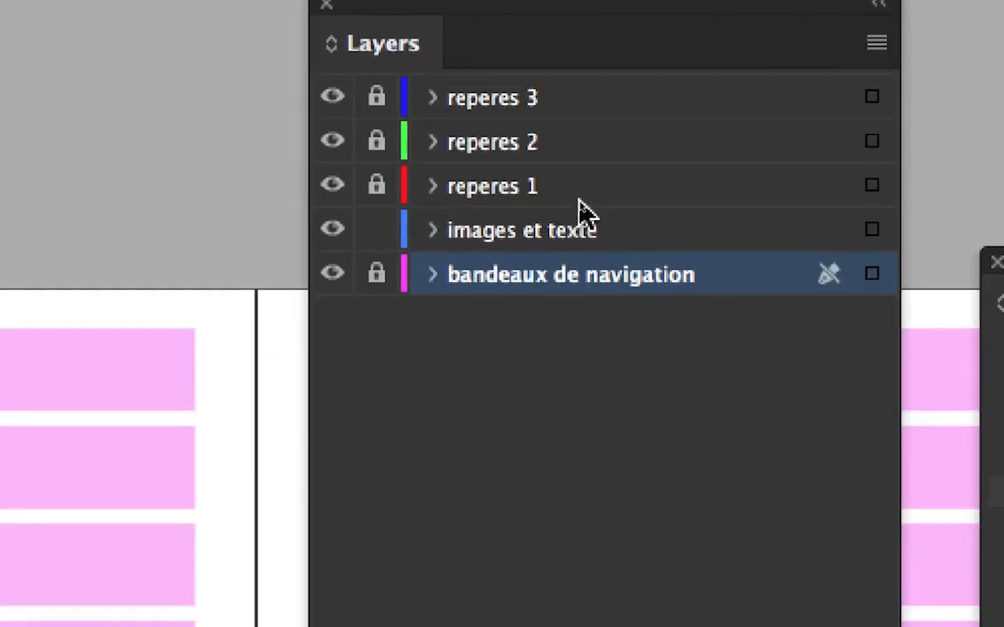
click(593, 212)
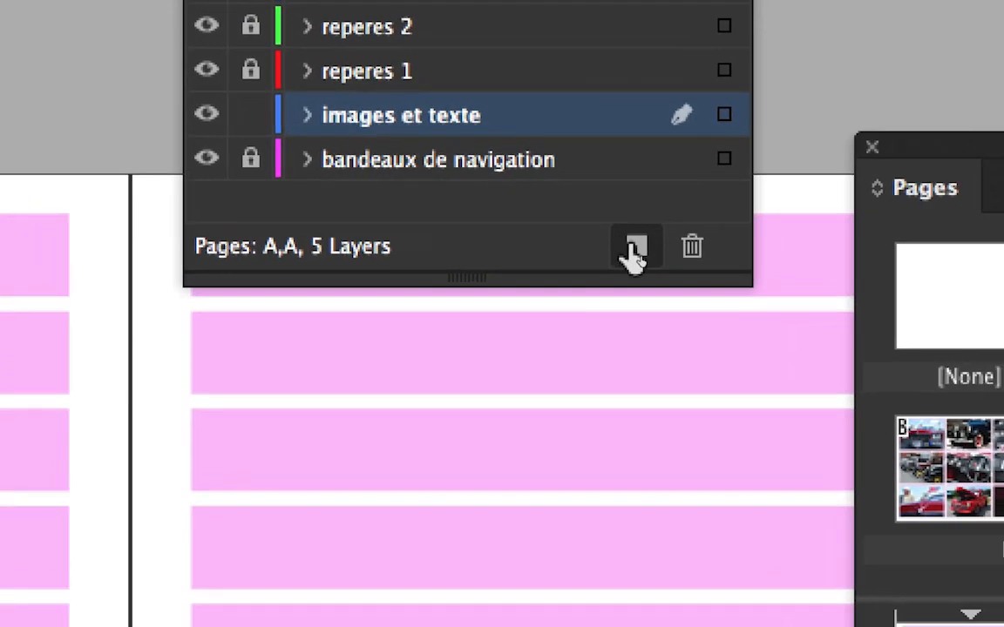
Add a new layer above "images et texte" and name it "numérotation"
click(635, 249)
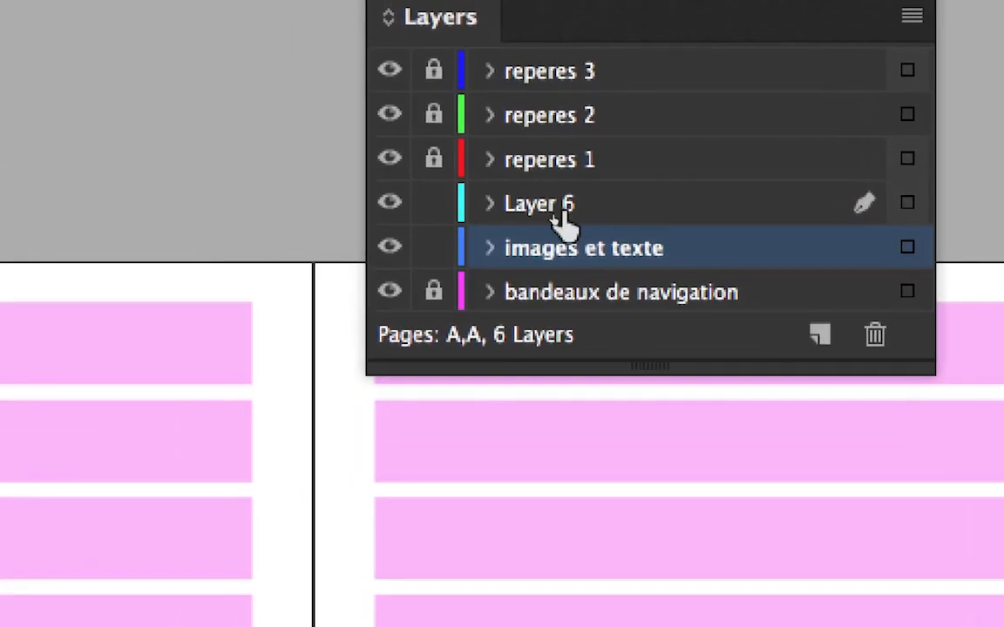
click(383, 123)
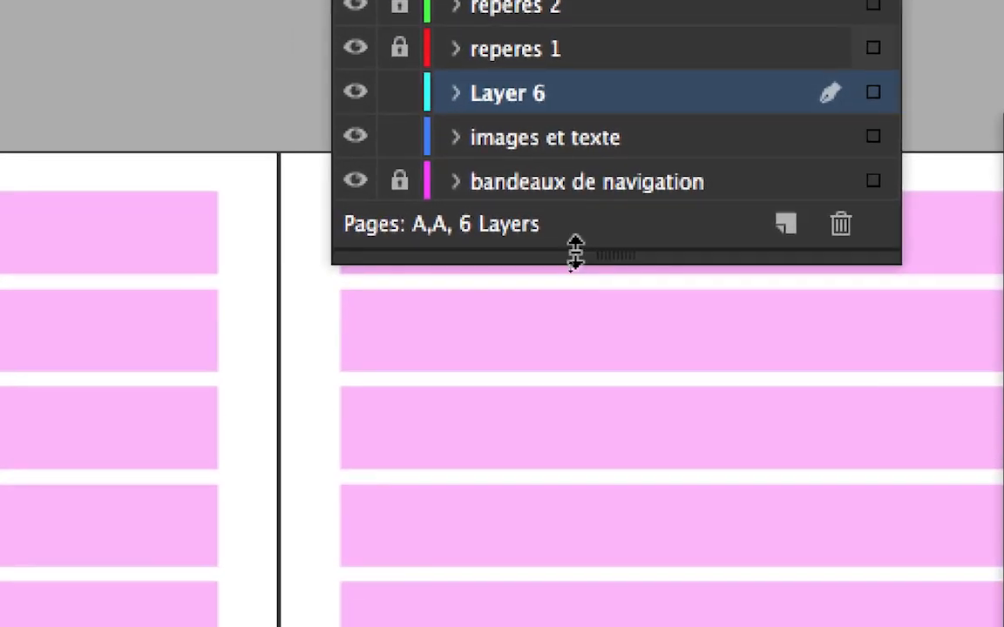
drag(581, 364, 585, 470)
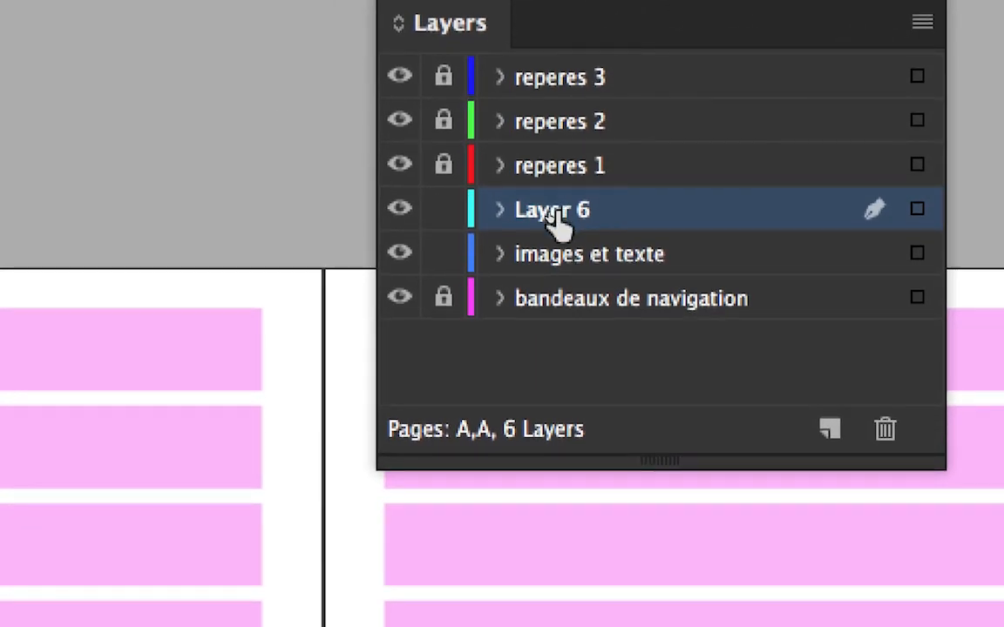
double_click(554, 218)
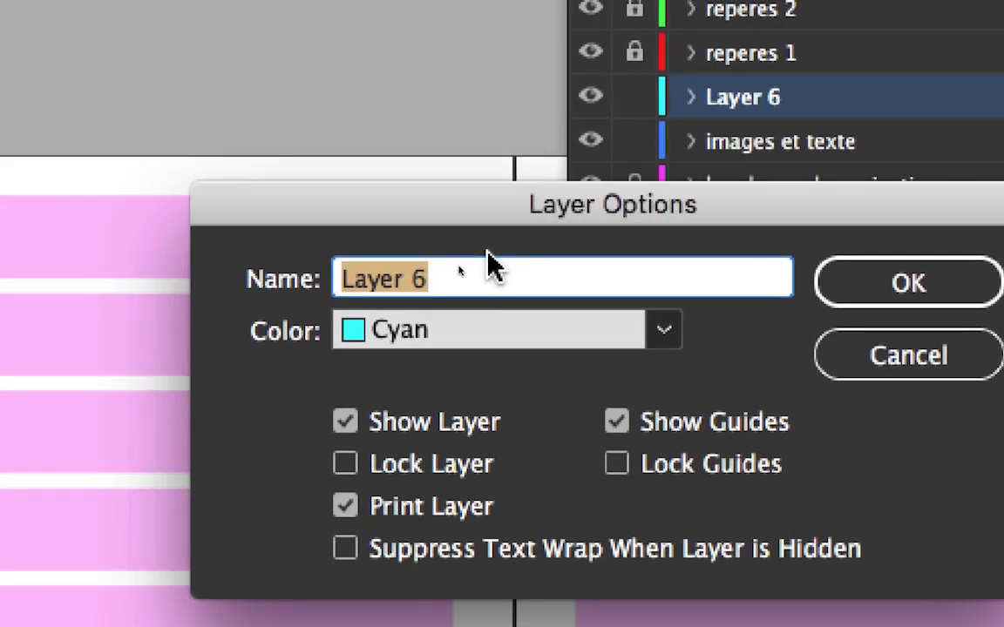
text(numérotat)
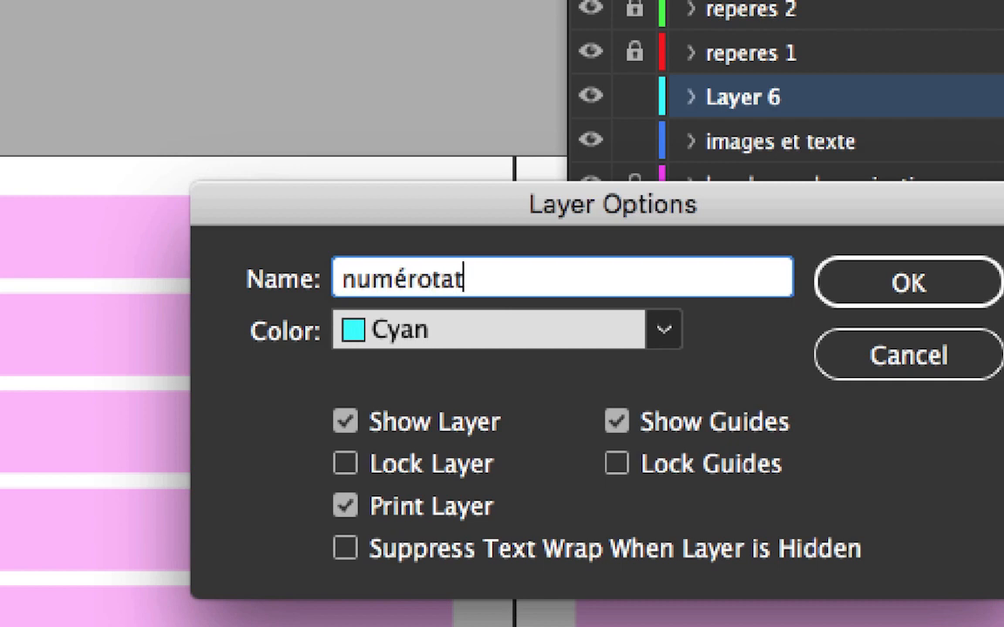
text(ion)
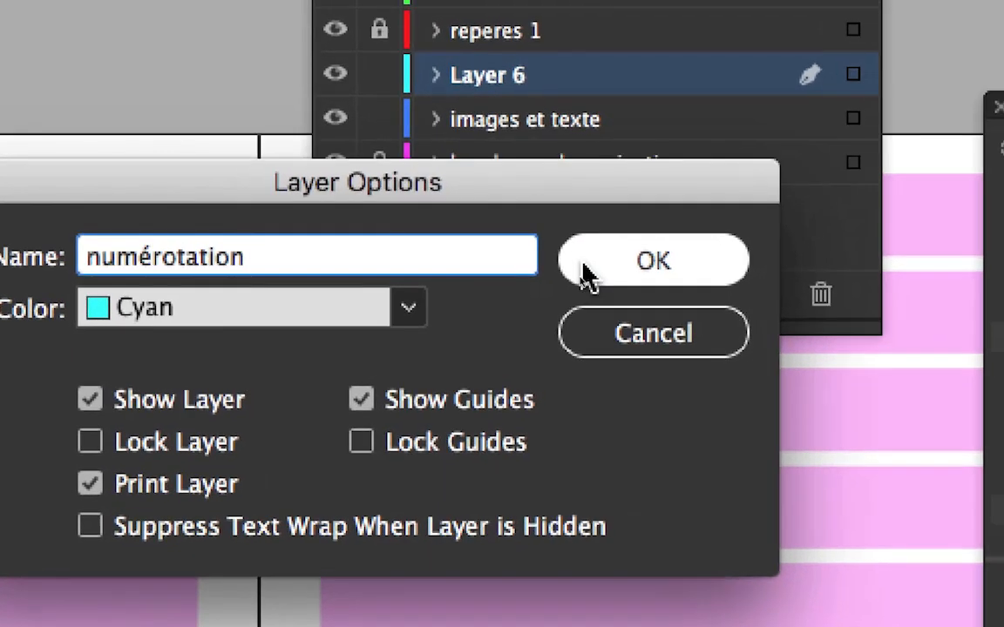
click(586, 274)
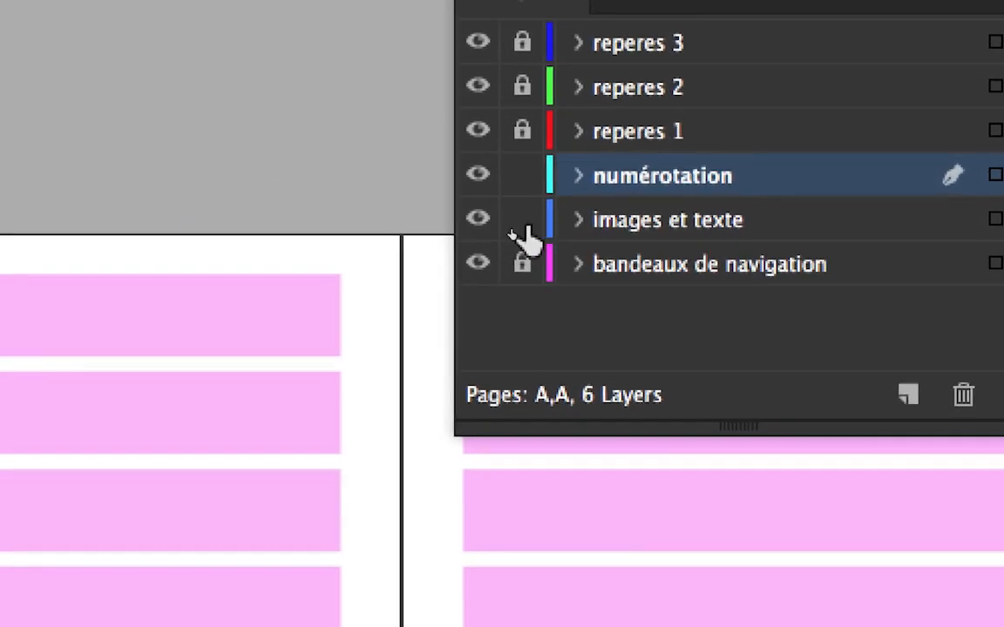
Lock the "images et texte" layer
click(502, 227)
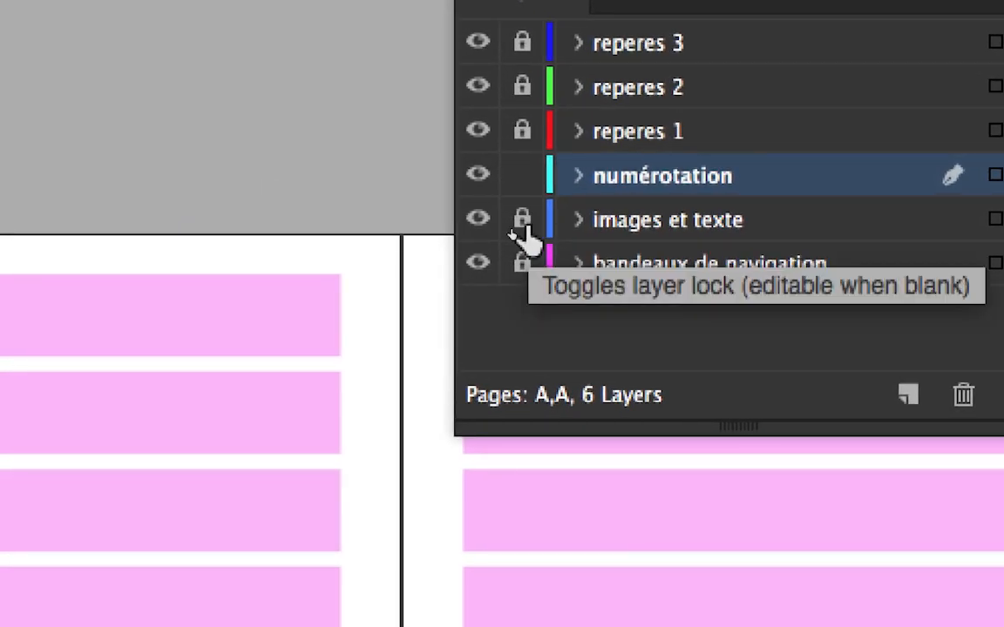
click(521, 227)
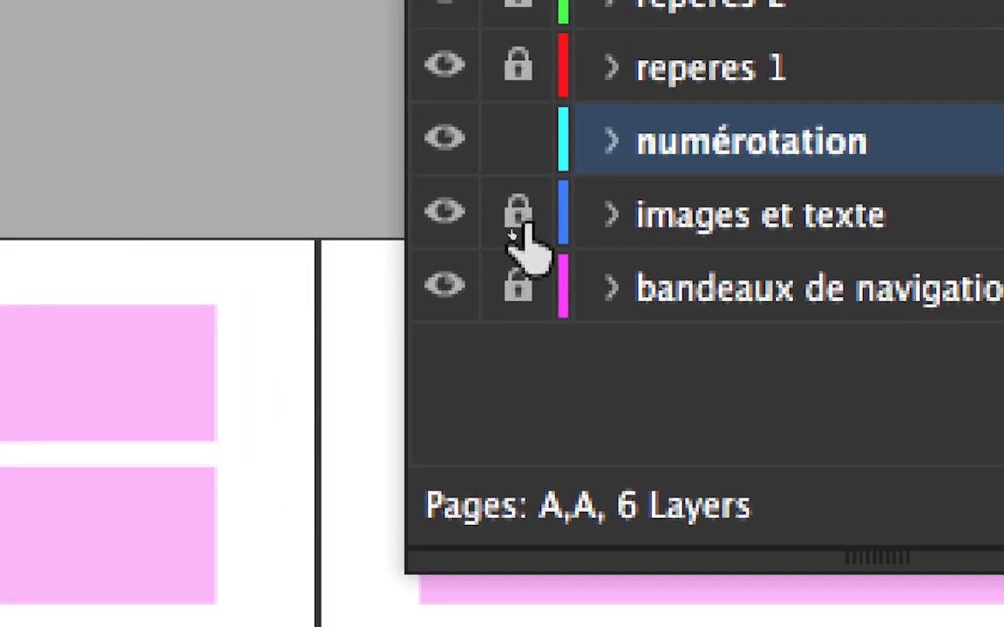
click(517, 228)
click(520, 228)
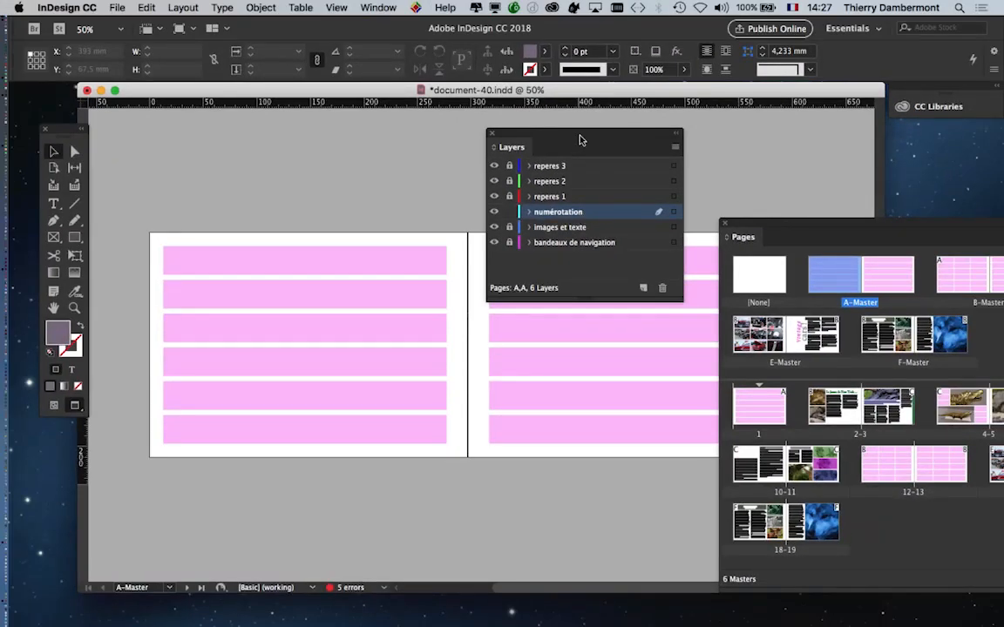
Draw a text frame about 45 × 25 mm on A-Master's left page in the "numérotation" layer and show it in Normal screen mode
drag(580, 139, 632, 134)
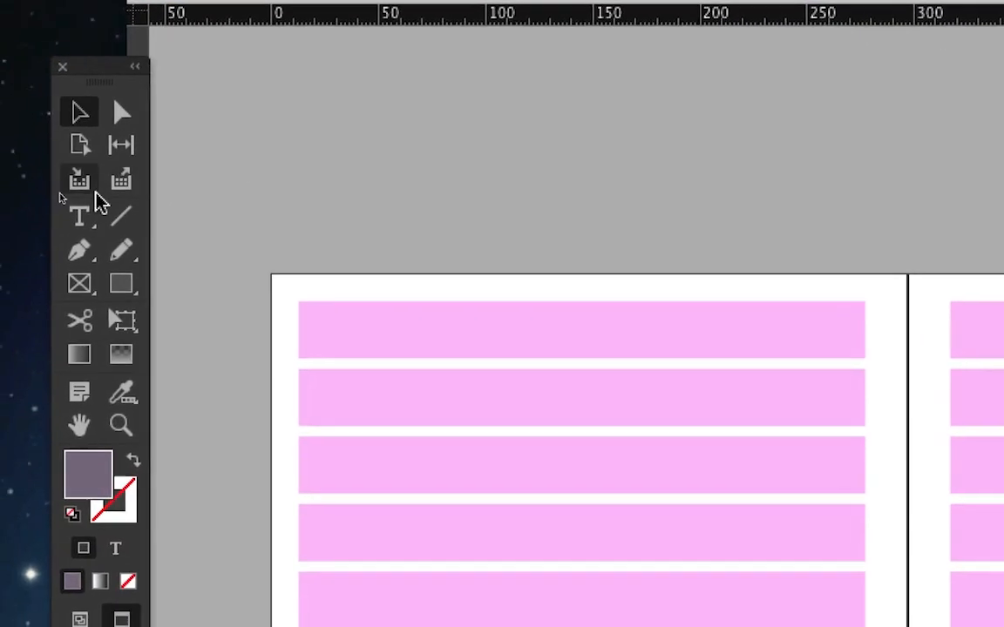
click(94, 208)
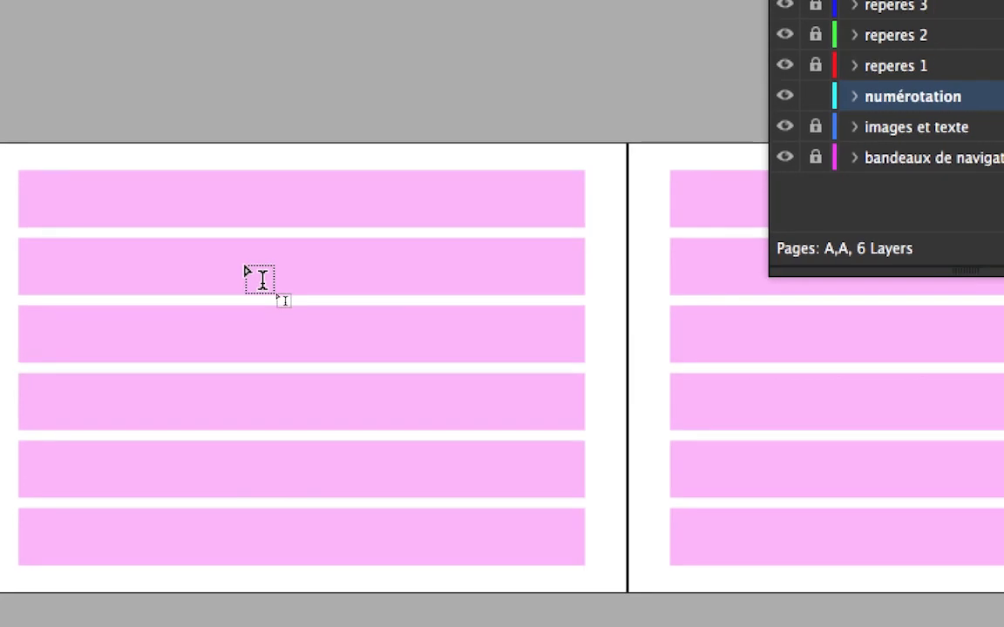
drag(247, 268, 341, 312)
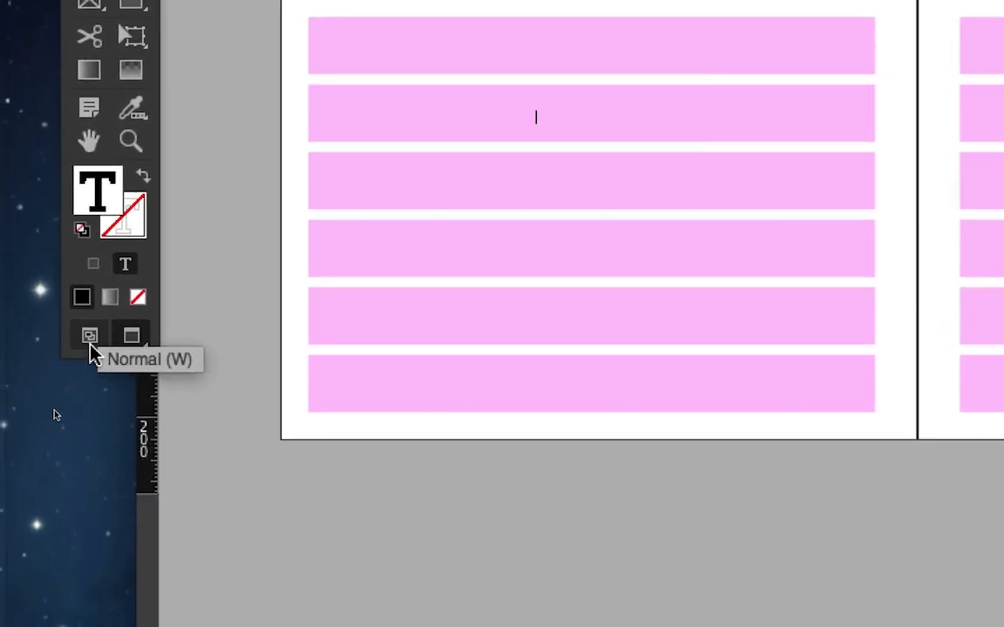
click(90, 343)
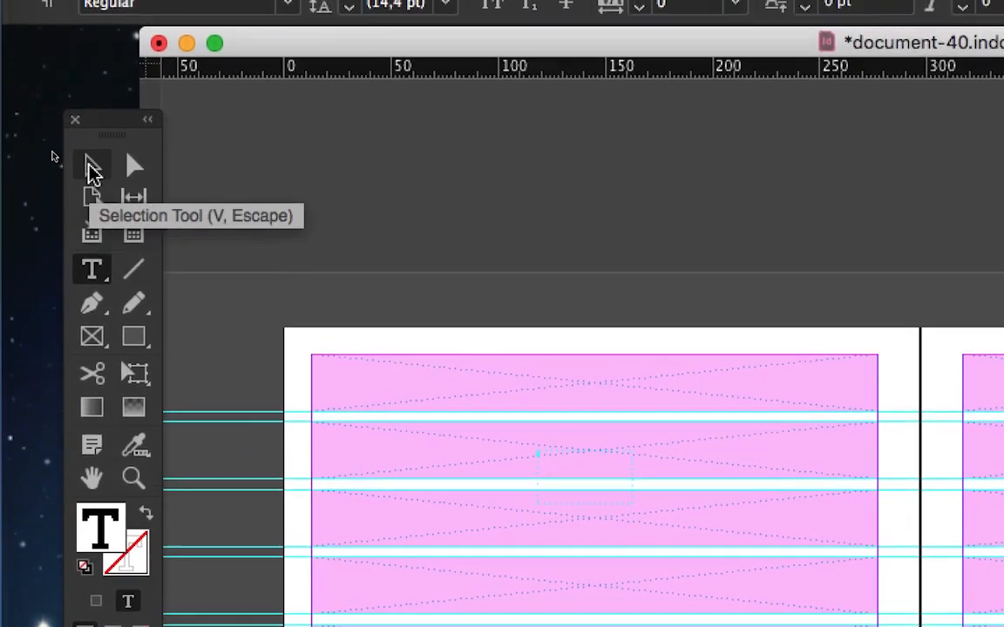
click(91, 167)
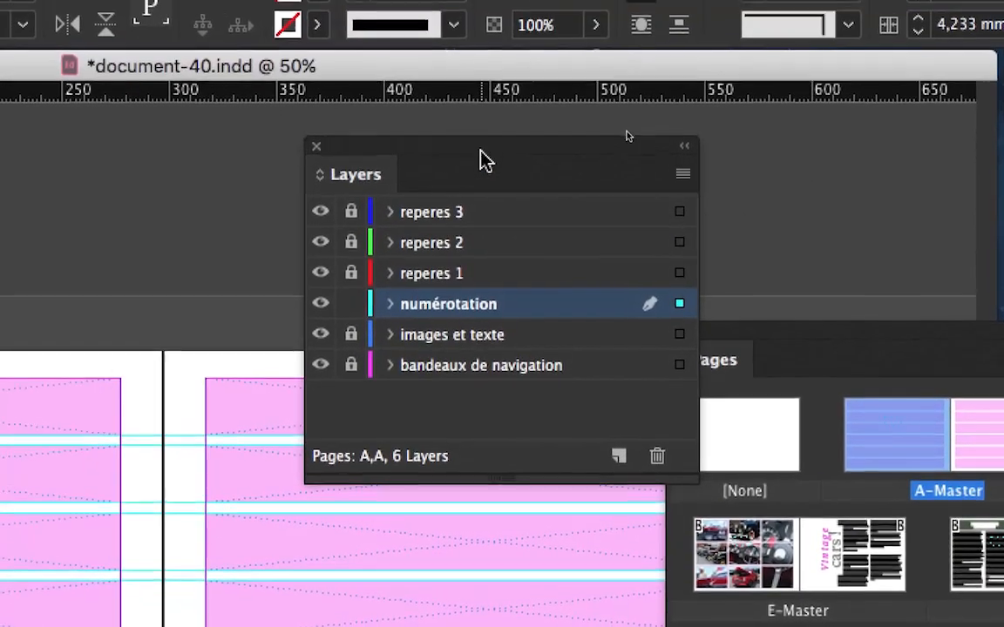
Change the "numérotation" layer's colour to Dark Green
drag(485, 159, 162, 322)
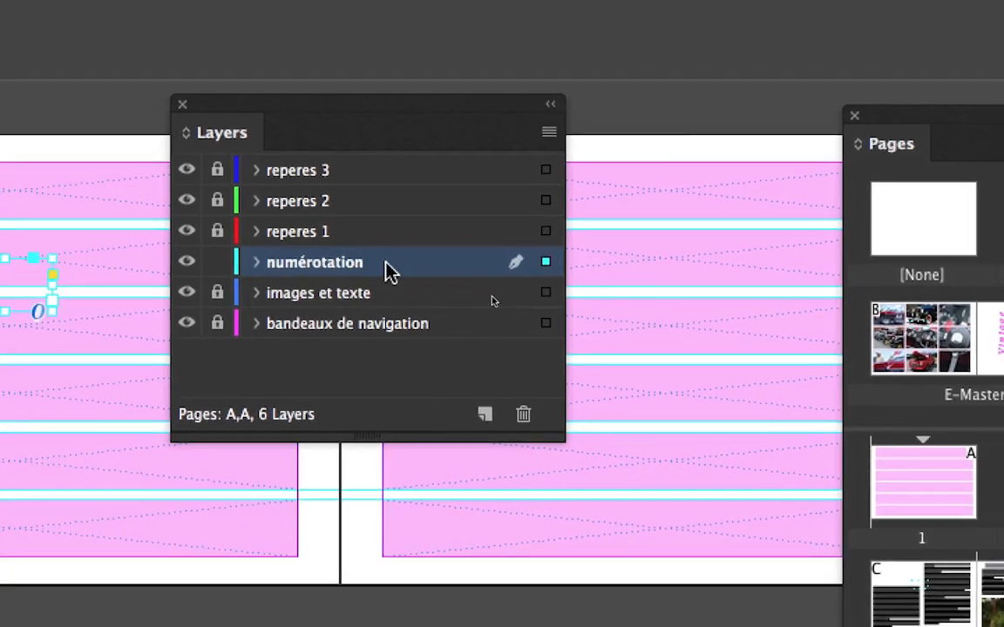
double_click(500, 263)
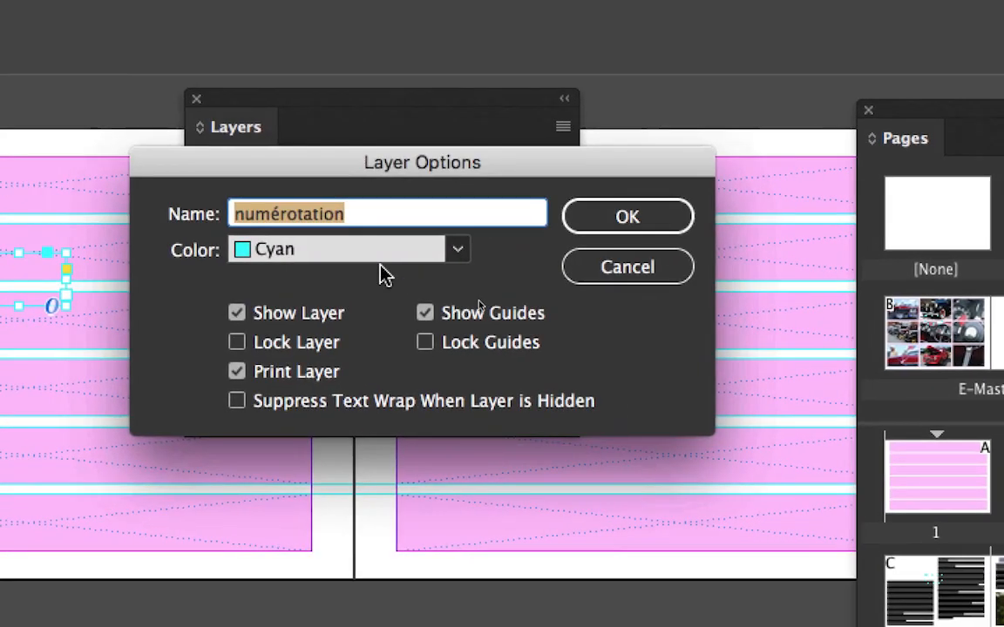
click(319, 251)
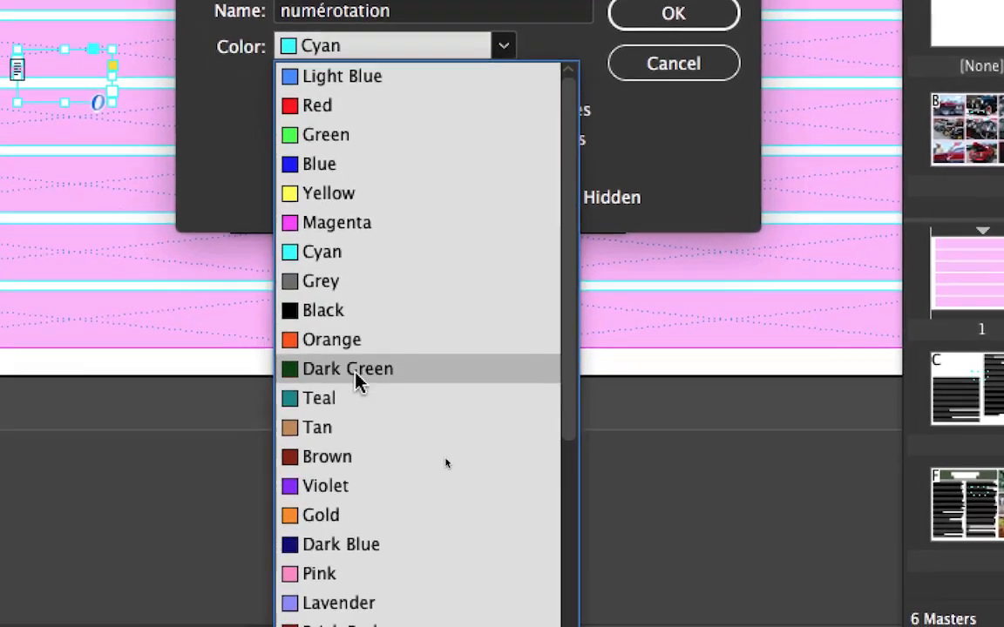
click(360, 408)
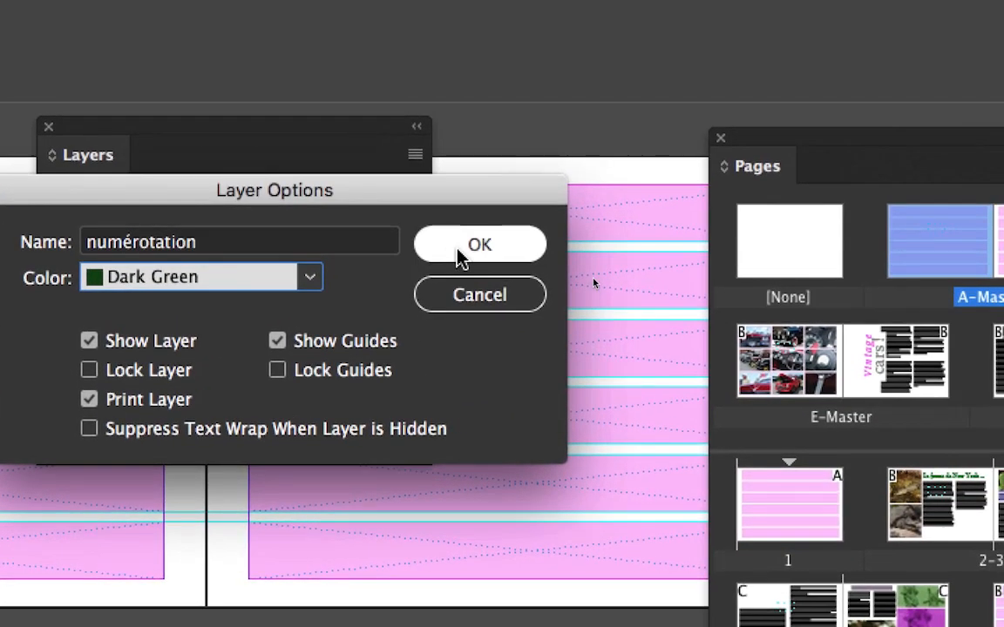
click(479, 244)
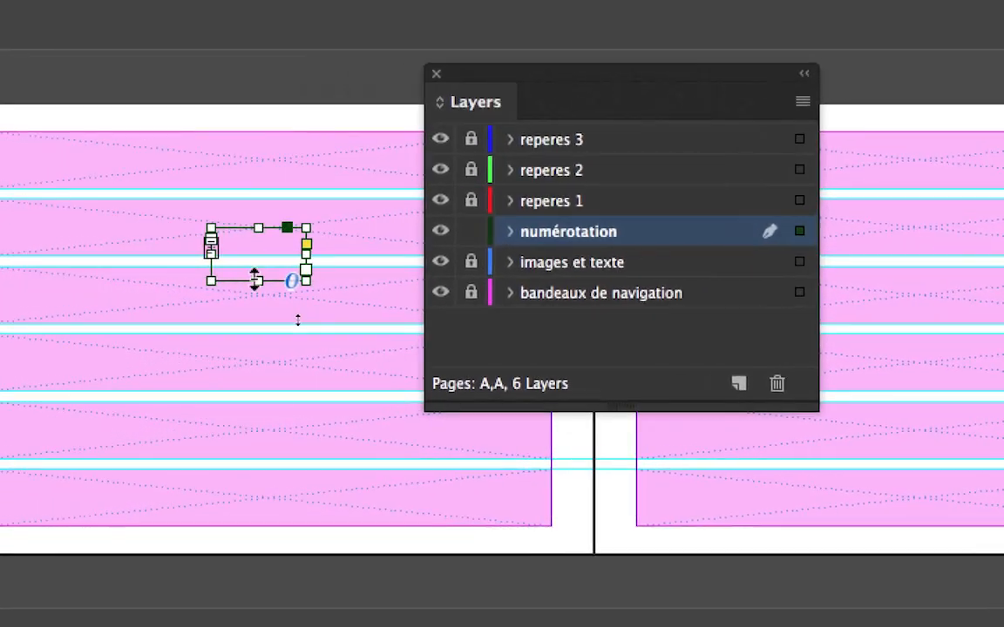
Place the text insertion point inside the new text frame on A-Master's left page
scroll(253, 278, up, 2)
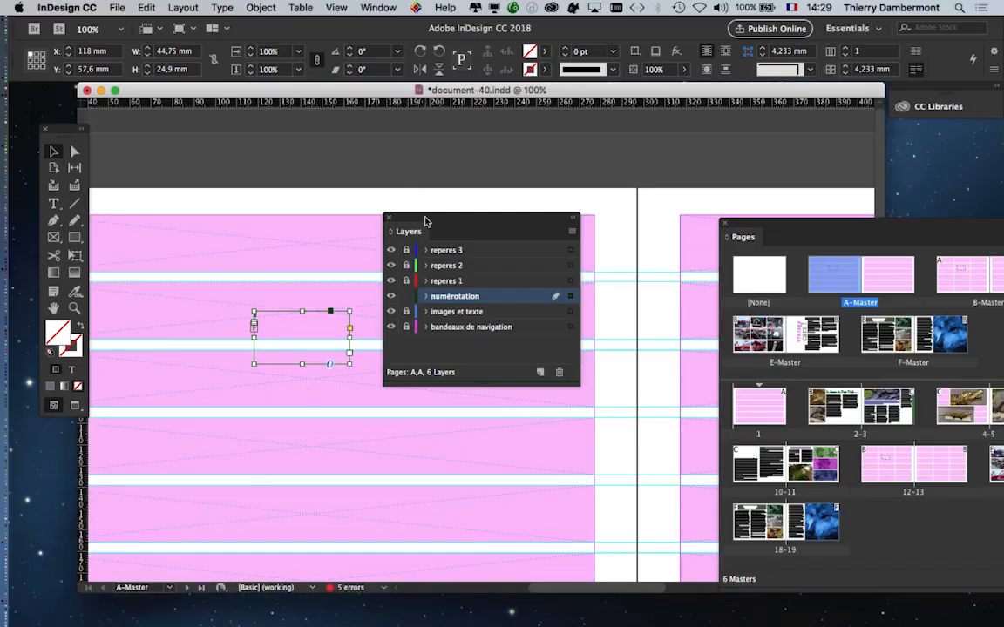
drag(425, 220, 563, 185)
key(super+equal)
key(super+equal)
key(super+equal)
key(super+equal)
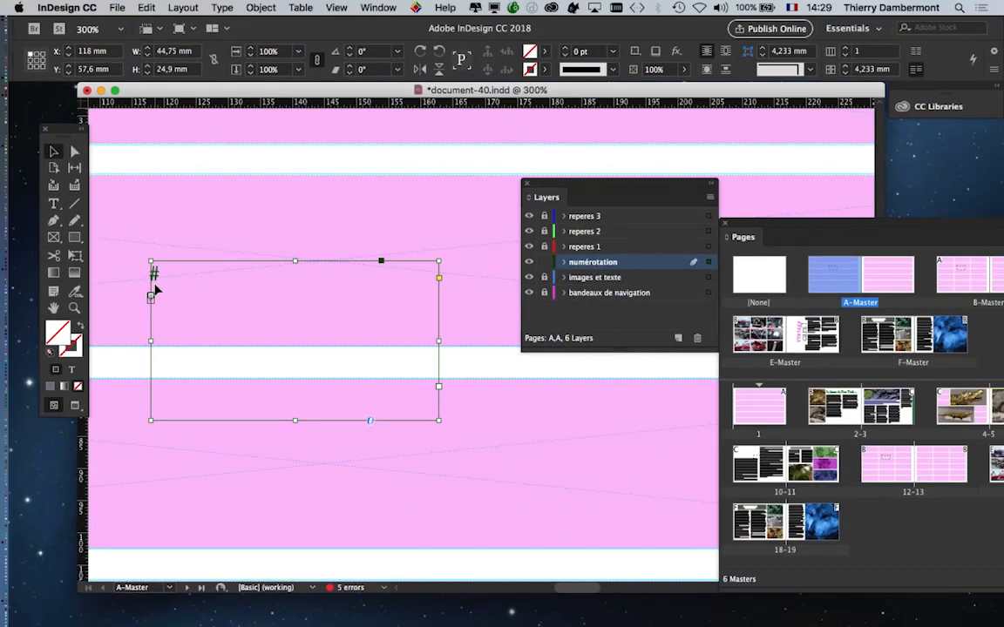
click(55, 203)
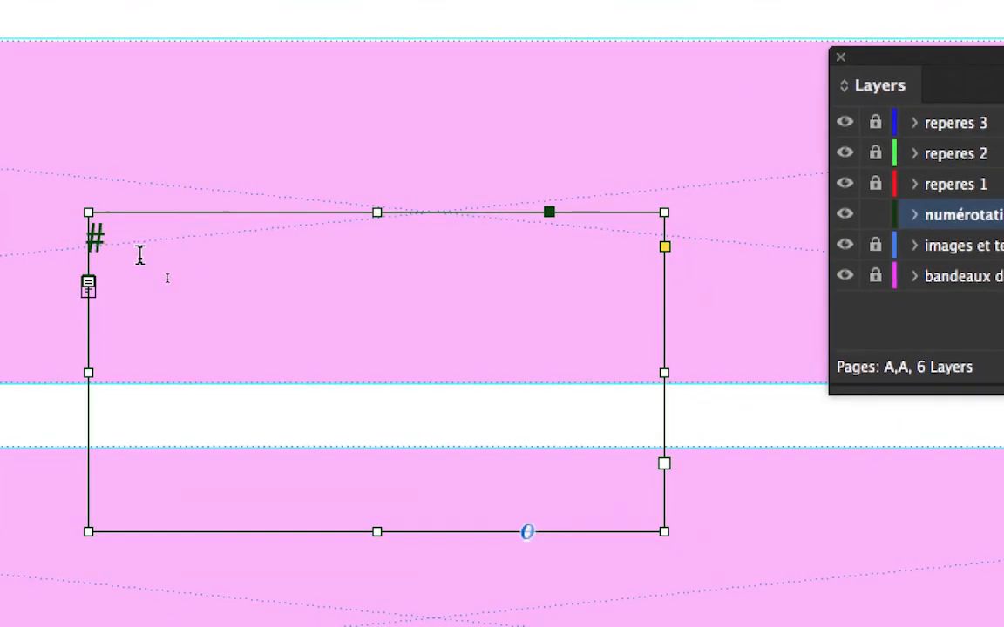
click(164, 277)
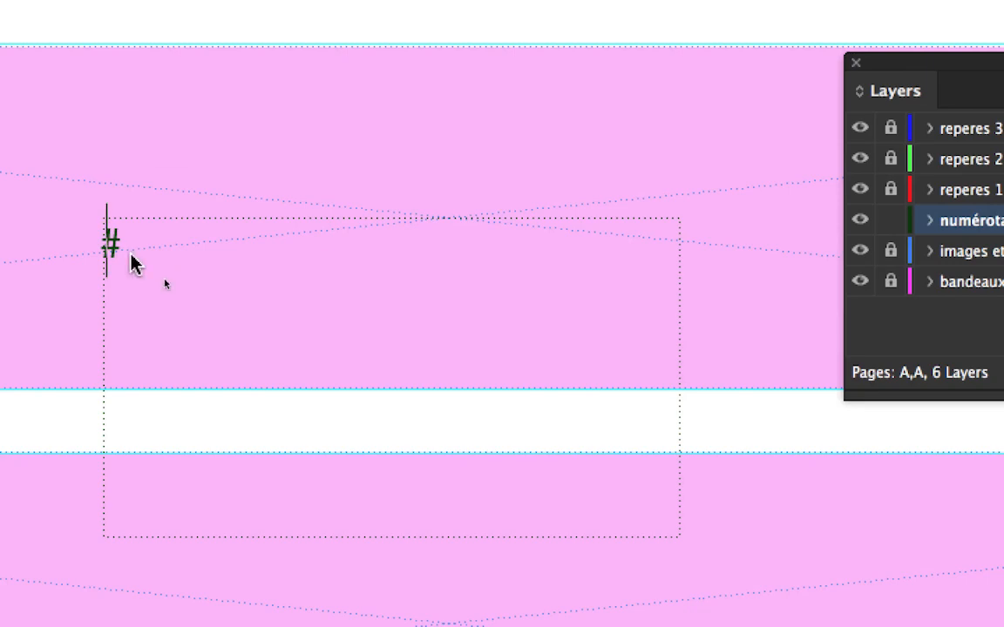
right_click(131, 262)
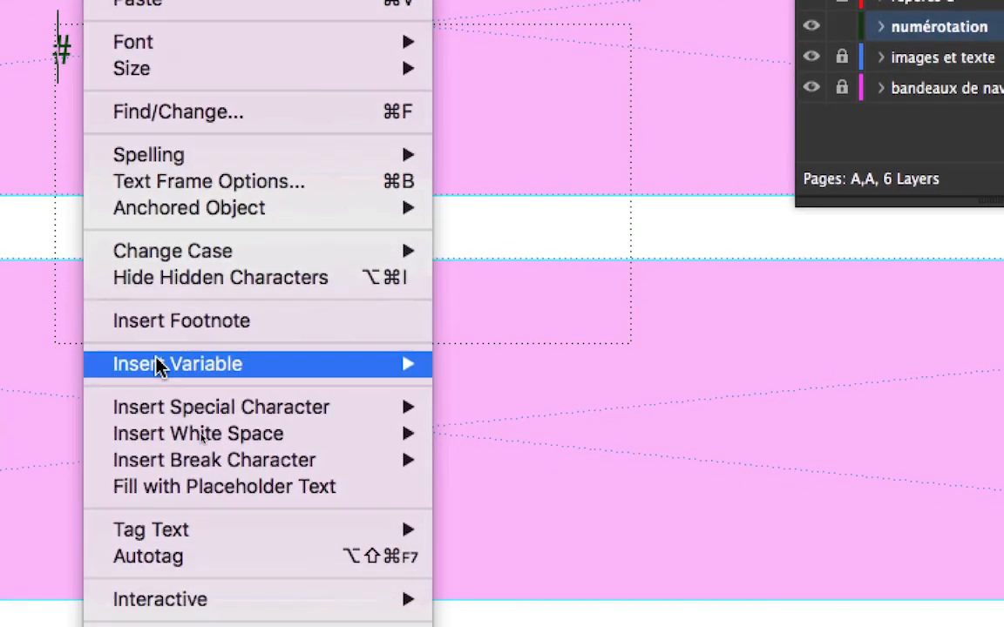
mouse_move(192, 610)
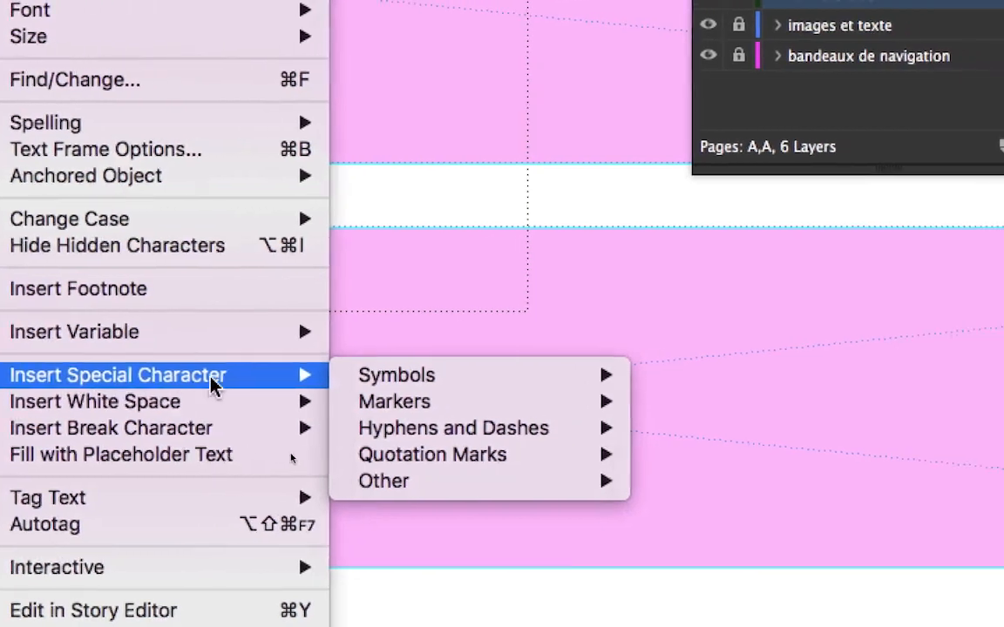
mouse_move(494, 381)
mouse_move(275, 395)
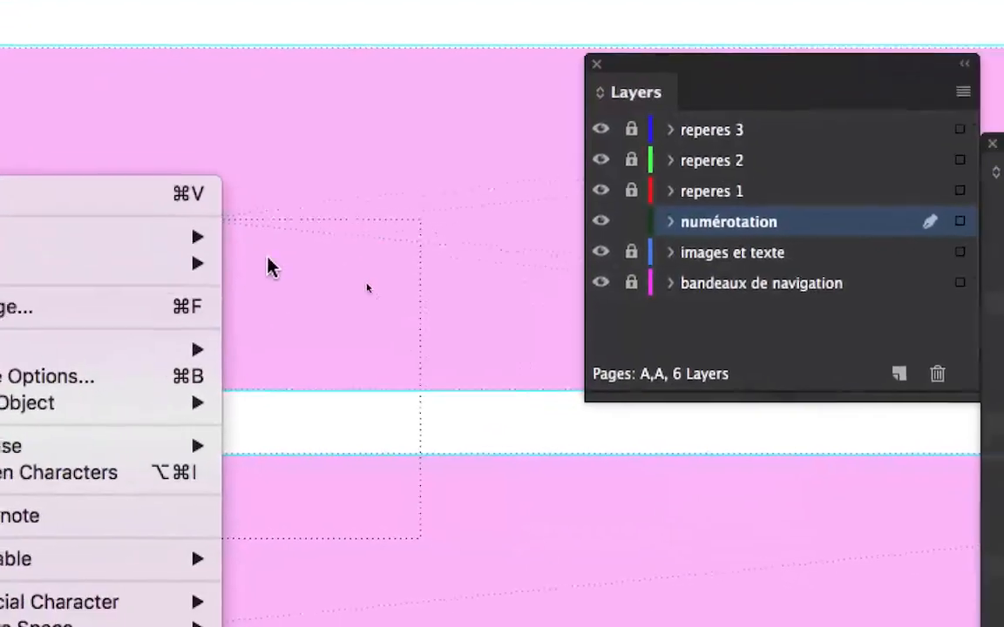
click(268, 258)
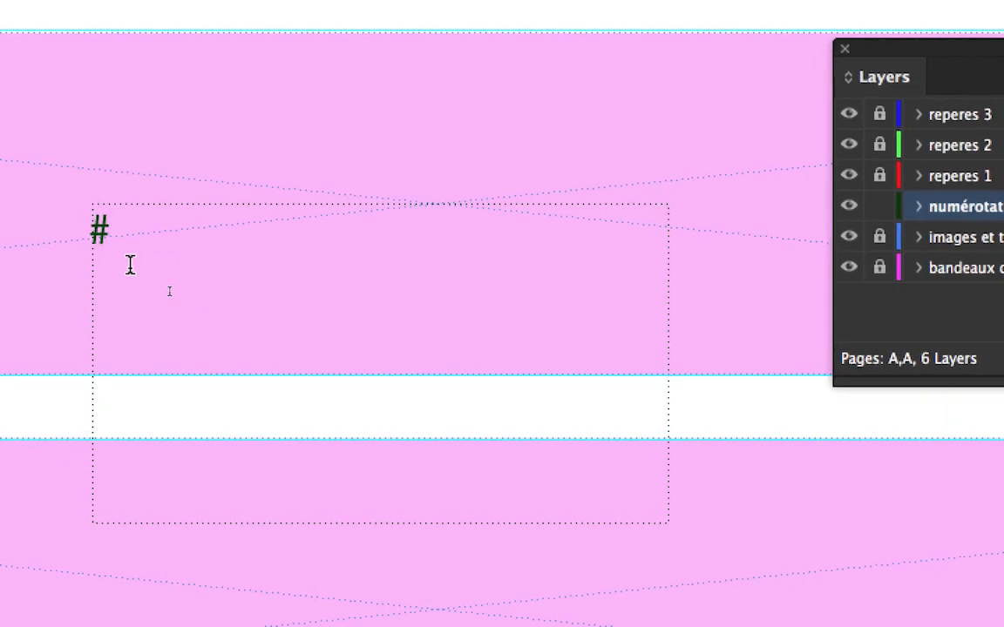
key(super)
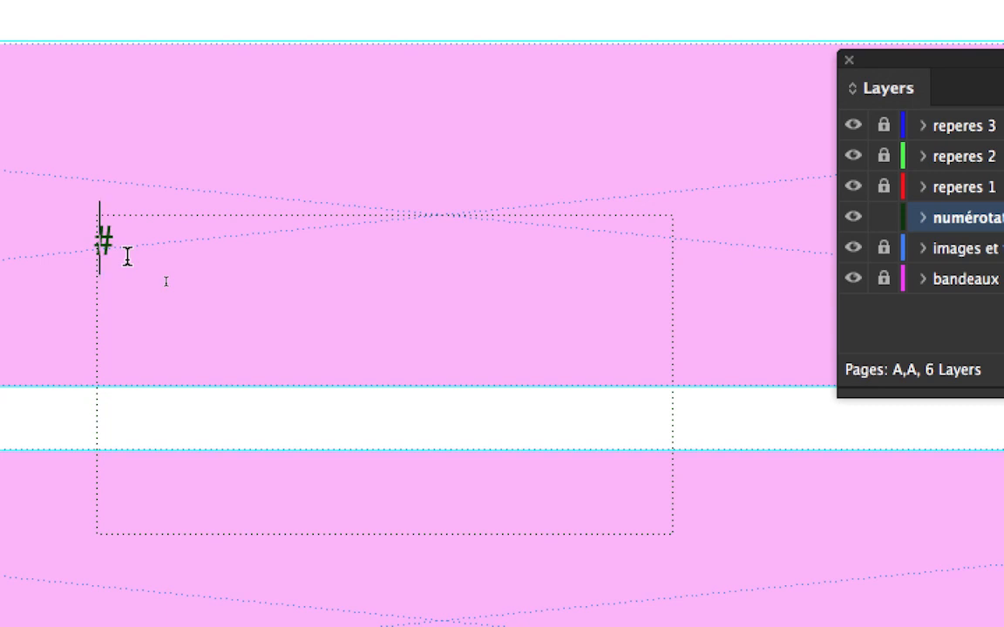
right_click(127, 256)
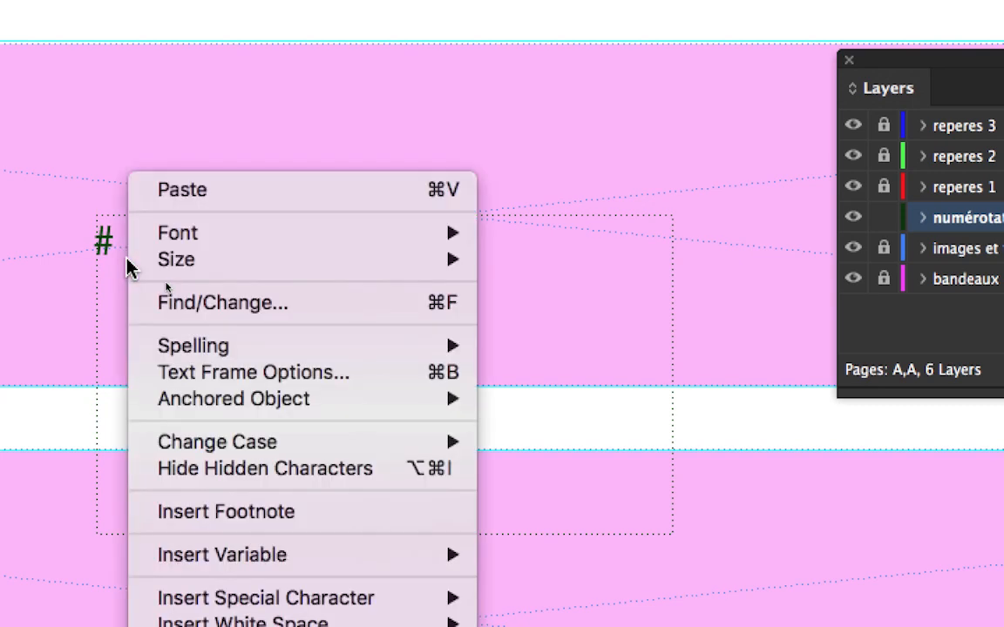
right_click(121, 262)
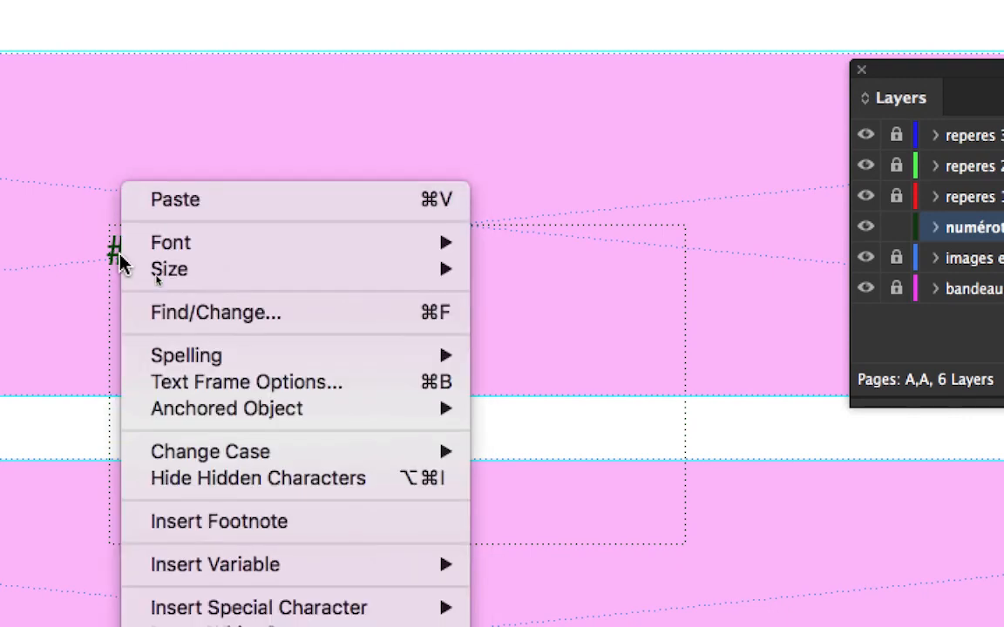
click(120, 254)
right_click(121, 254)
click(121, 254)
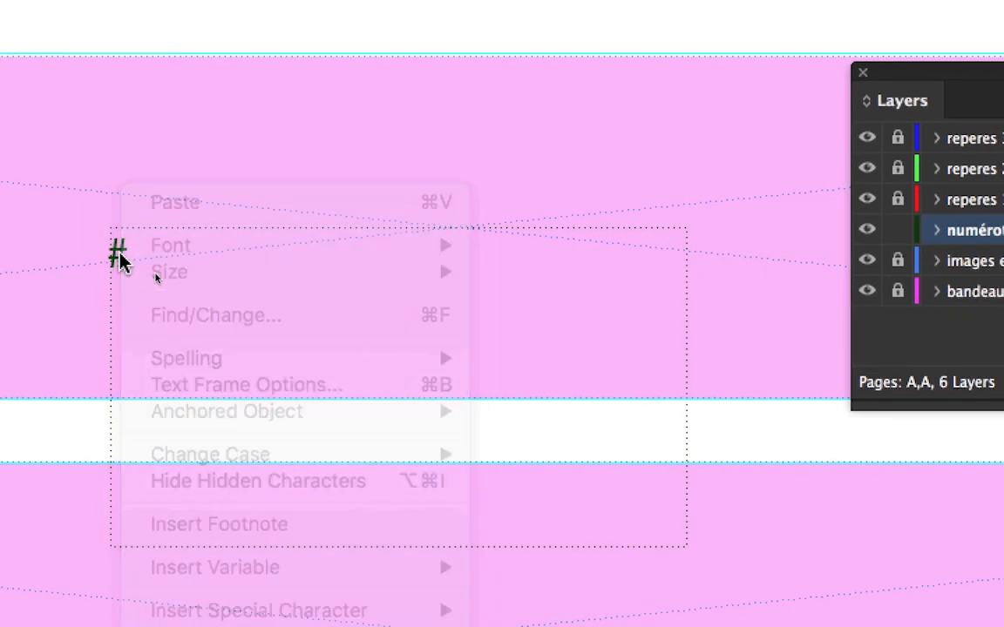
Insert a Current Page Number marker in the text frame on A-Master's left page
right_click(121, 256)
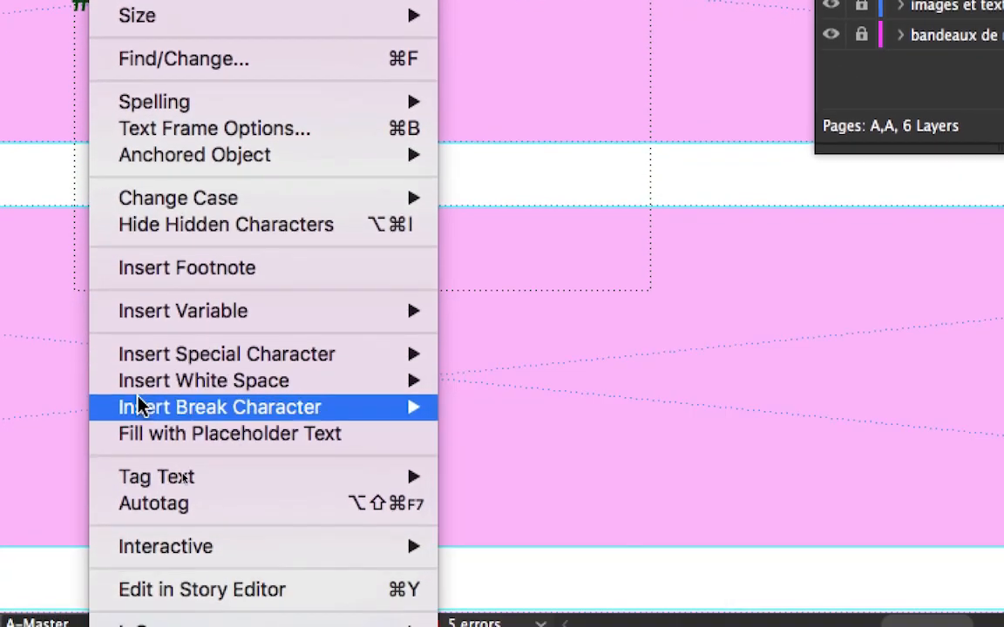
mouse_move(137, 458)
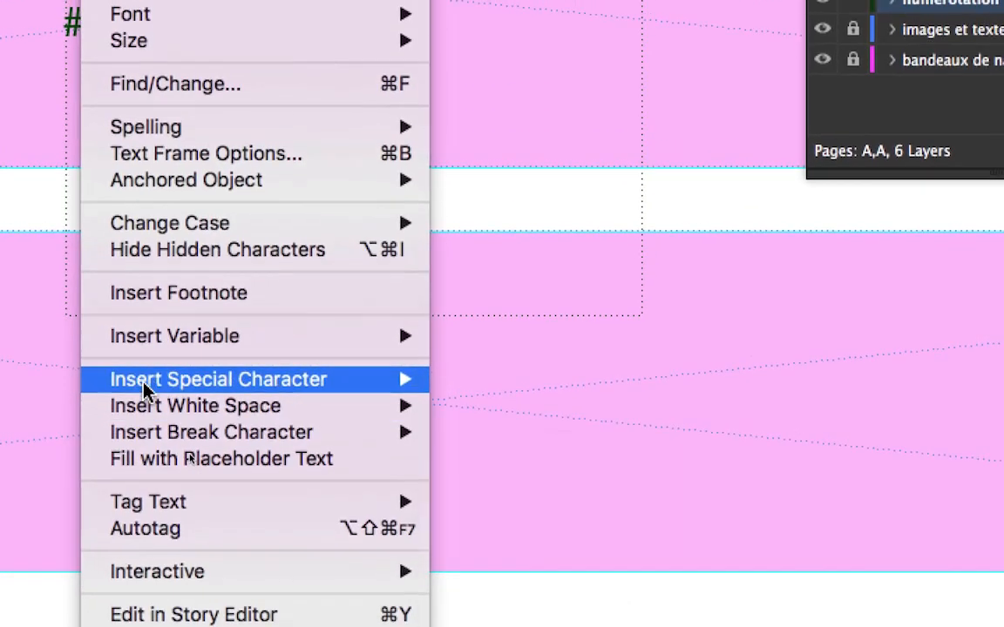
mouse_move(207, 357)
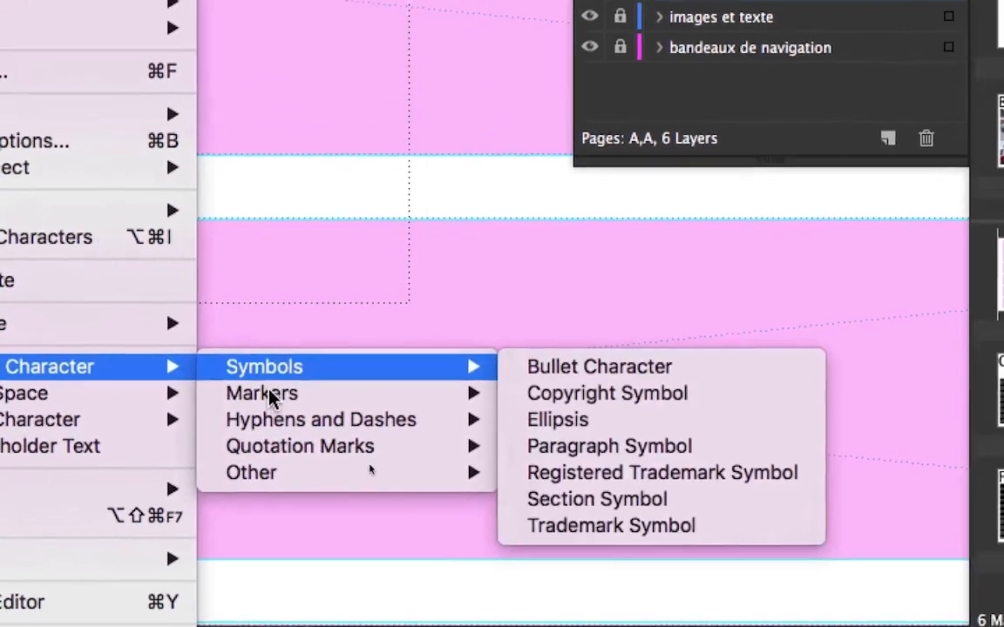
mouse_move(456, 412)
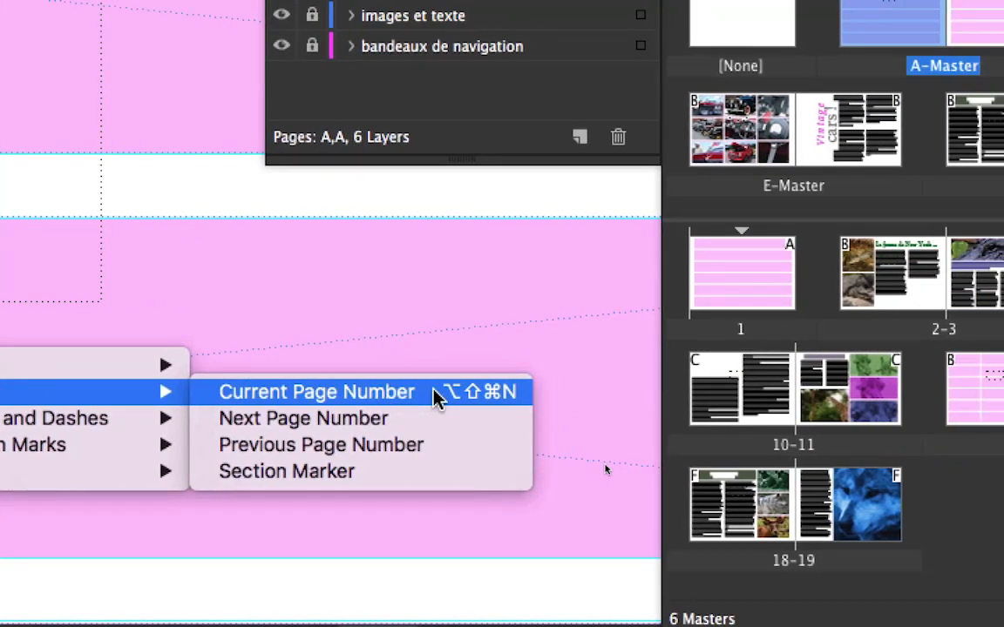
click(435, 397)
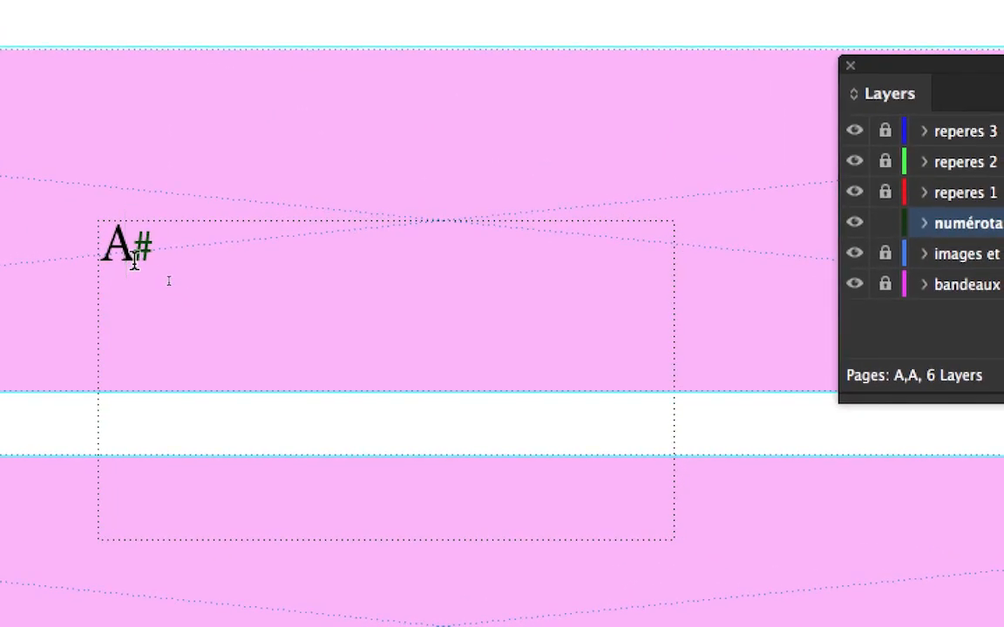
Examine the inserted page-number marker up close, selecting and deselecting it to see how it behaves as a character
scroll(133, 261, up, 1)
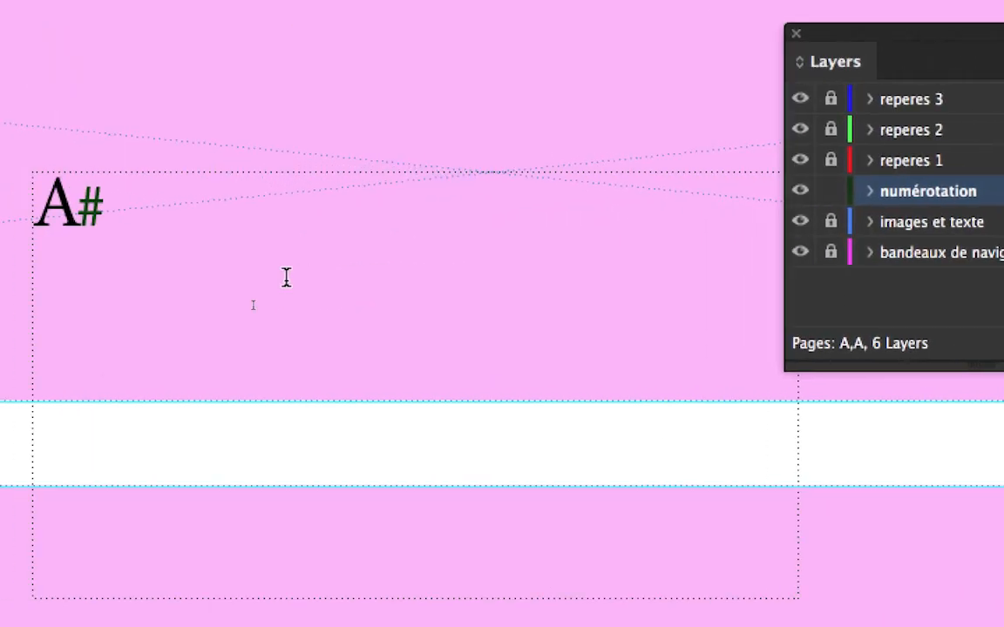
scroll(214, 267, up, 1)
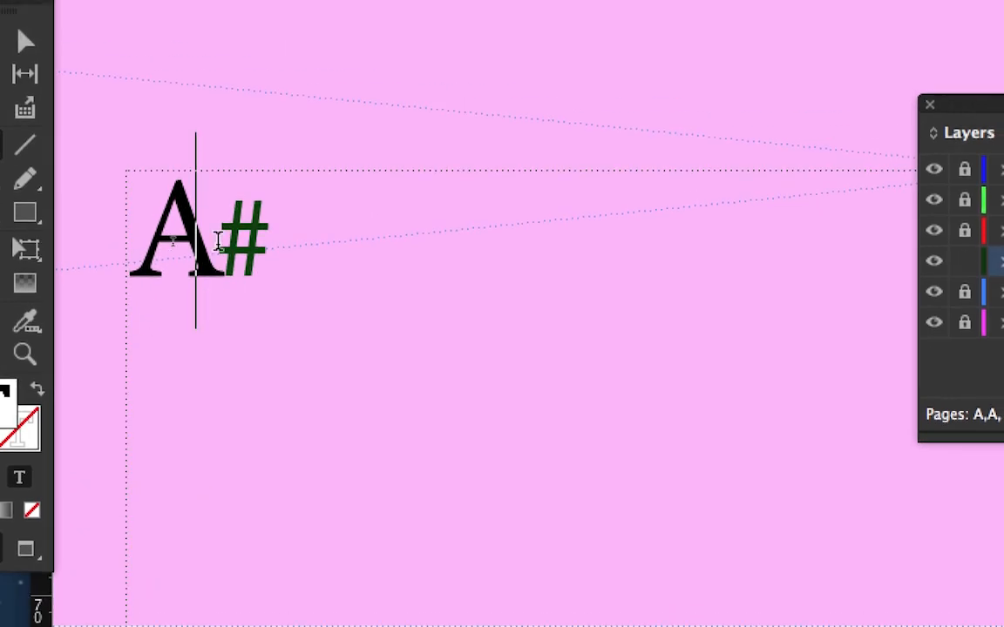
drag(202, 173, 142, 221)
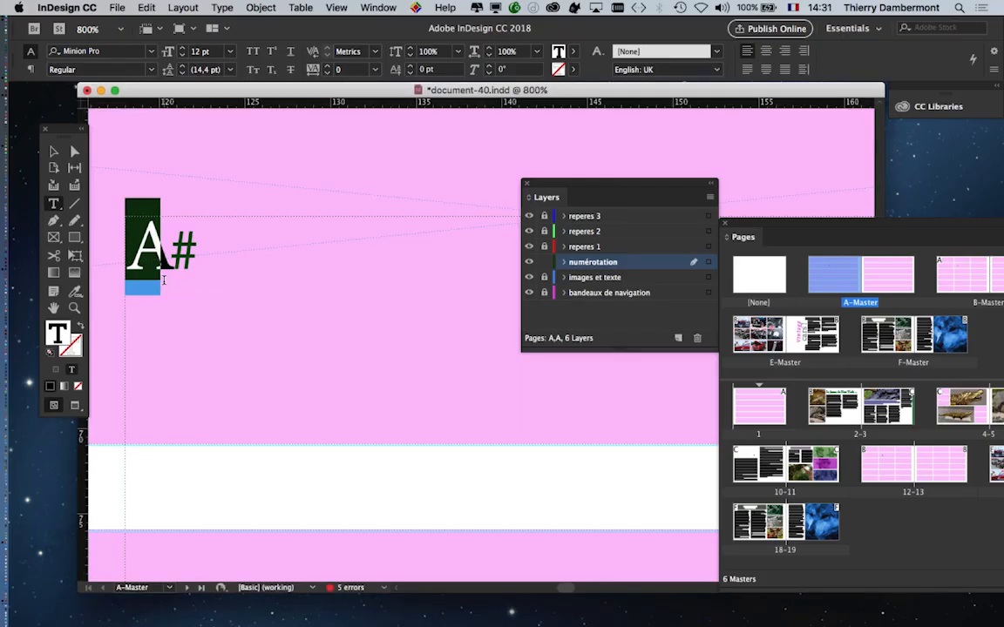
click(208, 150)
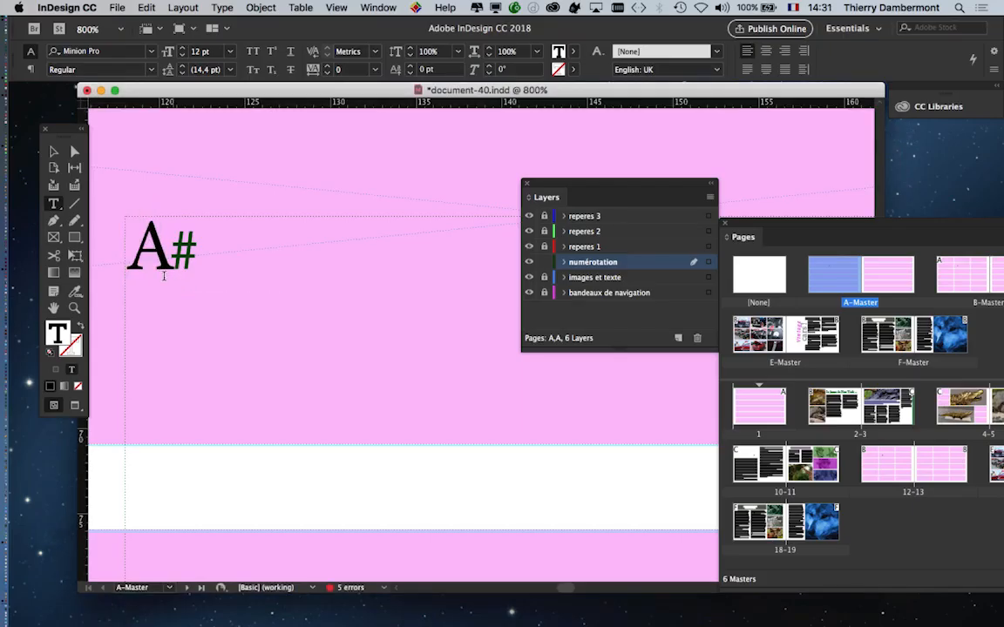
scroll(153, 274, up, 1)
drag(205, 291, 347, 371)
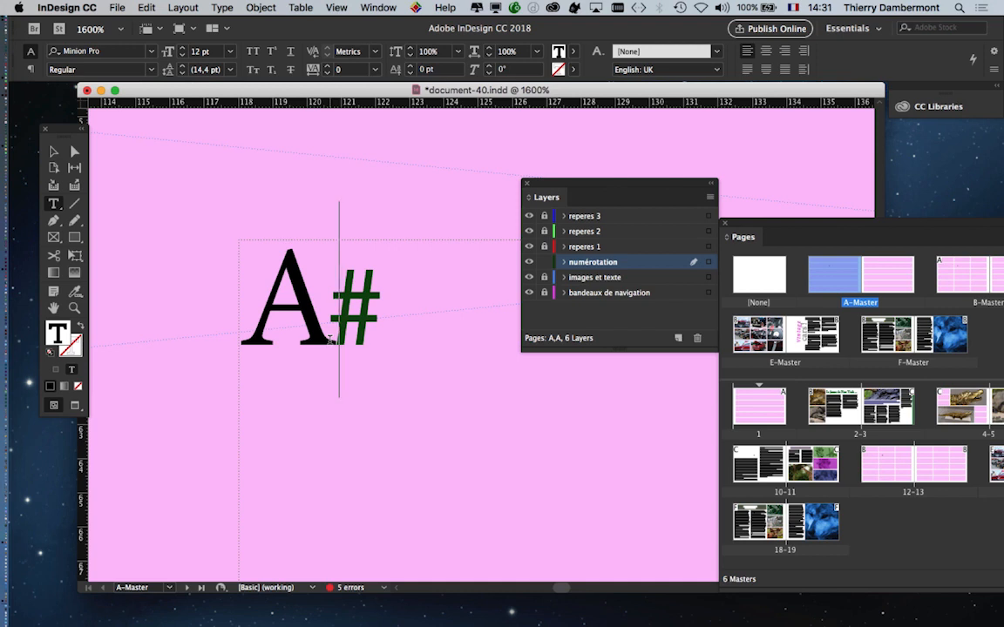
drag(330, 340, 279, 325)
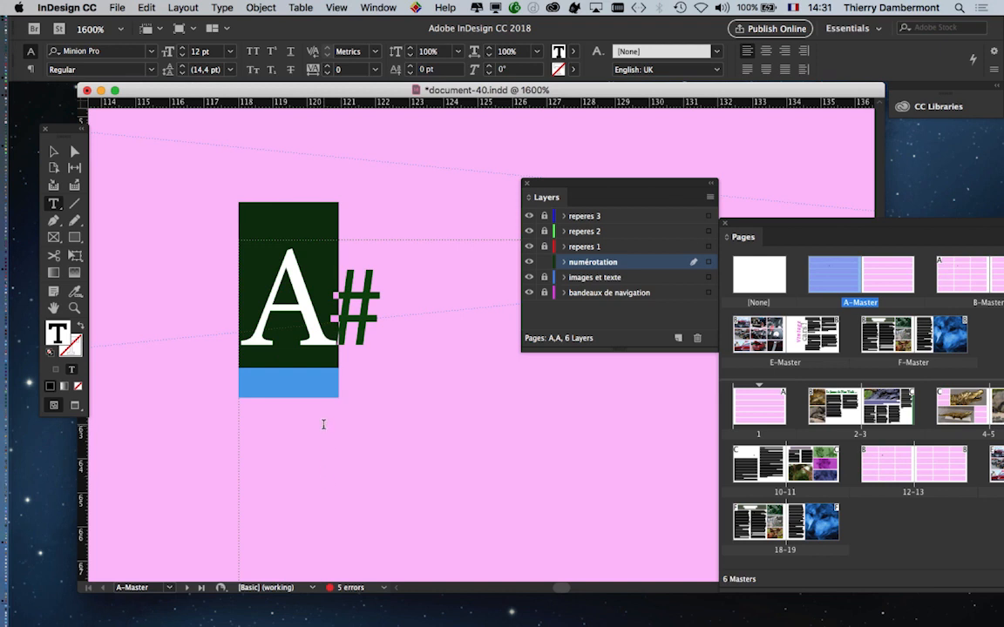
click(329, 347)
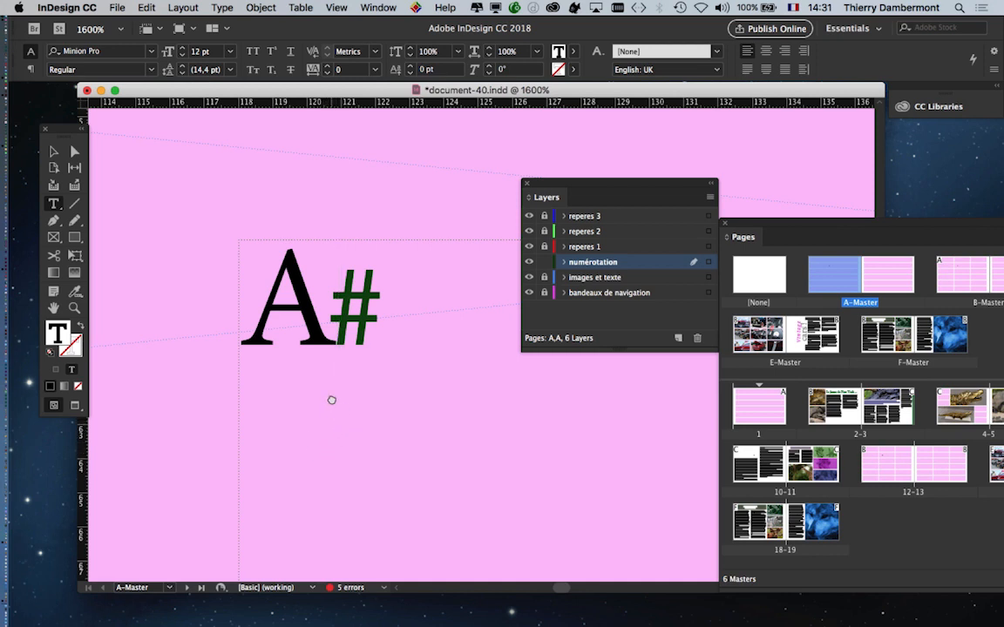
drag(331, 401, 349, 379)
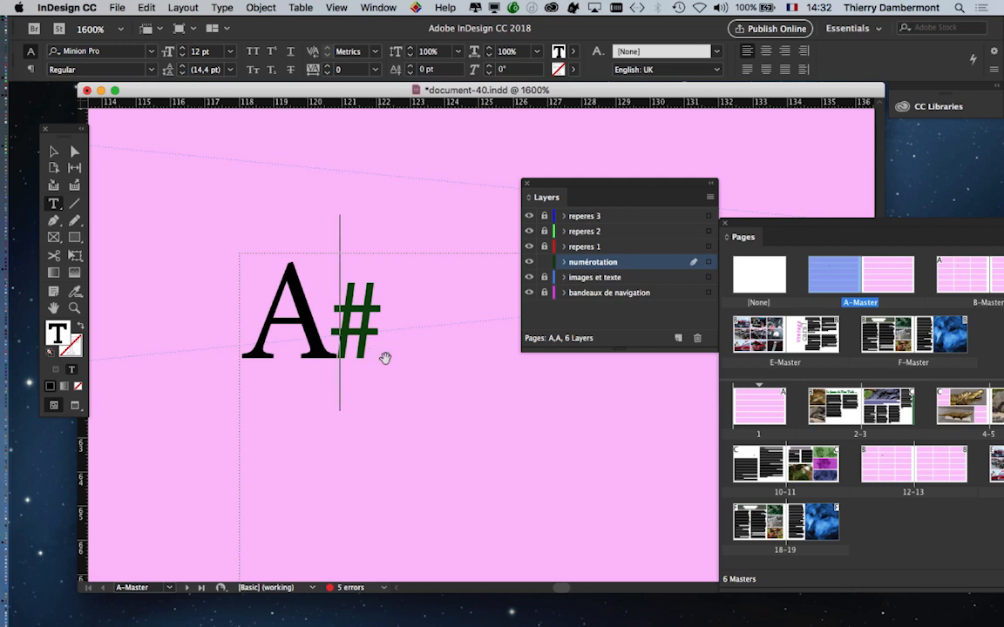
drag(385, 358, 408, 373)
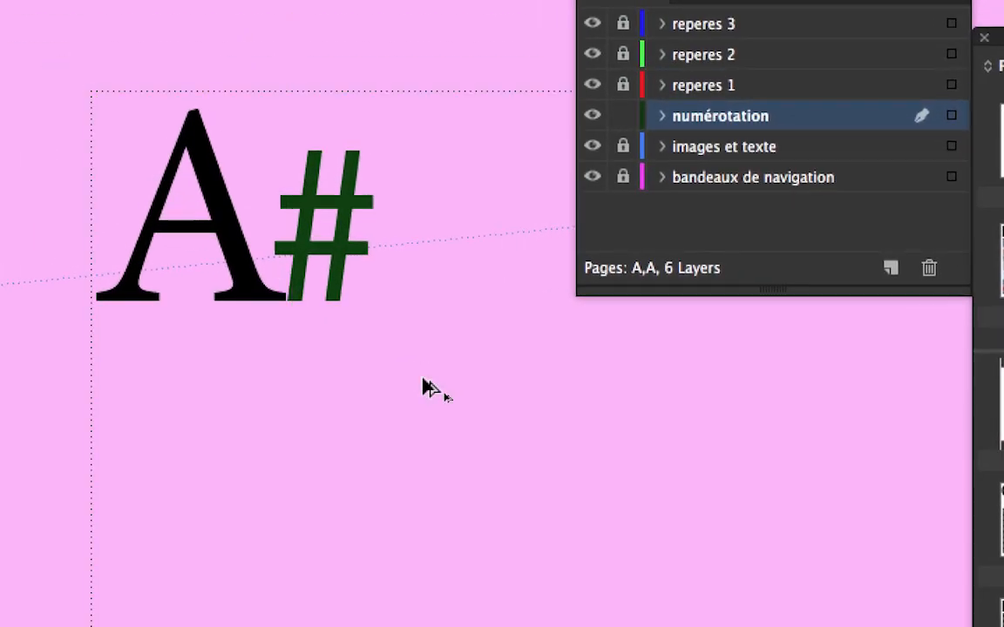
Move the floating Layers panel clear of the page-number text frame
scroll(463, 392, down, 2)
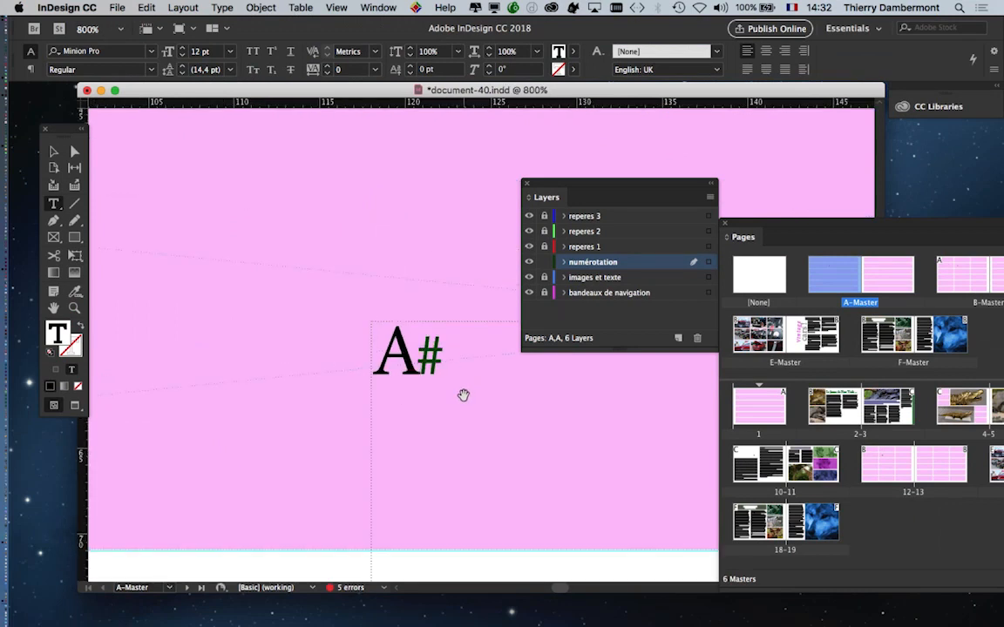
drag(506, 463, 372, 365)
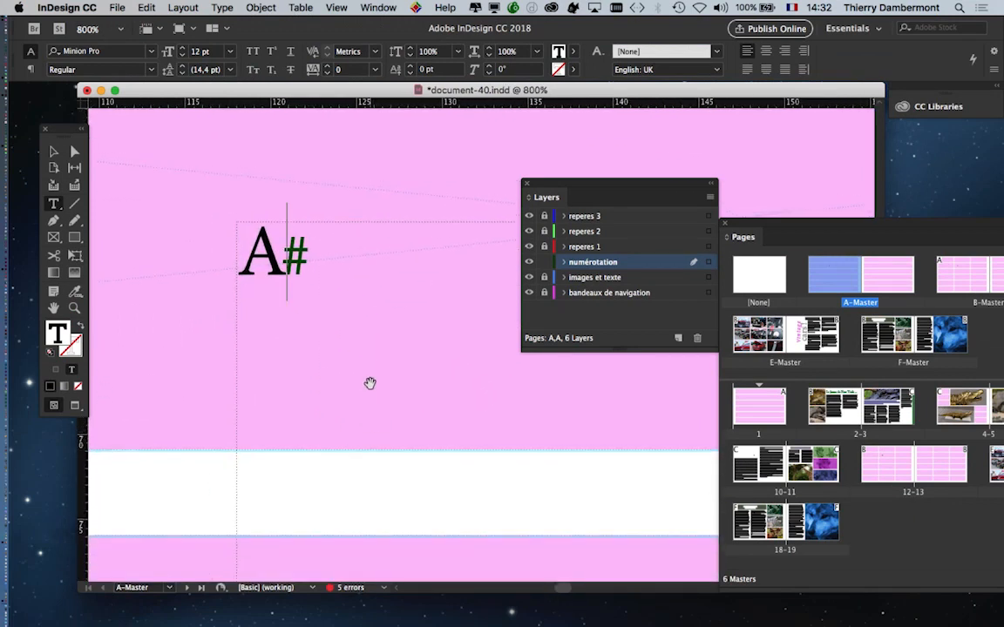
scroll(369, 383, down, 2)
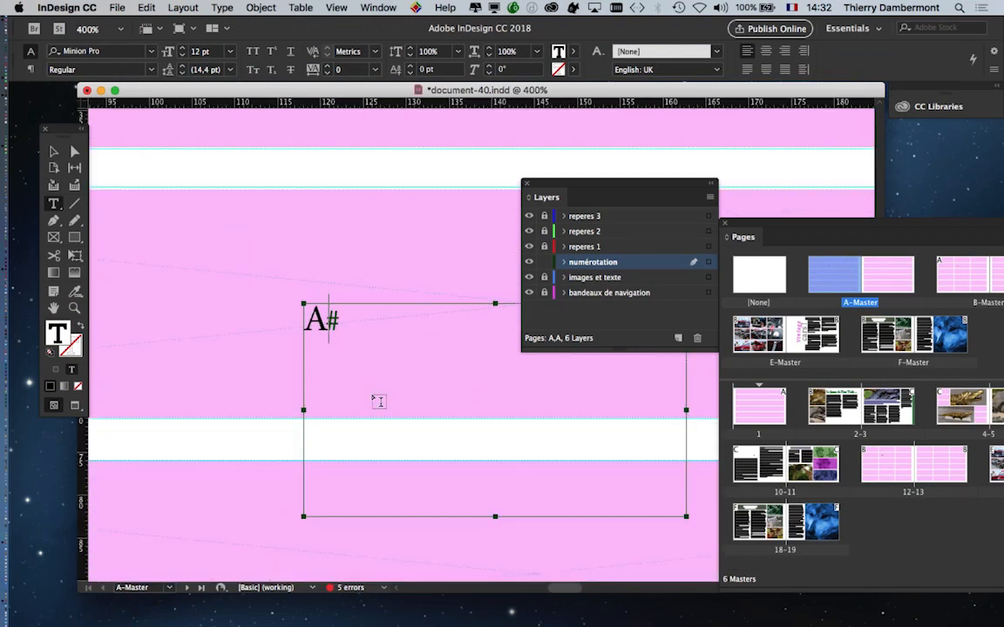
drag(580, 188, 749, 183)
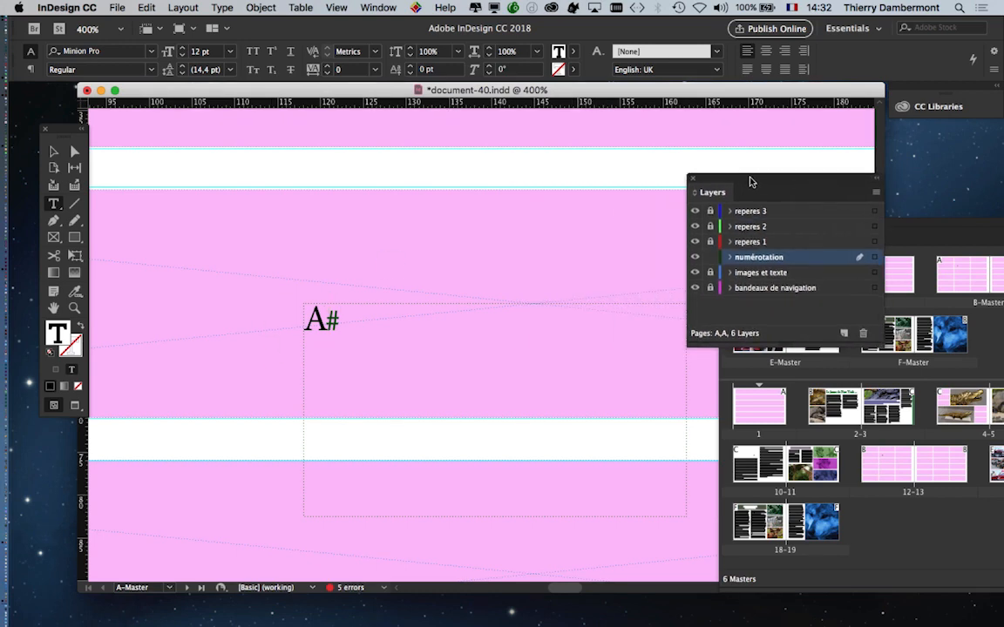
key(Delete)
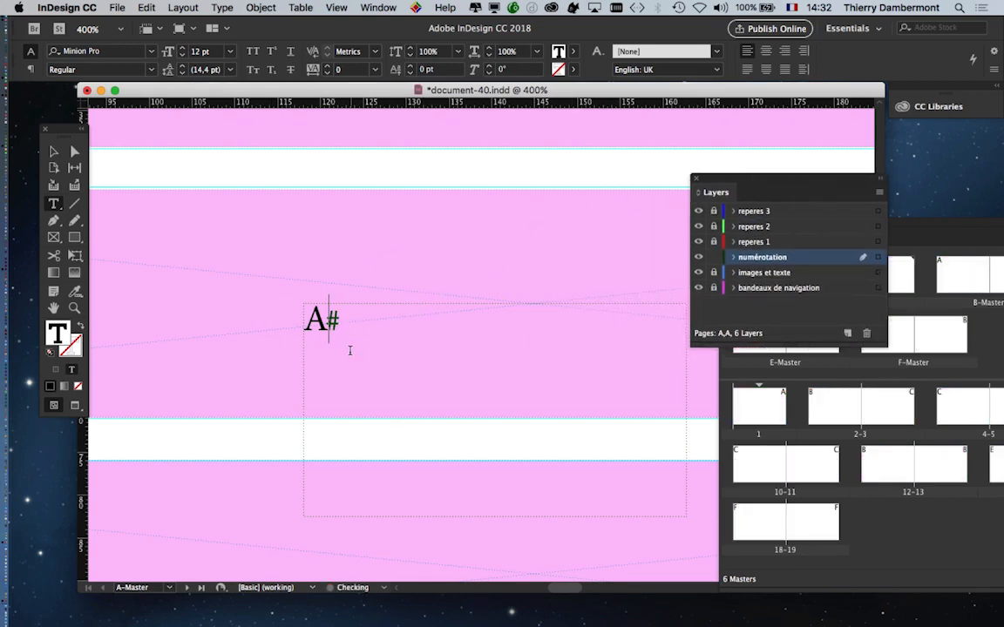
drag(355, 352, 278, 228)
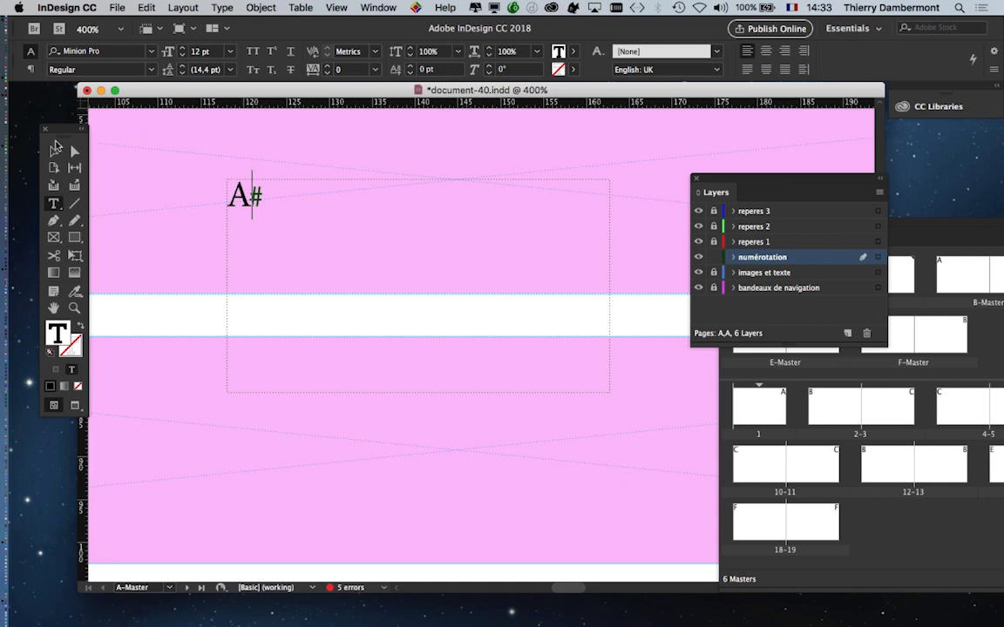
Select the page-number frame as an object and centre its text horizontally, keeping the paragraph settings clear of the frame
click(55, 148)
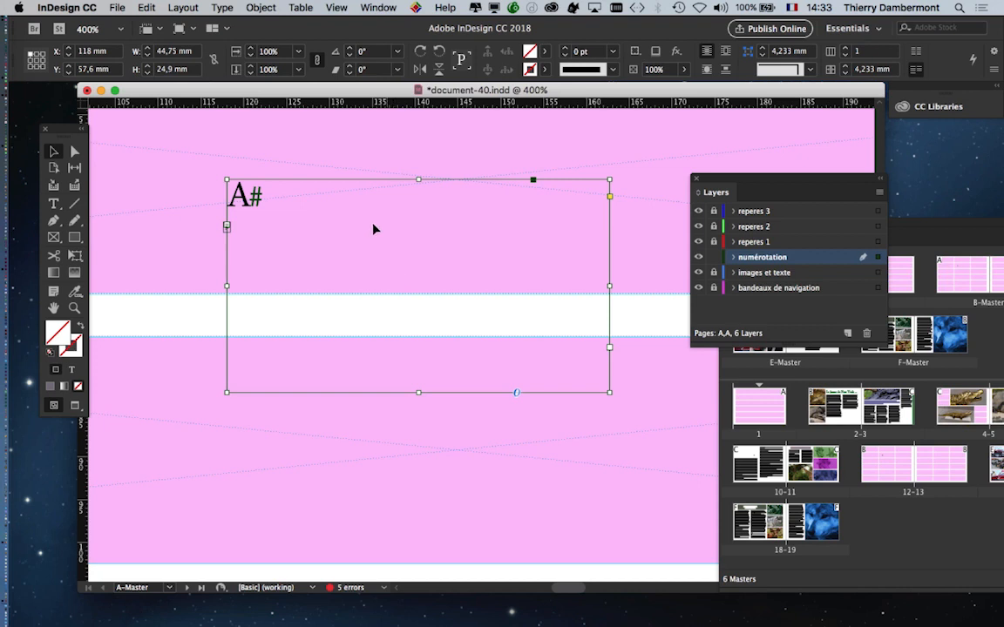
click(223, 8)
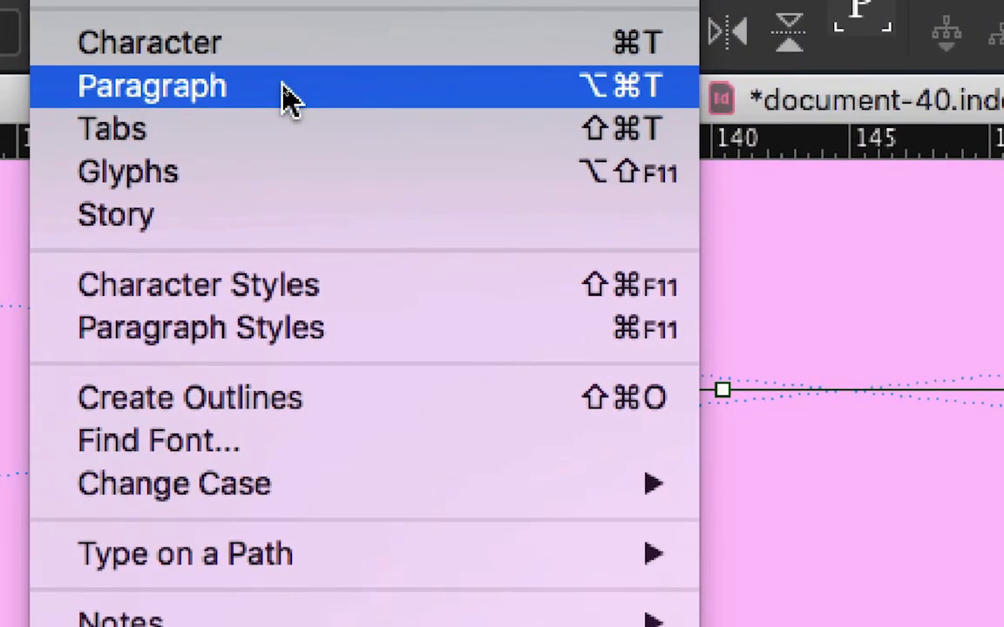
click(288, 99)
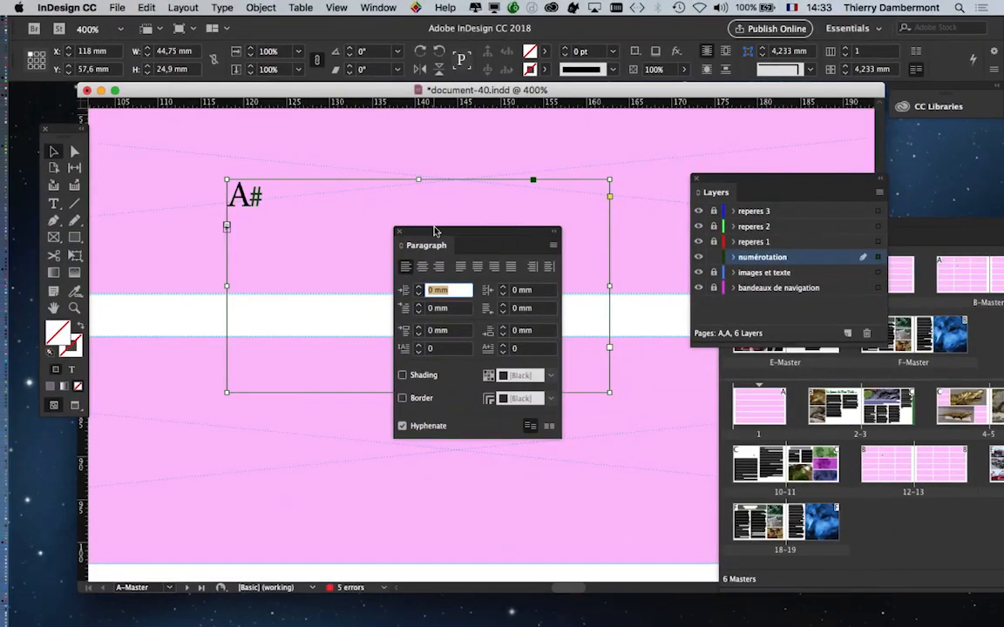
drag(435, 231, 381, 136)
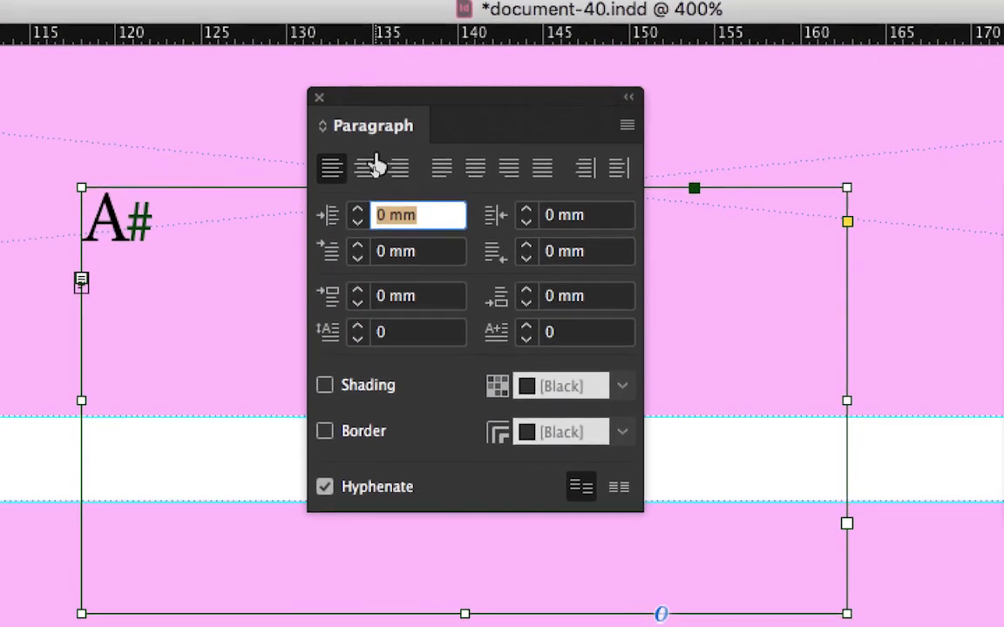
click(372, 170)
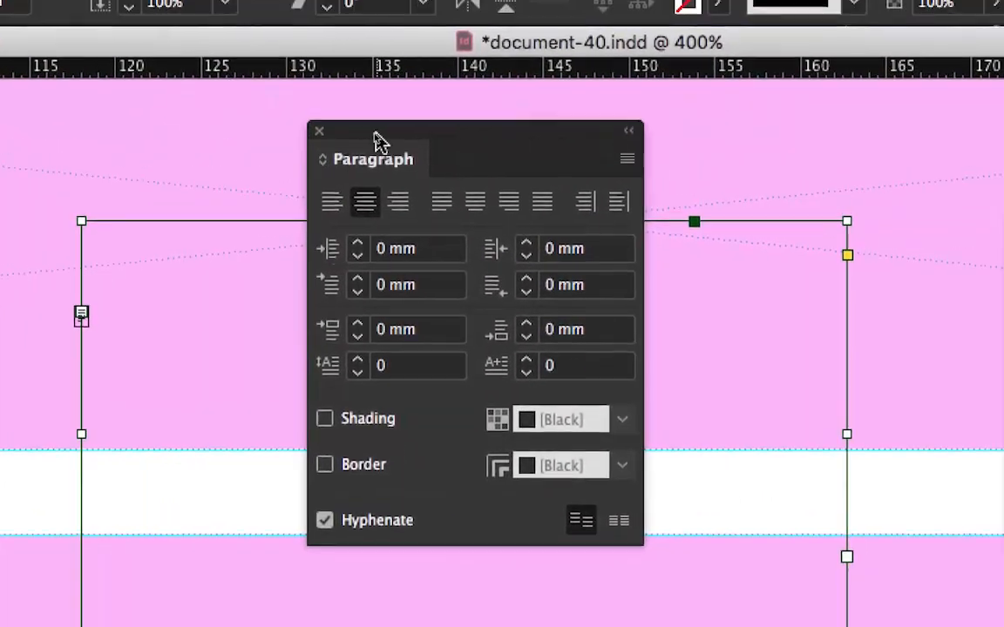
drag(610, 137, 565, 127)
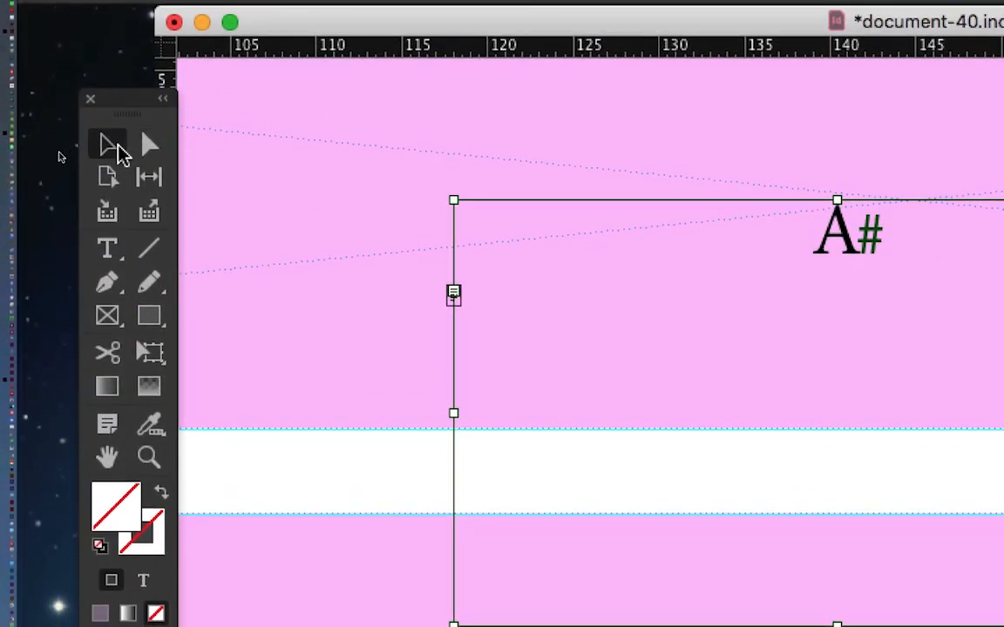
click(113, 251)
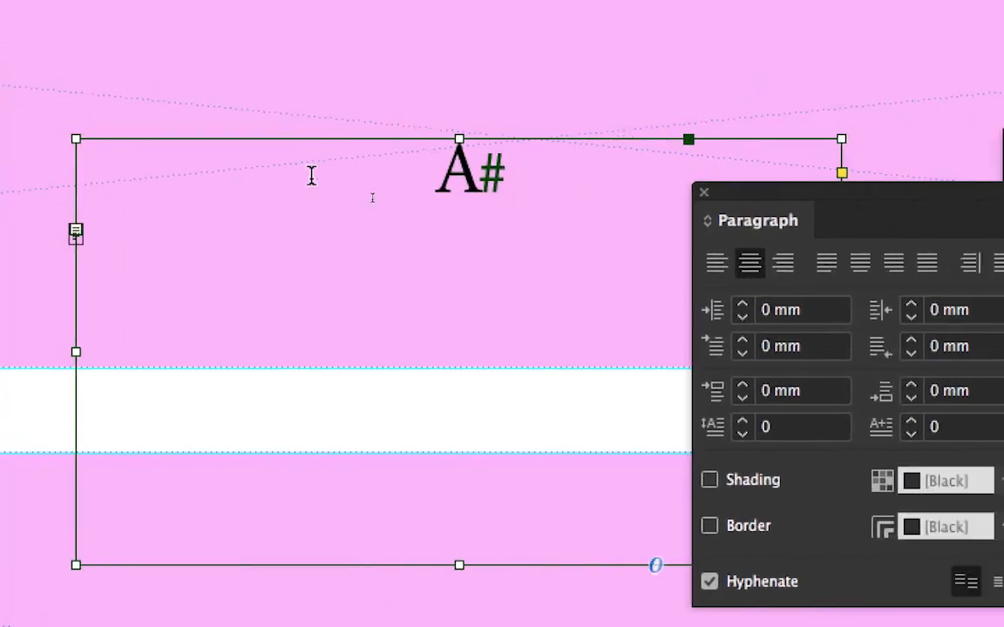
drag(728, 193, 985, 143)
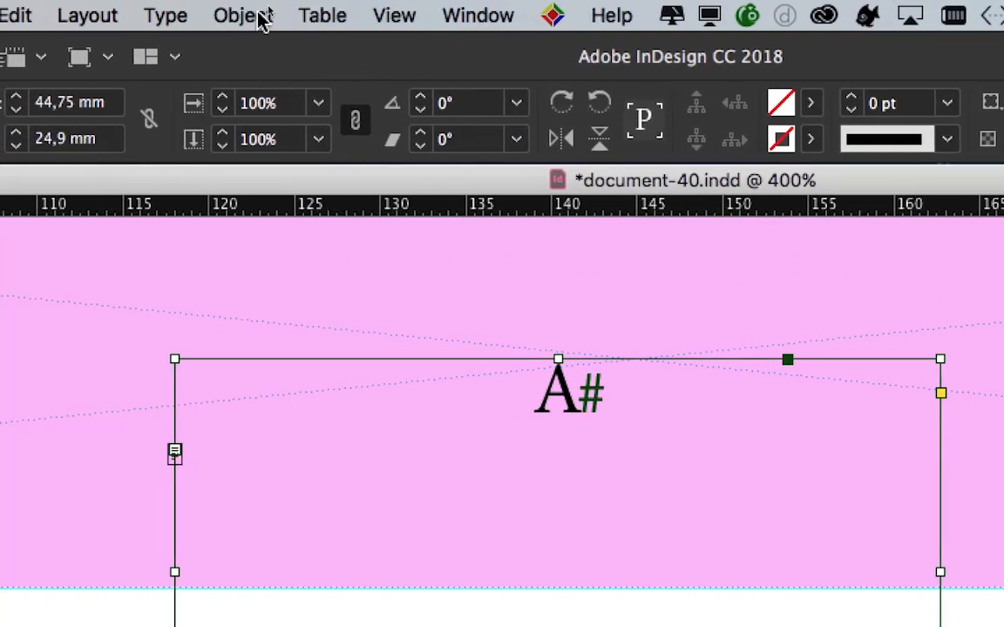
Set the page-number frame's vertical justification to Centre in Text Frame Options, with Preview enabled
click(261, 19)
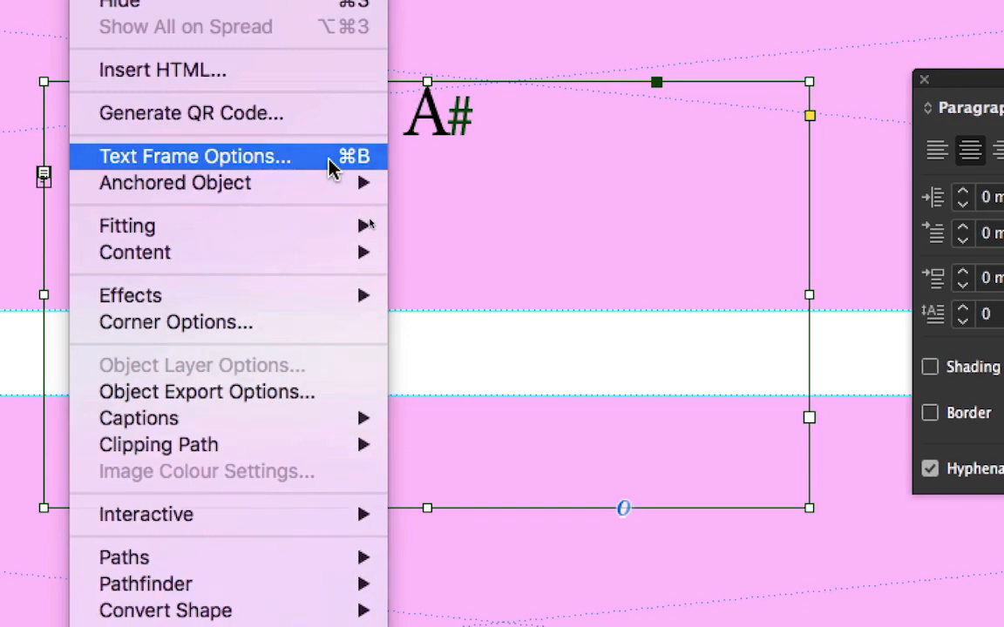
click(331, 169)
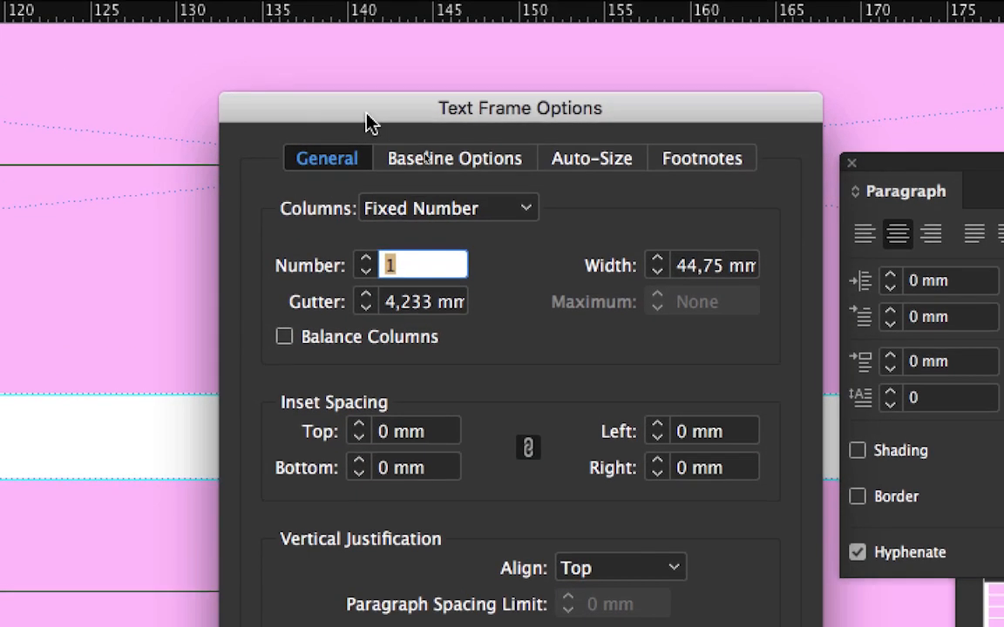
drag(369, 123, 534, 0)
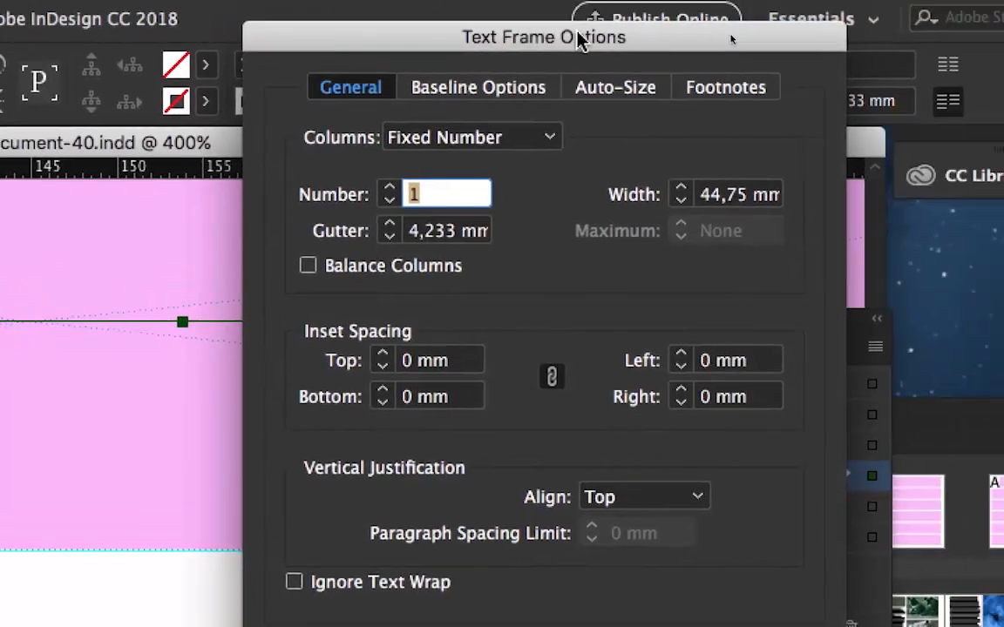
click(642, 496)
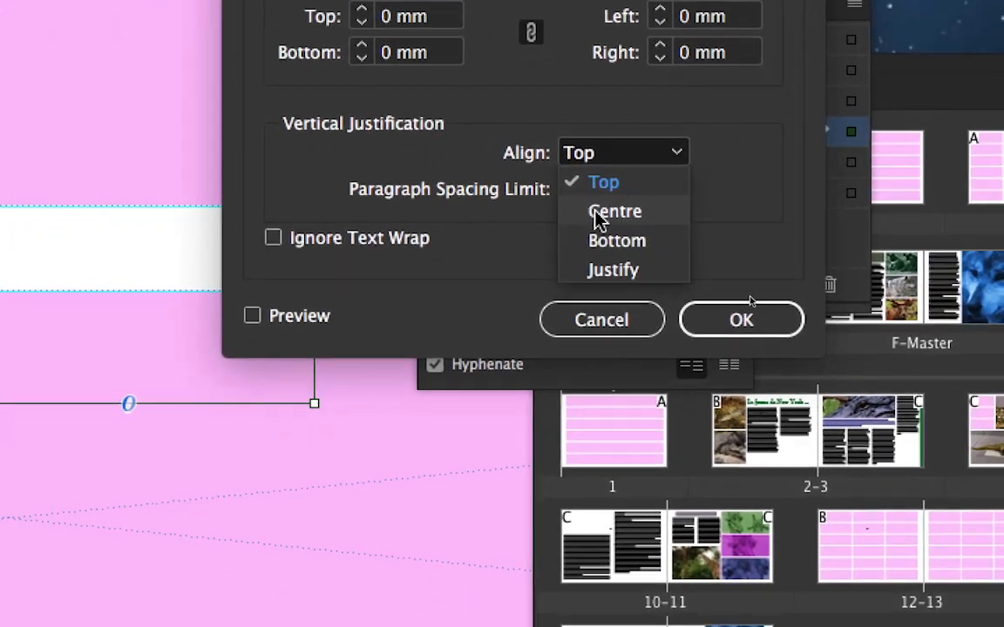
click(765, 268)
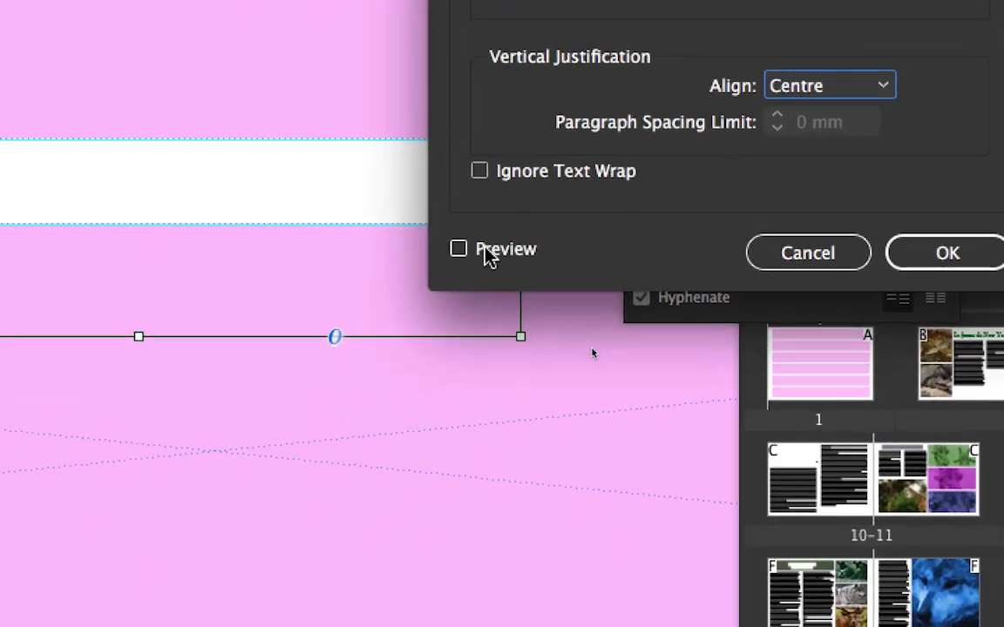
click(487, 251)
click(488, 251)
click(489, 251)
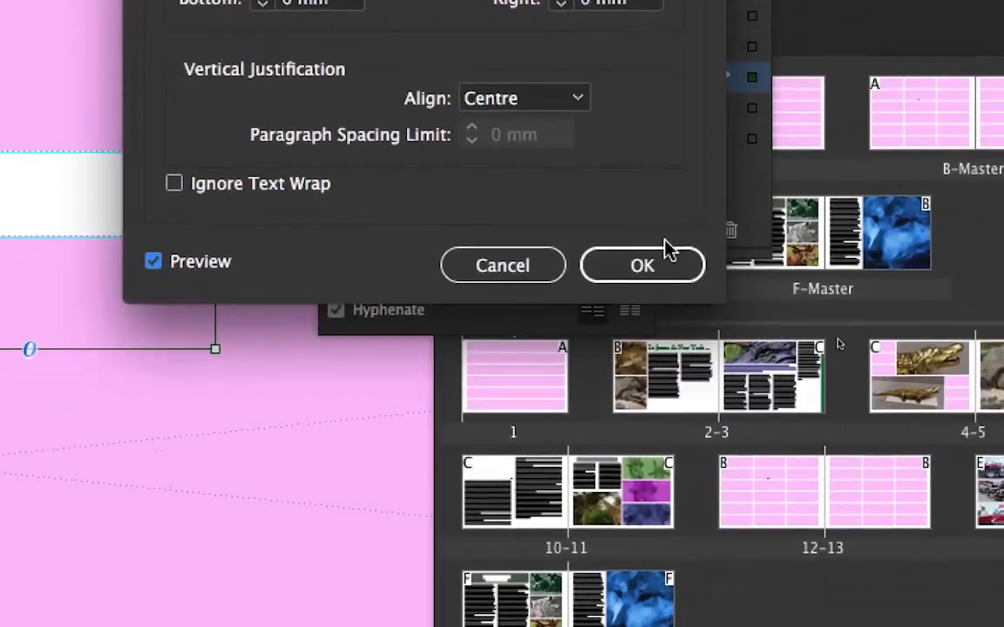
click(664, 255)
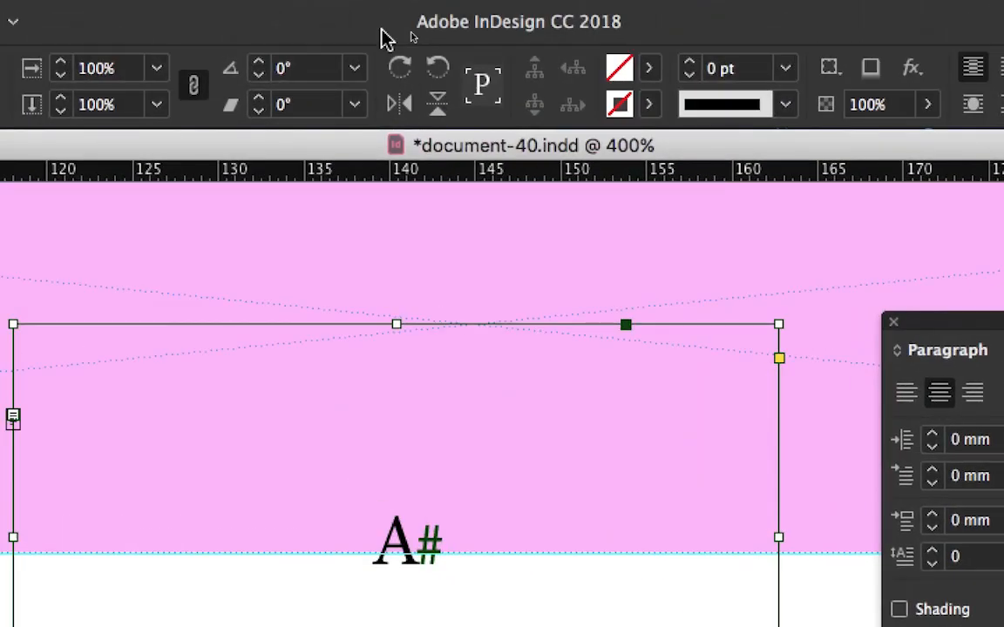
Confirm the page-number frame's Centre vertical justification in Text Frame Options and move the Layers panel clear of the frame
key(super+b)
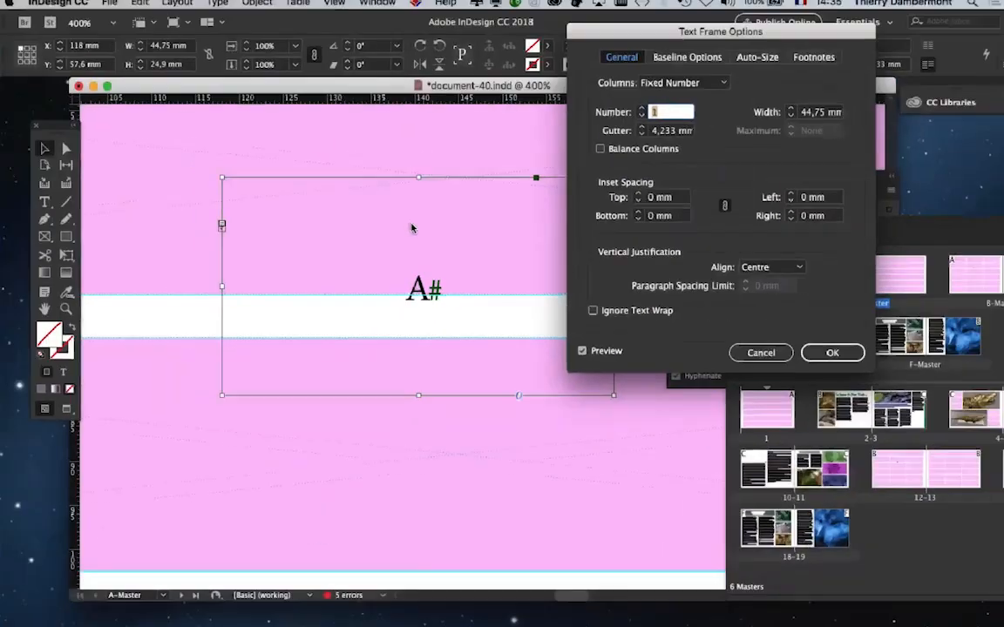
click(823, 350)
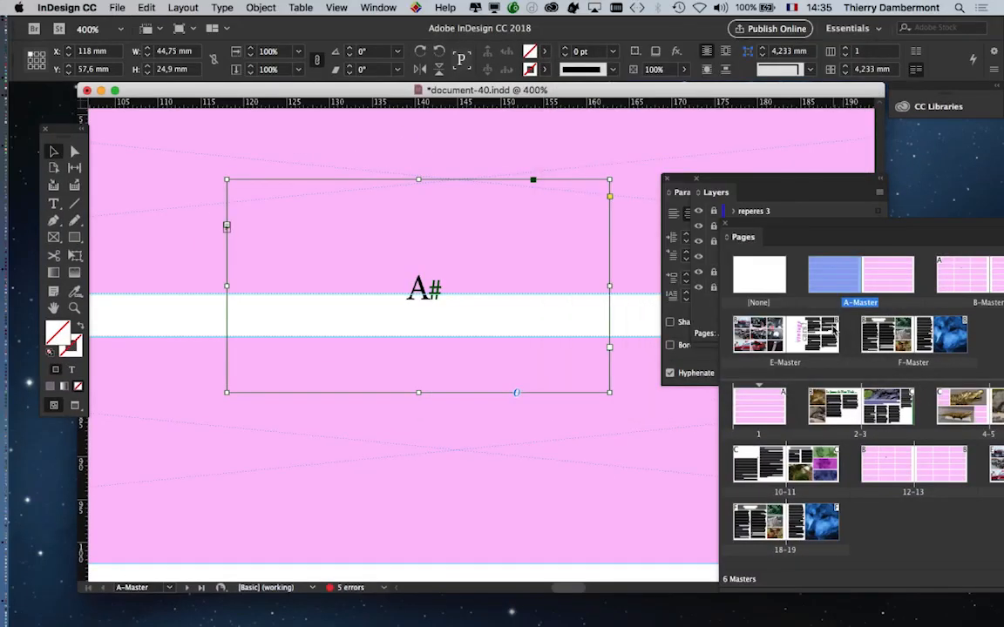
click(714, 191)
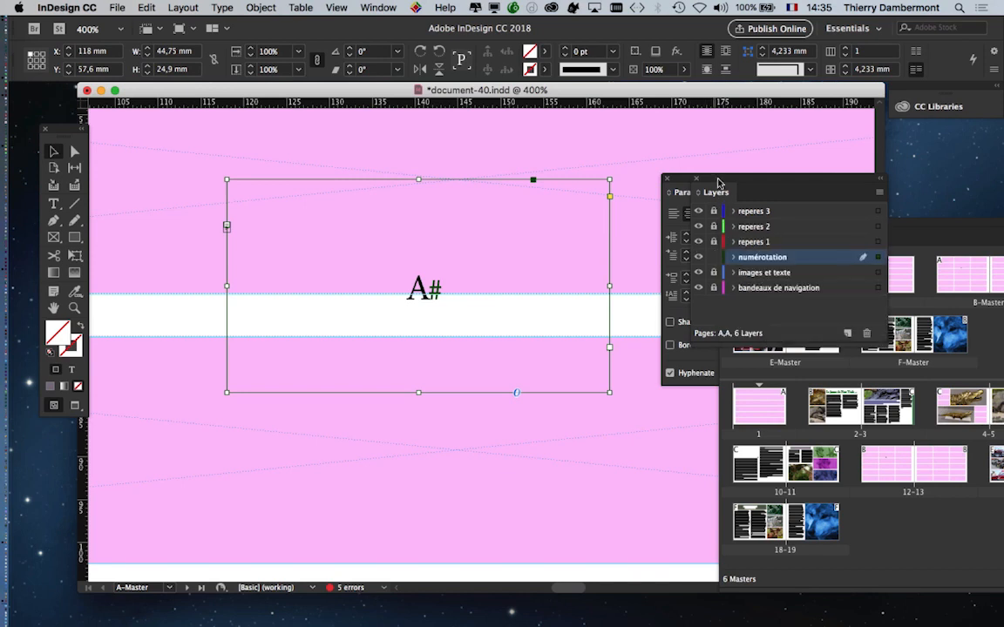
drag(715, 191, 187, 438)
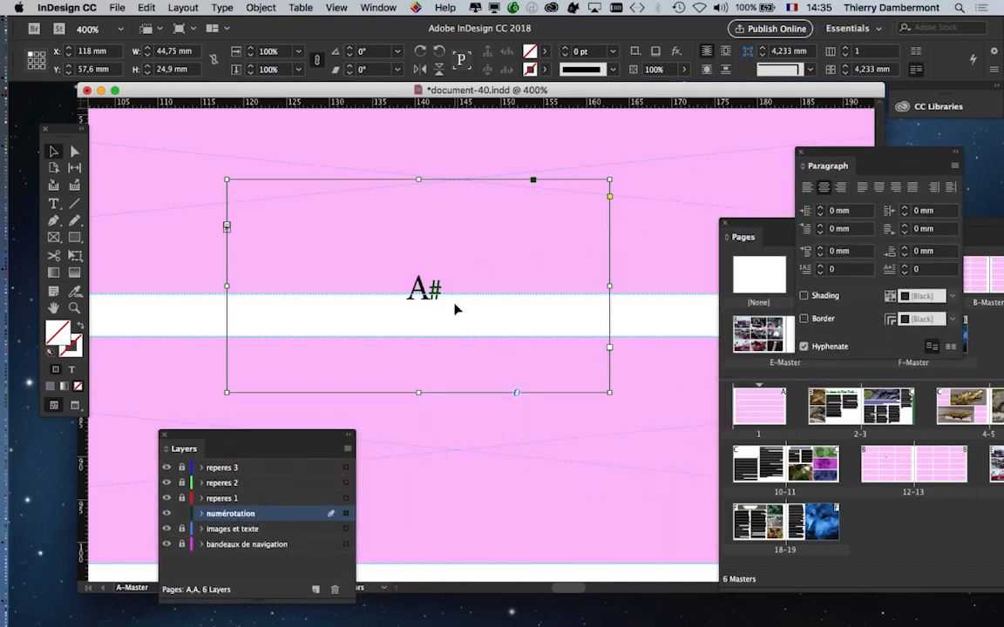
Convert the page-number text frame's shape to an ellipse
scroll(462, 317, down, 5)
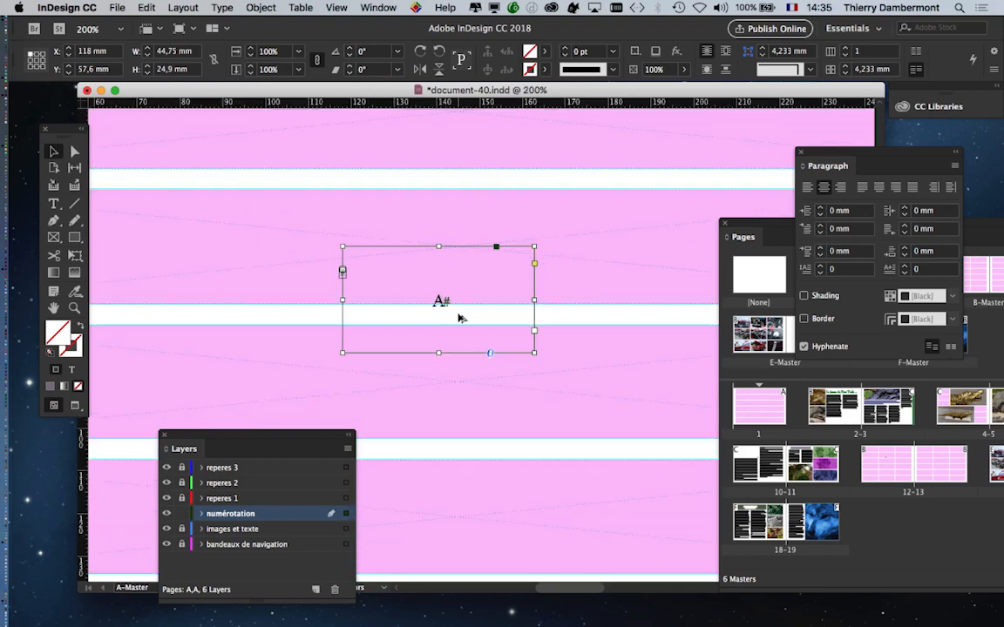
scroll(460, 318, down, 3)
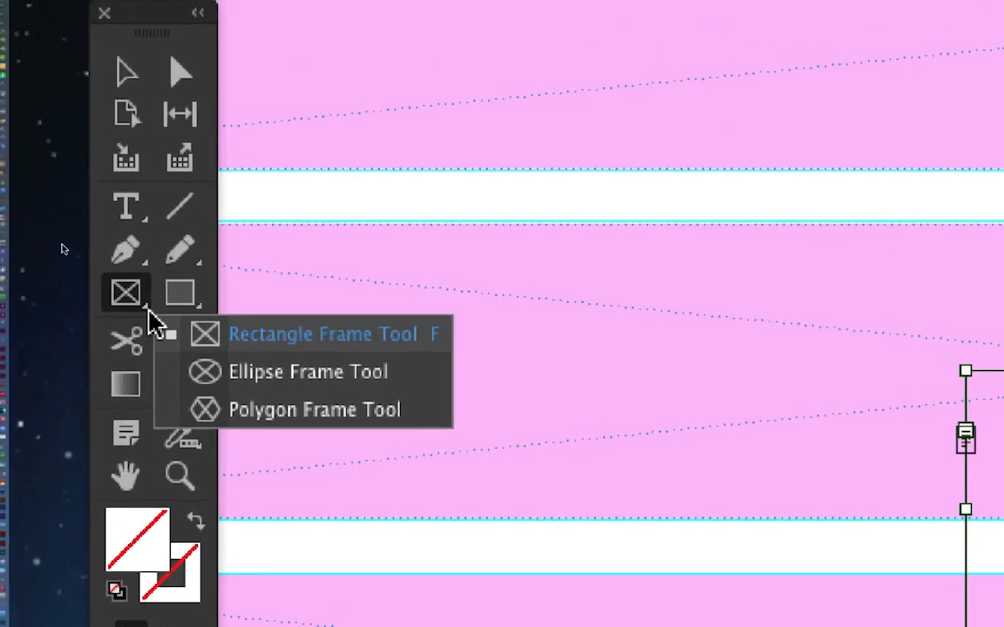
click(133, 301)
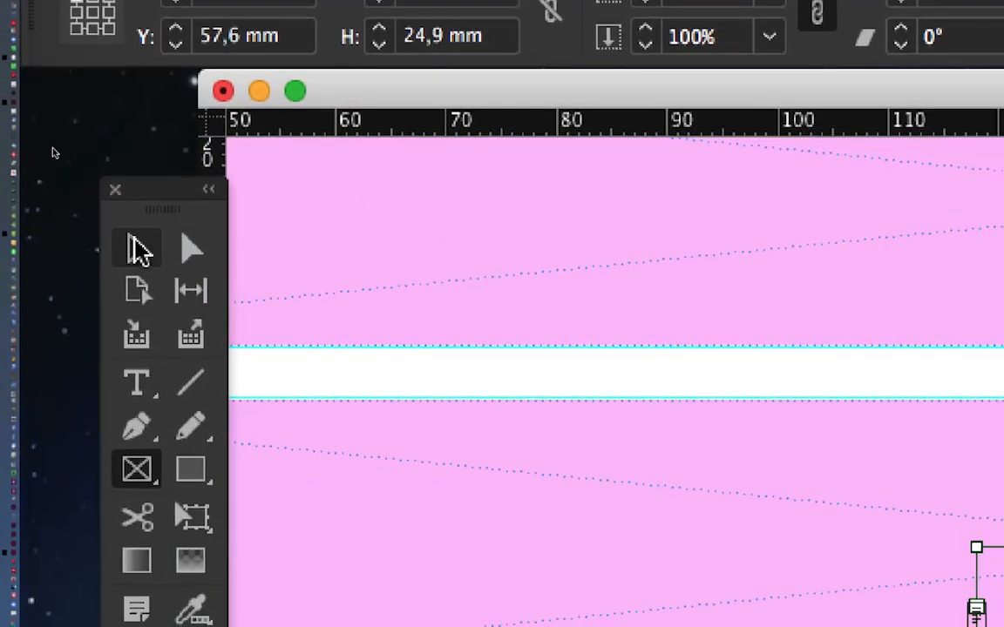
click(138, 250)
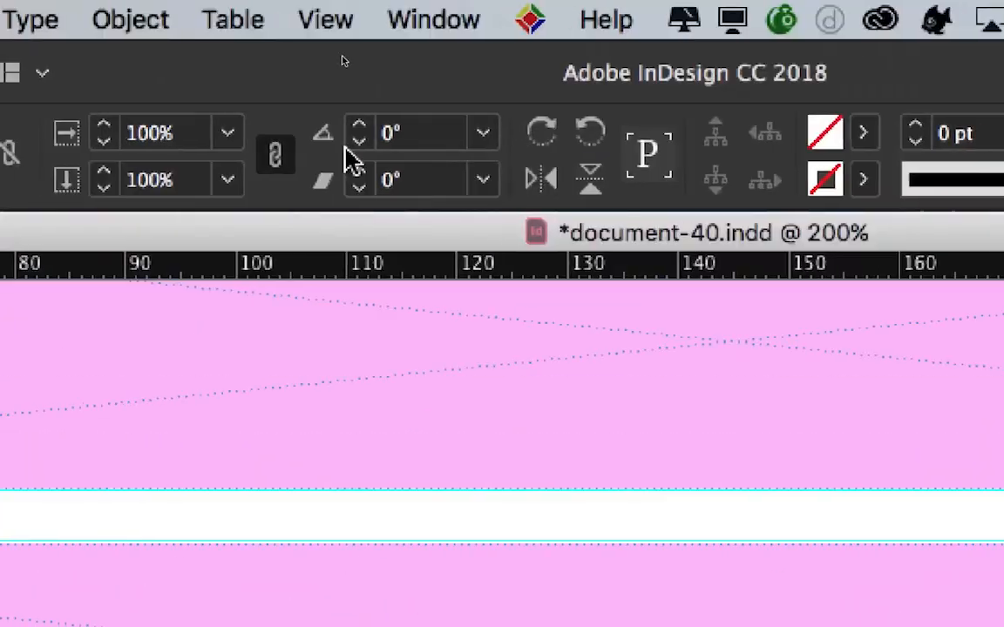
click(122, 17)
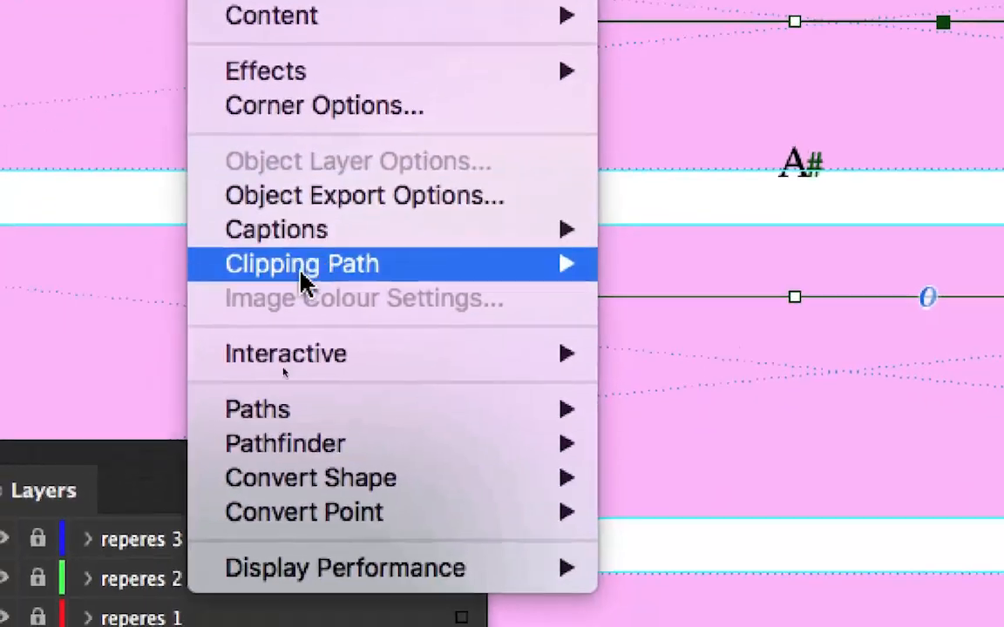
mouse_move(377, 488)
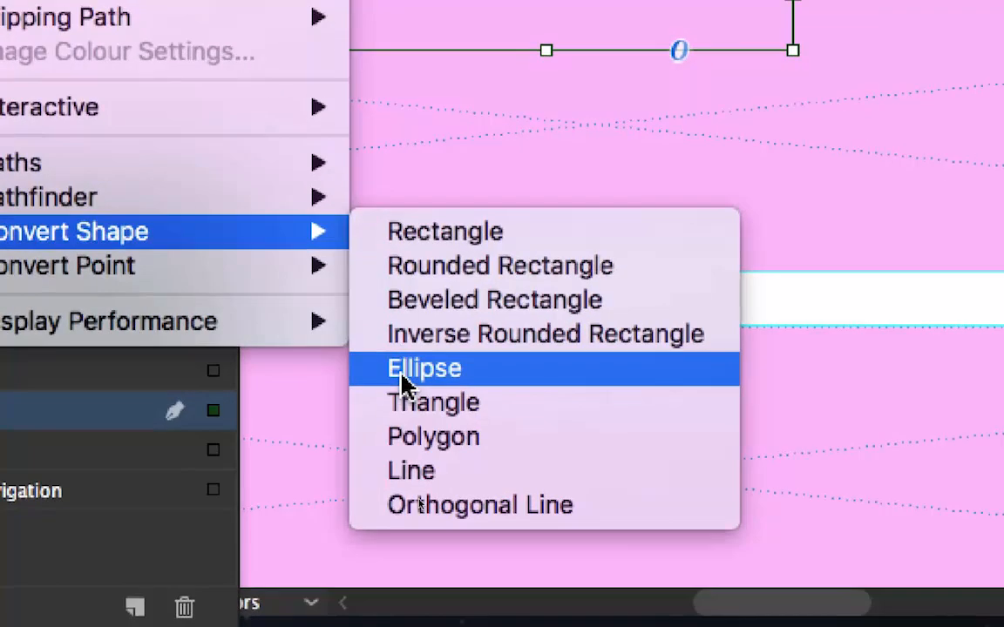
click(409, 467)
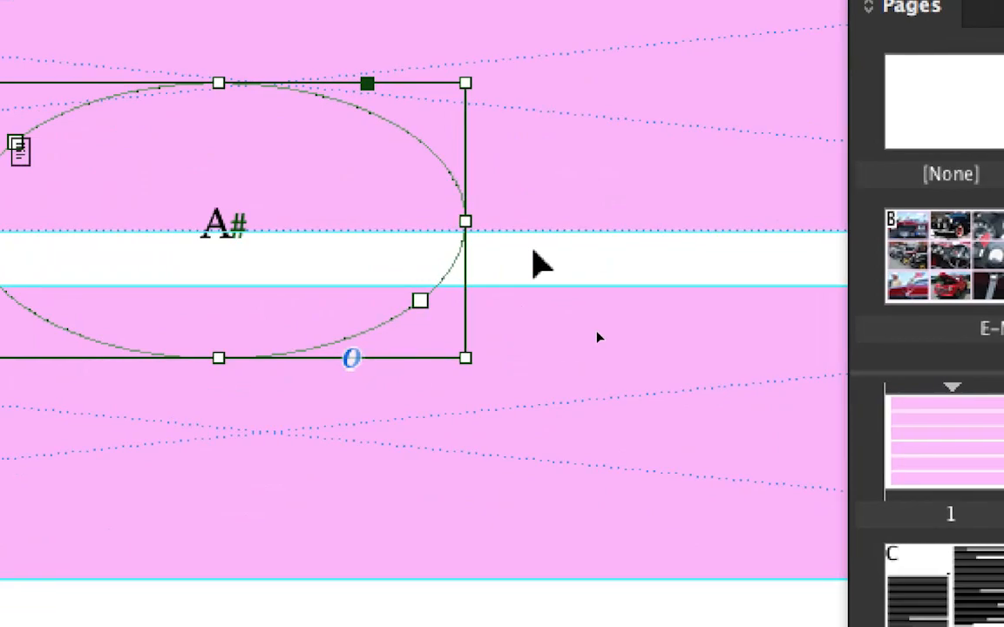
Inspect the elliptical frame selected and deselected, compare the Preview and Normal screen modes, and check the hidden-characters option
click(532, 250)
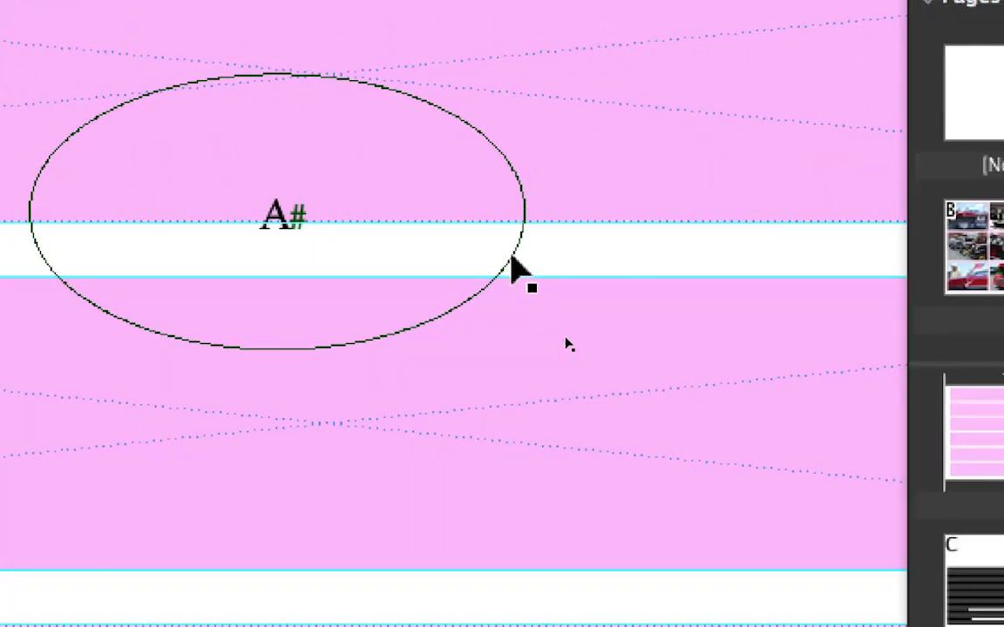
click(514, 266)
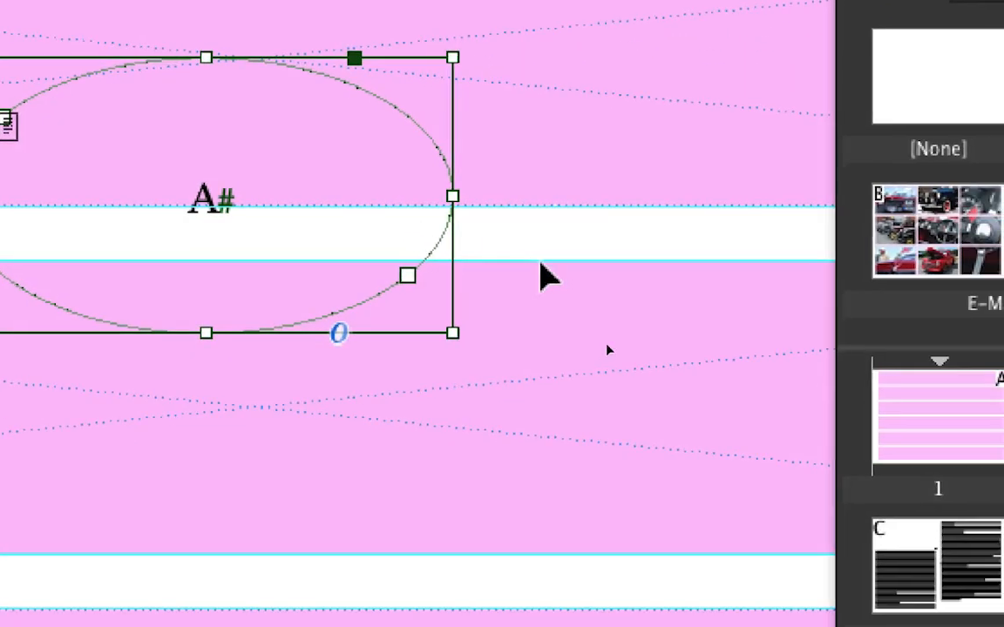
click(649, 266)
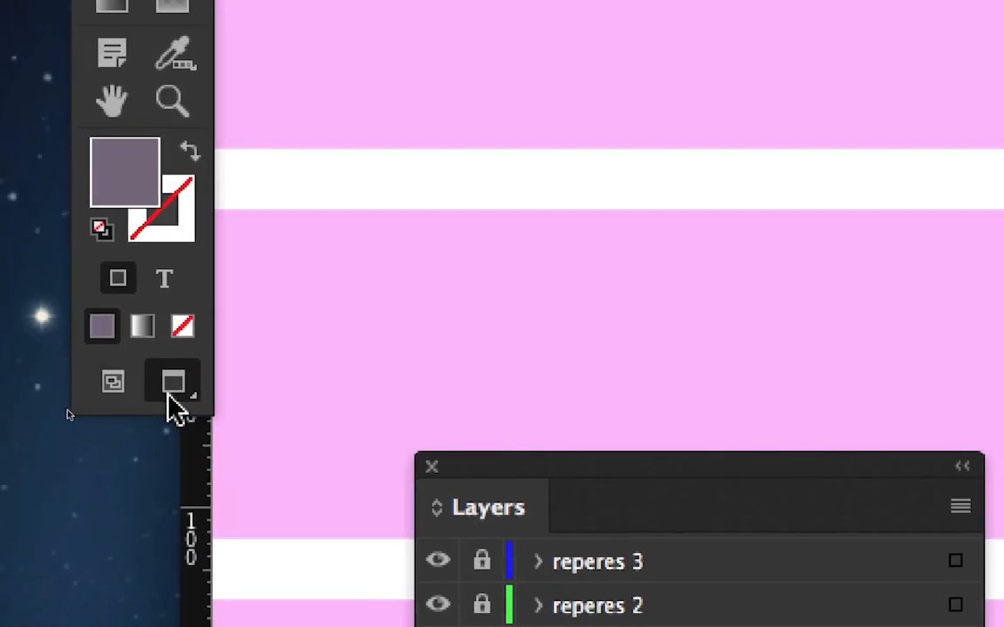
click(203, 392)
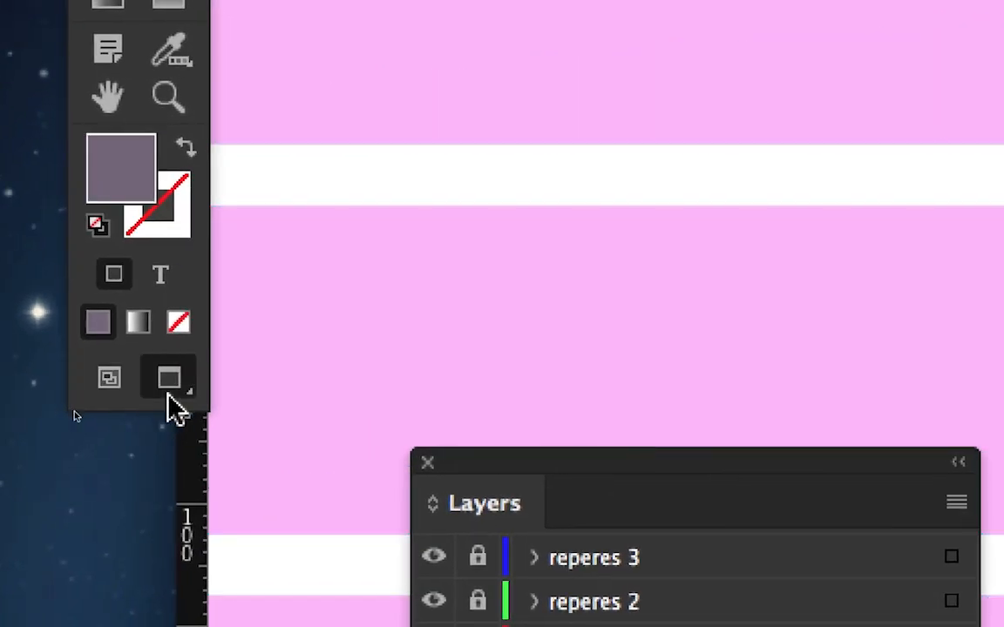
click(149, 392)
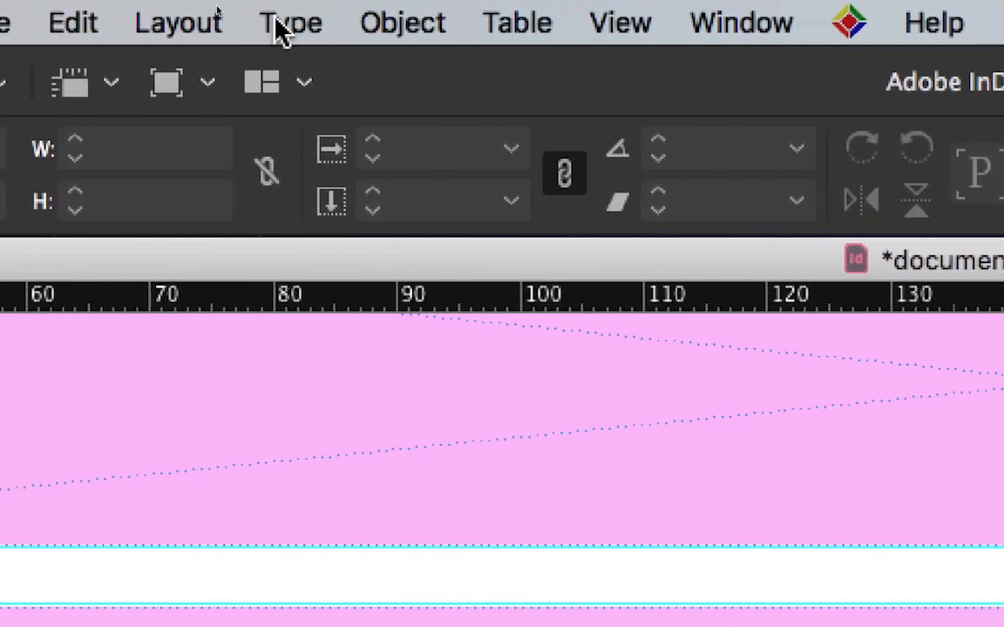
click(284, 23)
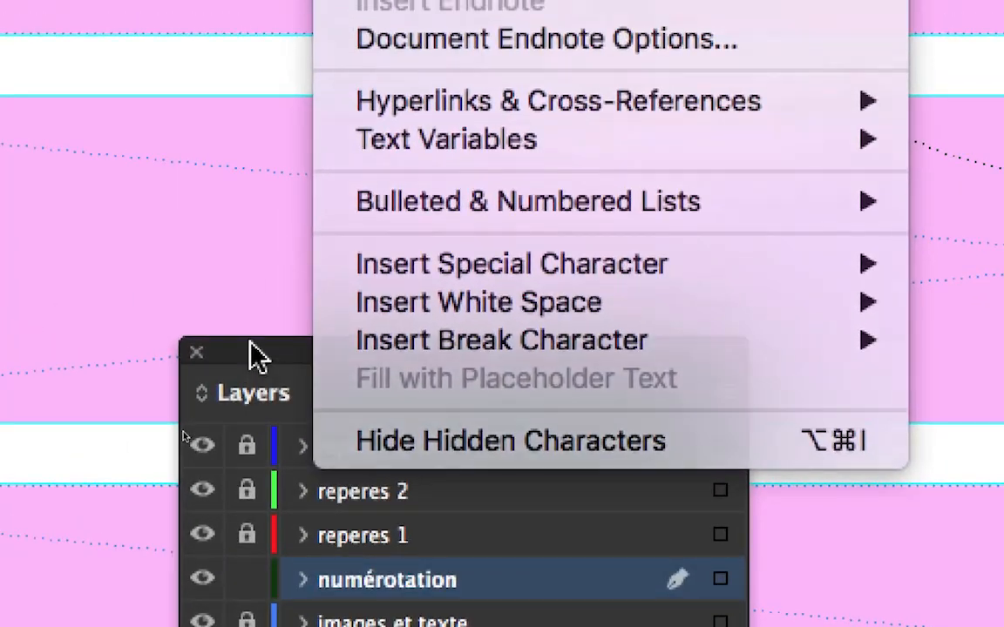
click(257, 345)
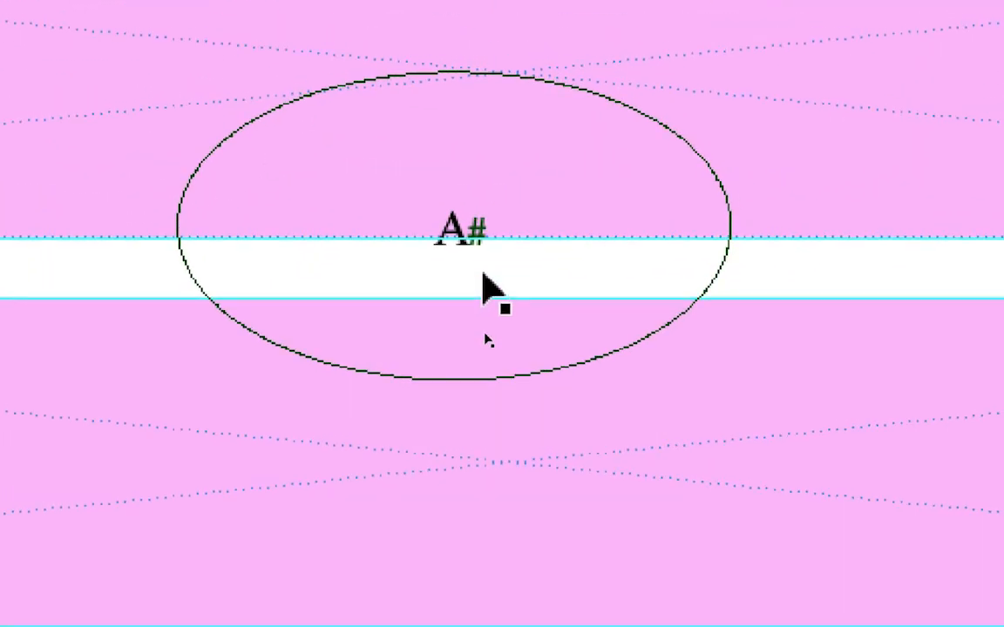
Select the elliptical page-number frame and set its width and height to 30 mm
click(483, 272)
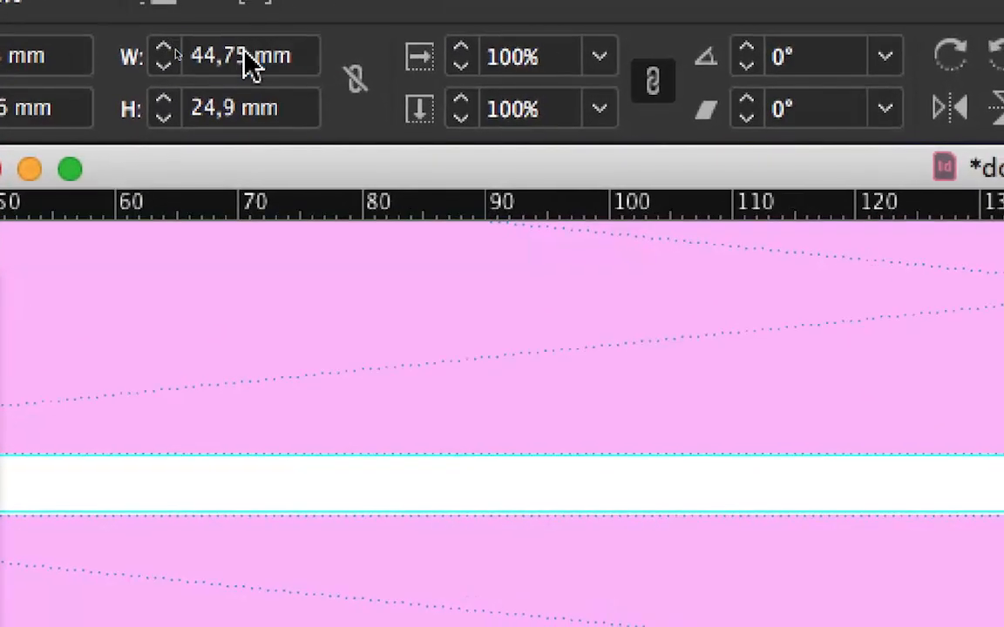
click(189, 63)
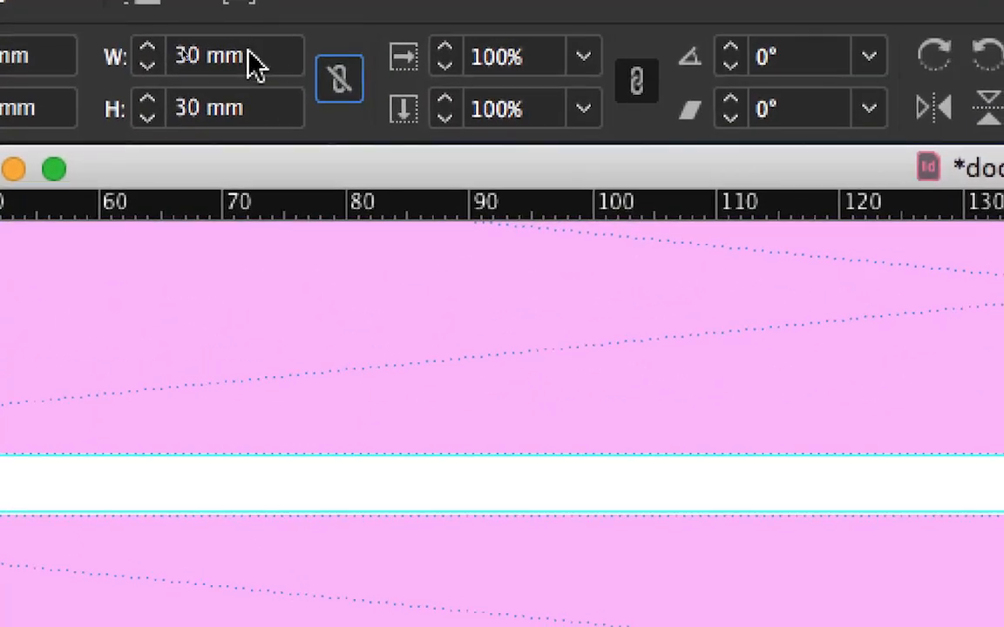
click(253, 63)
click(248, 106)
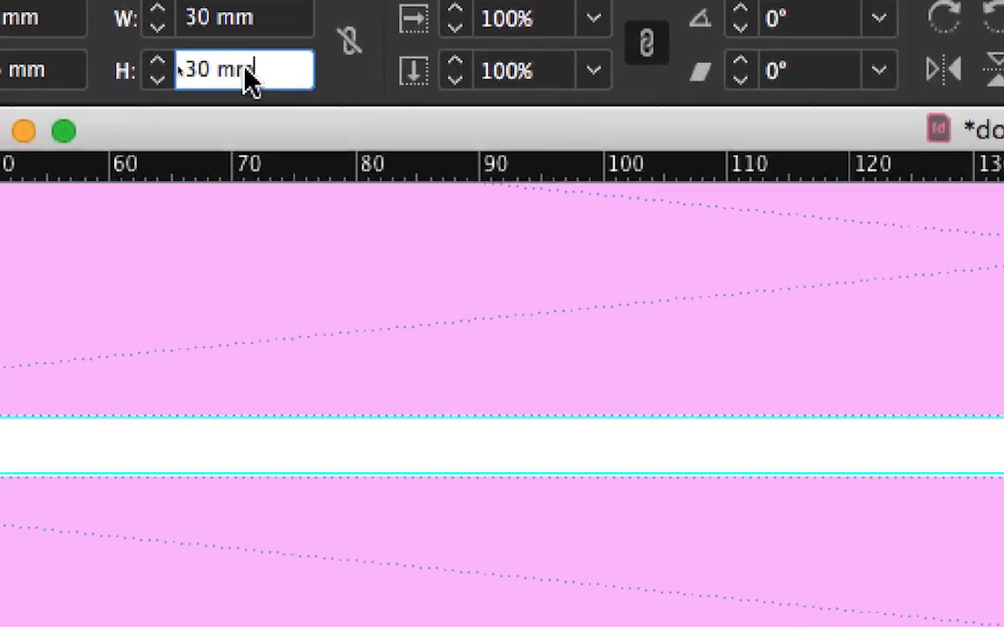
Constrain the circular frame's width and height proportions and set its size to 25 × 25 mm
click(250, 63)
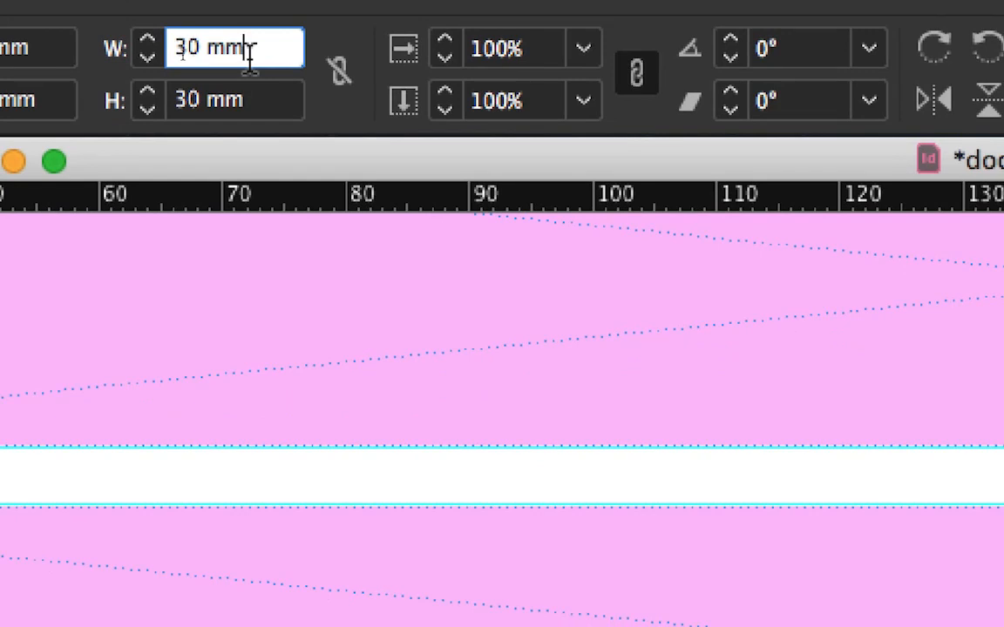
drag(250, 54, 167, 76)
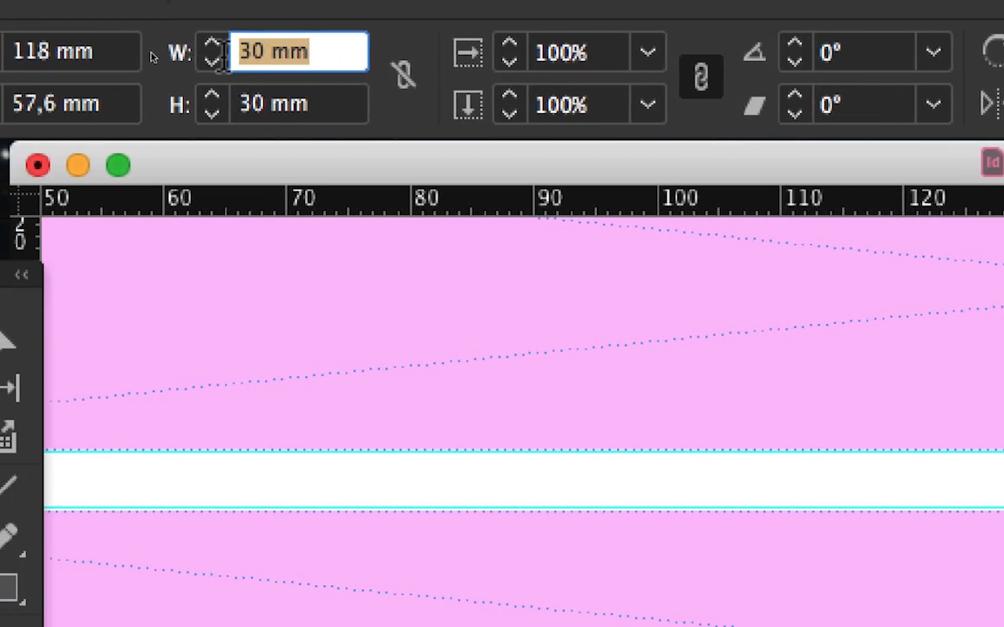
text(25)
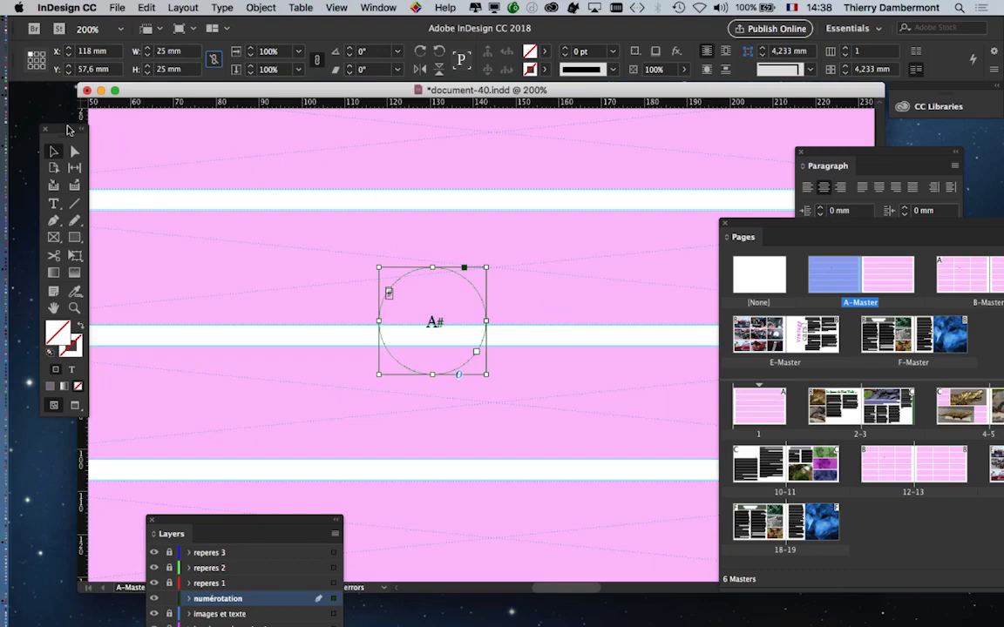
Move the Tools panel beside the circular frame and resize only the frame proportionally with the Selection tool, finishing at about 10 × 10 mm
drag(69, 129, 303, 154)
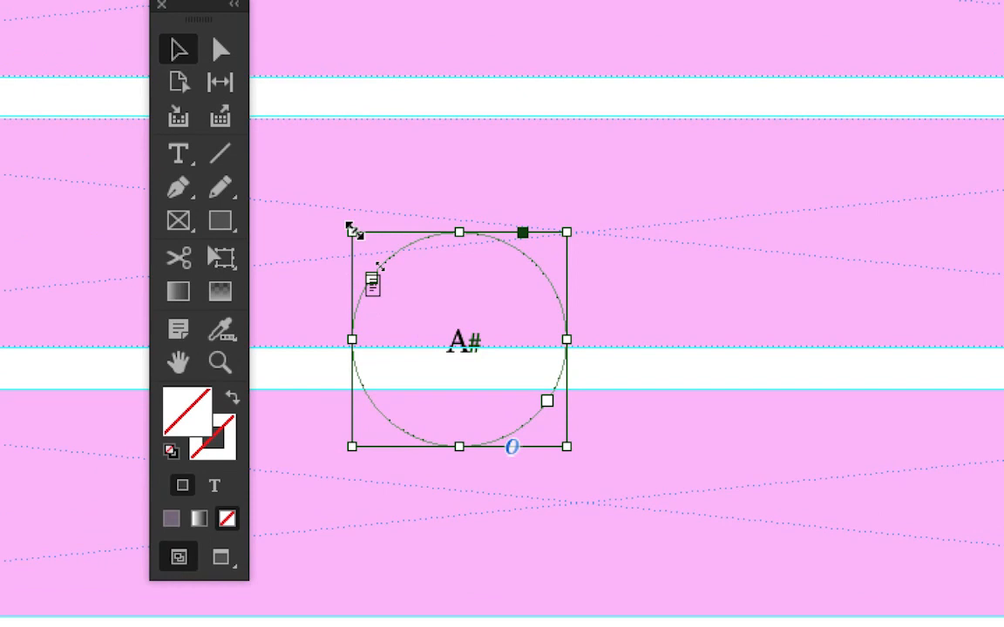
drag(353, 229, 461, 324)
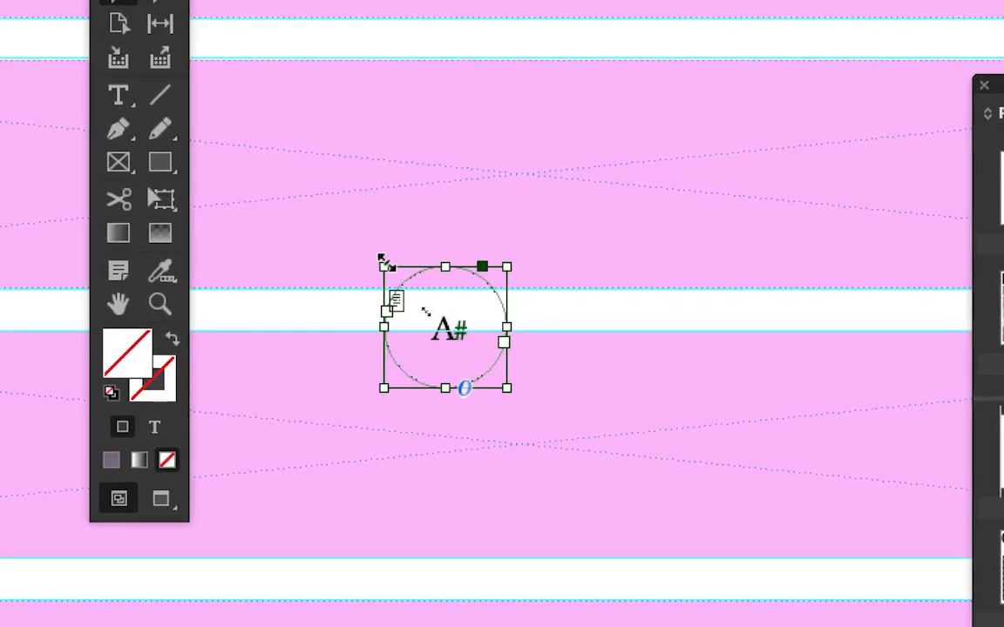
drag(371, 264, 401, 280)
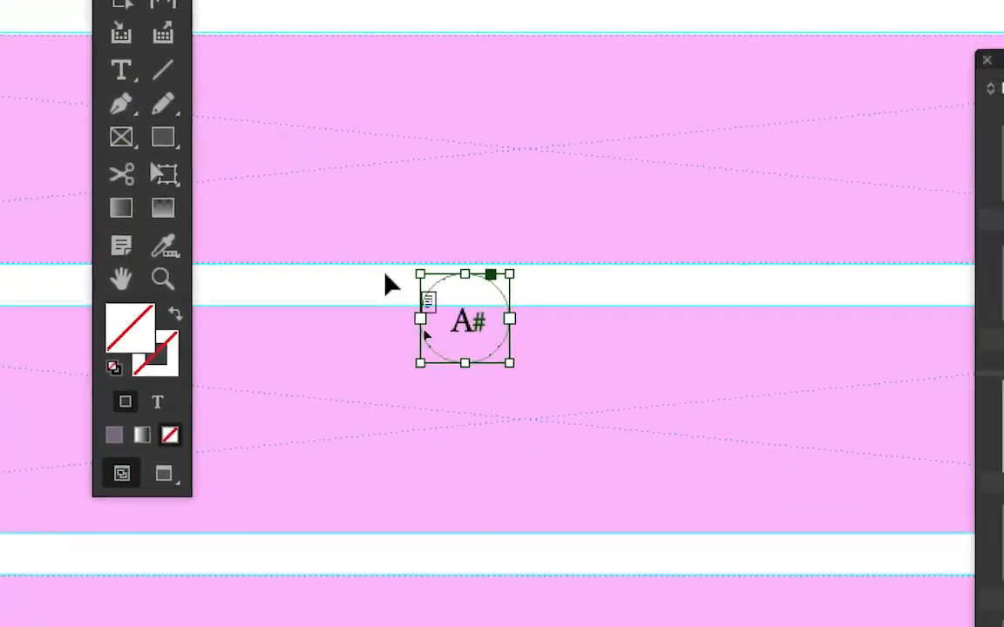
drag(393, 272, 406, 277)
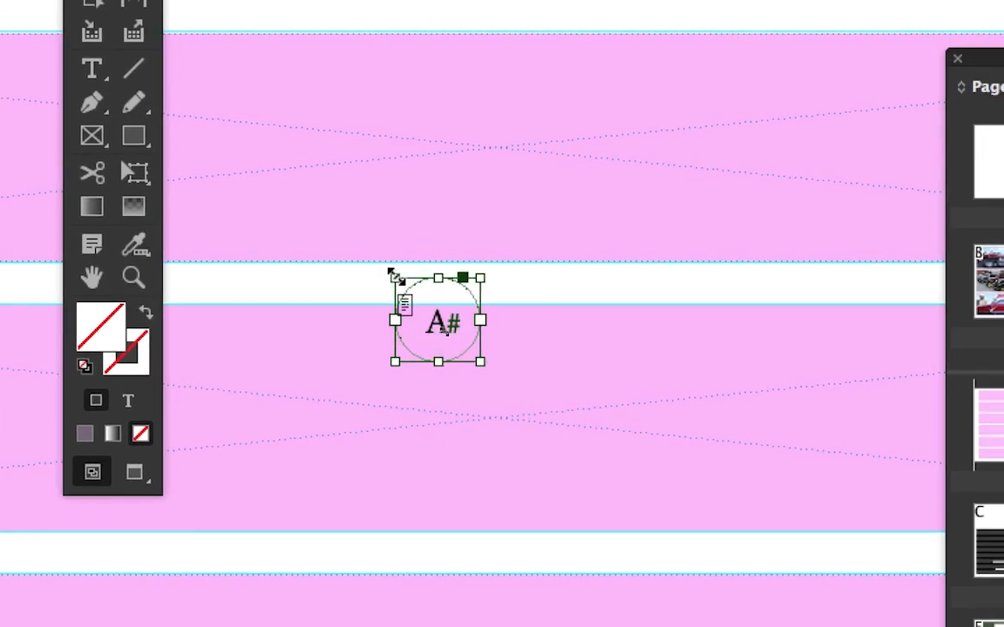
drag(331, 240, 331, 239)
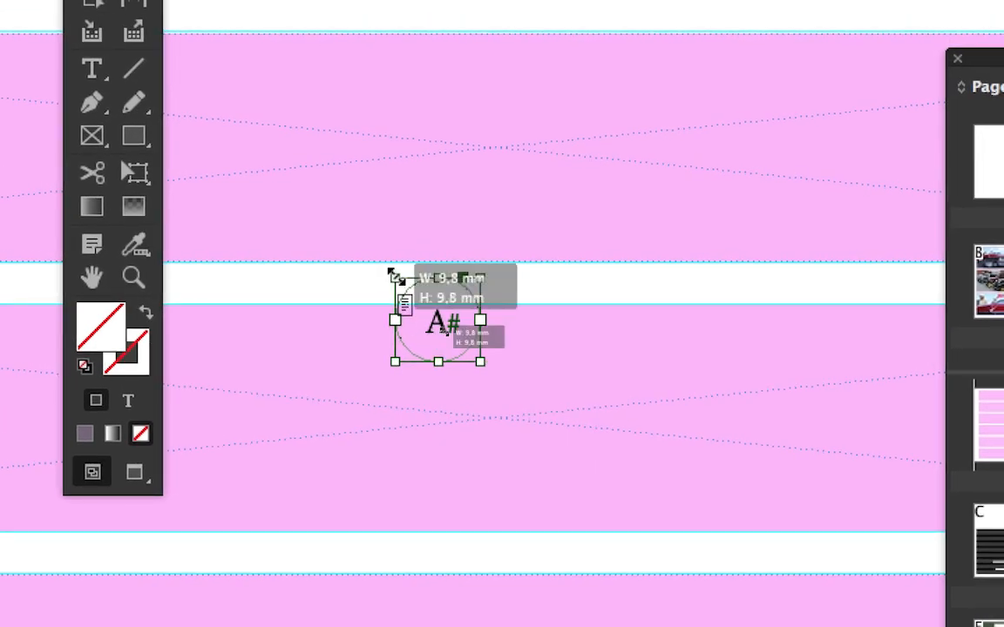
drag(392, 275, 300, 183)
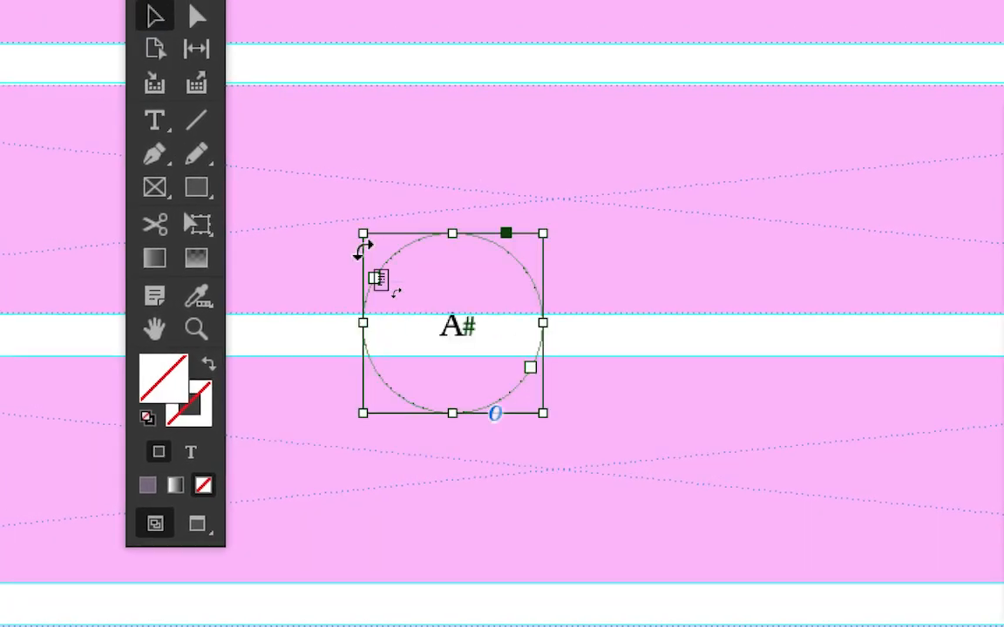
drag(363, 234, 456, 328)
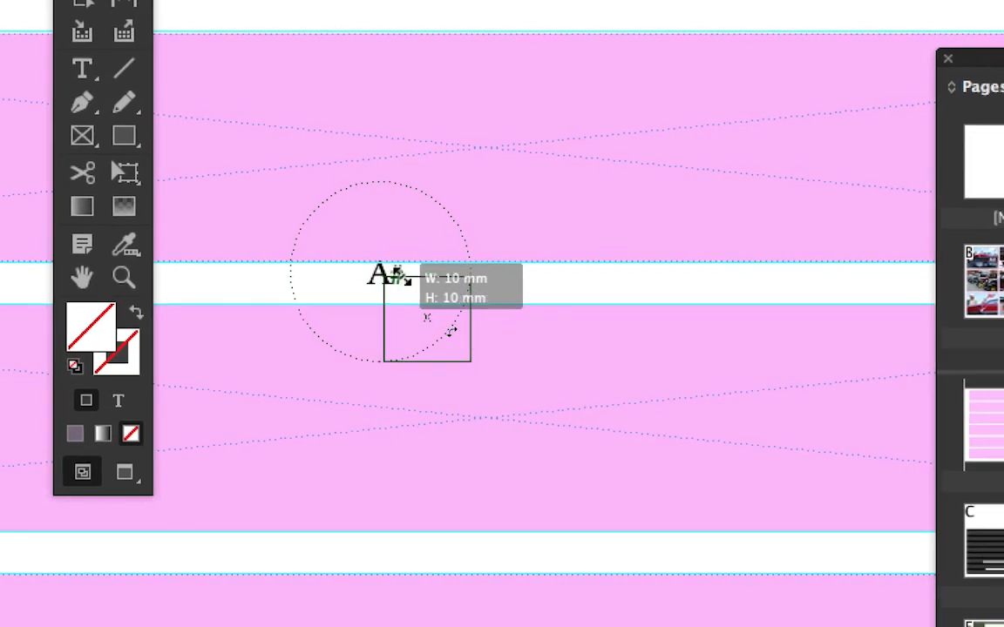
mouse_move(402, 277)
mouse_down()
mouse_move(380, 271)
mouse_move(394, 277)
mouse_up()
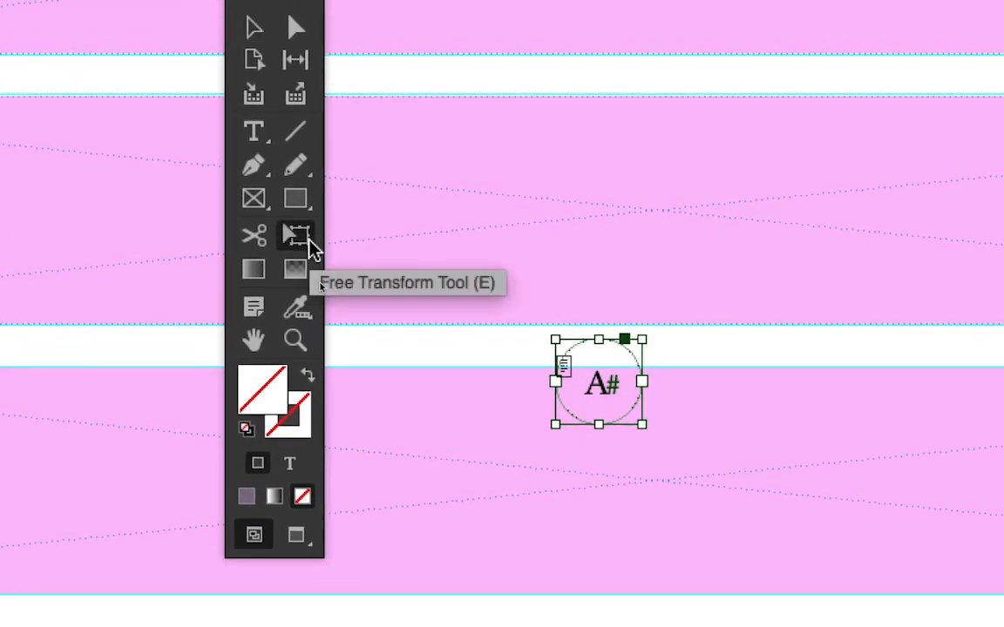
Enlarge the circular frame together with its page-number text proportionally using the Free Transform tool
click(296, 235)
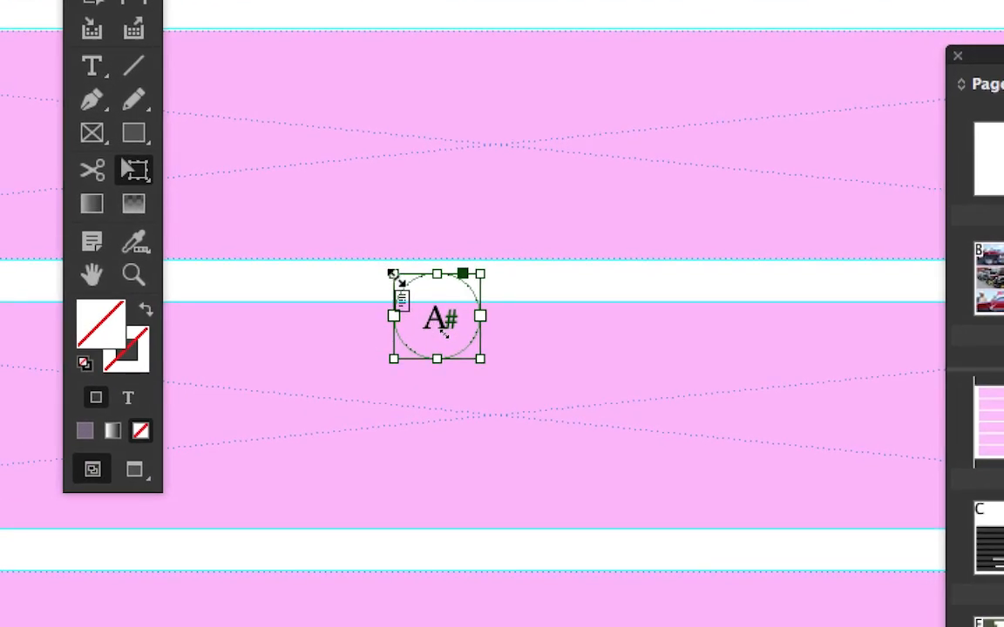
drag(394, 275, 269, 172)
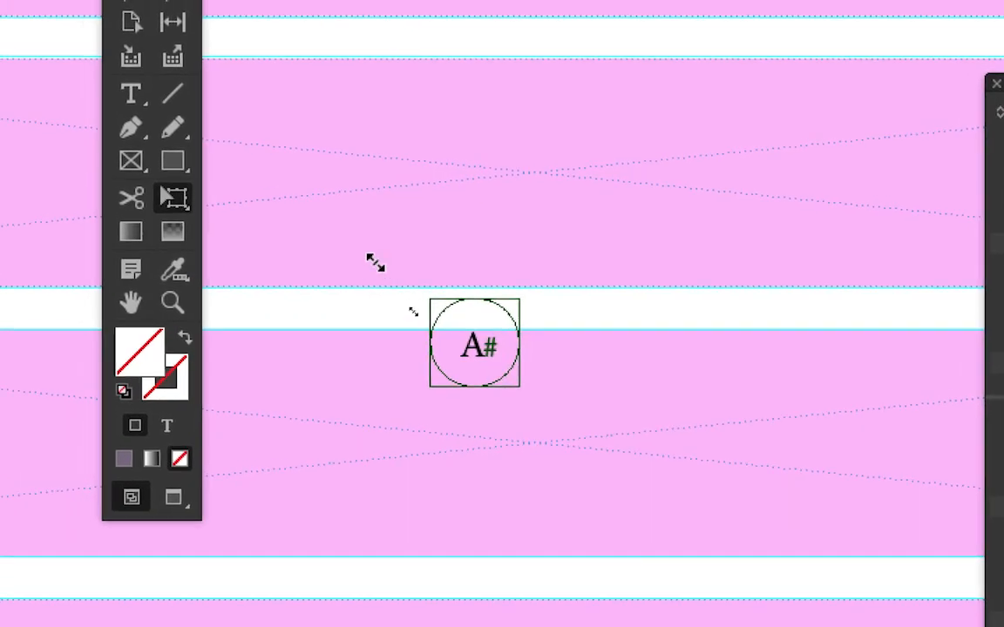
drag(351, 242, 339, 223)
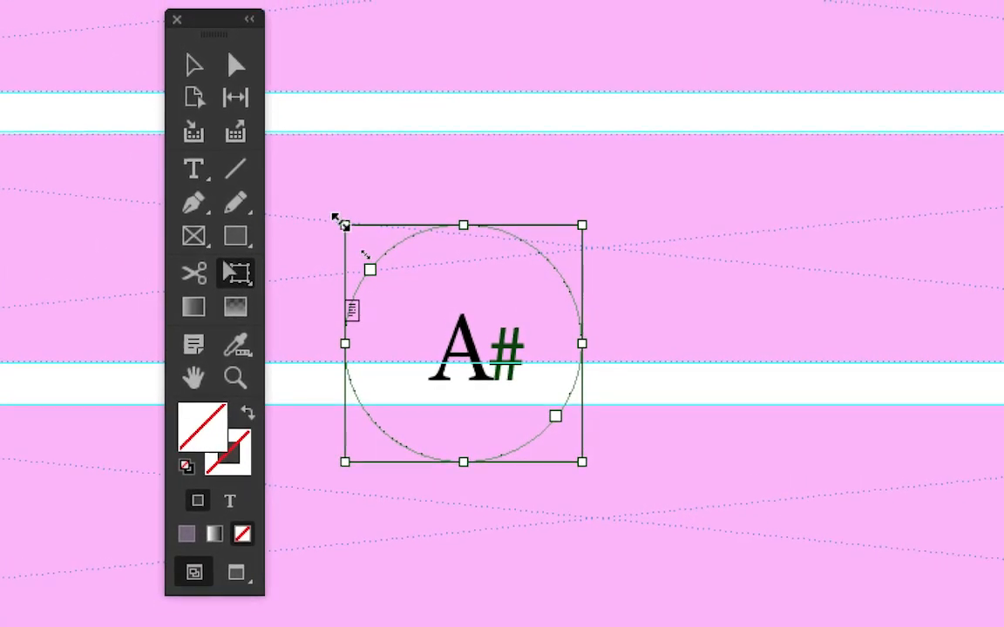
Shrink the circular frame with its text using Free Transform, and resize only the frame with the Selection tool to about 9.4 × 9.4 mm
drag(338, 219, 503, 357)
drag(450, 321, 450, 322)
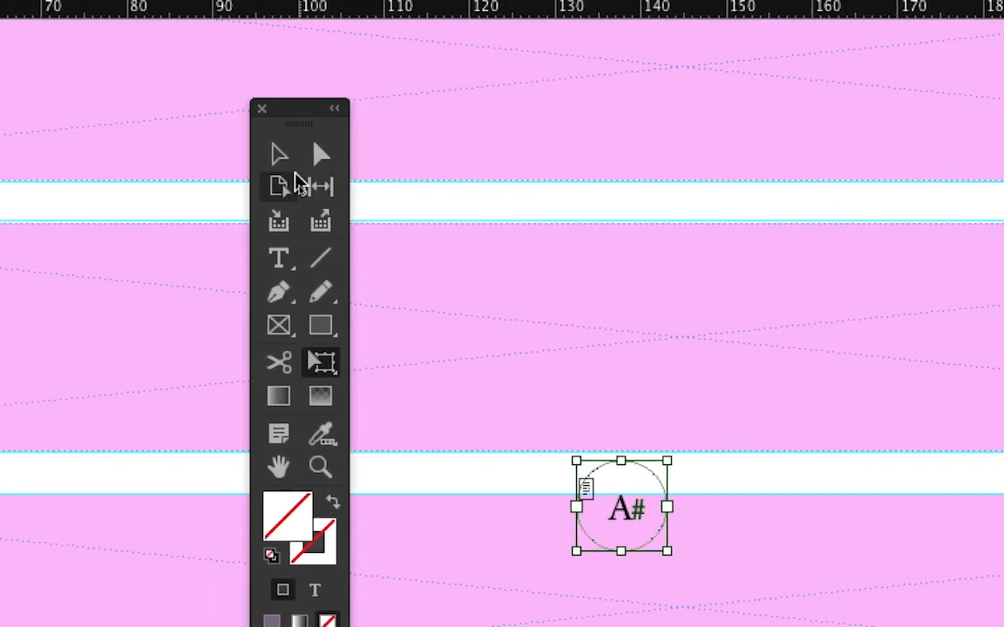
click(287, 165)
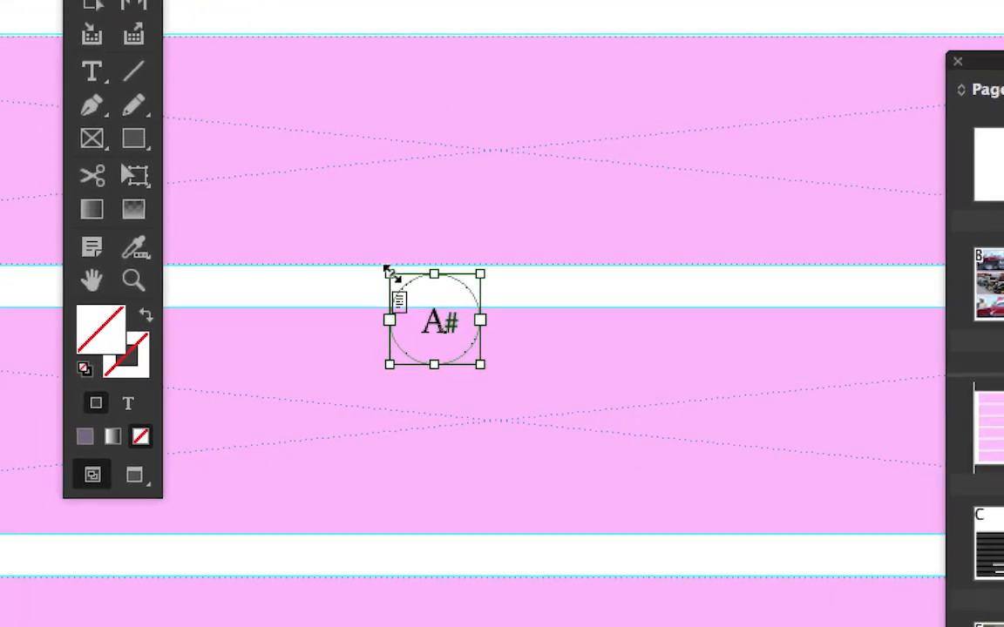
drag(519, 412, 473, 385)
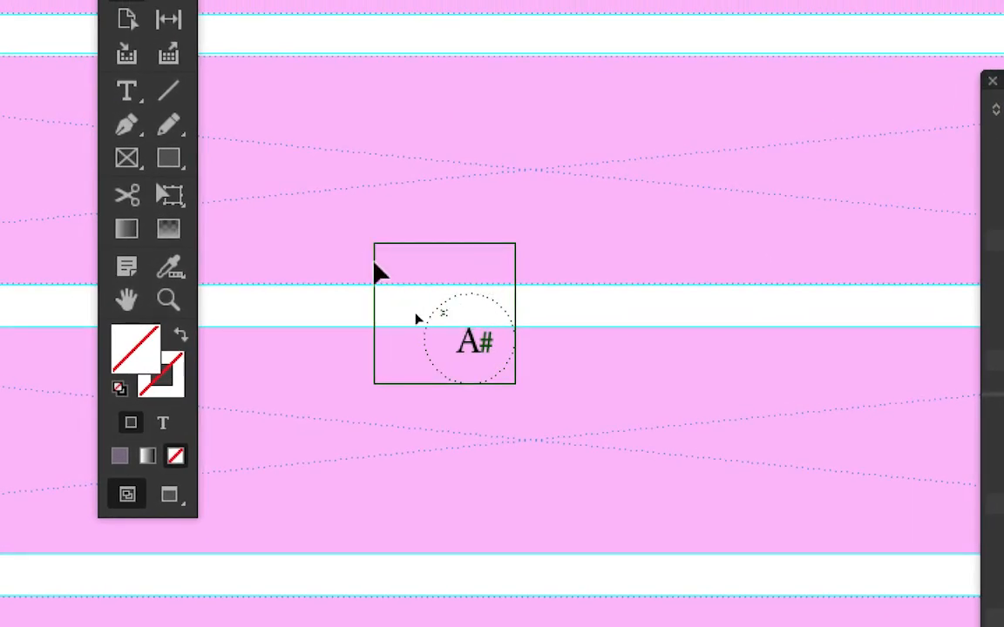
drag(374, 261, 403, 281)
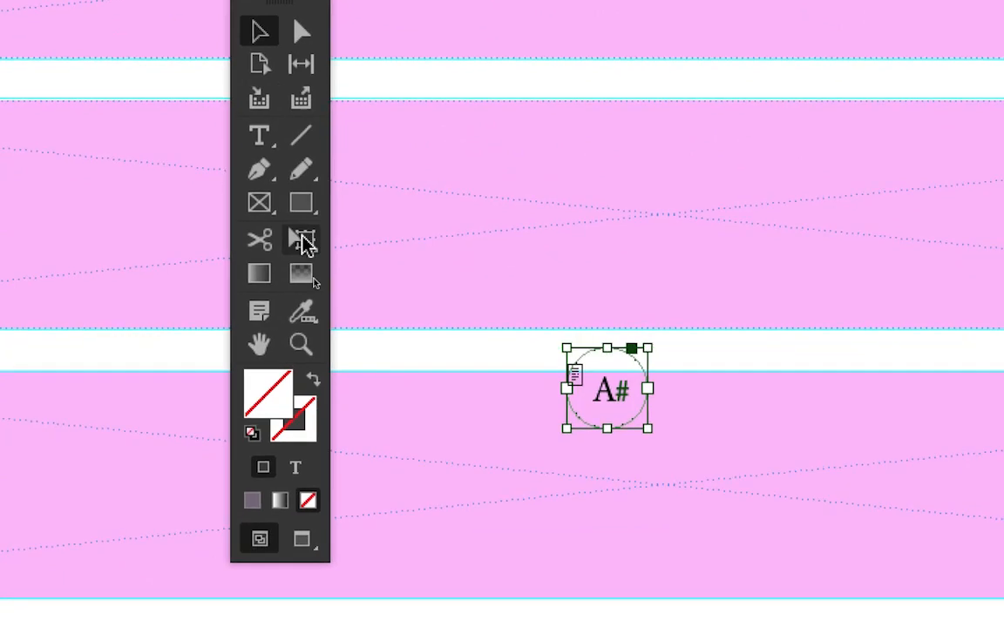
Return to the Selection tool after comparing it with Free Transform, and move the Tools panel closer to the circular frame
click(325, 375)
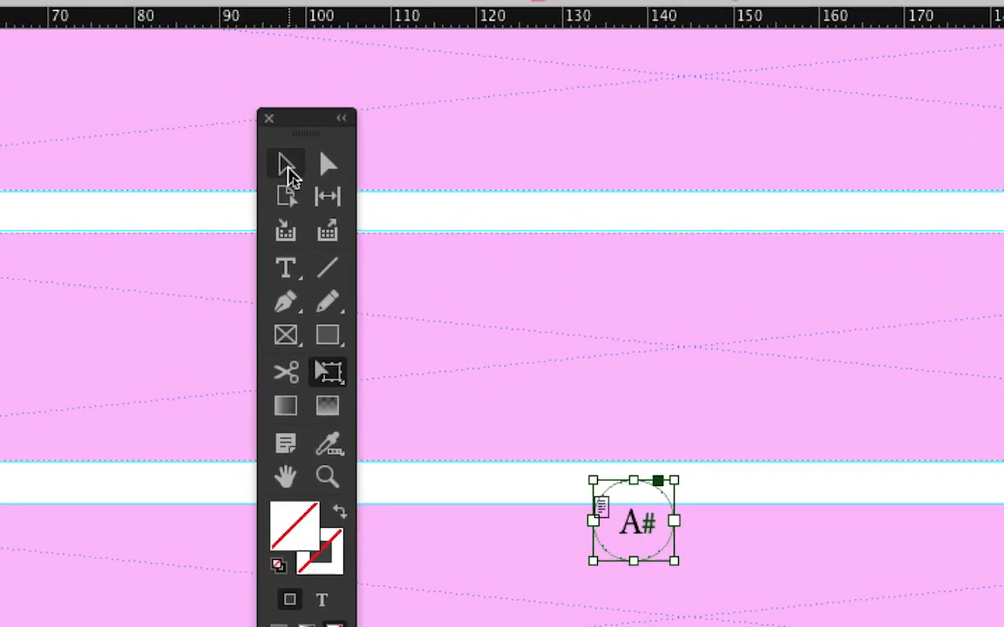
click(288, 170)
click(329, 374)
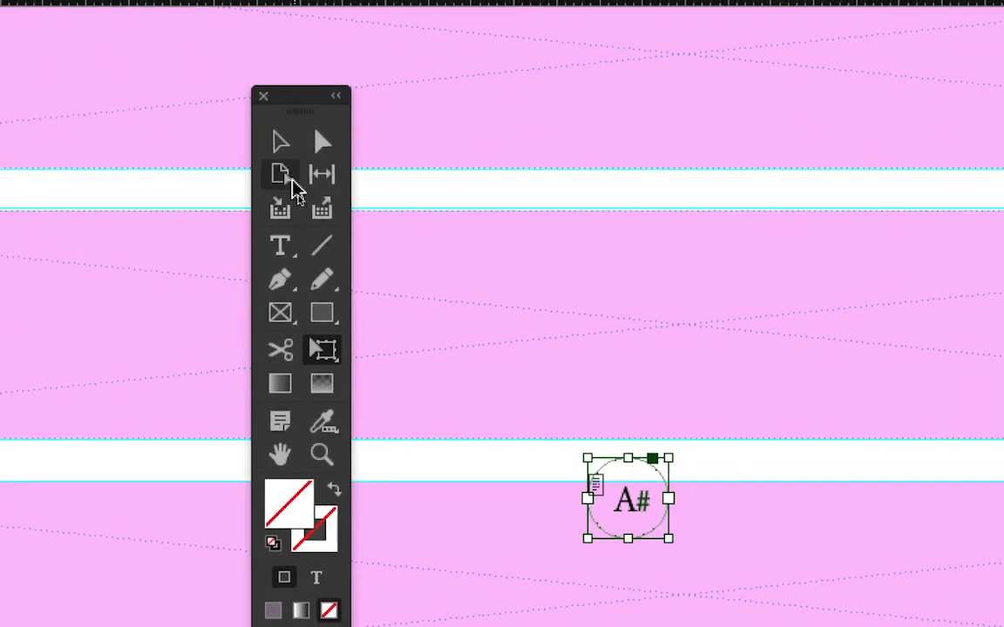
click(281, 143)
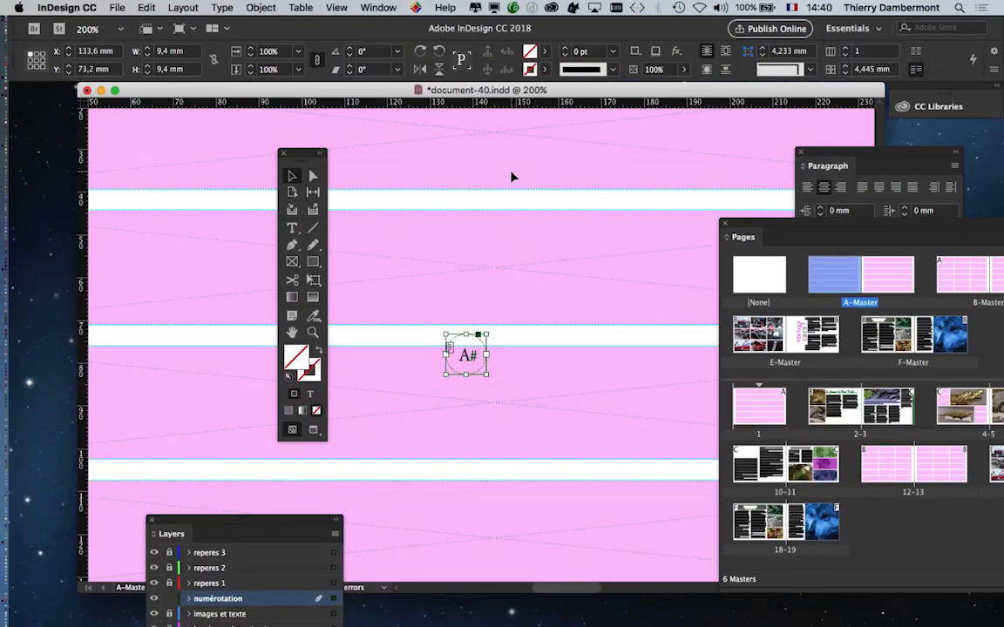
scroll(476, 377, up, 4)
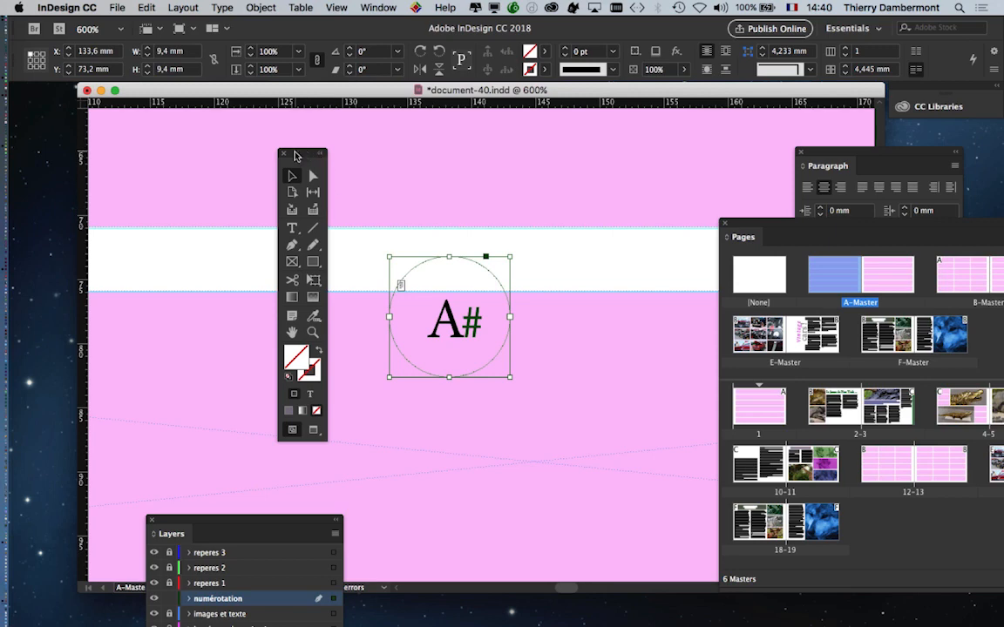
drag(296, 155, 315, 161)
click(627, 260)
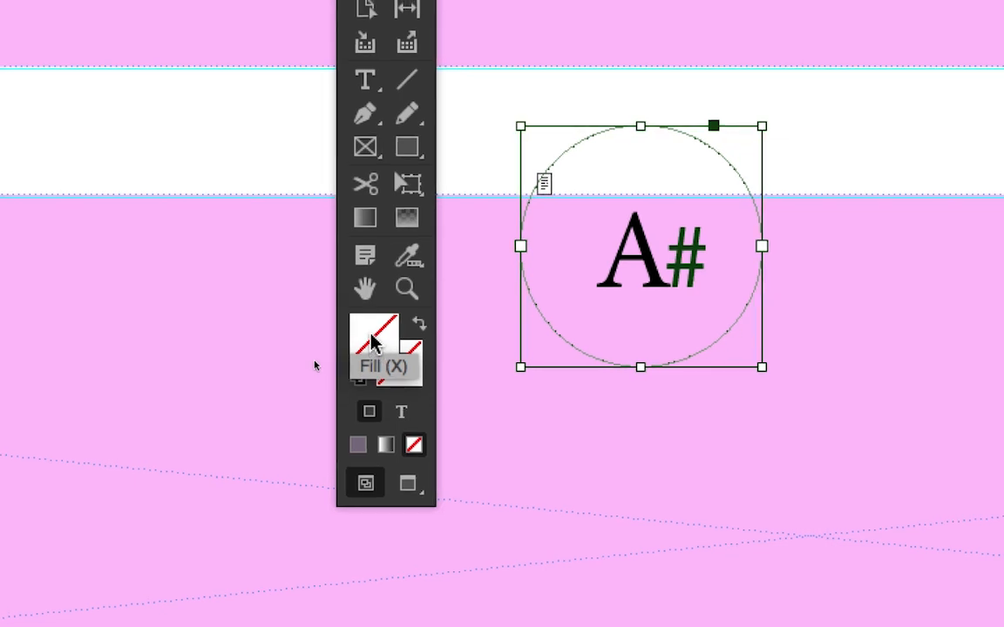
double_click(372, 339)
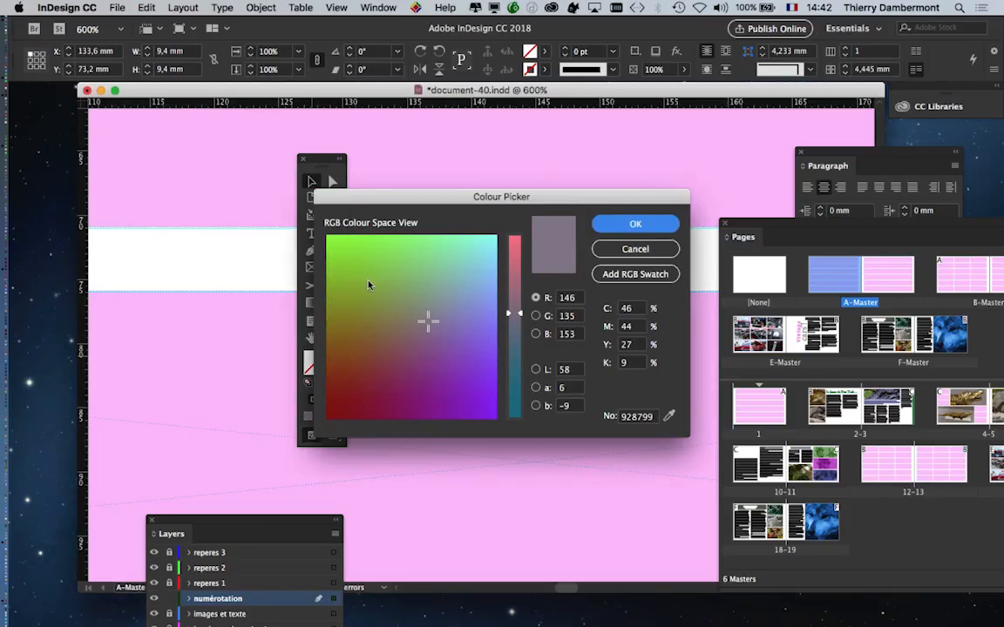
drag(366, 202, 625, 158)
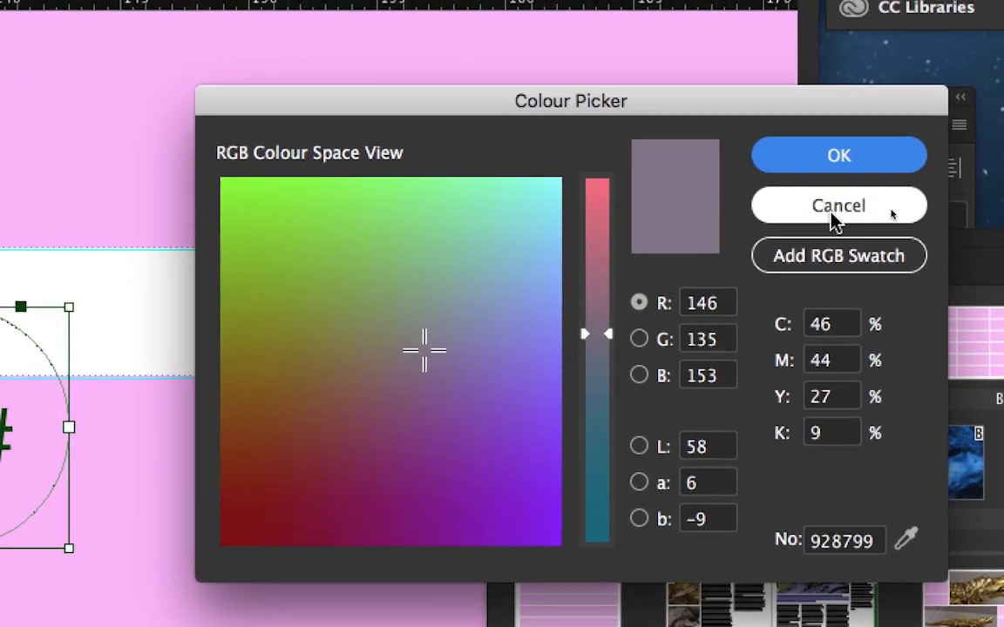
click(833, 215)
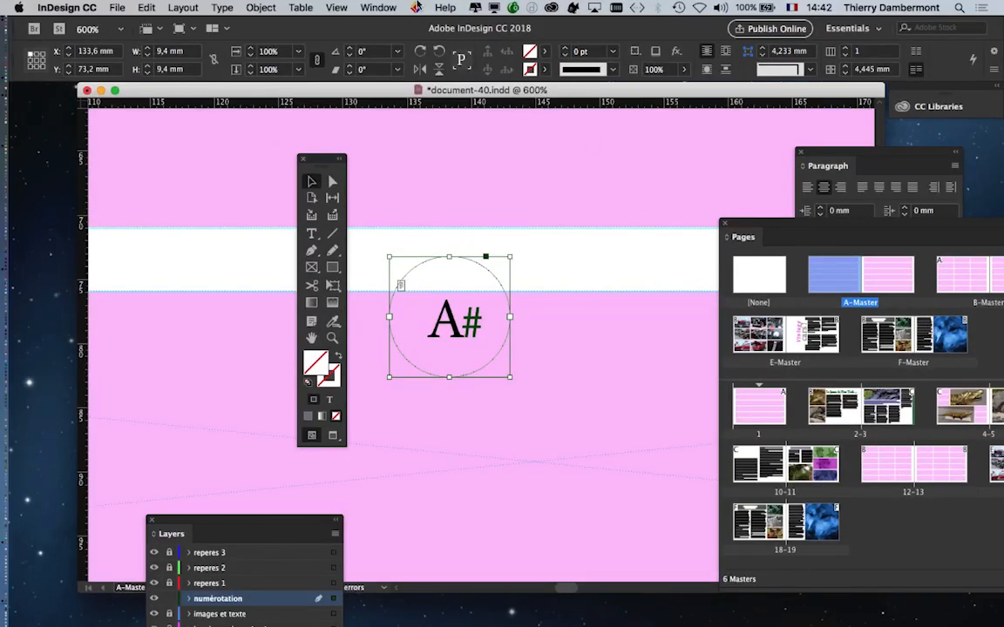
Show the Swatches panel and place it beside the circular frame
click(371, 7)
mouse_move(399, 101)
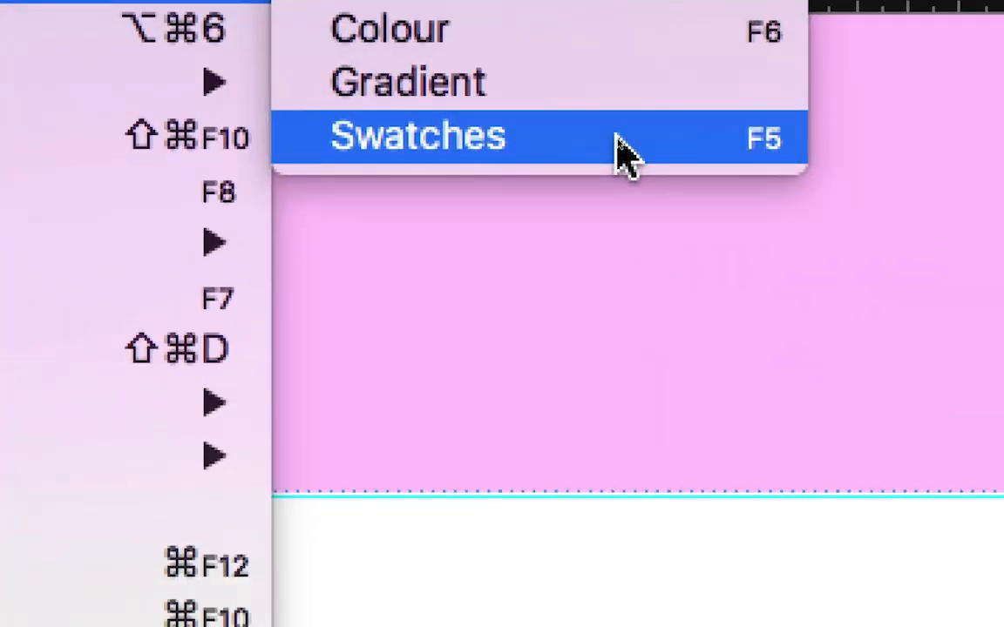
click(621, 155)
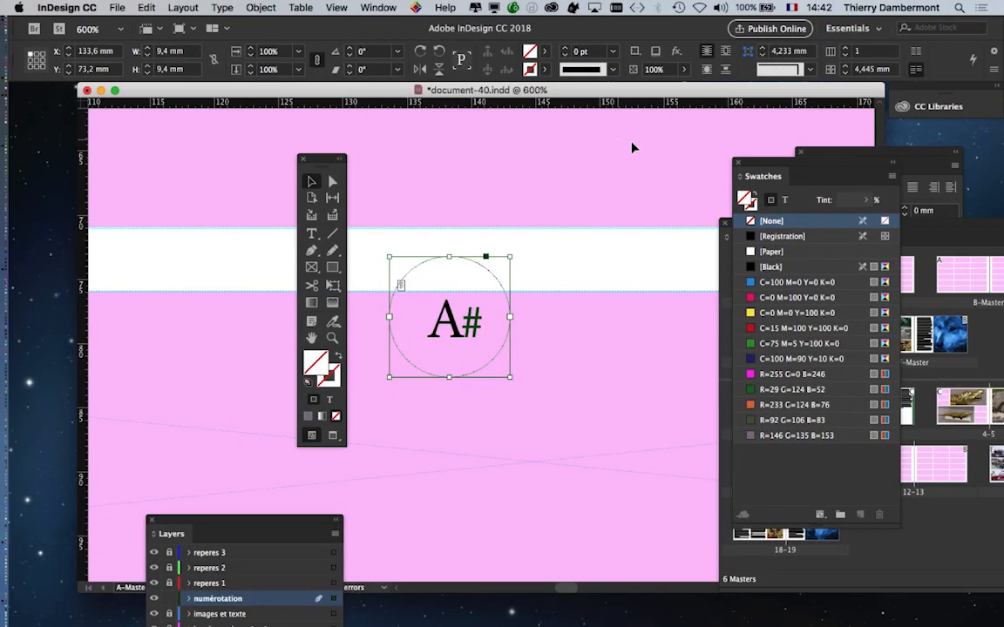
drag(799, 167, 600, 136)
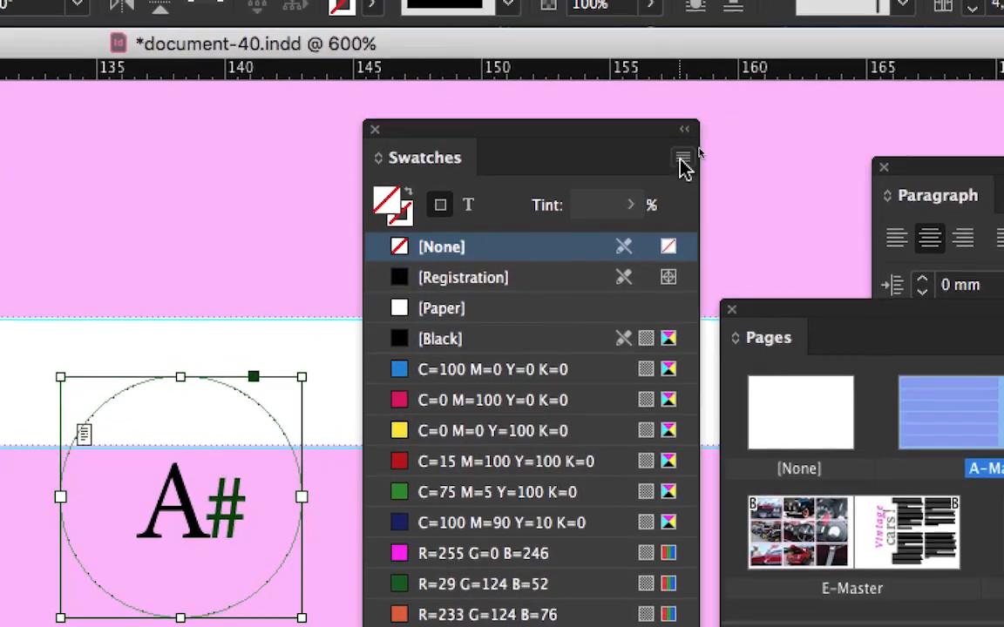
Create a process RGB colour swatch with R=72, G=105 and B=153 as the circular frame's fill
click(682, 158)
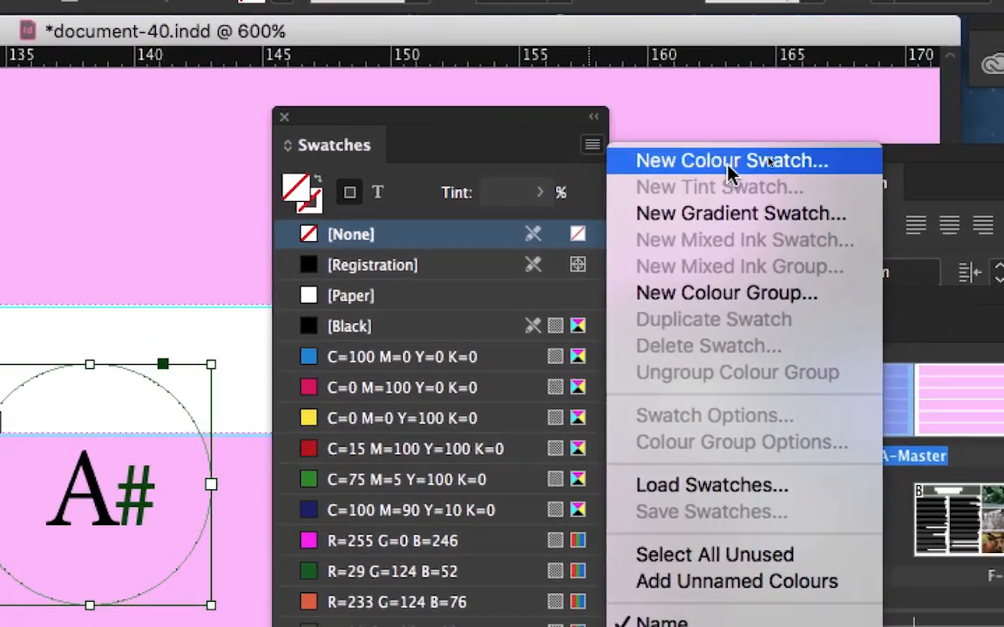
click(730, 162)
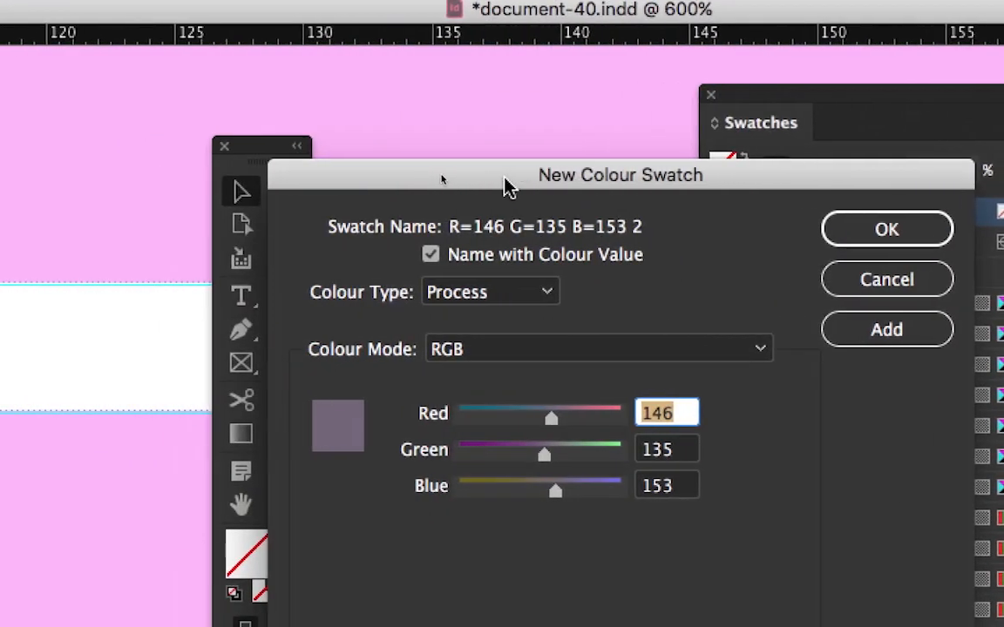
drag(509, 187, 1003, 85)
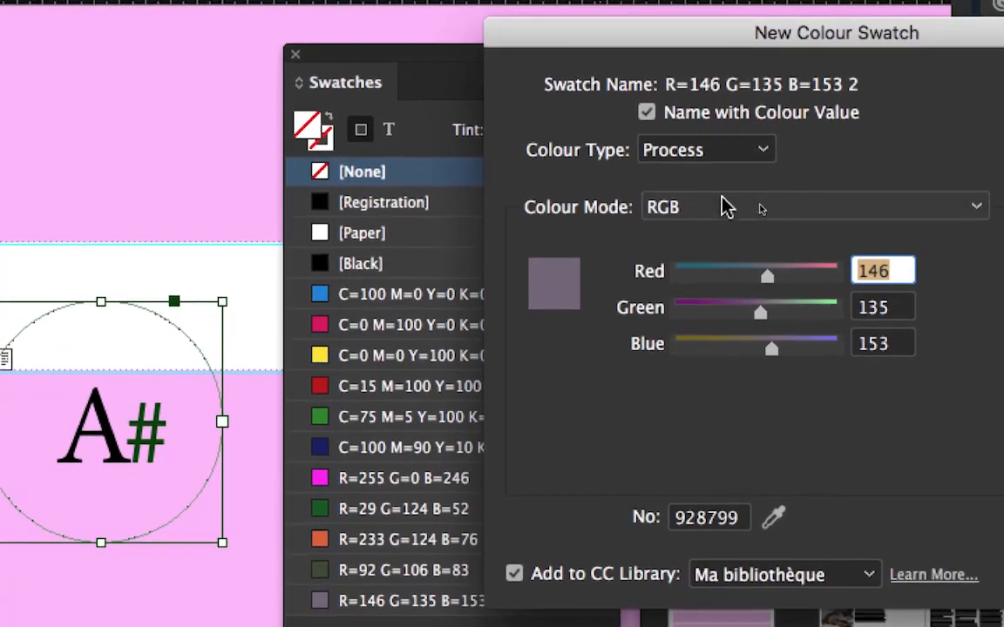
click(725, 257)
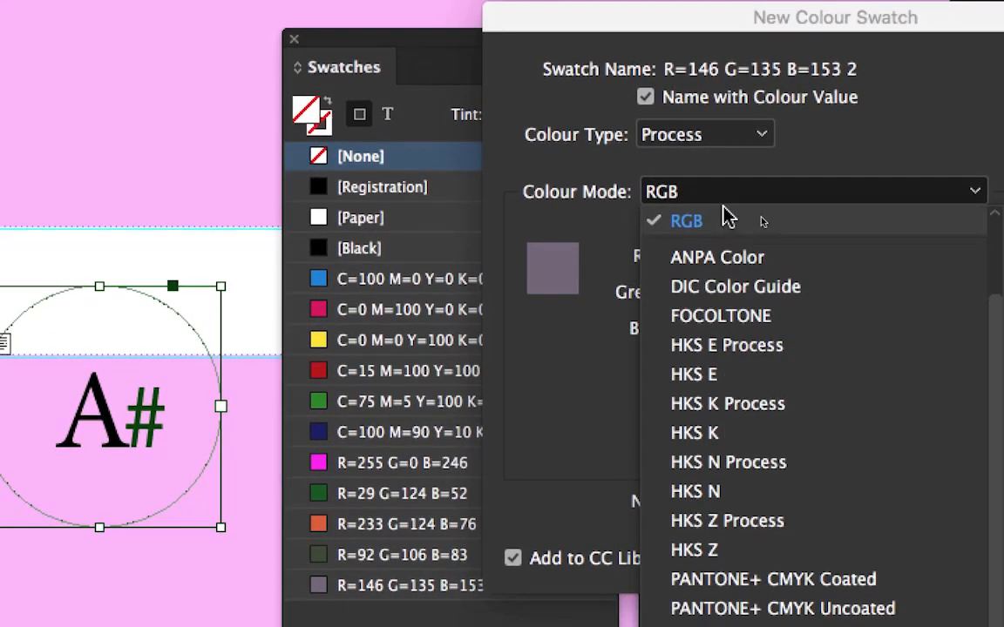
scroll(742, 211, up, 3)
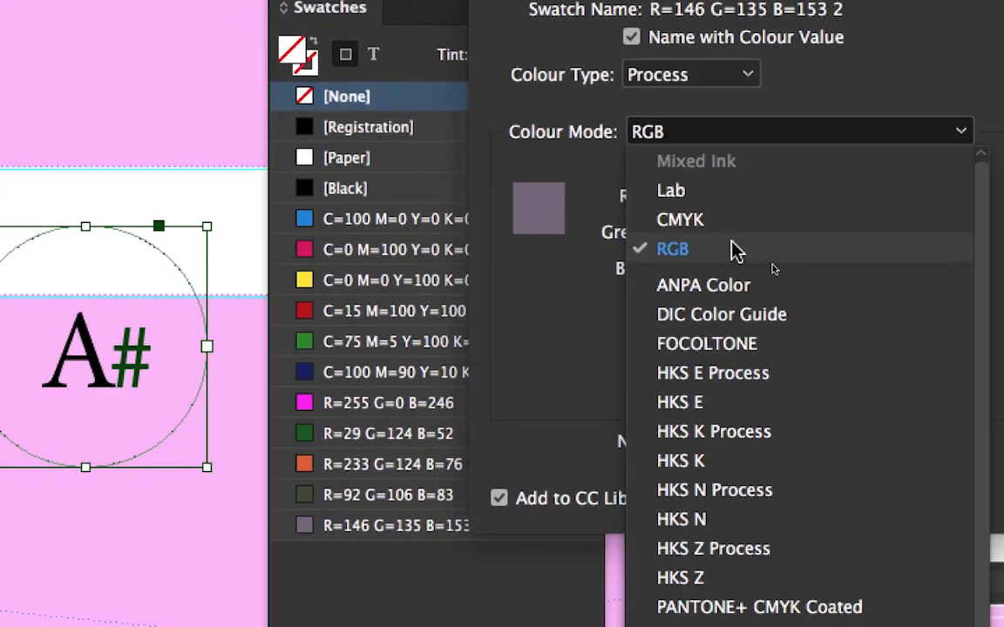
click(737, 251)
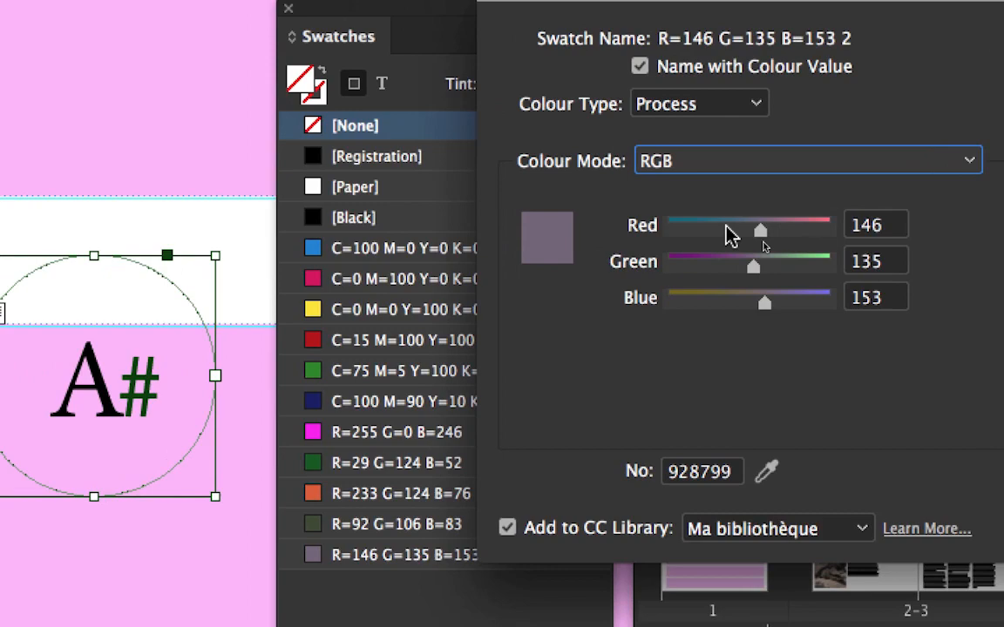
click(728, 270)
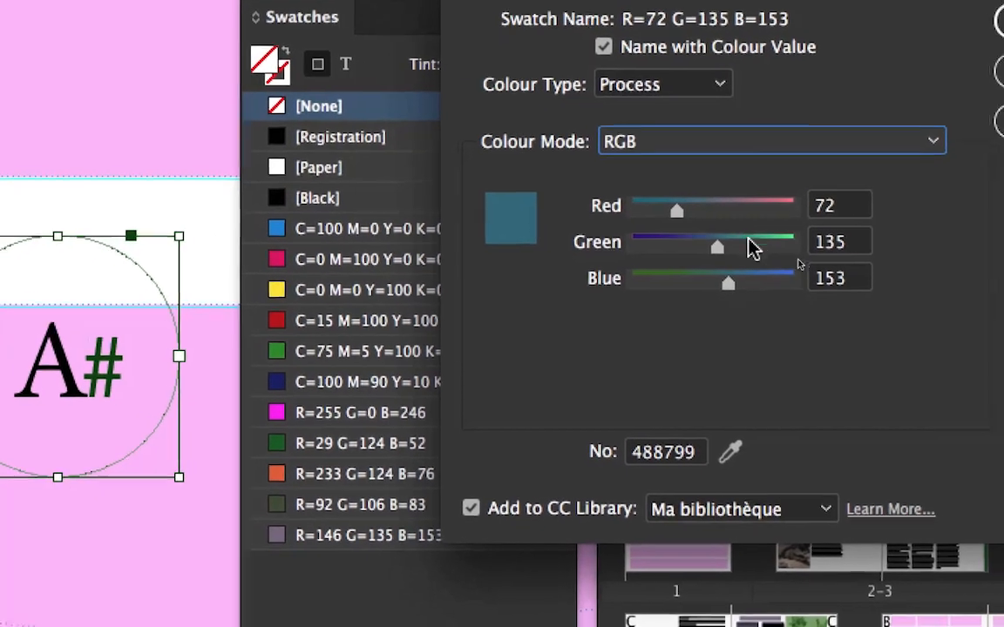
drag(751, 248, 698, 248)
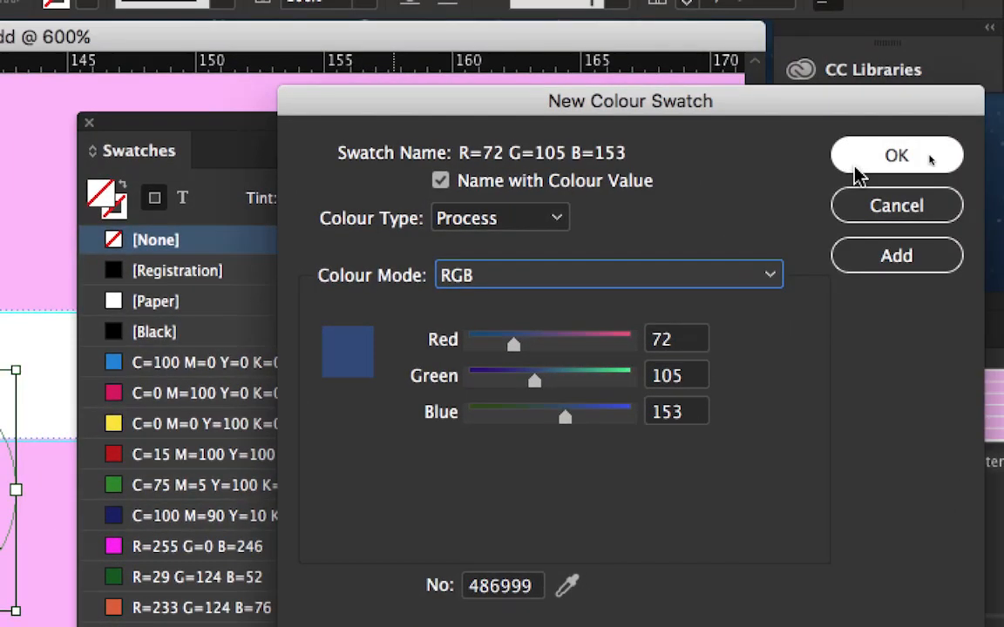
click(858, 167)
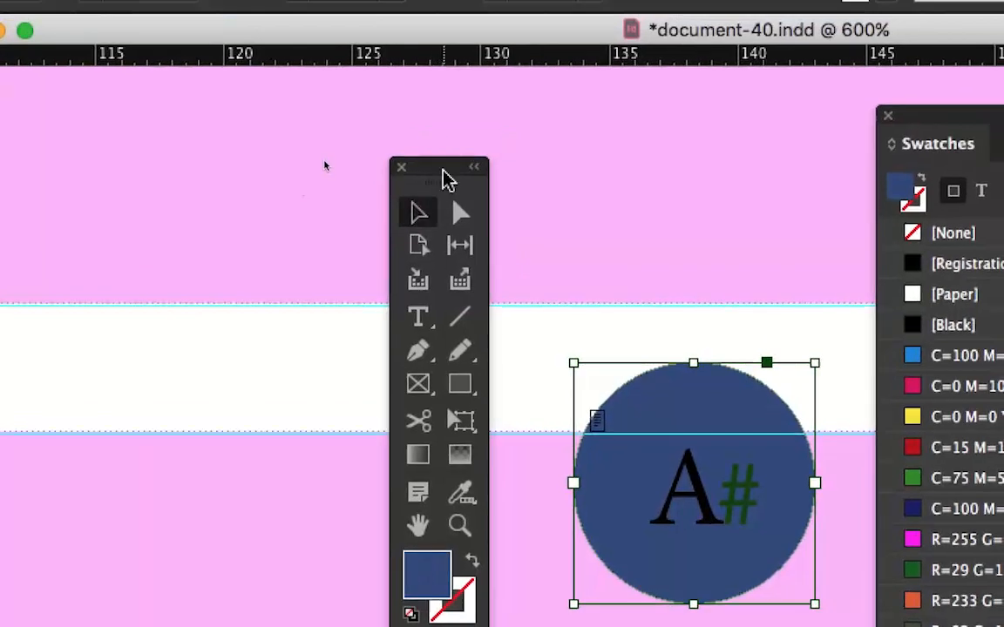
Deselect the circular frame and open the options of the R=72 G=105 B=153 swatch with Preview enabled
drag(275, 73, 307, 169)
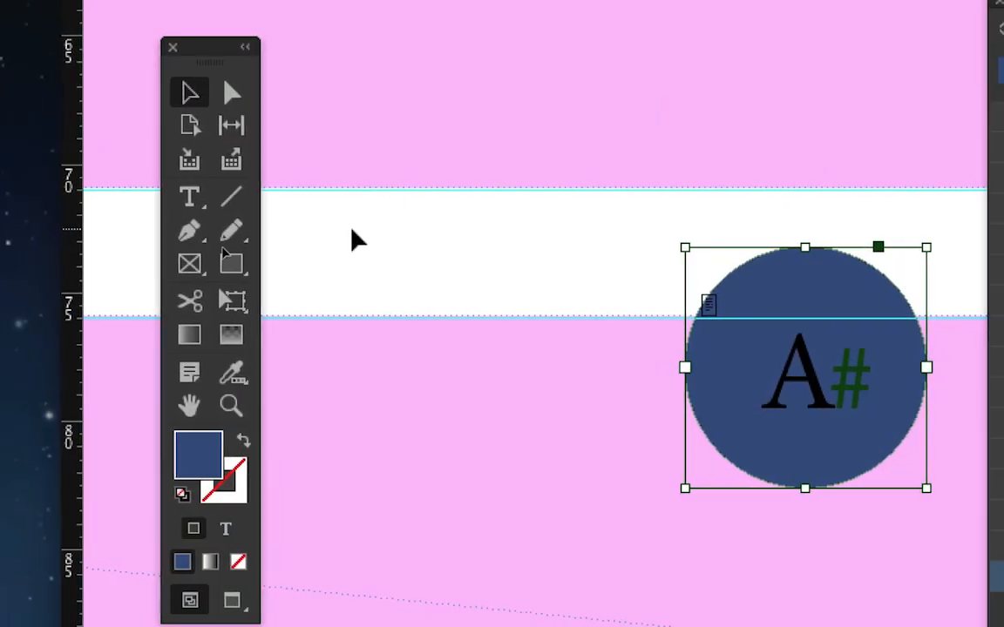
click(58, 136)
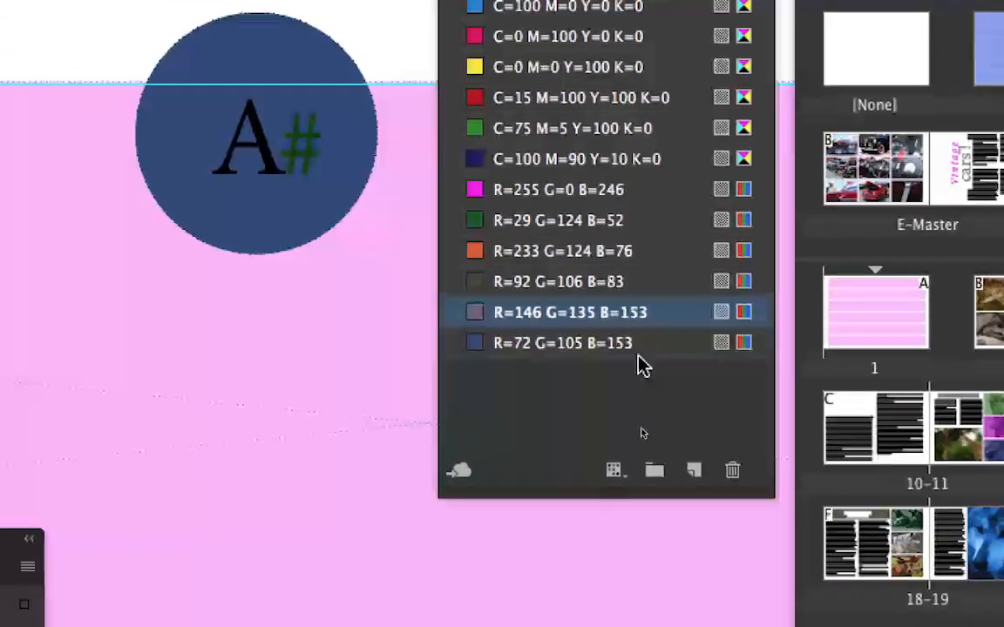
click(649, 352)
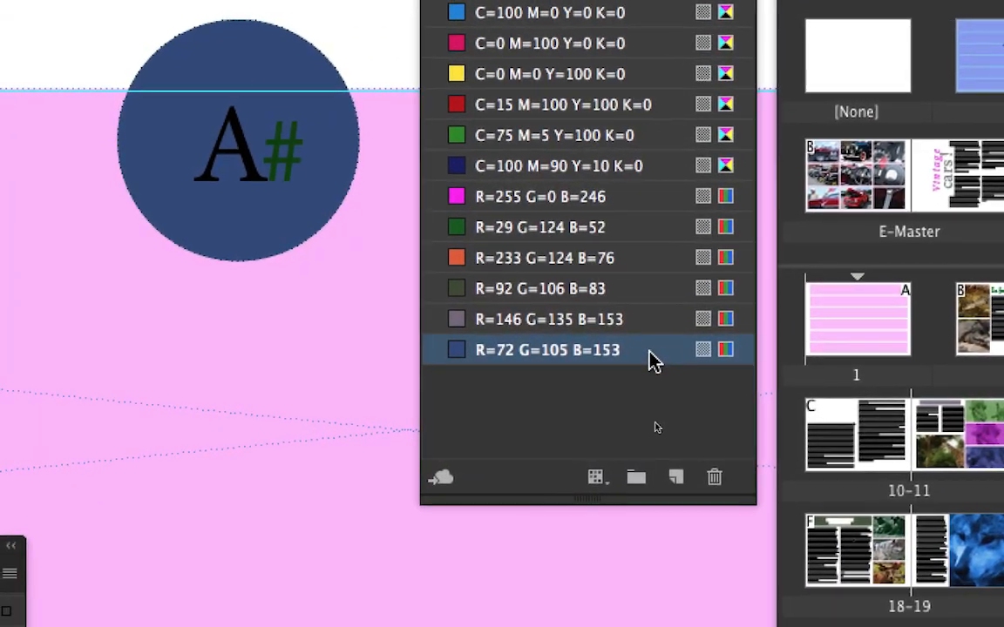
double_click(652, 352)
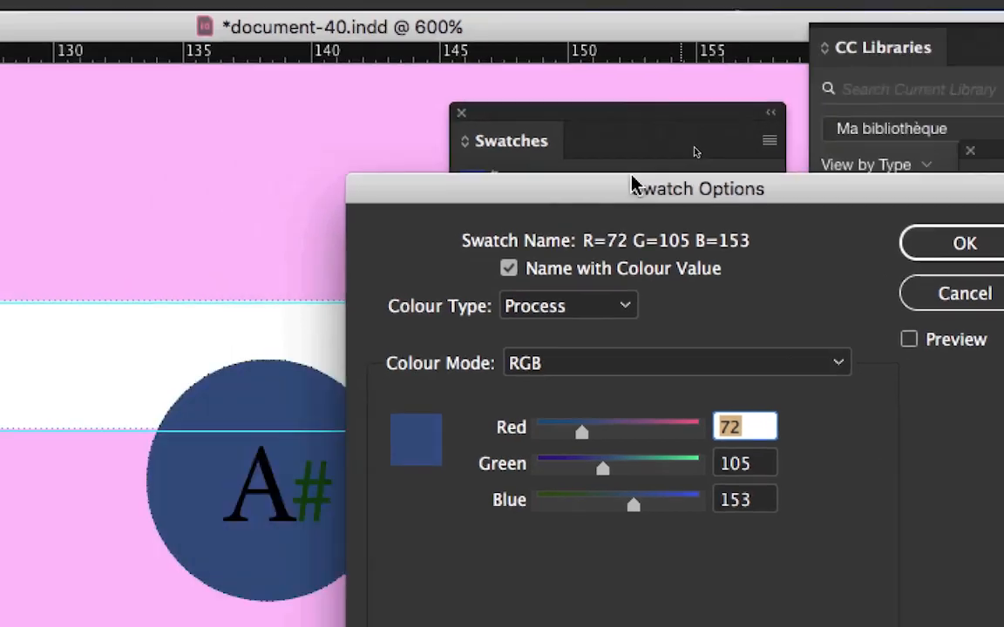
drag(633, 185, 310, 139)
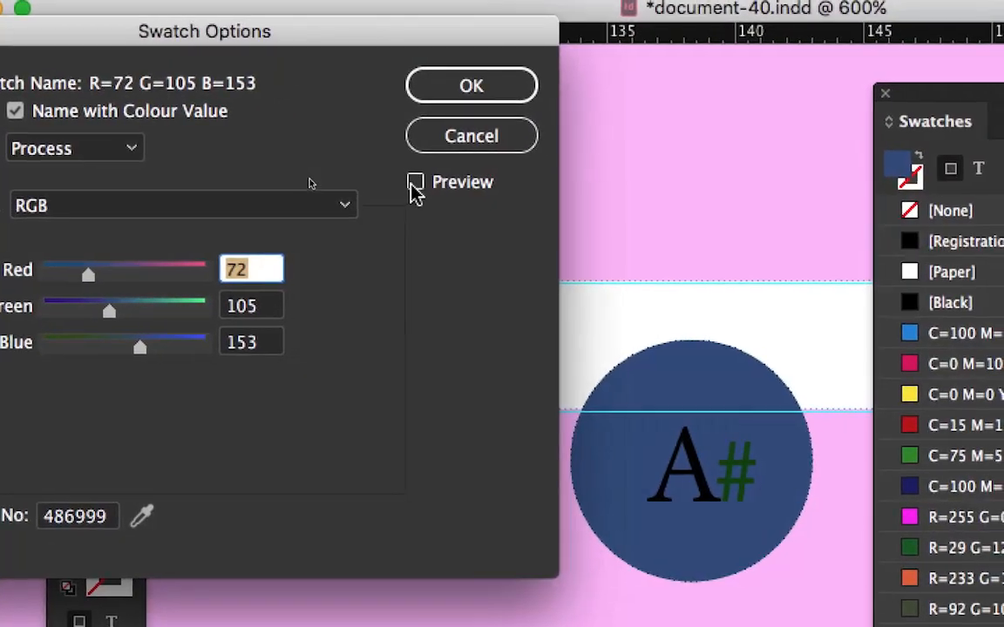
click(415, 184)
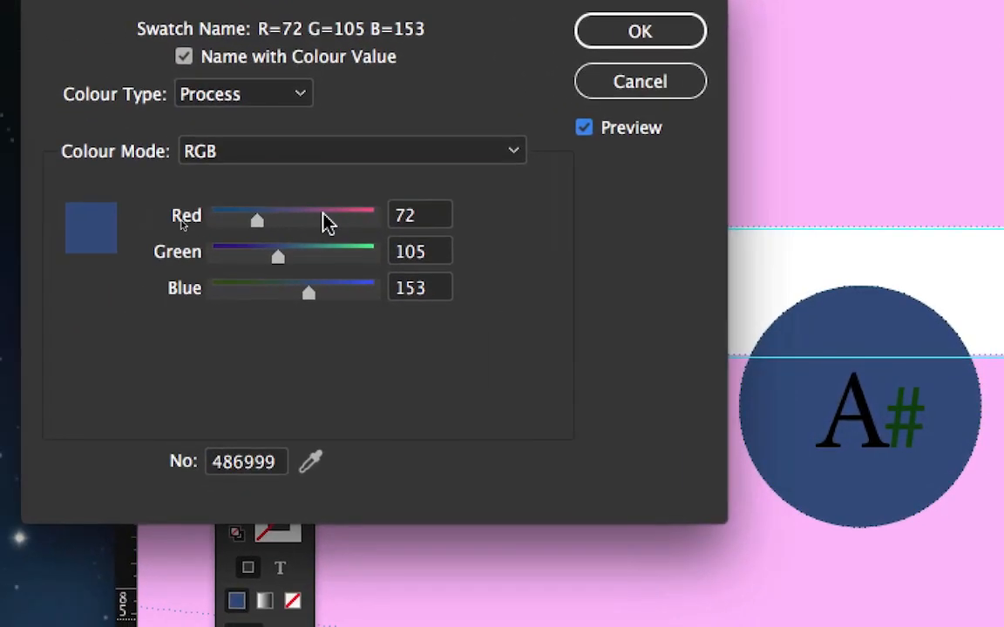
Try several red, green and blue mixes for the circular frame's swatch, ending on R=145 G=141 B=212
click(327, 223)
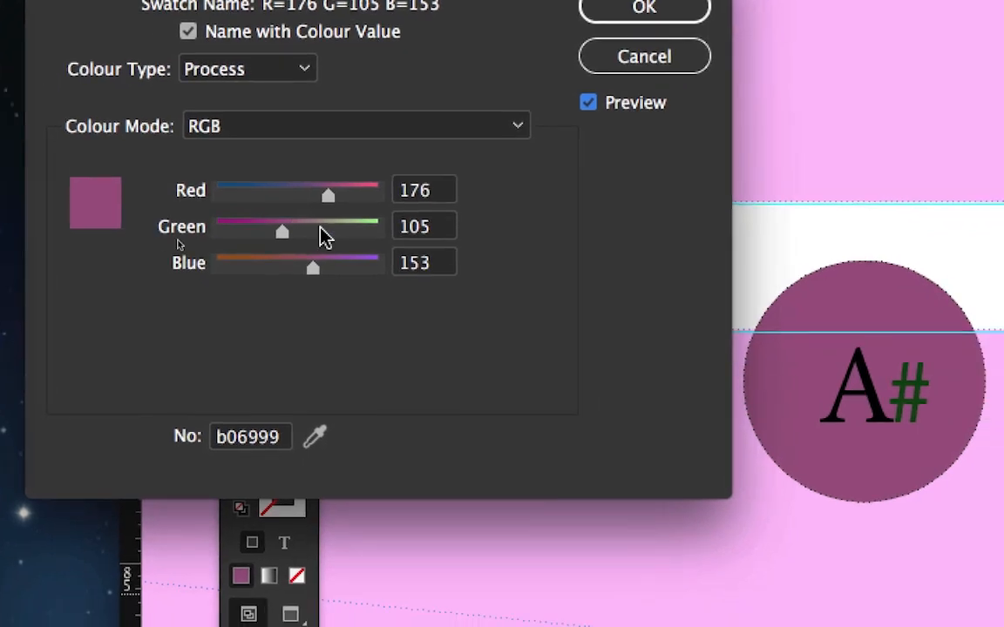
click(328, 254)
click(253, 196)
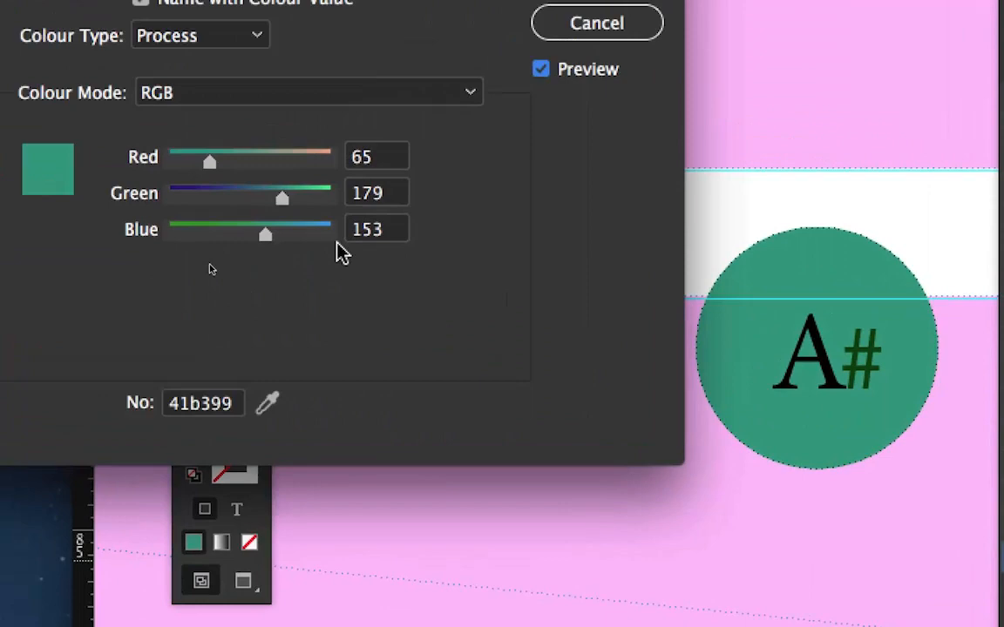
click(133, 116)
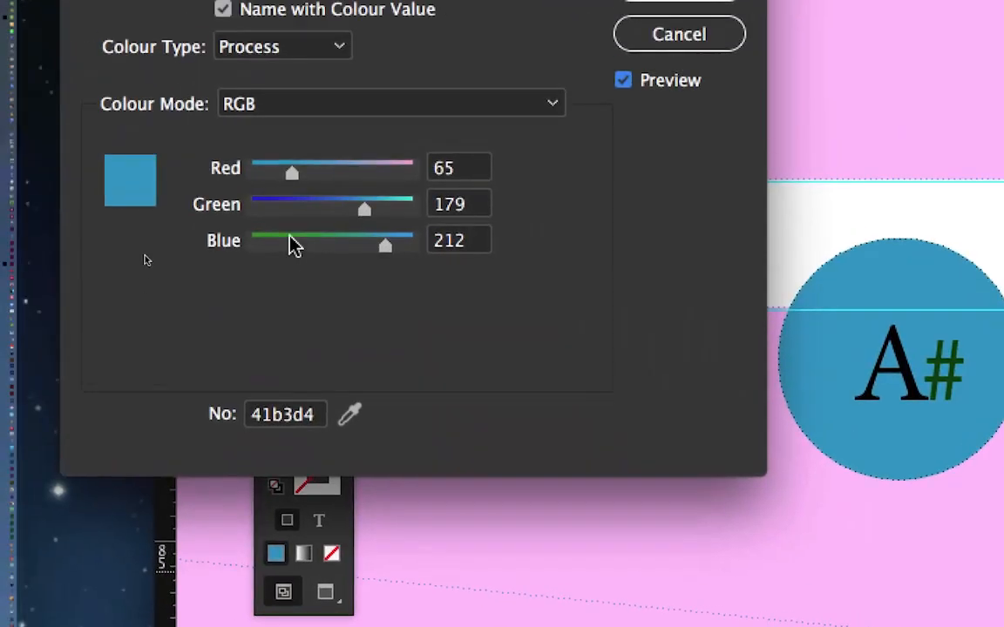
click(291, 231)
drag(325, 231, 386, 231)
click(252, 185)
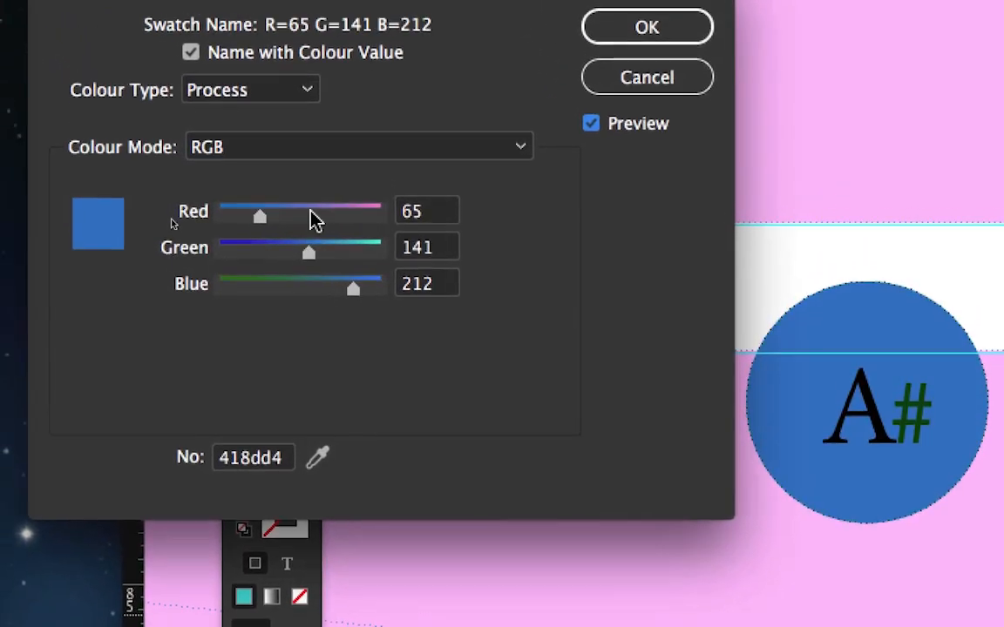
click(253, 149)
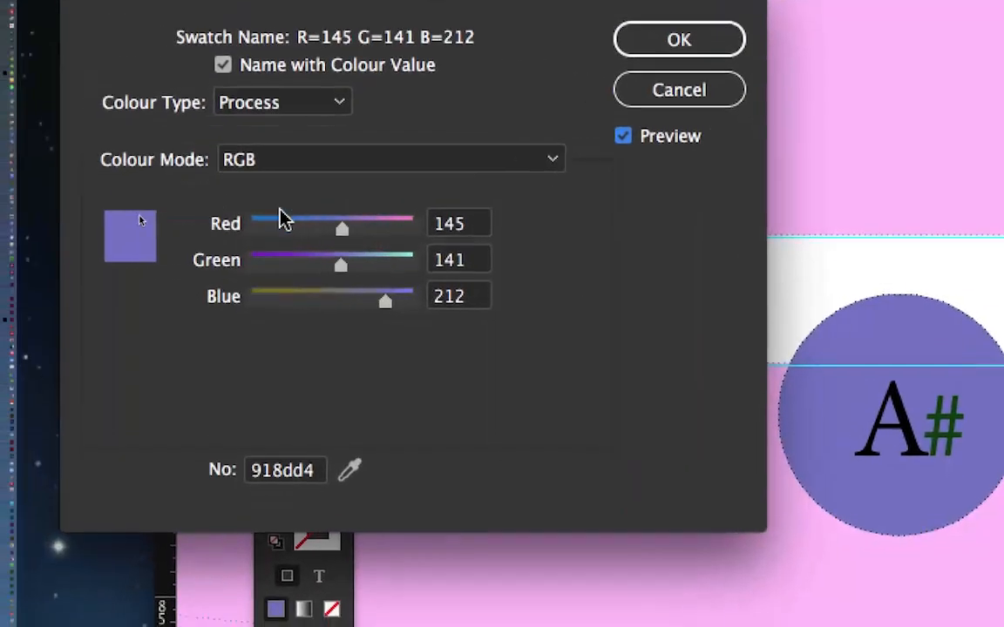
Set the circular frame's swatch to R=230, G=93 and B=39 and accept the swatch options
drag(322, 225, 397, 223)
click(389, 263)
drag(319, 233, 233, 234)
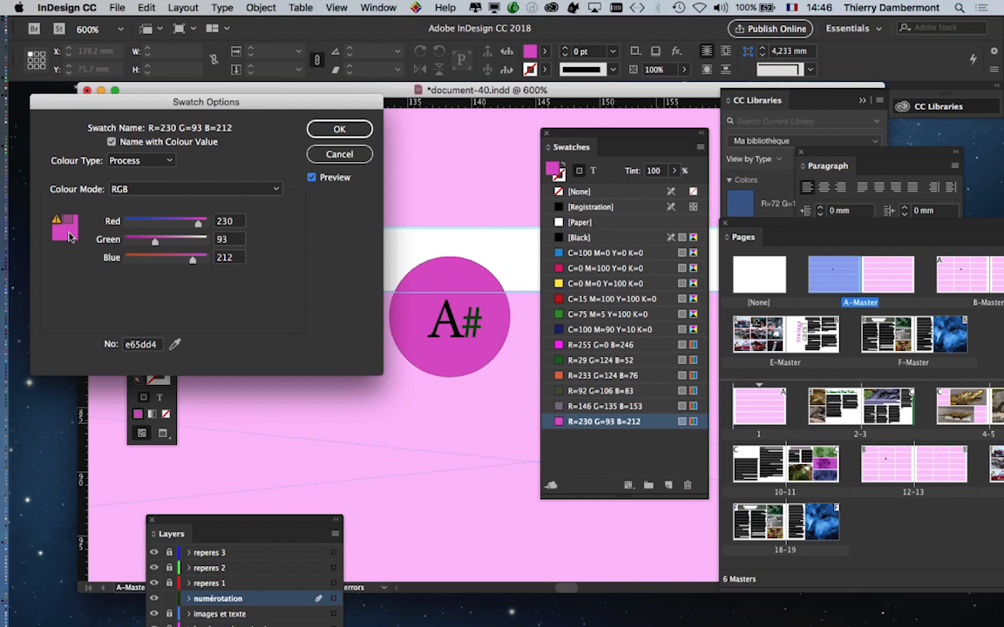
drag(192, 259, 140, 260)
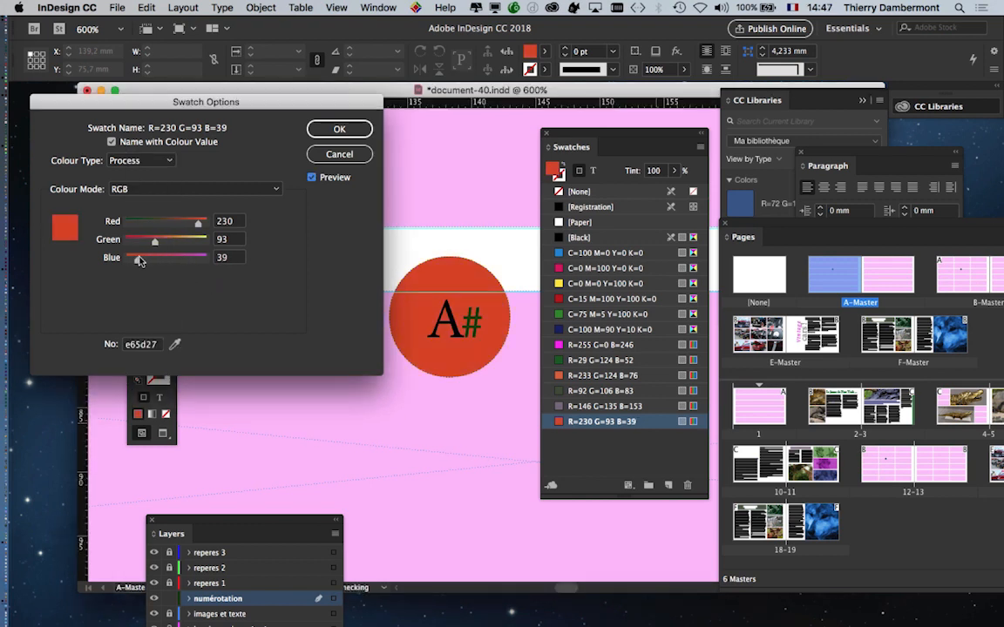
click(336, 129)
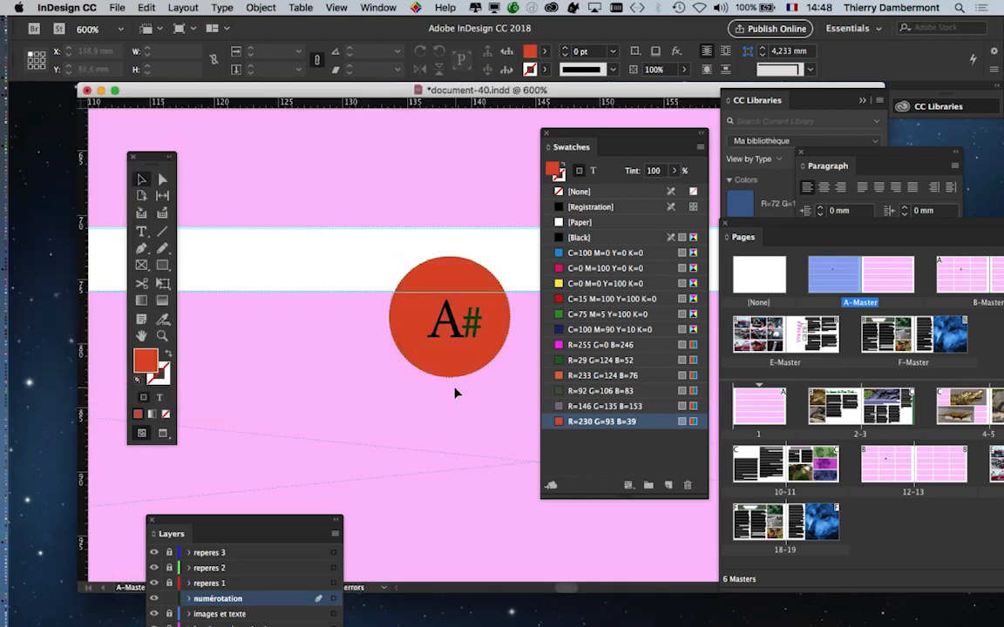
Move the Swatches panel away from the circular frame and place the Tools panel close to the frame
drag(622, 137, 698, 140)
alt+scroll(526, 427, down, 5)
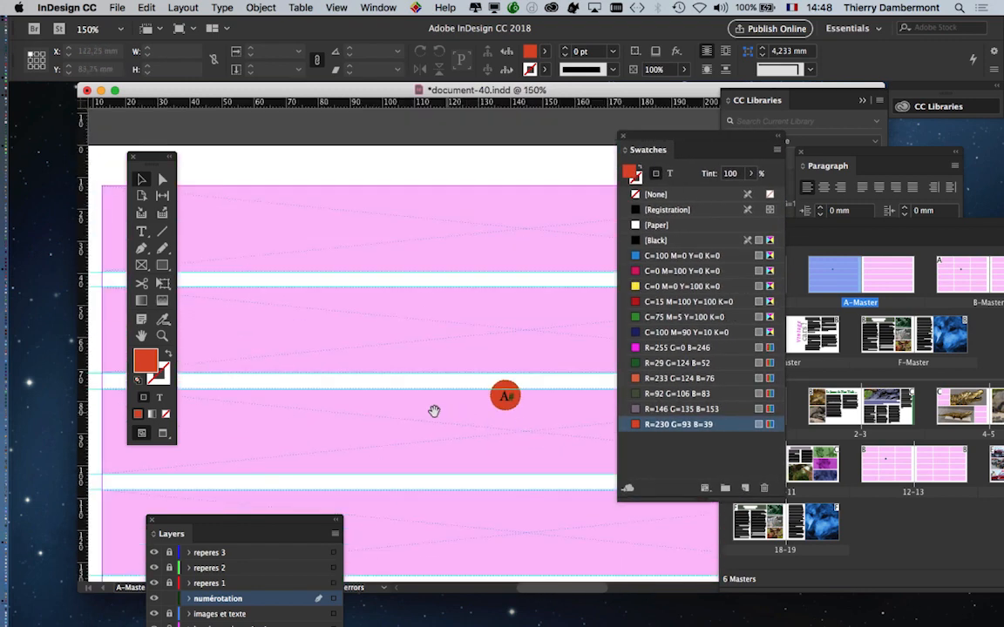
drag(435, 412, 310, 217)
alt+scroll(370, 209, up, 3)
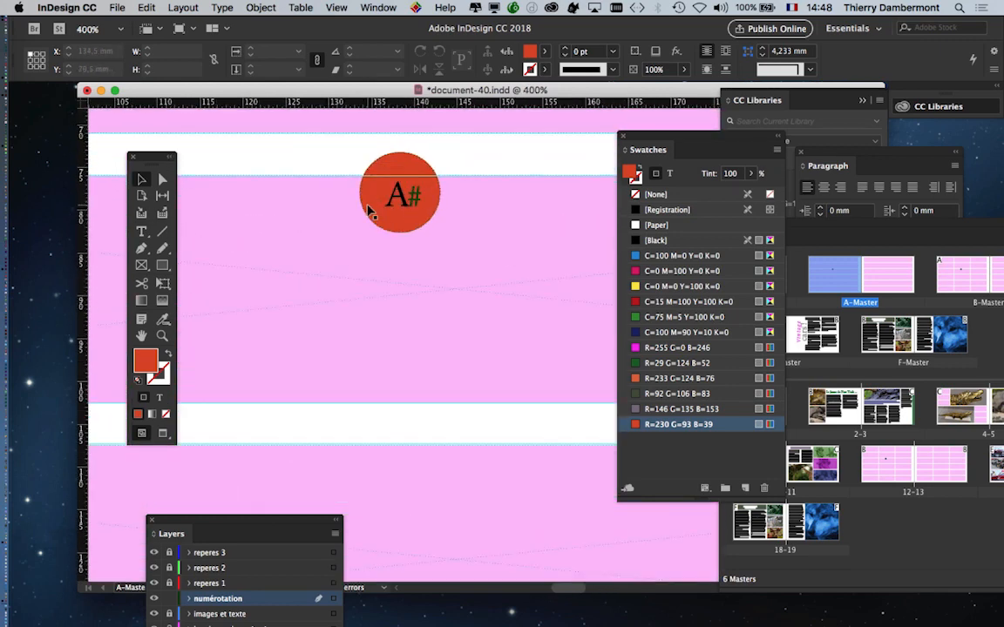
drag(158, 156, 310, 131)
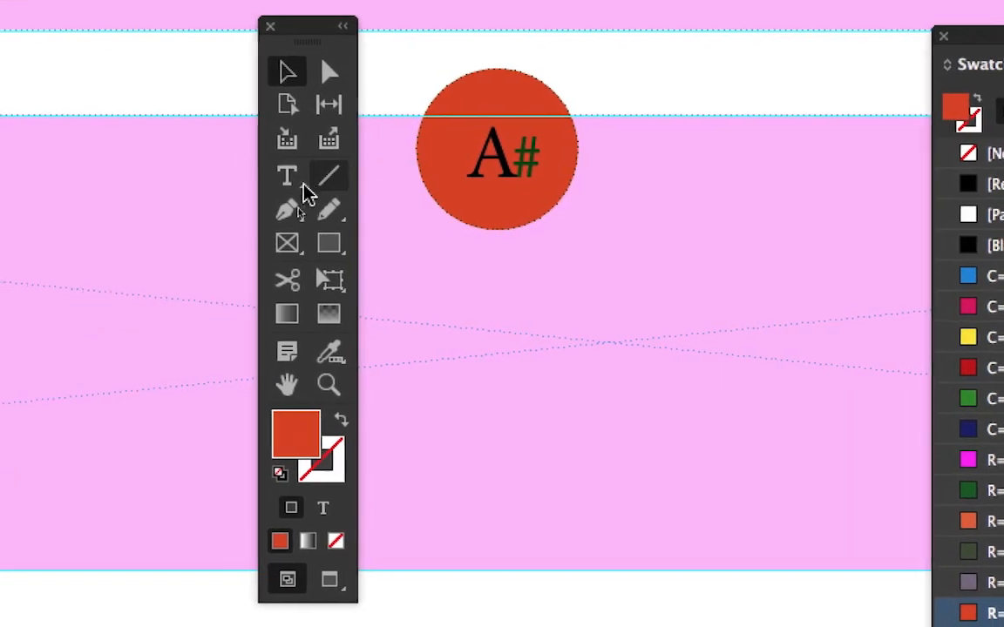
Select the page-number marker with the Type tool, then return to the Selection tool and deselect the circular frame
click(298, 182)
drag(471, 172, 516, 174)
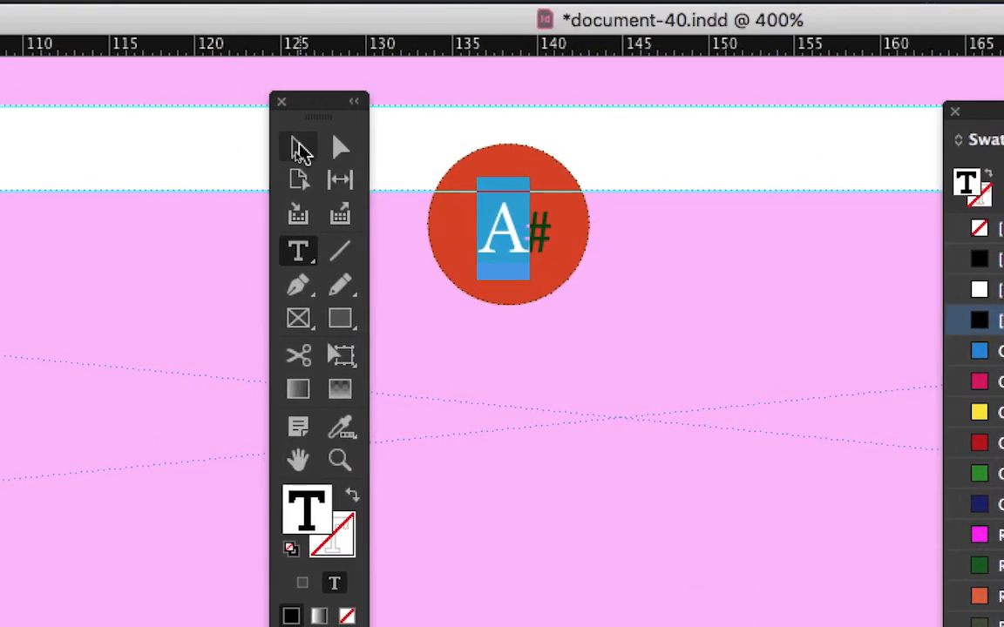
click(150, 85)
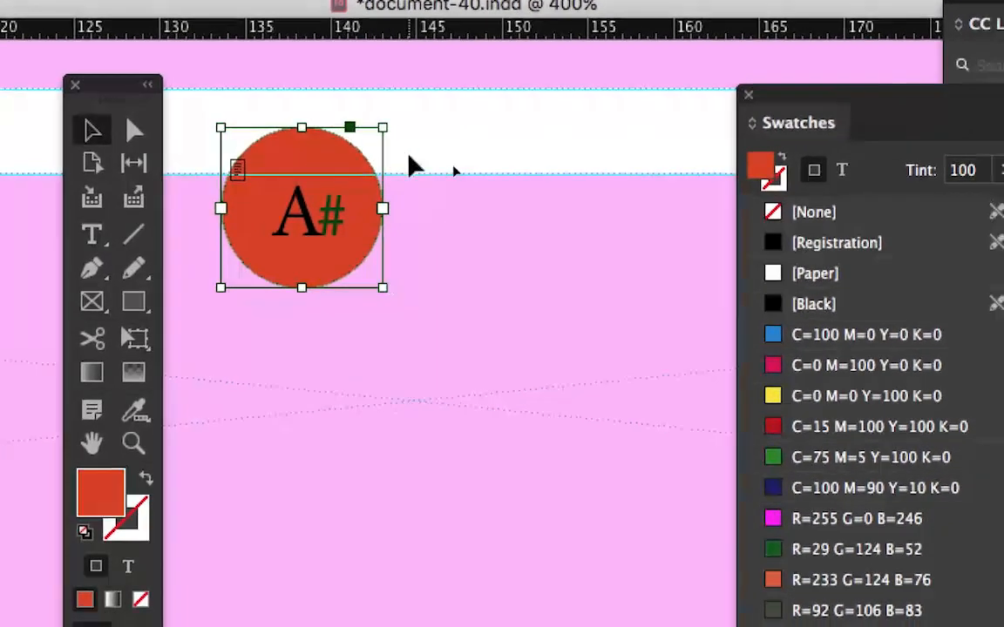
click(582, 172)
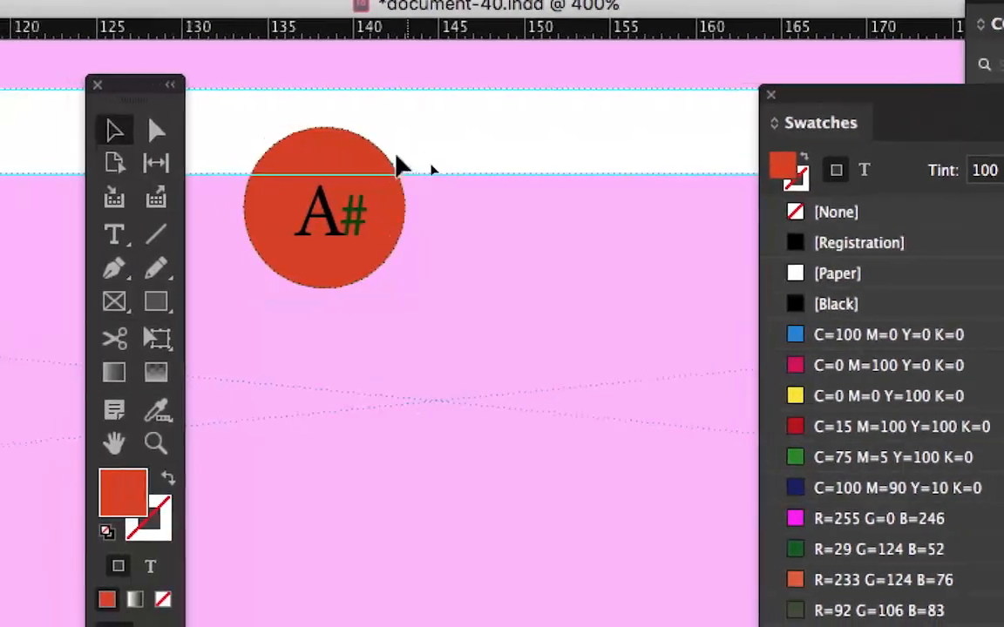
Select the circular frame, make formatting affect its text, and try several swatches on the page-number marker, settling on [Paper]
click(392, 162)
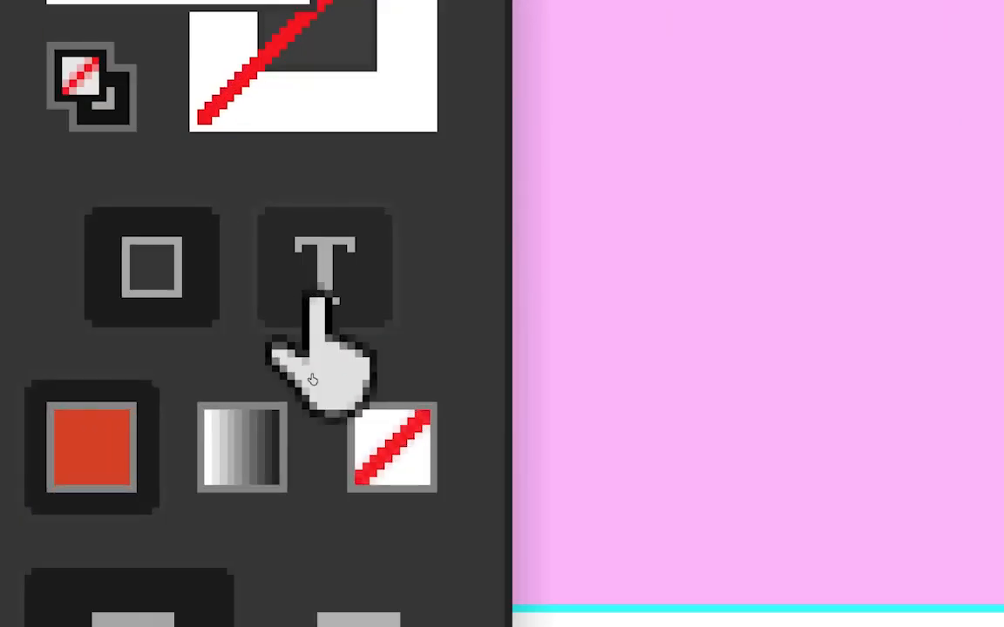
click(323, 298)
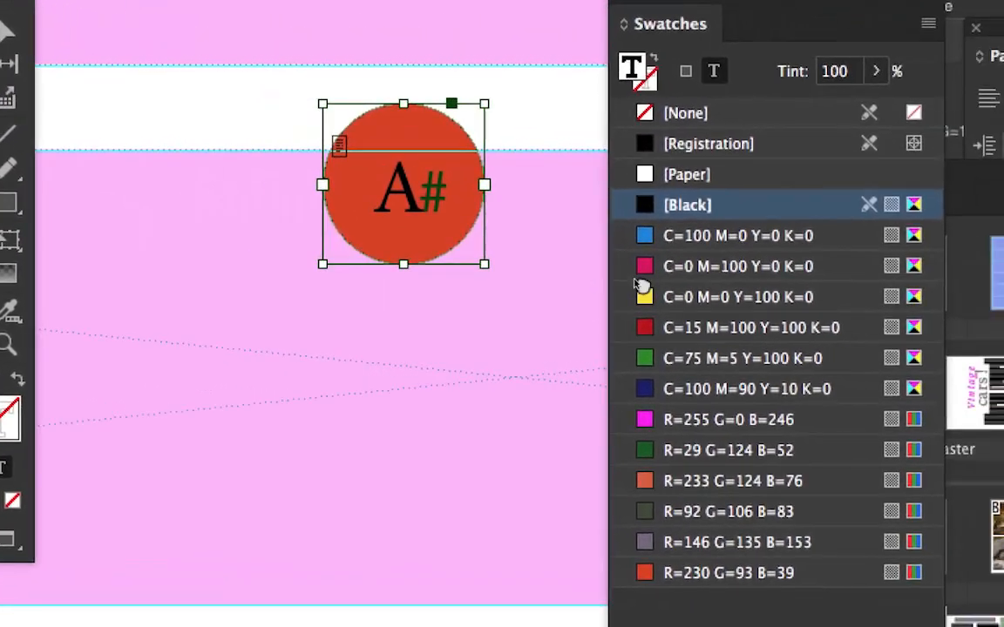
click(688, 268)
click(692, 330)
click(697, 390)
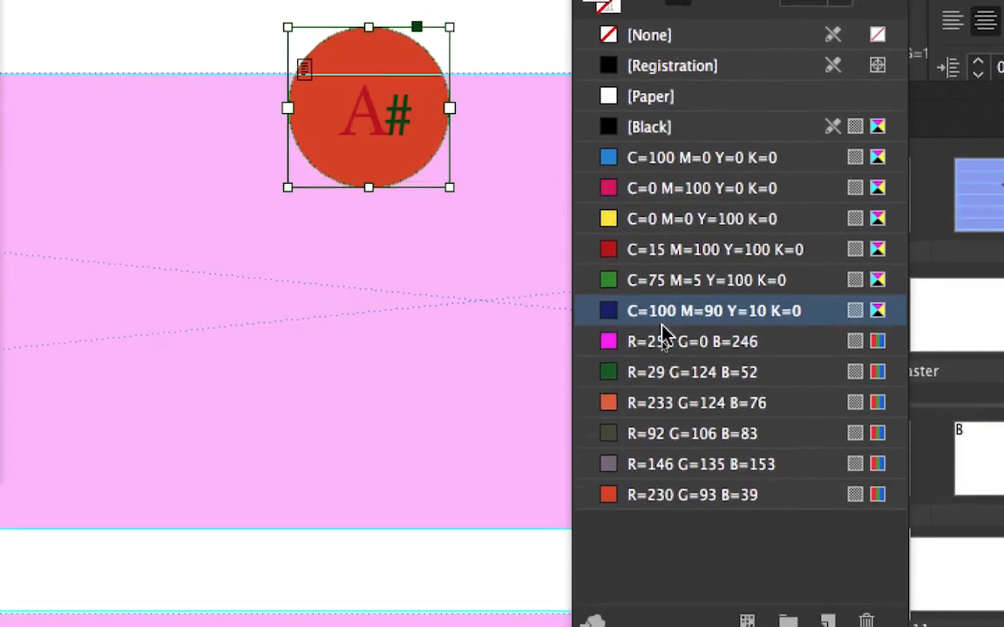
click(662, 340)
click(665, 401)
click(666, 431)
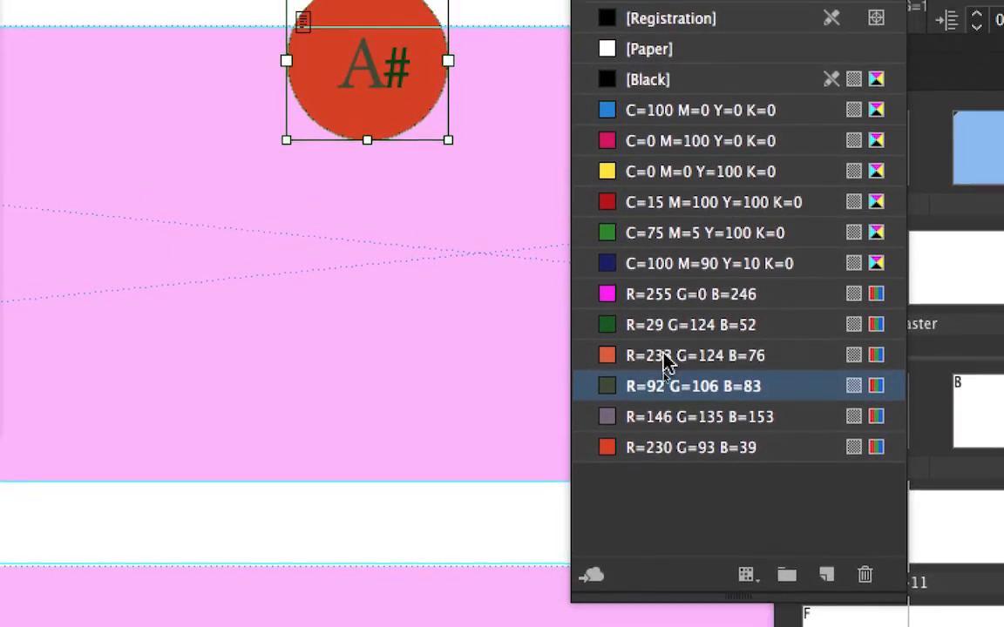
click(667, 356)
click(667, 294)
click(666, 202)
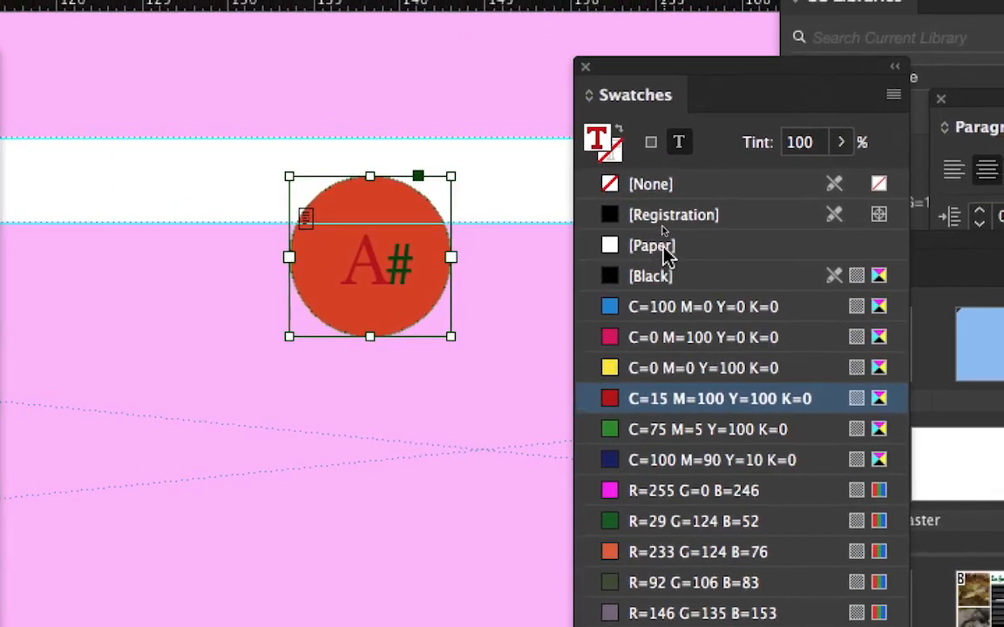
click(666, 249)
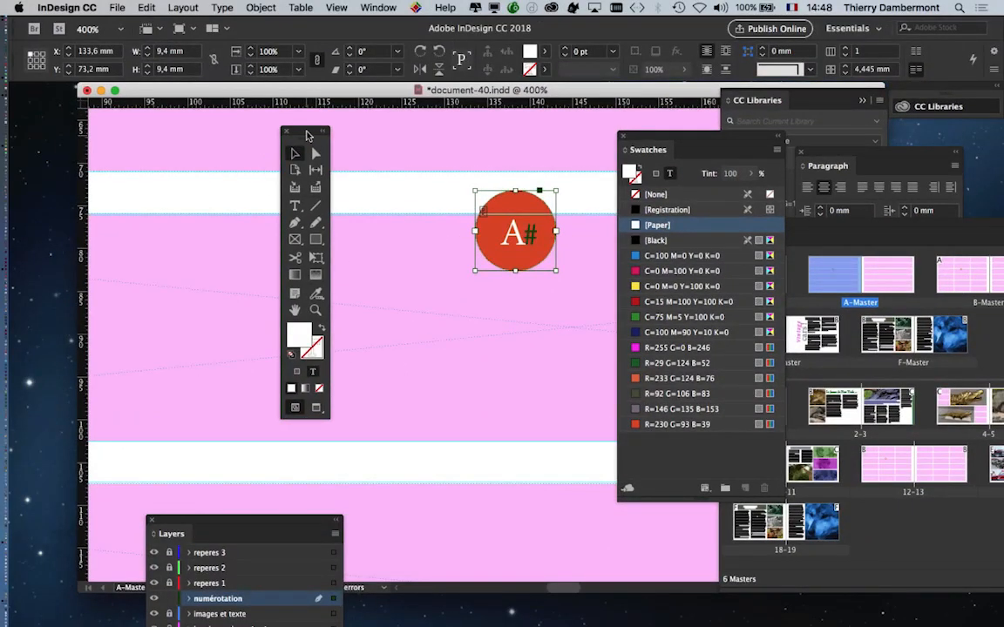
Move the Tools panel aside, show the Character panel and place it beside the circular frame
drag(315, 132, 150, 137)
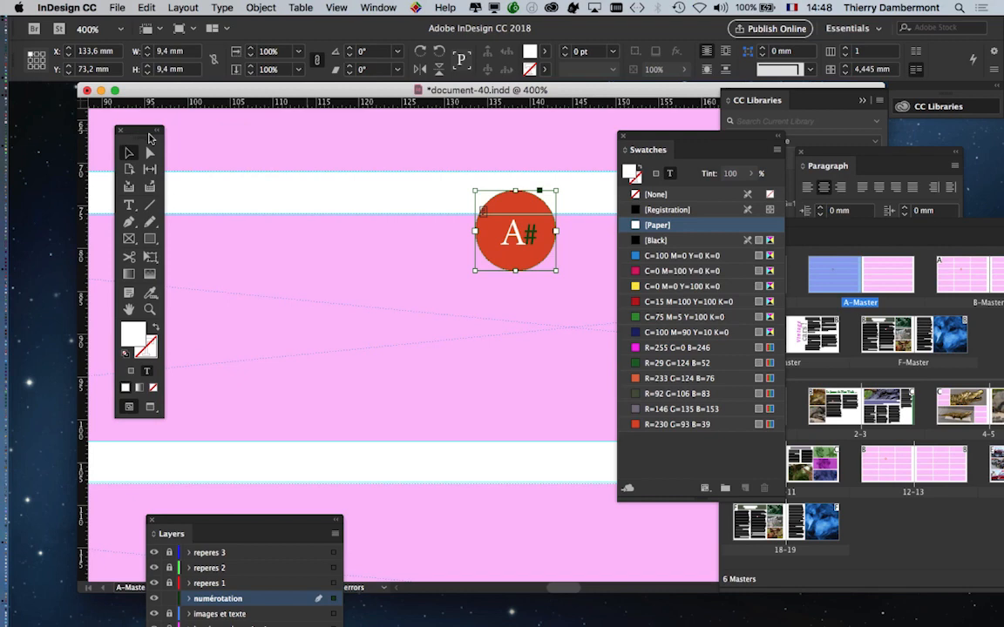
click(221, 7)
click(248, 73)
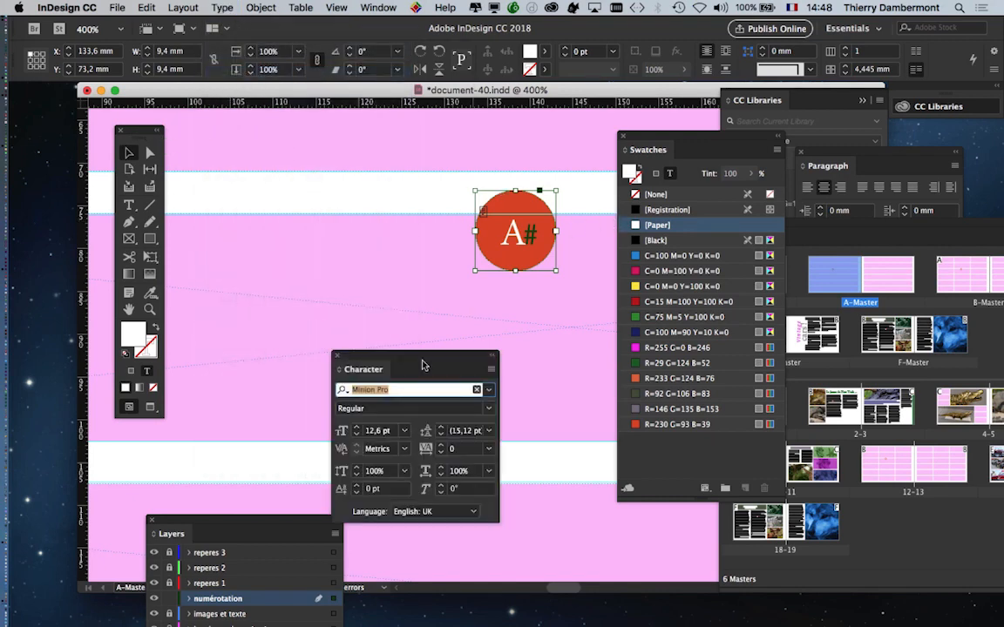
drag(414, 355, 365, 184)
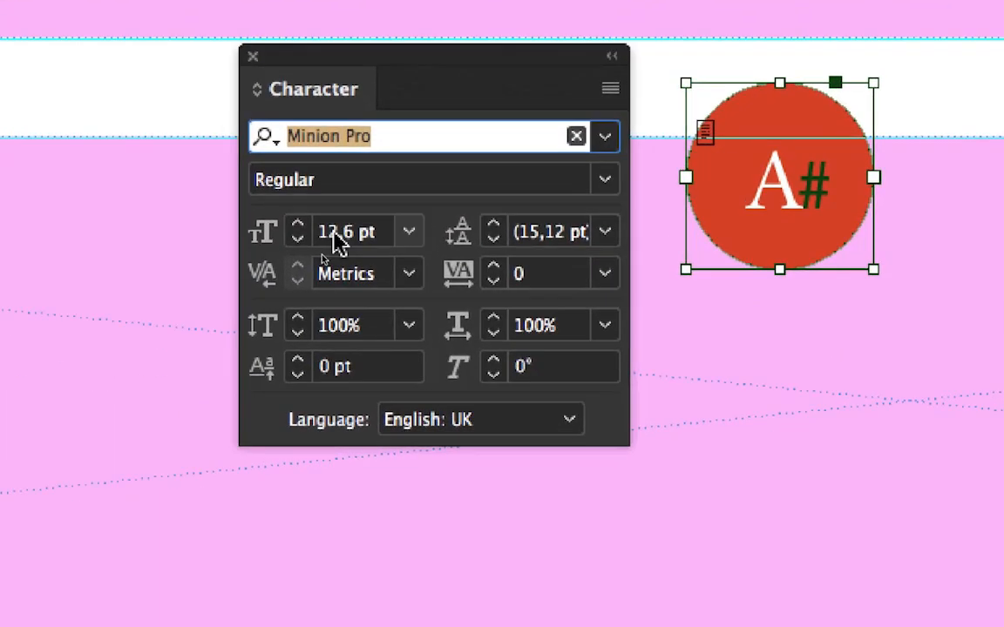
Adjust the page-number marker's font size to 17 pt
click(234, 355)
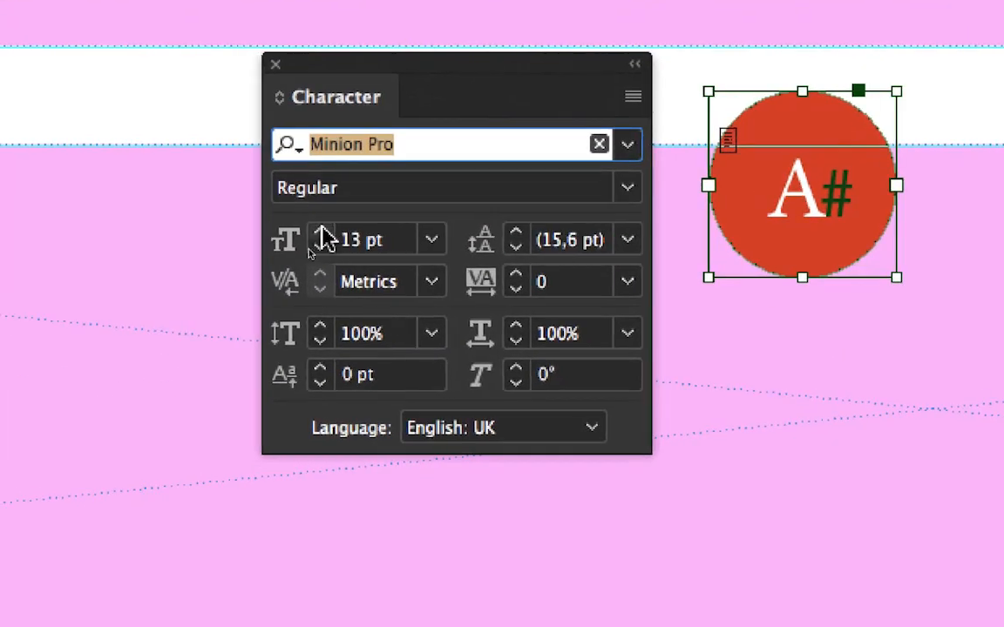
click(234, 356)
click(322, 233)
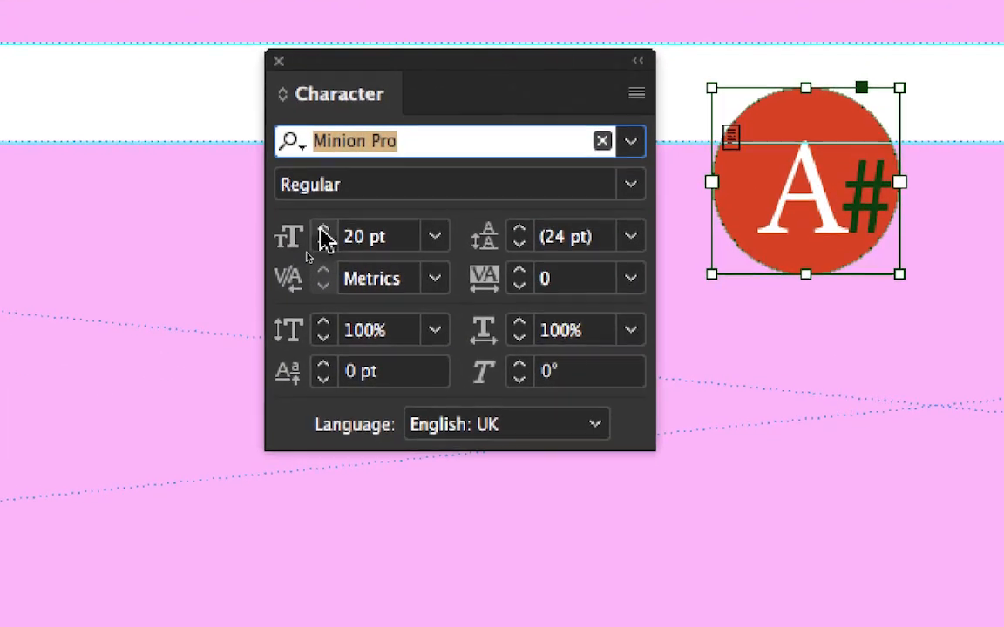
click(322, 250)
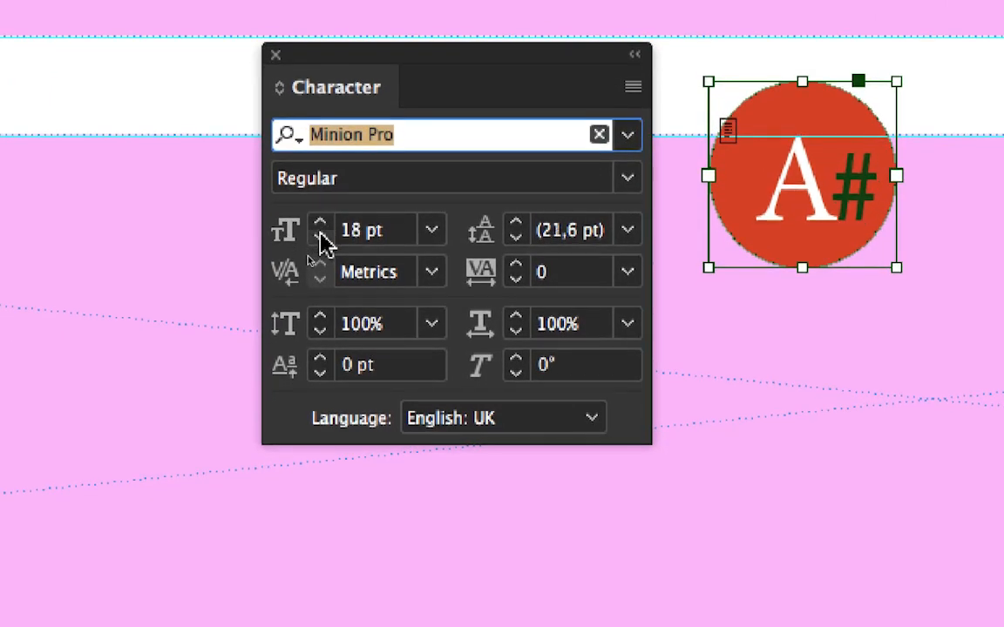
click(319, 239)
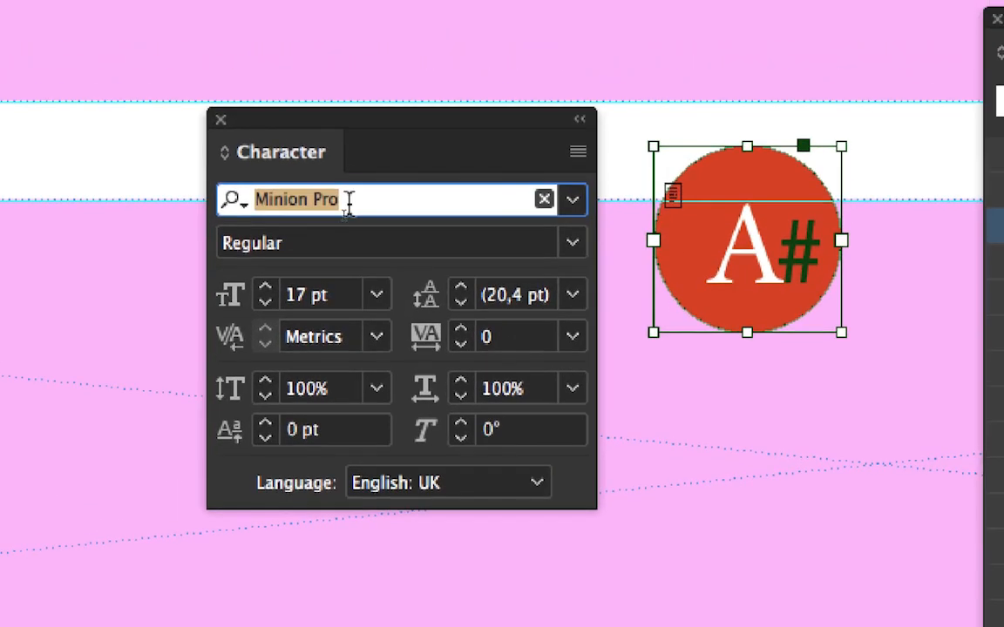
Set the page-number marker's font to Arial Rounded MT Bold
click(396, 136)
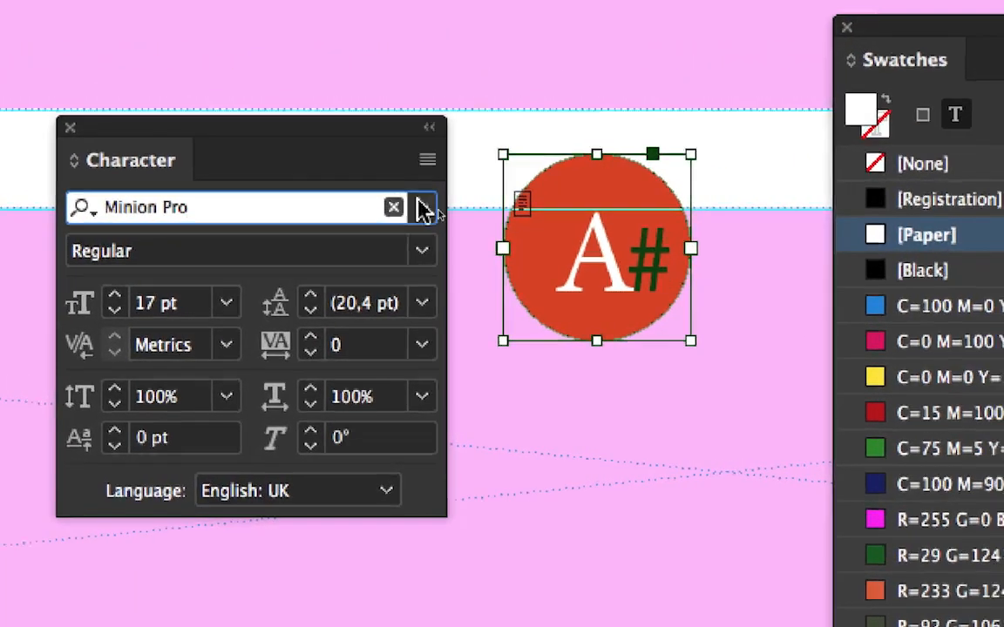
click(575, 203)
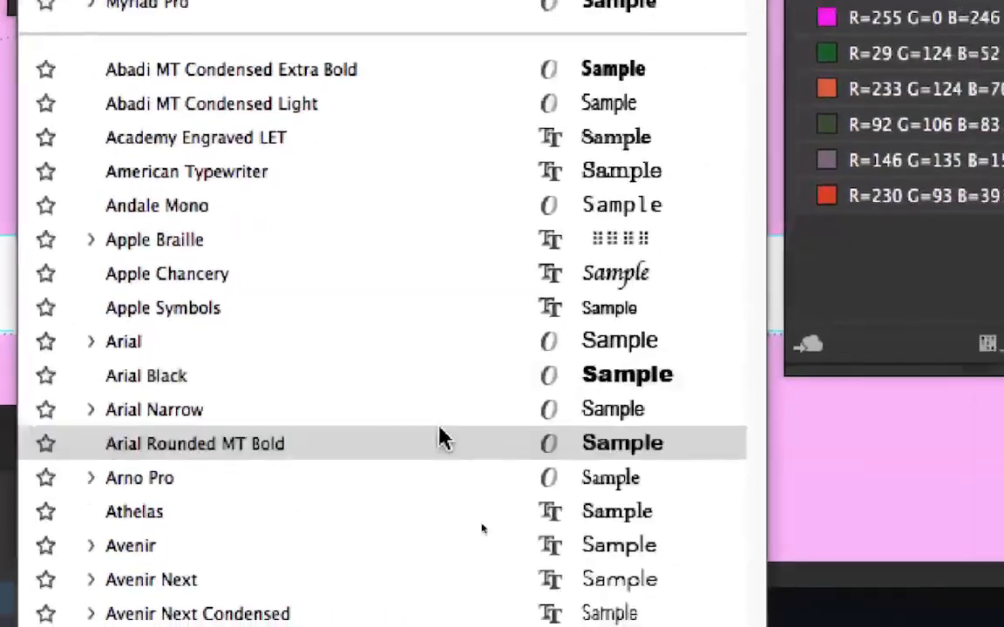
click(536, 443)
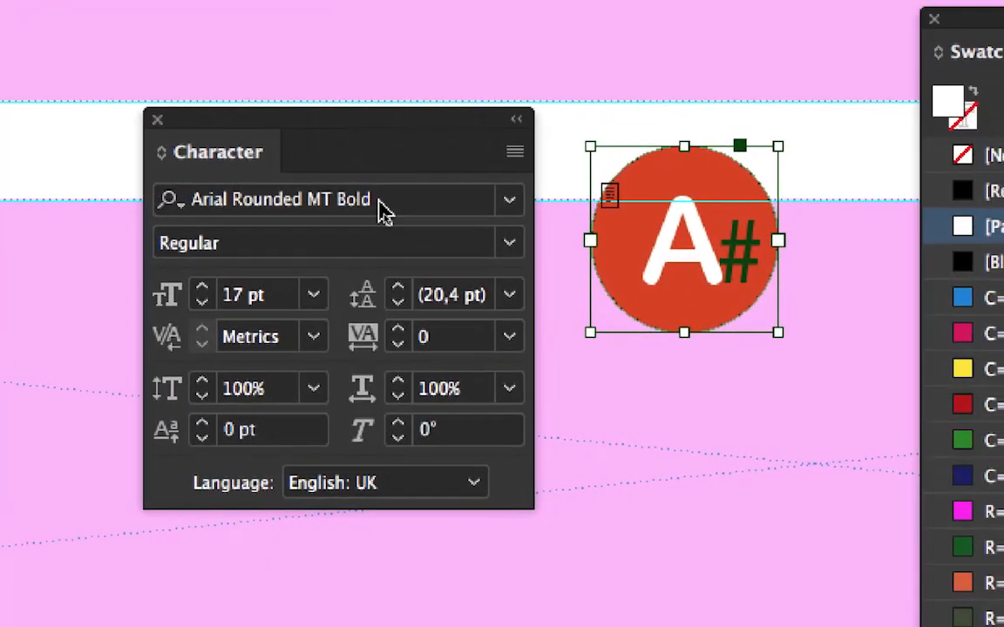
Try other fonts on the page-number marker, including Apple Chancery, Arial Narrow, Myriad Pro and Bernard MT Condensed, and return to Arial Rounded MT Bold
click(401, 147)
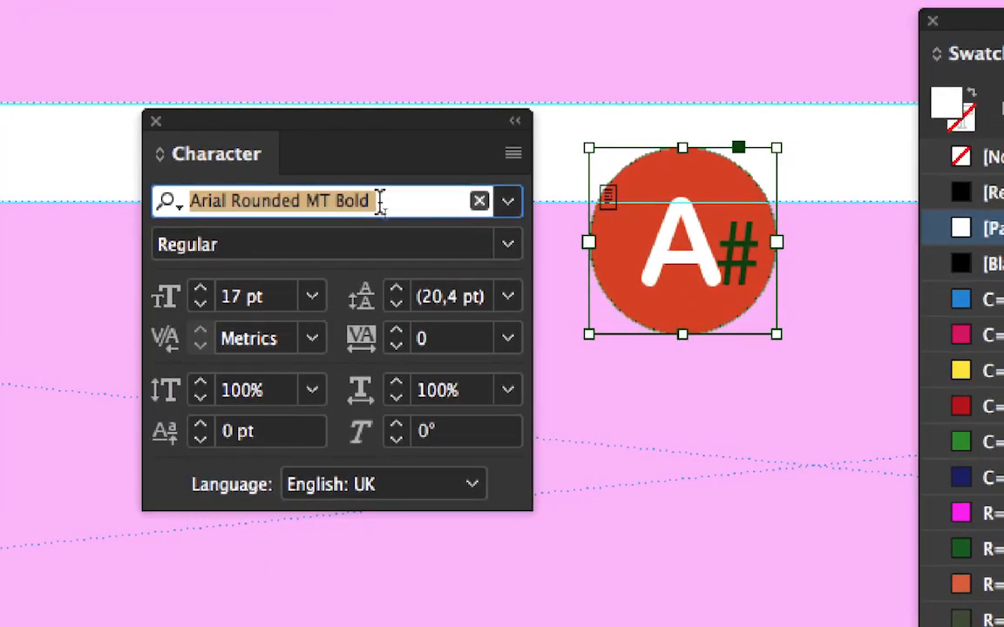
click(380, 201)
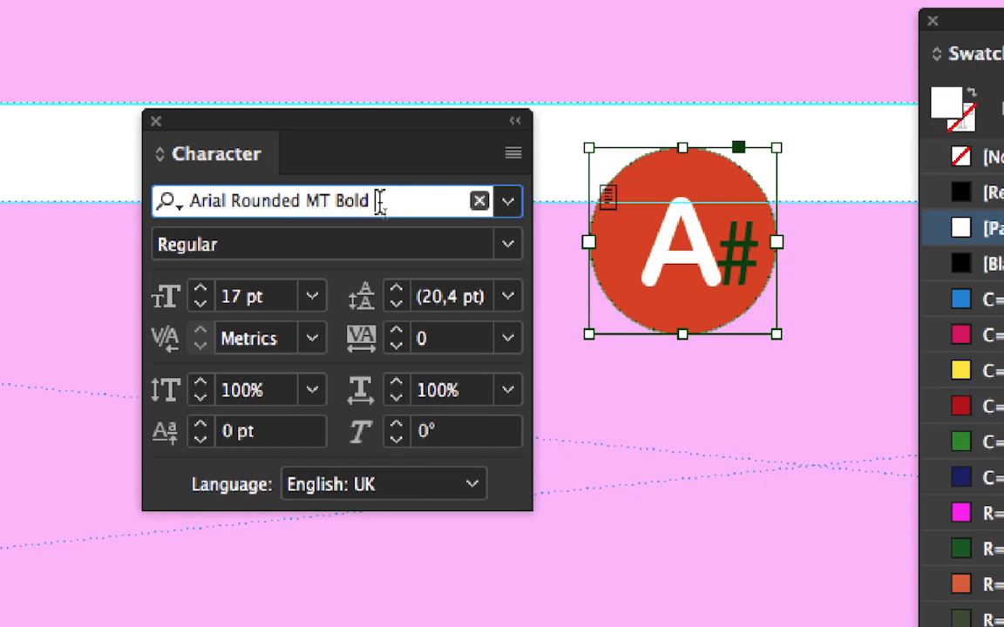
key(Down)
key(Down)
key(Down)
key(Down)
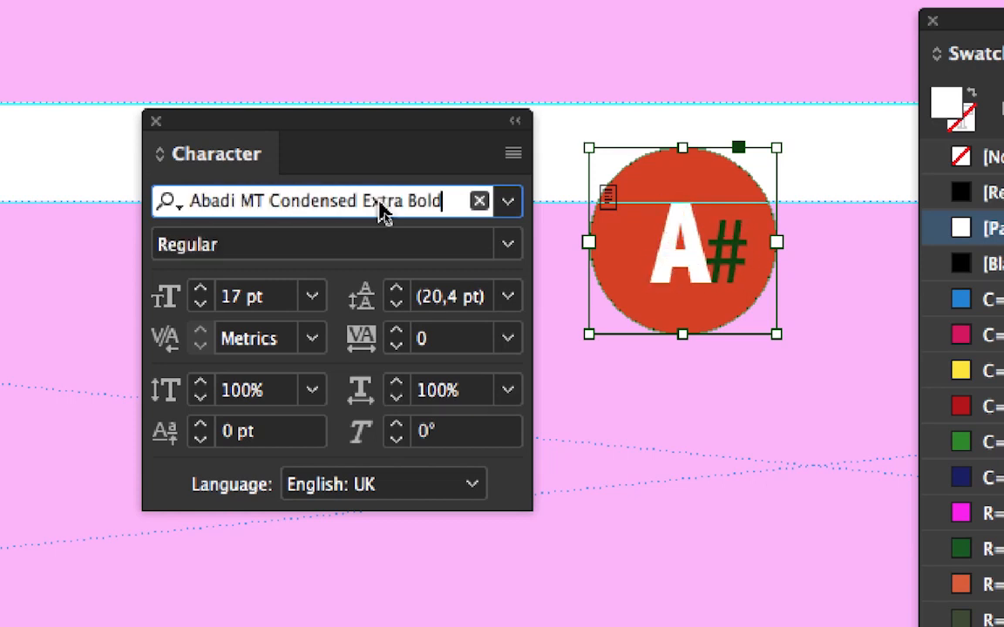
key(Down)
key(Down)
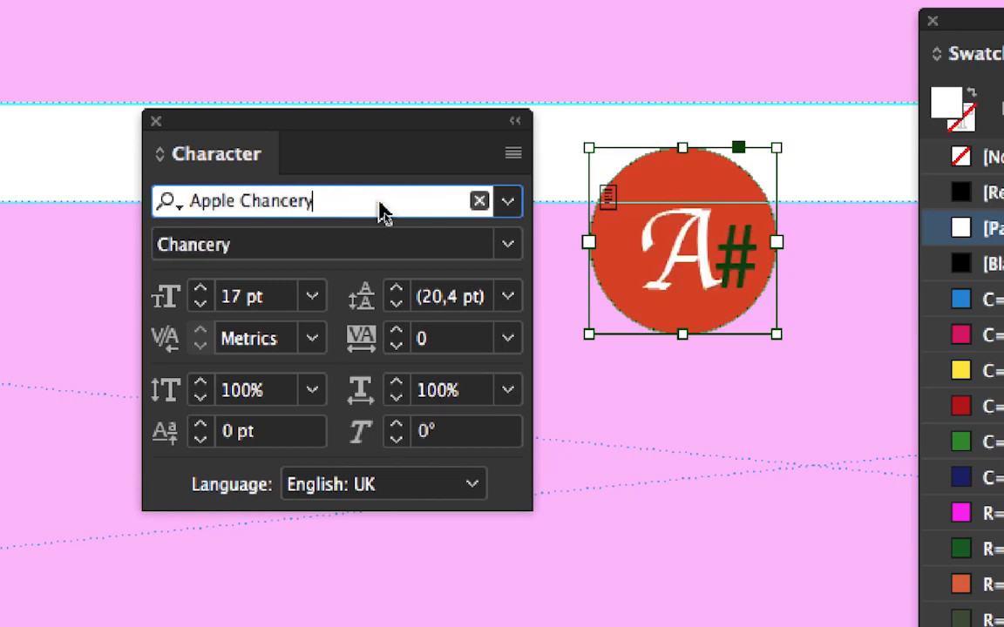
key(Down)
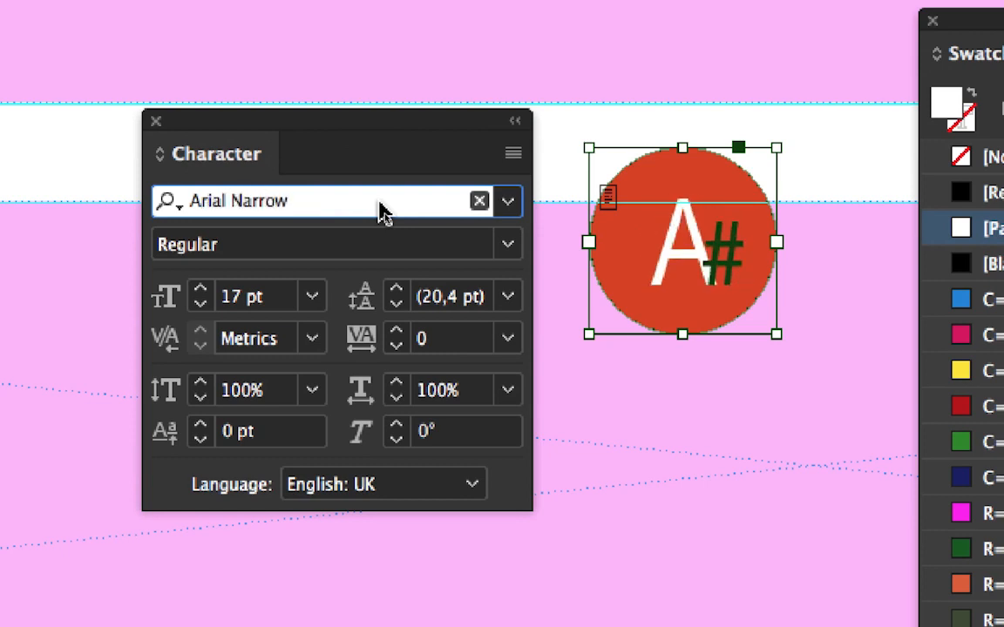
key(Down)
key(Down)
key(Down)
key(Down)
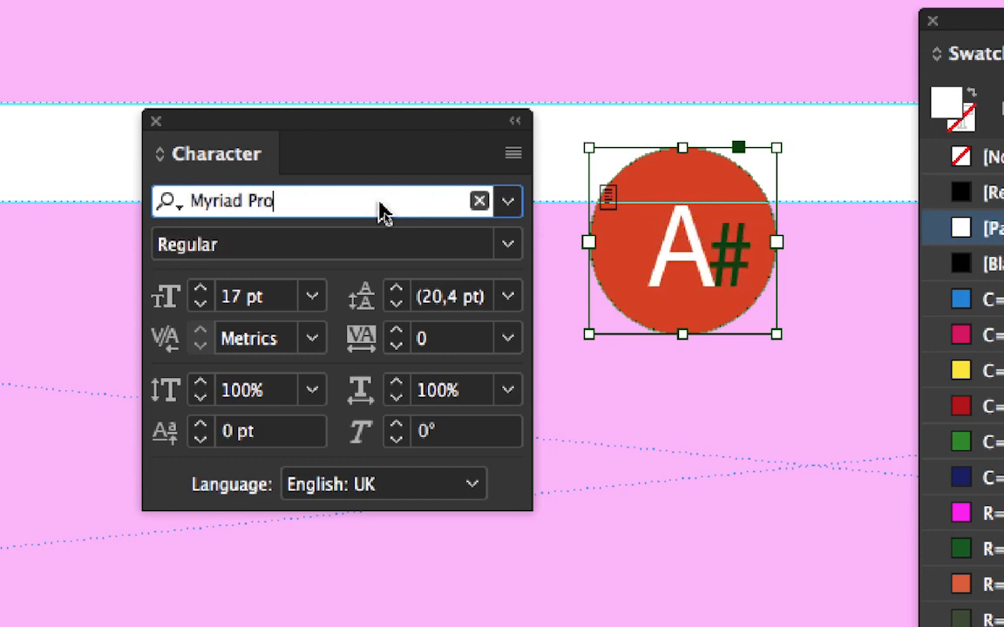
key(Down)
key(Down)
key(Down)
key(Down)
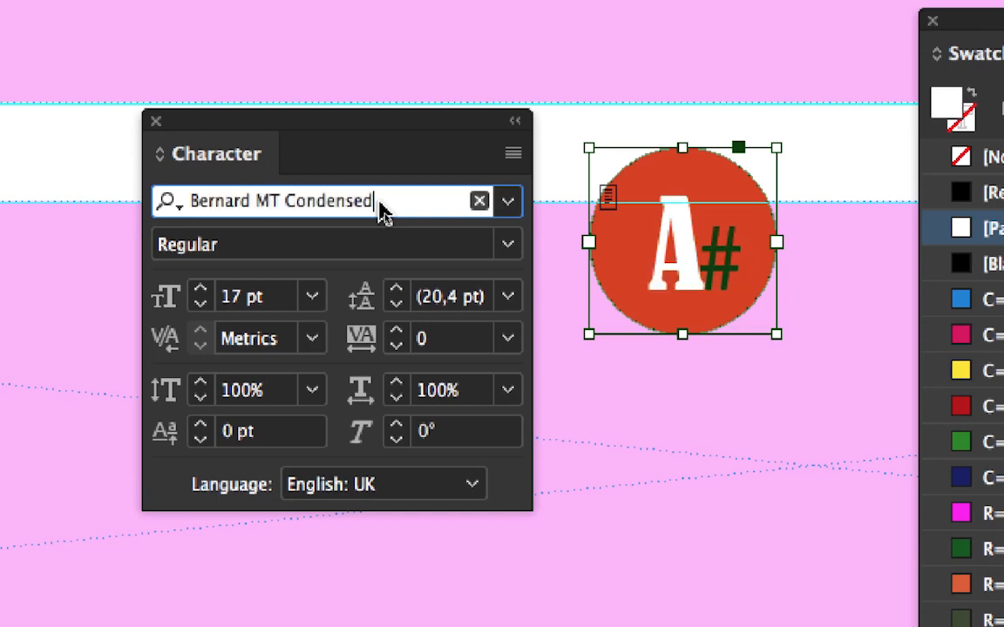
key(Down)
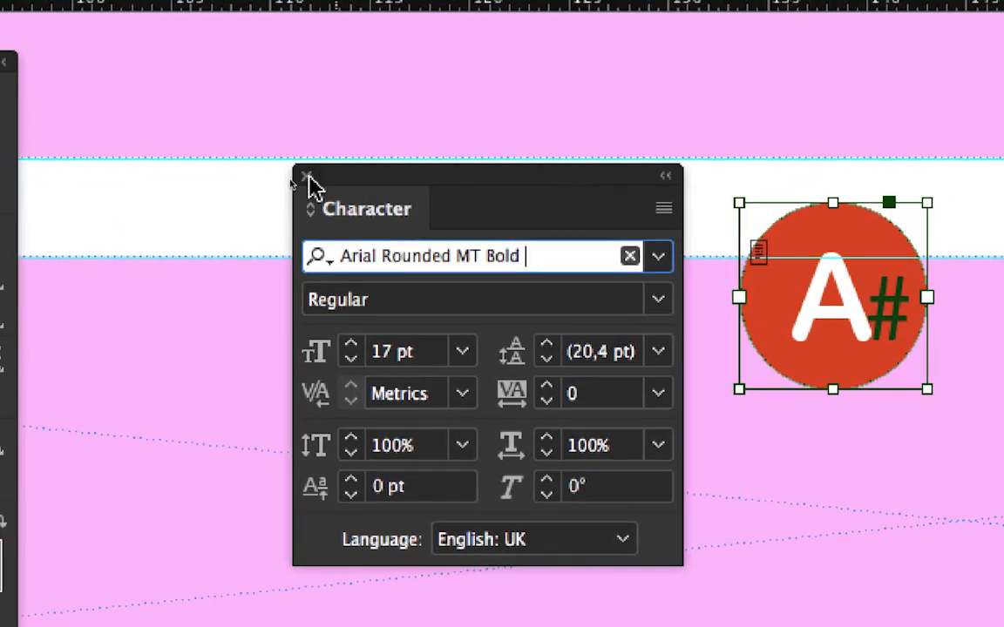
Close the Character panel and save the document under the new name document-41.indd in document-40_Folder
click(307, 177)
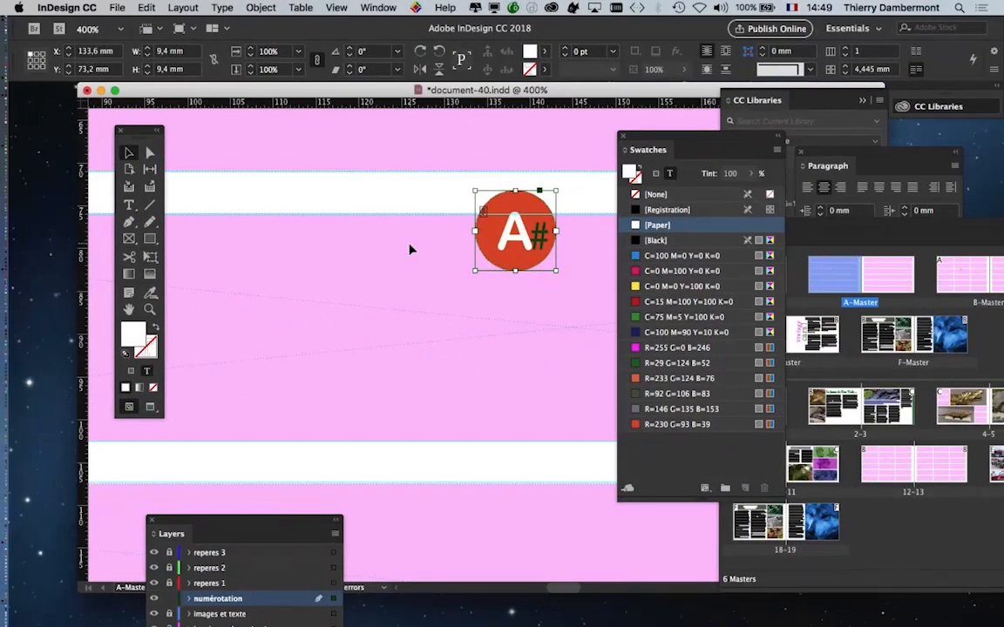
scroll(410, 249, down, 1)
click(117, 8)
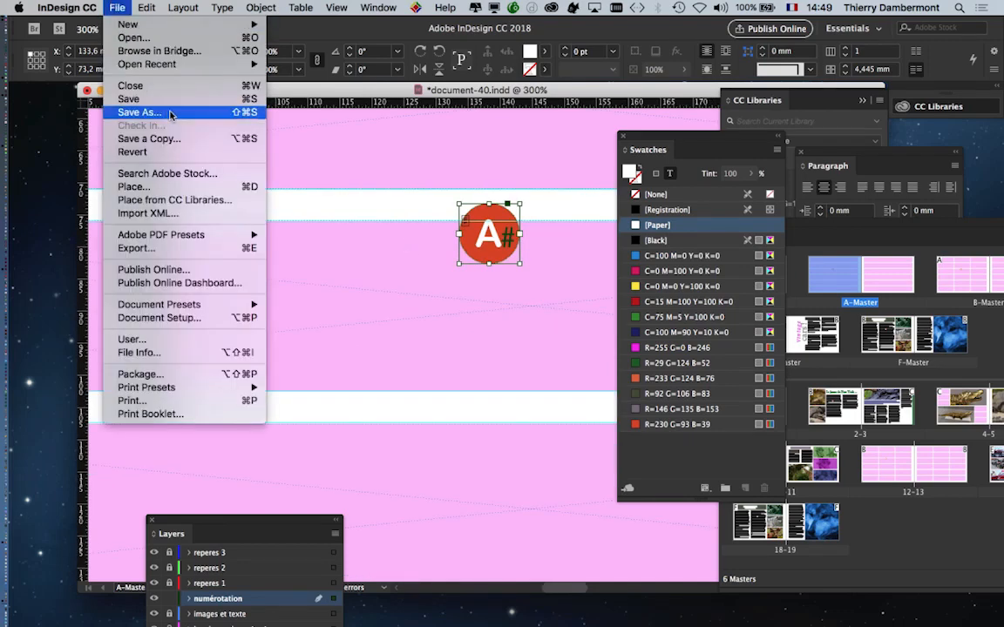
click(170, 112)
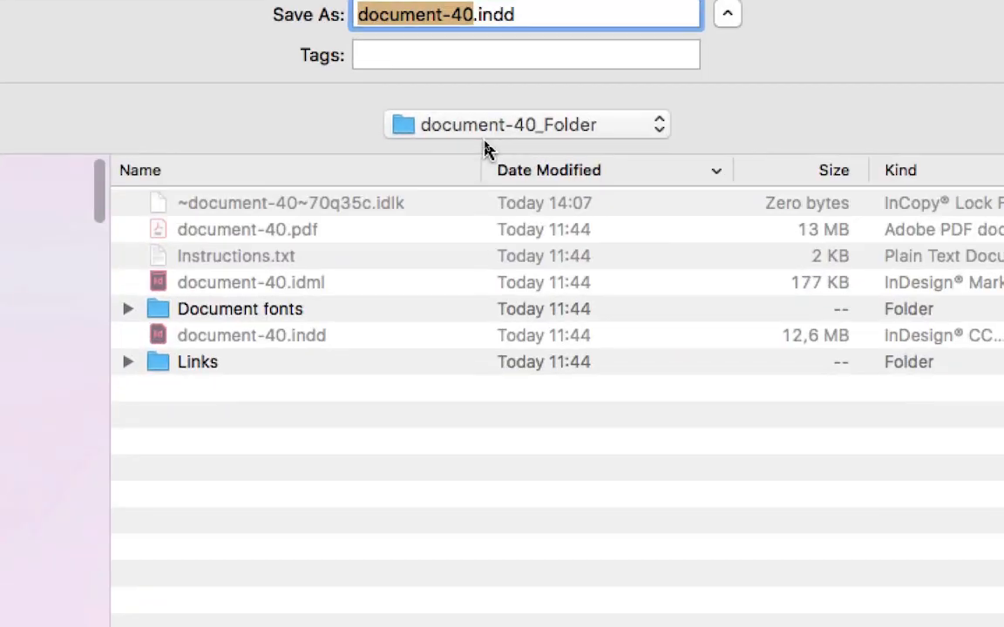
click(486, 138)
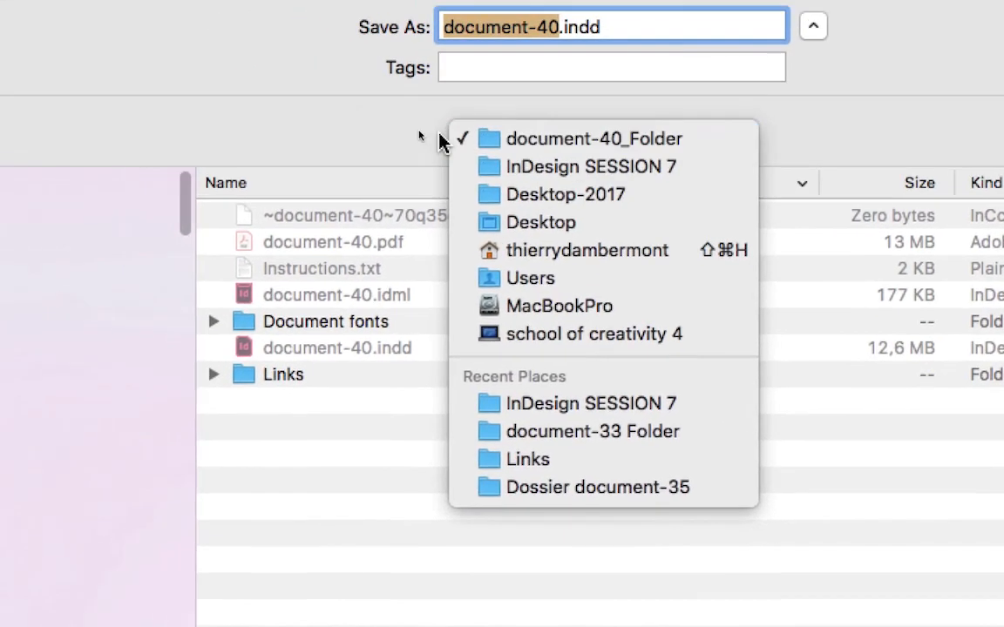
click(282, 148)
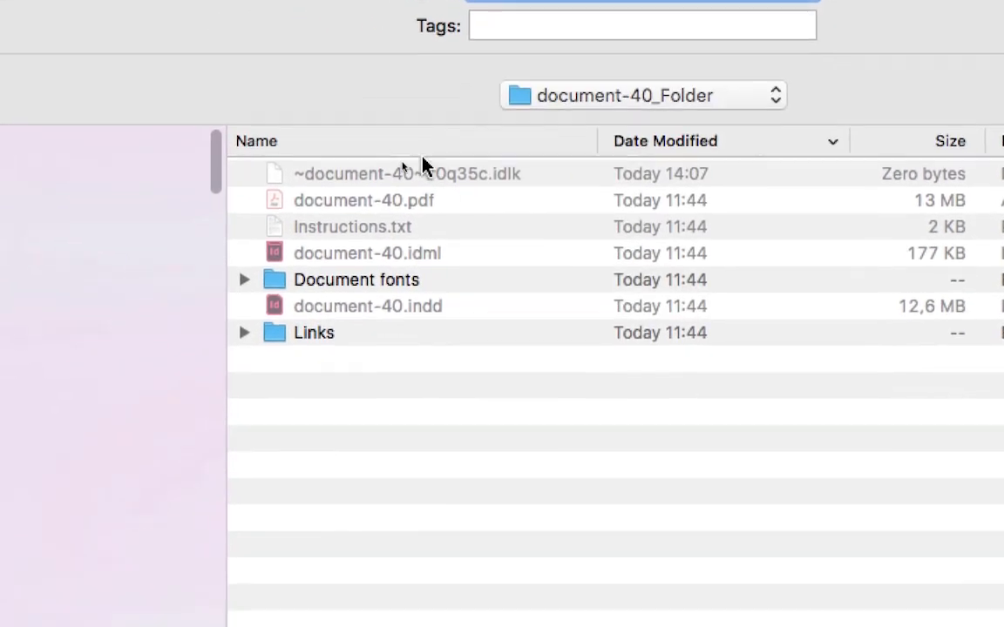
click(570, 18)
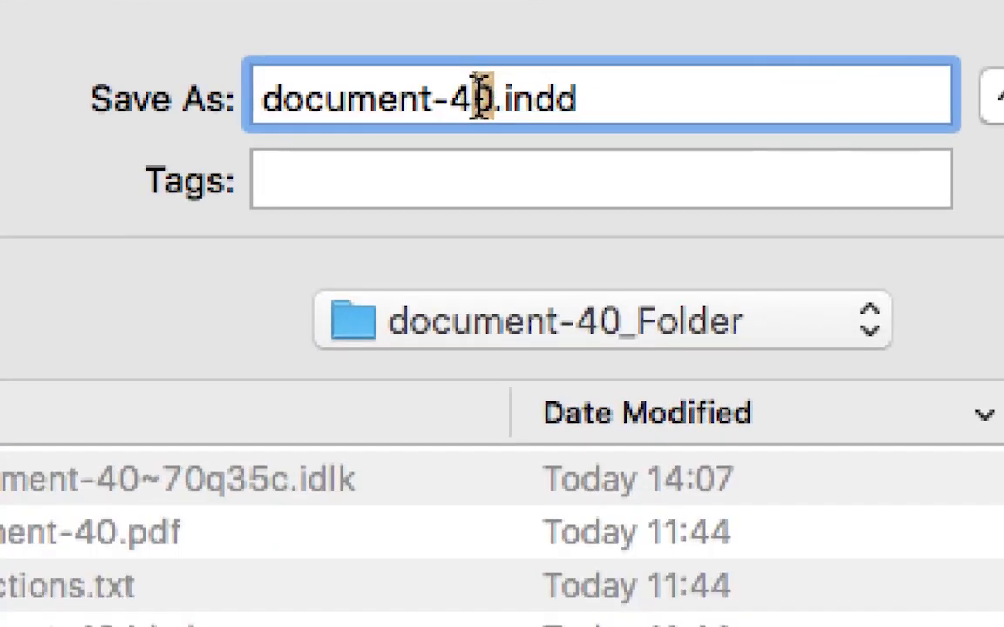
text(1)
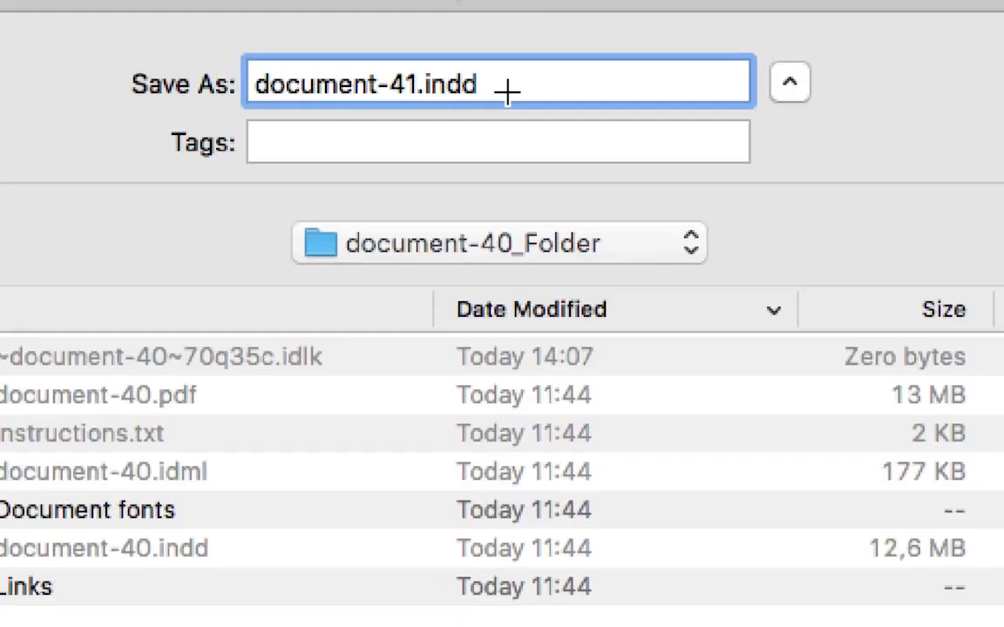
key(Return)
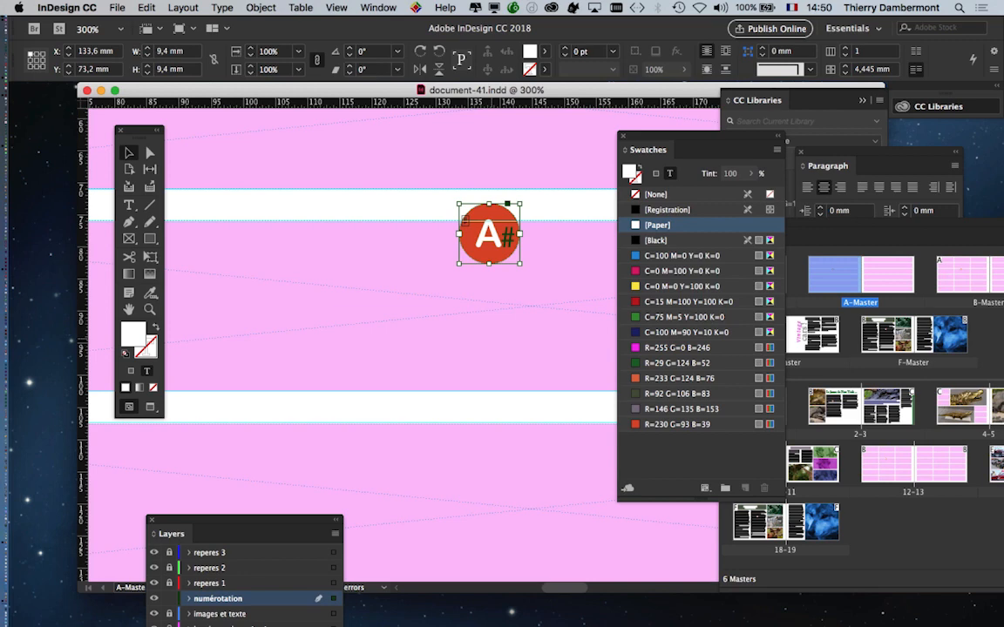
Move the circular page-number frame down into the left page's fifth band, at about X 143.8 mm, Y 145.6 mm
scroll(538, 329, down, 5)
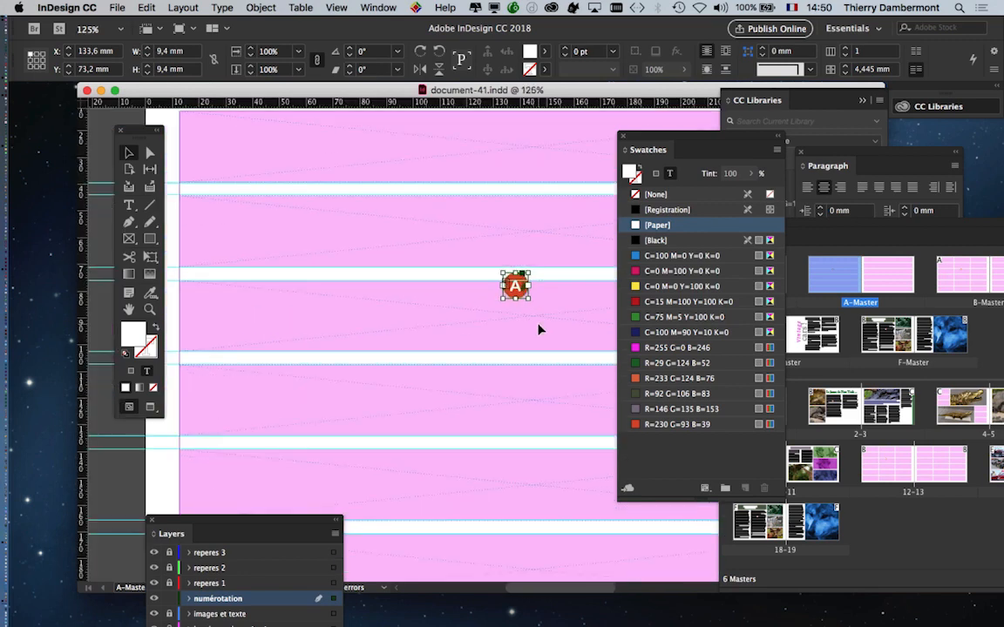
scroll(510, 302, up, 1)
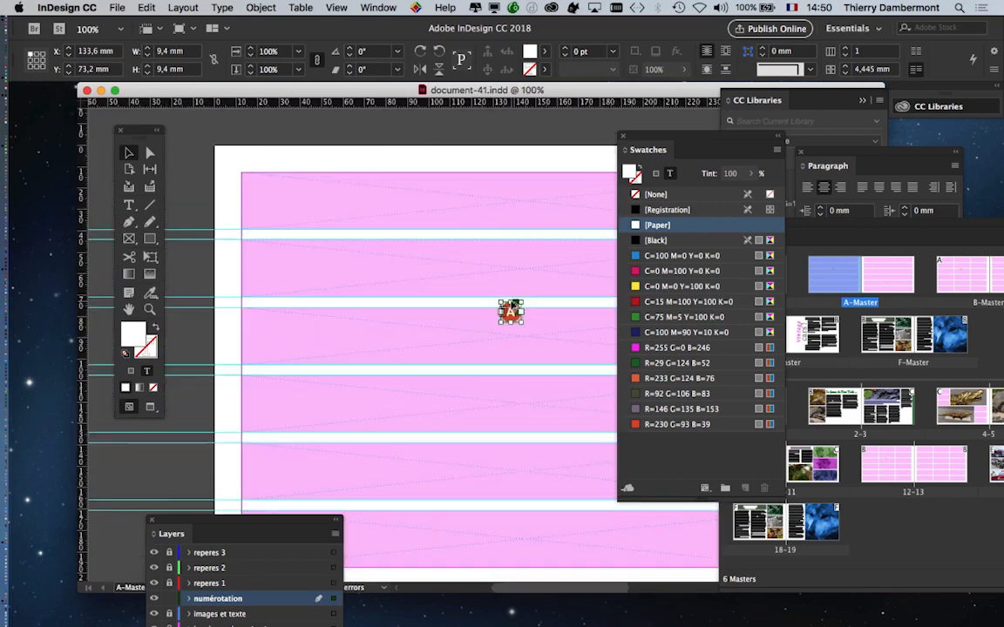
drag(409, 296, 289, 204)
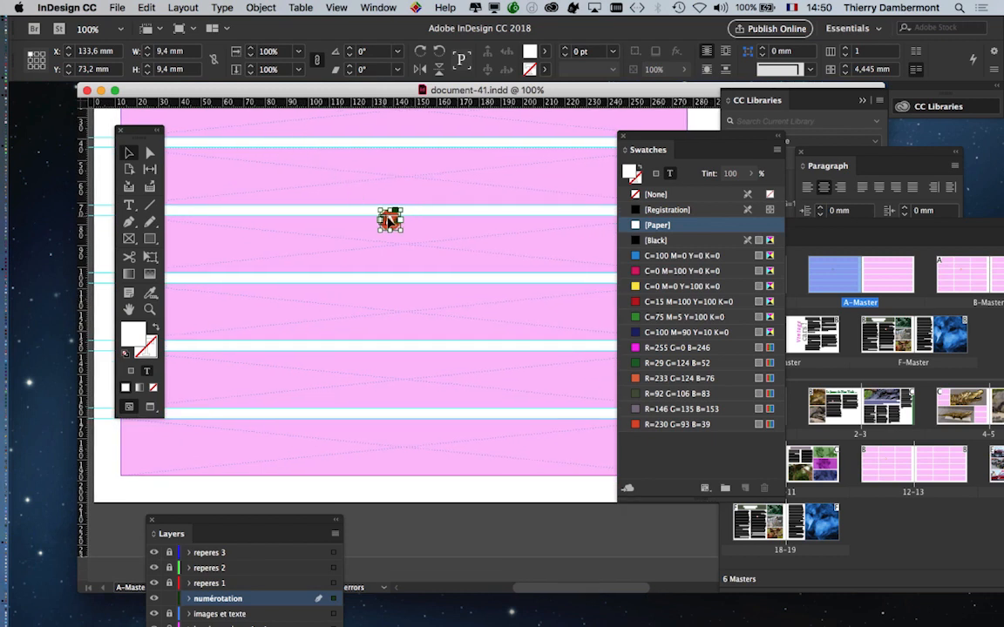
mouse_move(389, 220)
mouse_down()
mouse_move(451, 286)
mouse_move(405, 327)
mouse_move(411, 378)
mouse_up()
key(super+minus)
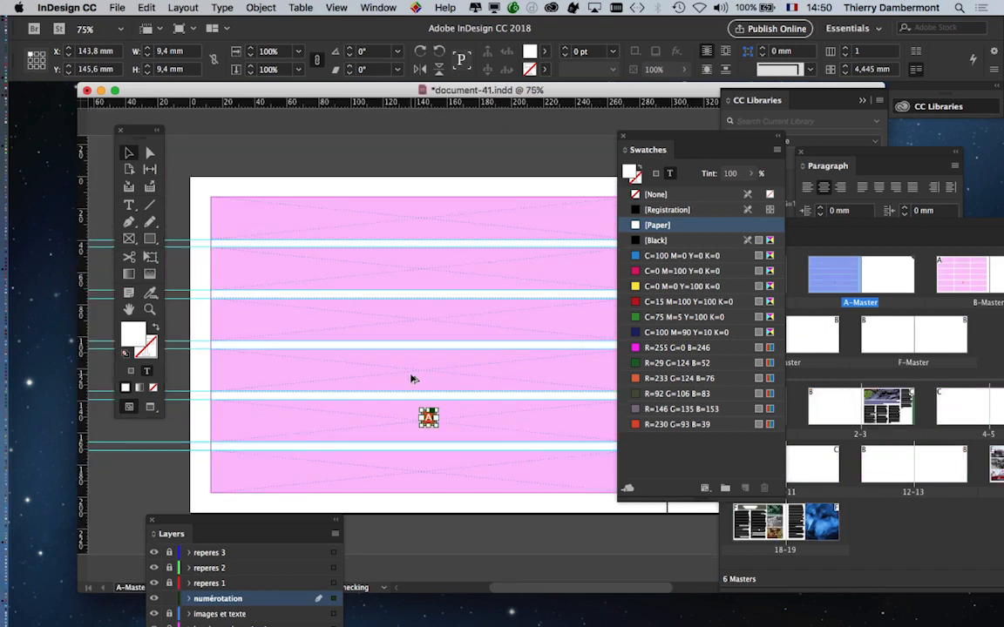
Close the Swatches, CC Libraries, Paragraph, Pages and Layers panels to clear the workspace around the A-Master spread
click(624, 138)
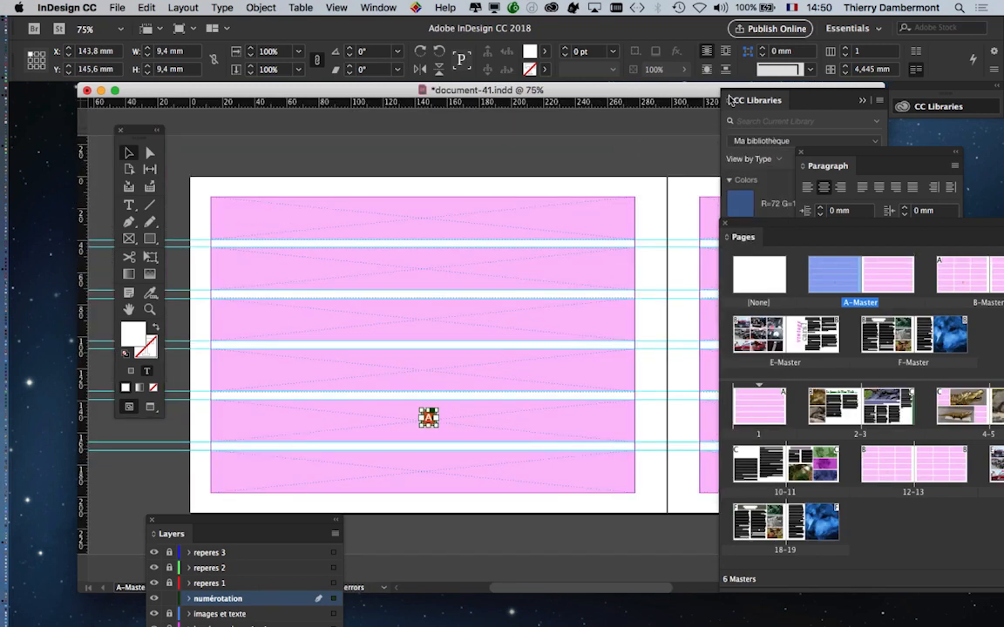
click(877, 101)
click(801, 153)
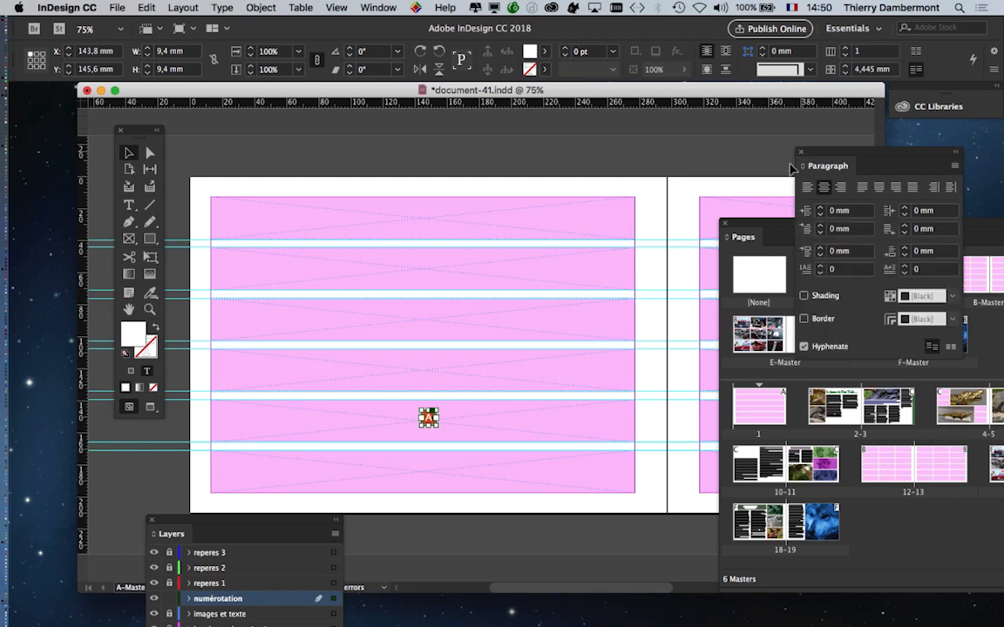
click(724, 224)
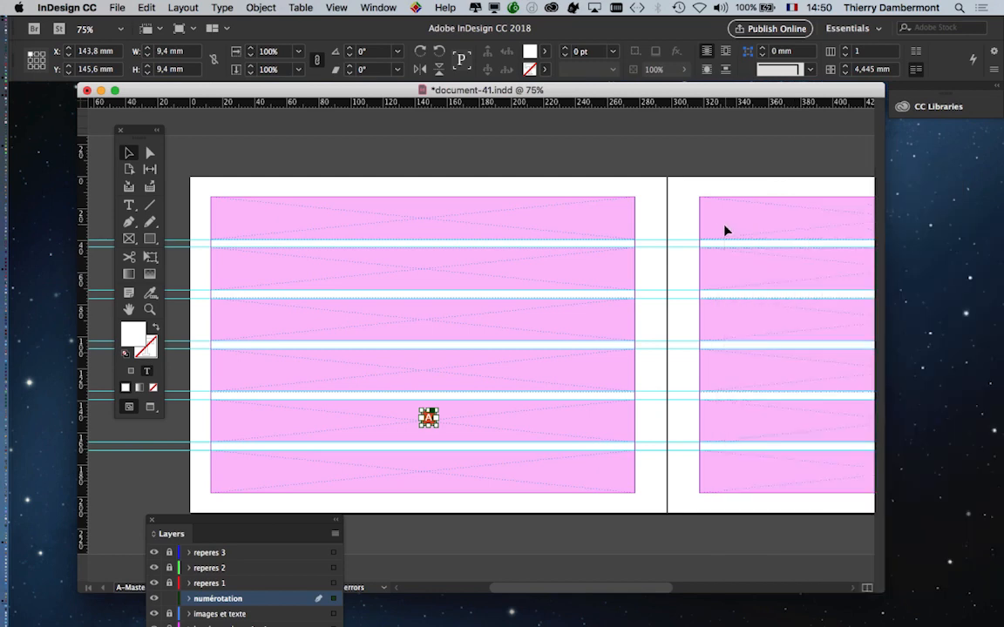
click(154, 520)
Move the circular page-number frame down into the left page's bottom margin, at about X 140.15 mm, Y 200.6 mm
drag(428, 419, 422, 493)
scroll(422, 493, up, 2)
drag(482, 459, 620, 255)
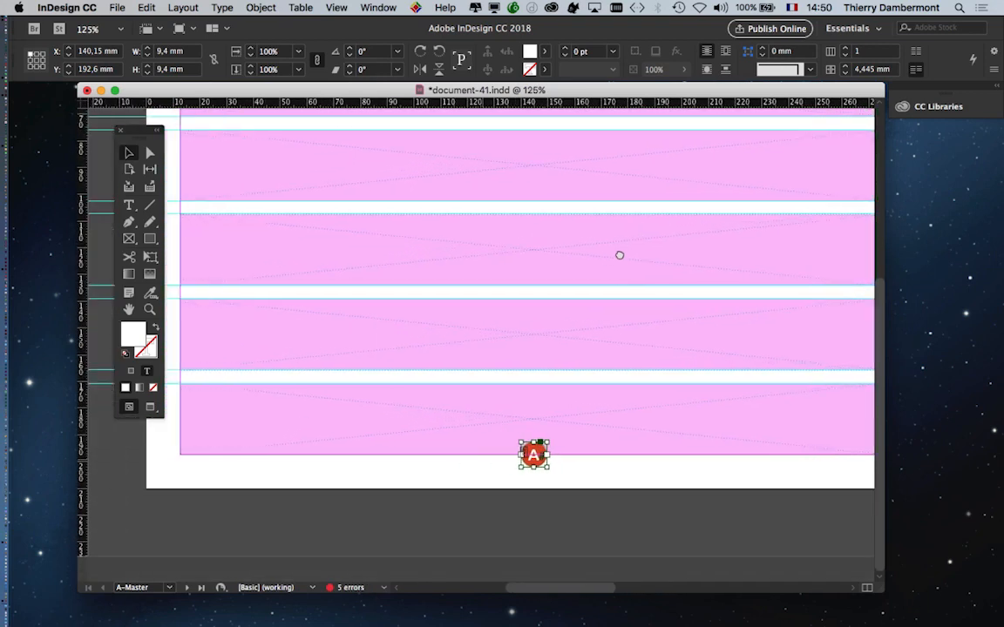
scroll(636, 399, down, 1)
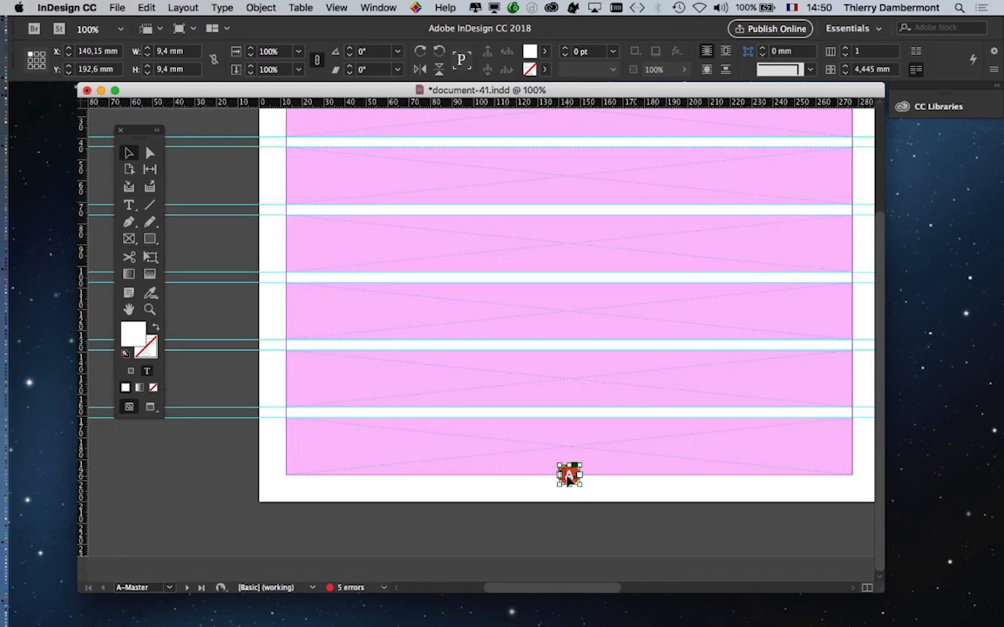
drag(569, 477, 568, 501)
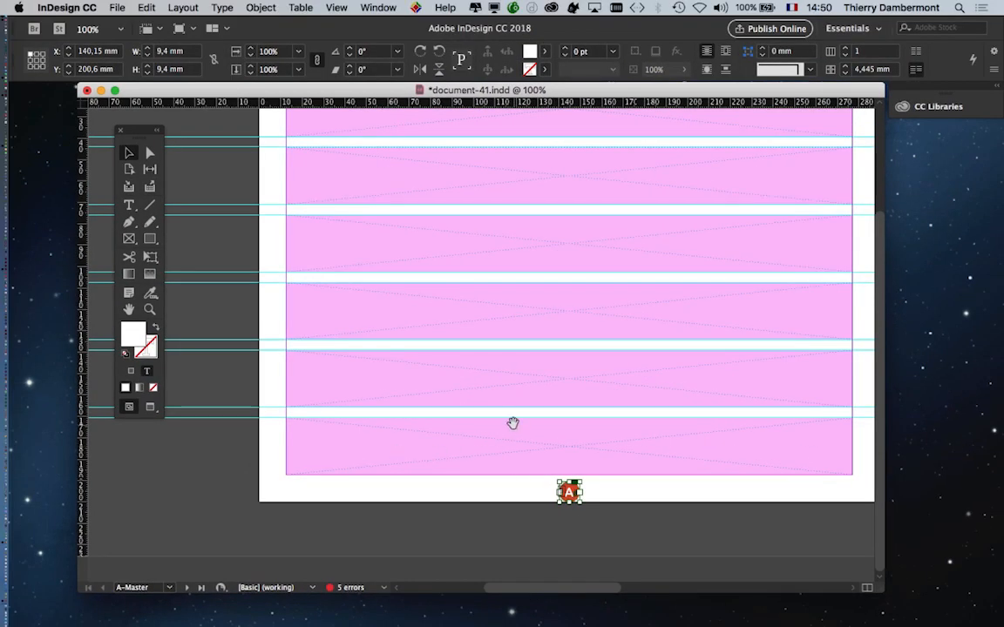
Adjust the circular page-number frame's position within the left page's bottom margin to about X 143.8 mm, Y 199 mm
drag(512, 423, 435, 422)
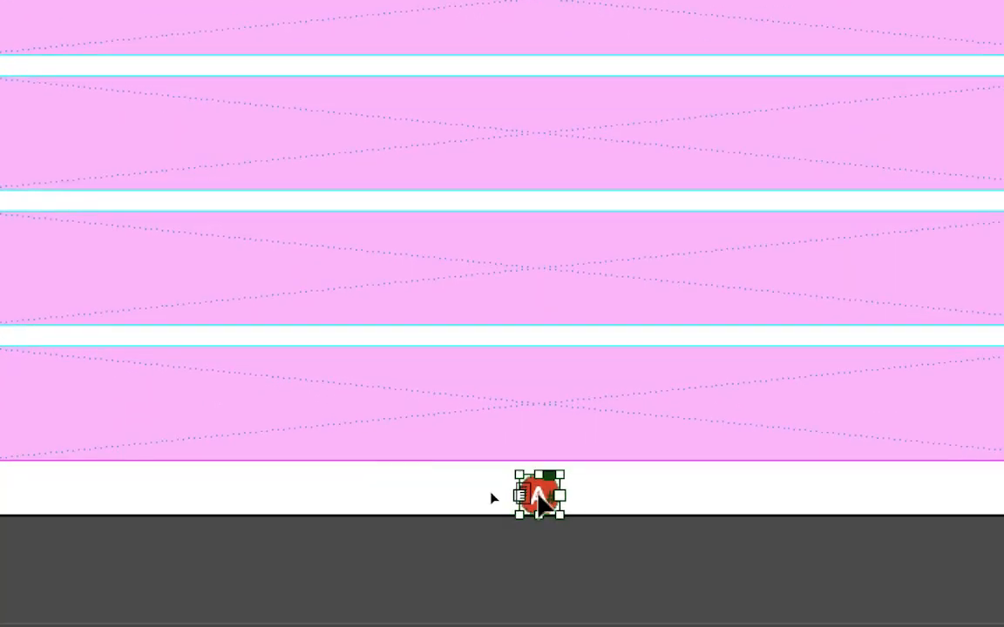
drag(538, 498, 498, 494)
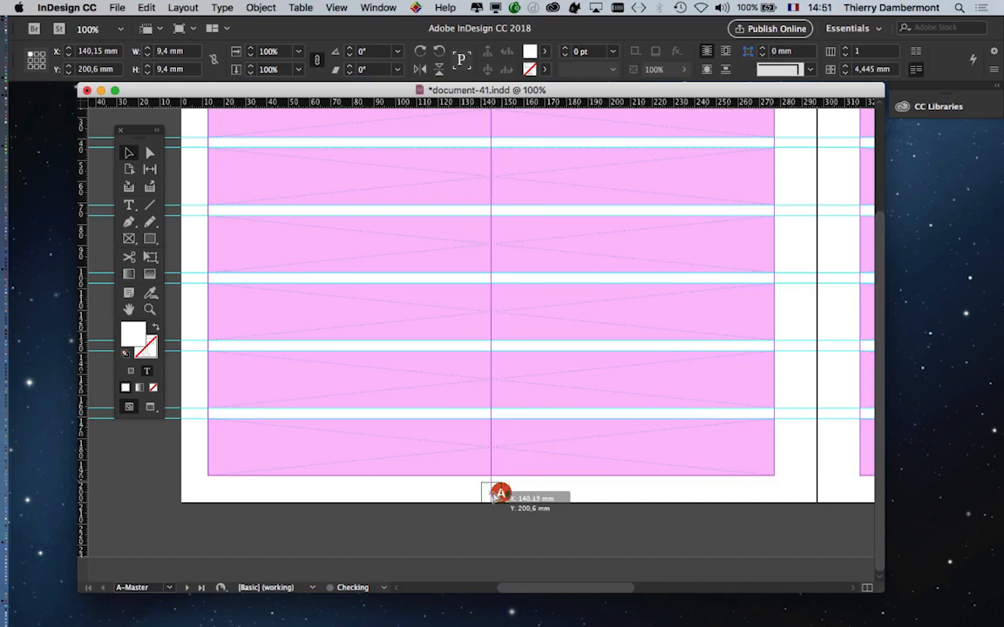
drag(494, 494, 500, 493)
Examine the page-number frame's placement up close and across the whole A-Master spread, and deselect the frame
key(super+plus)
key(super+plus)
key(super+plus)
key(super+plus)
key(super+plus)
key(super+plus)
key(super+plus)
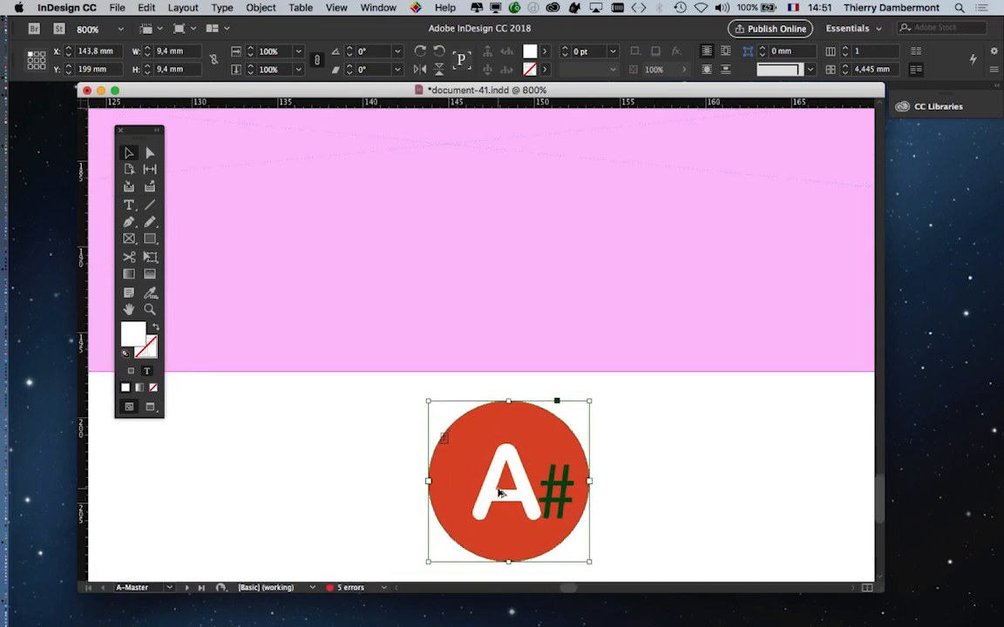
key(super+plus)
key(super+plus)
key(super+minus)
key(super+minus)
key(super+minus)
key(super+minus)
key(super+minus)
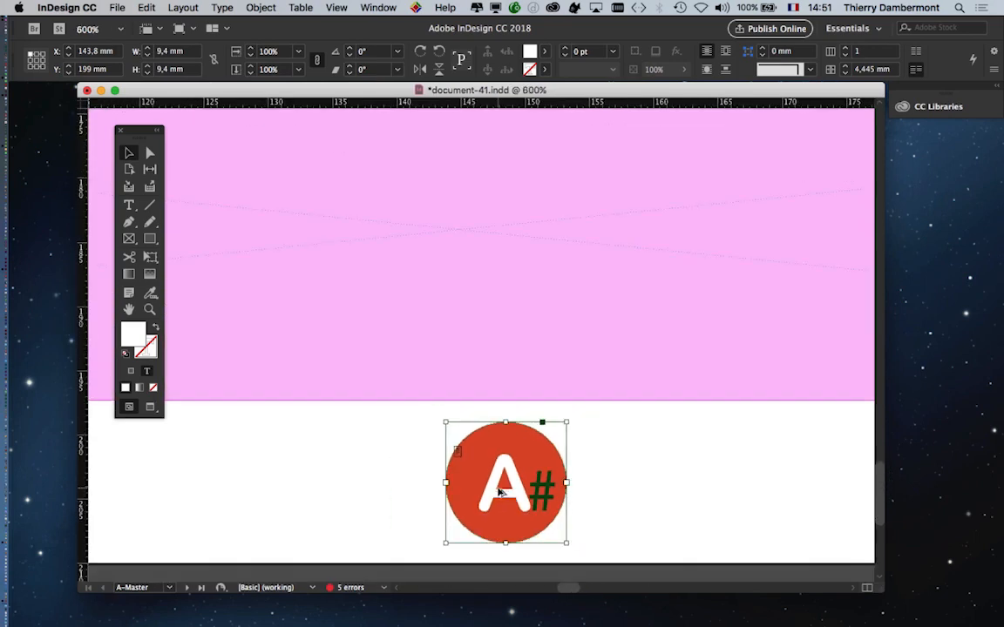
key(super+minus)
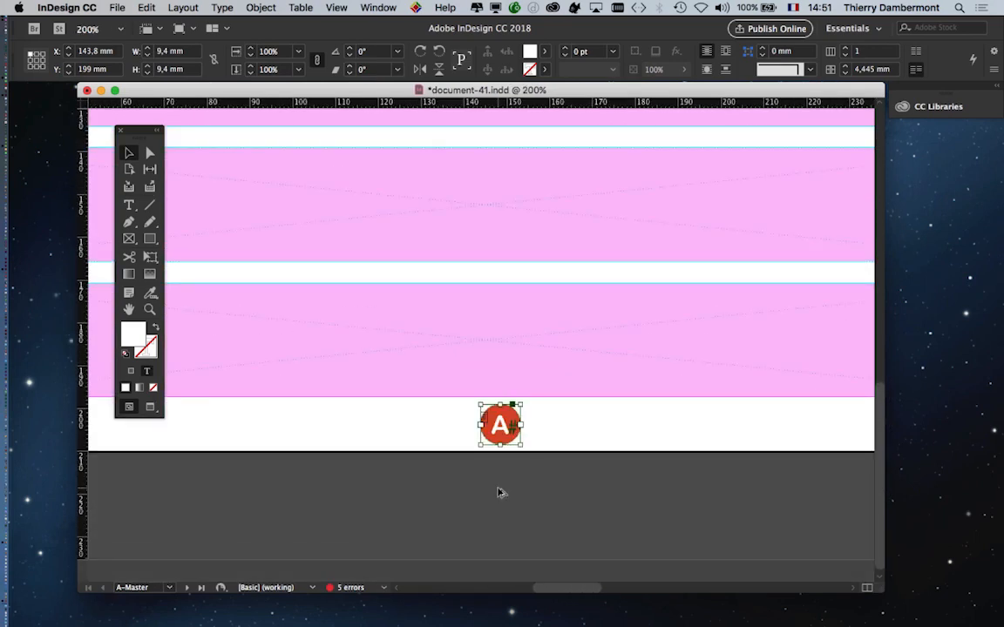
key(super+minus)
key(super+minus)
key(super+minus)
key(super+minus)
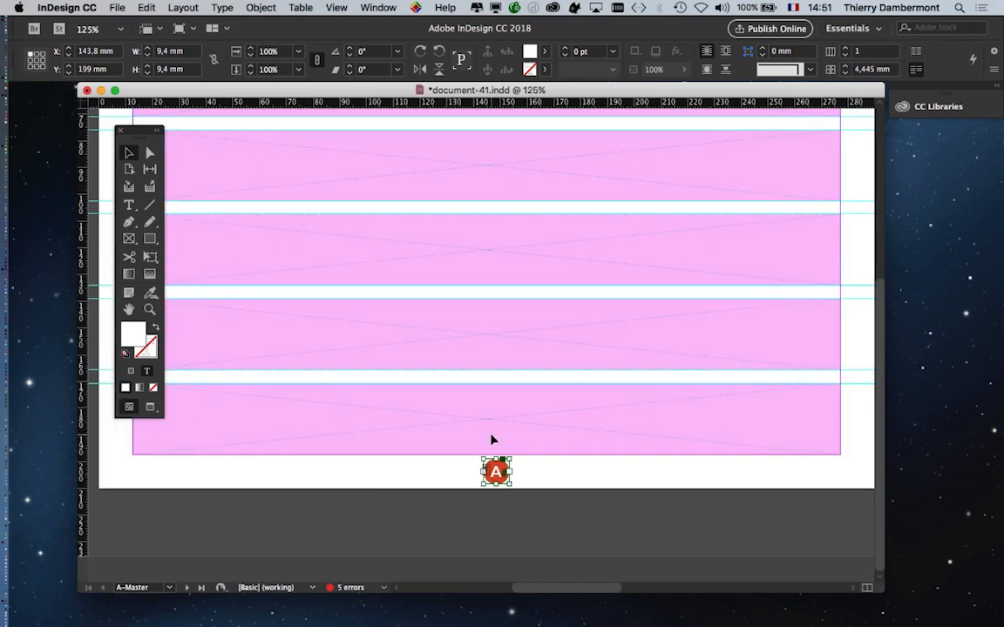
scroll(399, 298, right, 5)
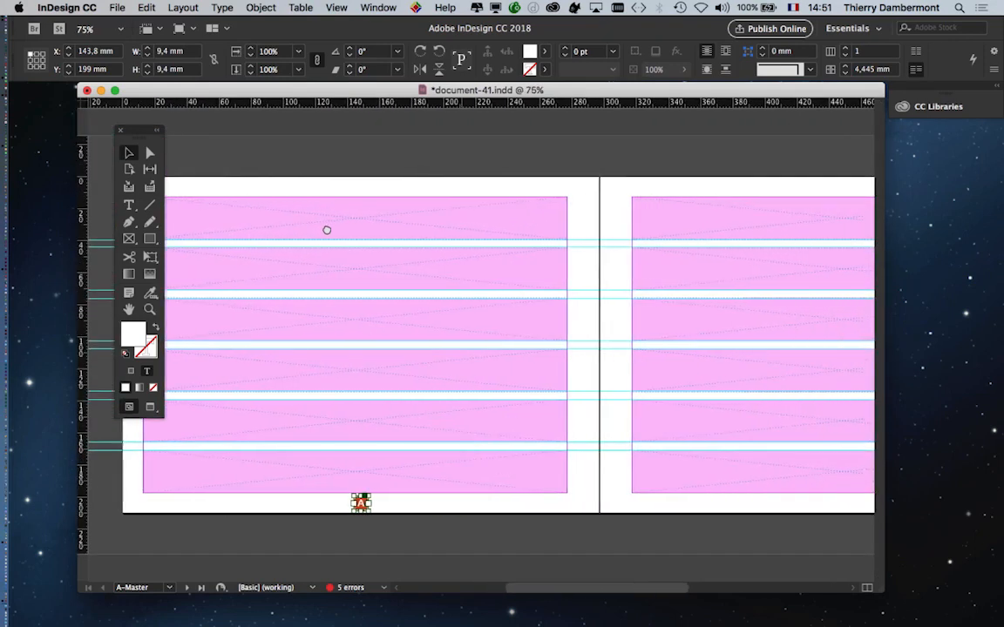
key(super+minus)
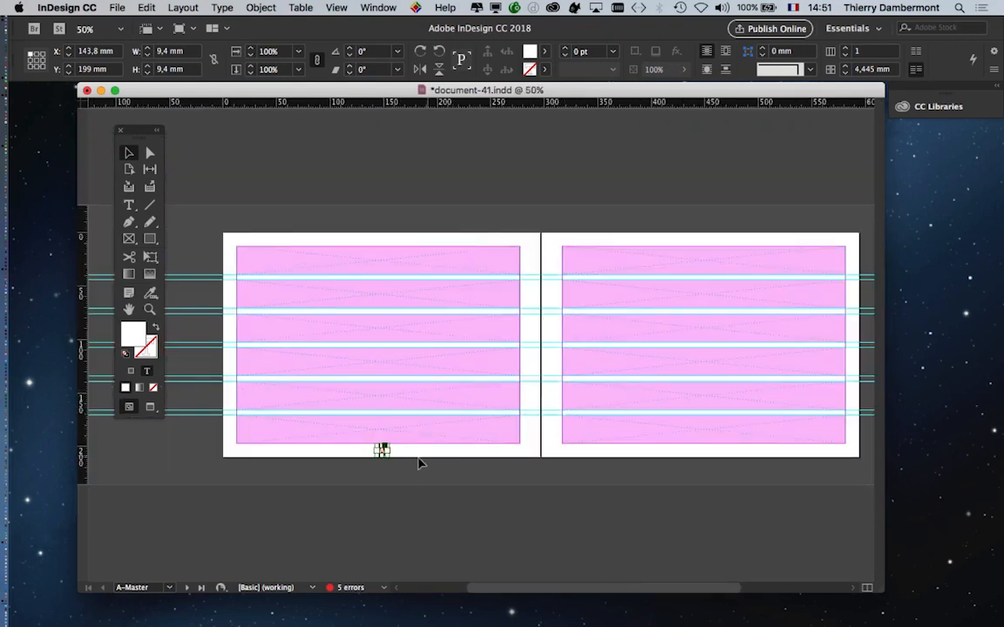
click(402, 463)
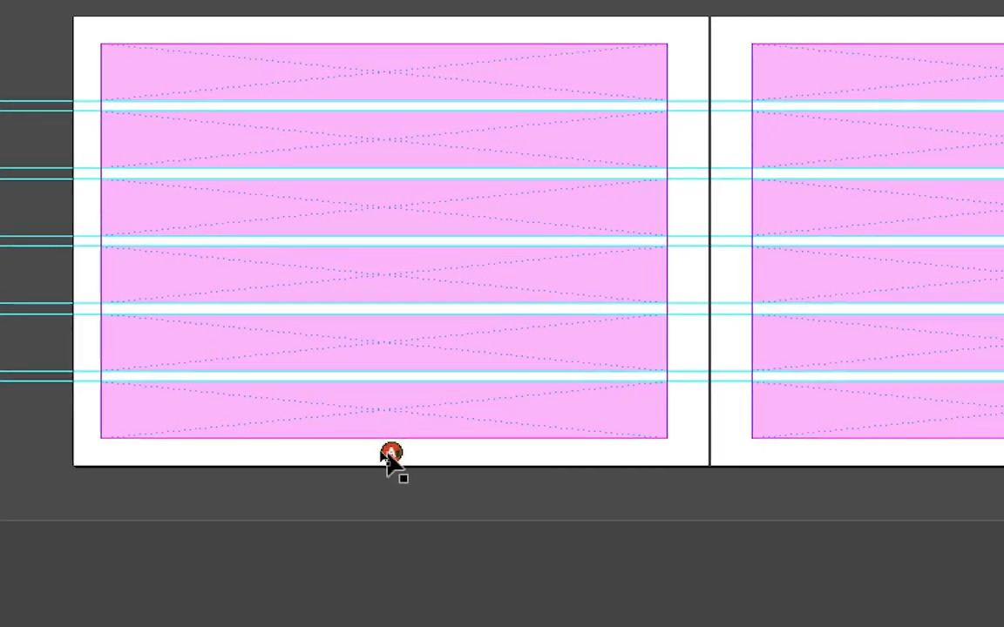
Duplicate the circular page-number frame from the left page into the right page's bottom margin, at about X 438 mm, Y 199 mm
click(388, 455)
key(super+equal)
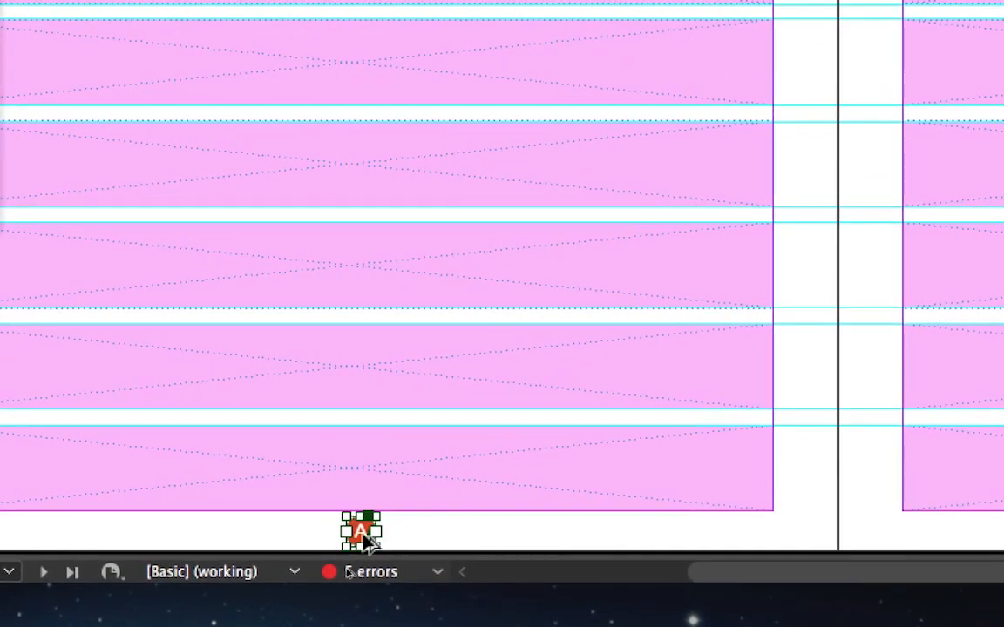
drag(366, 537, 844, 508)
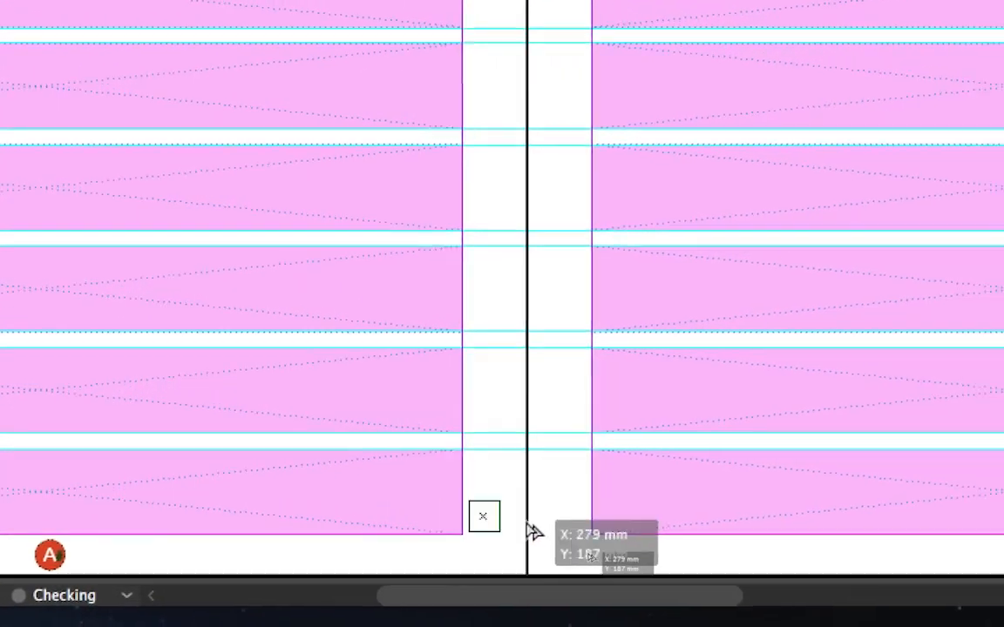
mouse_move(533, 532)
mouse_down()
mouse_move(574, 538)
mouse_move(377, 542)
mouse_move(691, 542)
mouse_move(533, 441)
mouse_move(508, 406)
mouse_up()
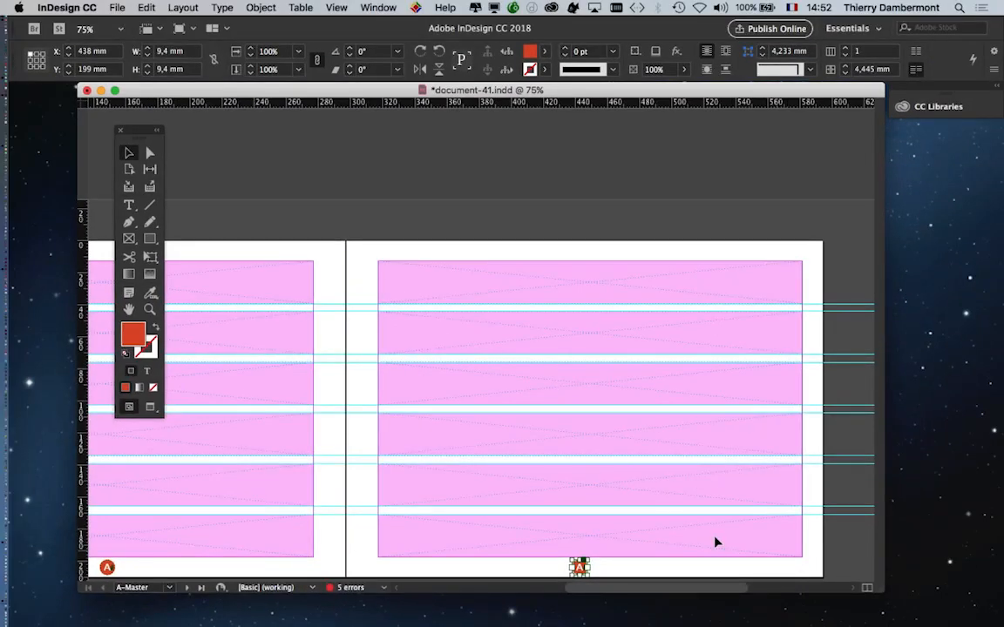
Move the right page's page-number frame along the bottom margin to about X 449.15 mm, Y 199 mm
key(super+equal)
drag(619, 343, 610, 286)
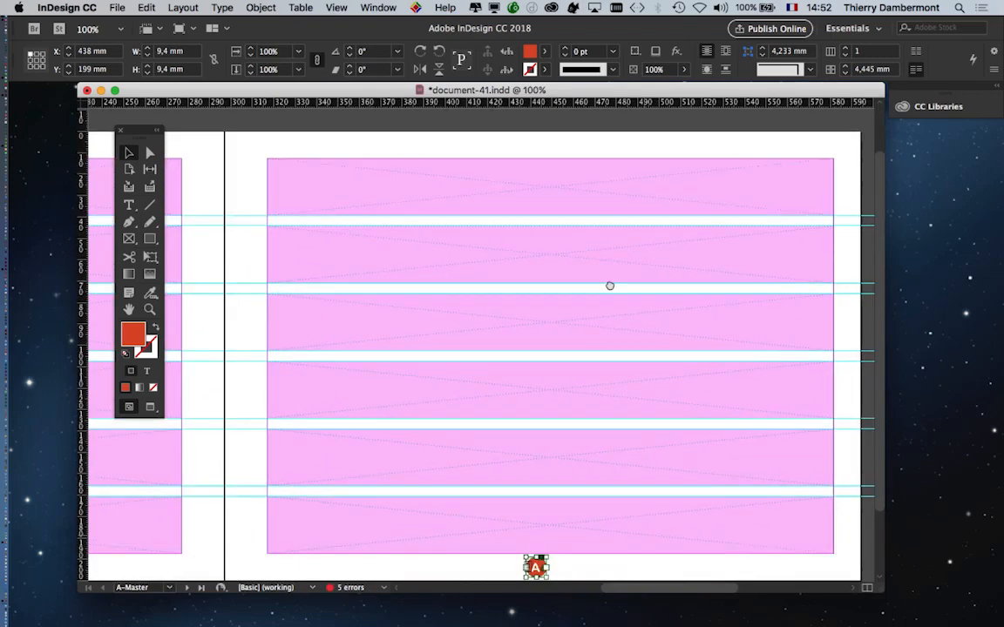
scroll(610, 286, down, 3)
key(super+equal)
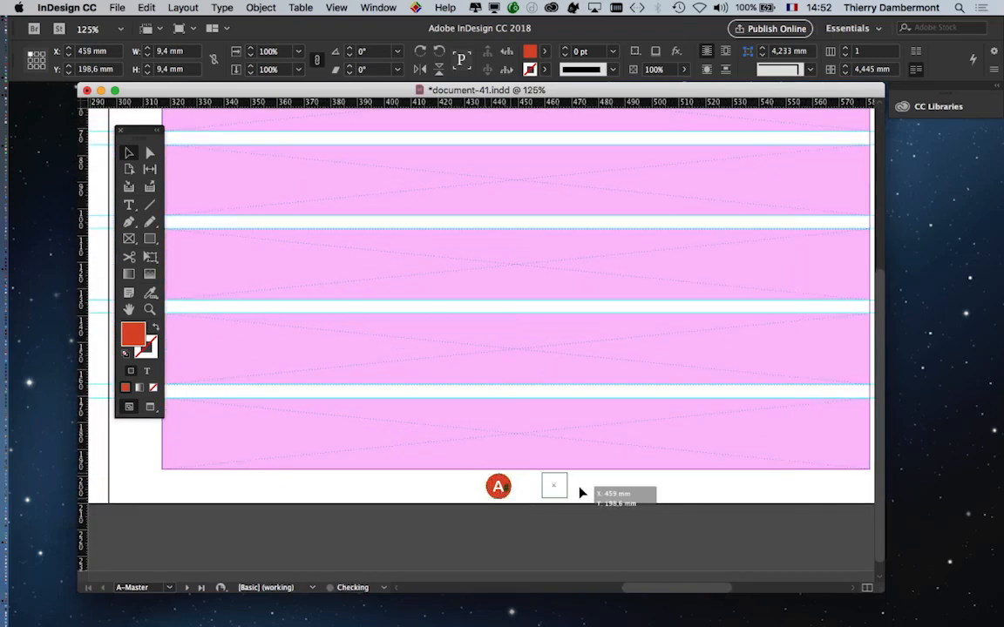
mouse_move(540, 493)
mouse_down()
mouse_move(521, 489)
mouse_move(608, 489)
mouse_move(522, 494)
mouse_move(528, 489)
mouse_up()
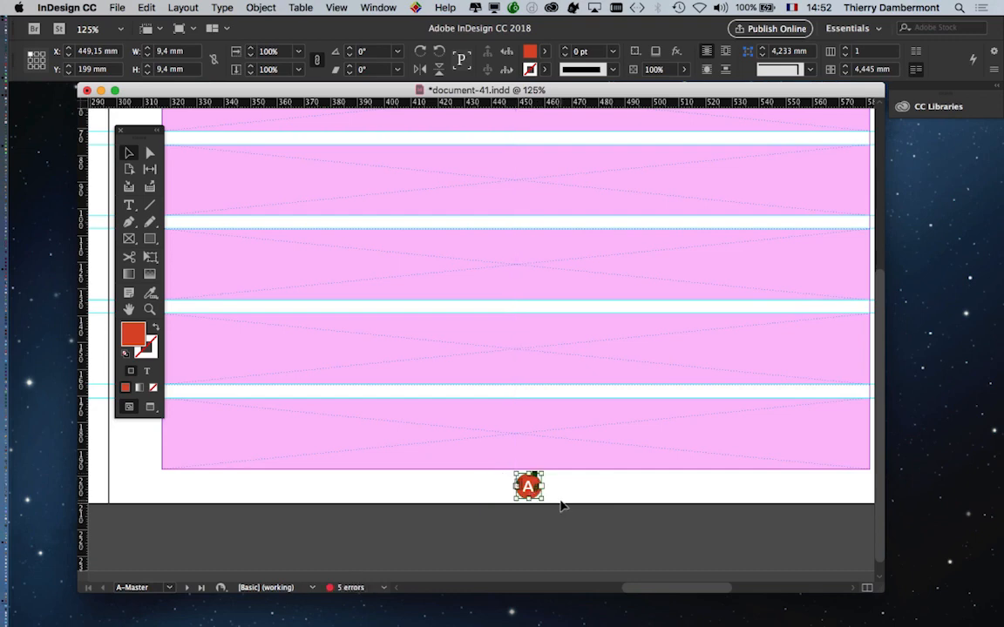
Move the left page's page-number frame to about X 139.1 mm, Y 199 mm, and set the transform reference point to its centre
scroll(459, 433, left, 10)
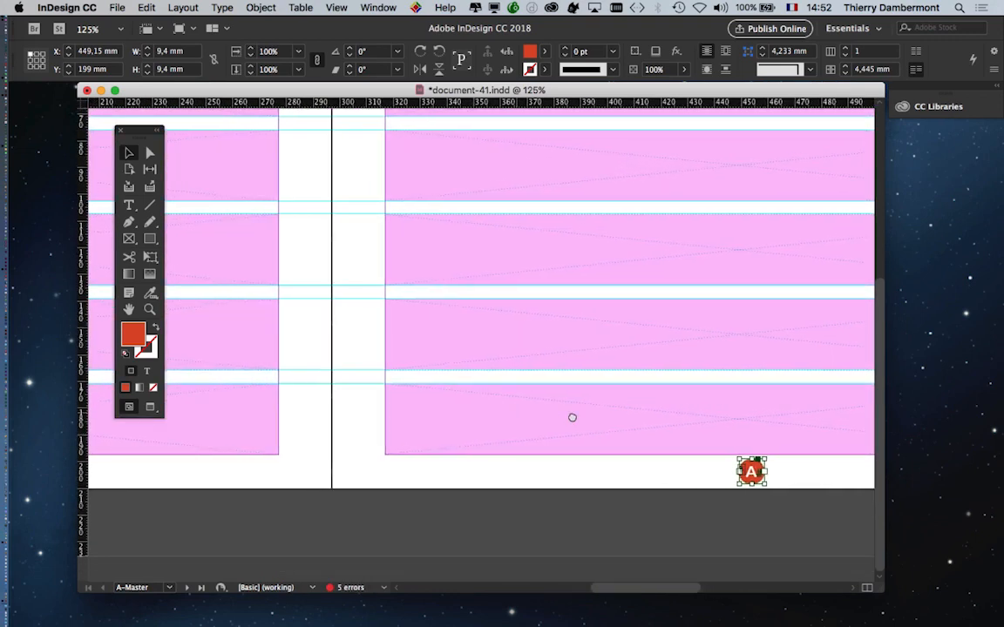
scroll(347, 415, left, 7)
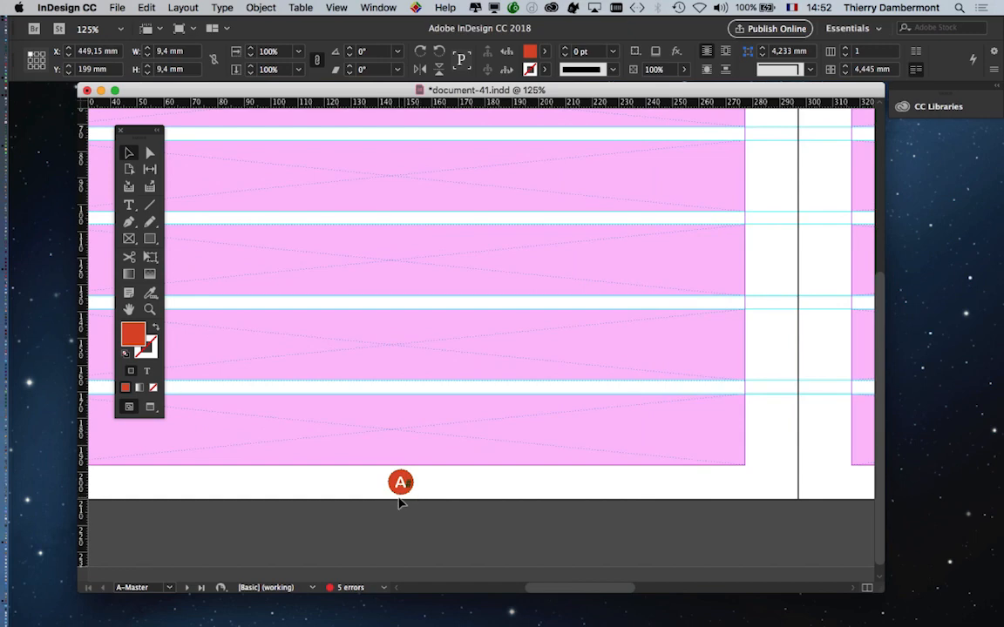
scroll(400, 502, up, 5)
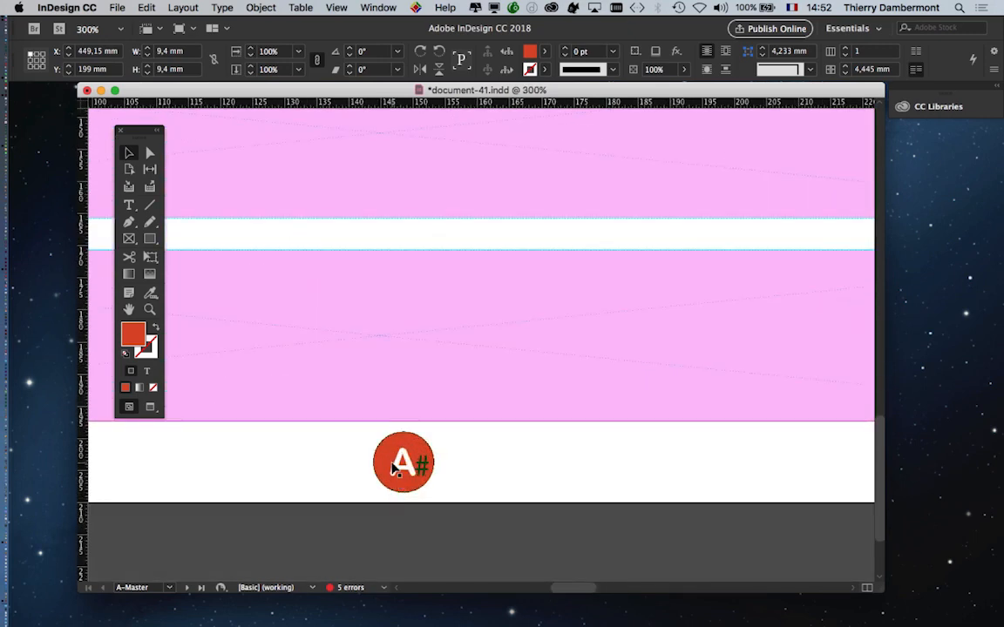
click(394, 469)
scroll(394, 468, up, 5)
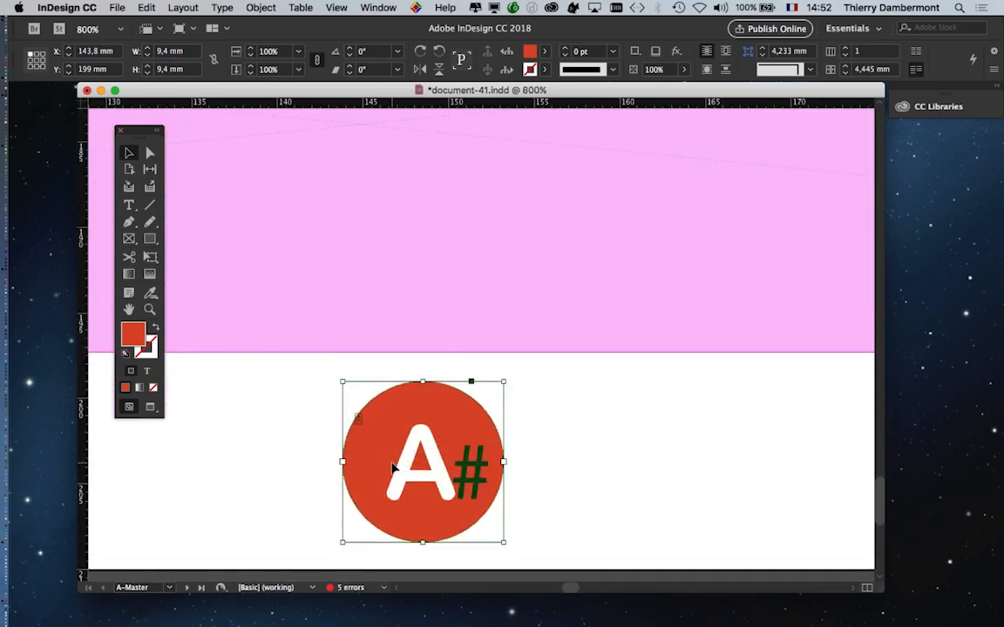
scroll(402, 452, down, 3)
scroll(402, 452, left, 2)
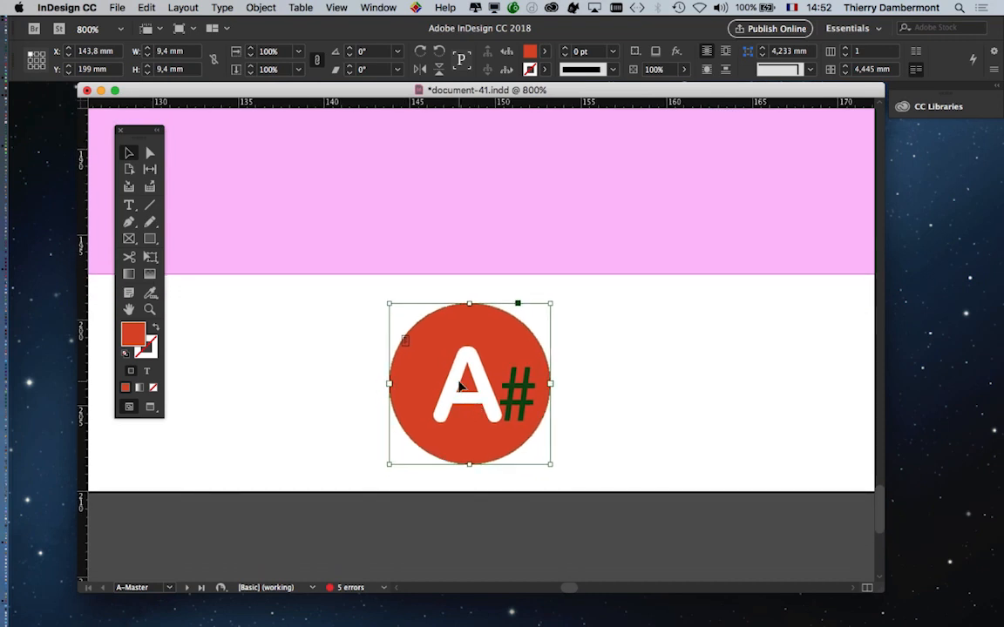
drag(481, 377, 386, 370)
key(super+minus)
key(super+minus)
key(super+minus)
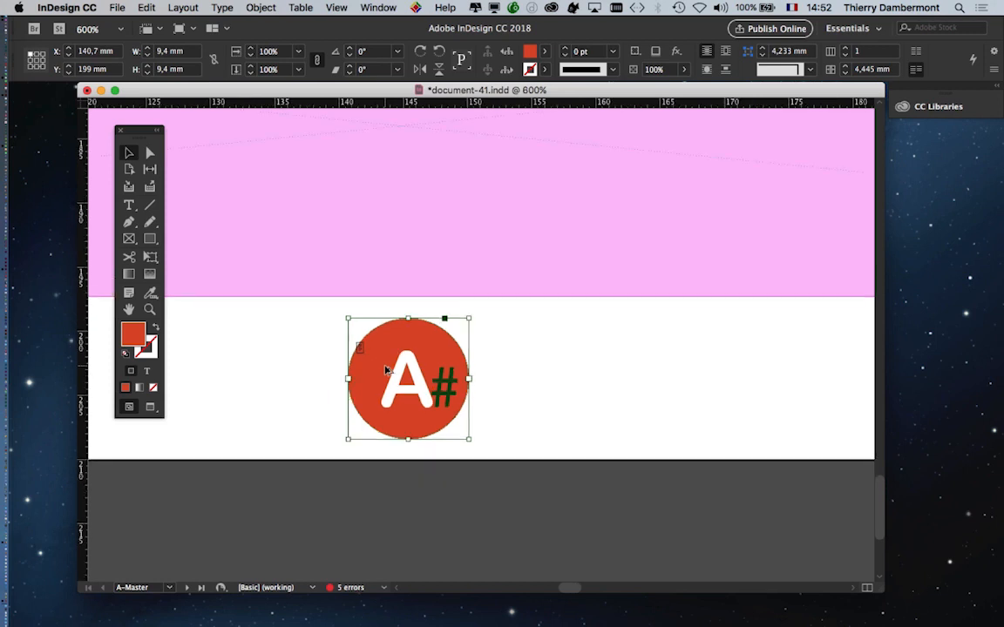
click(497, 431)
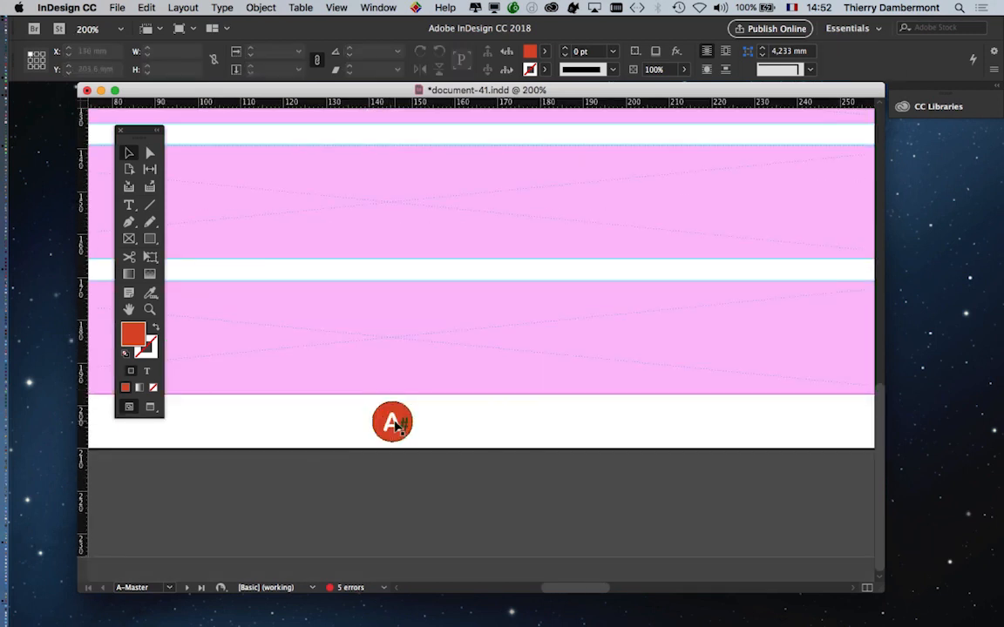
mouse_move(390, 422)
mouse_down()
mouse_move(438, 426)
mouse_move(365, 421)
mouse_move(388, 427)
mouse_up()
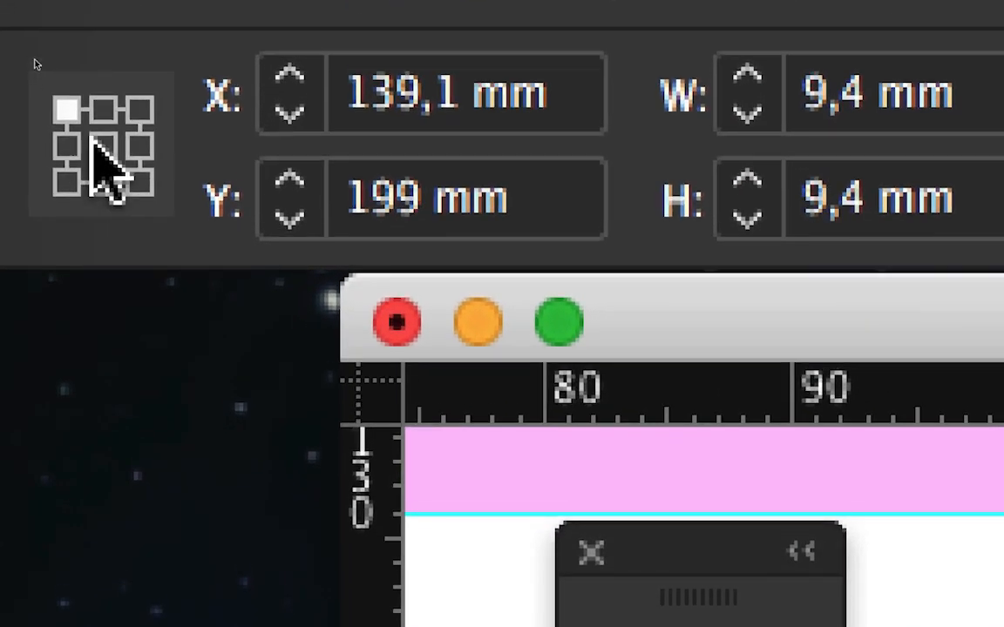
click(103, 145)
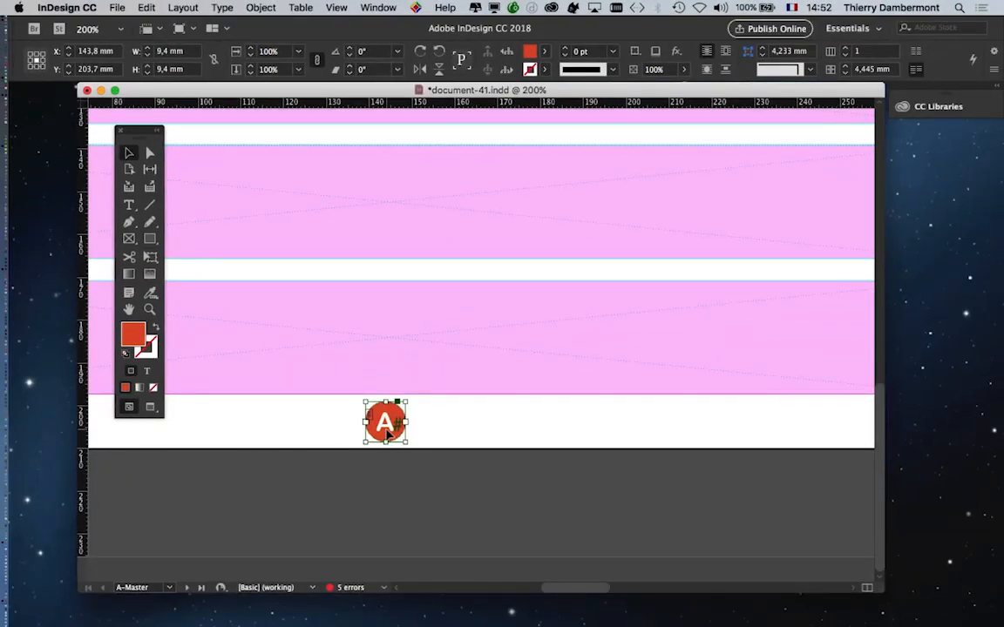
Try the left page-number frame at the page's true centre, about X 148.5 mm, and return it to about X 143.8 mm
drag(389, 429, 409, 419)
key(super+minus)
key(super+minus)
key(super+minus)
key(super+minus)
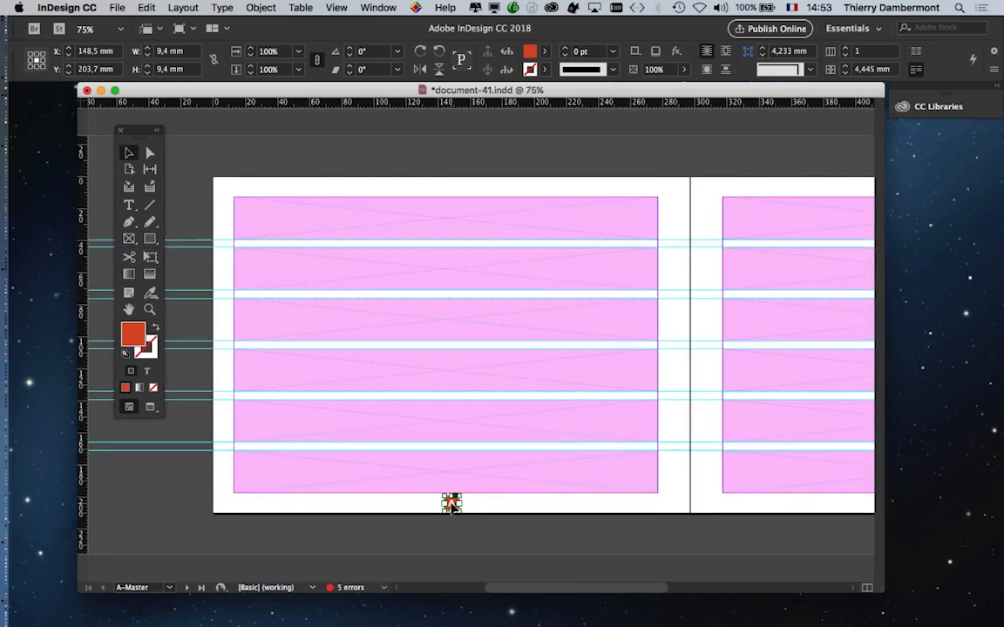
drag(448, 507, 440, 507)
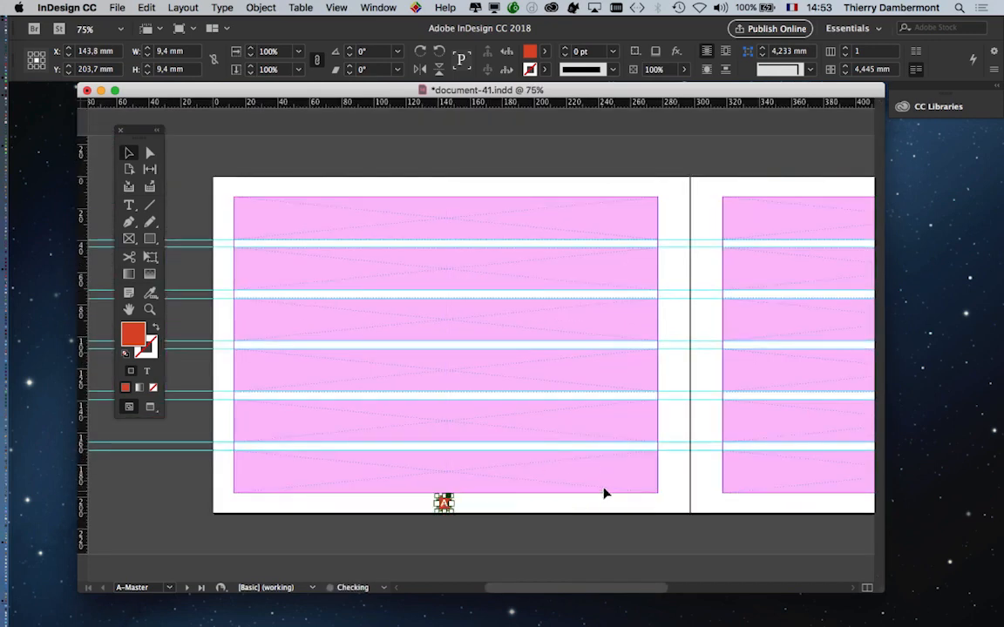
Shift the right page's page-number frame slightly left to centre it beneath the margin area, and deselect it
drag(603, 493, 326, 349)
drag(596, 487, 372, 441)
drag(459, 508, 451, 507)
click(490, 527)
Examine the placement of both page-number frames across the A-Master spread
scroll(540, 496, left, 6)
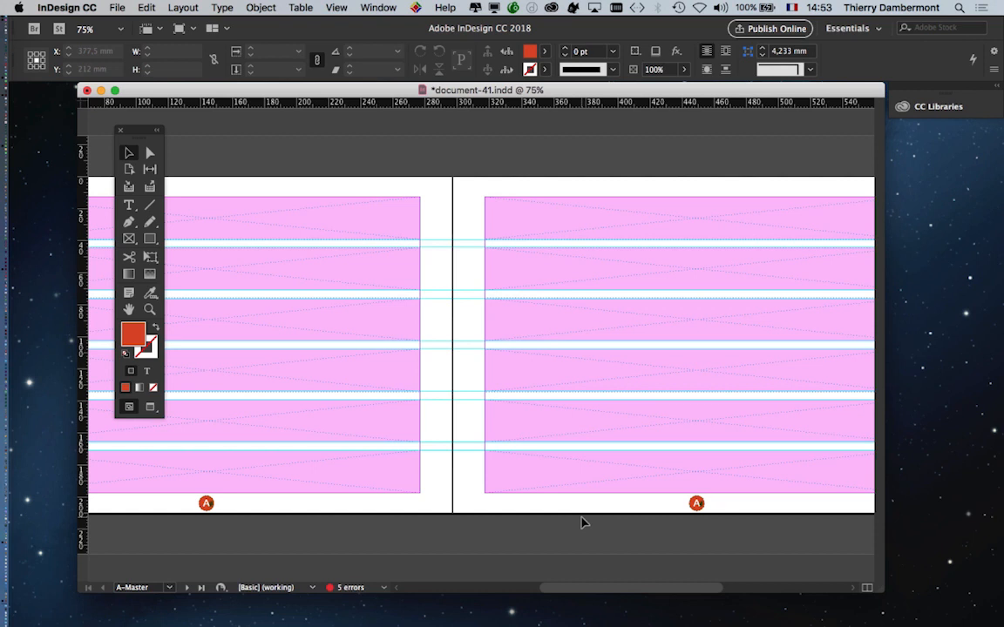
key(super+minus)
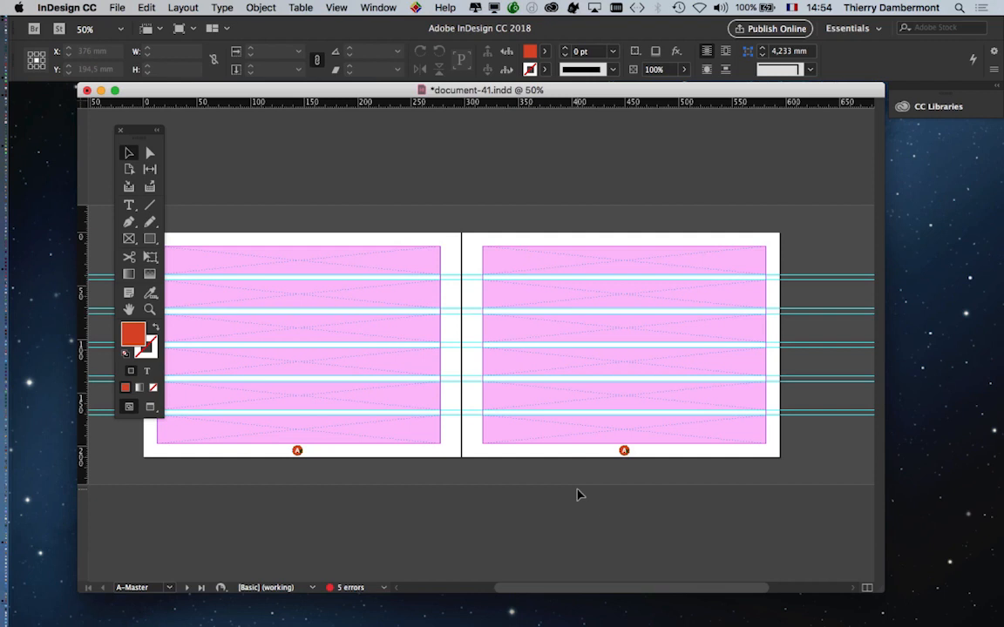
key(super+equal)
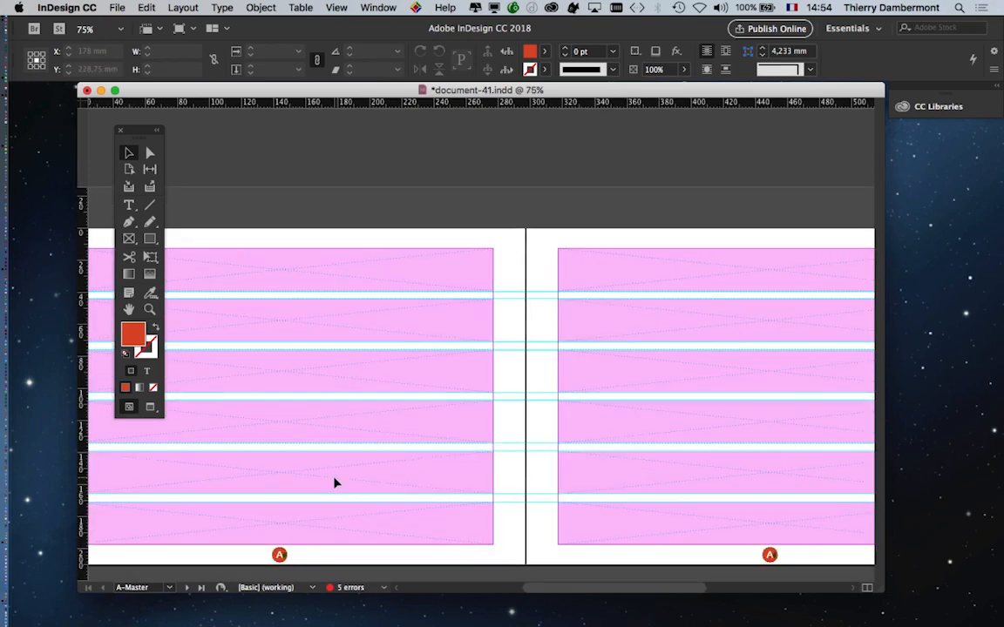
scroll(539, 331, left, 3)
drag(706, 474, 475, 424)
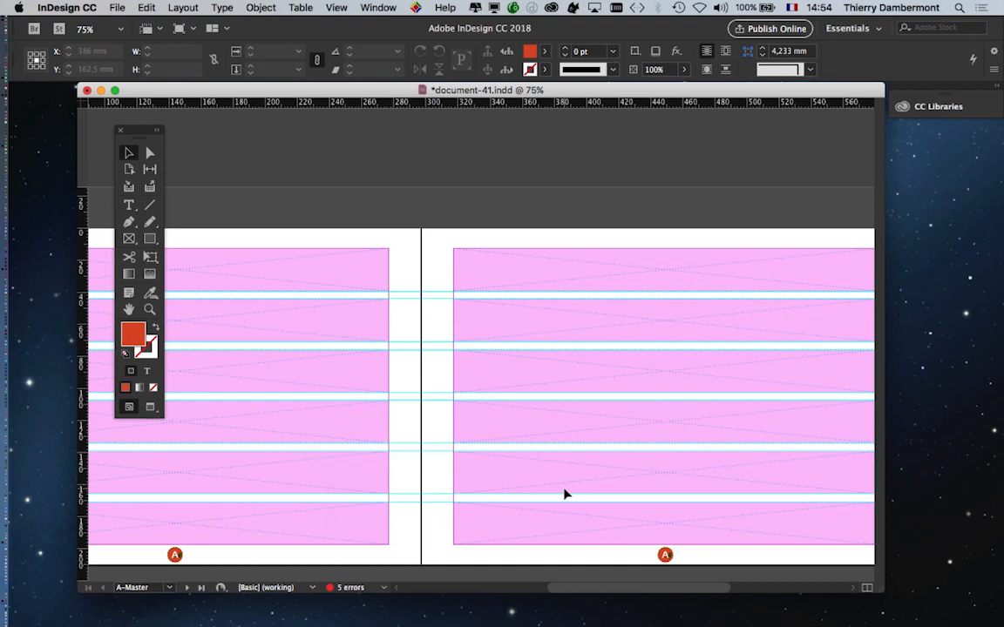
key(super+minus)
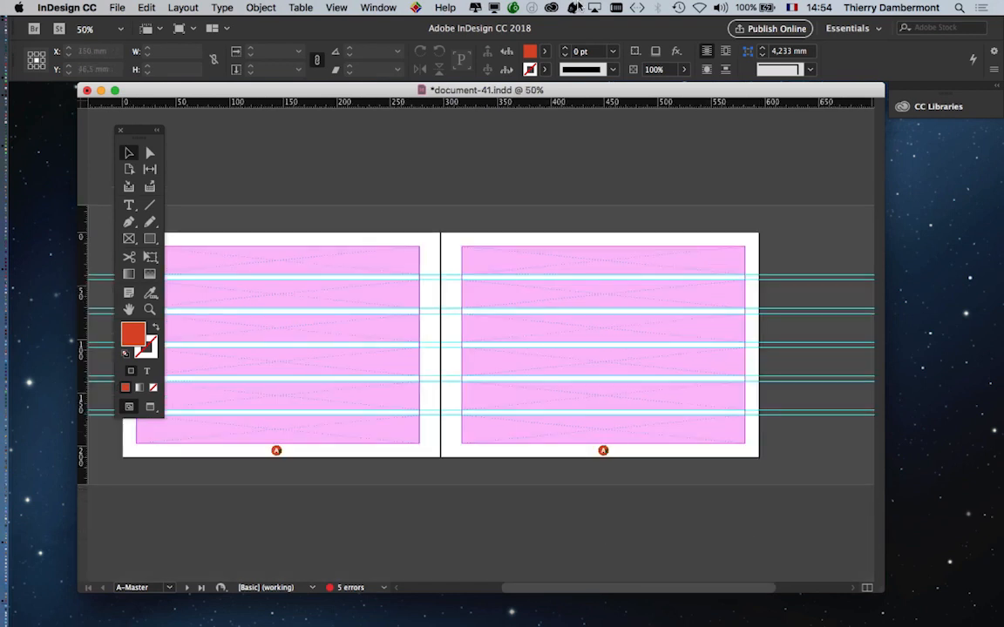
Open the Pages panel and go from the A-Master spread to document page 2
click(379, 7)
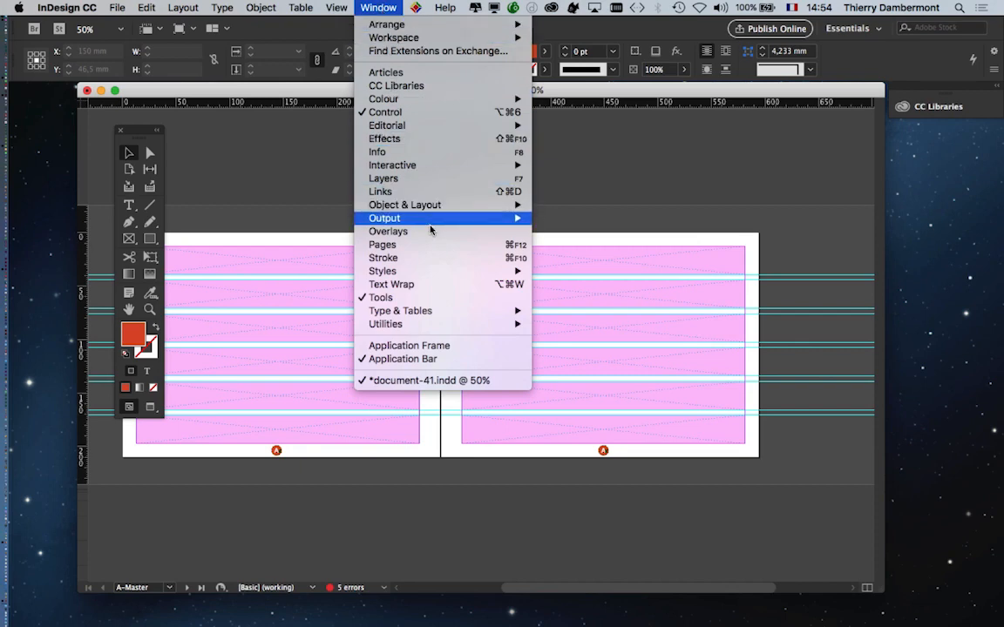
click(633, 313)
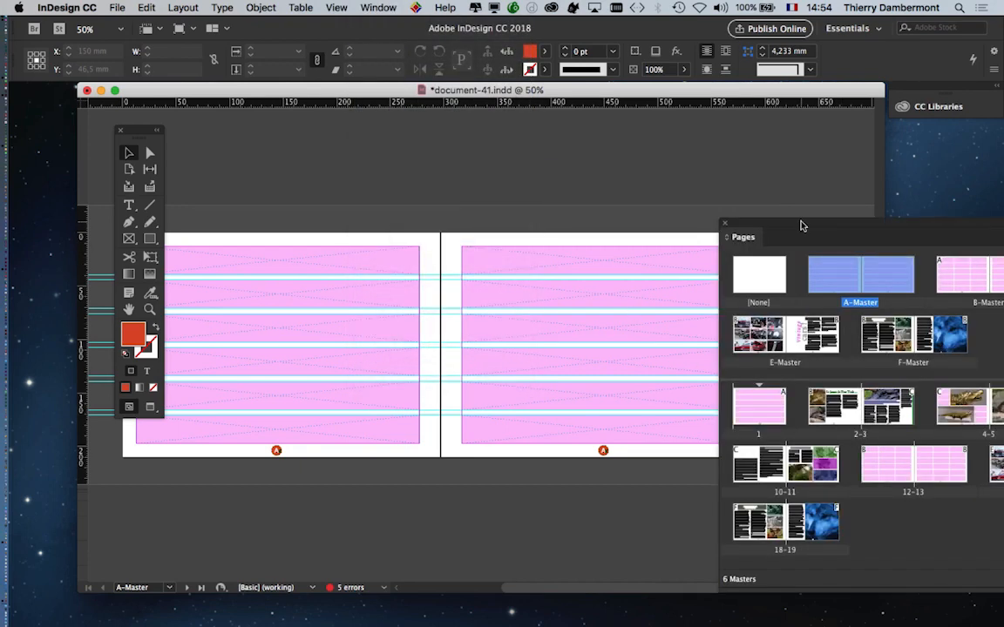
drag(800, 224, 531, 122)
double_click(565, 313)
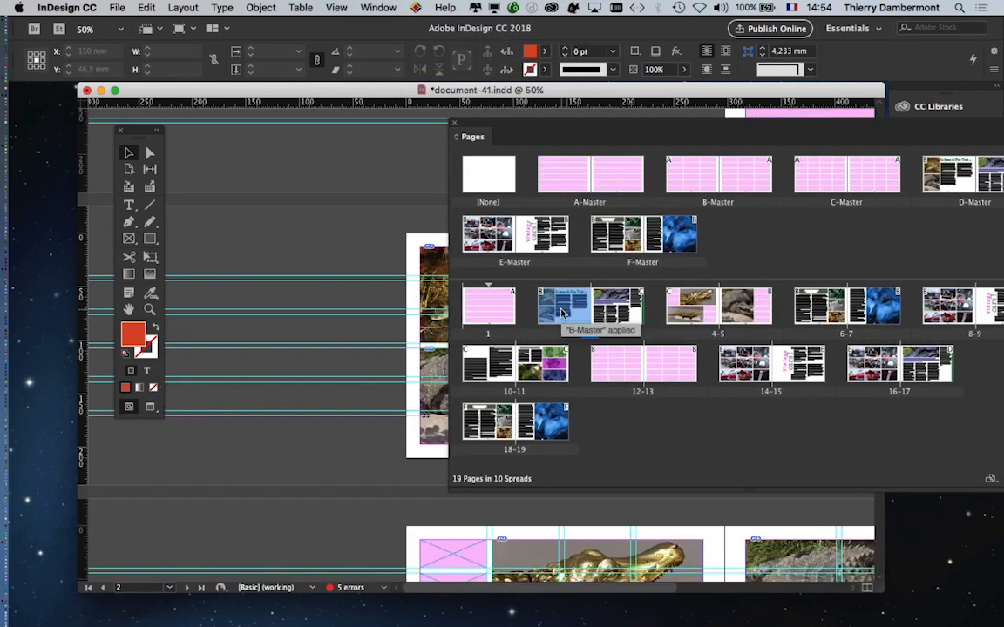
Move the Pages panel off the page and examine the automatic page number in page 2's bottom margin
drag(583, 112, 823, 118)
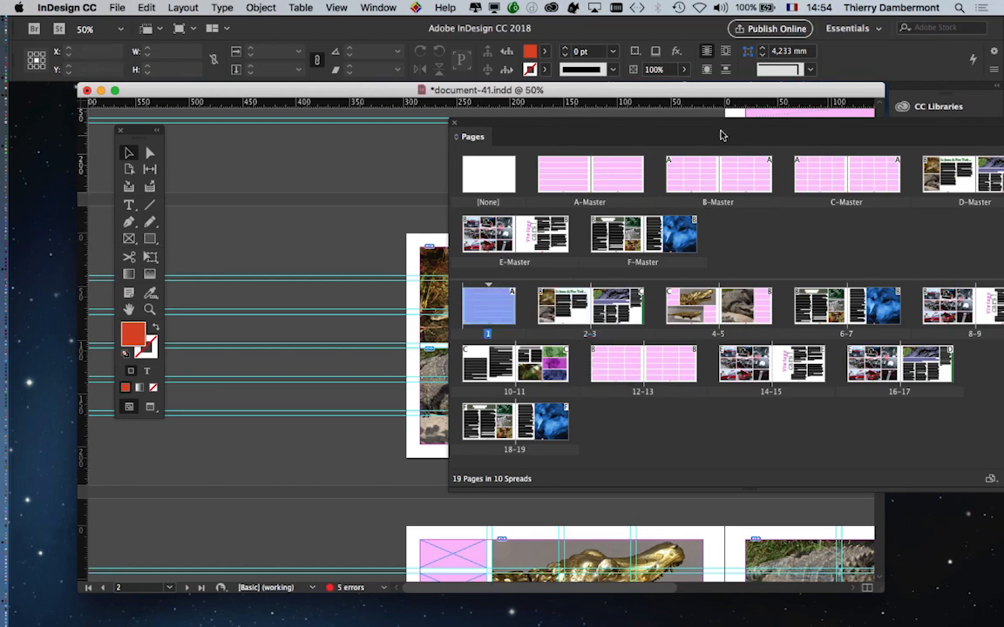
drag(586, 123, 847, 149)
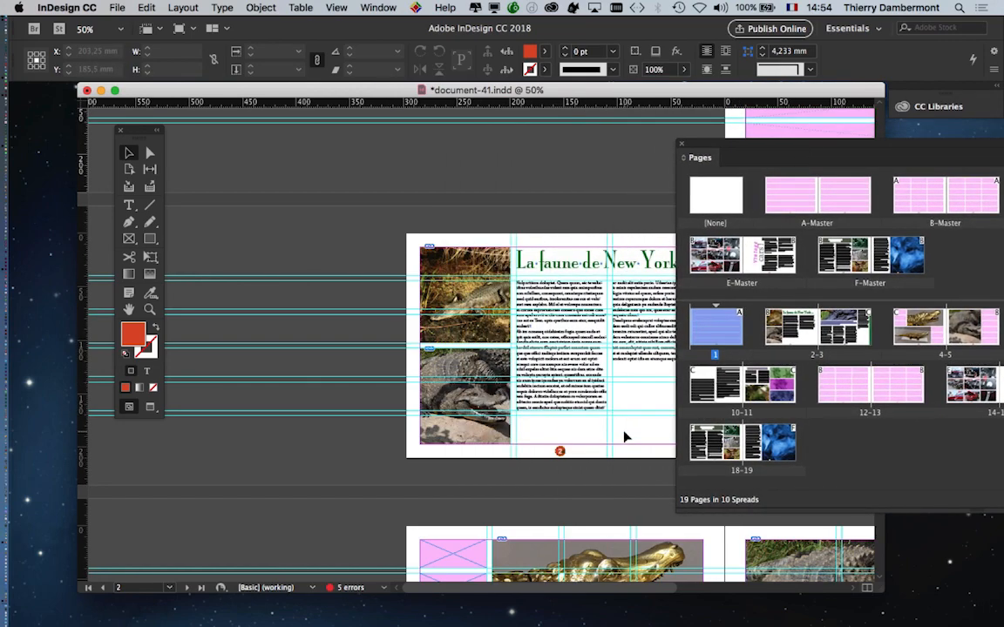
scroll(624, 437, up, 4)
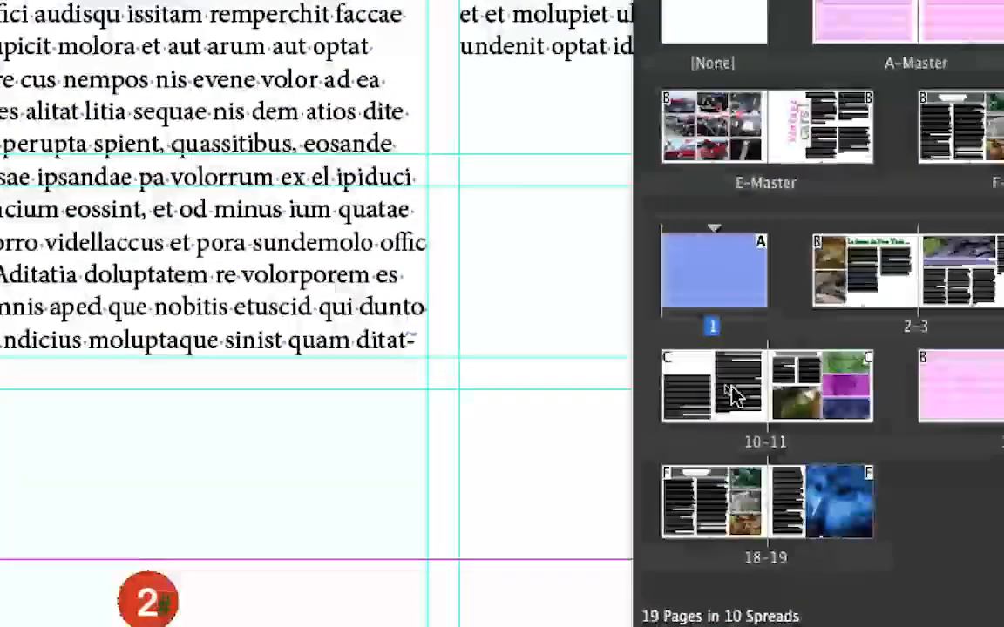
Check the page number circle at the foot of pages 10, 5 and 19
double_click(745, 399)
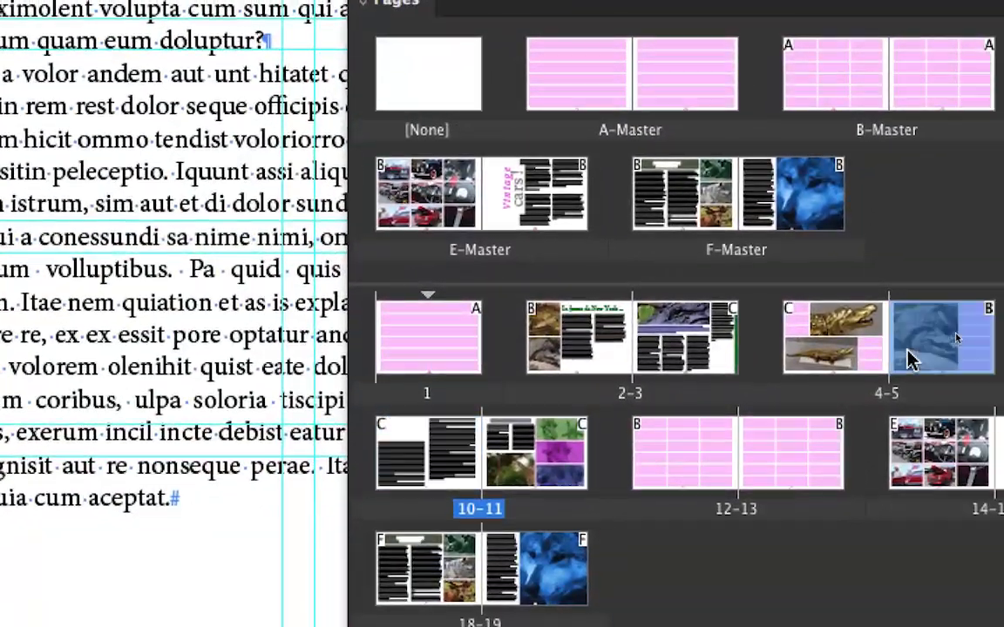
double_click(874, 360)
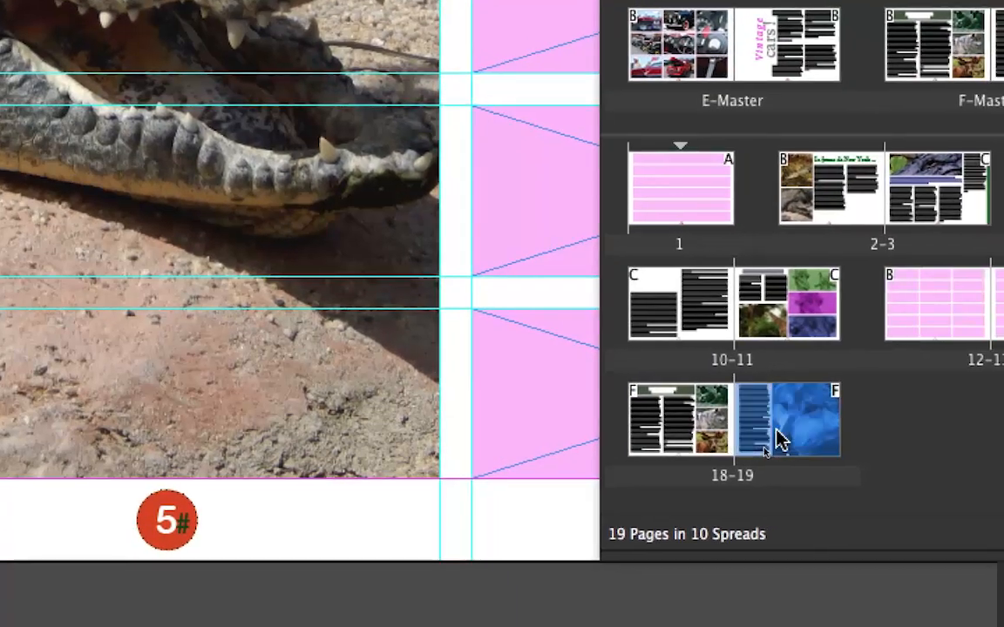
double_click(771, 440)
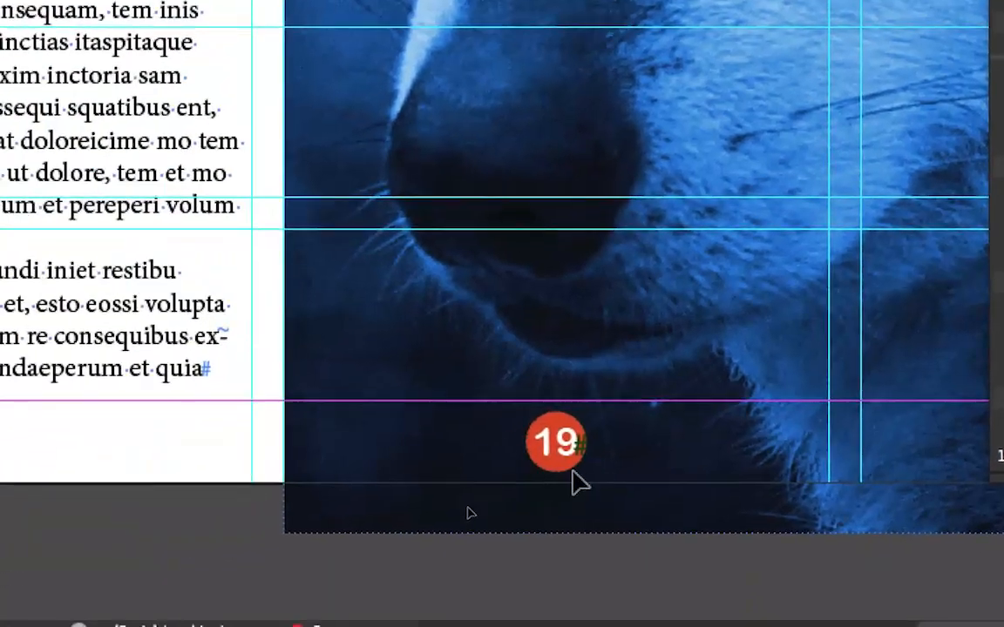
key(ctrl+minus)
key(ctrl+minus)
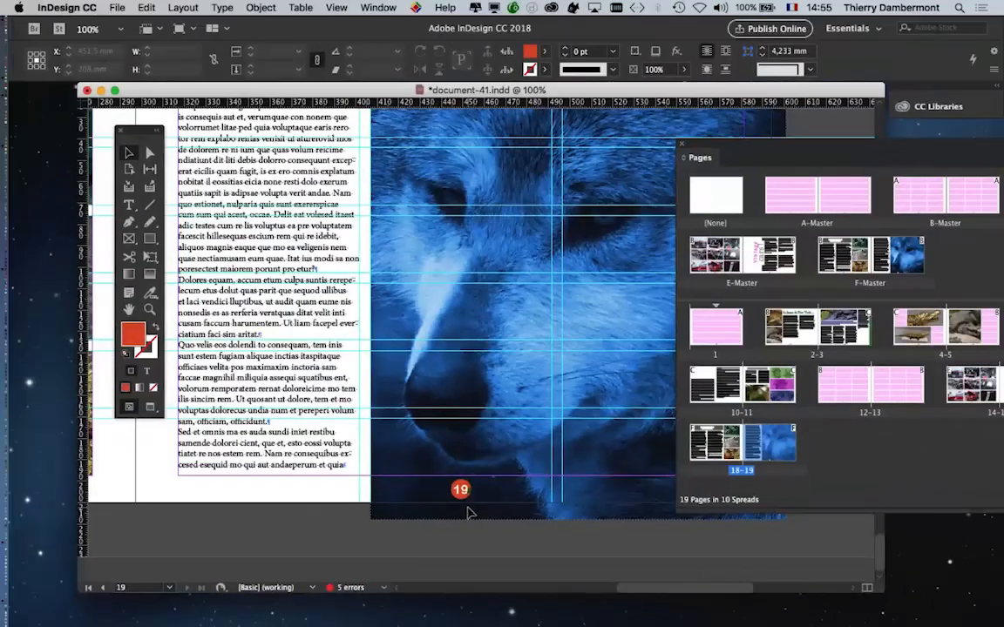
drag(702, 155, 819, 163)
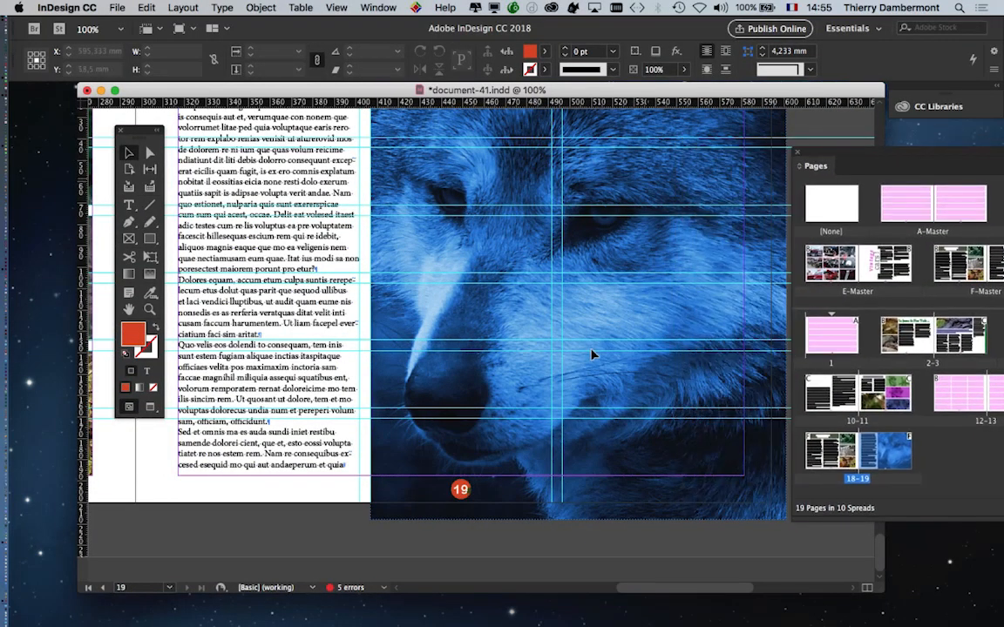
key(ctrl+minus)
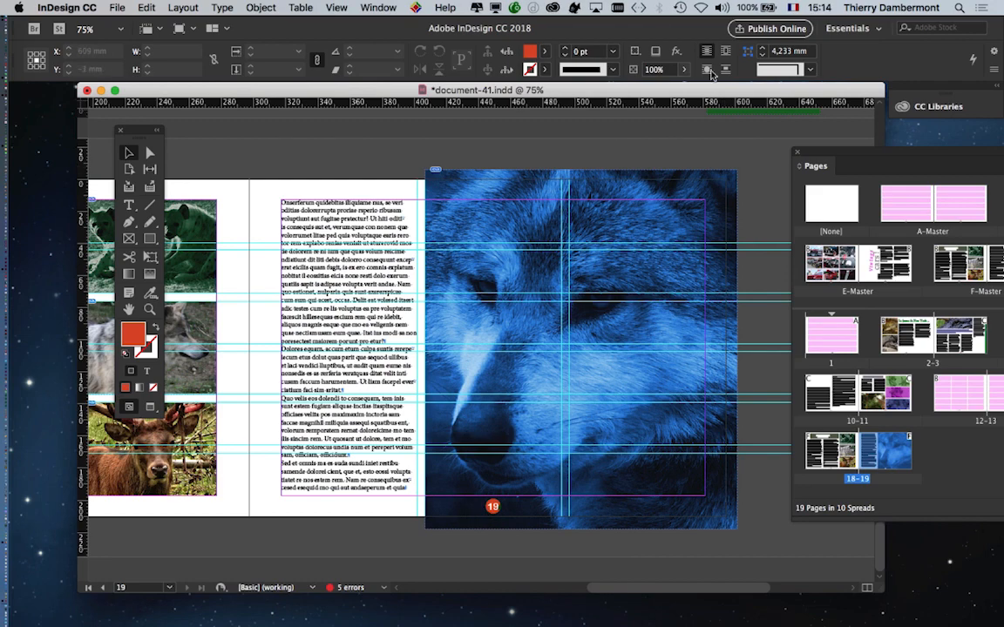
Examine the master spreads and the masters assigned to the document pages, and display page 1
drag(862, 152, 338, 128)
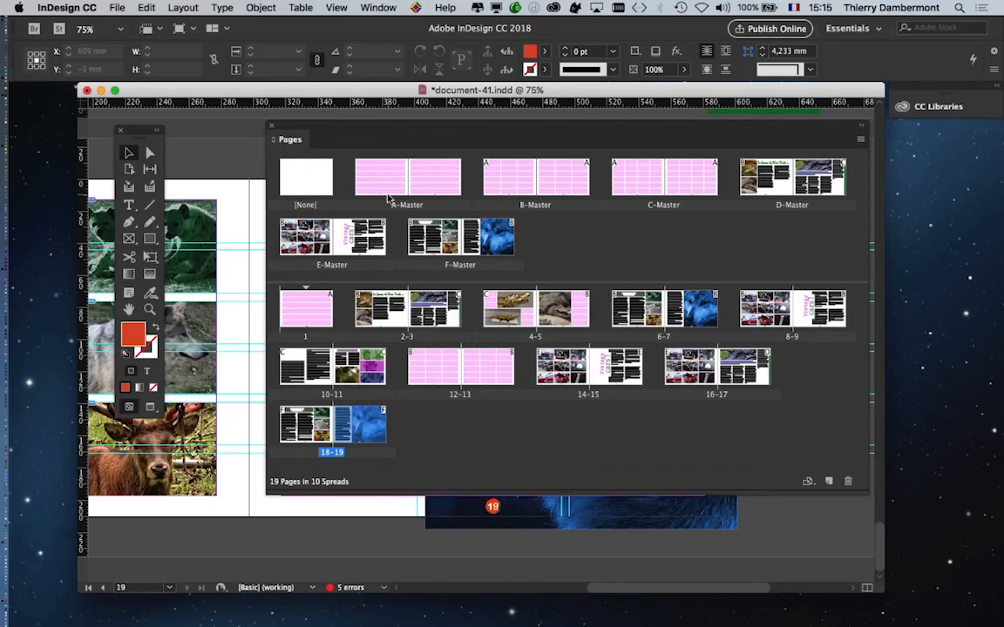
mouse_move(388, 196)
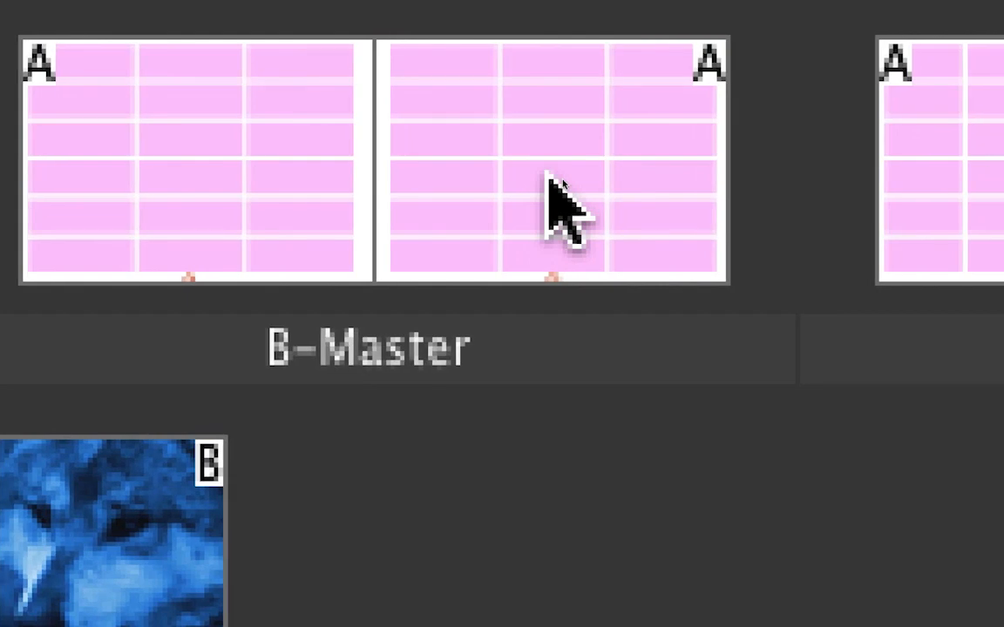
mouse_move(566, 209)
mouse_move(655, 185)
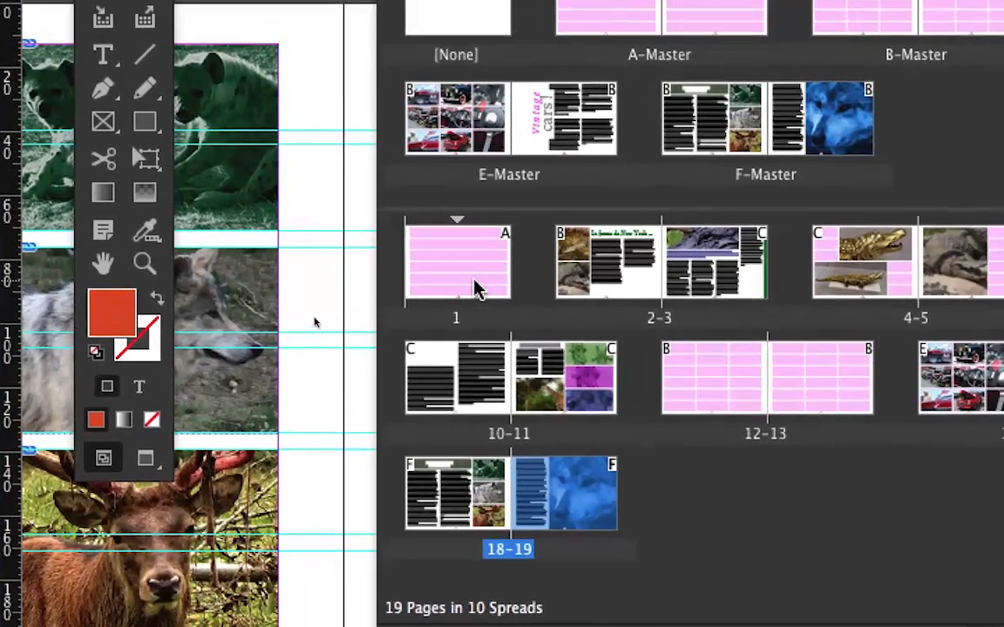
double_click(478, 285)
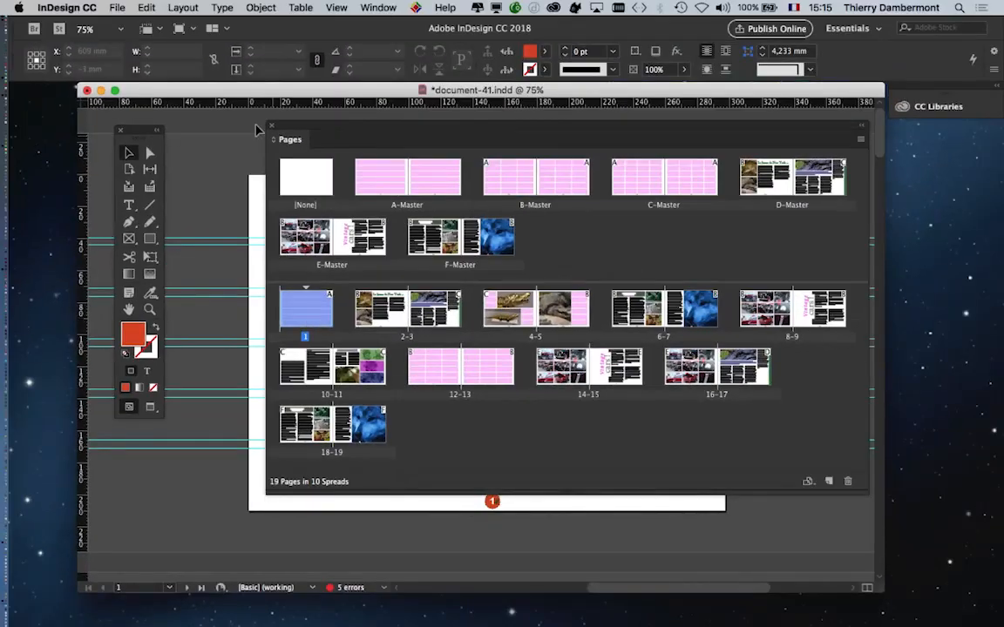
drag(359, 128, 428, 29)
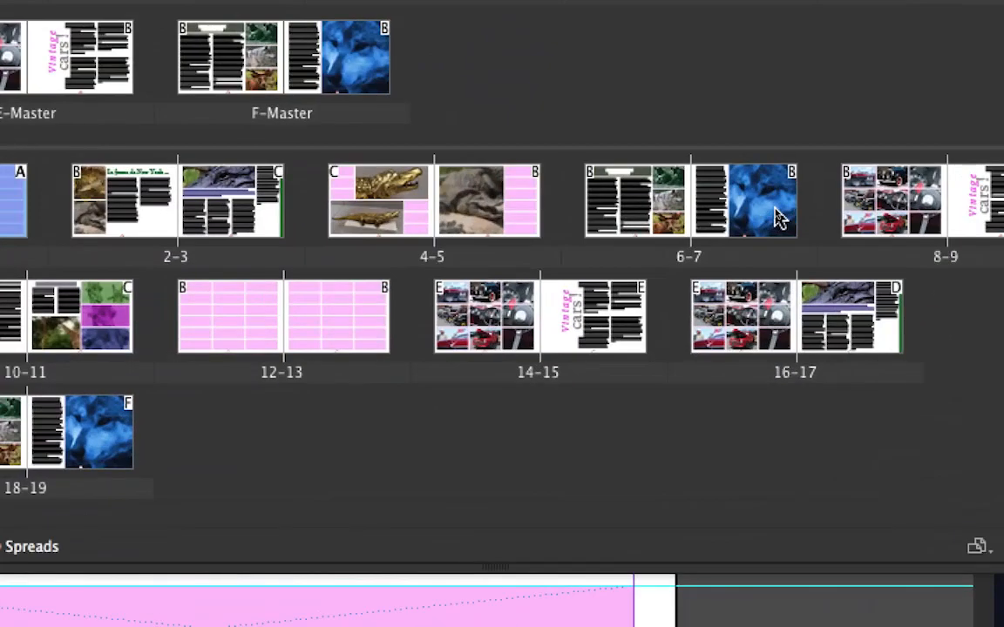
Display page 7 with the wolf photo and keep the Pages panel clear of it
double_click(778, 218)
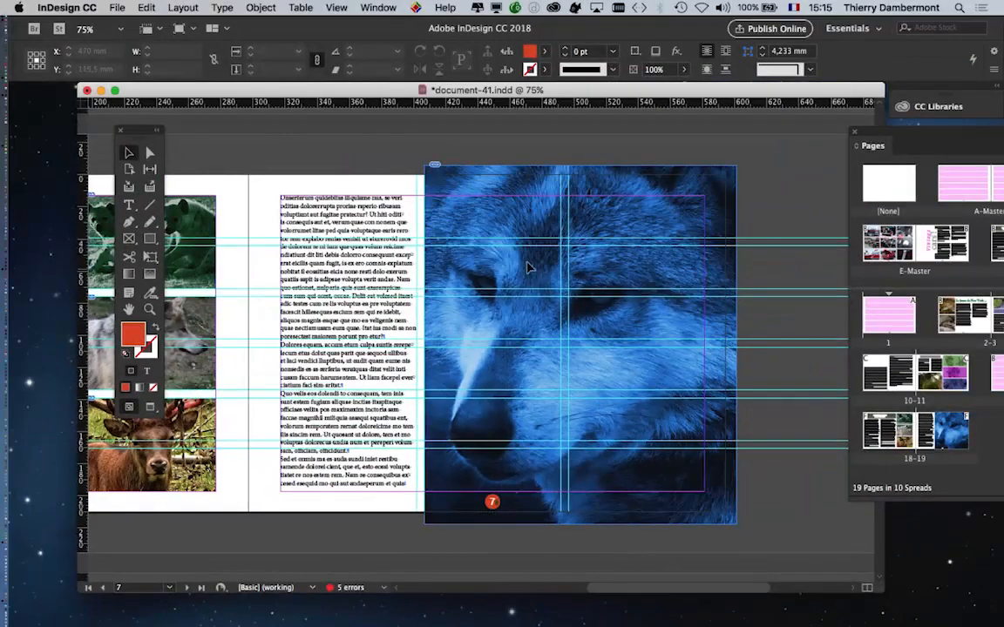
drag(901, 131, 534, 223)
drag(605, 178, 880, 192)
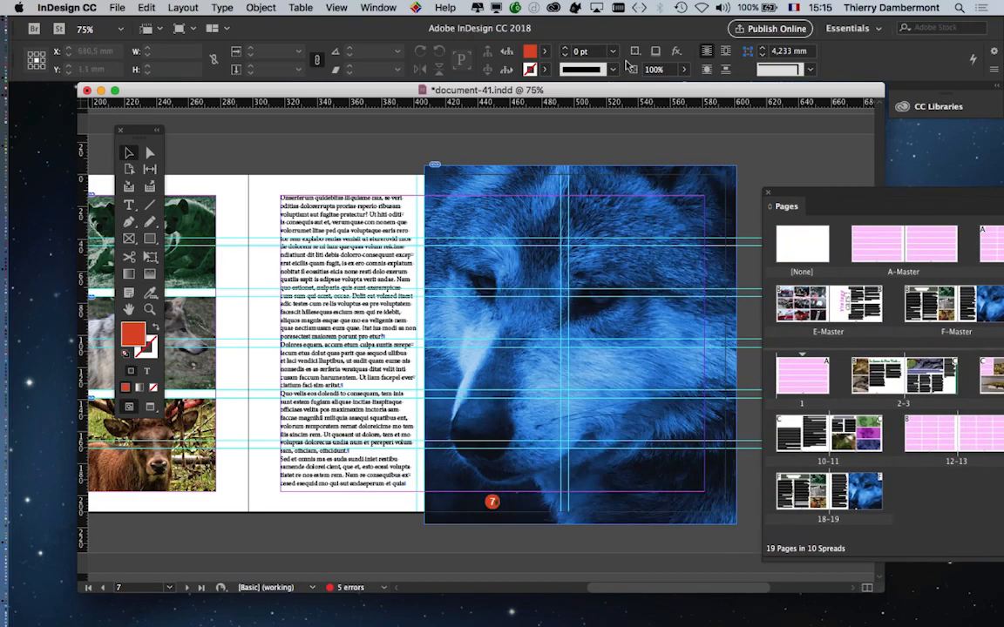
Review the stacking order of the layers, including numérotation above images et texte, and close the Layers panel
click(378, 7)
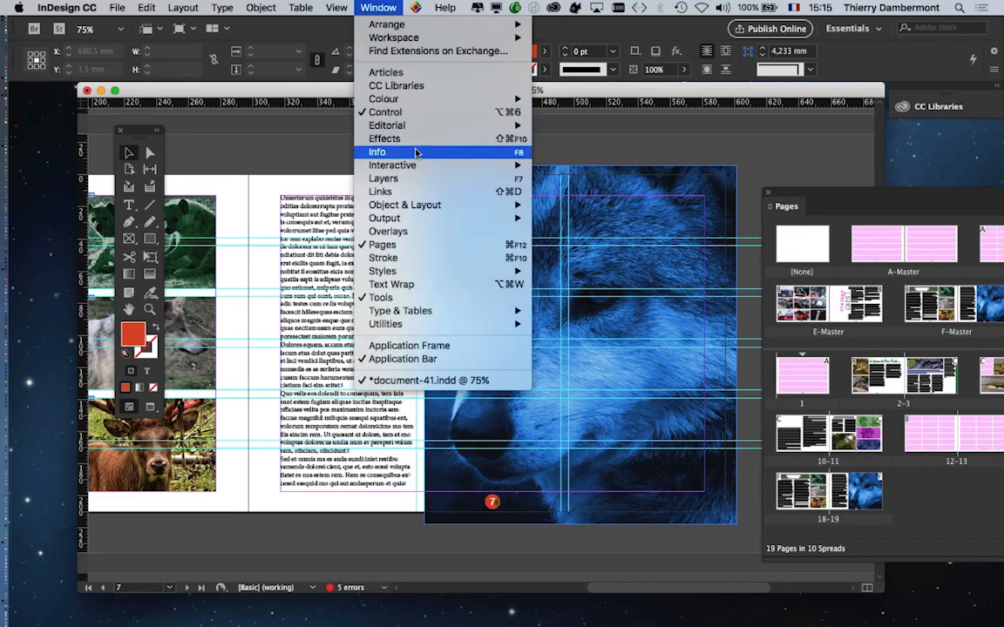
click(409, 178)
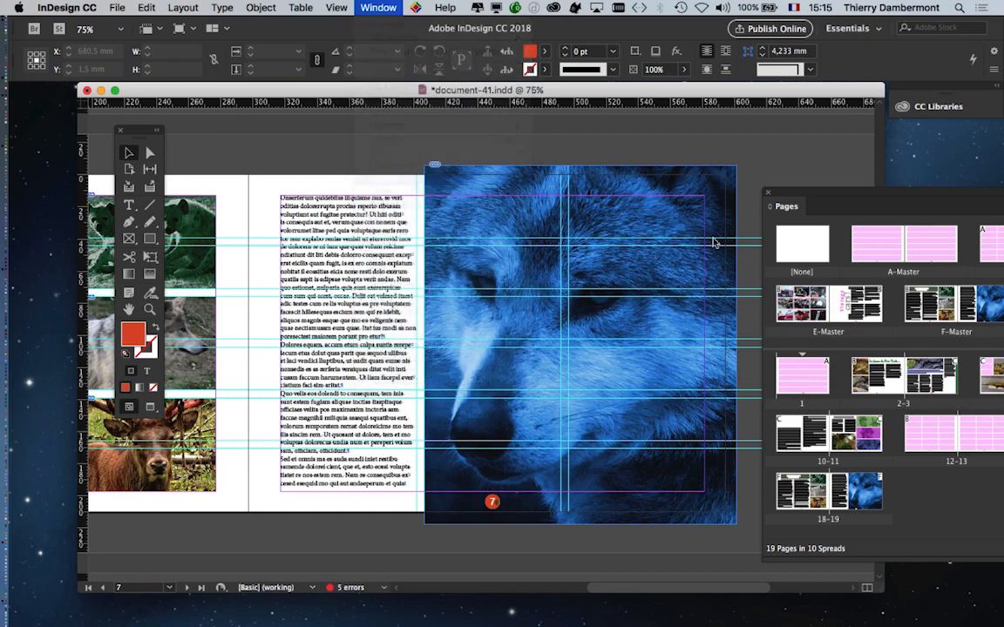
drag(258, 518, 753, 272)
drag(820, 250, 547, 176)
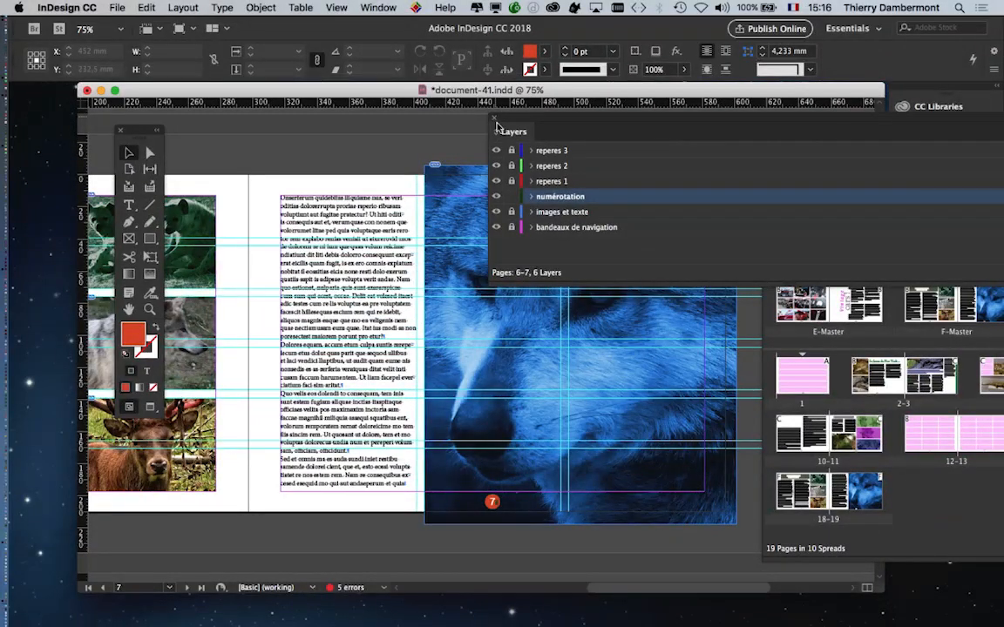
click(494, 121)
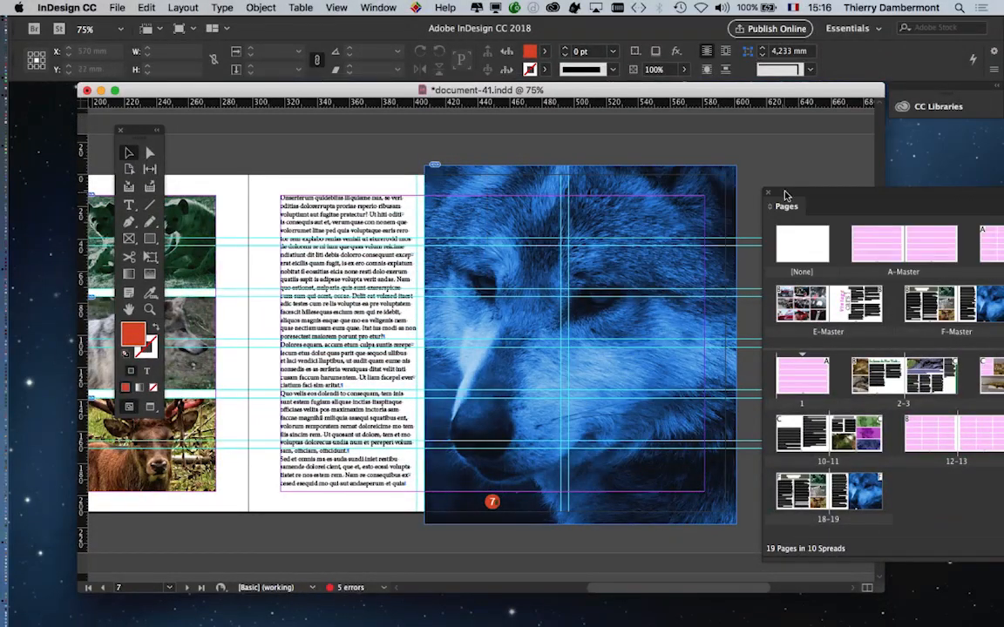
Move the page number circle on page 7 from the wolf photo to the white margin below the text column
drag(791, 193, 855, 190)
scroll(503, 502, up, 3)
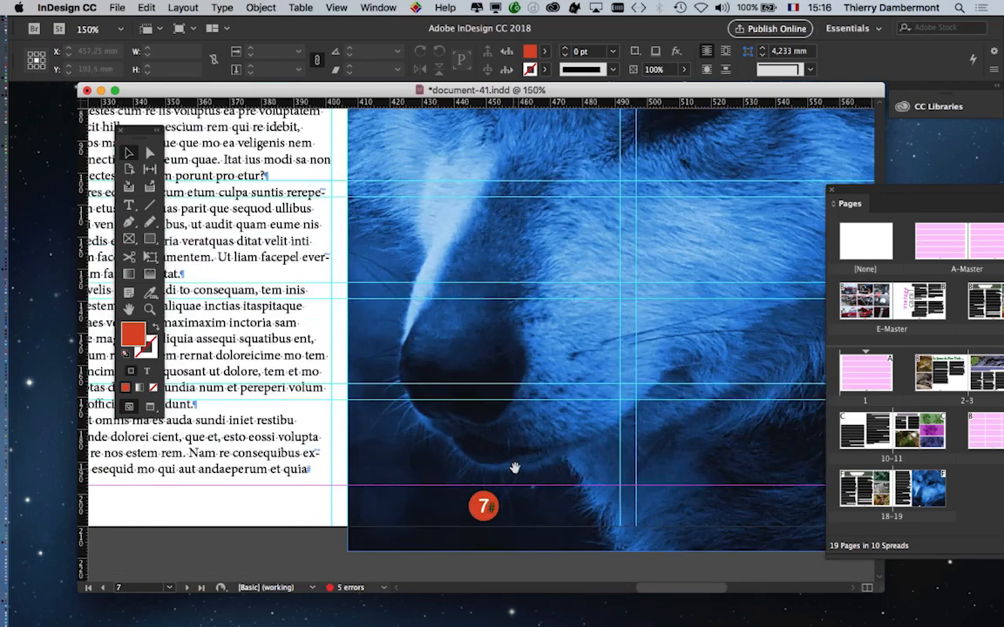
drag(514, 468, 595, 318)
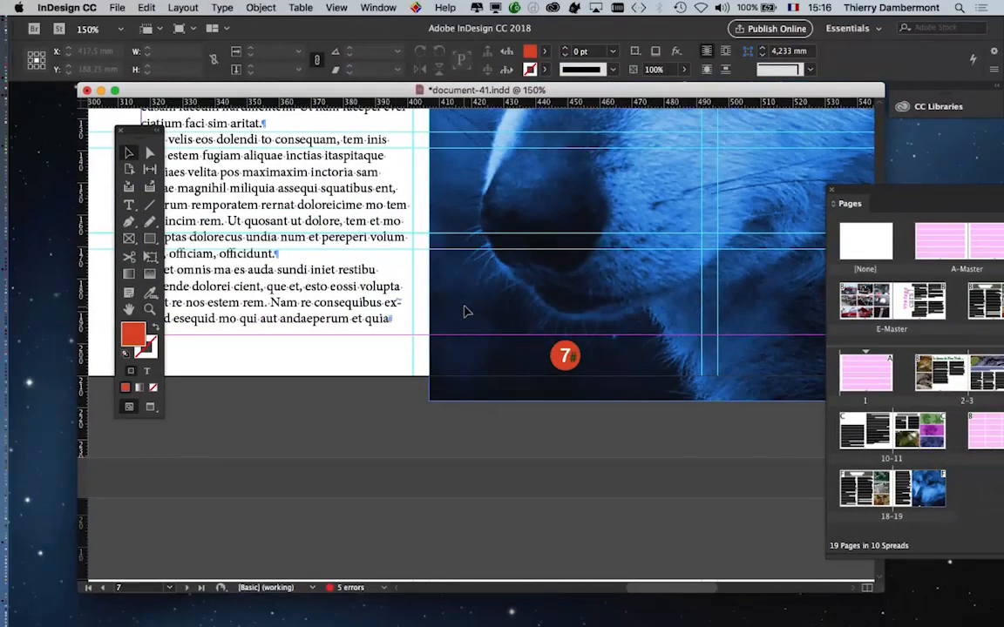
drag(148, 135, 444, 214)
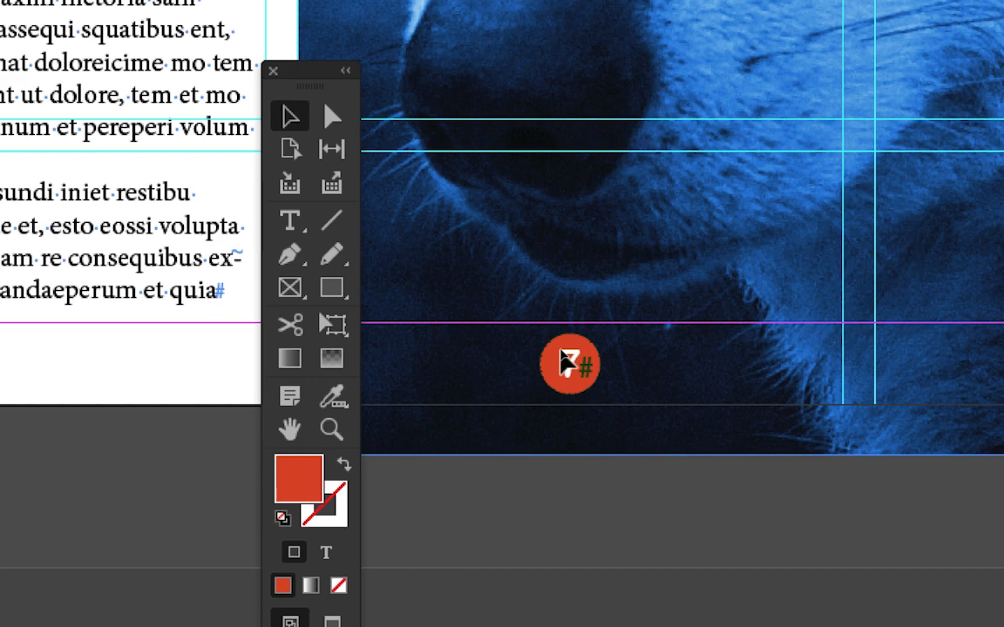
click(567, 361)
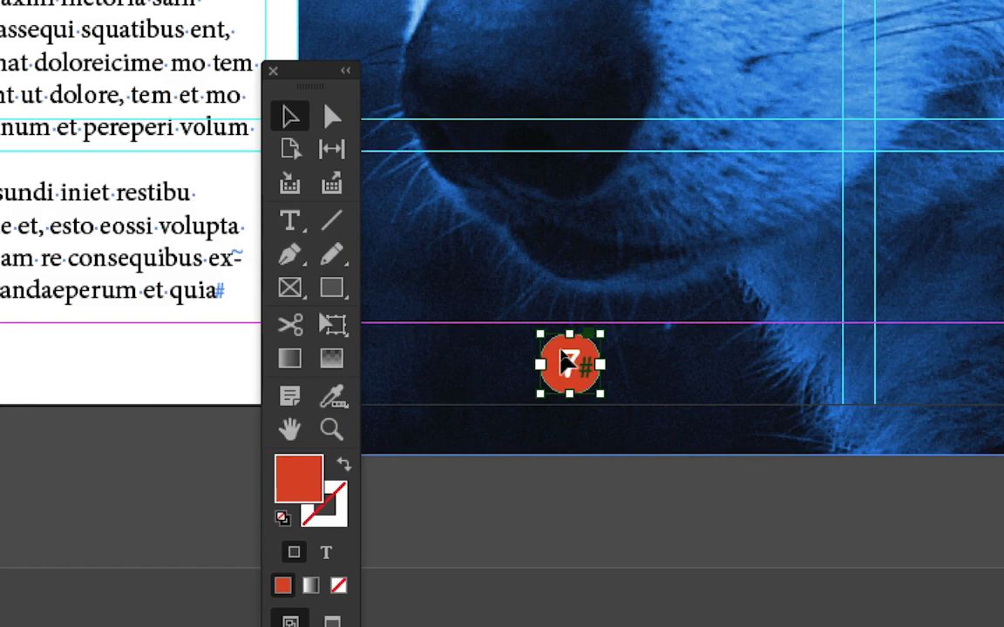
drag(568, 361, 736, 376)
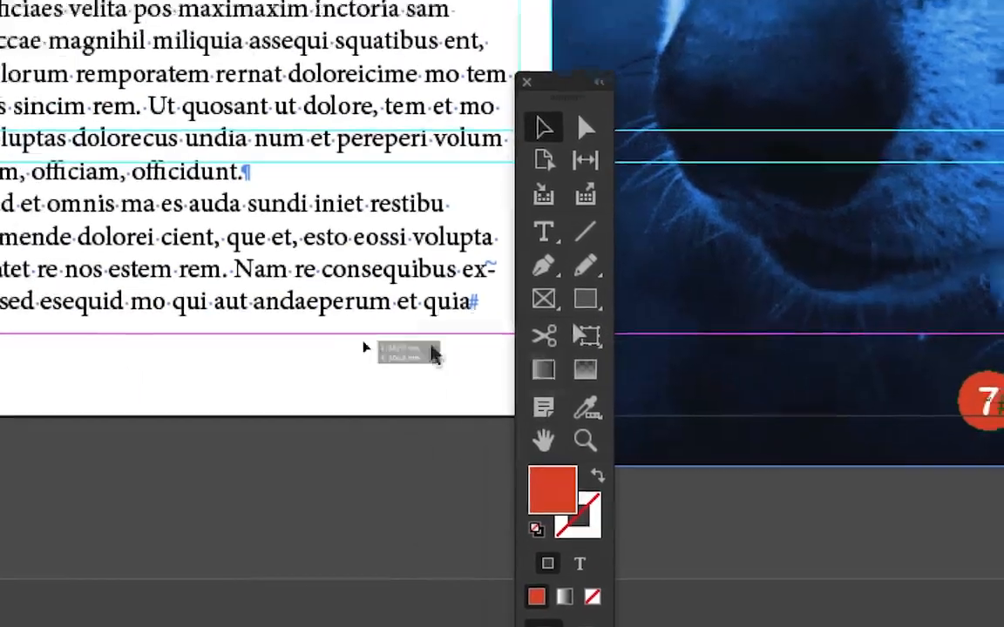
drag(433, 353, 326, 378)
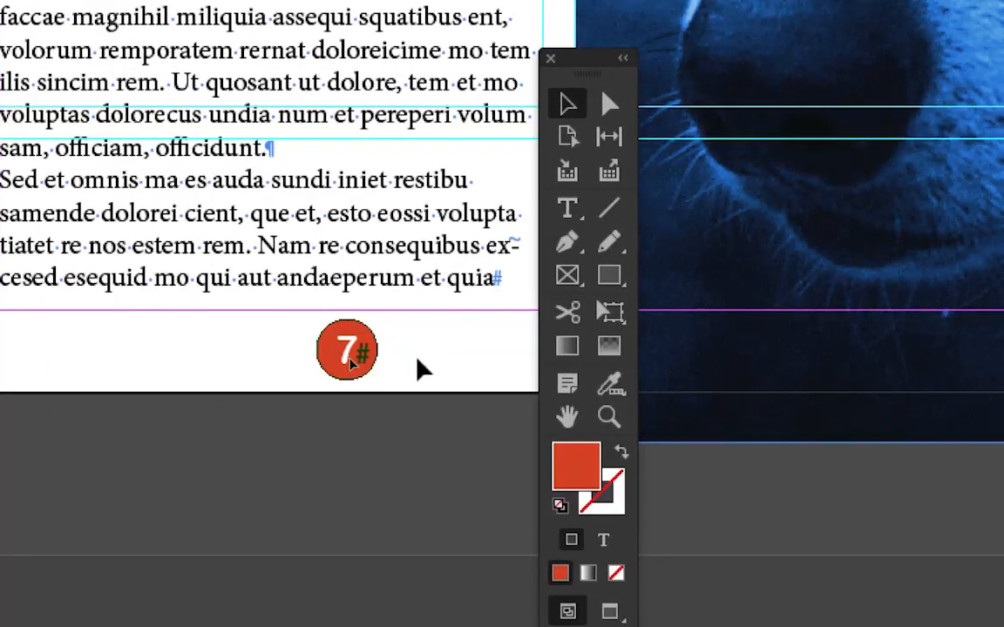
Delete the page number circle from page 7
alt+scroll(349, 363, down, 3)
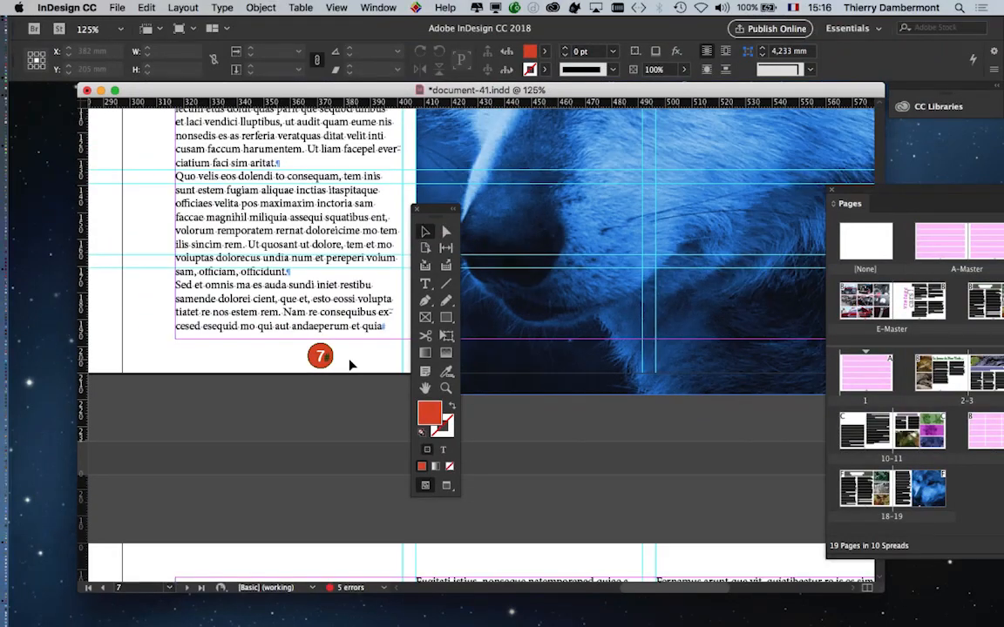
alt+scroll(332, 363, up, 3)
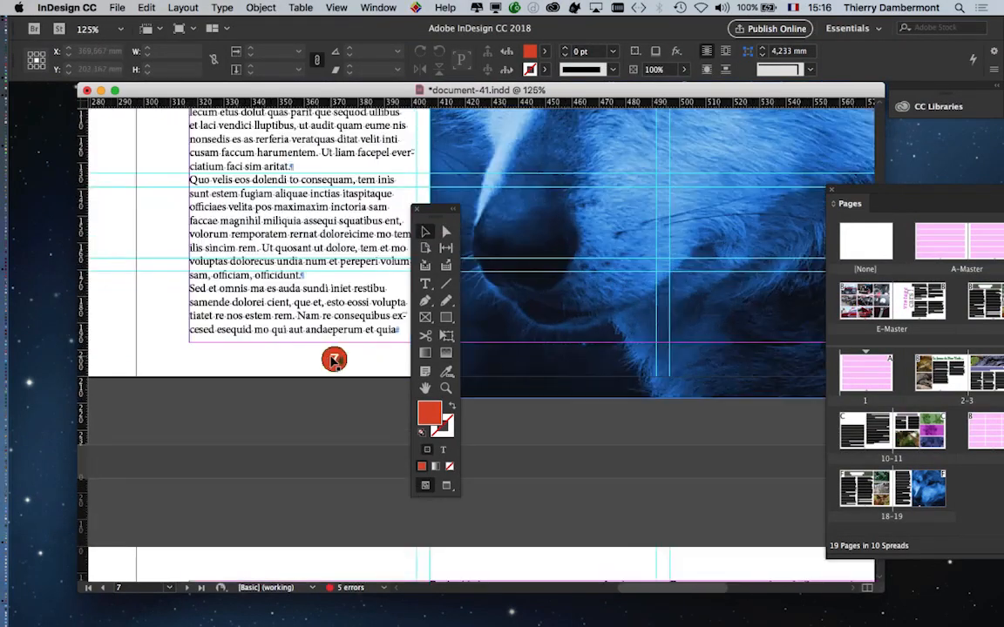
click(334, 360)
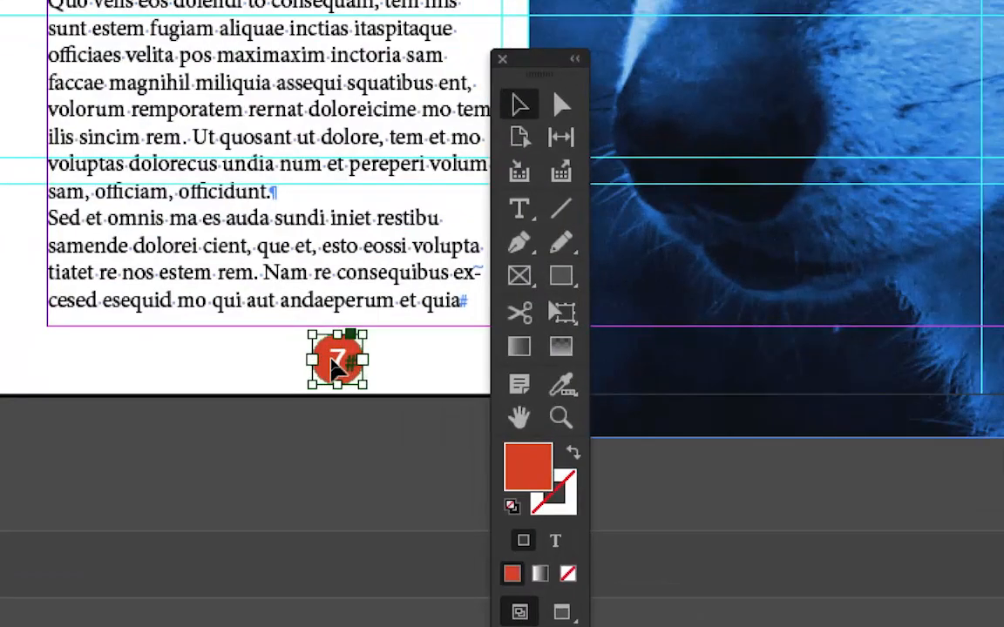
key(Delete)
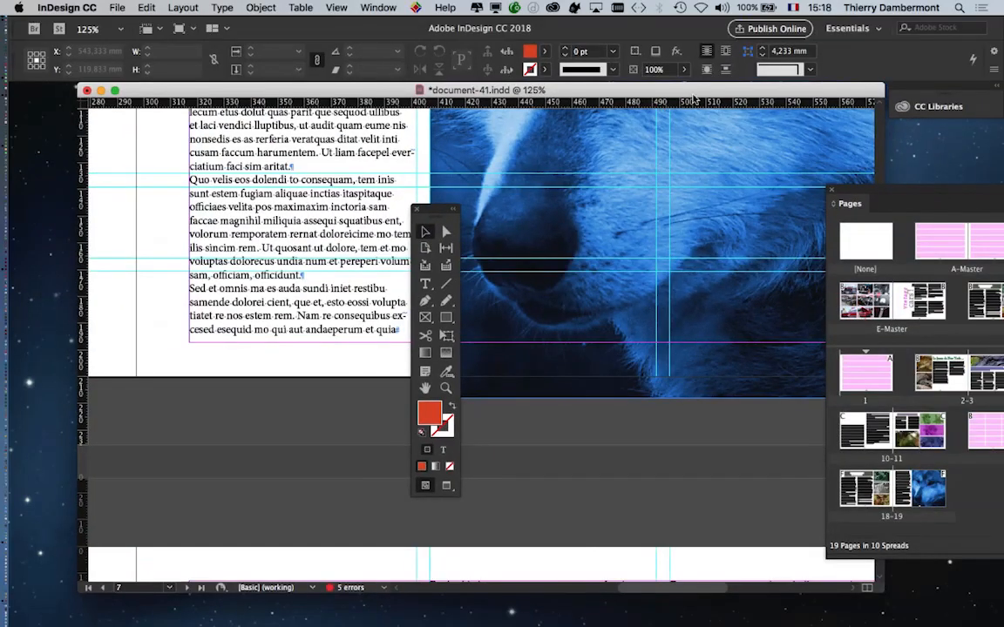
Bring the 18–19 spread into view with the panels clear of page 18, and activate the Type tool
drag(427, 209, 225, 199)
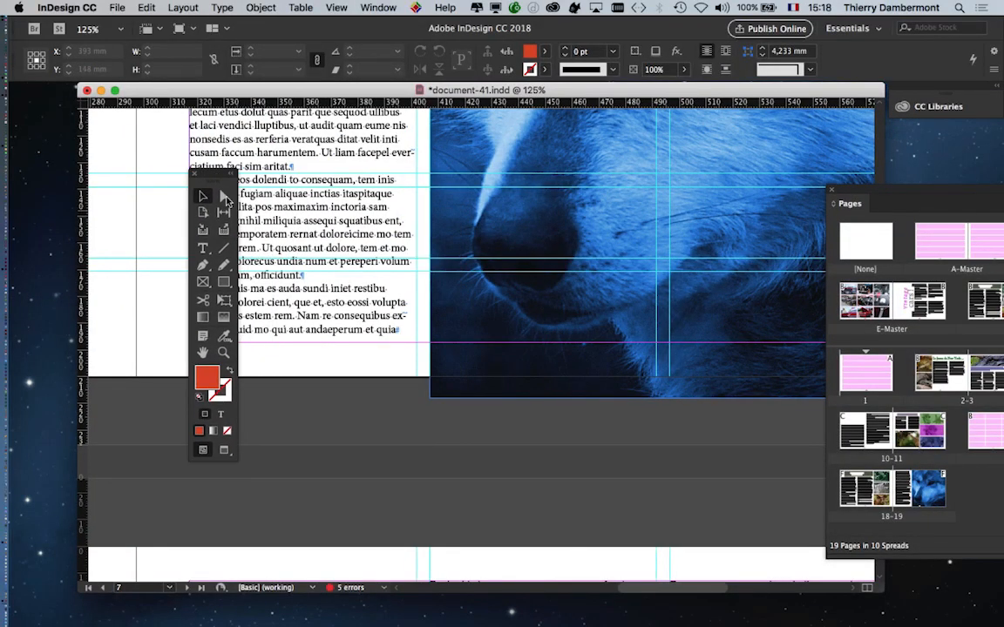
scroll(475, 336, down, 2)
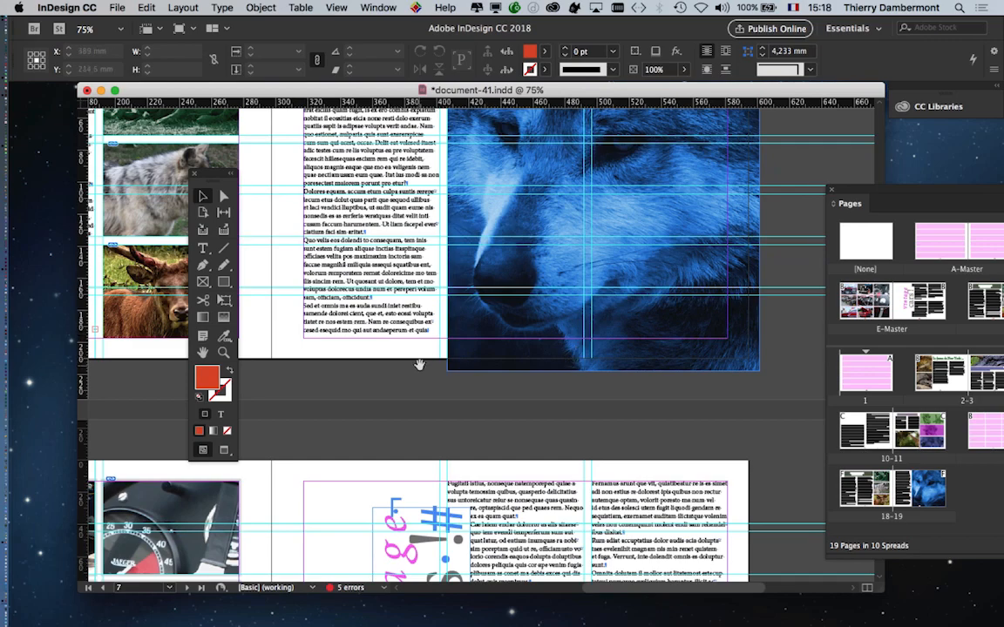
drag(893, 194, 529, 160)
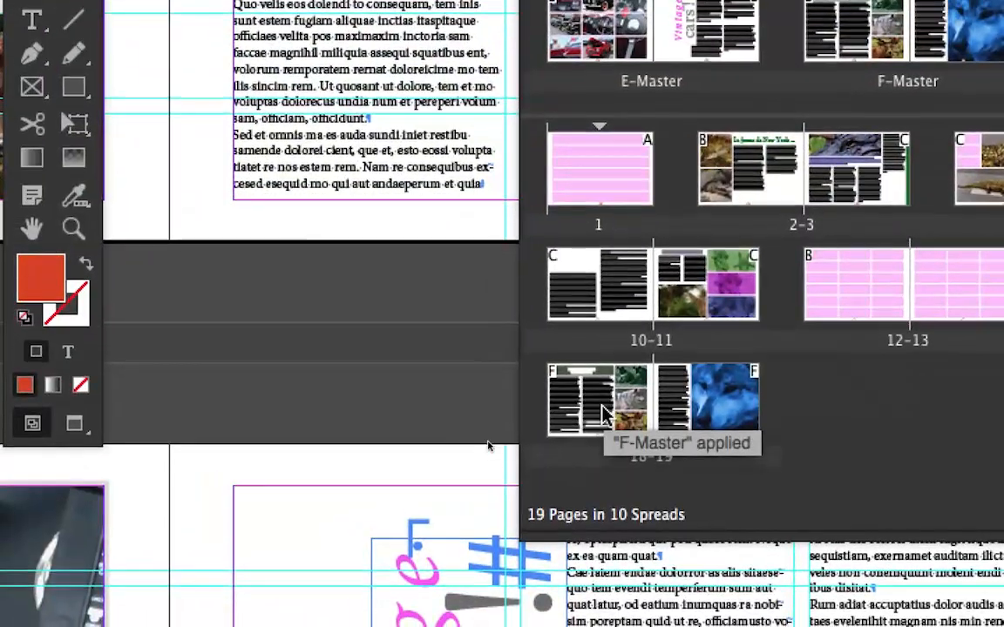
double_click(605, 411)
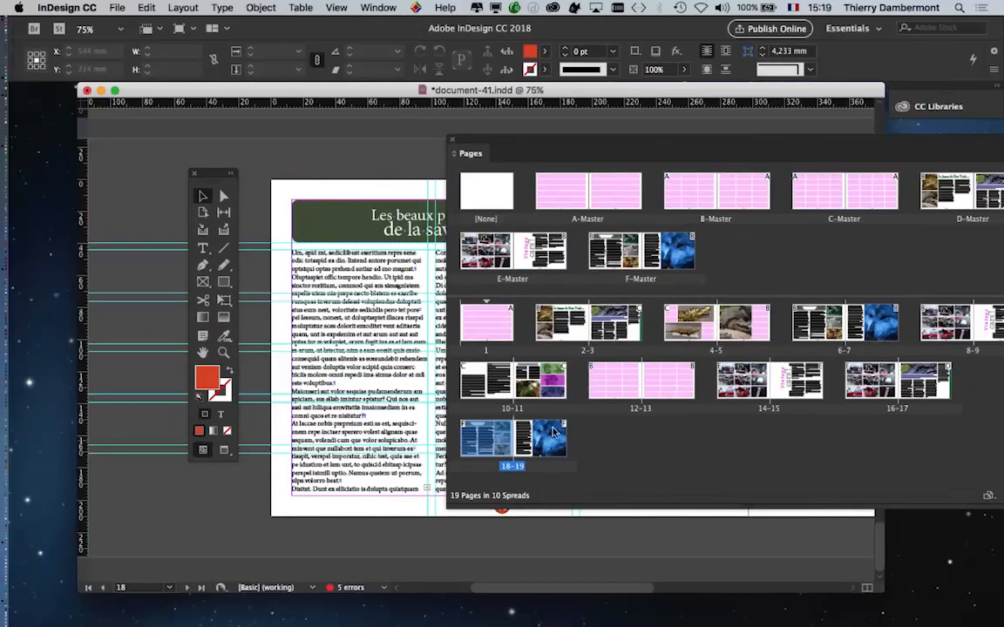
drag(509, 143, 832, 198)
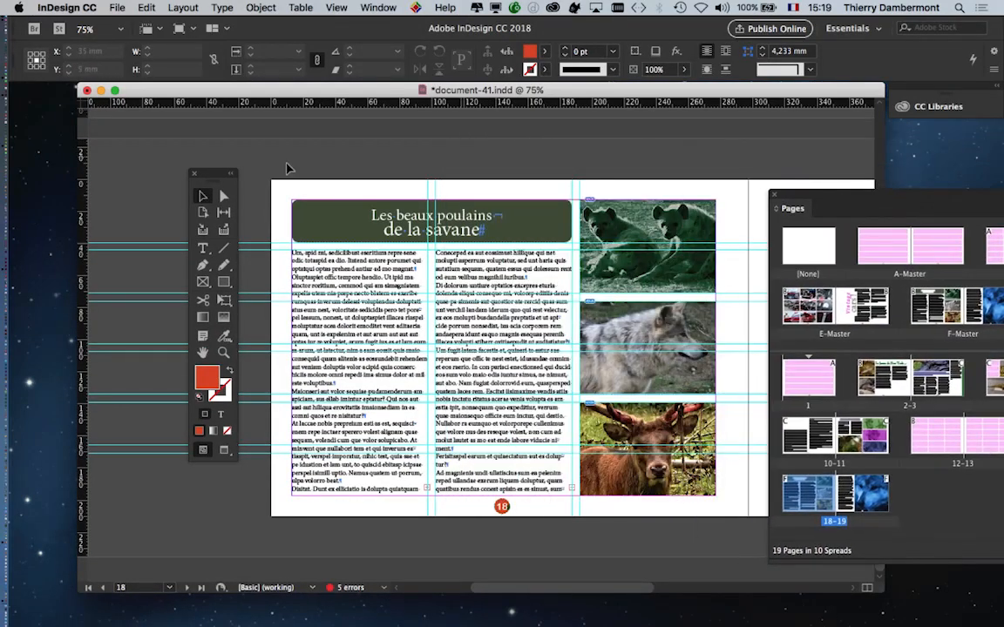
drag(213, 177, 74, 149)
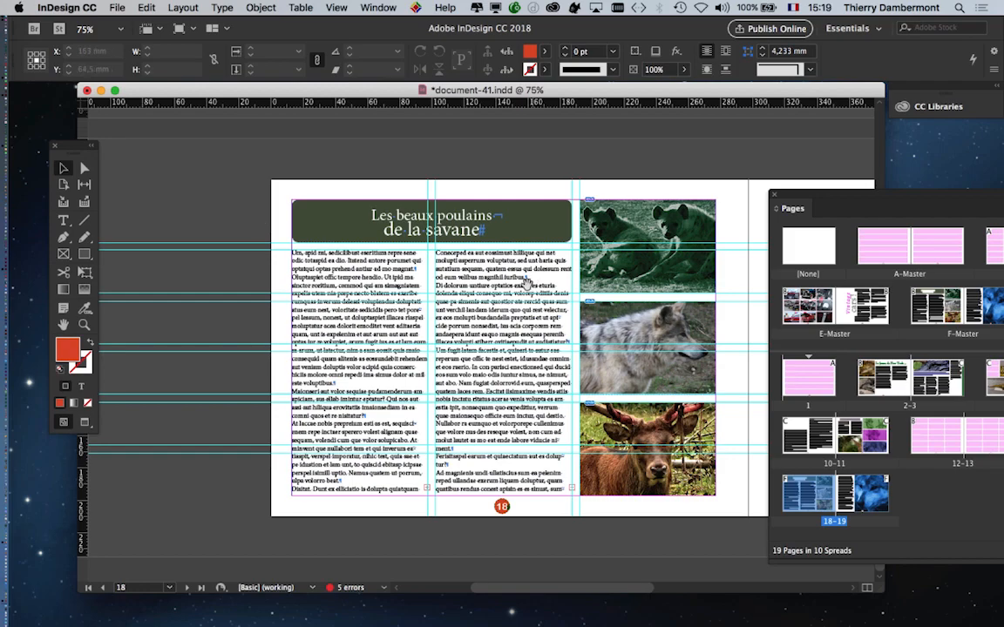
scroll(471, 255, right, 5)
scroll(436, 284, right, 1)
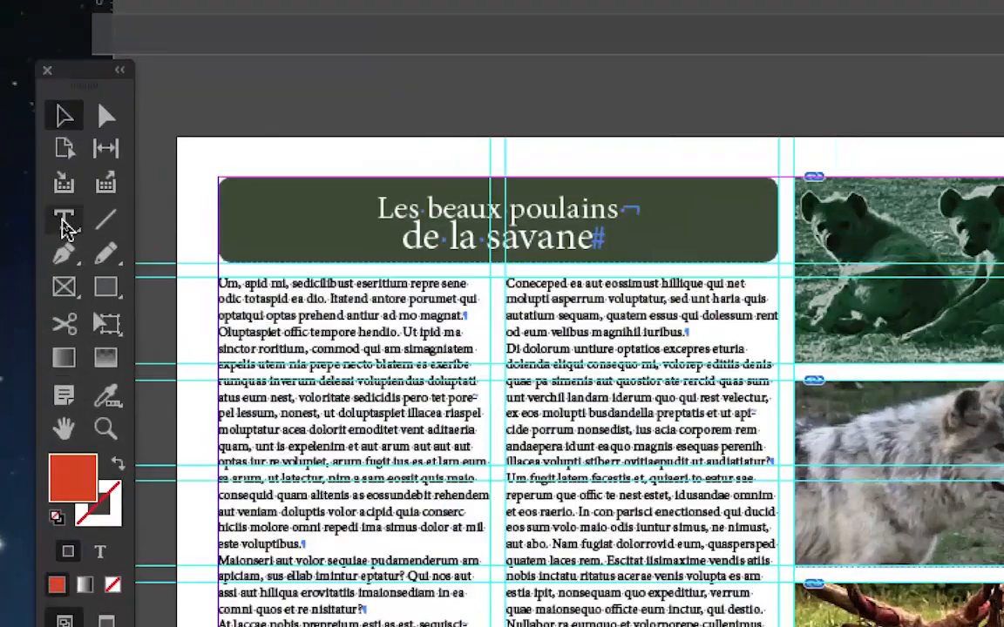
click(66, 225)
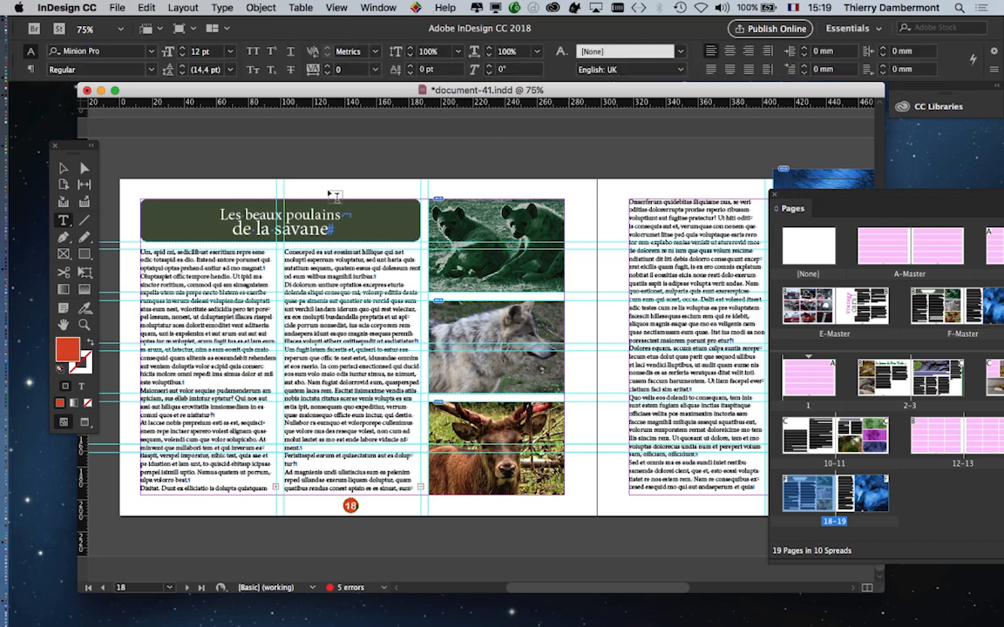
Show the document's layers, lock the numérotation layer, and select and unlock the images et texte layer
click(63, 168)
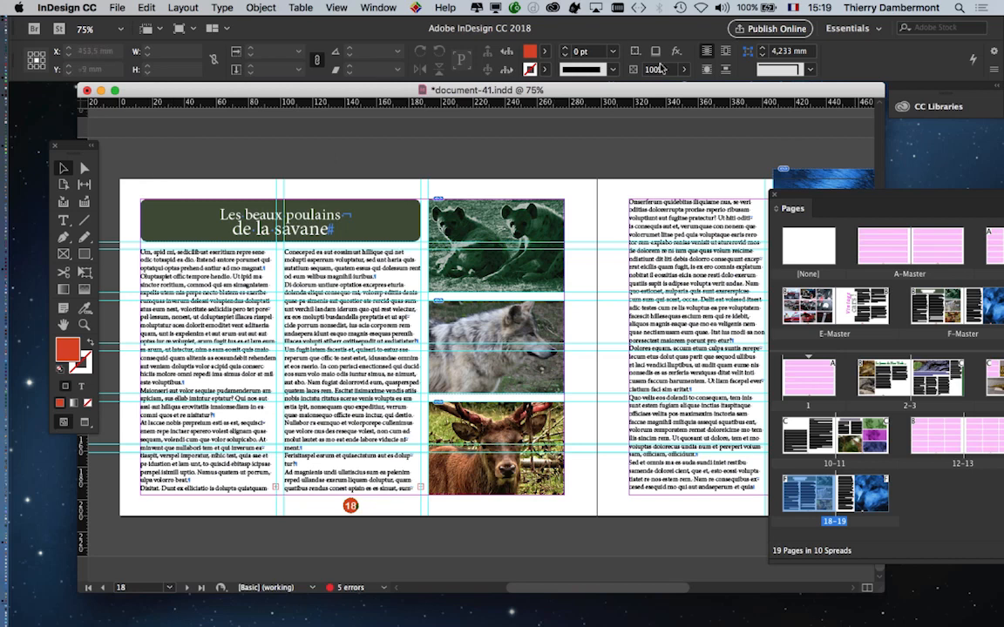
click(358, 6)
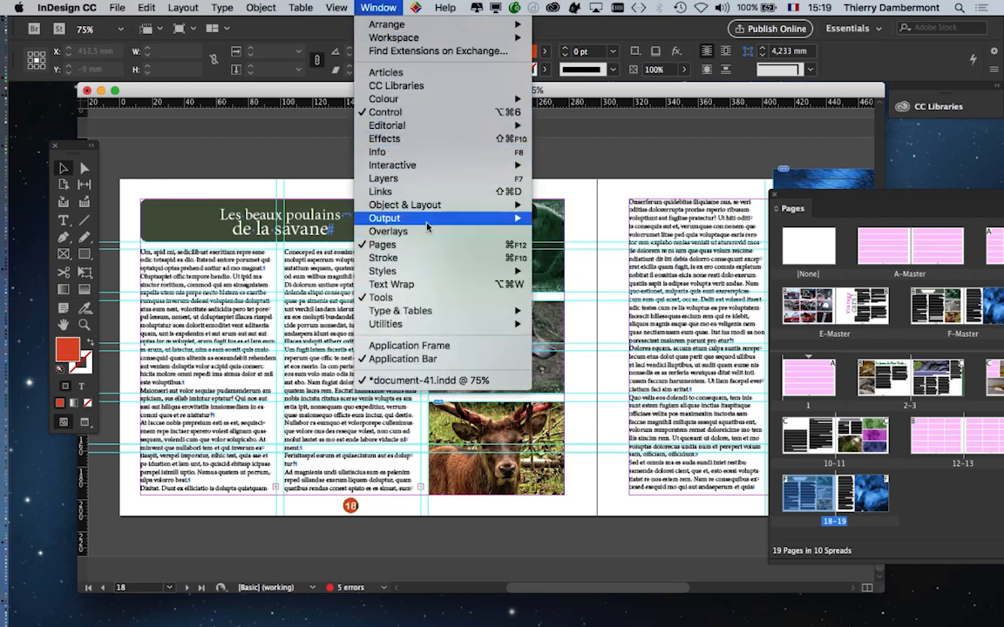
click(394, 177)
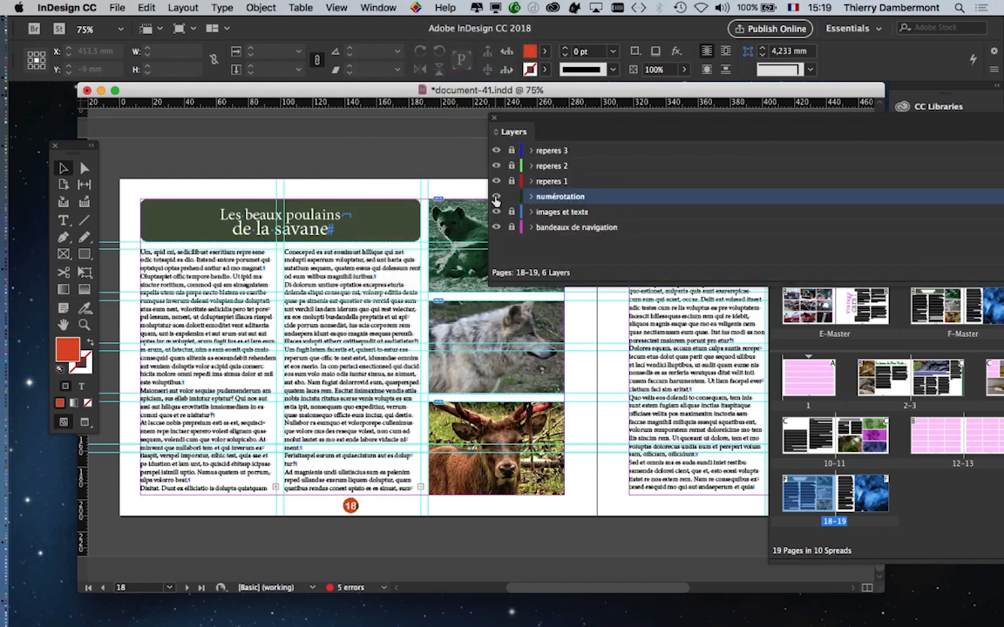
click(495, 199)
click(495, 200)
click(542, 213)
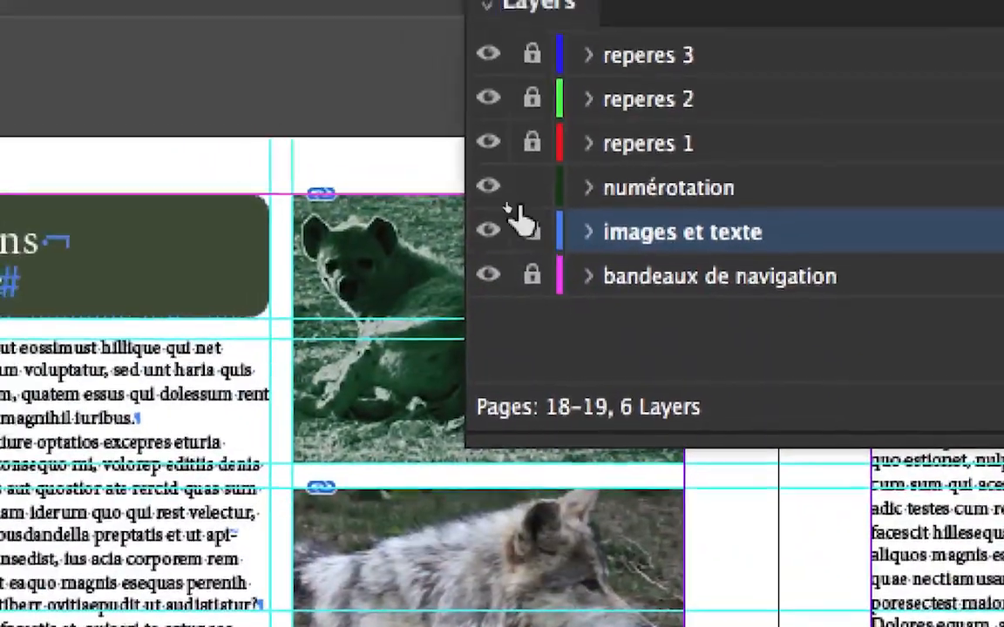
click(531, 188)
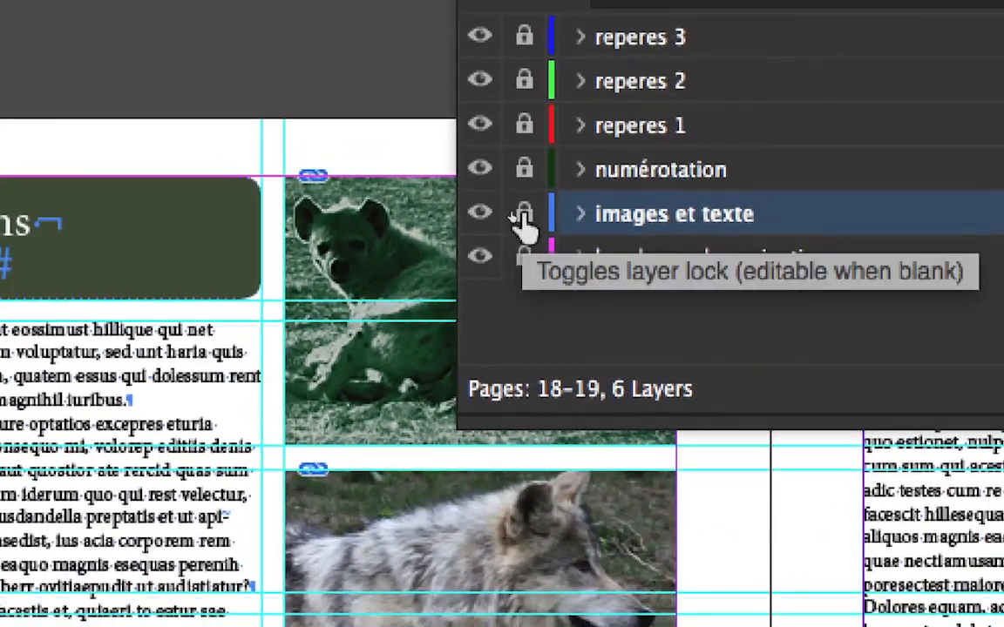
click(532, 232)
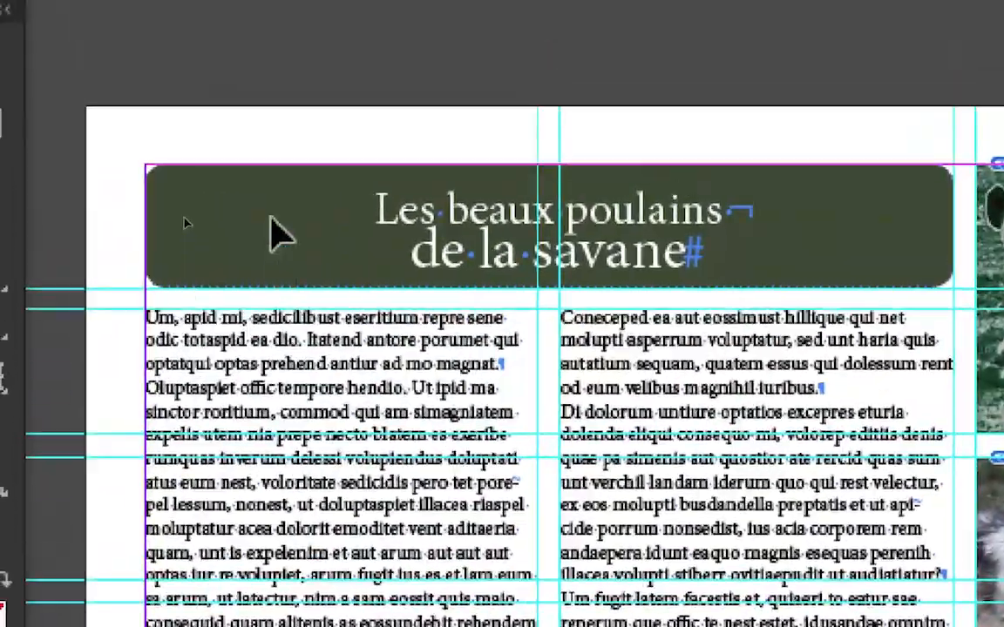
Replace the first line of the page 18 title banner, "Les beaux poulains", with "Les loups"
click(270, 218)
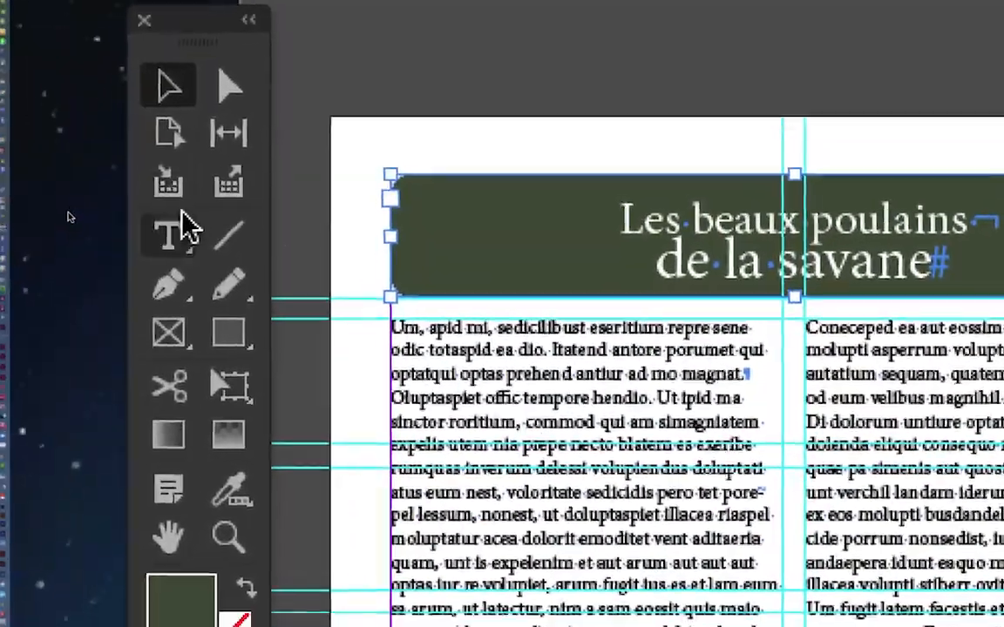
click(168, 232)
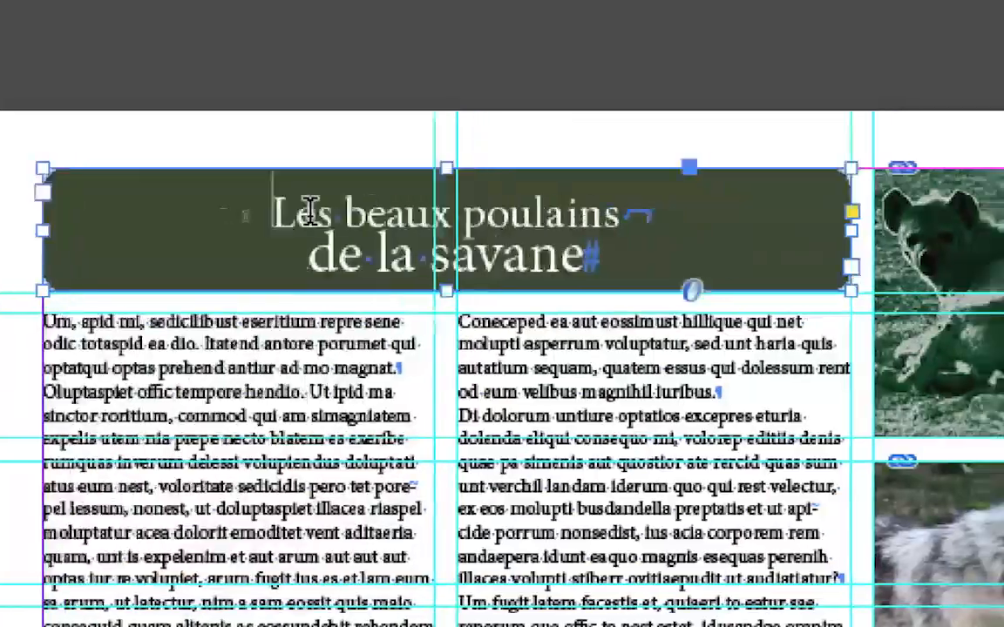
drag(299, 211, 634, 215)
mouse_move(393, 212)
mouse_down()
mouse_move(382, 237)
mouse_move(406, 205)
mouse_up()
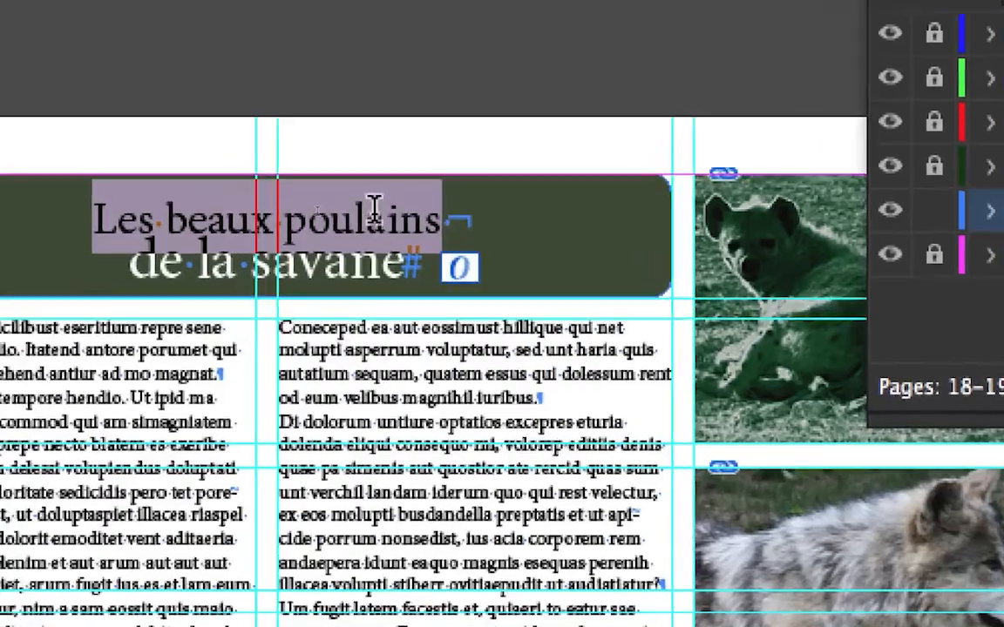
text(Les loups)
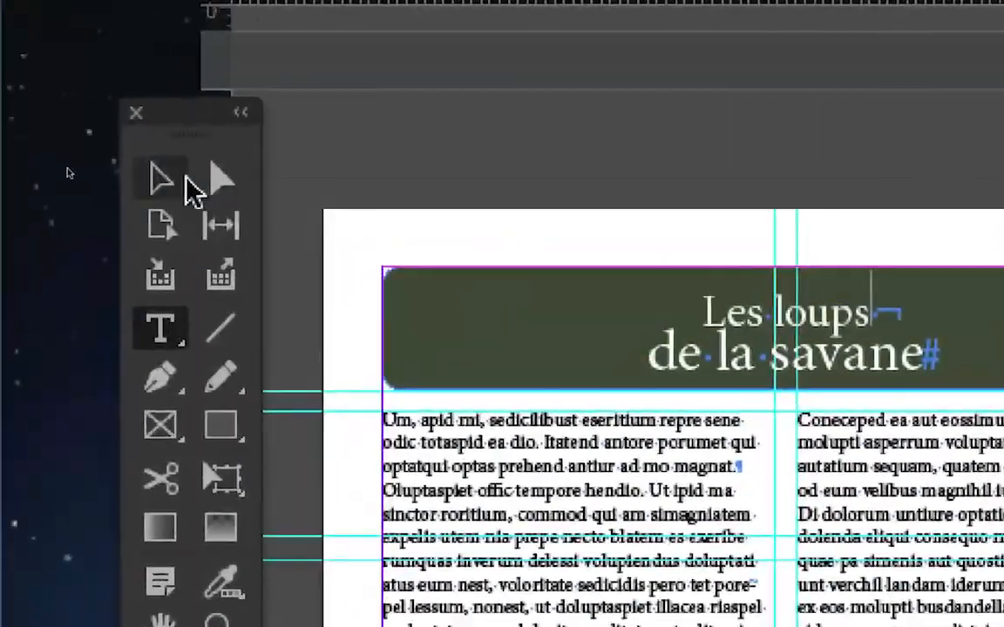
click(198, 182)
click(456, 216)
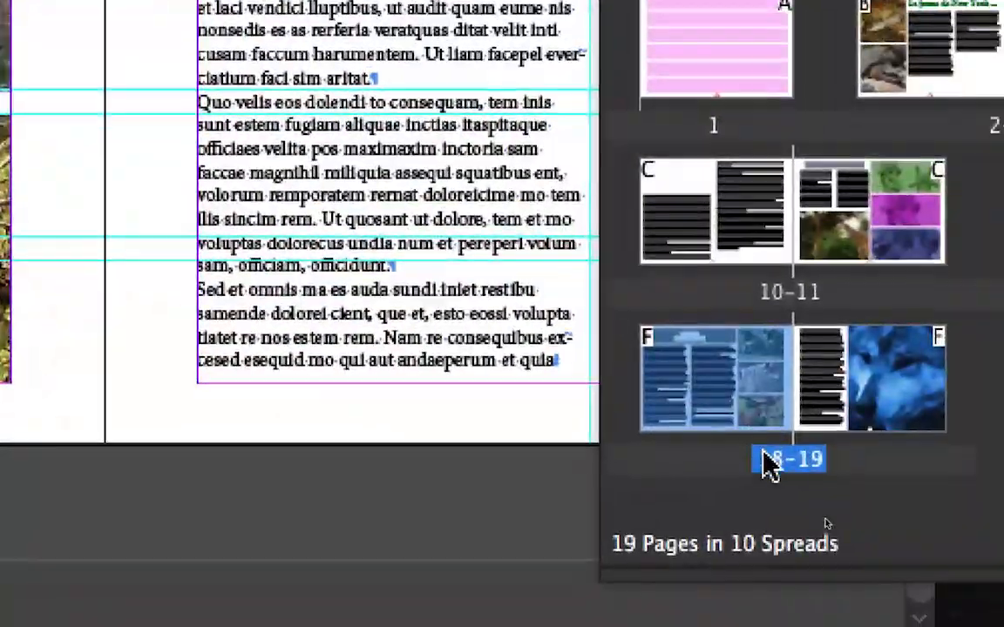
Change the second line of the page 18 title from "de la savane" to "des Ardennes"
double_click(805, 502)
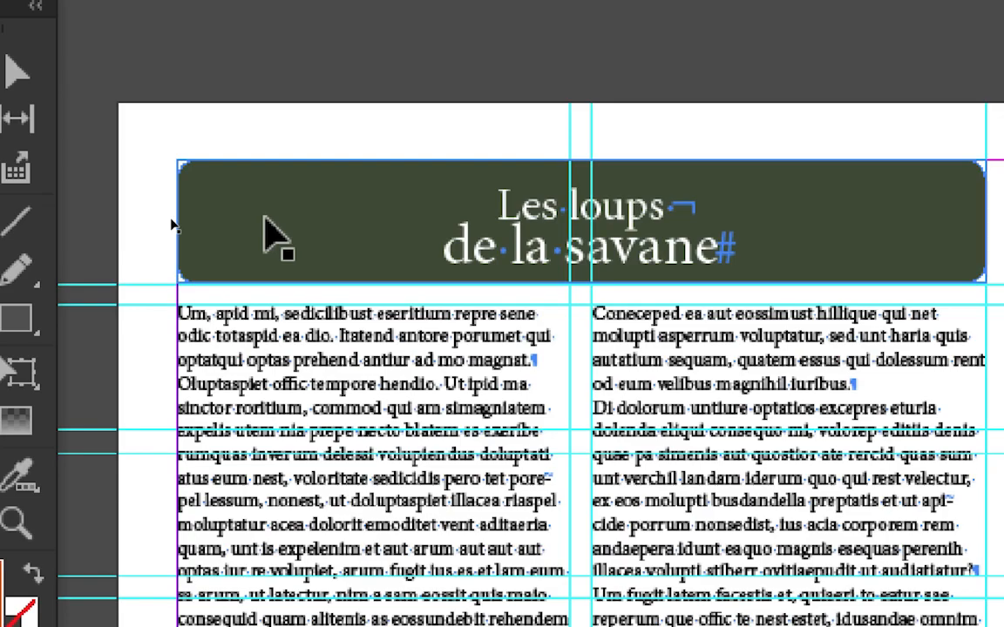
click(266, 220)
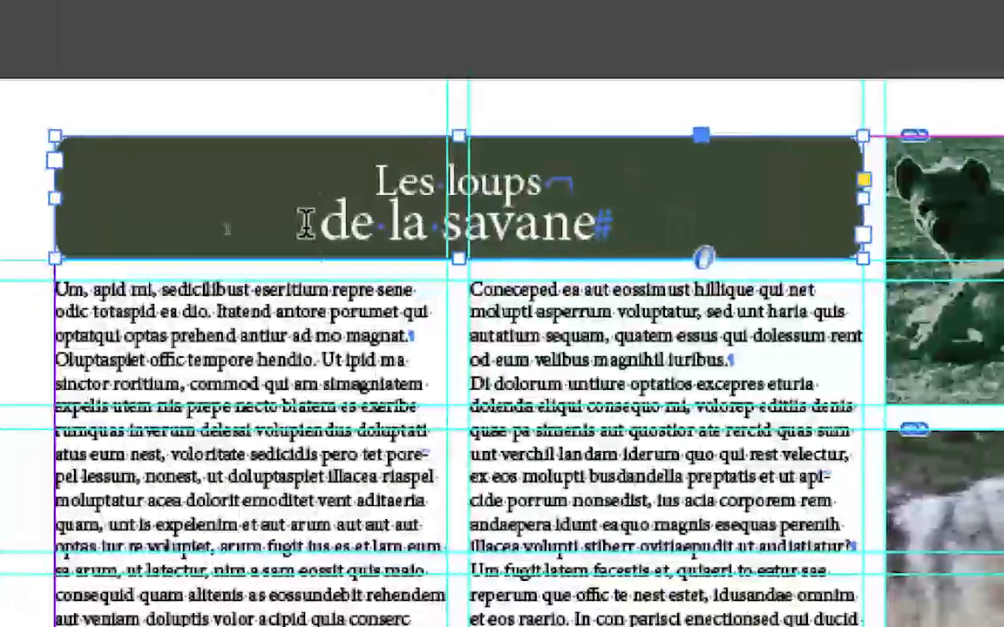
click(389, 236)
click(439, 235)
drag(324, 222, 542, 222)
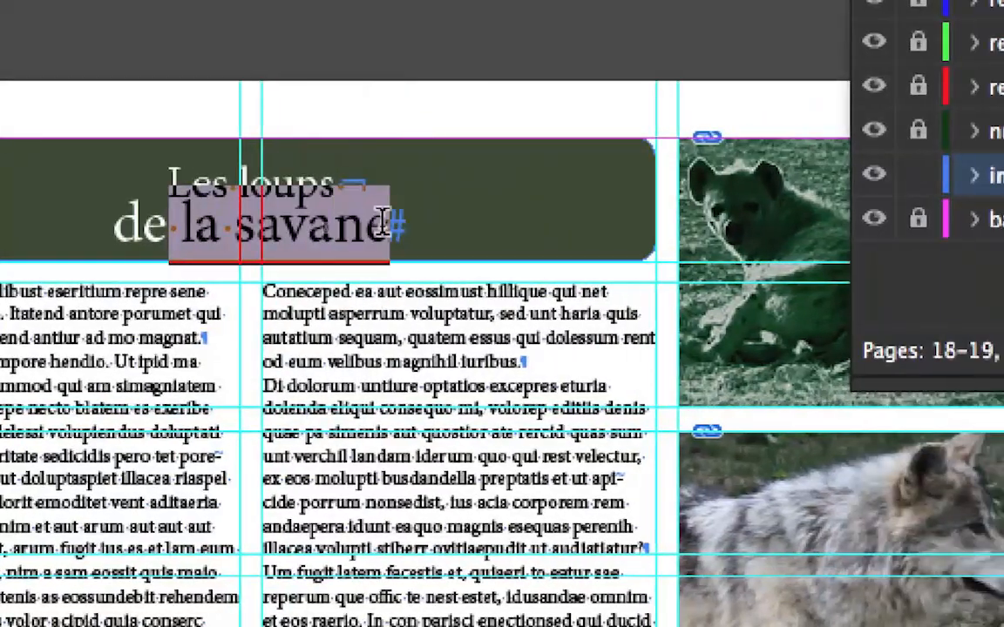
text(s Ardenne)
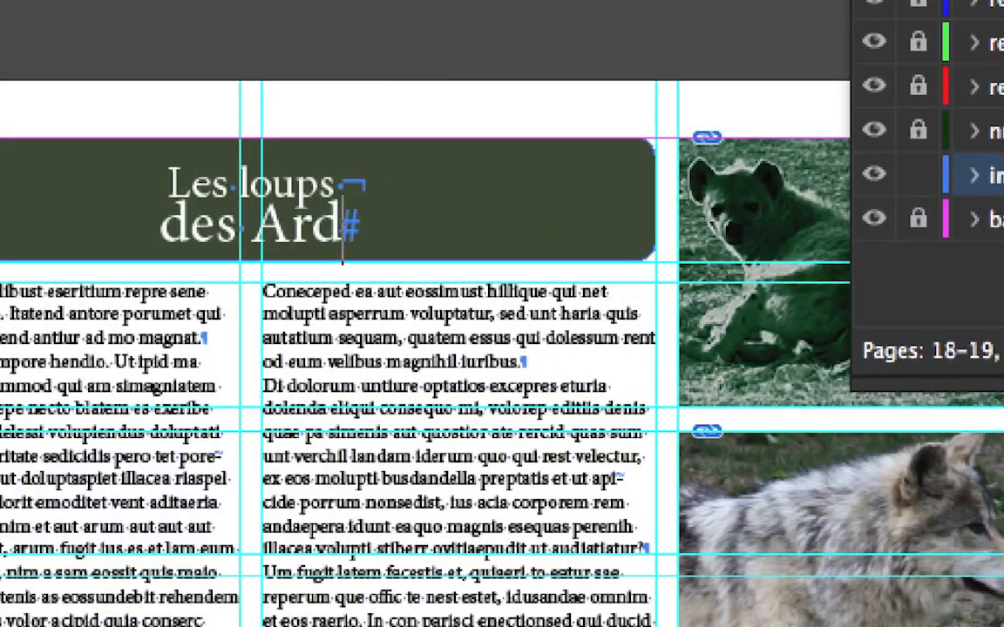
text(s)
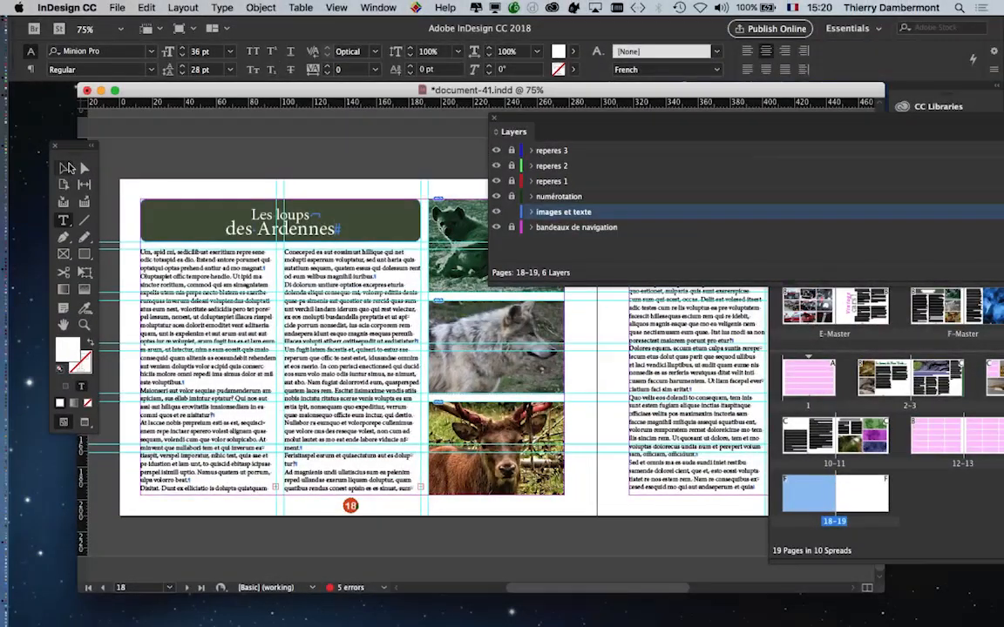
click(68, 167)
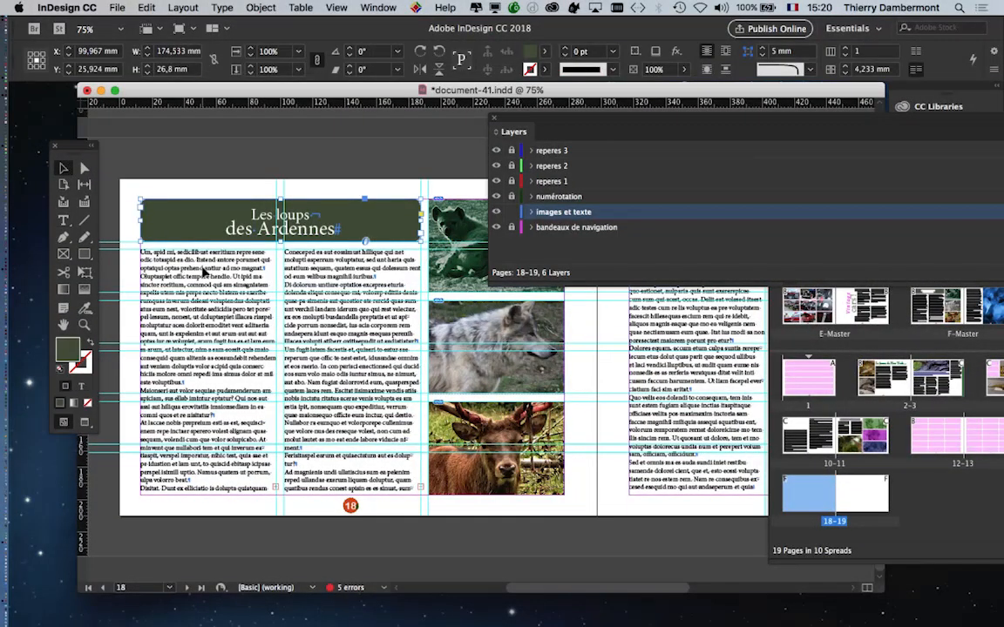
Select both pages of the 18–19 spread and override all their master page items
mouse_move(526, 122)
mouse_down()
mouse_move(666, 128)
mouse_move(423, 330)
mouse_move(233, 422)
mouse_move(171, 516)
mouse_move(183, 552)
mouse_up()
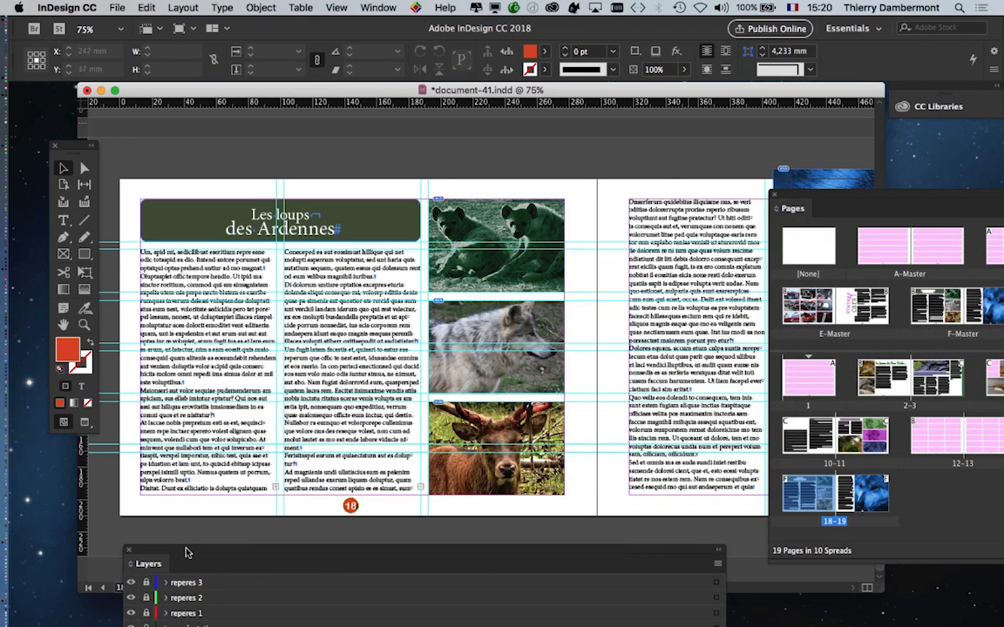
drag(816, 200, 457, 120)
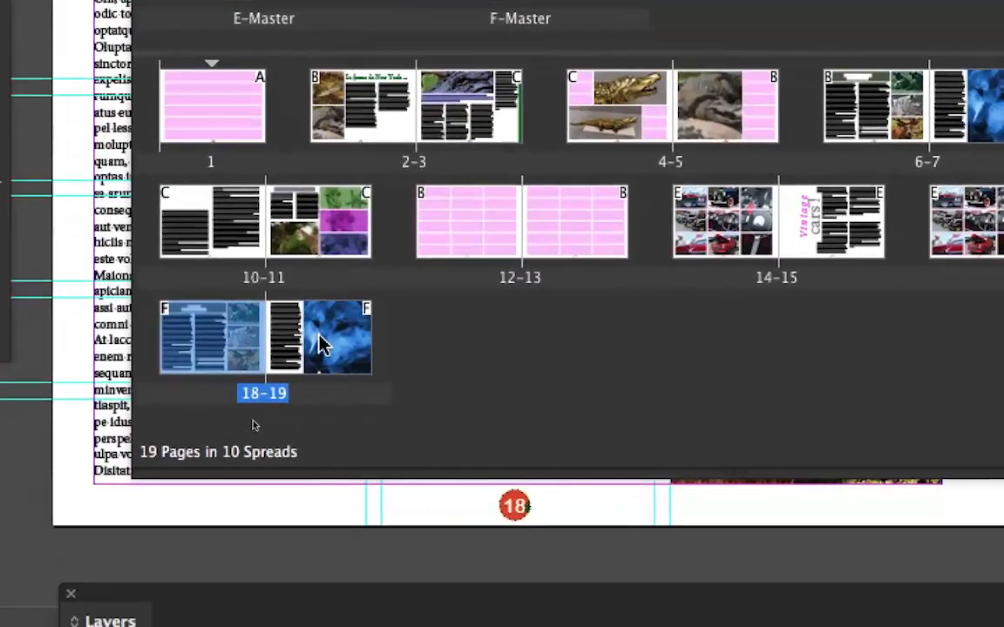
shift+click(319, 336)
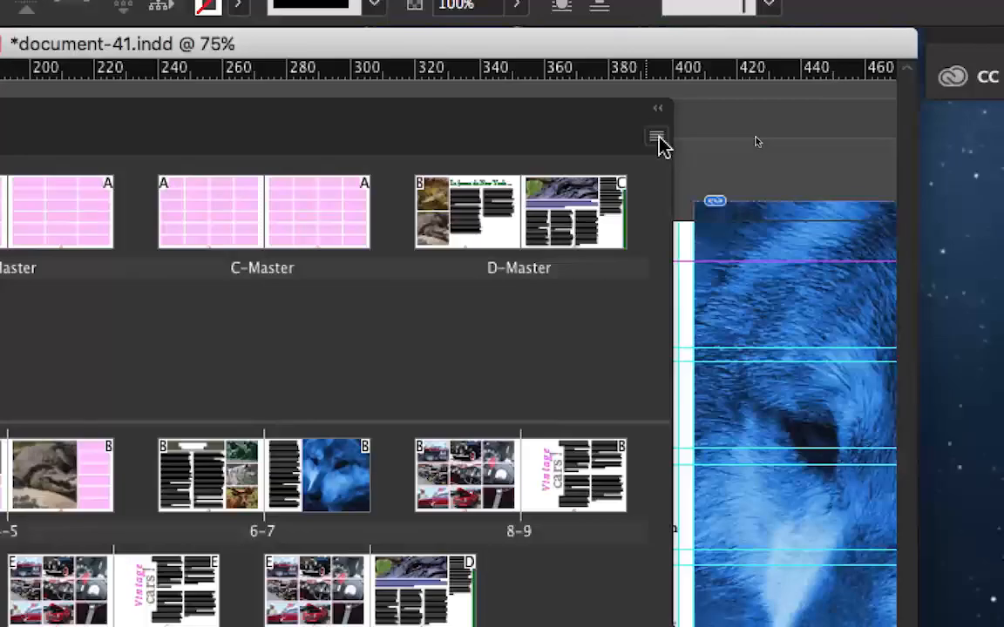
click(656, 140)
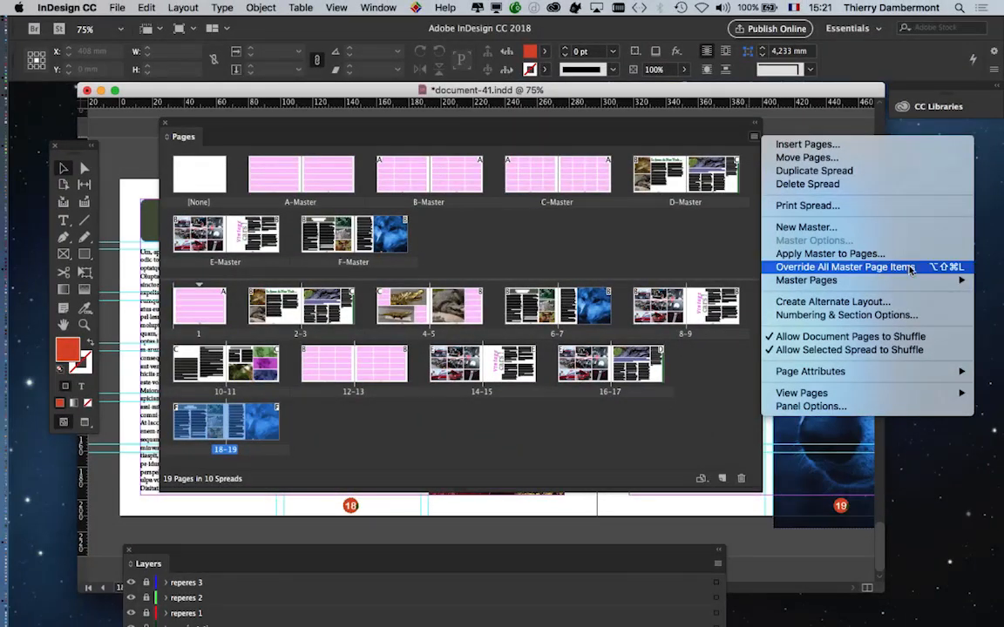
click(910, 268)
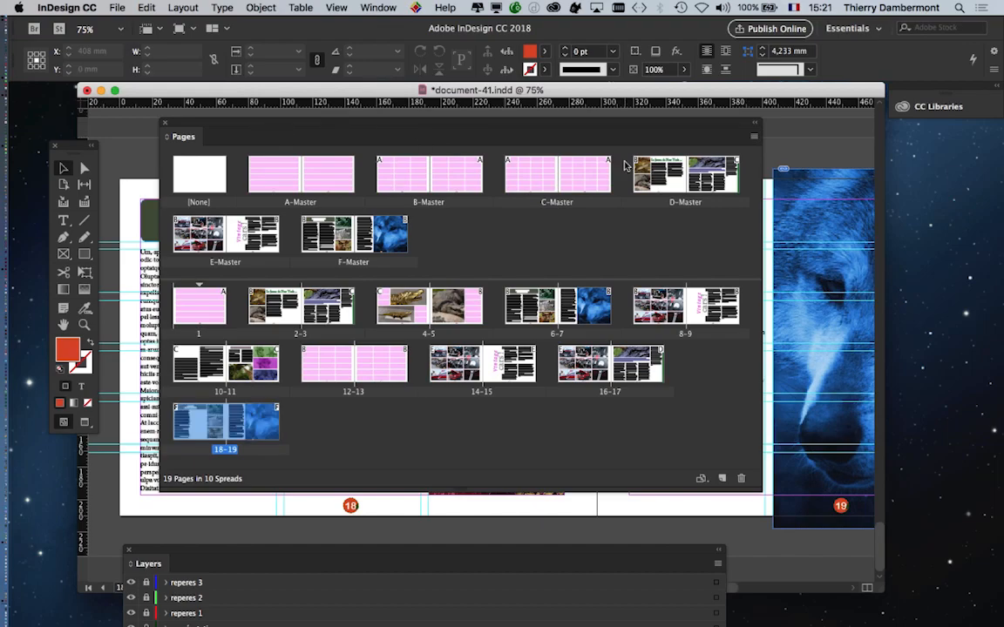
Check that the three animal photos on page 18 and the text frame and blue wolf photo on page 19 can be selected
drag(491, 122, 857, 162)
drag(556, 167, 853, 220)
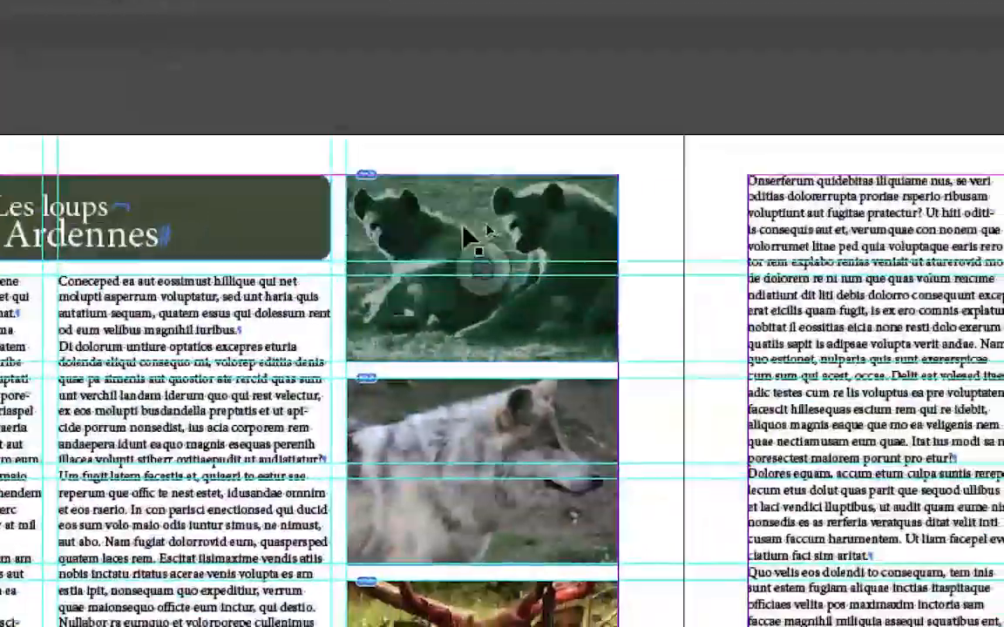
click(464, 230)
click(410, 447)
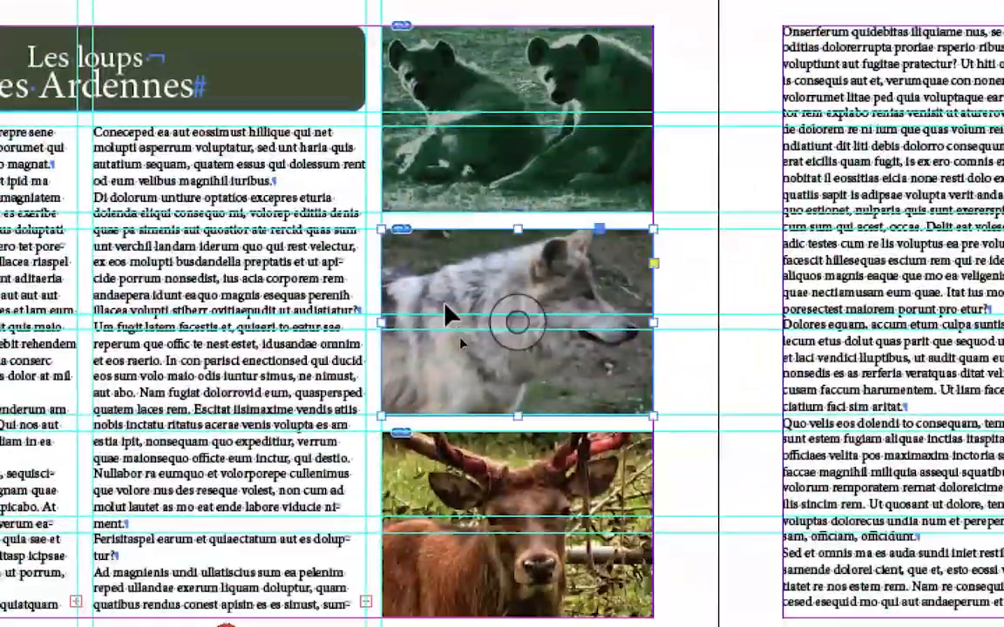
click(400, 614)
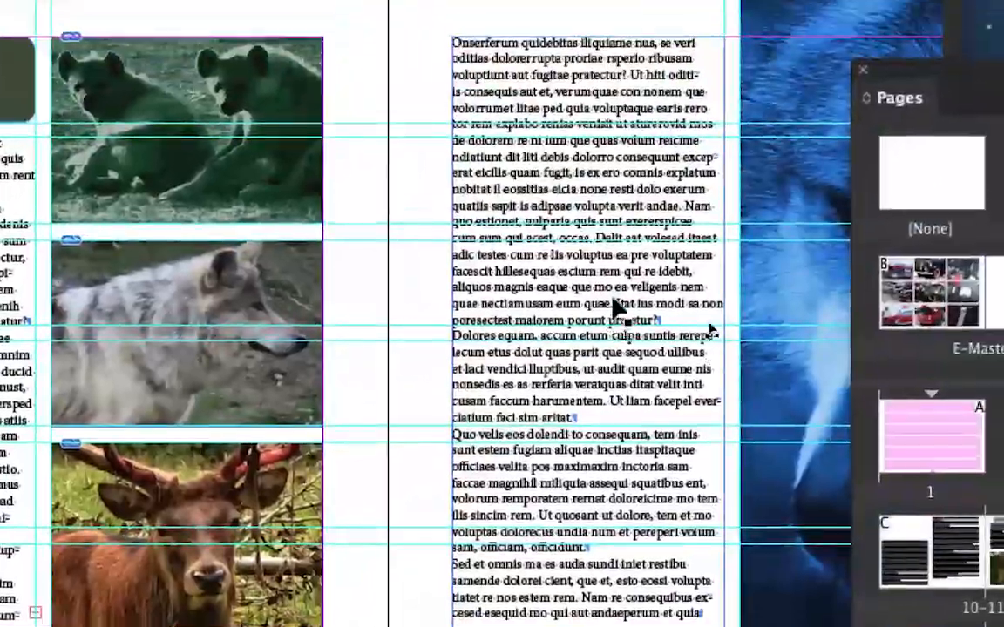
click(615, 299)
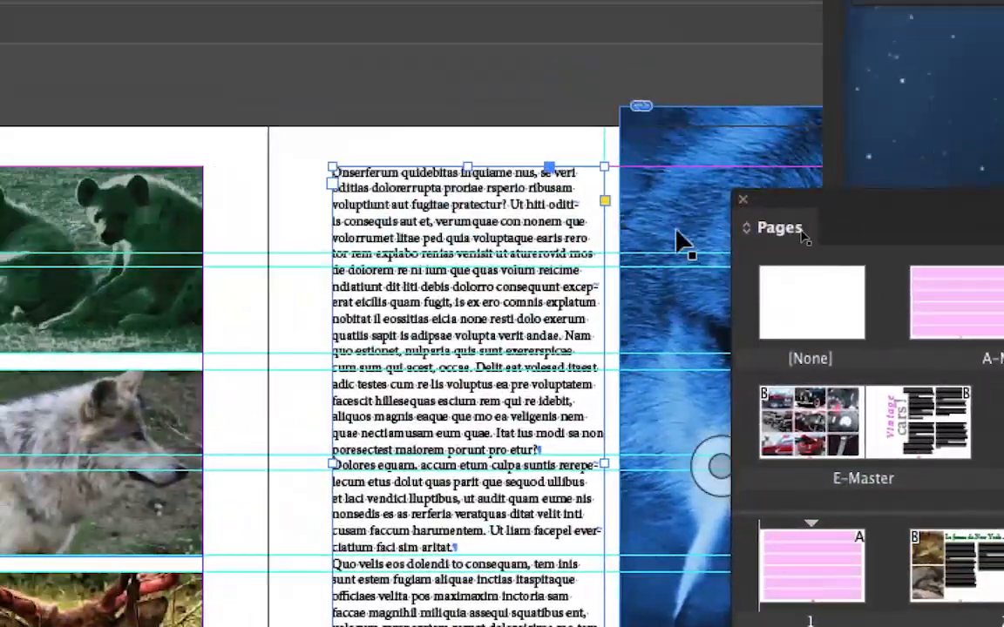
click(799, 104)
Apply Override All Master Page Items to the 18–19 spread again, and move the Pages panel clear of page 18
drag(730, 218, 372, 163)
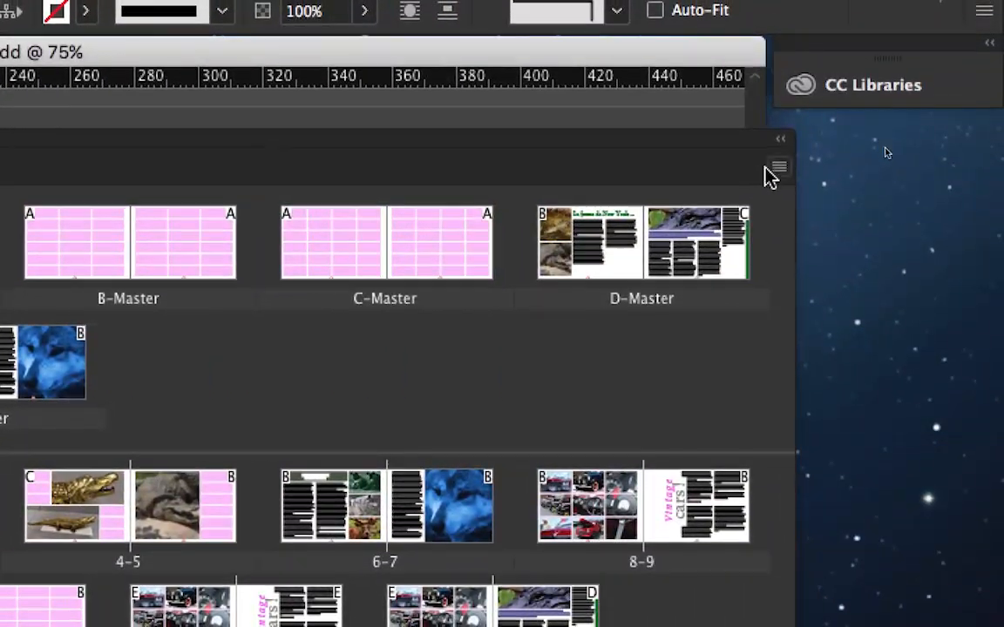
click(840, 160)
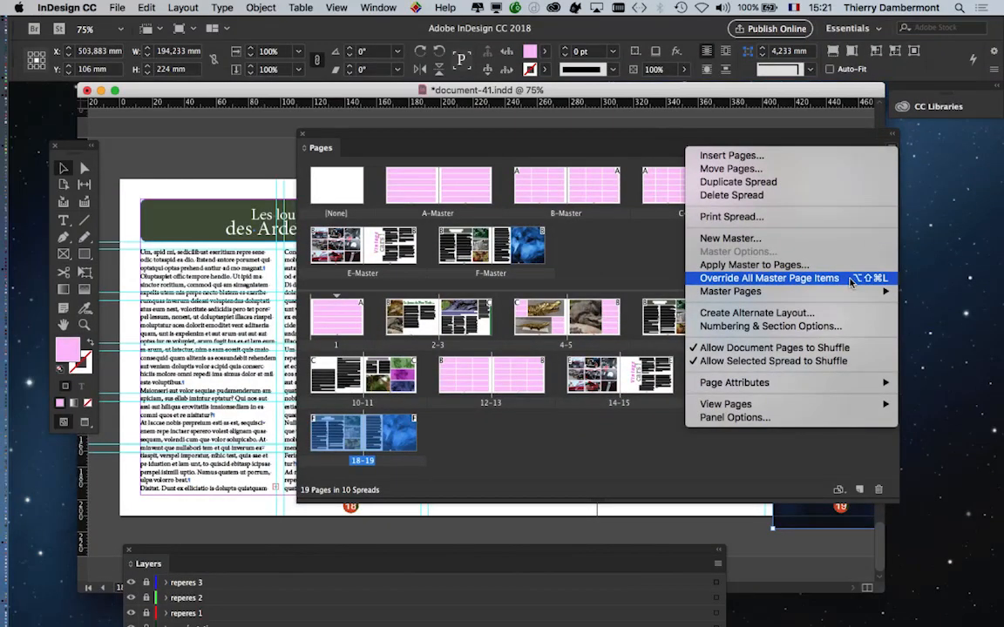
click(852, 279)
drag(355, 139, 758, 200)
Save a copy of the document as document-42.indd in the document-40_Folder
click(117, 7)
click(144, 112)
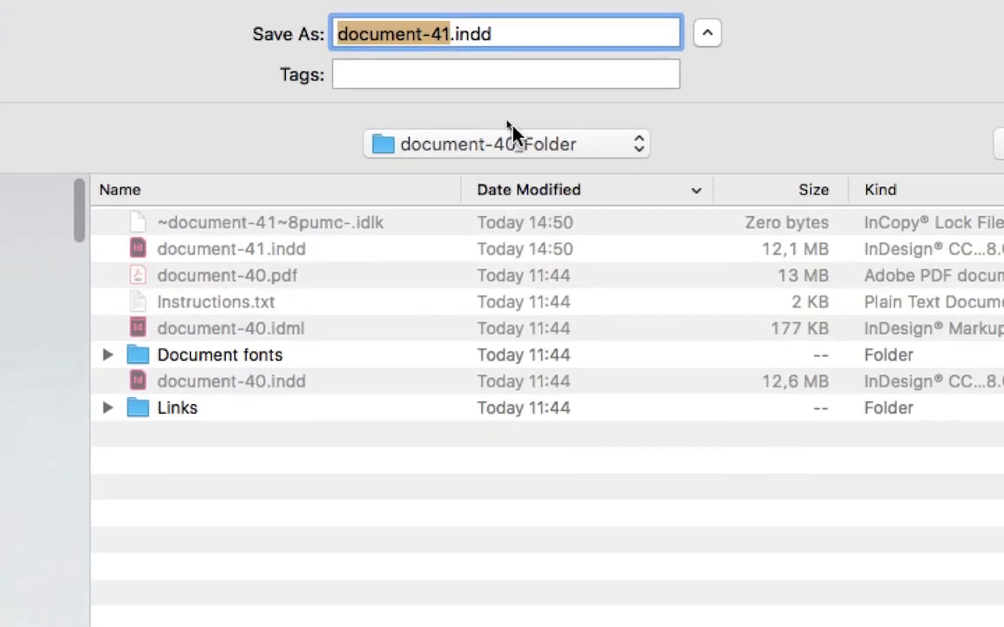
drag(451, 33, 441, 30)
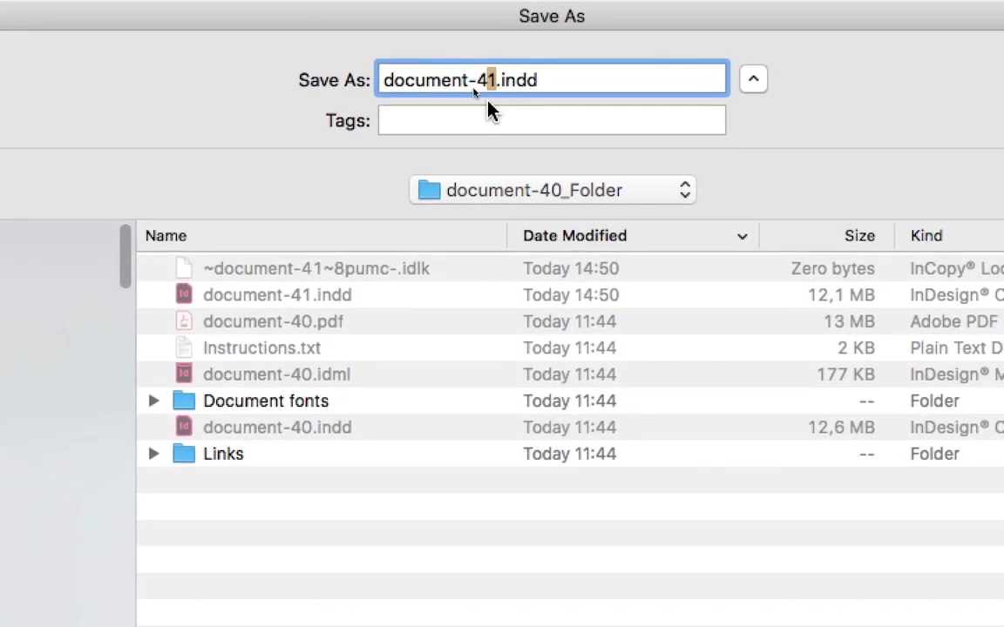
text(2)
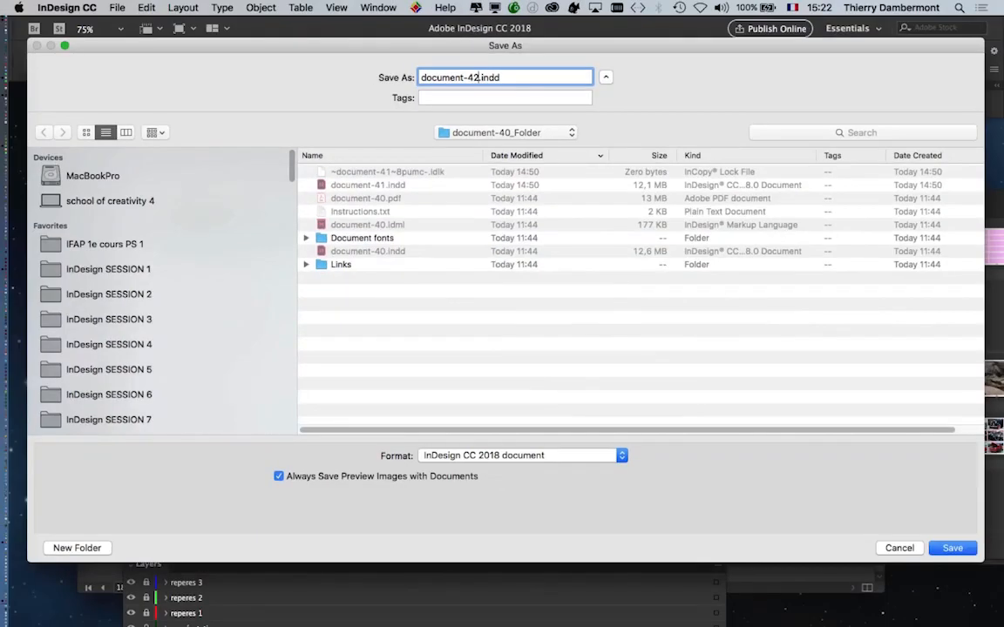
key(Return)
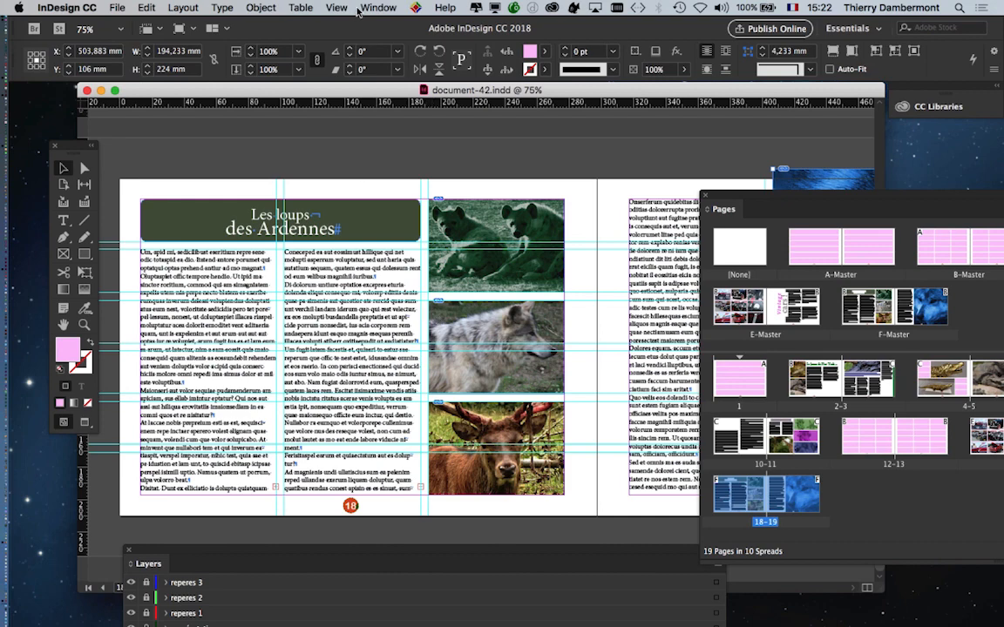
Switch to Firefox and look through the Canis lupus article on Wikipedia, reducing the page zoom to 90%
key(super+Tab)
click(339, 326)
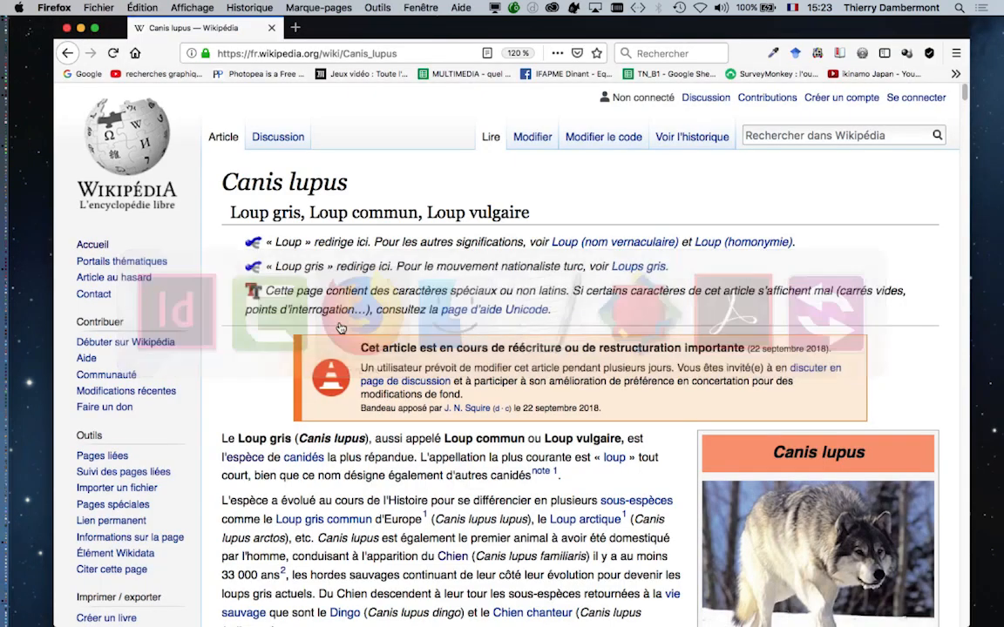
drag(427, 27, 388, 27)
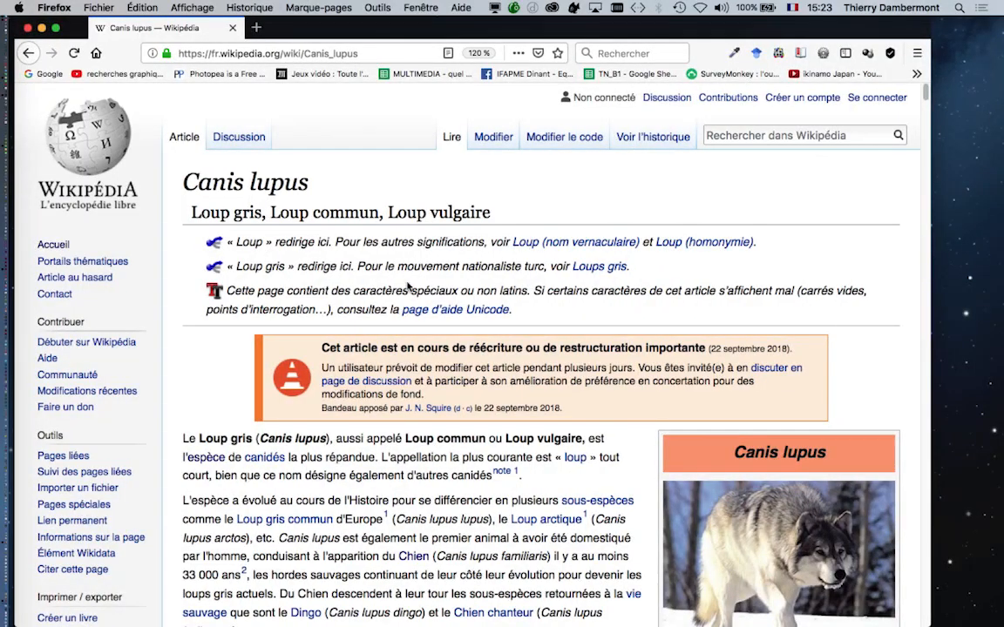
scroll(407, 285, down, 5)
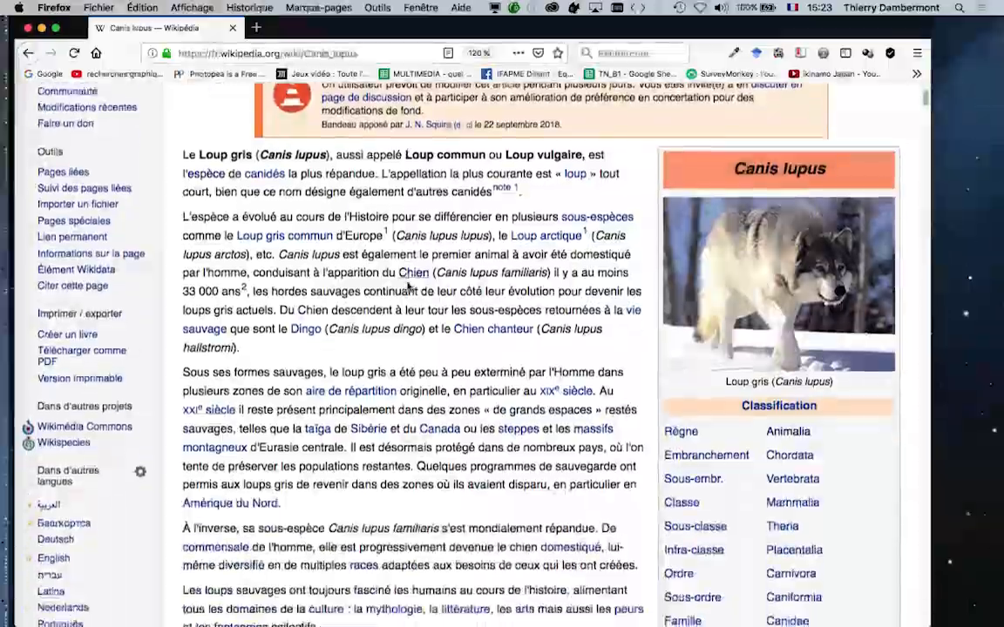
scroll(406, 285, down, 20)
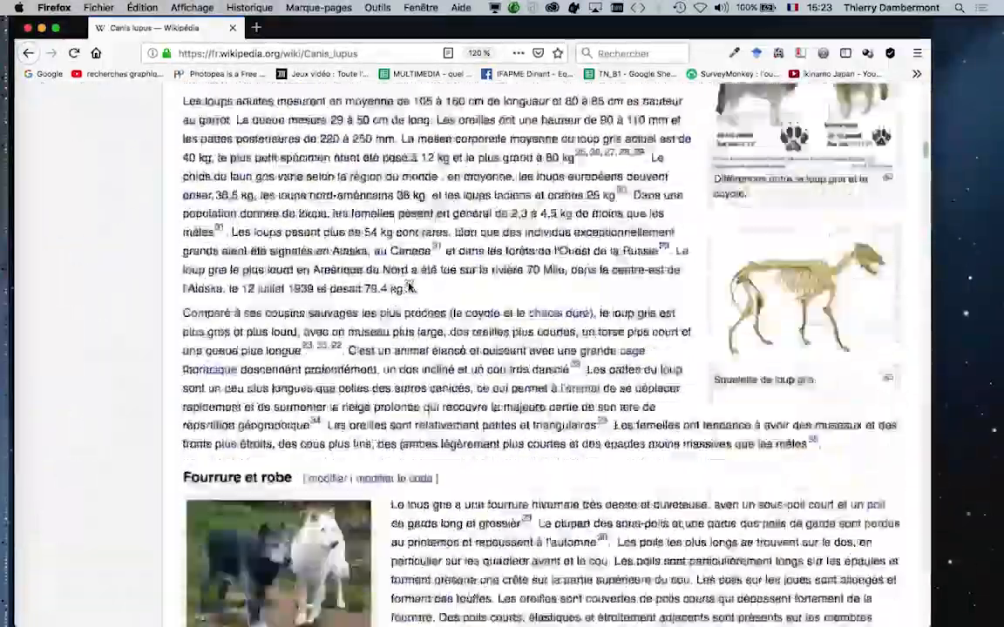
scroll(410, 287, down, 12)
scroll(412, 286, up, 4)
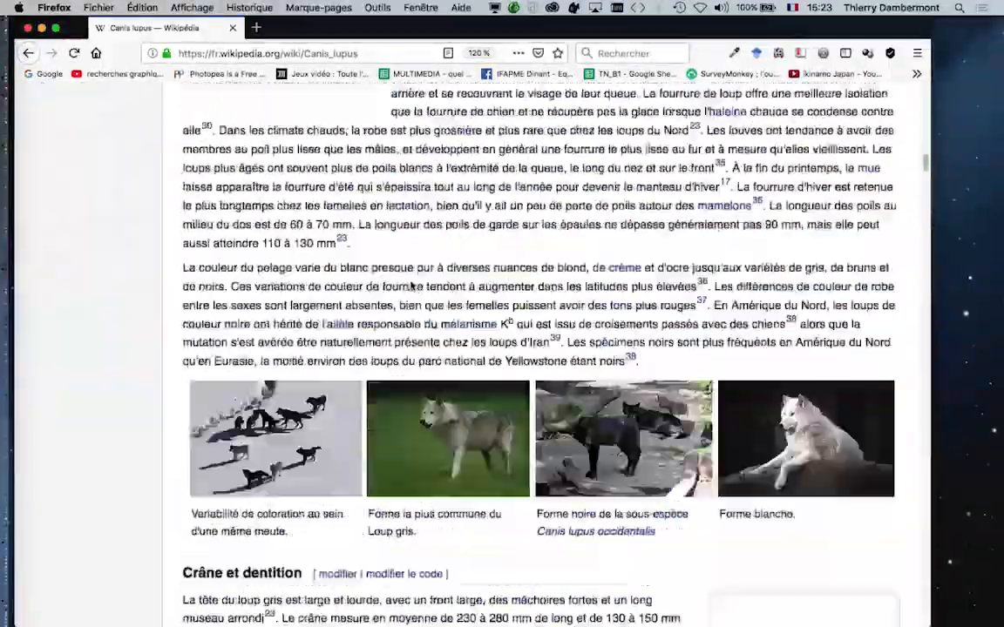
scroll(411, 286, up, 20)
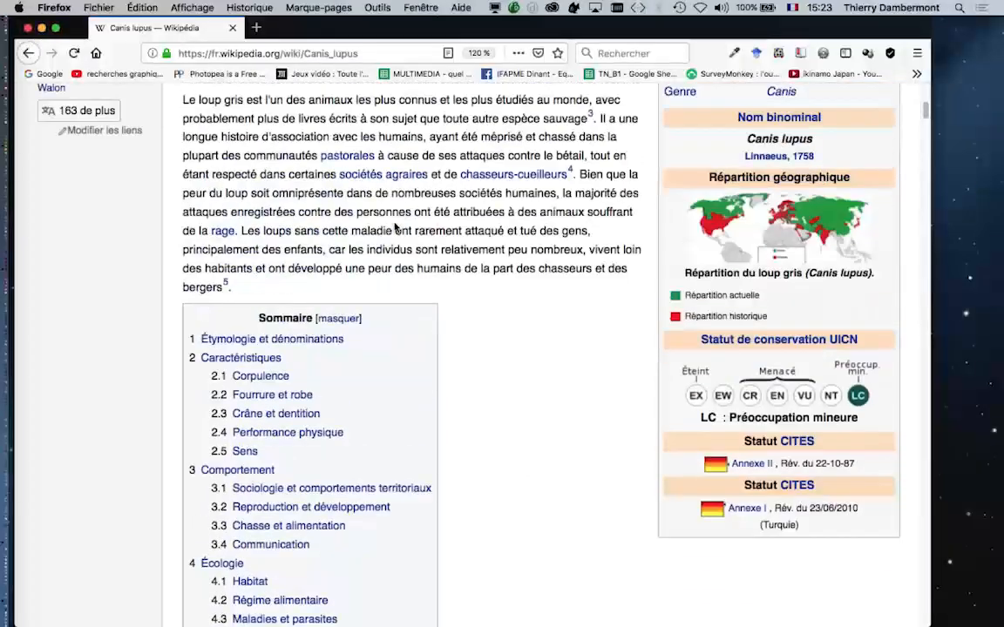
key(super+minus)
key(super+minus)
key(super+minus)
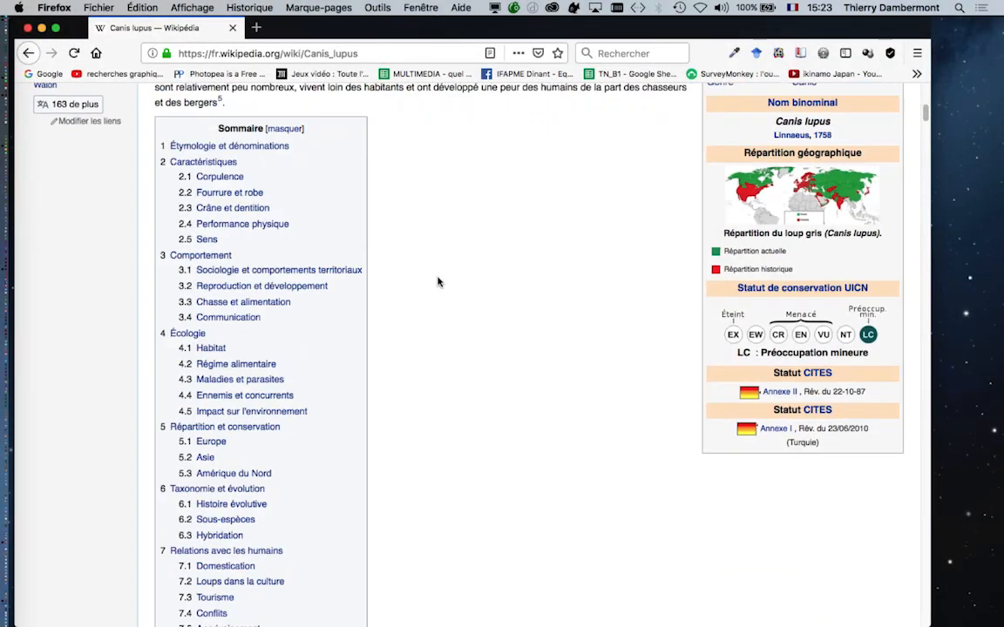
scroll(438, 282, up, 5)
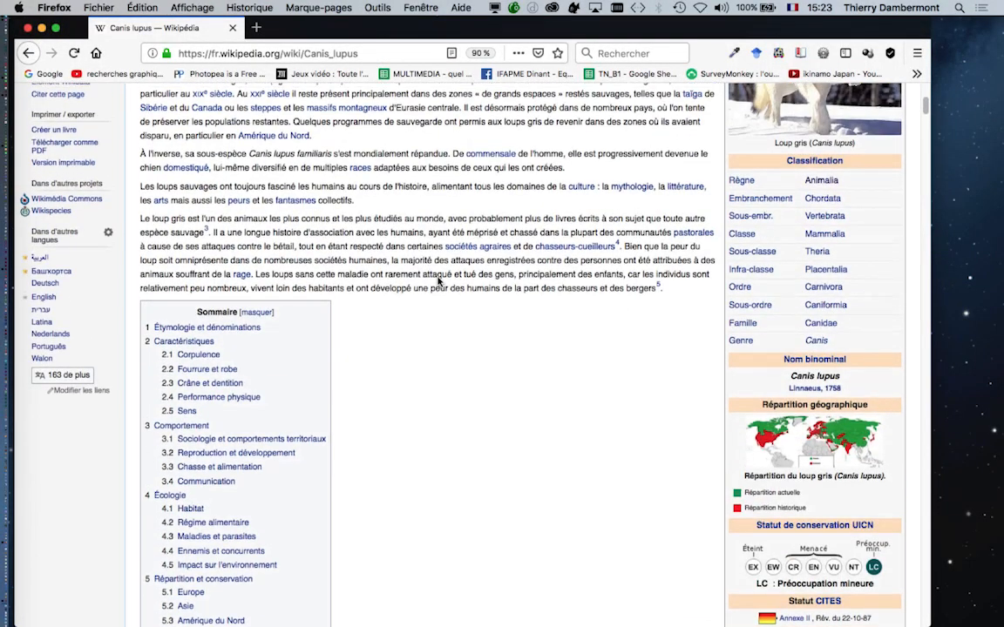
scroll(438, 281, up, 6)
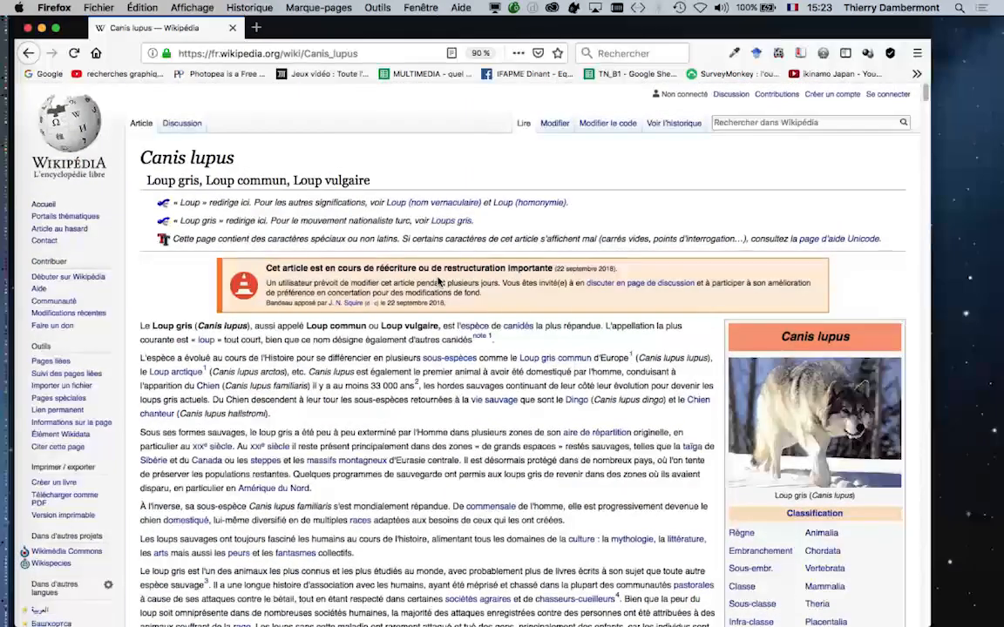
Try selecting the article's introductory text, and shorten the browser window so that it ends above the bottom of the screen
scroll(439, 280, down, 2)
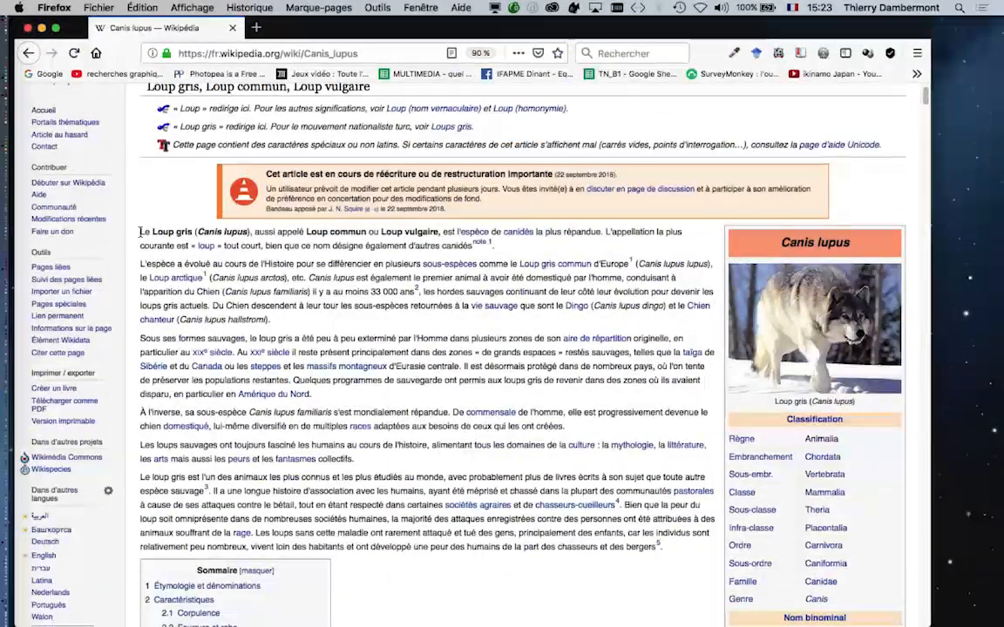
drag(142, 187, 343, 559)
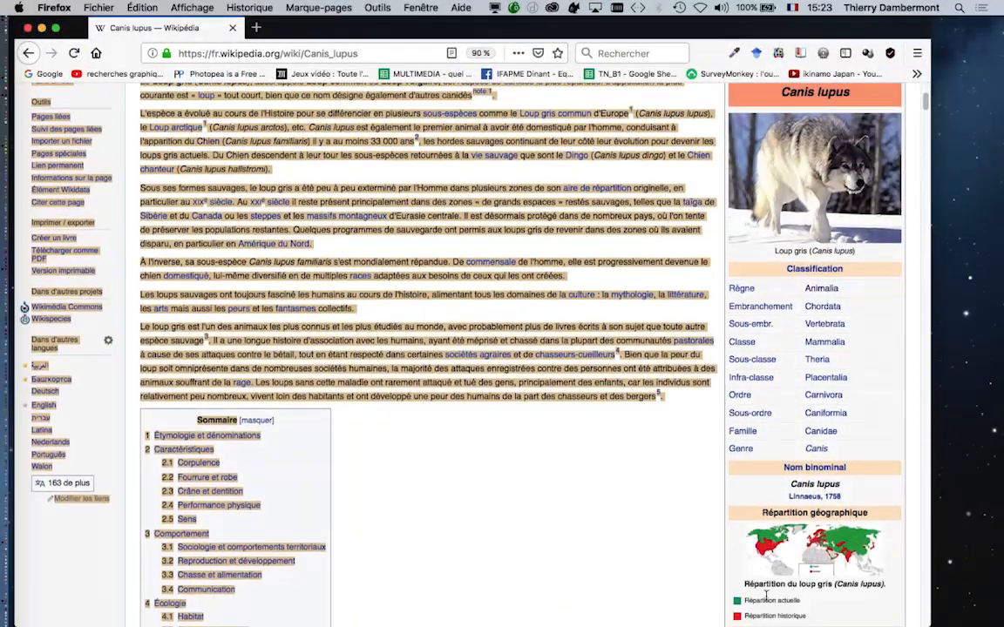
drag(927, 625, 938, 542)
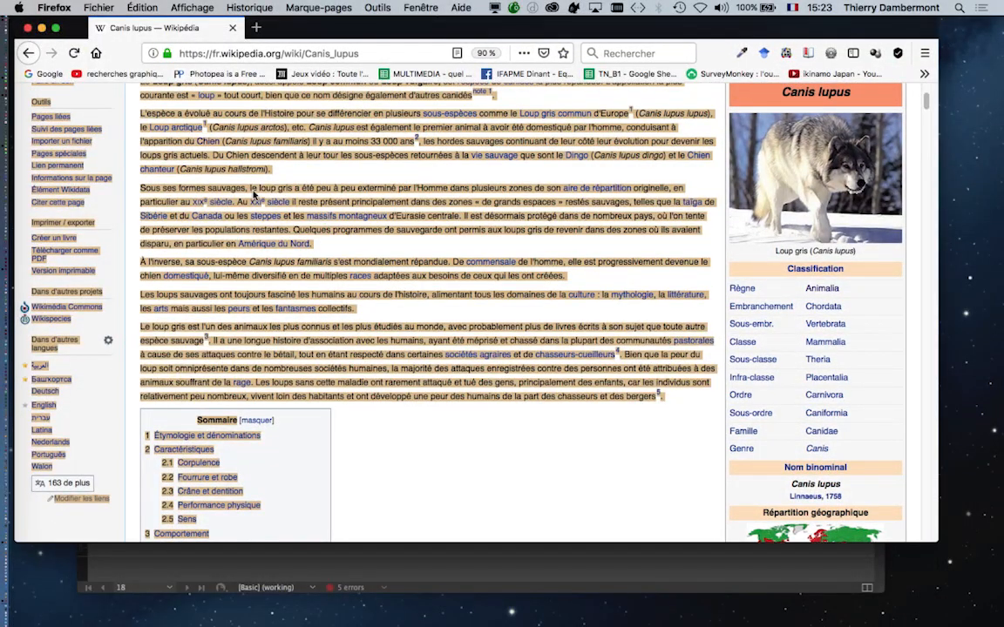
scroll(253, 199, up, 4)
click(131, 235)
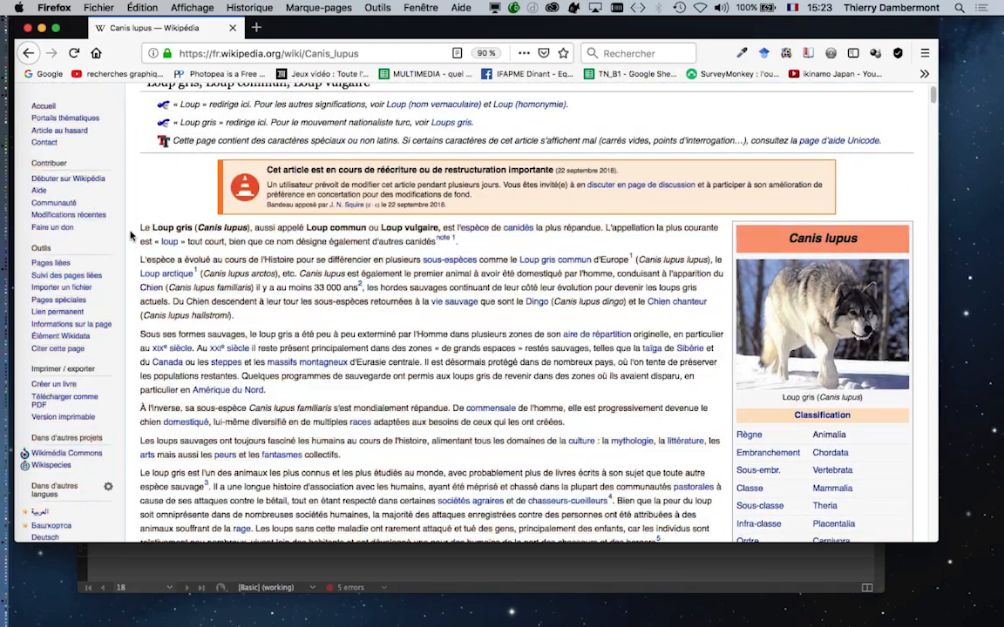
Copy the article text from the introduction through the coat colour paragraph of the Fourrure et robe section
drag(140, 226, 912, 265)
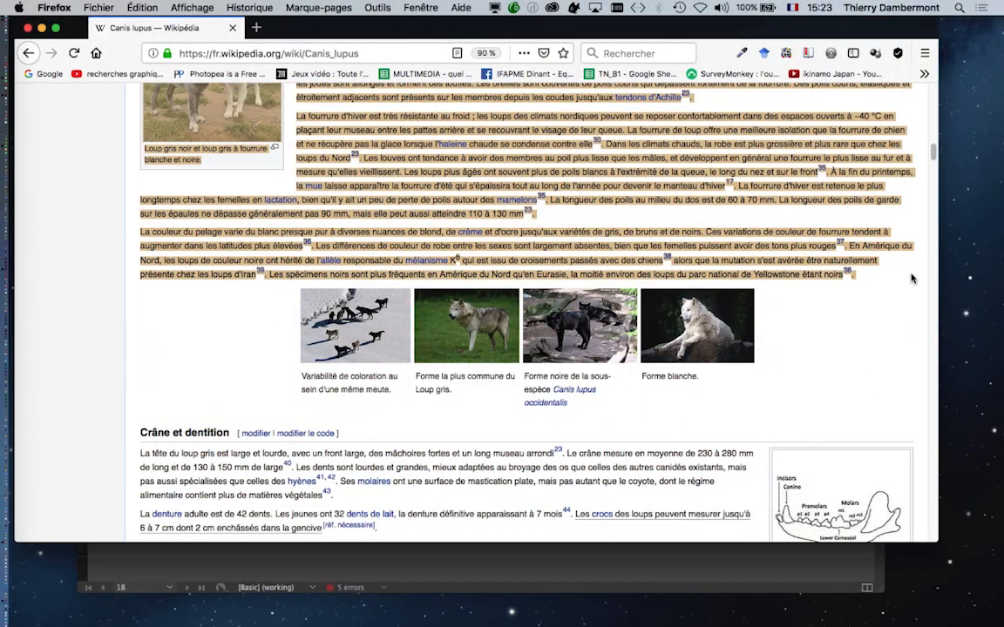
scroll(523, 218, up, 10)
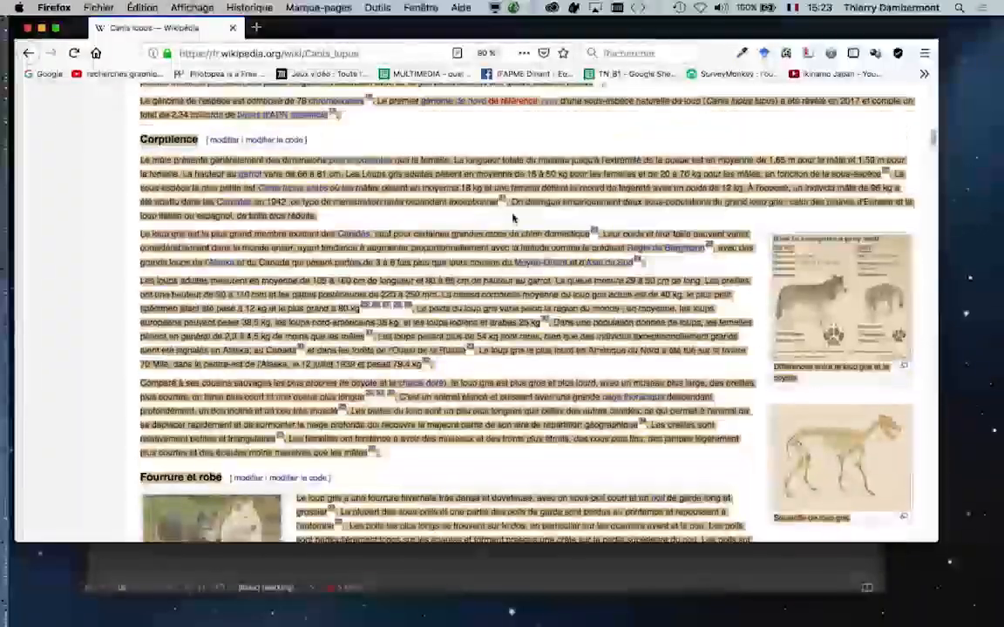
scroll(512, 219, up, 10)
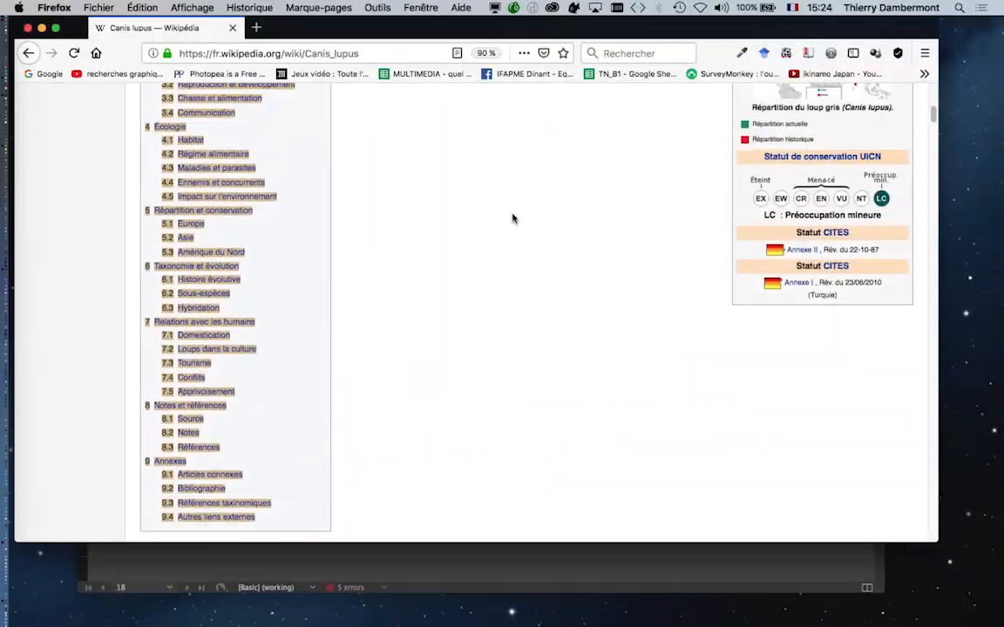
scroll(512, 218, up, 5)
click(142, 7)
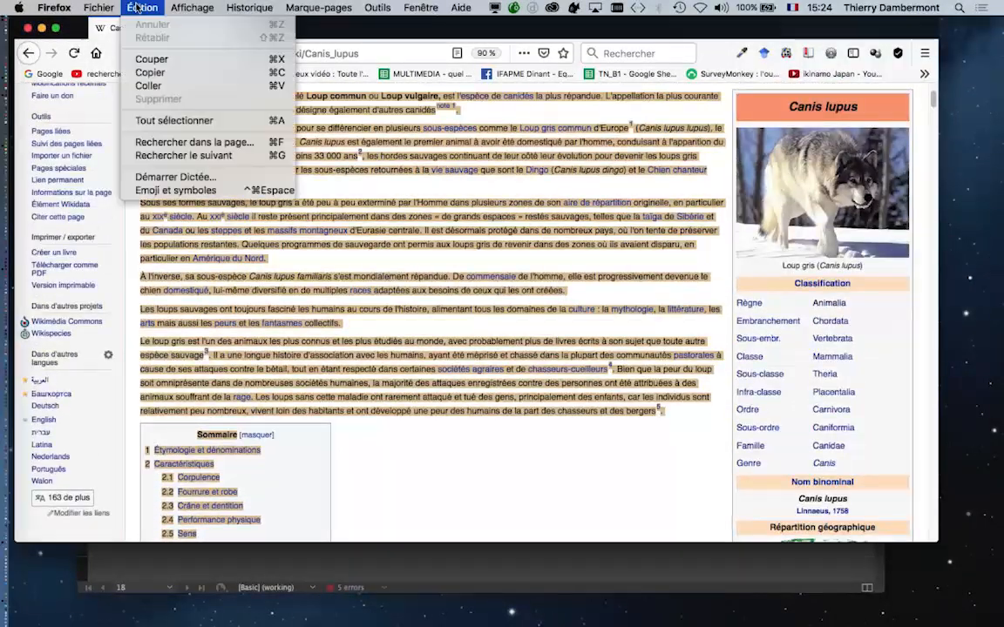
click(159, 73)
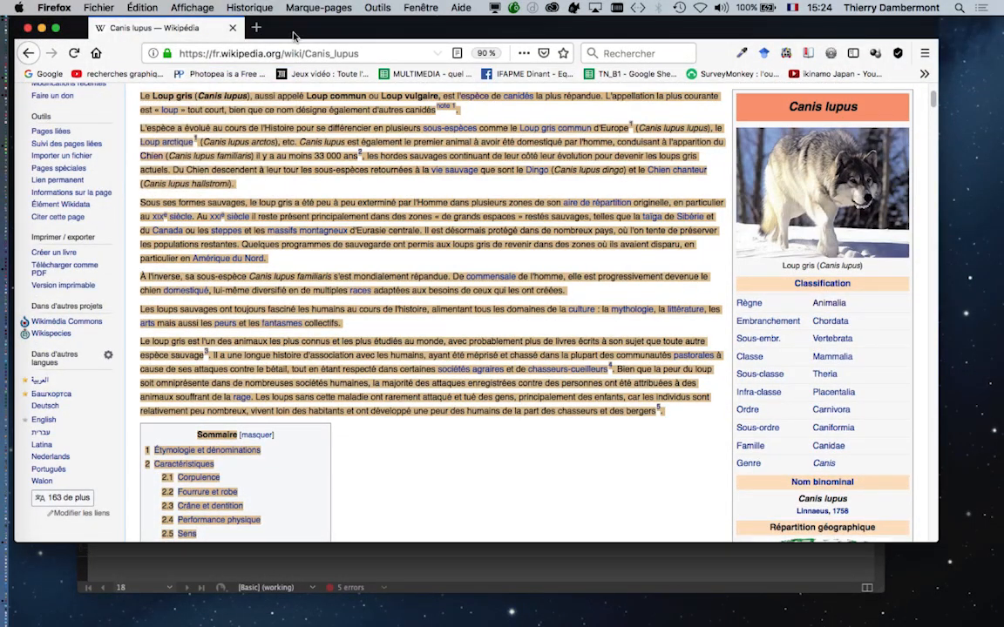
Return to InDesign and replace all the placeholder text in page 18's first column frame with the copied wolf article
drag(293, 32, 900, 142)
click(332, 91)
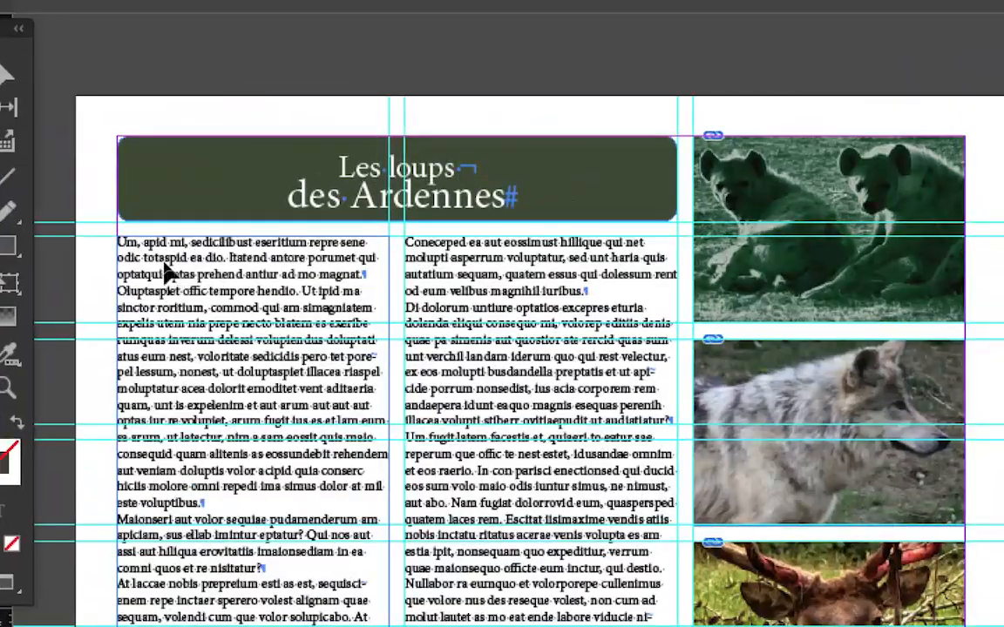
click(168, 273)
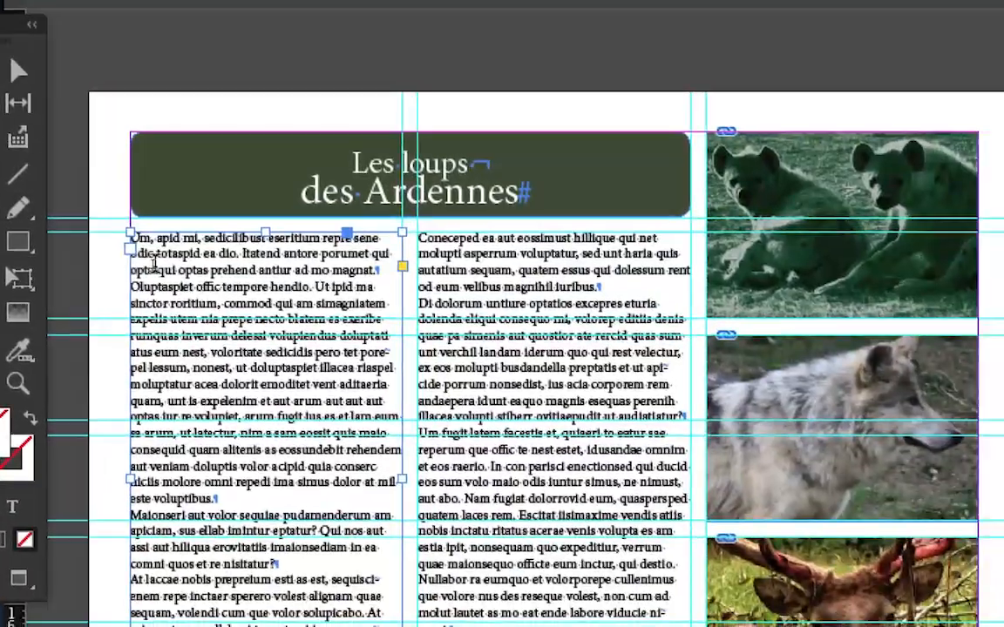
click(158, 265)
scroll(159, 267, up, 1)
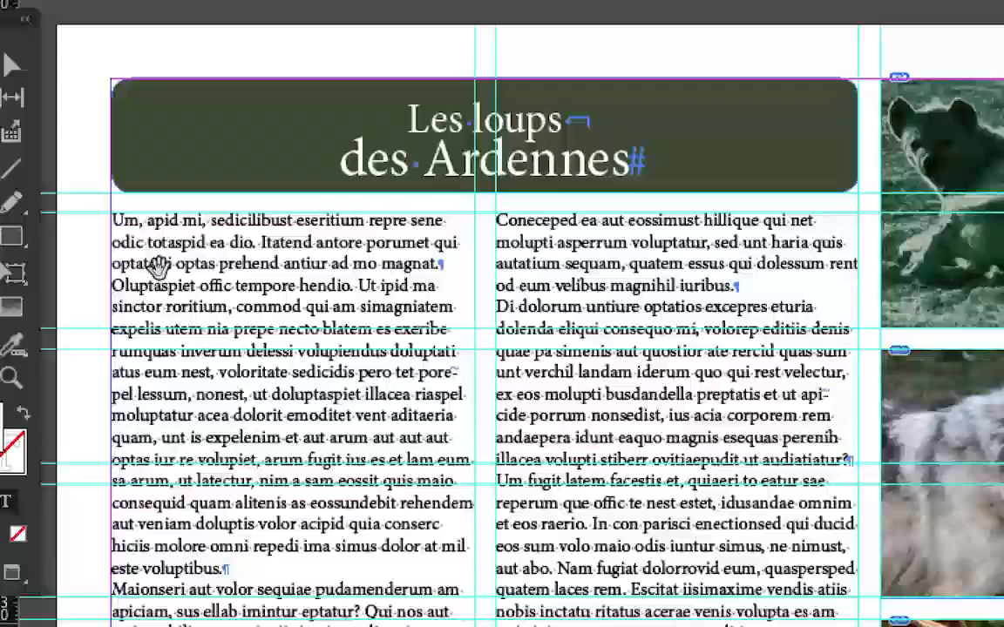
scroll(158, 268, up, 1)
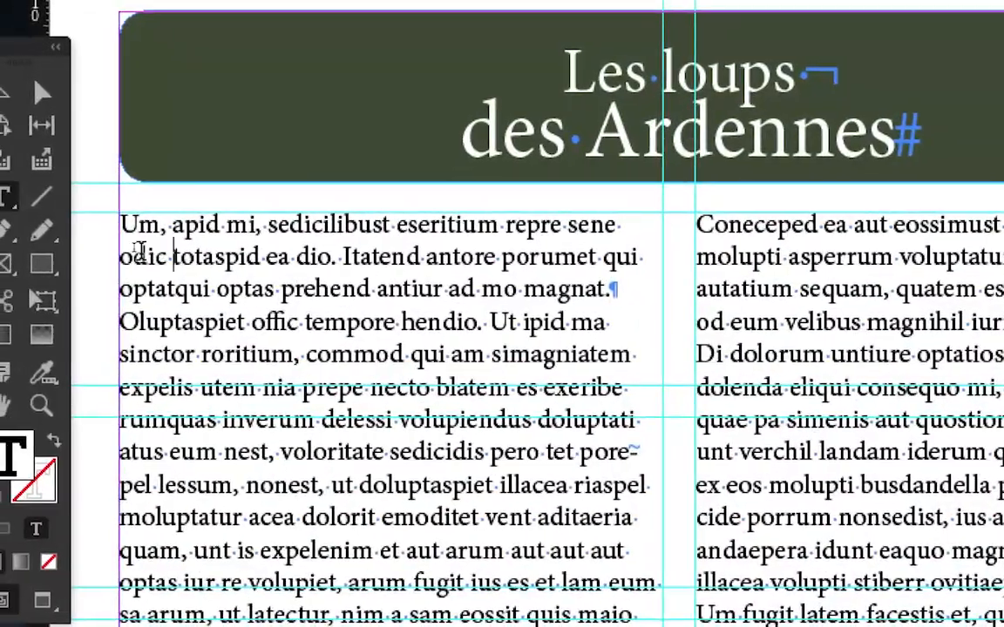
key(ctrl+a)
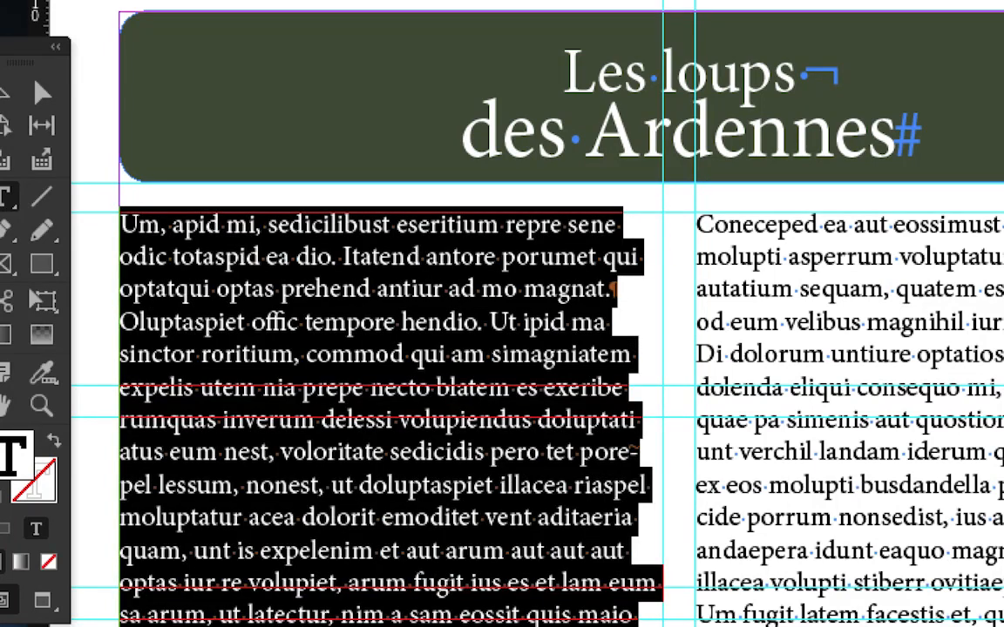
key(ctrl+v)
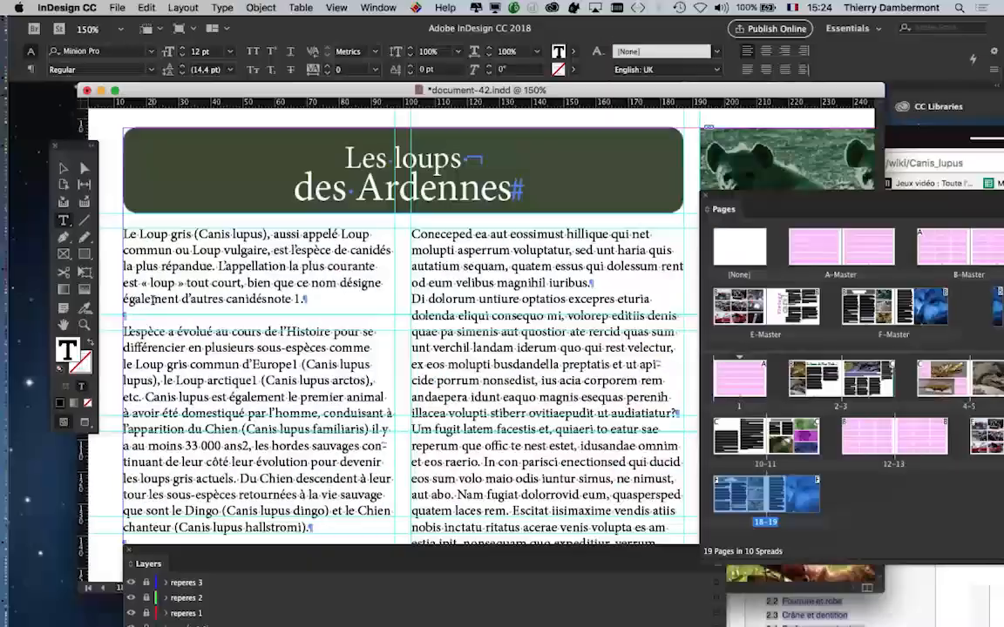
Bring the Wikipedia page back to review how much text was copied, and return to the InDesign document
drag(969, 158, 390, 127)
scroll(528, 305, down, 15)
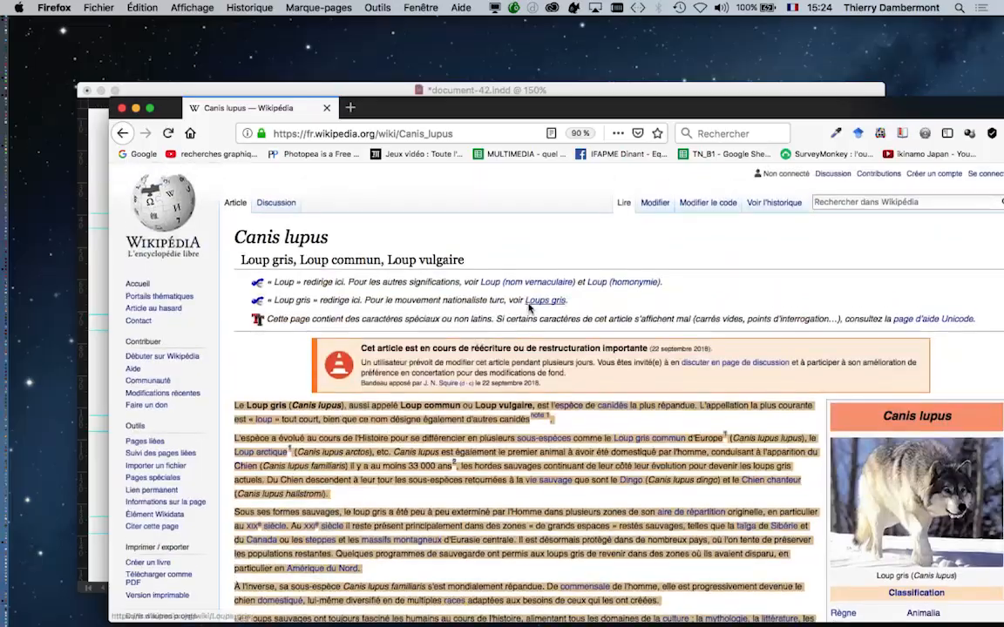
scroll(528, 312, down, 10)
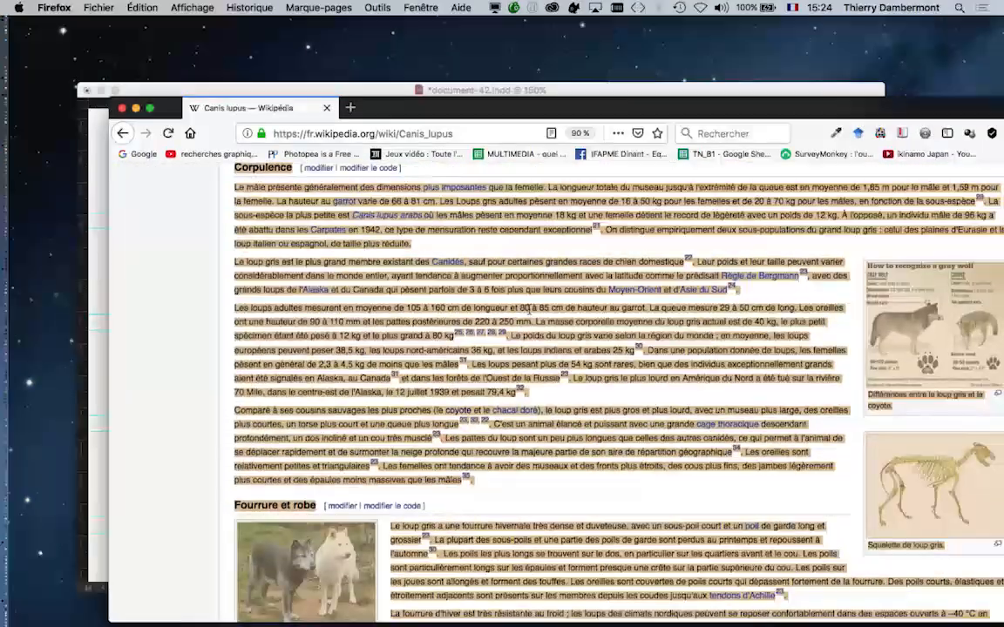
scroll(529, 312, up, 3)
scroll(527, 312, up, 20)
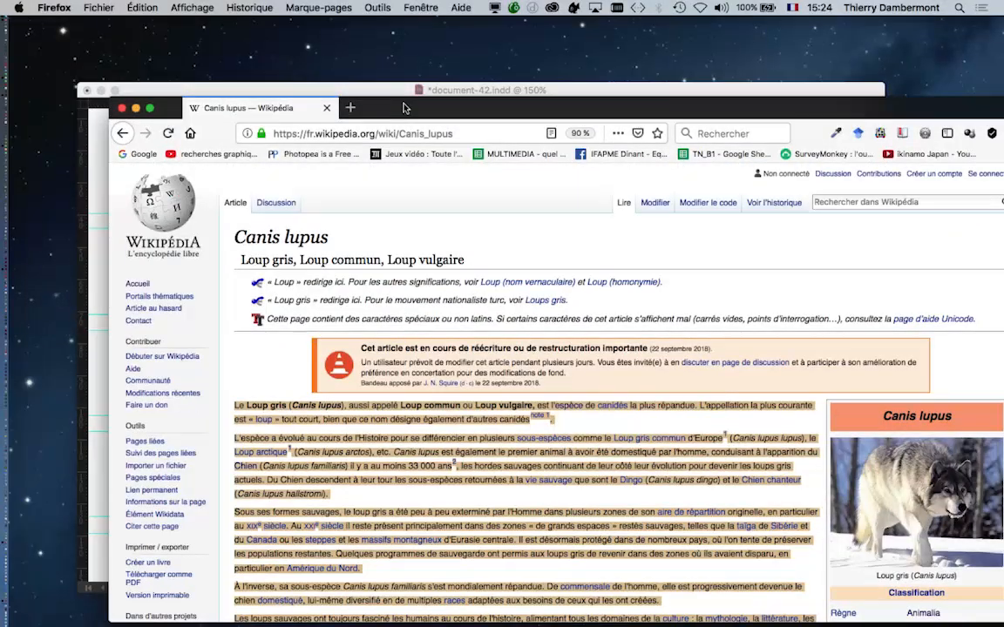
drag(403, 108, 1003, 266)
click(344, 95)
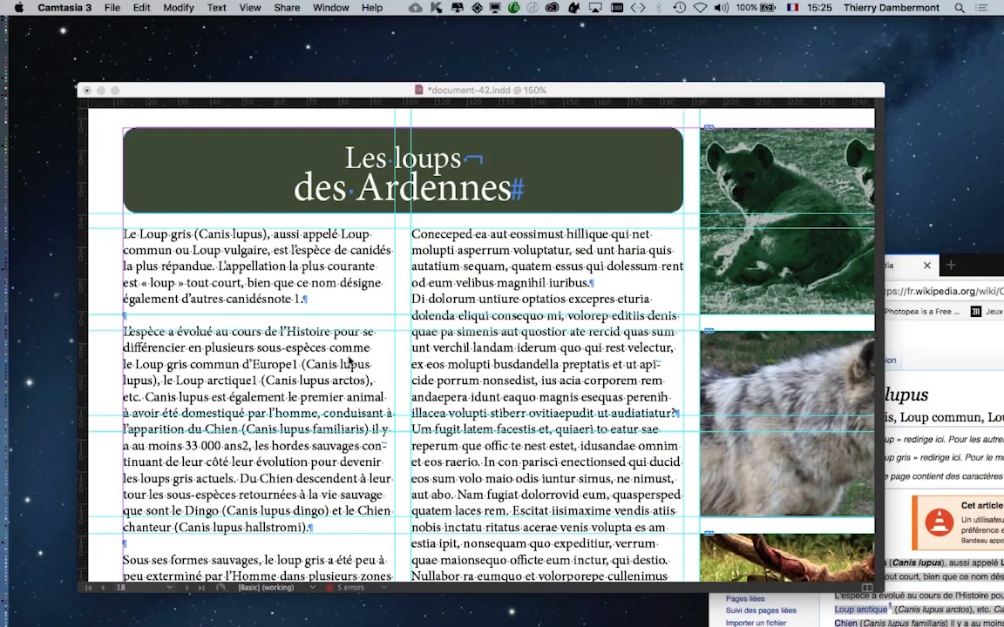
click(350, 360)
Close the Pages panel so that page 19 of the spread is uncovered
scroll(350, 360, down, 2)
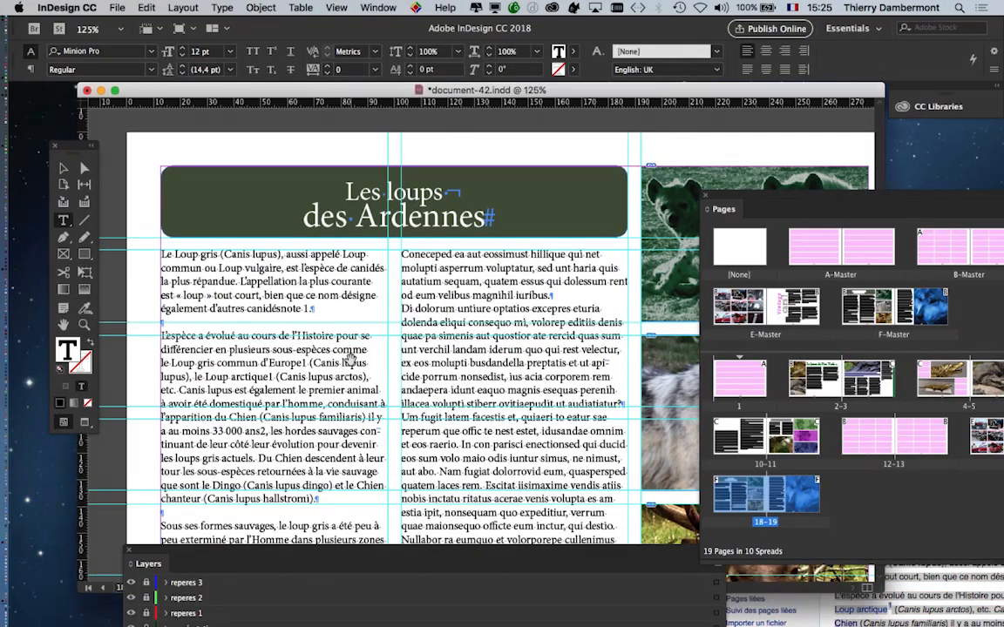
scroll(349, 360, down, 1)
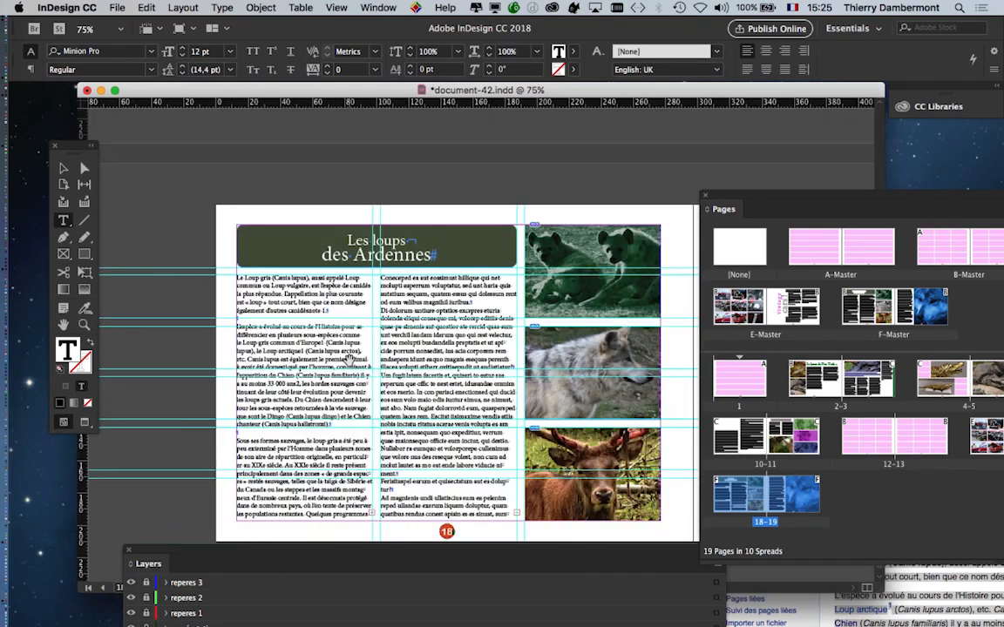
scroll(385, 361, right, 4)
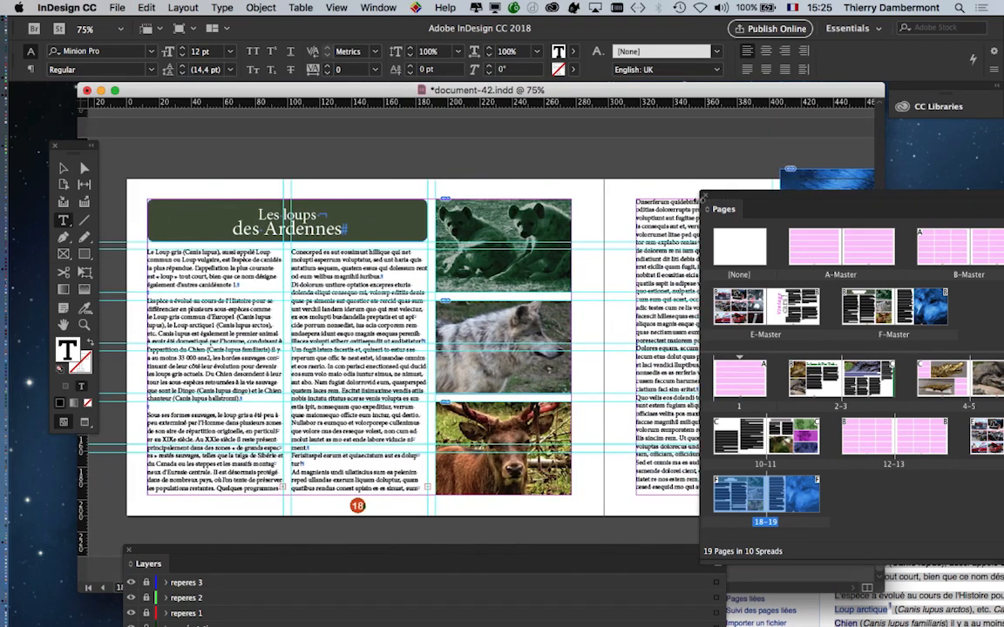
click(703, 199)
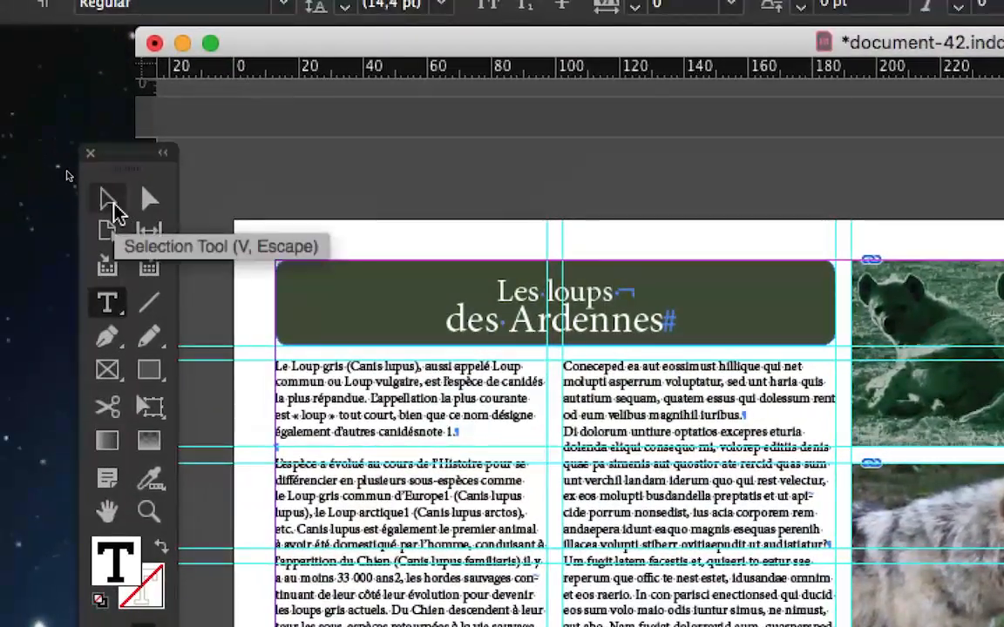
Use the Selection tool to check the two column text frames on page 18 for overset text
click(93, 193)
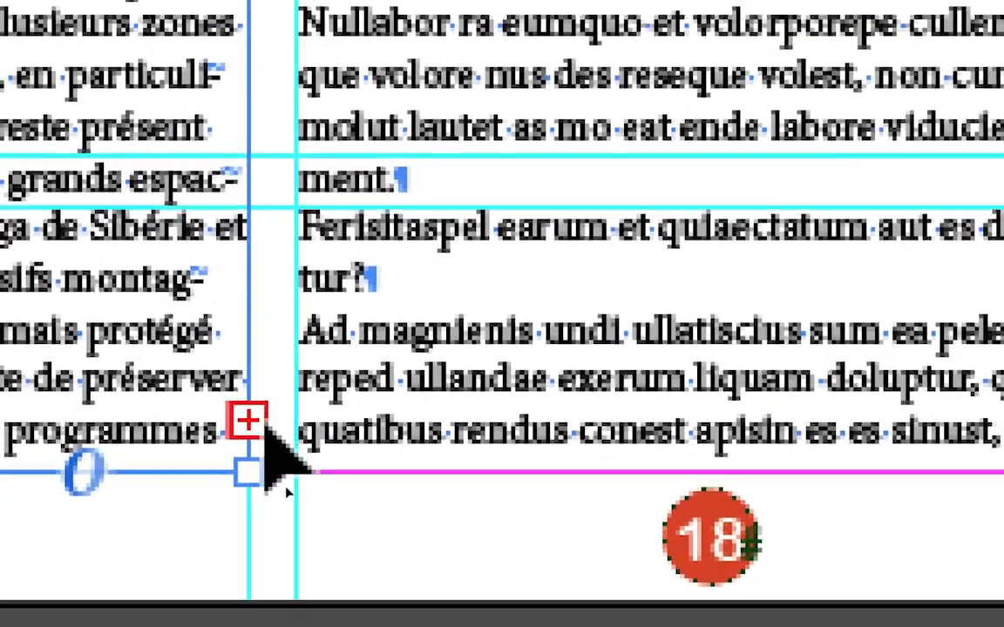
click(442, 370)
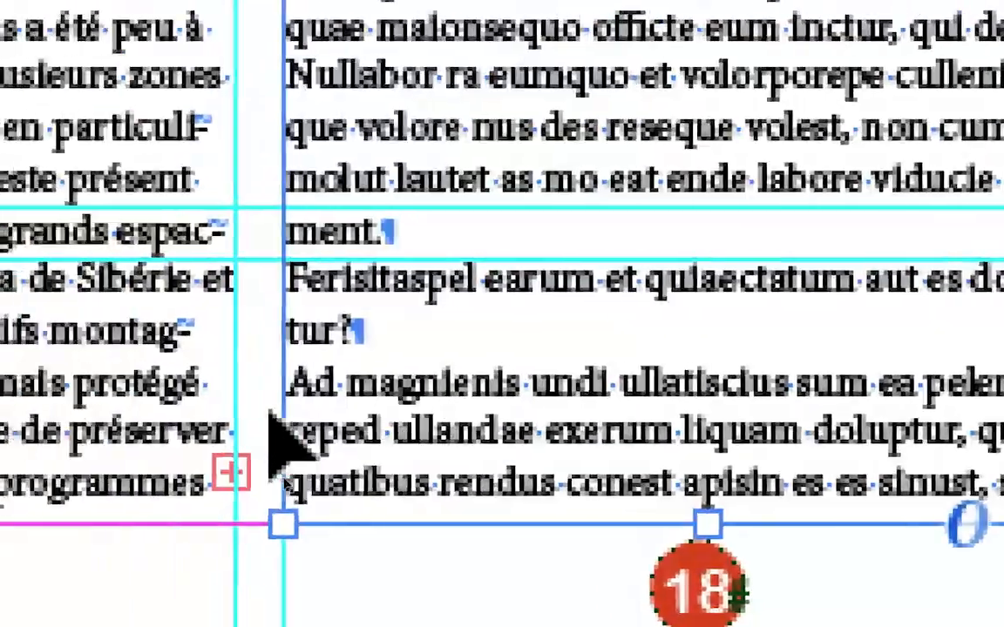
click(115, 422)
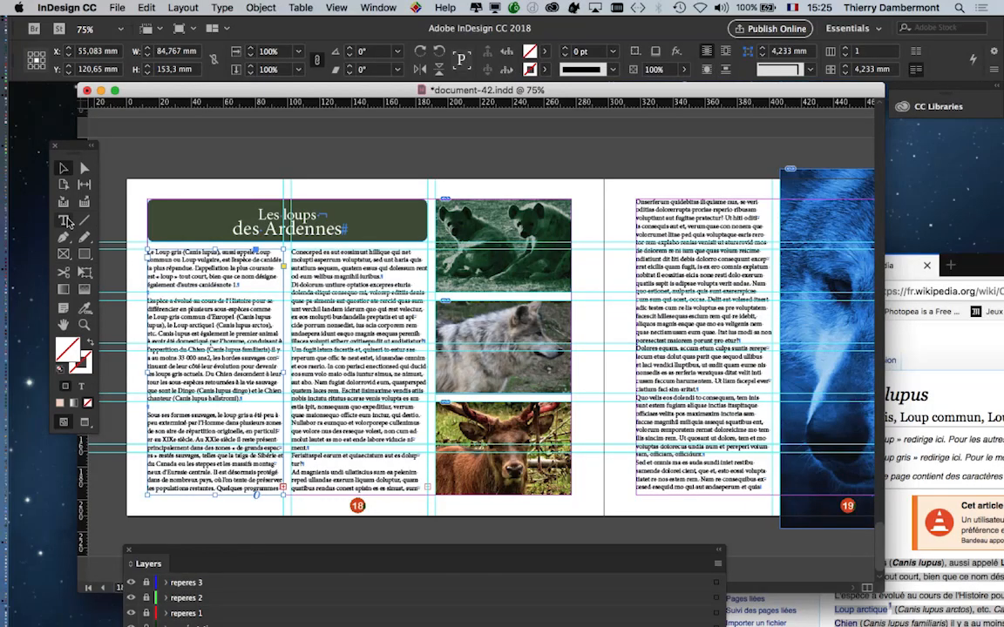
Delete all the wolf article text from page 18's first column frame
click(68, 222)
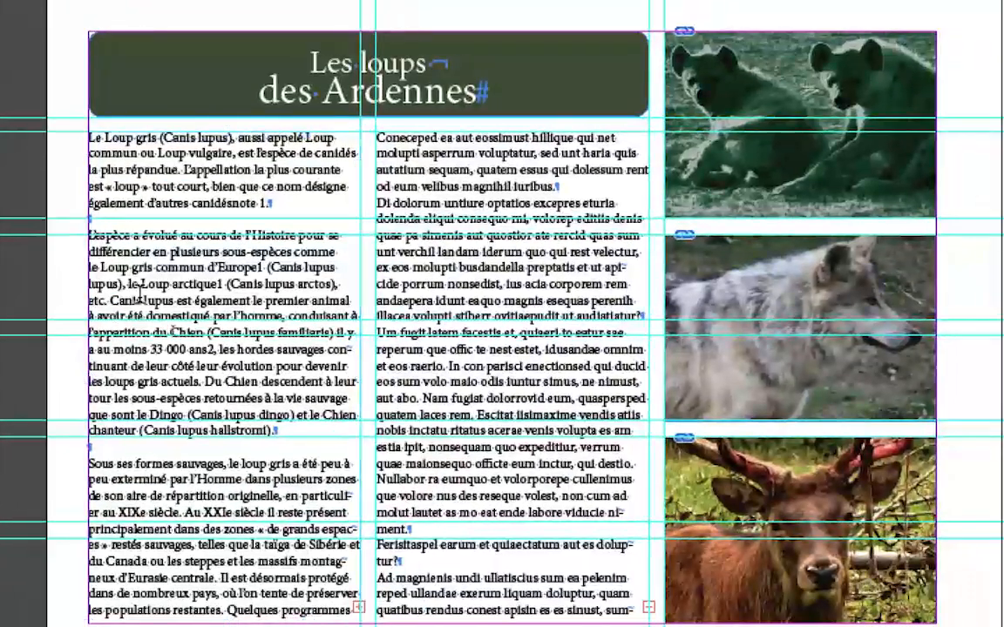
click(137, 300)
key(ctrl+a)
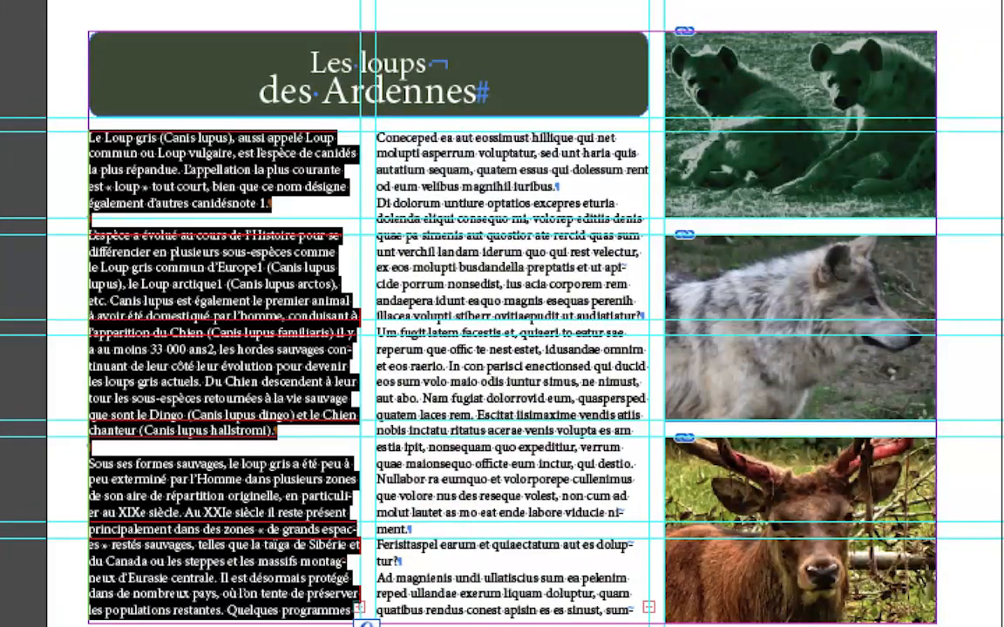
key(Delete)
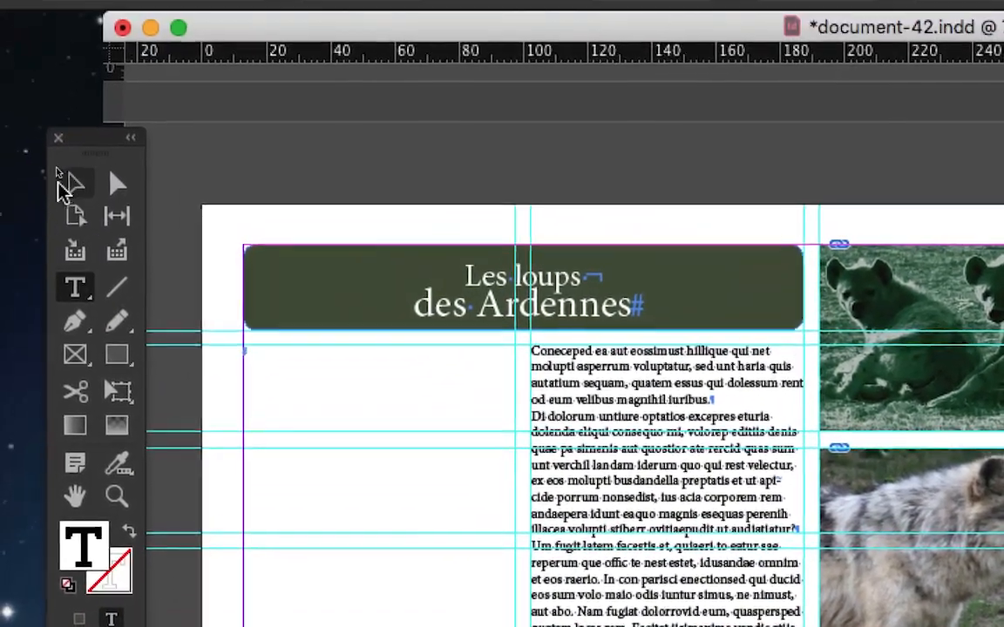
Delete all the placeholder text from page 18's second column frame and from page 19's text frame
click(66, 186)
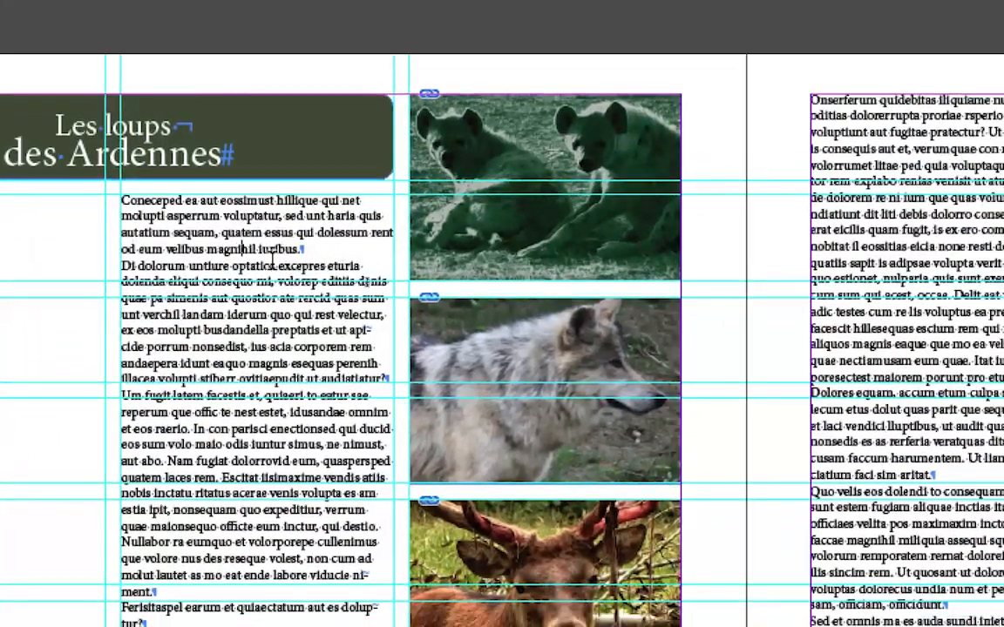
key(ctrl+a)
key(BackSpace)
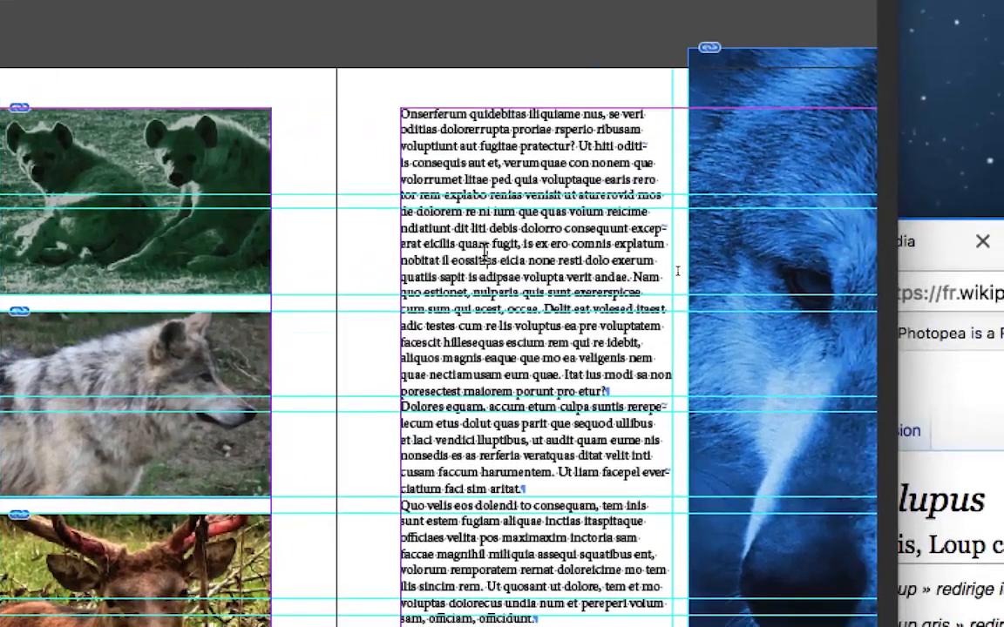
key(ctrl+a)
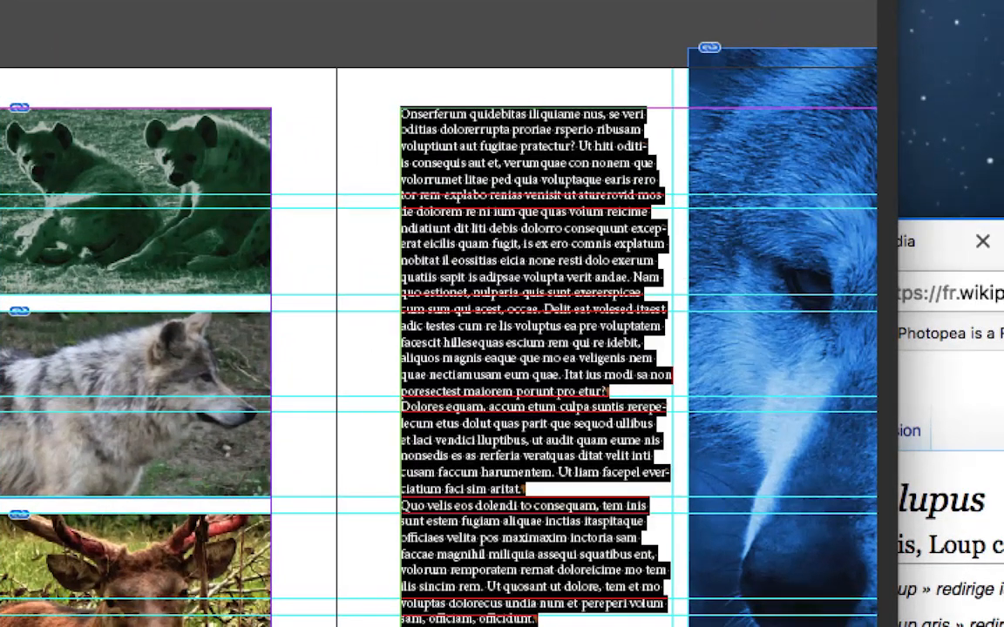
key(BackSpace)
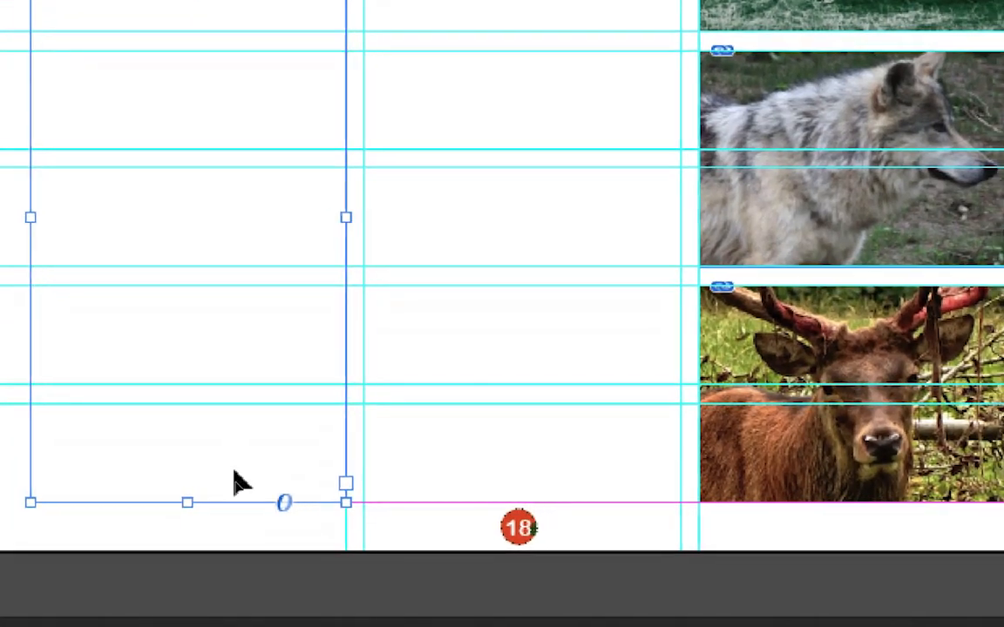
Thread page 18's first column frame into its second column frame, and the second column frame into page 19's text frame
click(444, 334)
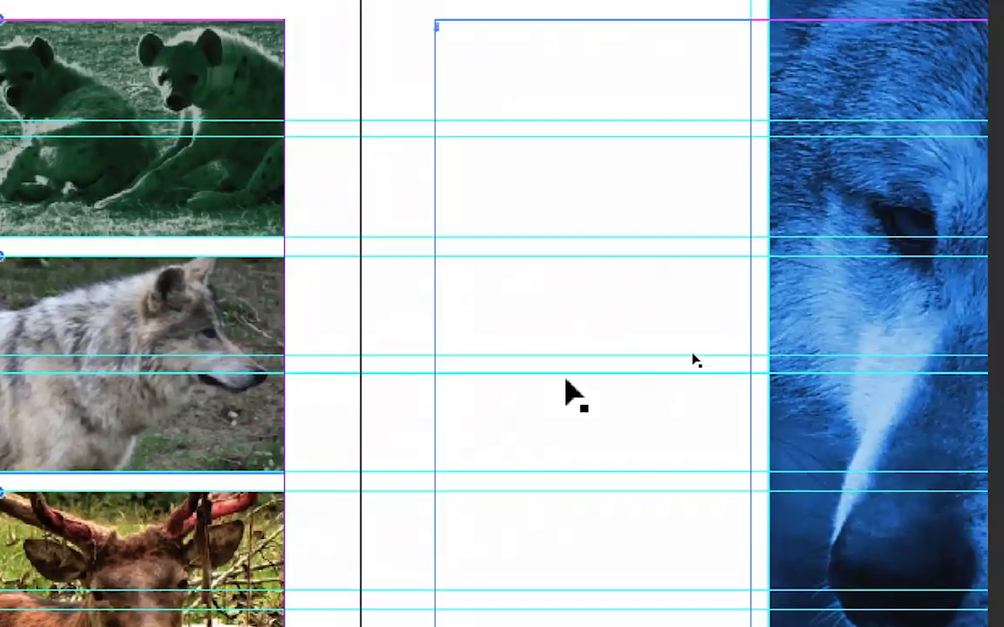
click(564, 380)
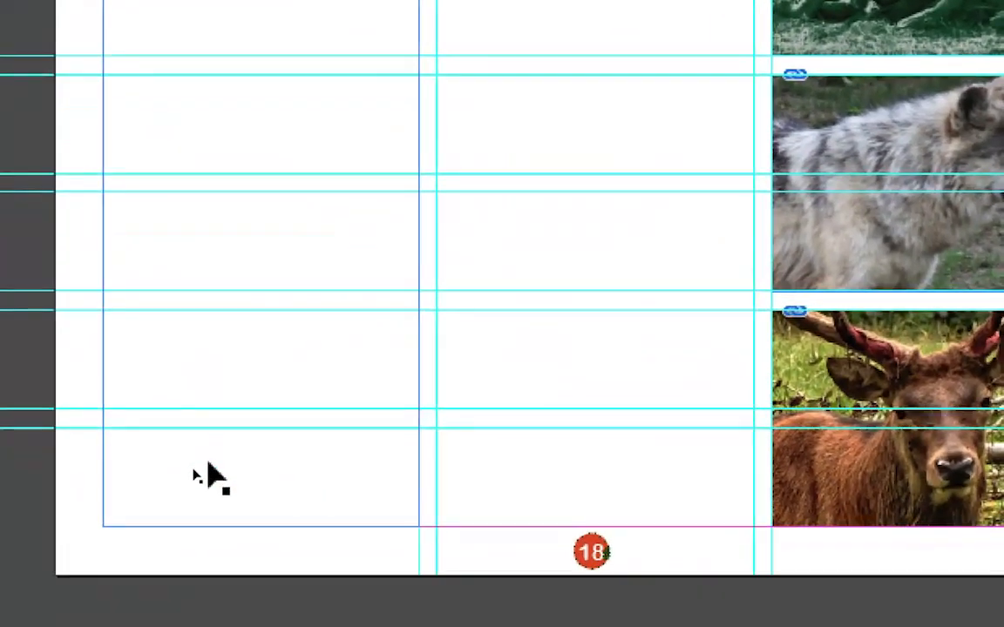
click(202, 450)
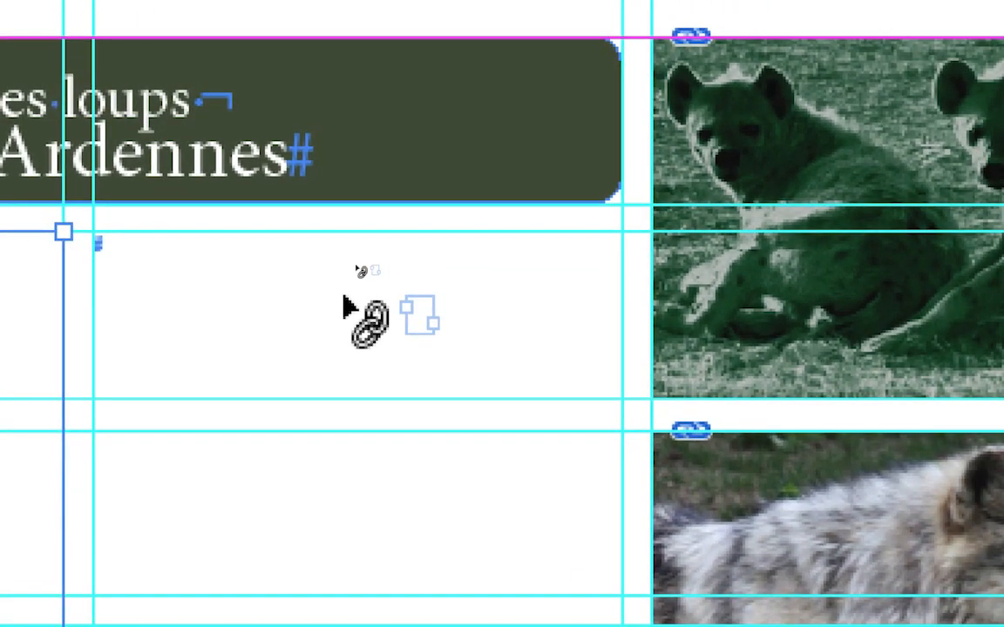
click(344, 300)
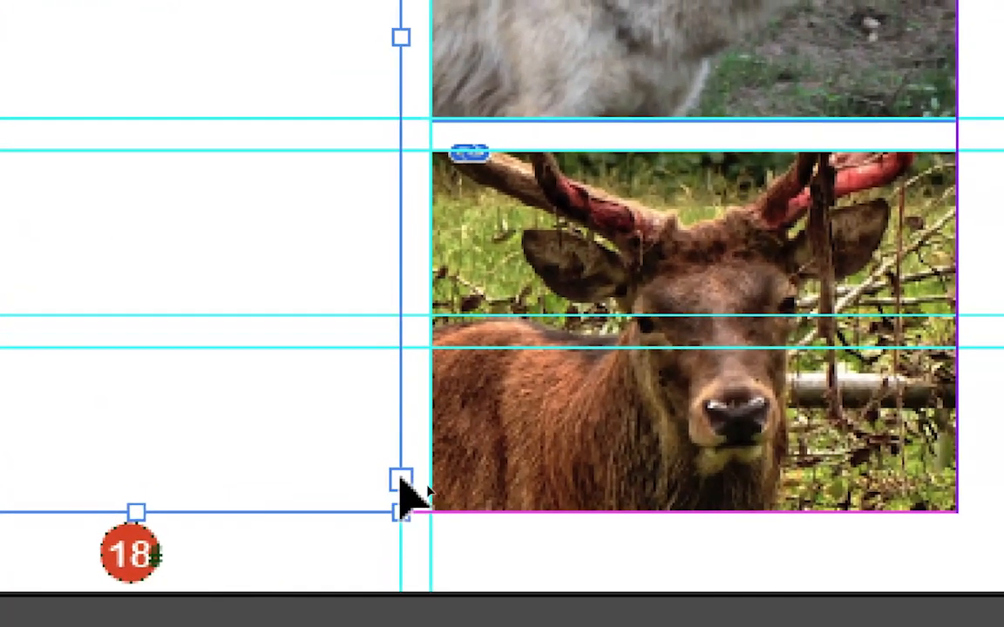
click(468, 608)
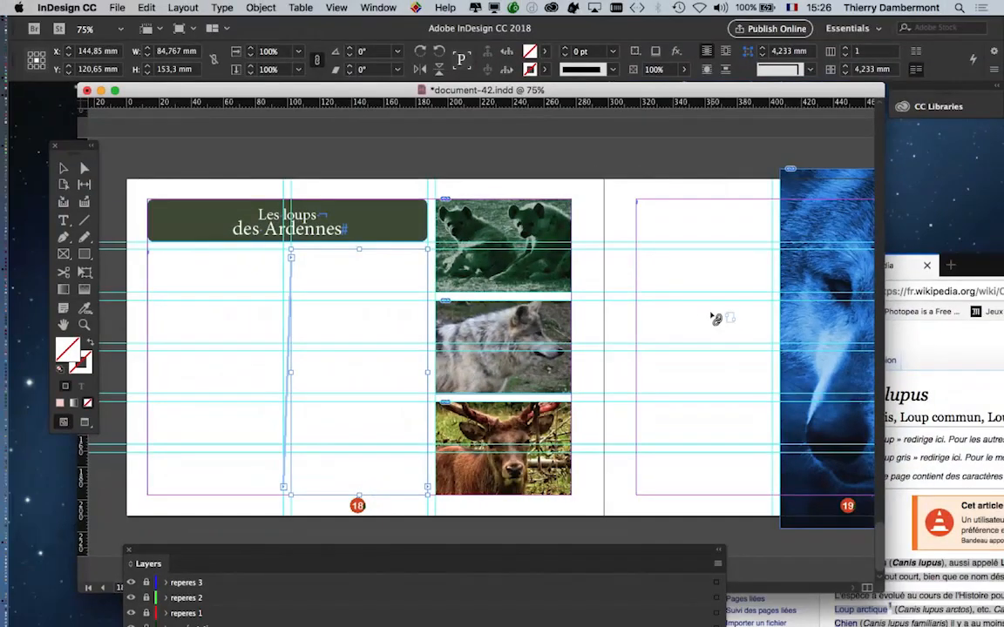
click(714, 319)
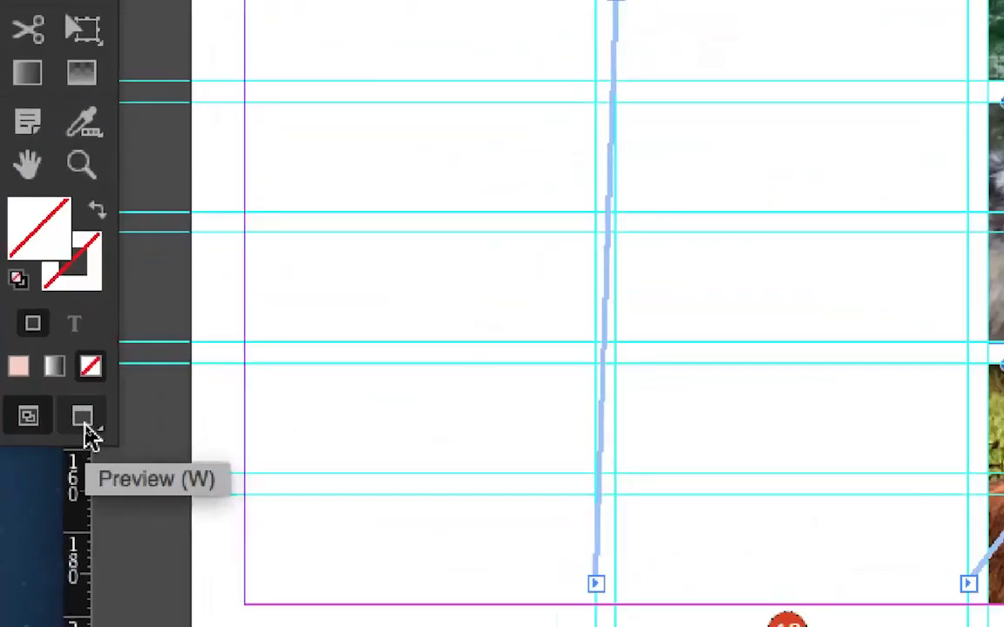
Compare the spread in Preview and Normal modes, then review the Extras display options for text threads
click(85, 424)
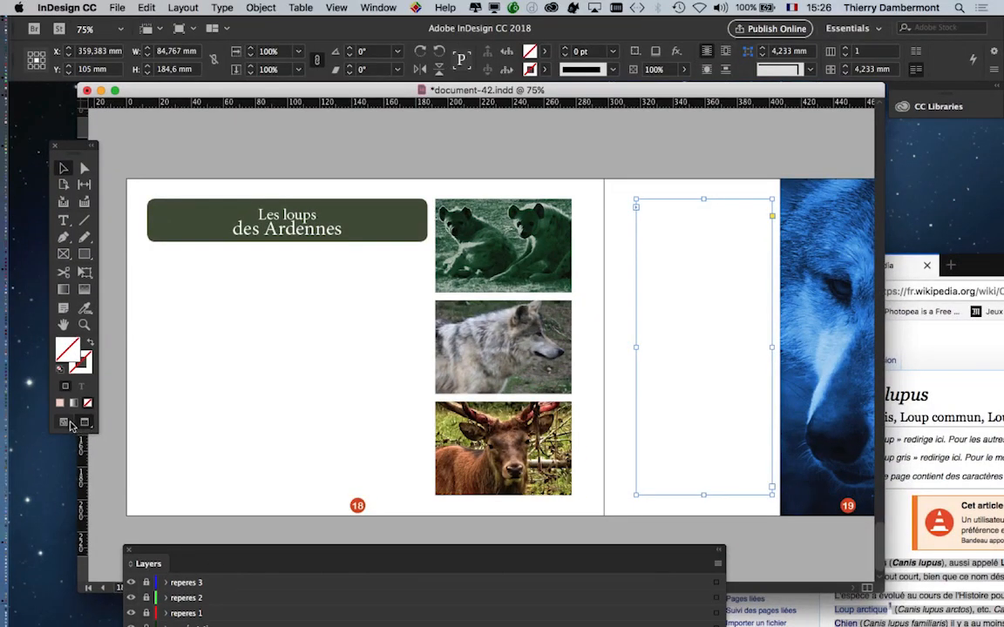
click(70, 425)
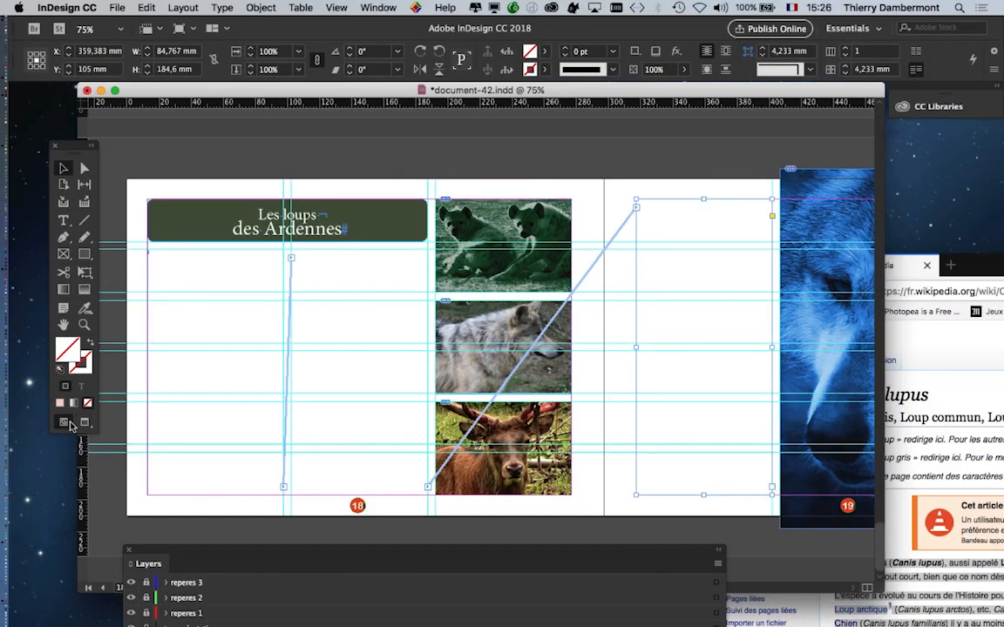
click(338, 8)
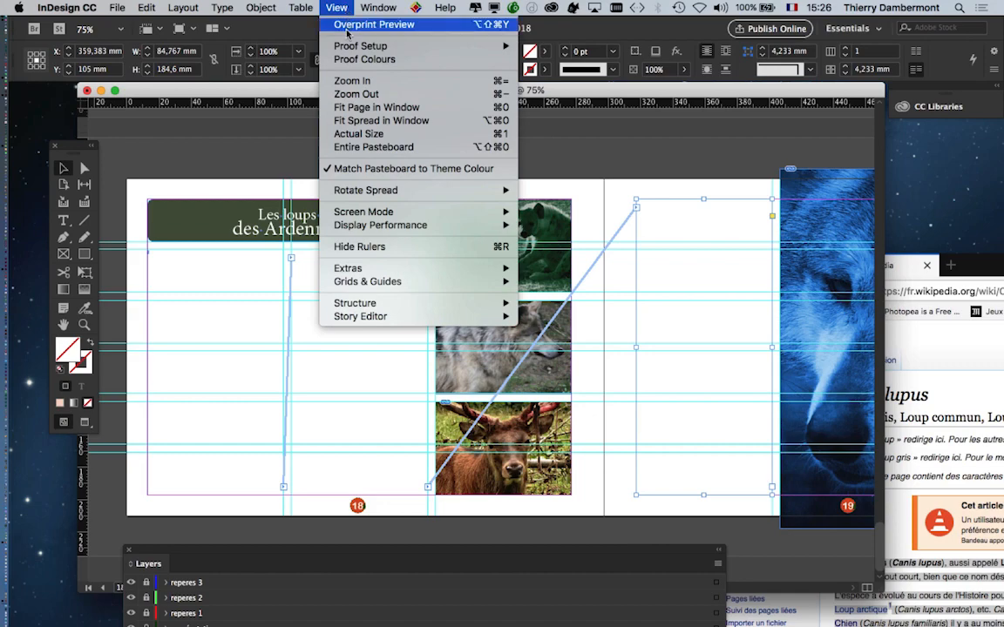
mouse_move(427, 269)
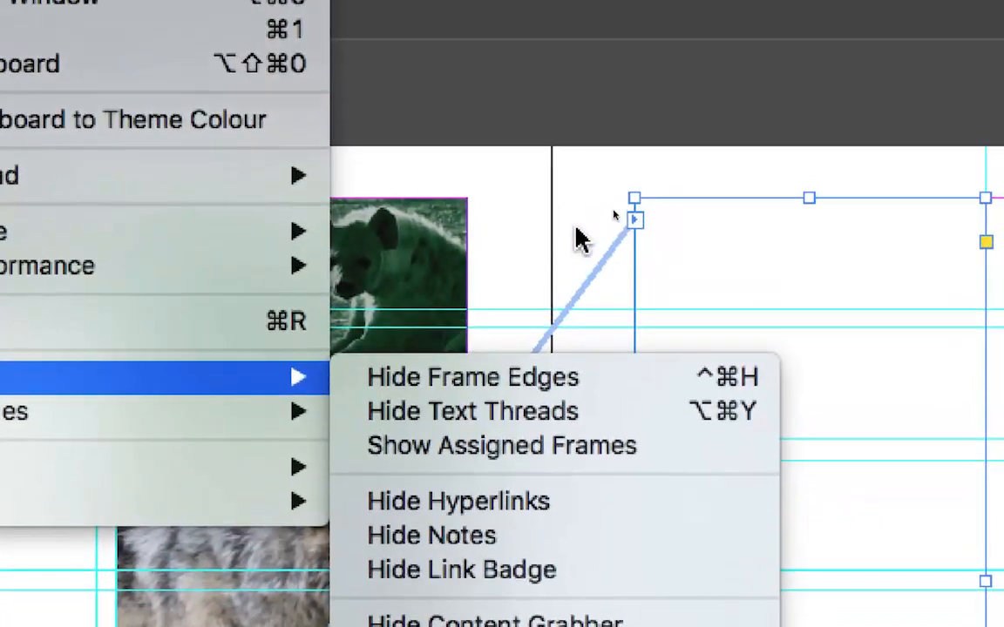
click(587, 111)
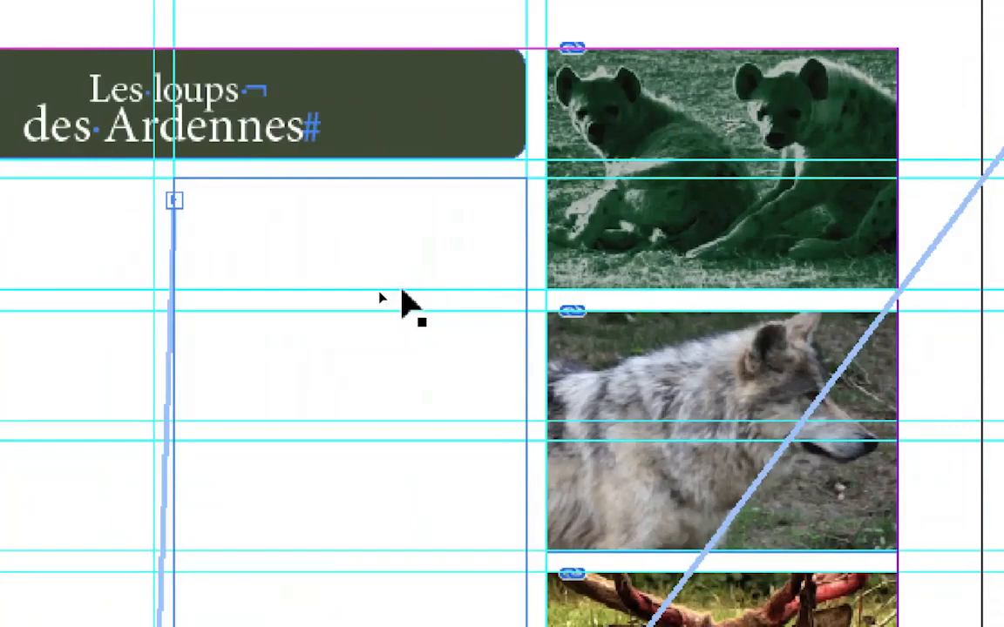
Paste the copied wolf article into the first column frame so it flows through the threaded frames
click(403, 301)
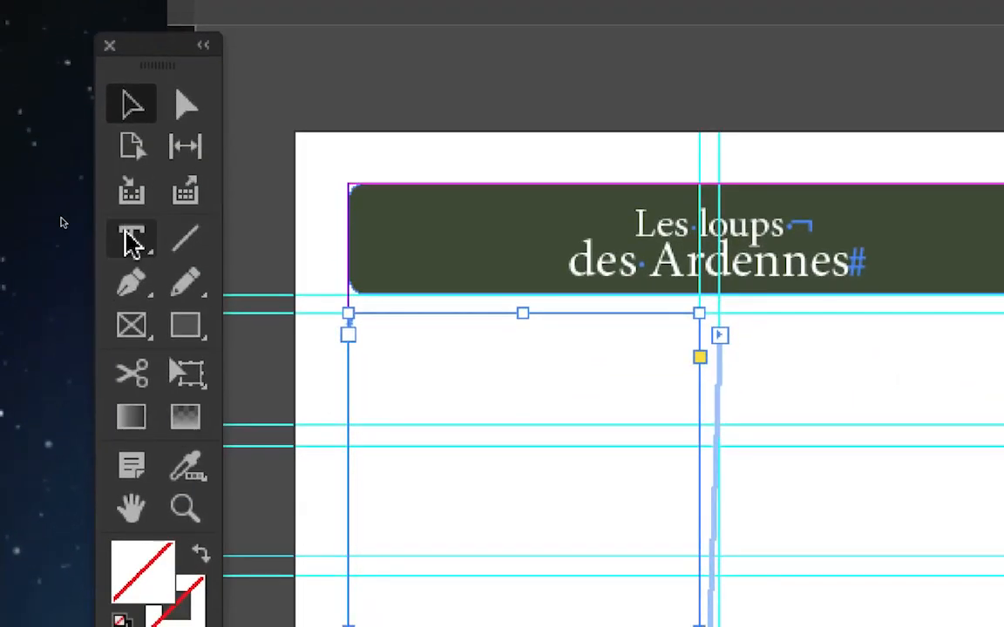
click(131, 242)
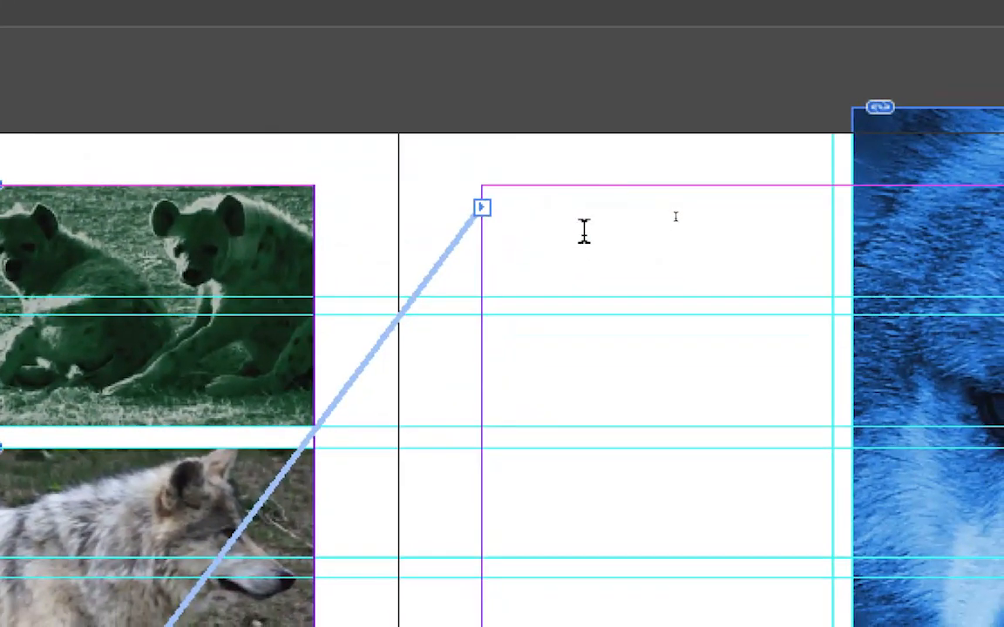
click(582, 224)
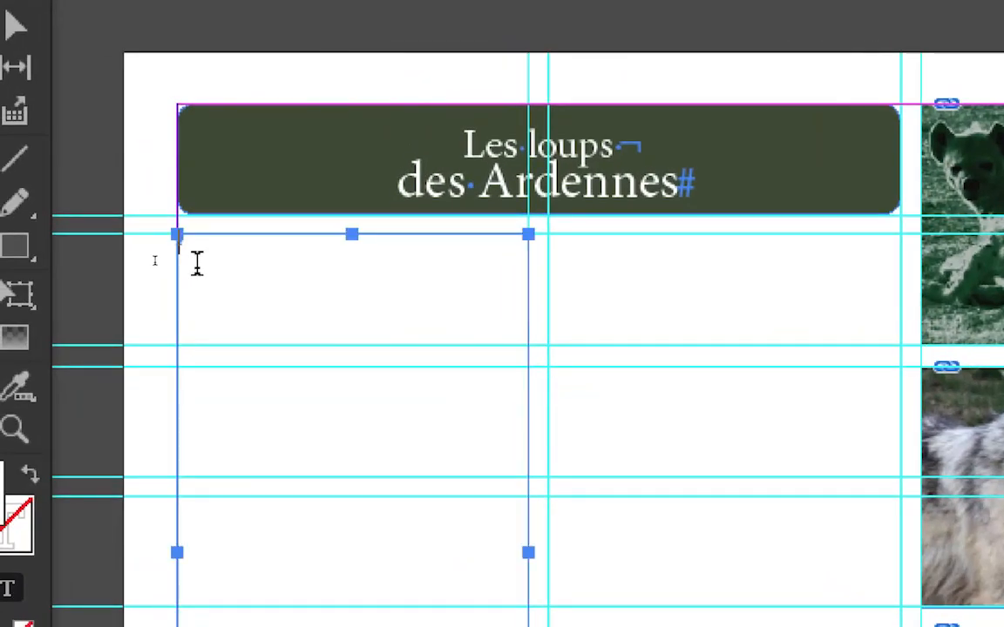
key(ctrl+v)
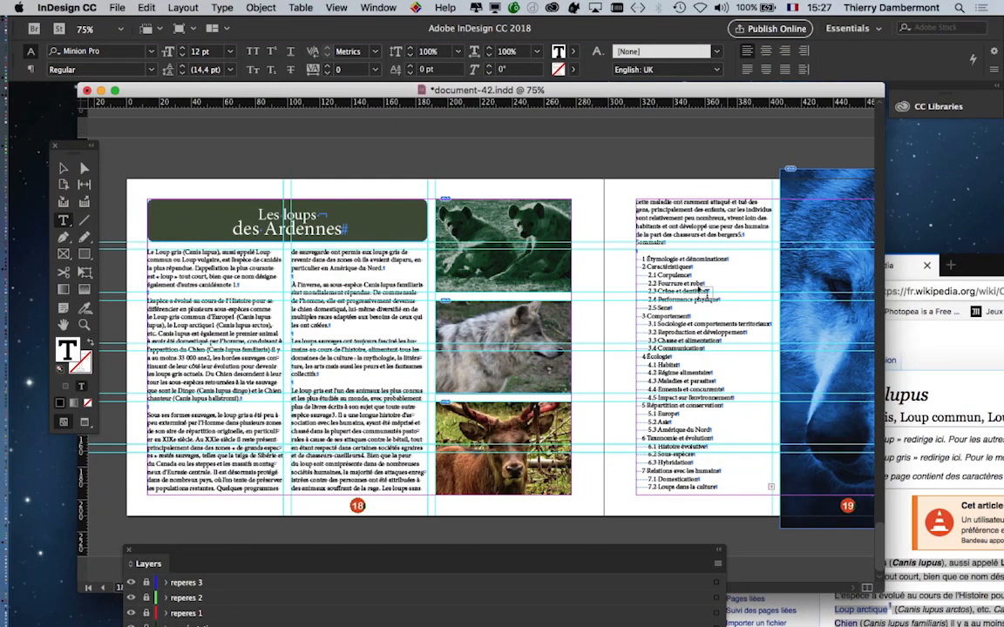
Delete the pictures inside page 18's three image frames and page 19's large image frame, keeping the frames themselves
click(64, 169)
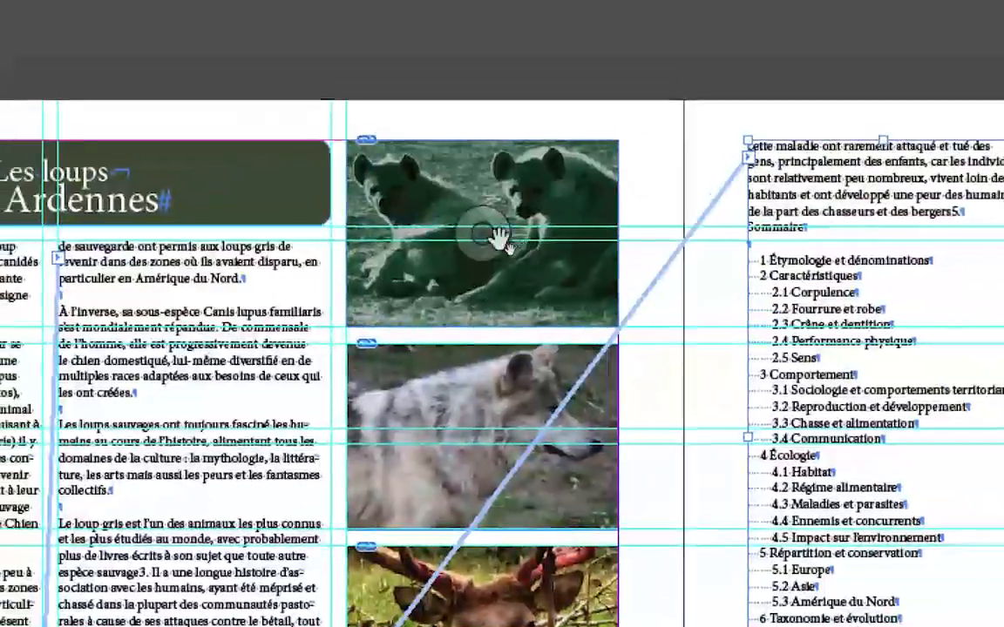
click(482, 214)
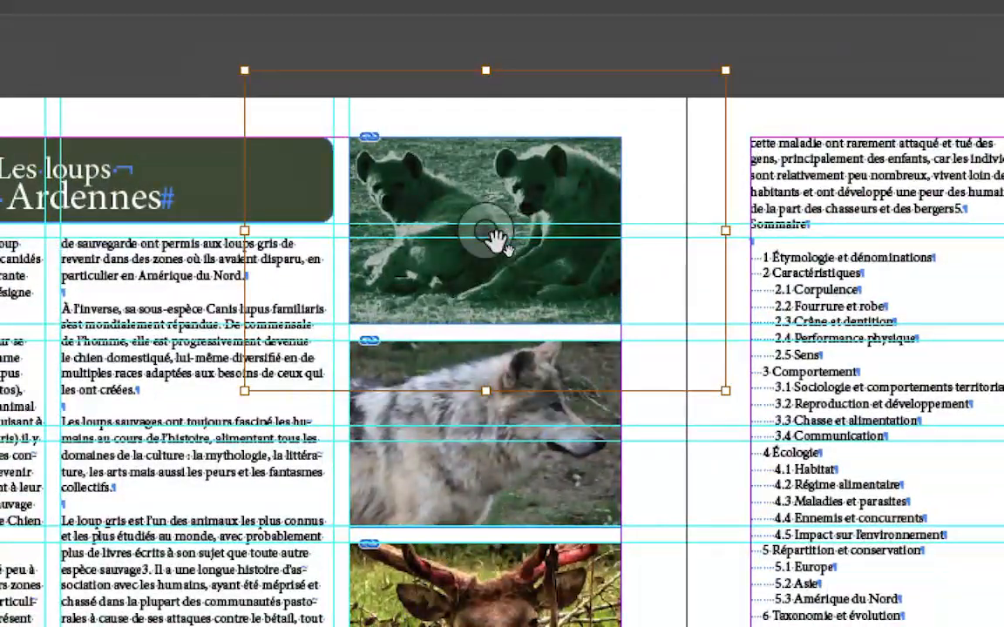
key(Delete)
click(488, 434)
key(Delete)
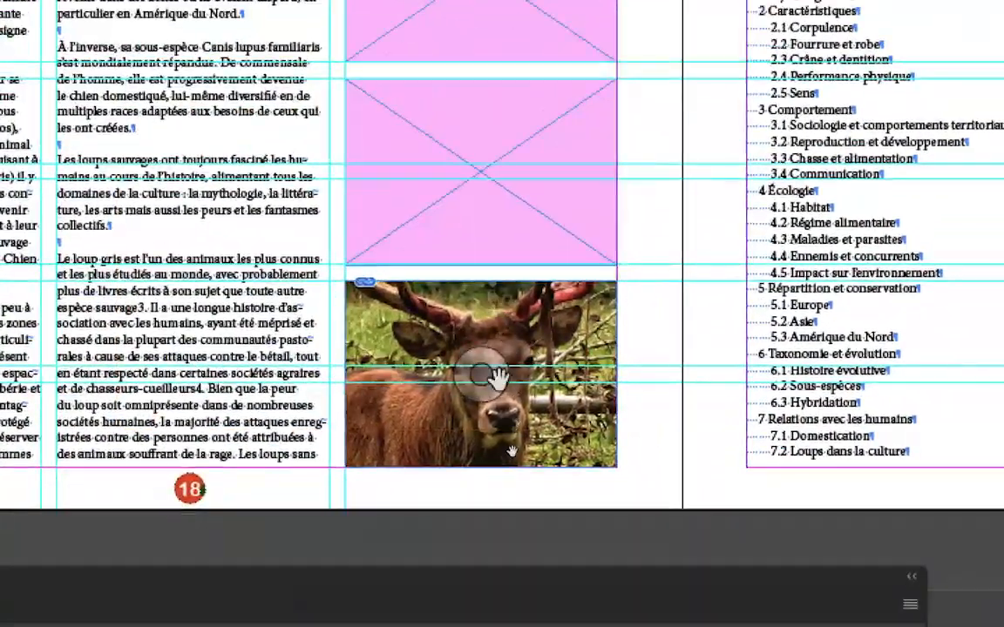
key(Delete)
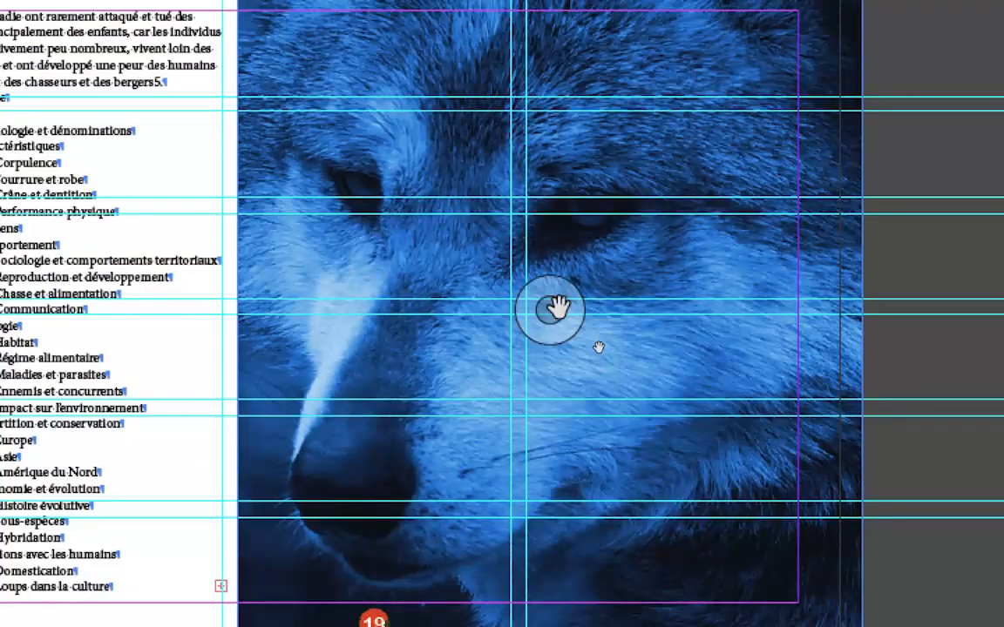
key(Delete)
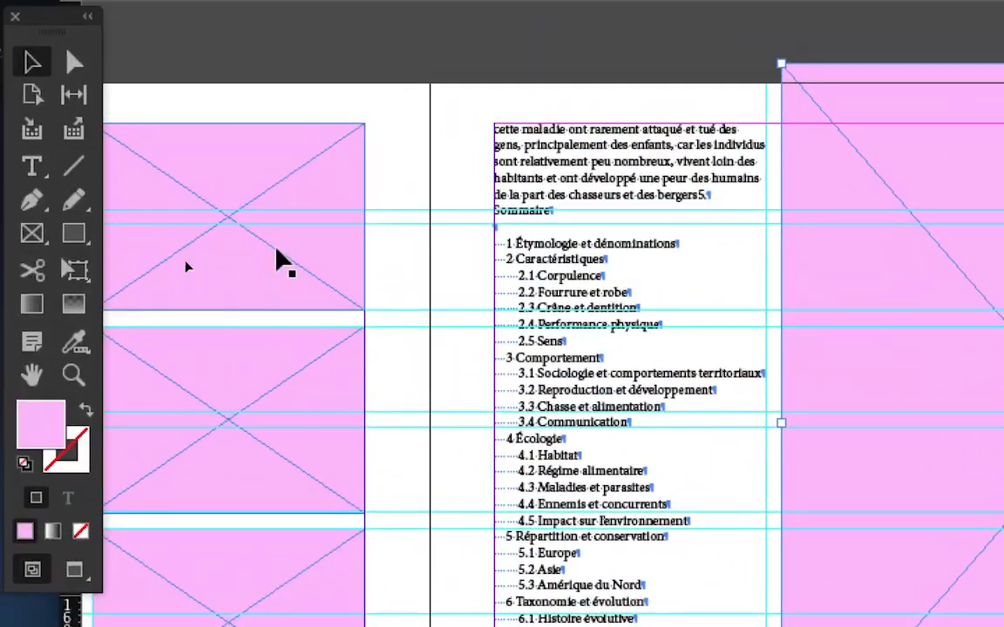
click(277, 254)
click(254, 380)
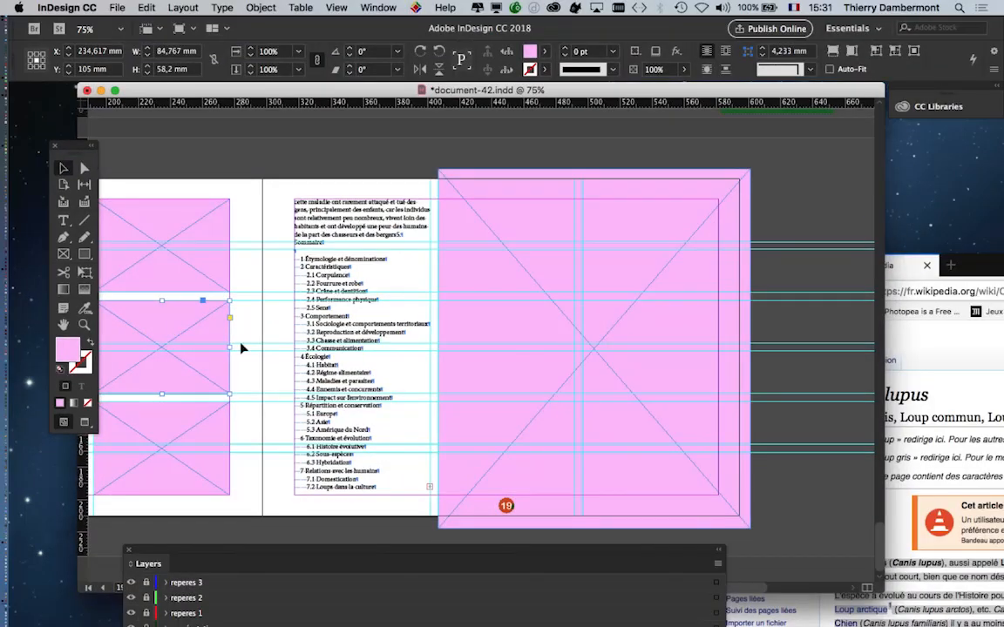
key(super+minus)
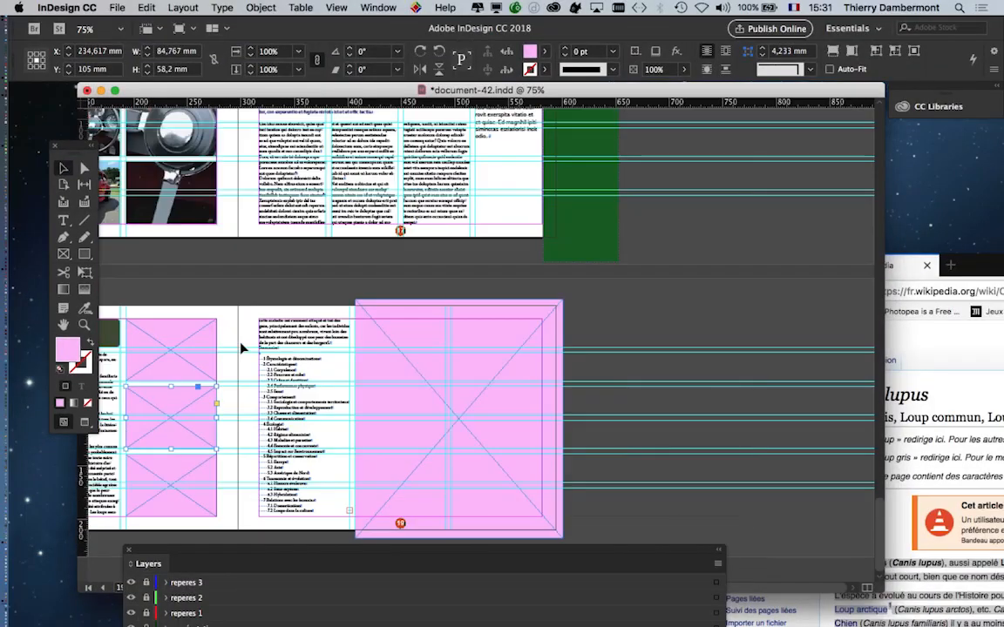
drag(239, 345, 569, 273)
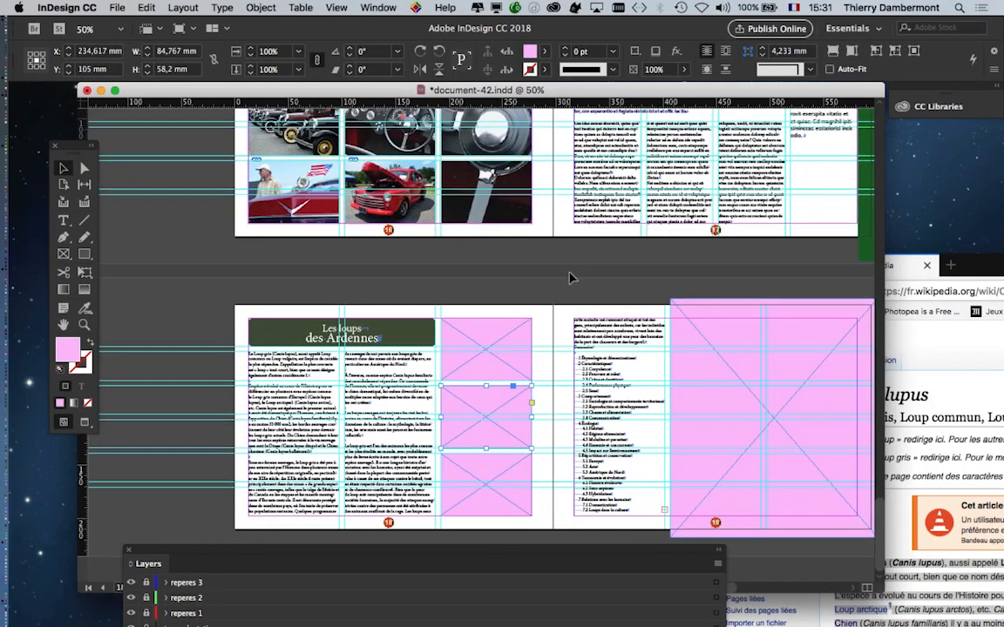
Switch to Firefox and open the 1 024 × 768 pixel version of the Canis lupus article's main wolf photo from Wikimedia Commons
double_click(987, 270)
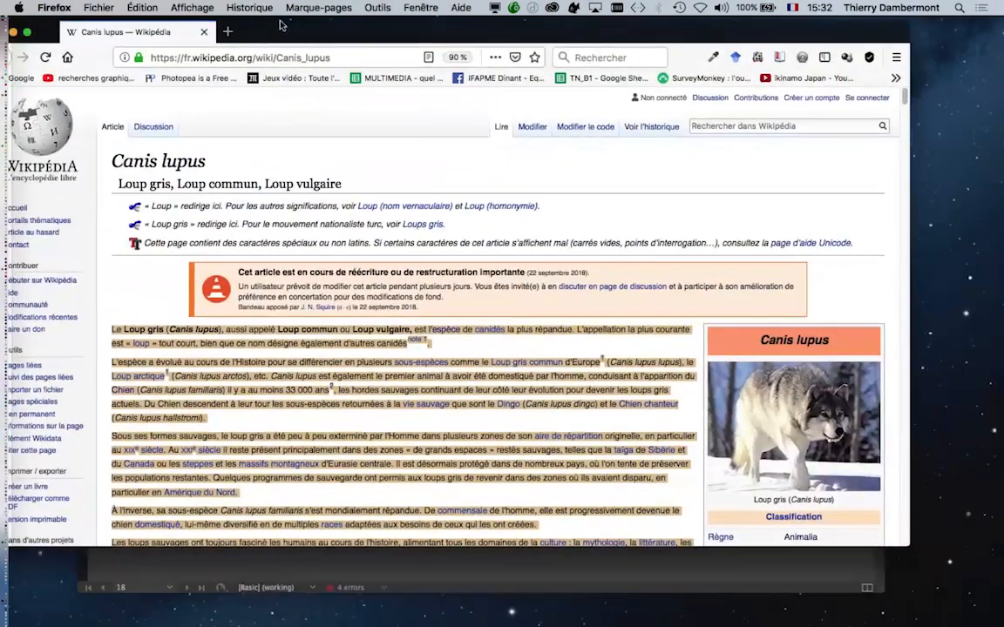
scroll(552, 342, down, 5)
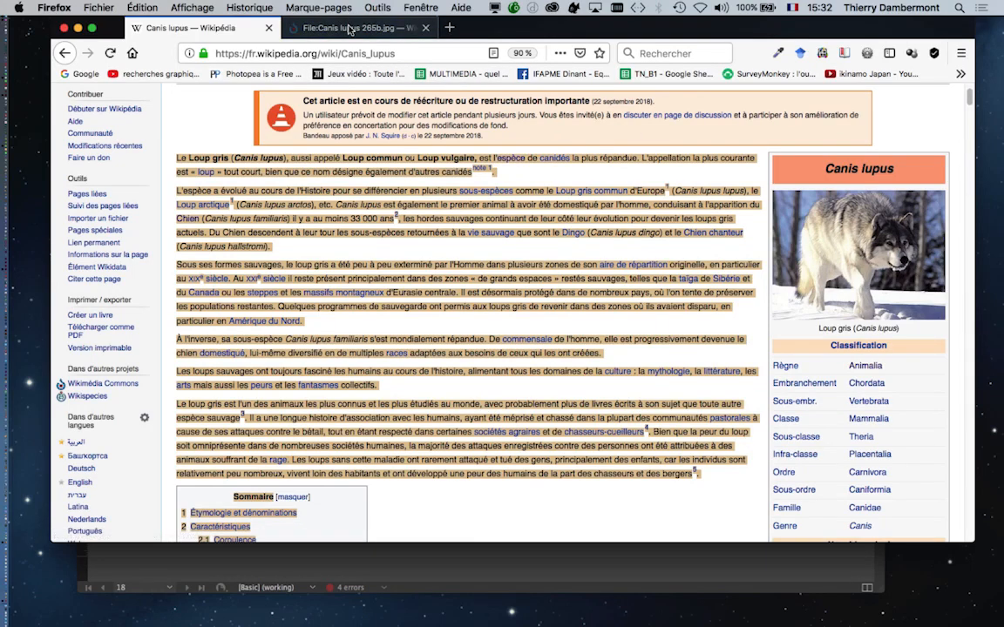
click(349, 29)
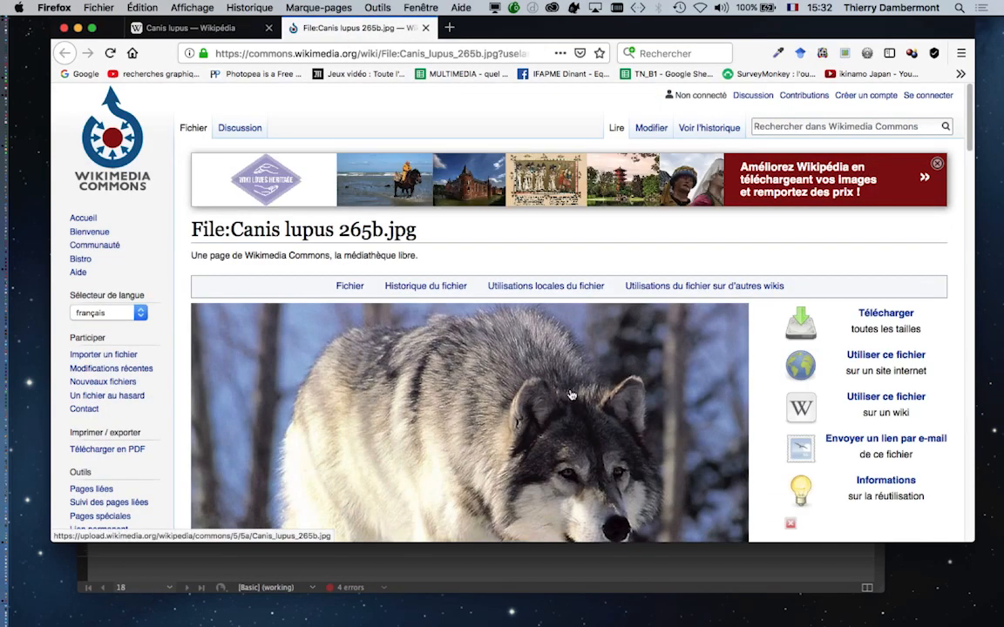
scroll(572, 396, down, 2)
scroll(573, 397, down, 5)
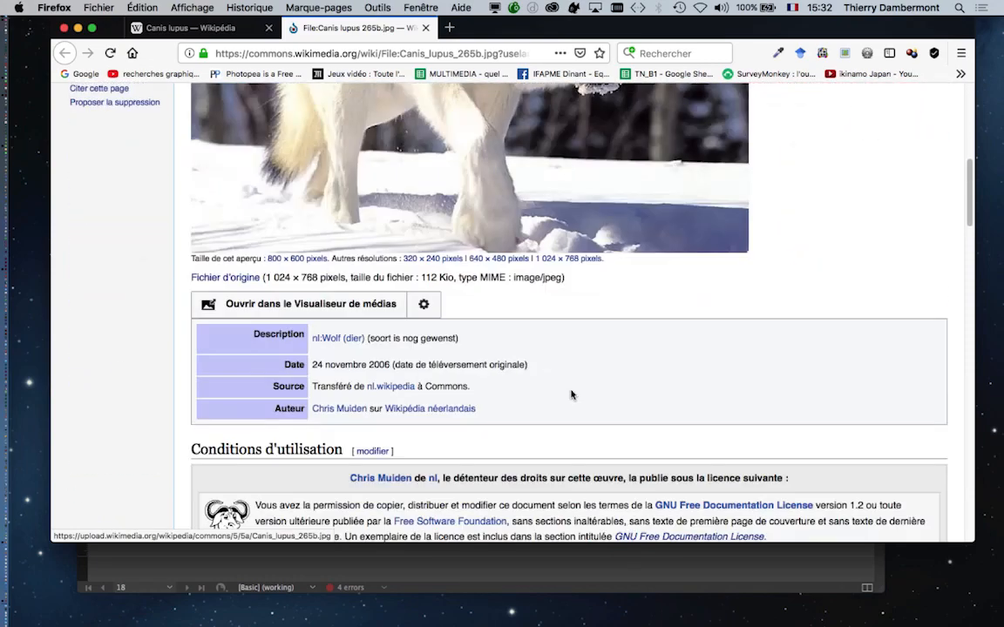
scroll(572, 394, up, 2)
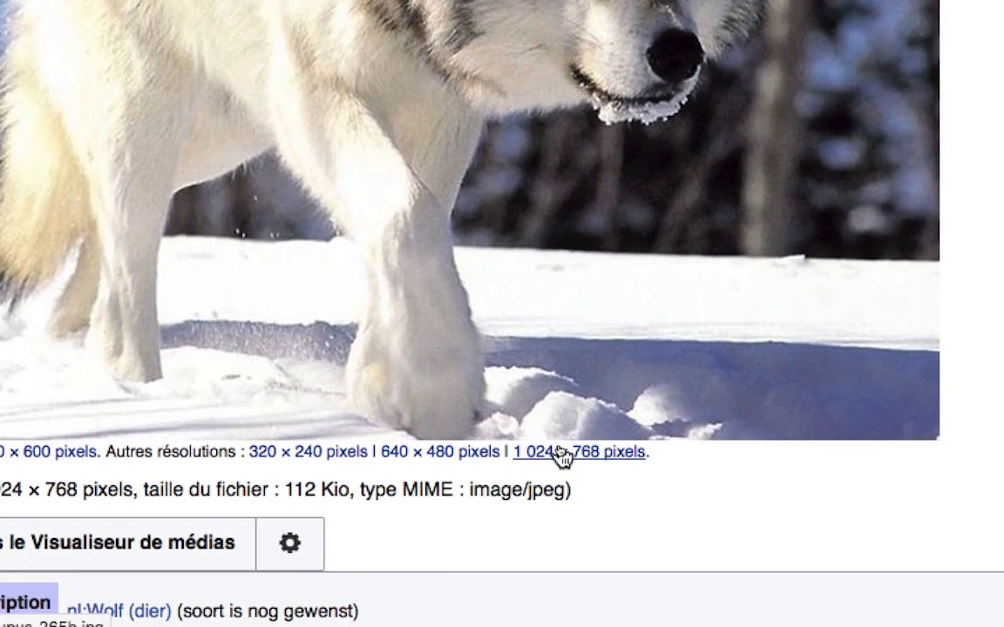
click(566, 448)
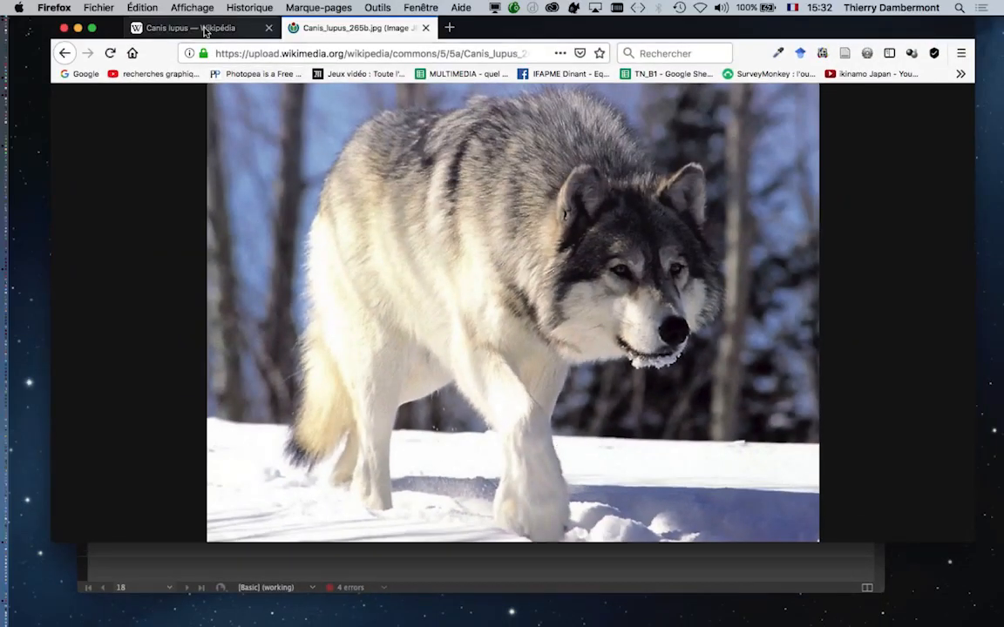
Open the article's black and white wolves photo from the Fourrure et robe section at 2 112 × 1 796 pixels
click(148, 28)
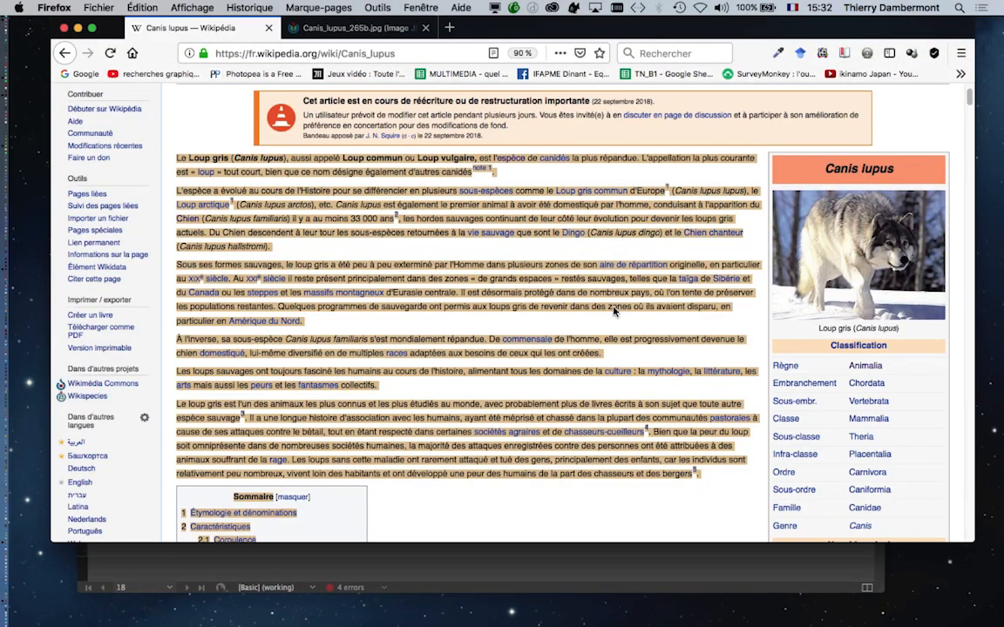
scroll(613, 311, down, 20)
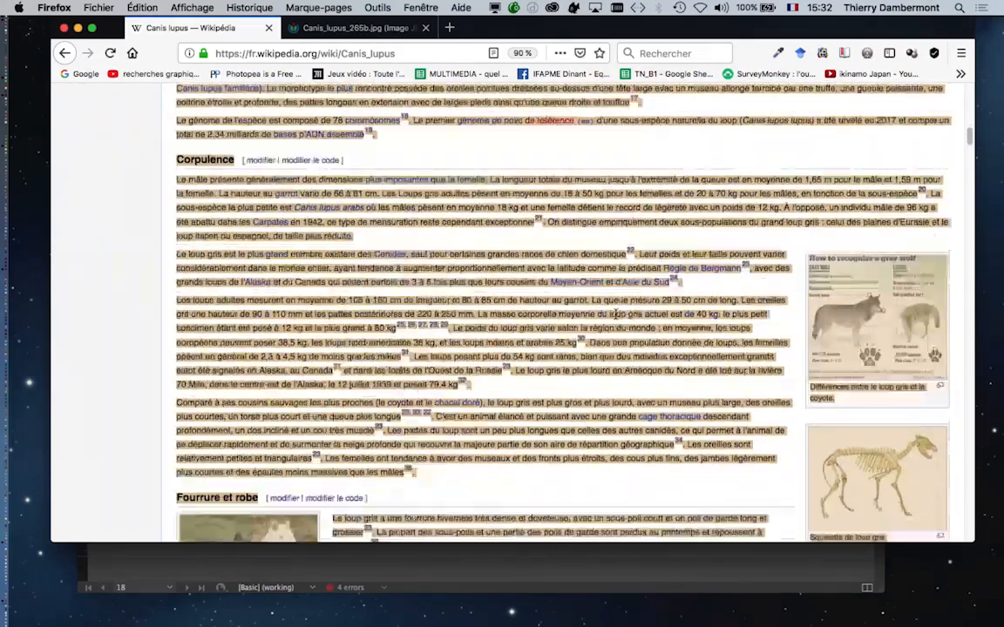
scroll(613, 314, down, 5)
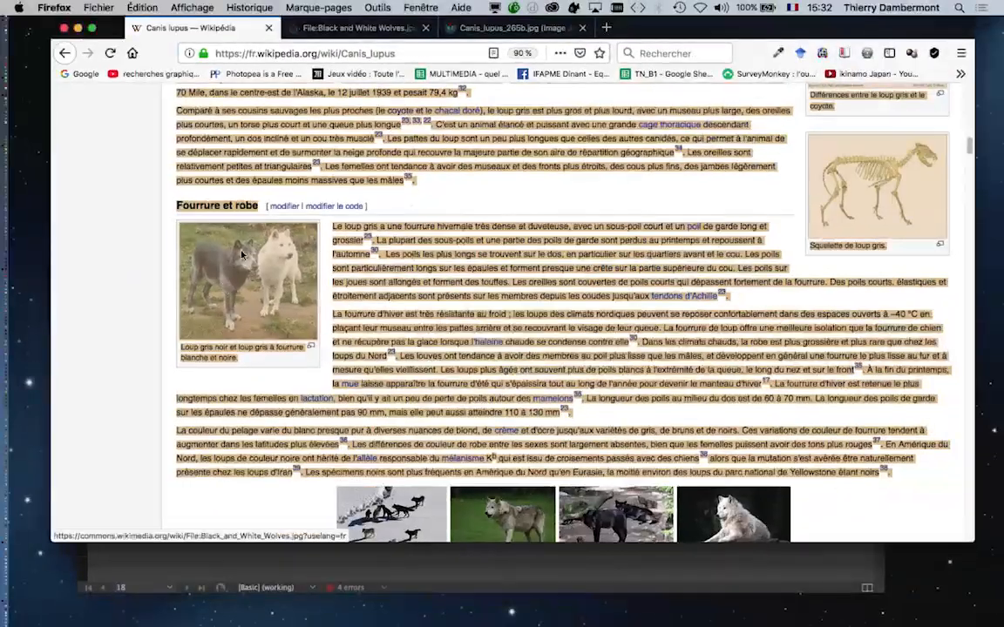
click(503, 29)
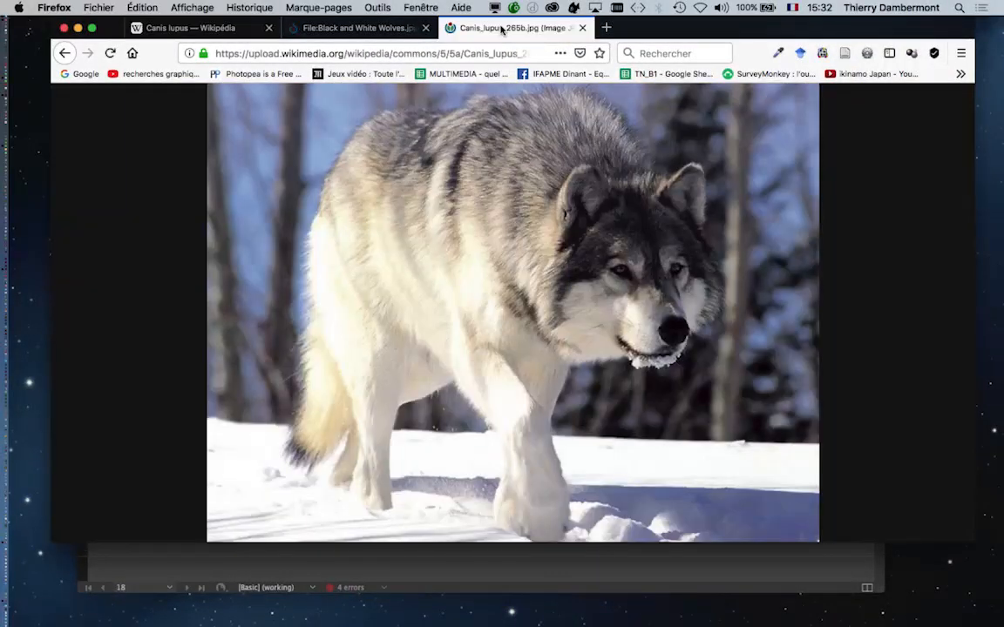
click(392, 28)
scroll(612, 394, down, 2)
scroll(612, 394, down, 5)
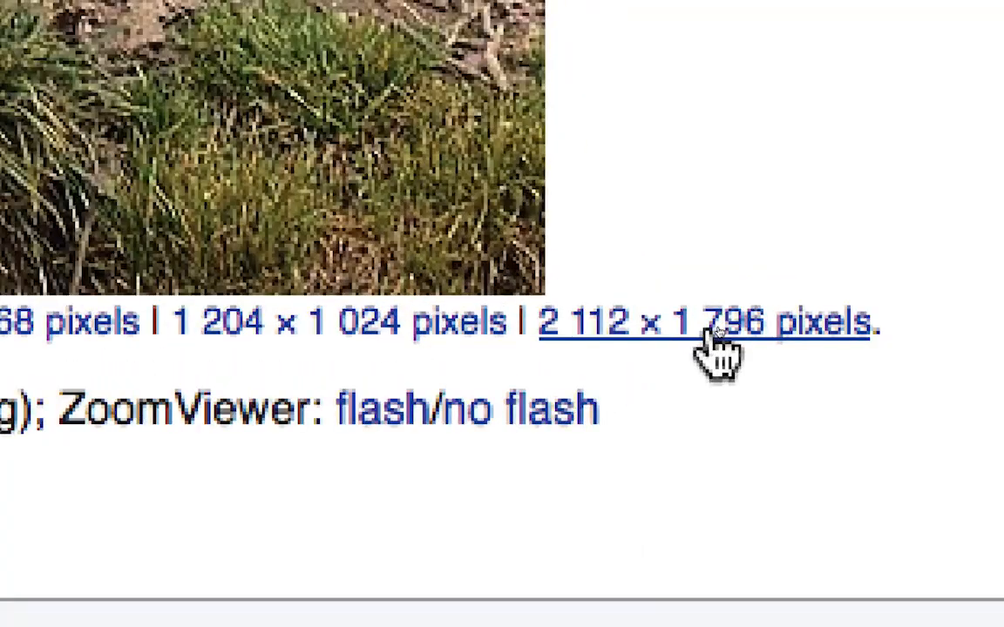
click(716, 335)
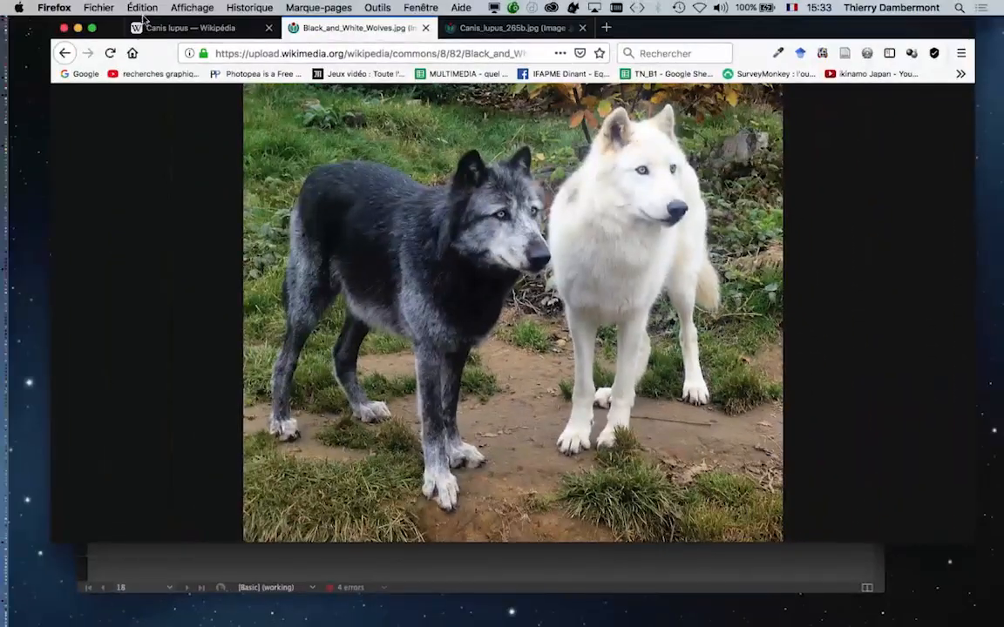
Open the file pages of the common grey, black and white wolf photos from the article's coat gallery in separate tabs
click(174, 28)
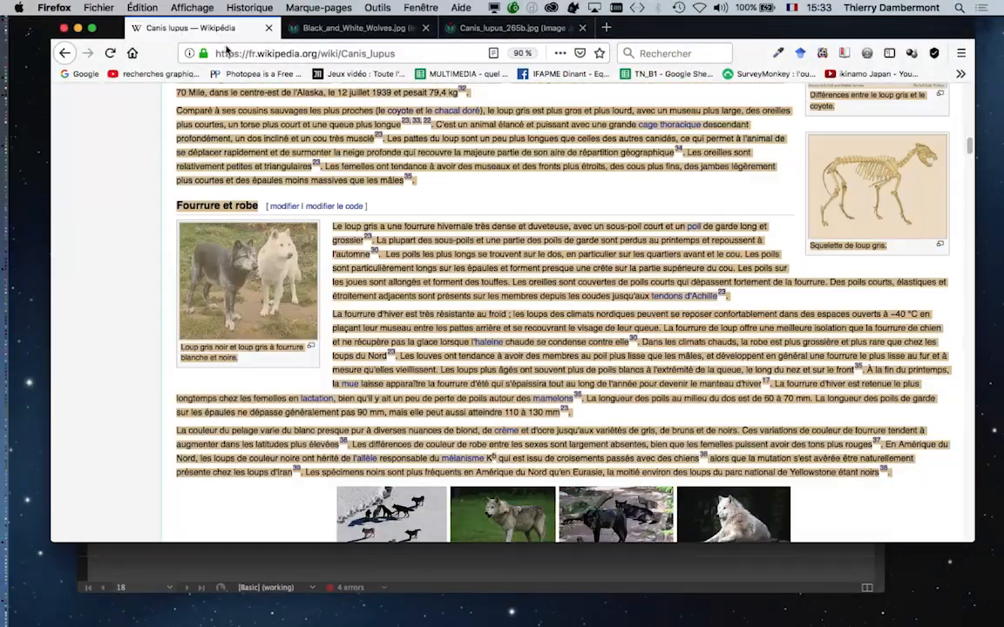
scroll(668, 357, down, 5)
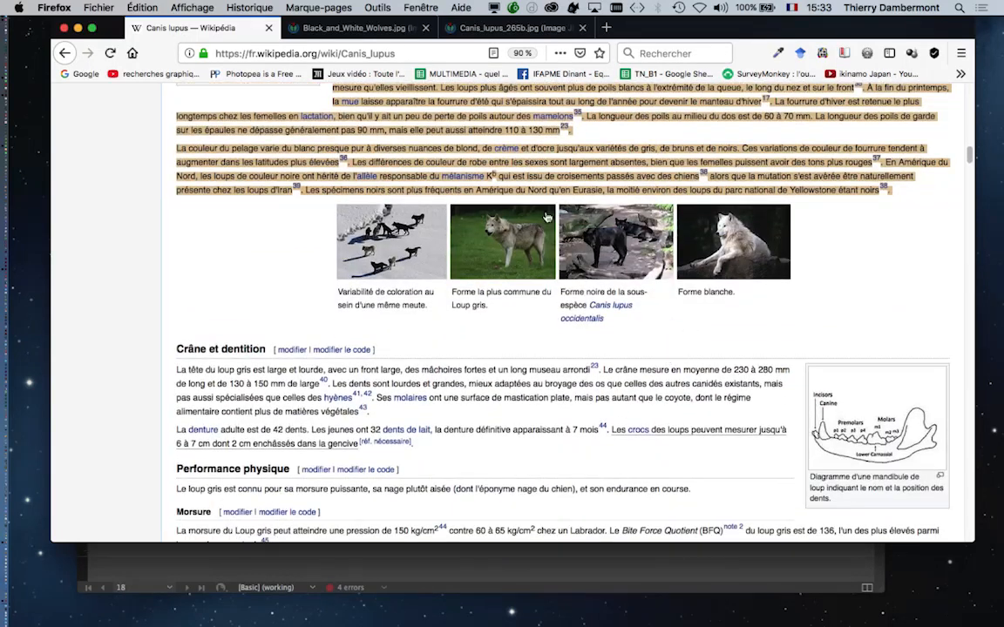
super+click(498, 248)
super+click(616, 247)
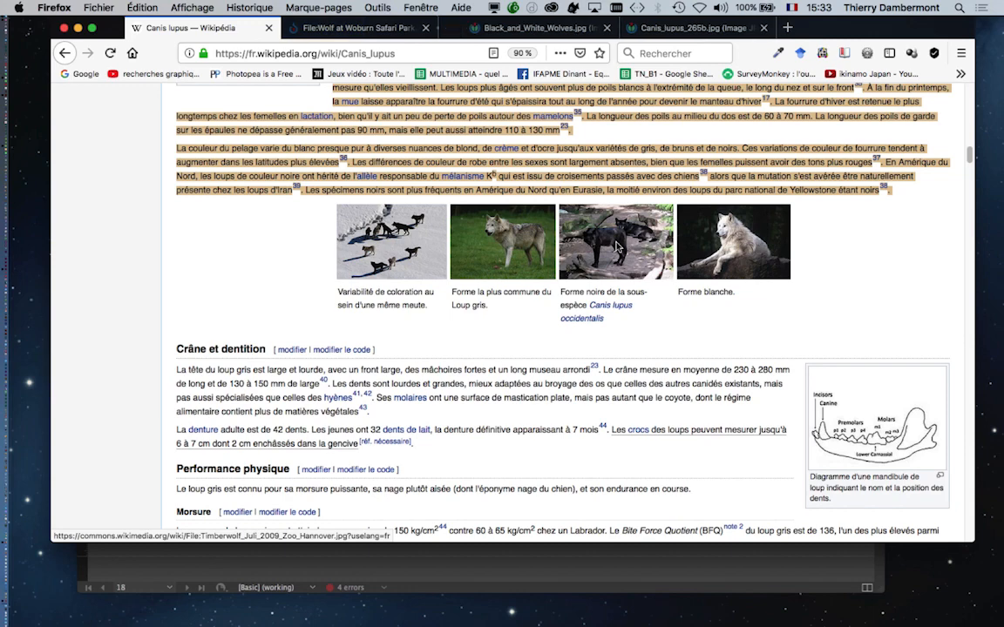
super+click(719, 252)
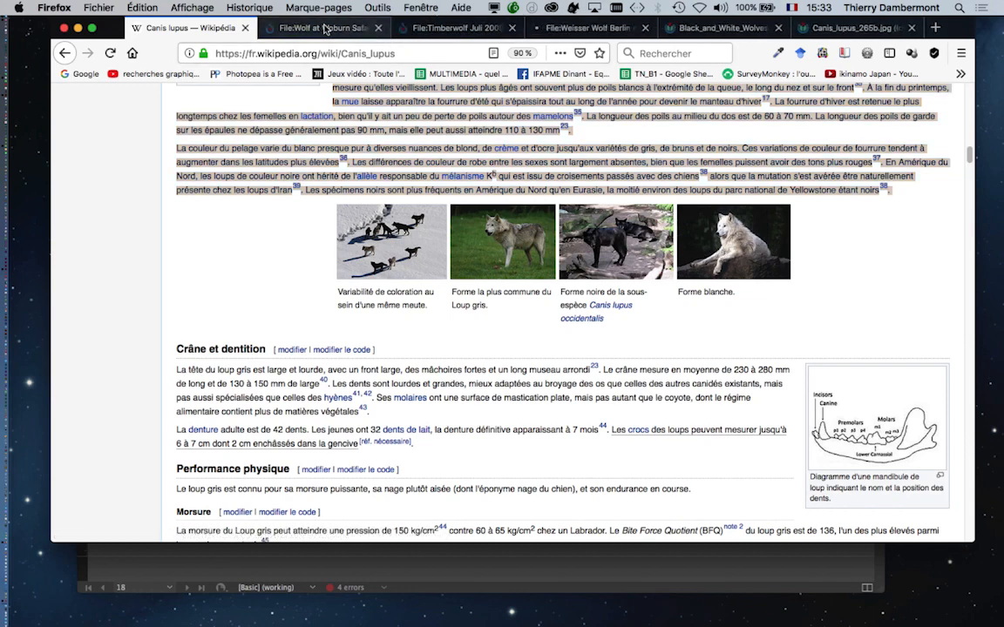
Open the full-resolution image of the wolf at Woburn Safari Park from its Commons file page
click(340, 27)
scroll(800, 336, down, 5)
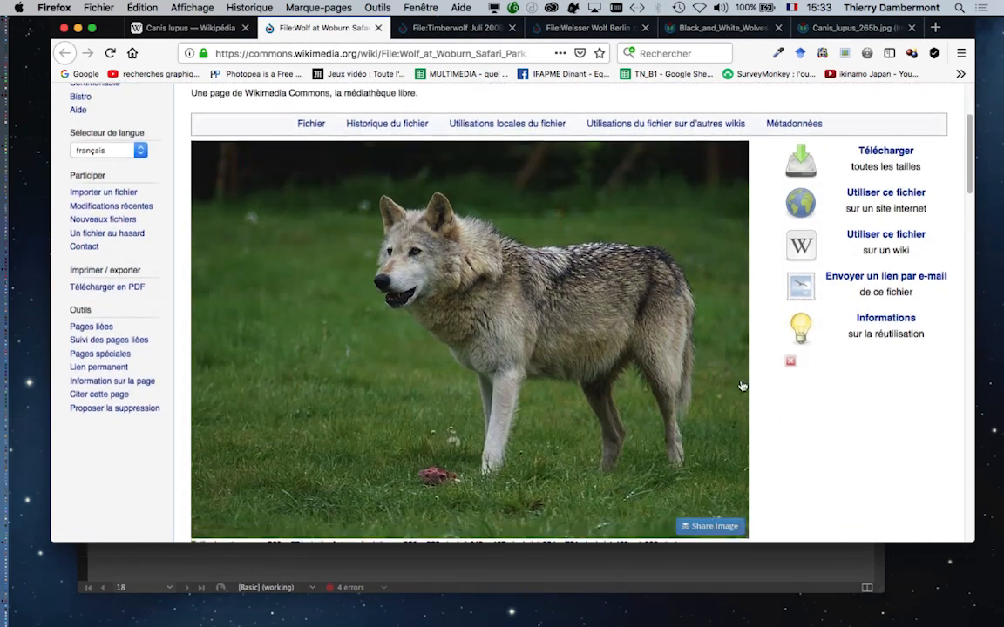
click(645, 423)
Compare the available resolutions of the Timberwolf and Weisser Wolf photos, and open the Timberwolf image at 1 323 × 871 pixels
key(ctrl+Tab)
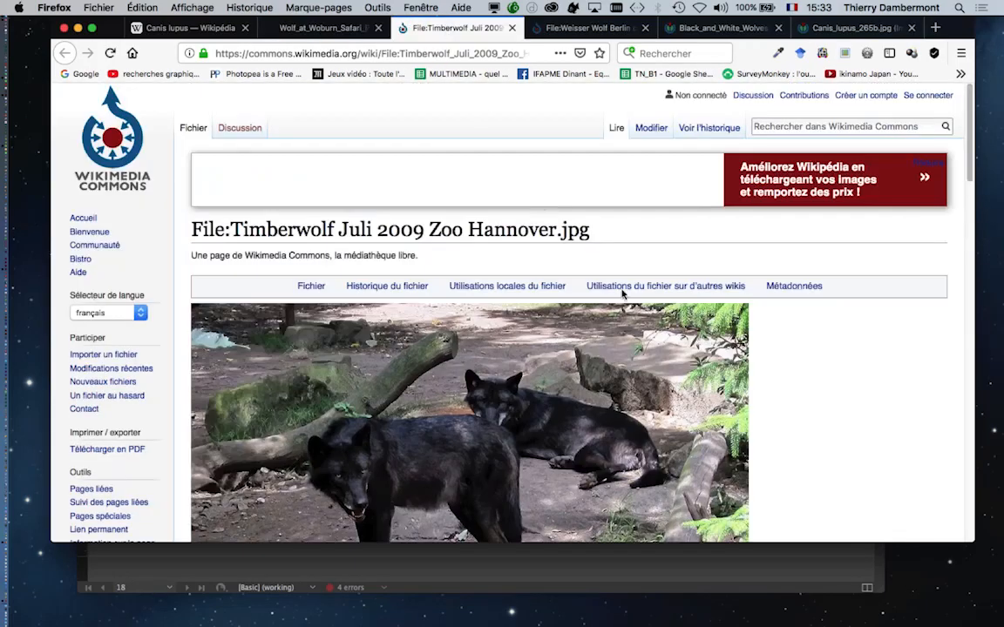
scroll(679, 377, down, 5)
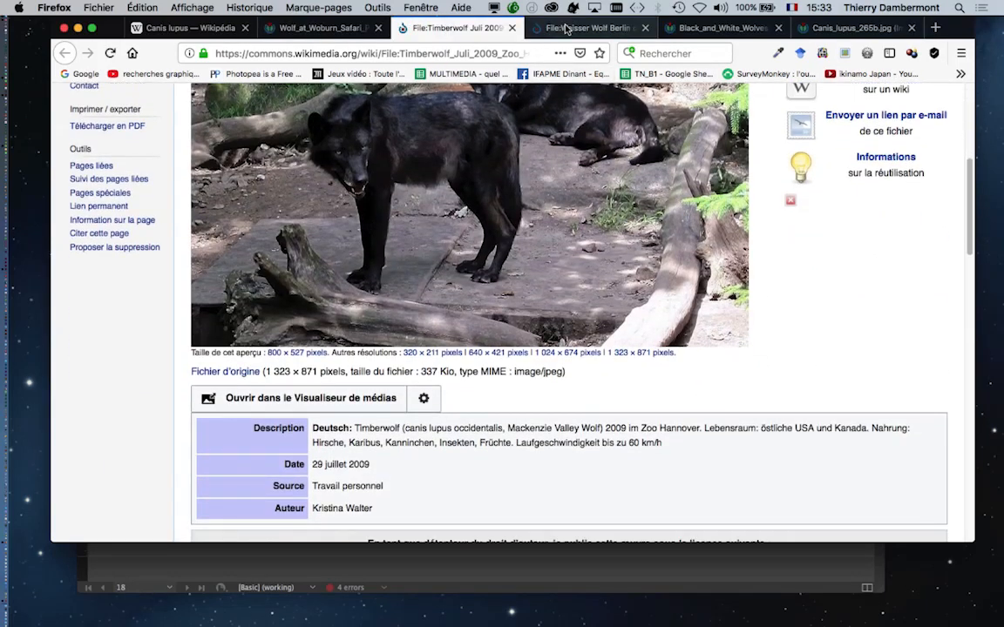
key(ctrl+Tab)
scroll(686, 375, down, 5)
scroll(636, 331, down, 3)
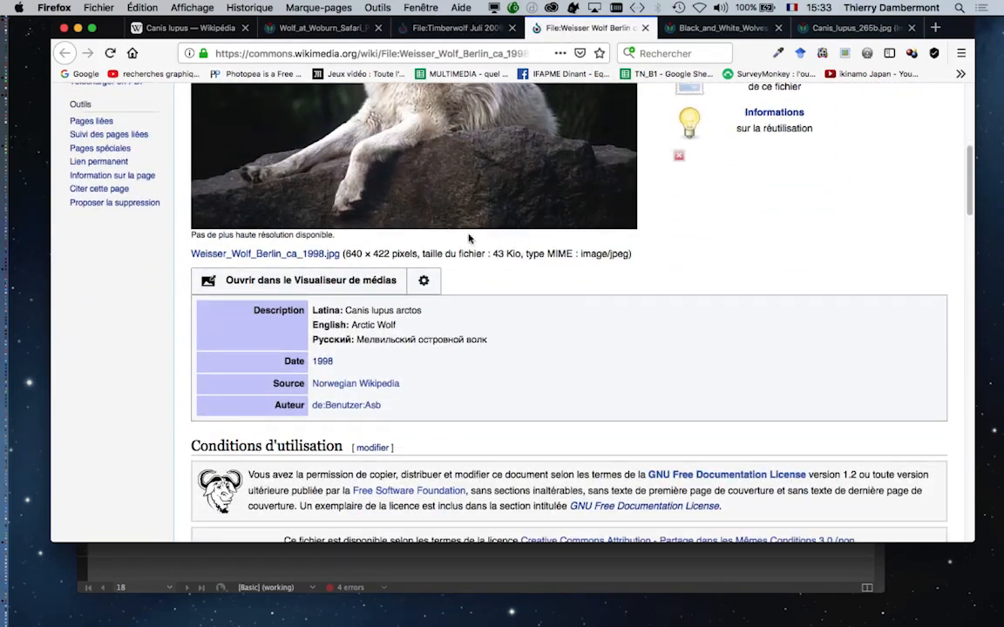
click(453, 32)
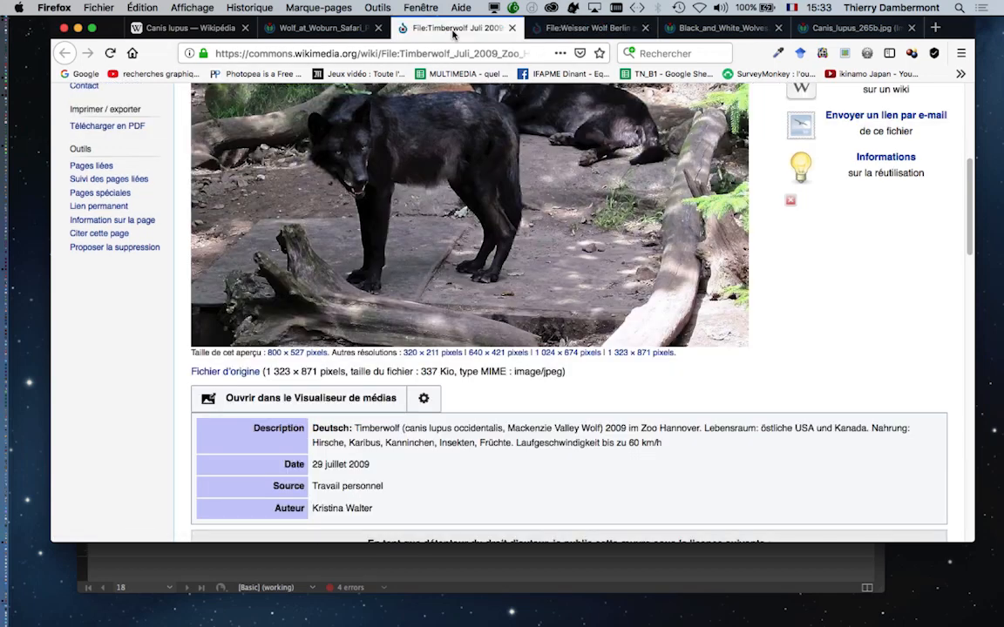
click(561, 30)
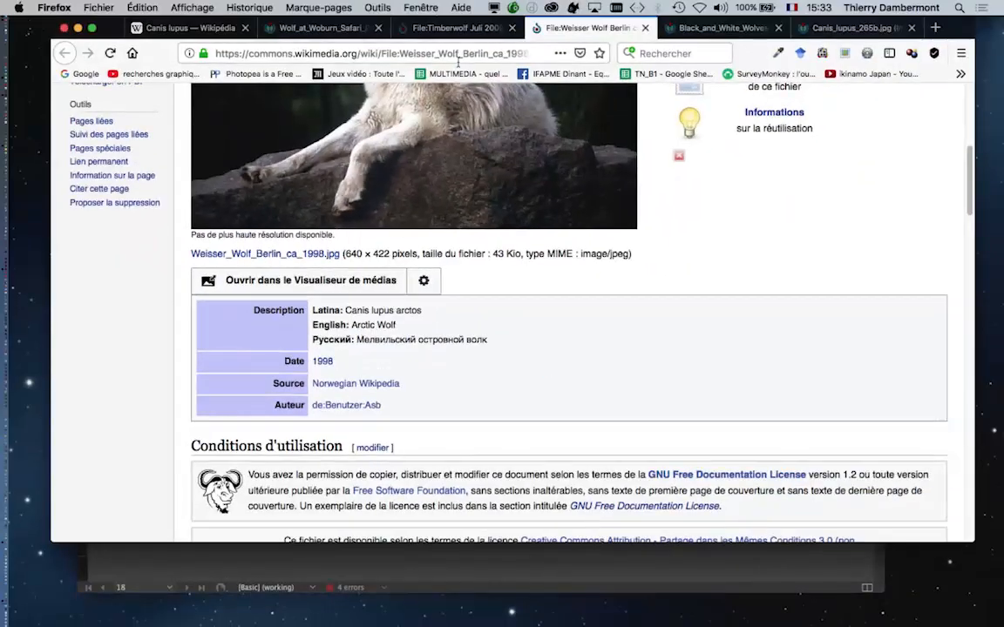
click(453, 28)
click(655, 352)
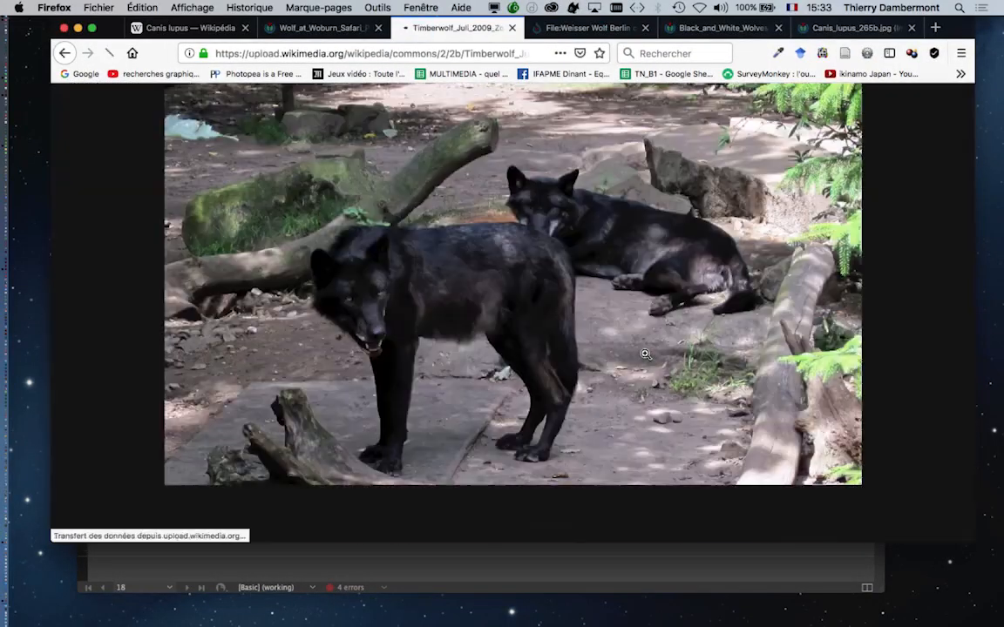
Save the Woburn Safari Park wolf image as Wolf_at_Woburn_Safari_Park.jpg in the Links folder of document-40_Folder
click(300, 28)
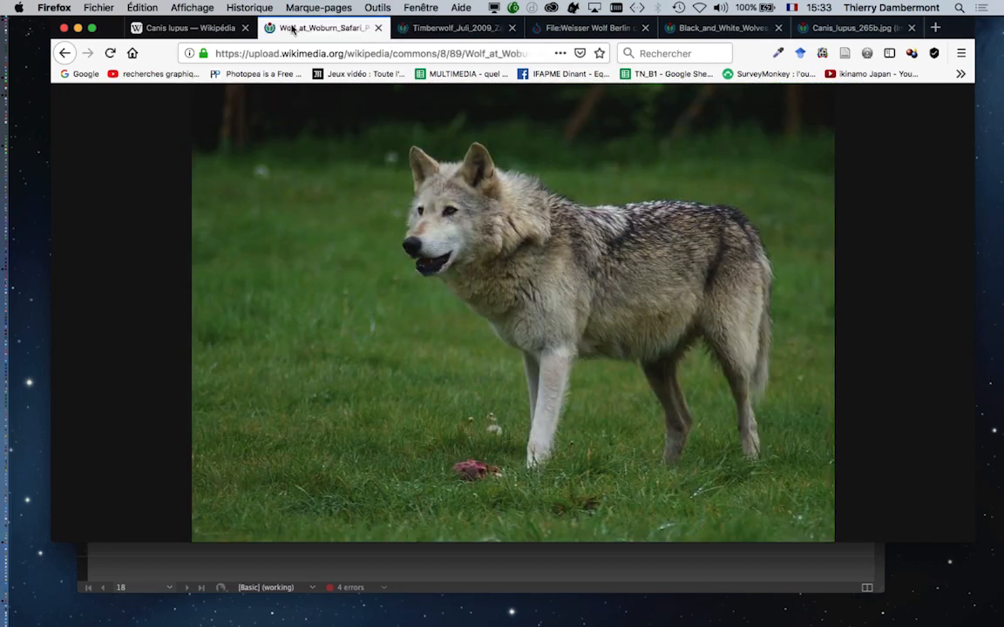
right_click(488, 238)
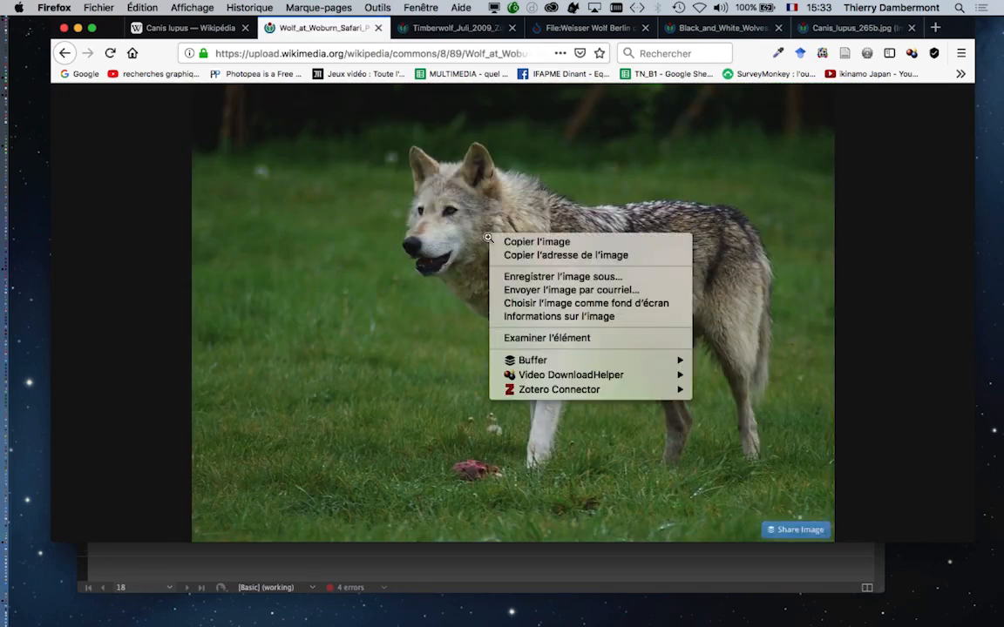
click(573, 277)
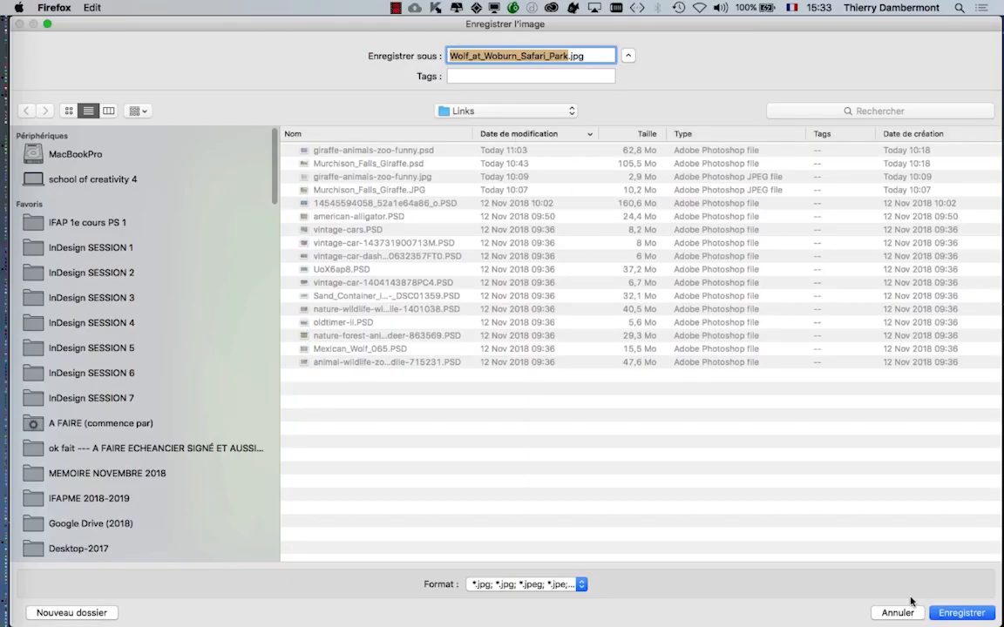
click(488, 111)
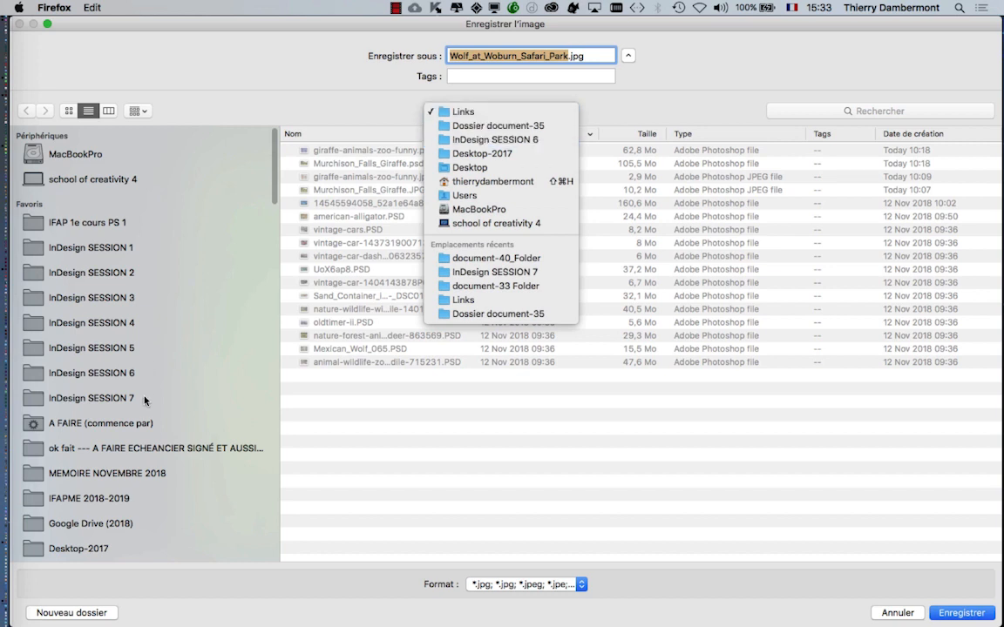
click(493, 272)
click(355, 151)
double_click(356, 152)
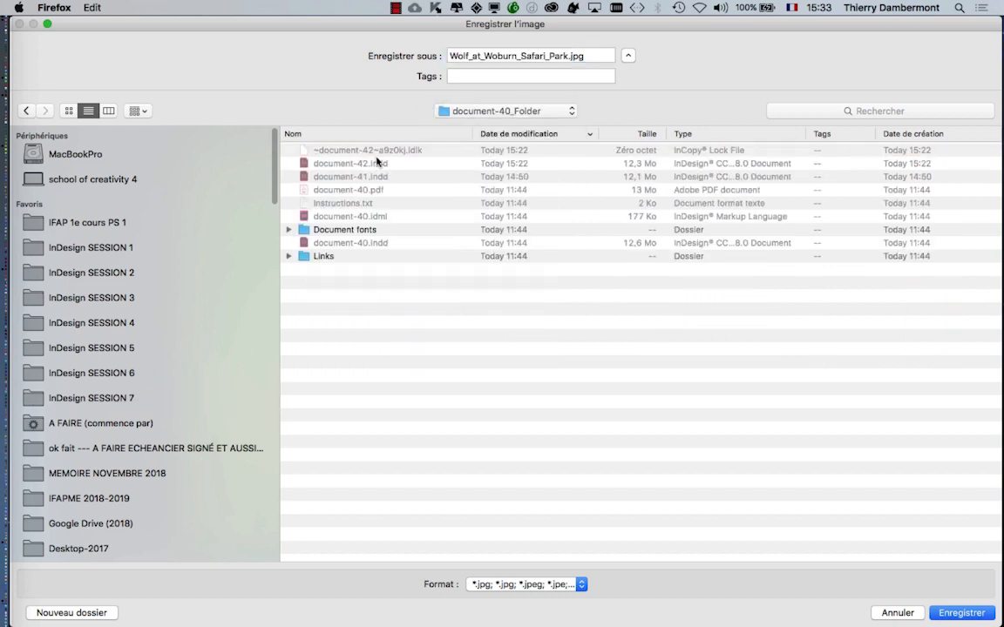
double_click(358, 256)
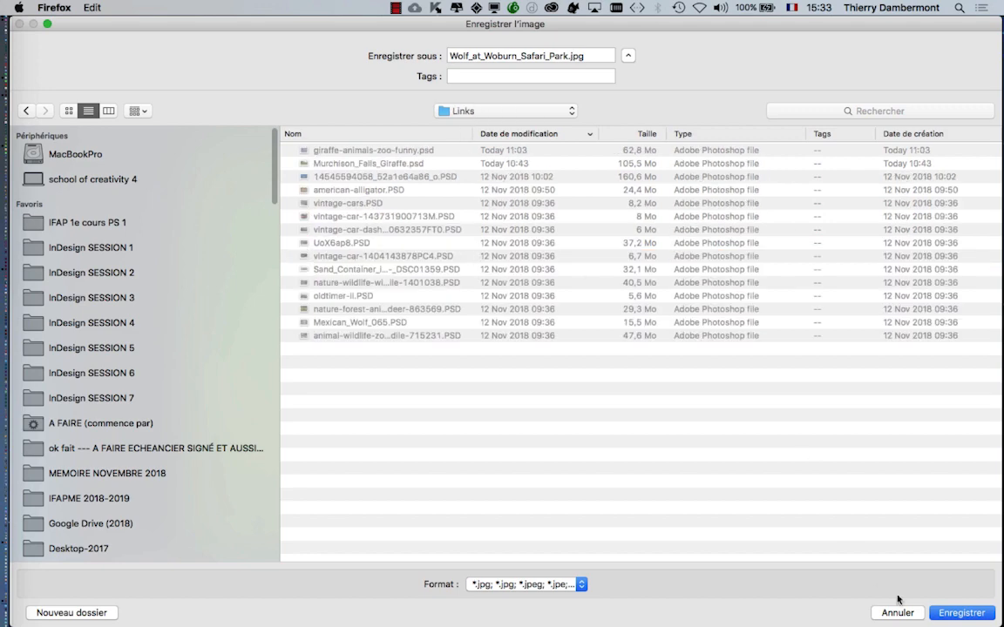
click(961, 612)
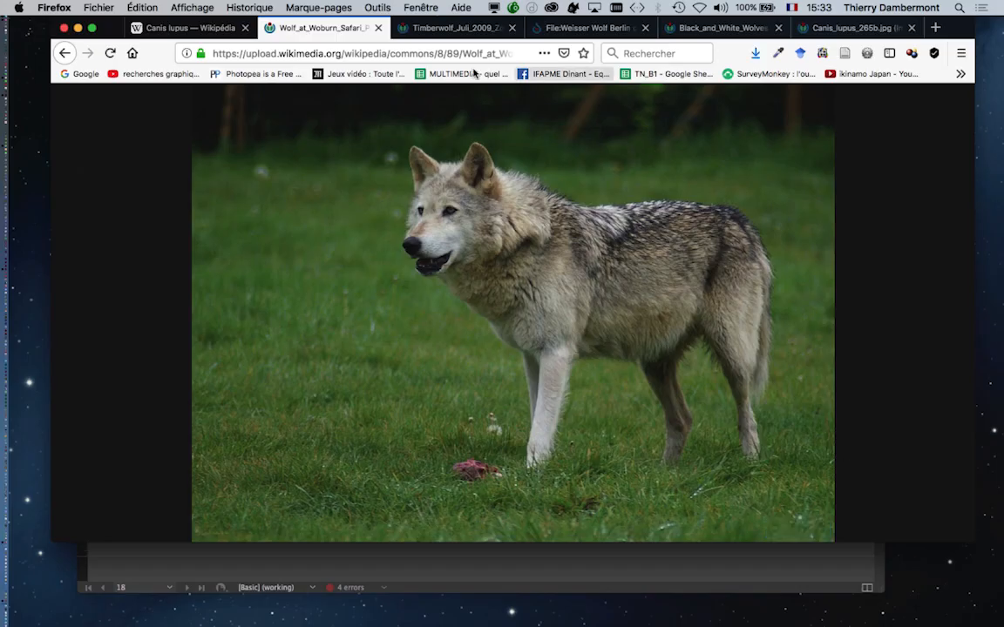
Save the black wolves image as Timberwolf_Juli_2009_Zoo_Hannover.jpg in the same Links folder
click(448, 27)
right_click(539, 303)
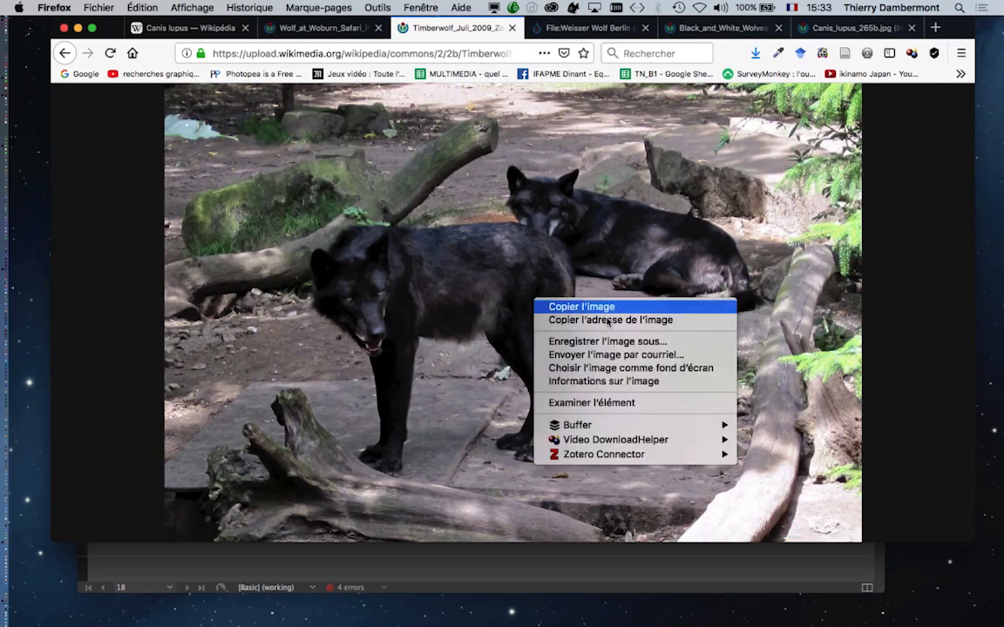
click(645, 345)
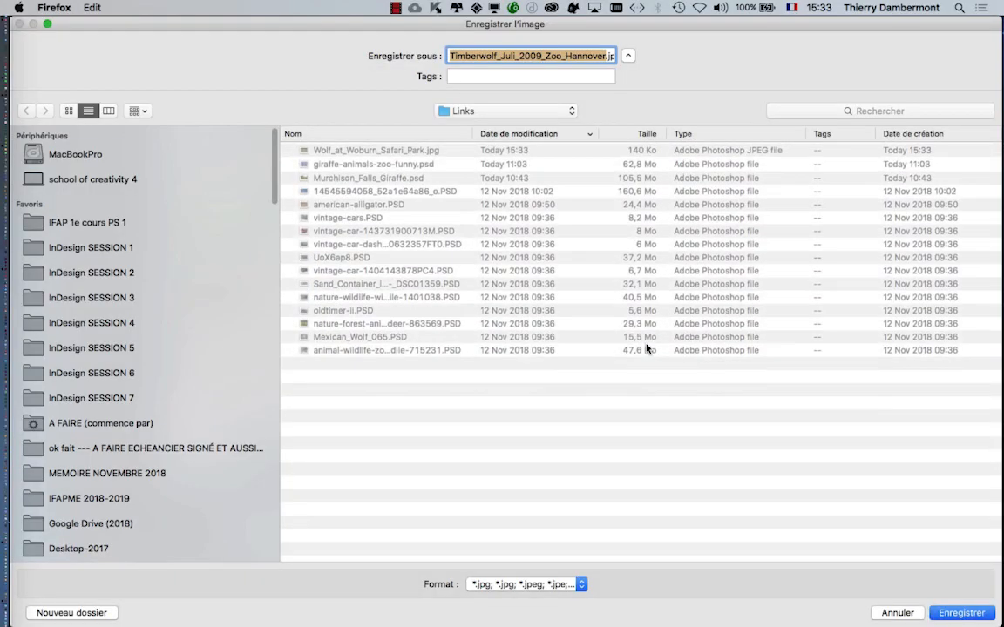
click(488, 111)
click(459, 91)
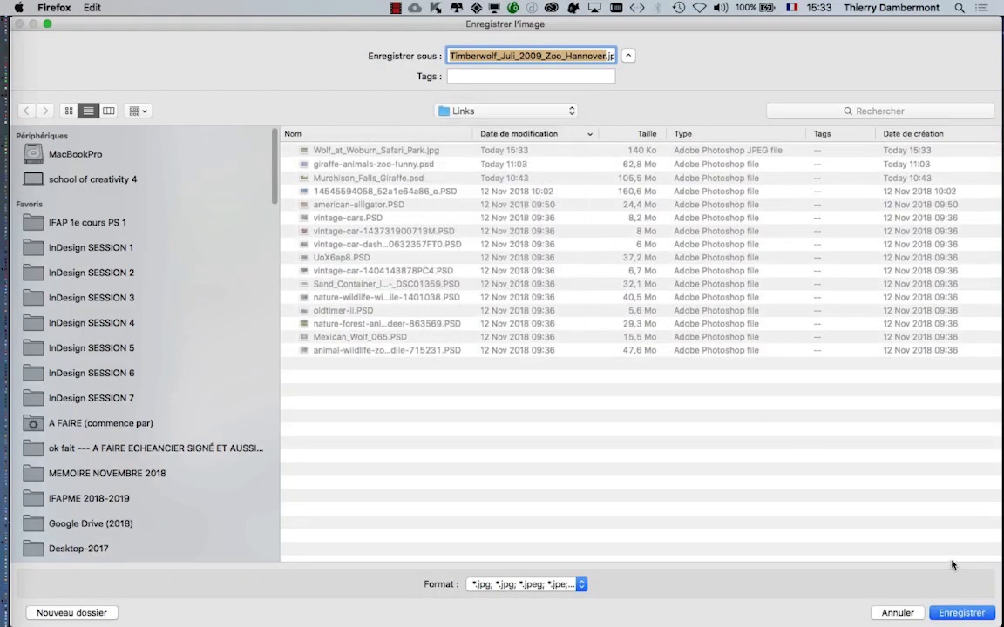
click(962, 612)
Save the black and white wolves image as Black_and_White_Wolves.jpg in the Links folder
click(566, 27)
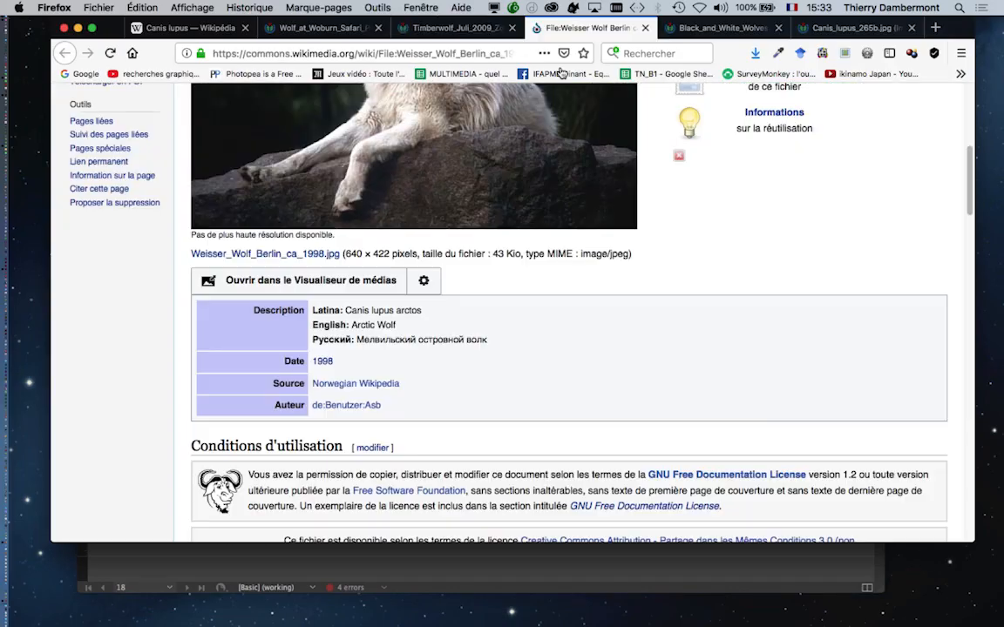
click(702, 27)
right_click(512, 275)
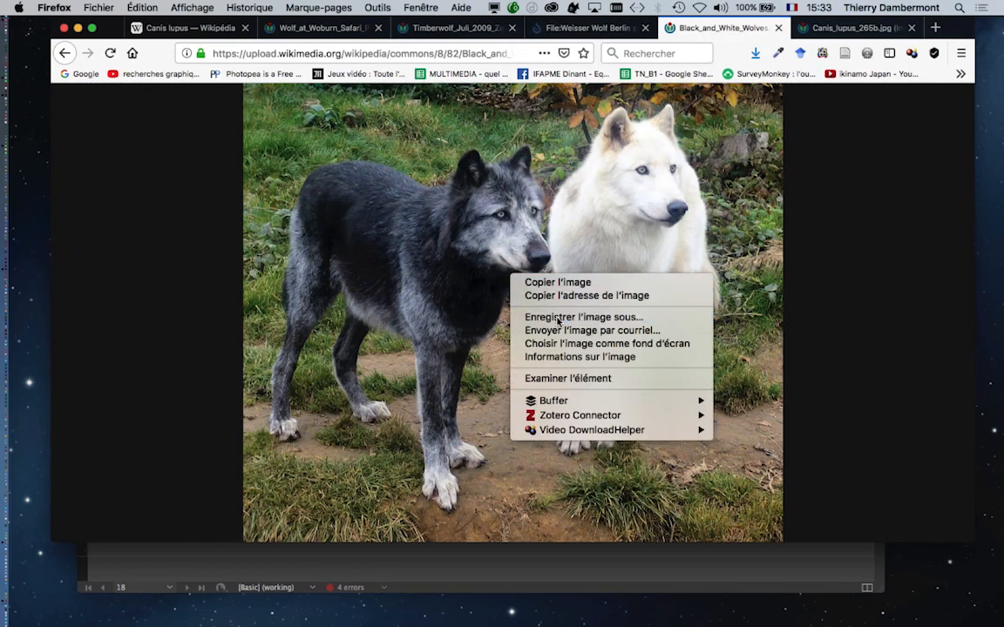
click(557, 318)
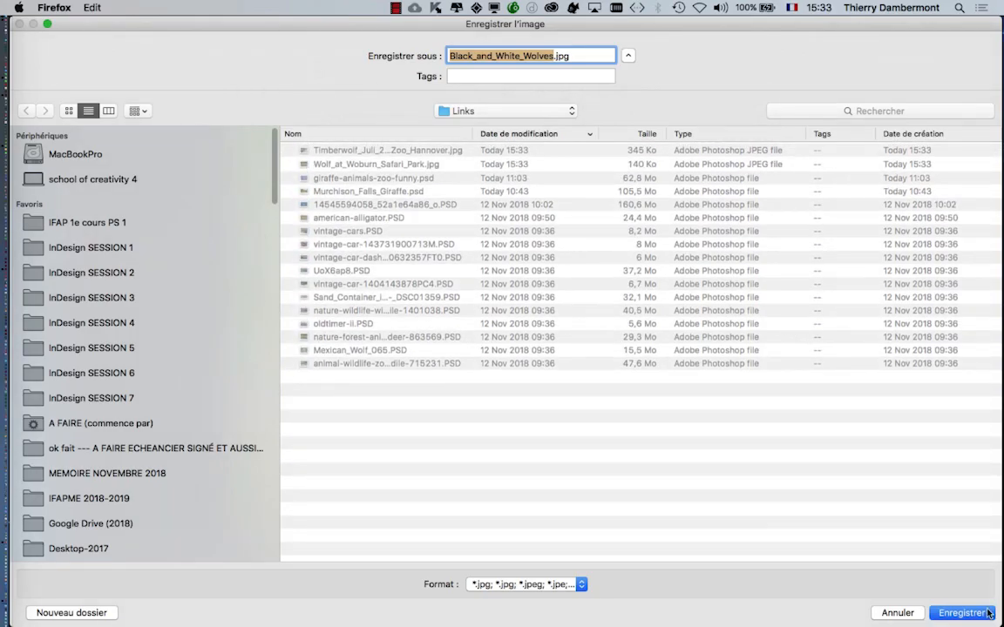
click(988, 613)
Save the image of the wolf walking in snow as Canis_lupus_265b.jpg in the Links folder
click(859, 28)
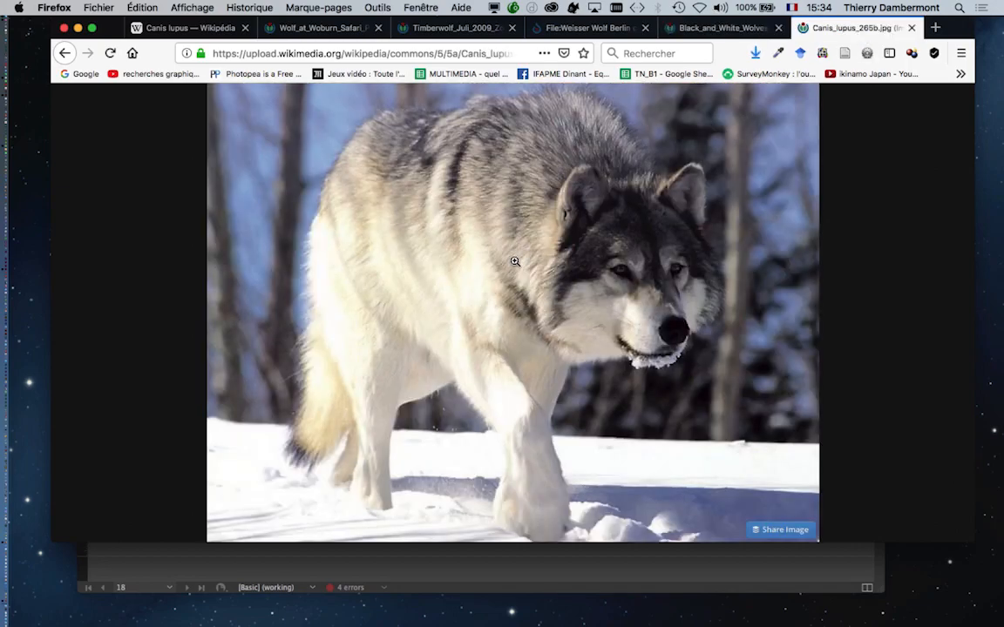
right_click(458, 230)
click(535, 271)
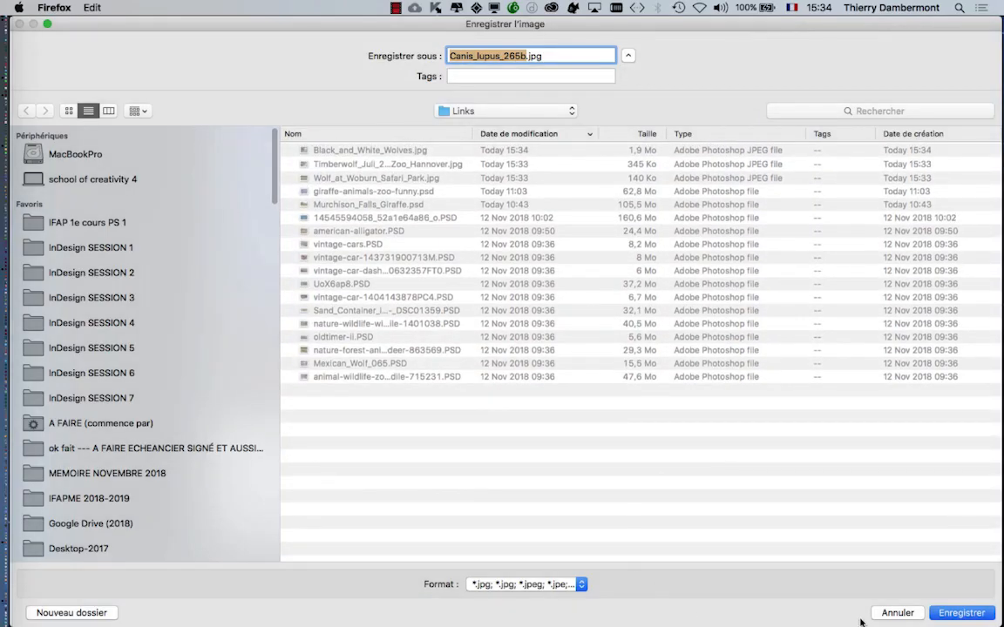
click(961, 613)
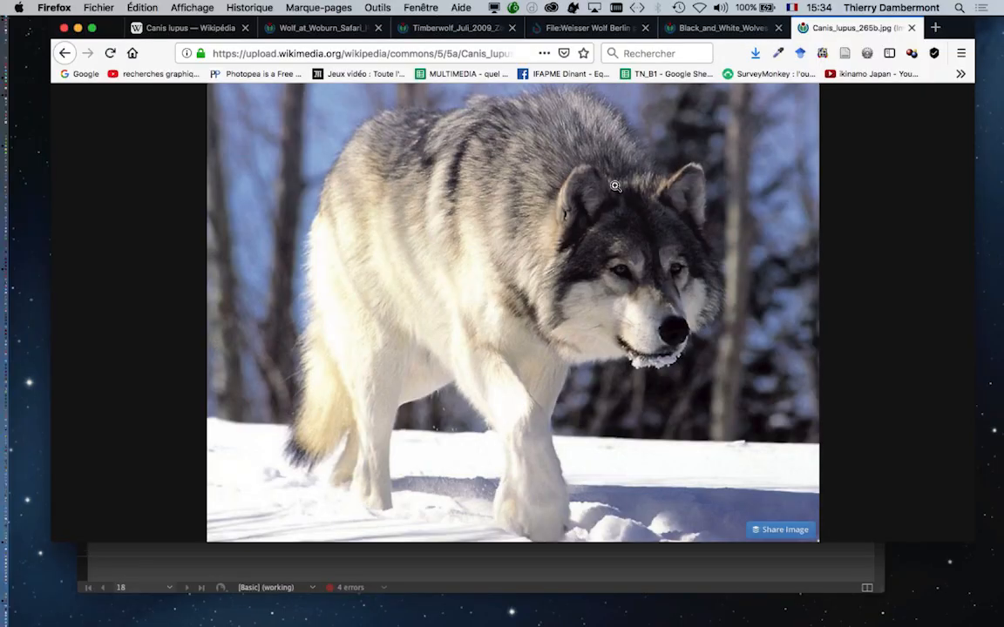
Switch to Finder, expand the Links folder sorted by modification date, and check the newly downloaded wolf JPEGs
key(super+Tab)
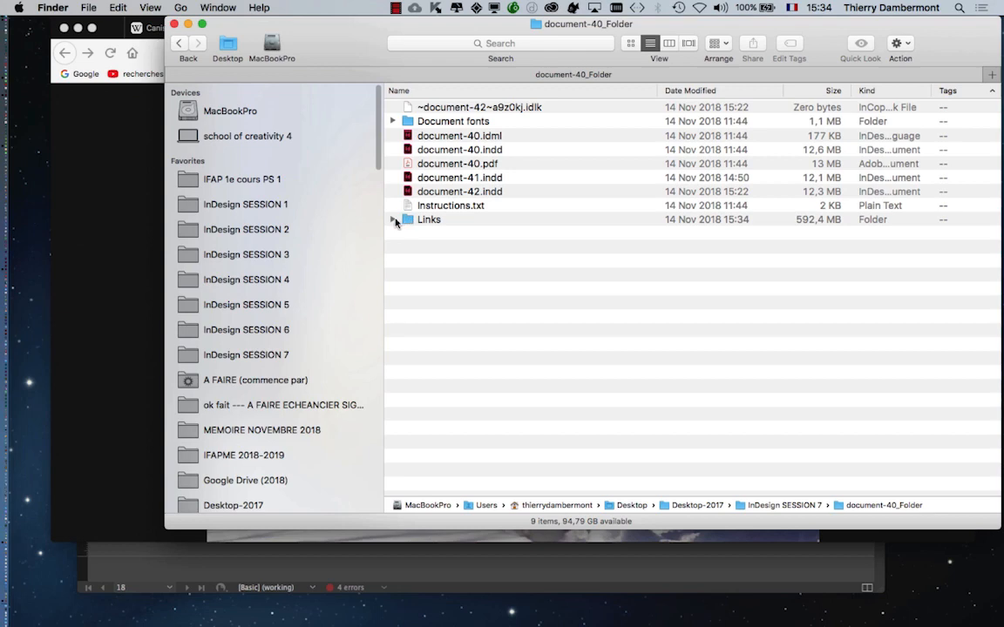
click(393, 221)
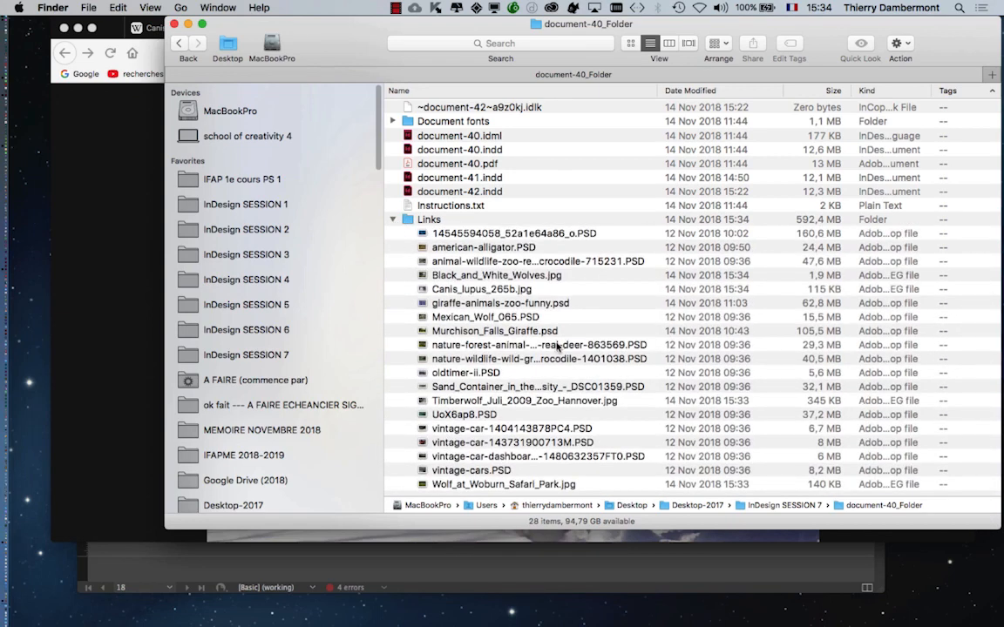
click(607, 484)
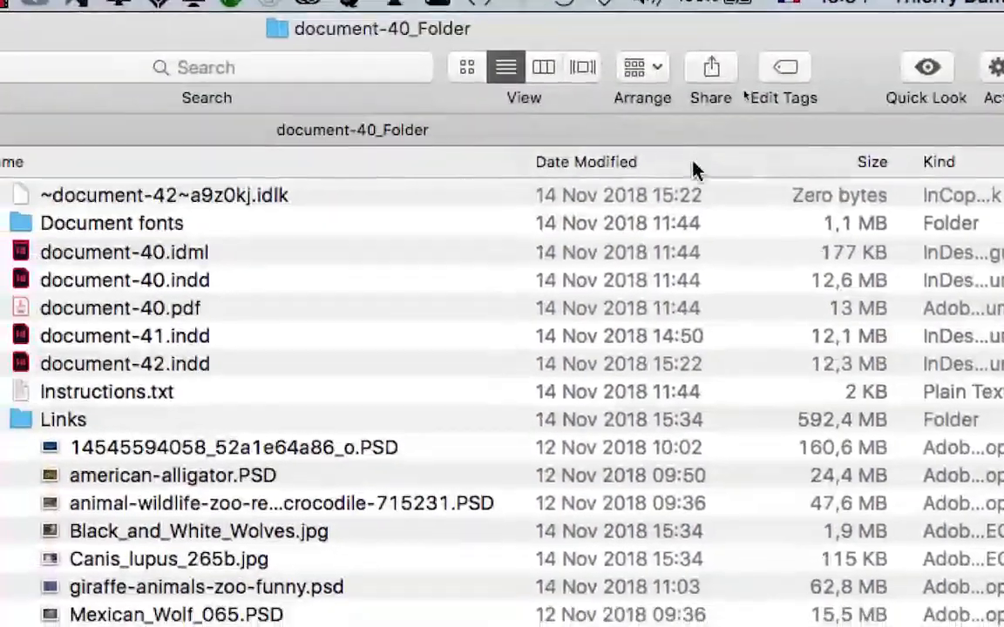
click(694, 165)
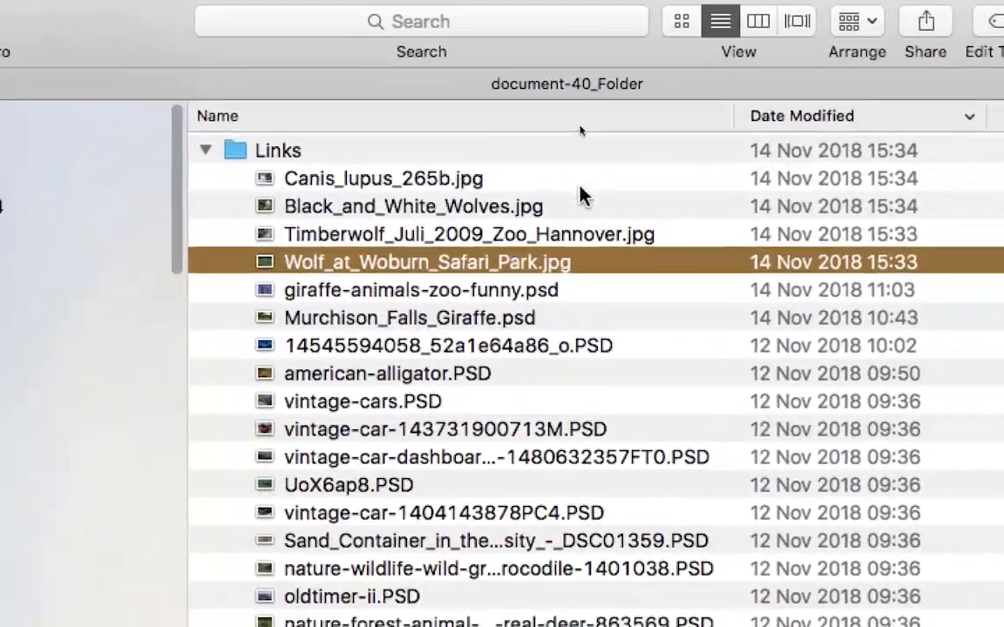
click(364, 261)
click(579, 220)
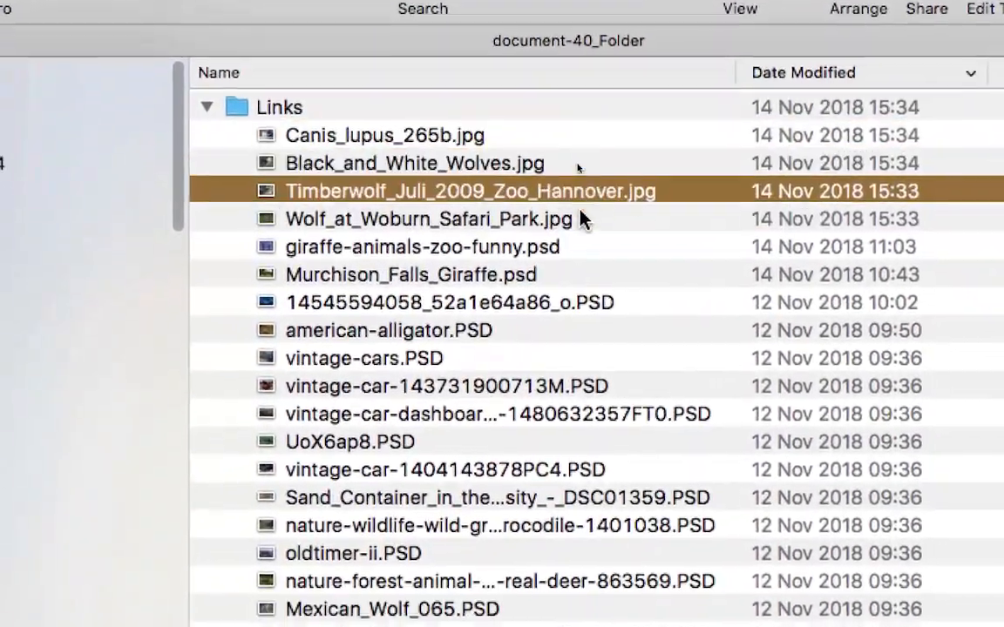
click(579, 249)
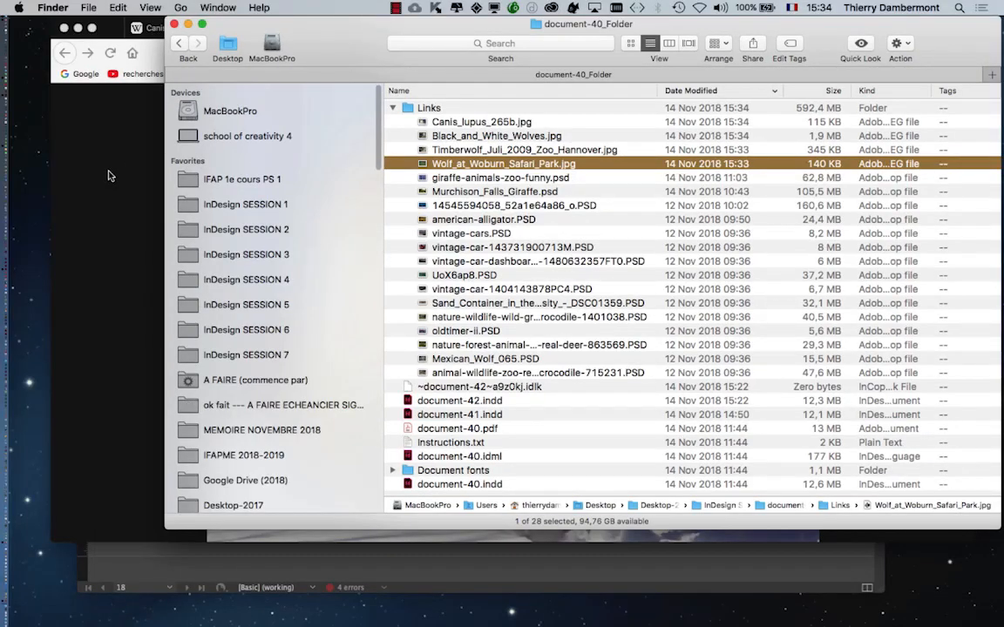
Minimise the Firefox window, switch to document-42.indd in InDesign, and deselect the picture frame
click(108, 176)
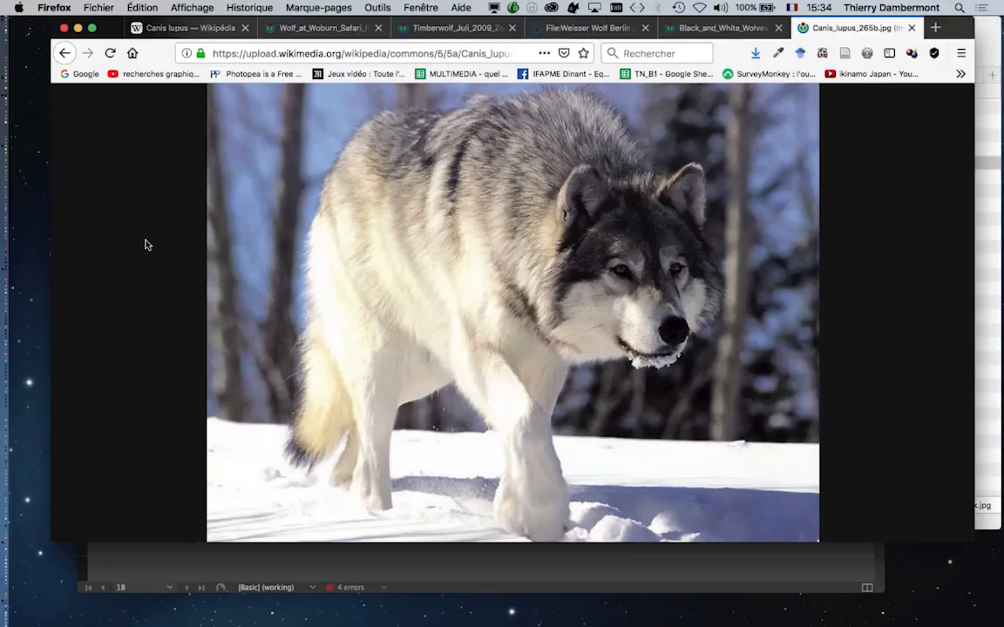
click(78, 29)
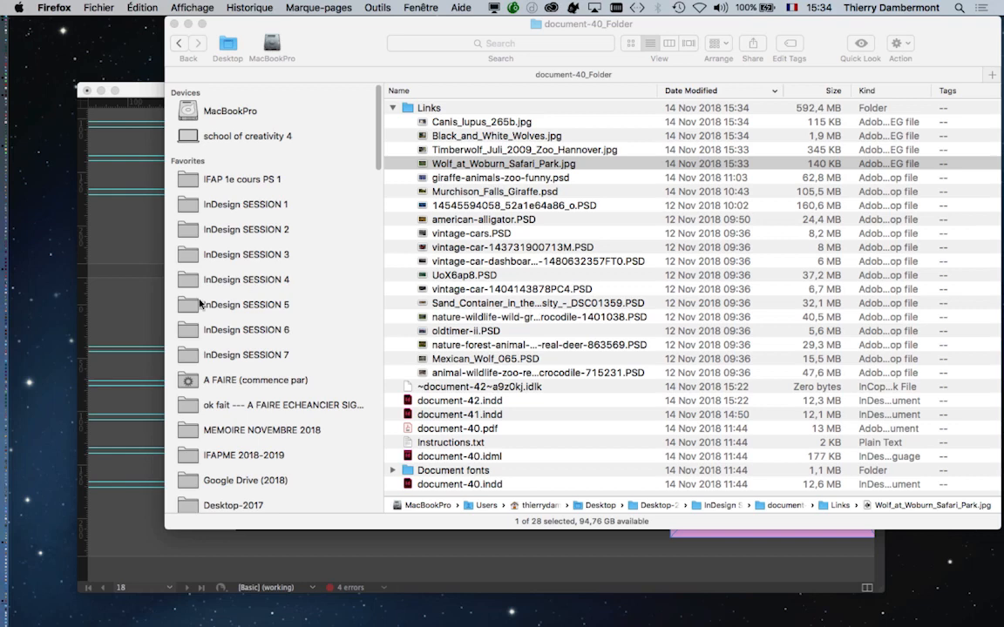
click(118, 211)
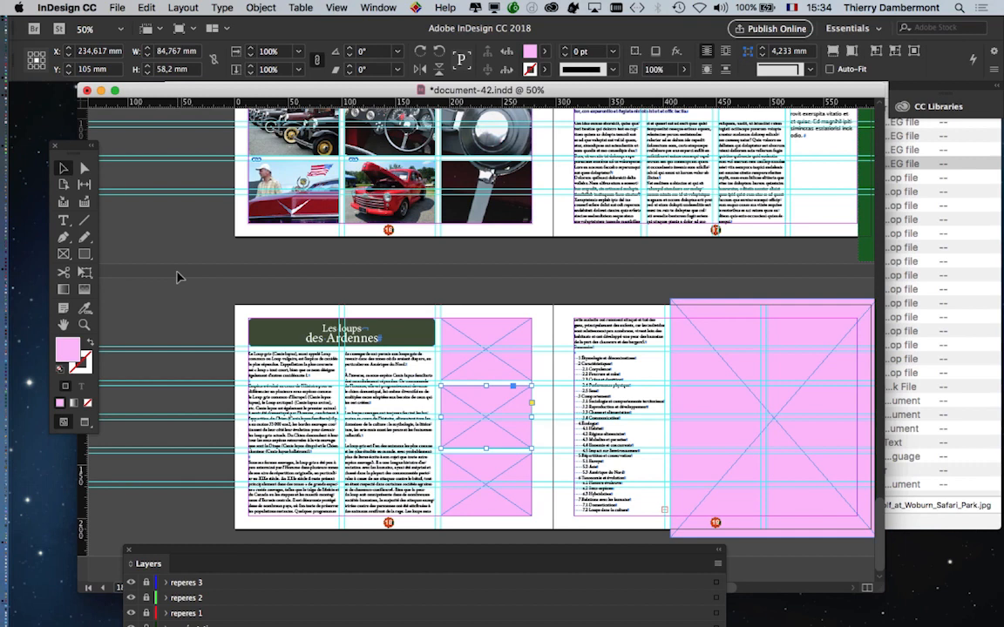
click(197, 318)
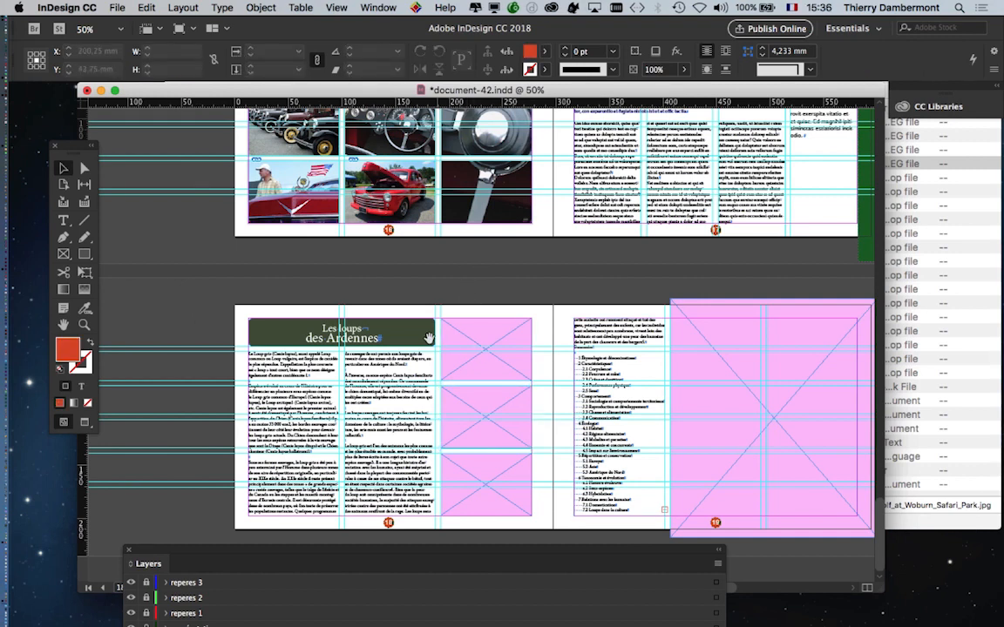
Widen the document window around the 18–19 spread and open the Links folder for placing files
drag(426, 279, 396, 279)
scroll(490, 411, up, 2)
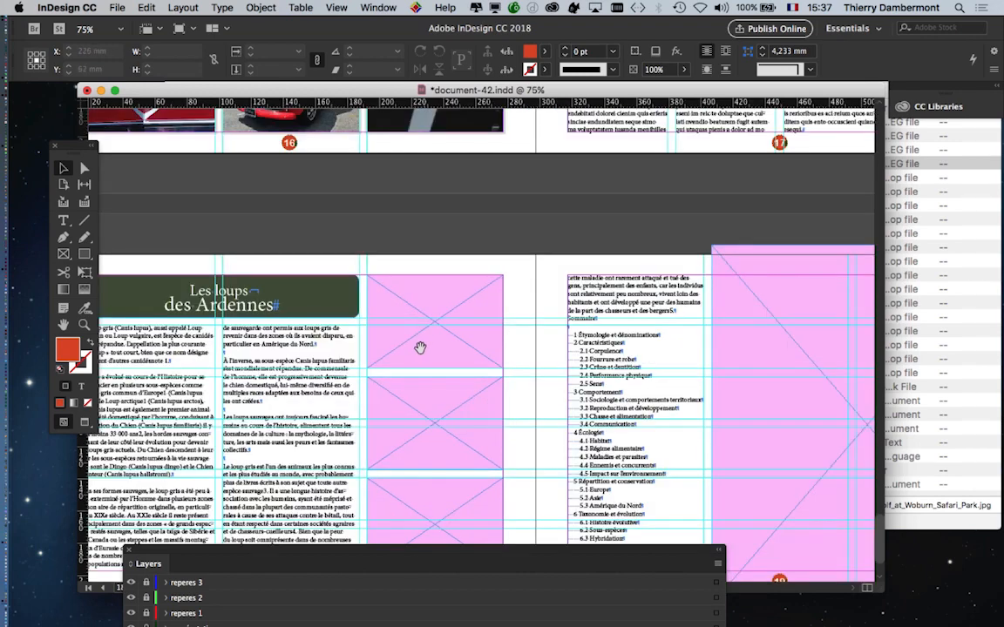
drag(419, 348, 440, 271)
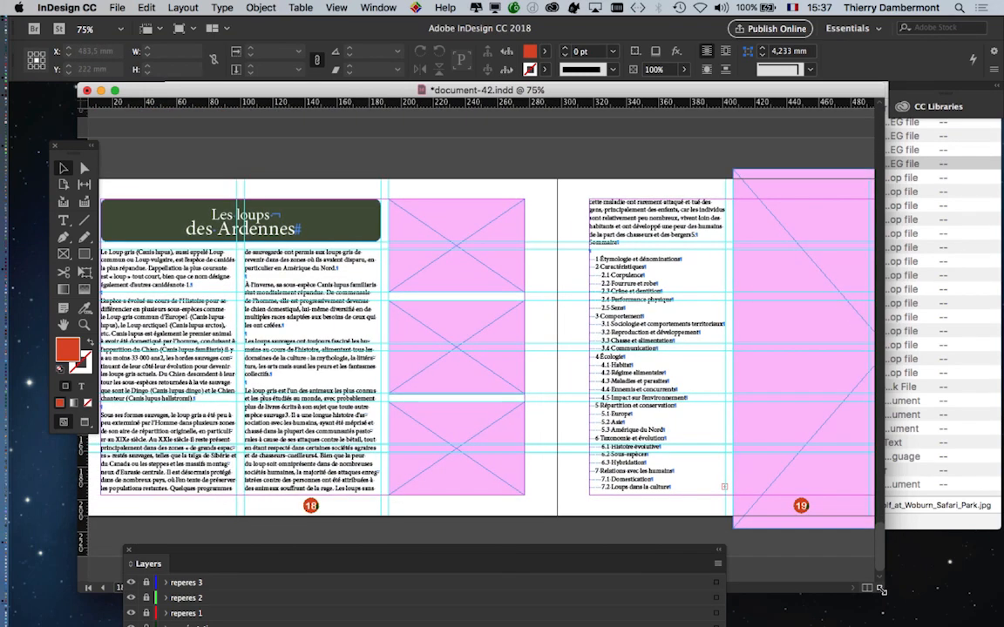
drag(881, 590, 999, 595)
click(117, 7)
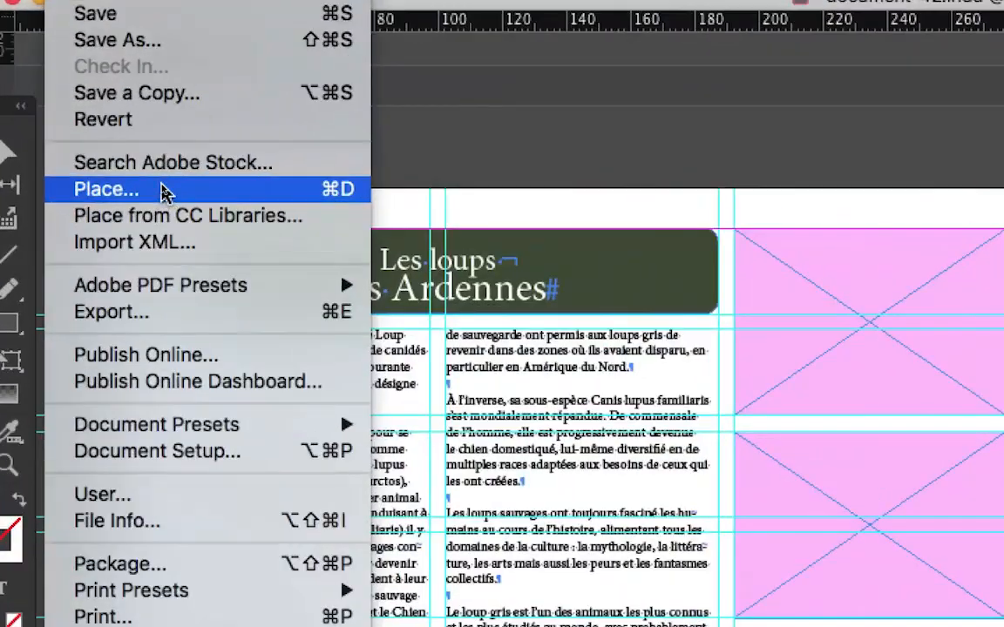
click(166, 190)
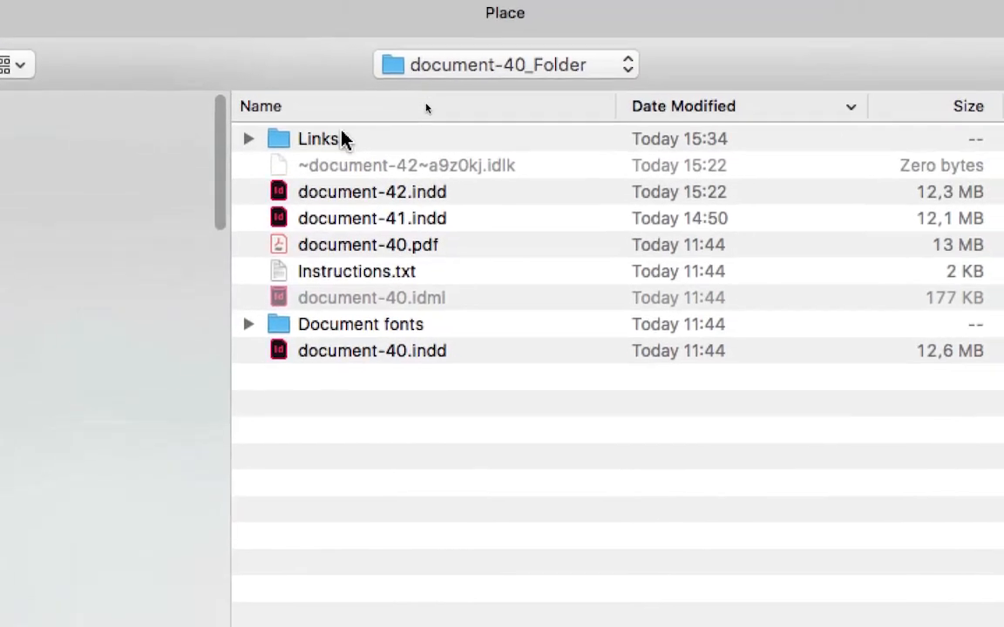
click(386, 87)
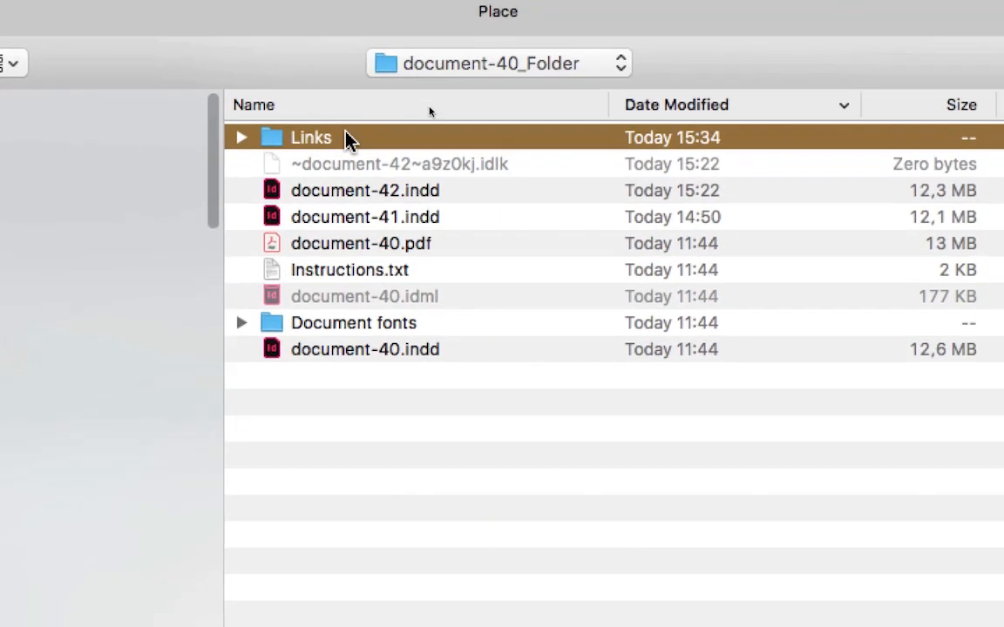
double_click(388, 91)
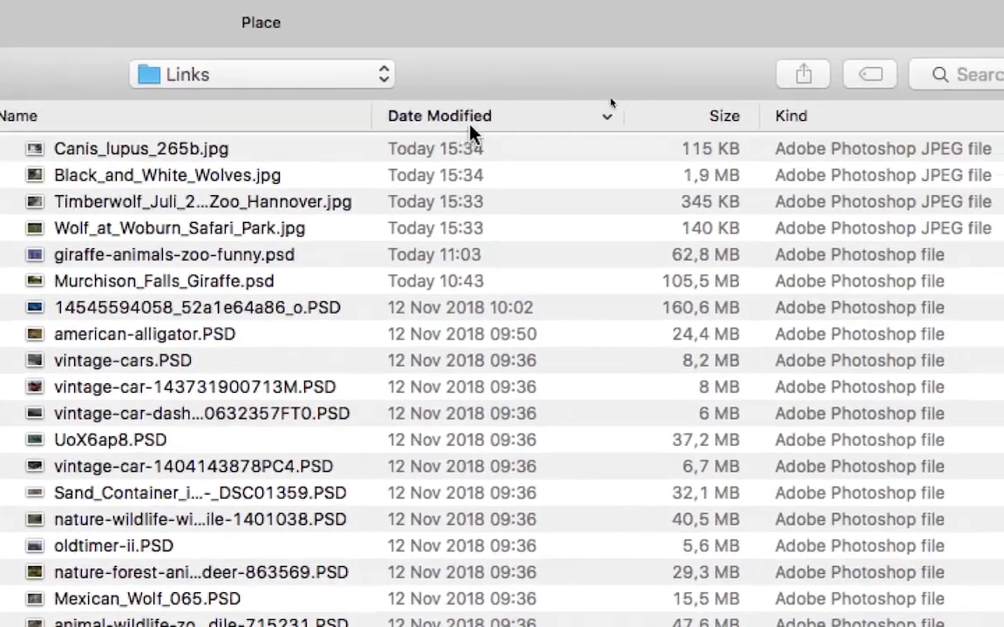
Compare the Links folder's column and list views and its sorting by size and modification date, ending with the newest files first
click(730, 108)
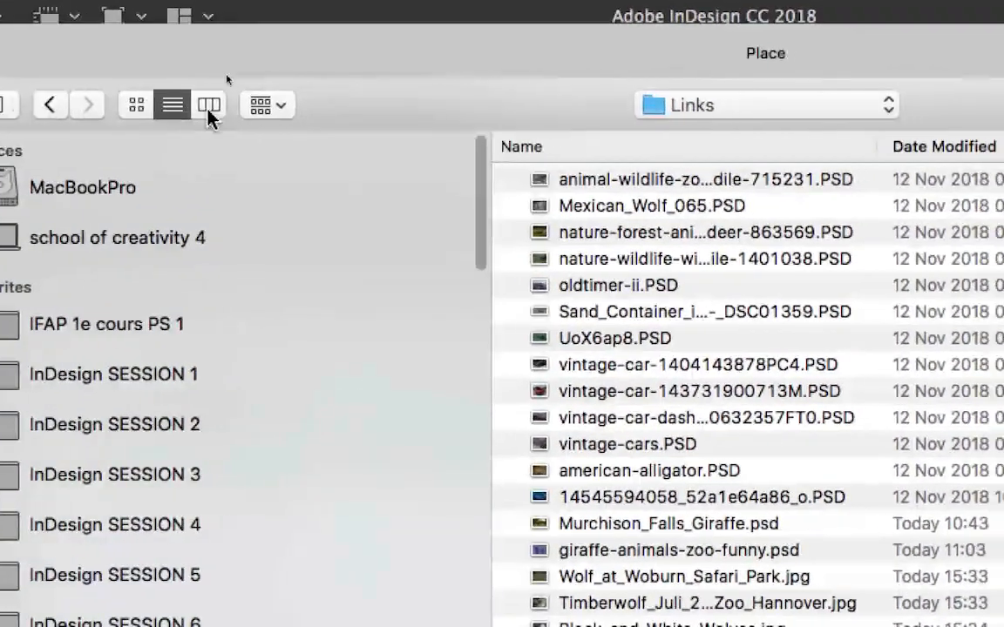
click(209, 113)
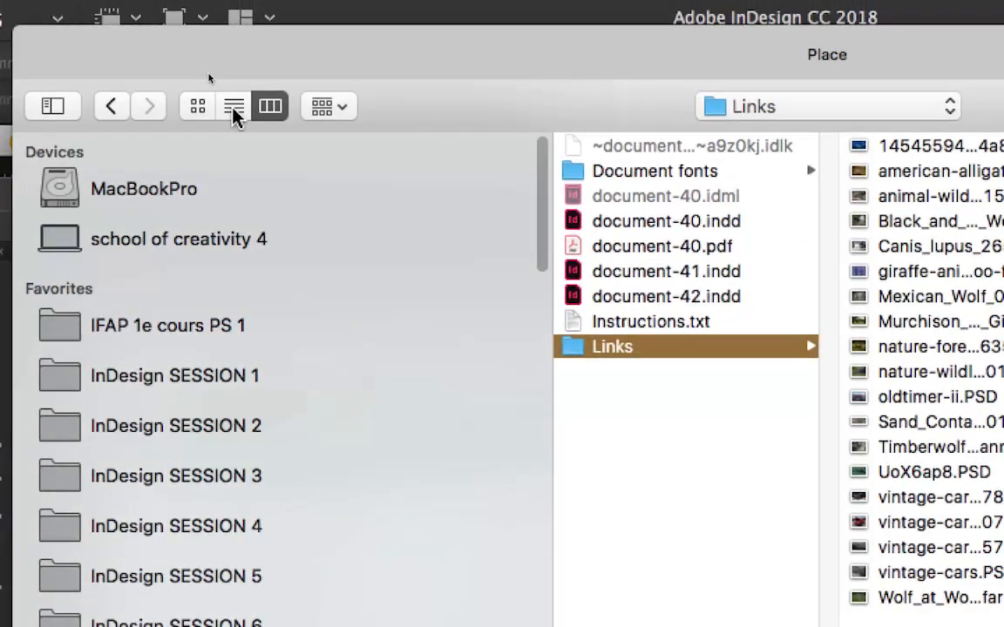
click(233, 108)
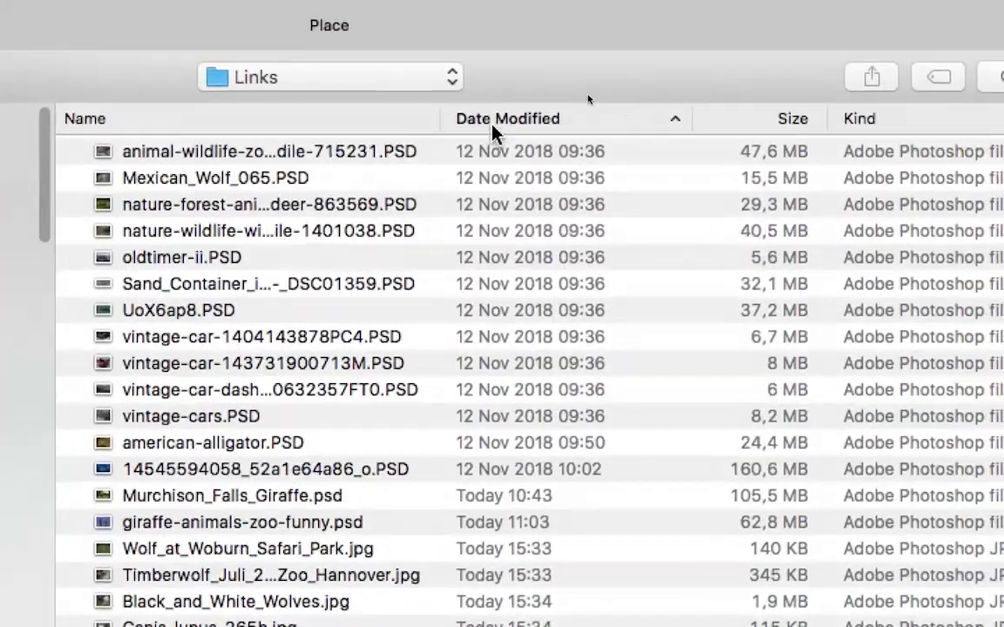
click(526, 78)
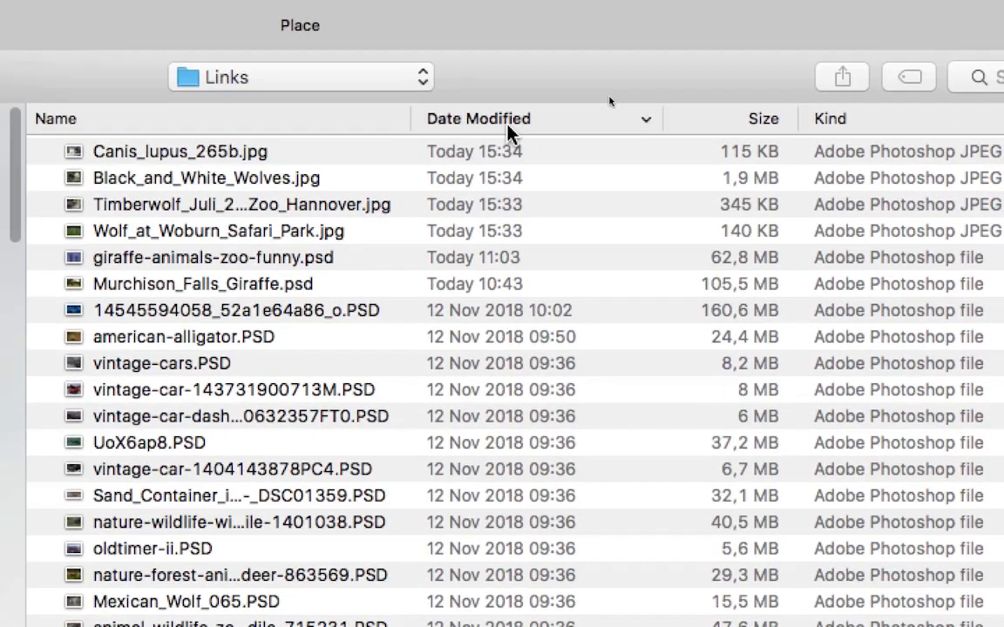
click(527, 128)
click(509, 132)
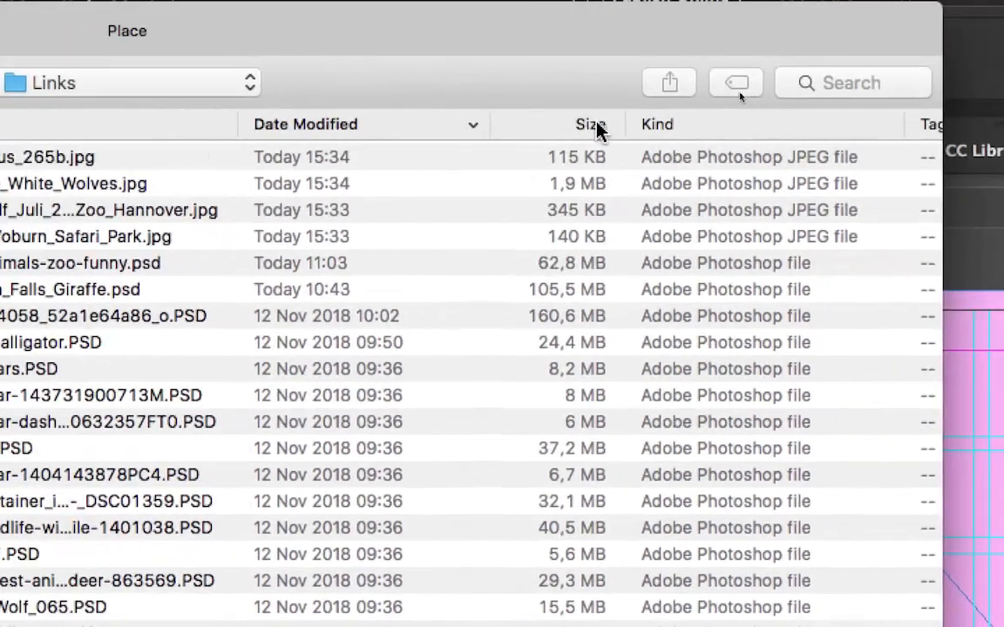
click(768, 125)
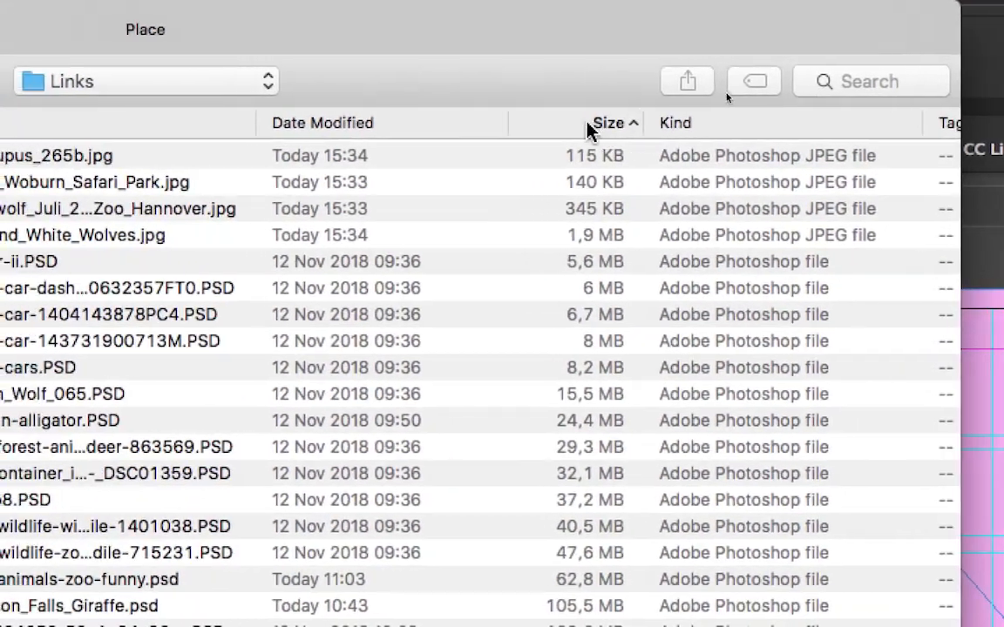
click(641, 125)
click(596, 129)
click(296, 123)
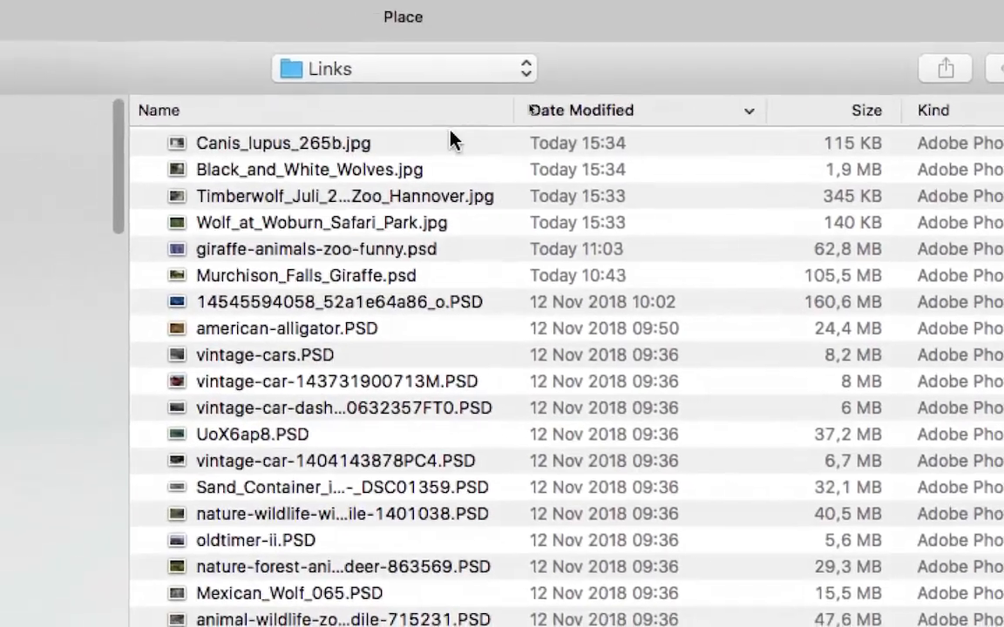
Load the four wolf JPEGs from the Links folder for placing, and cycle the loaded images to Canis_lupus_265b.jpg
click(349, 159)
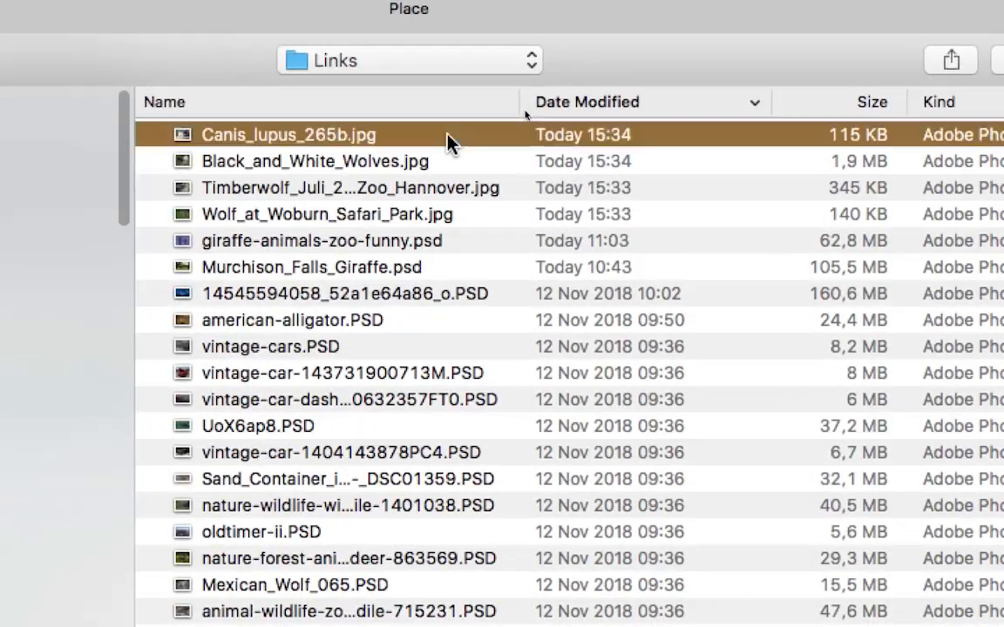
shift+click(371, 235)
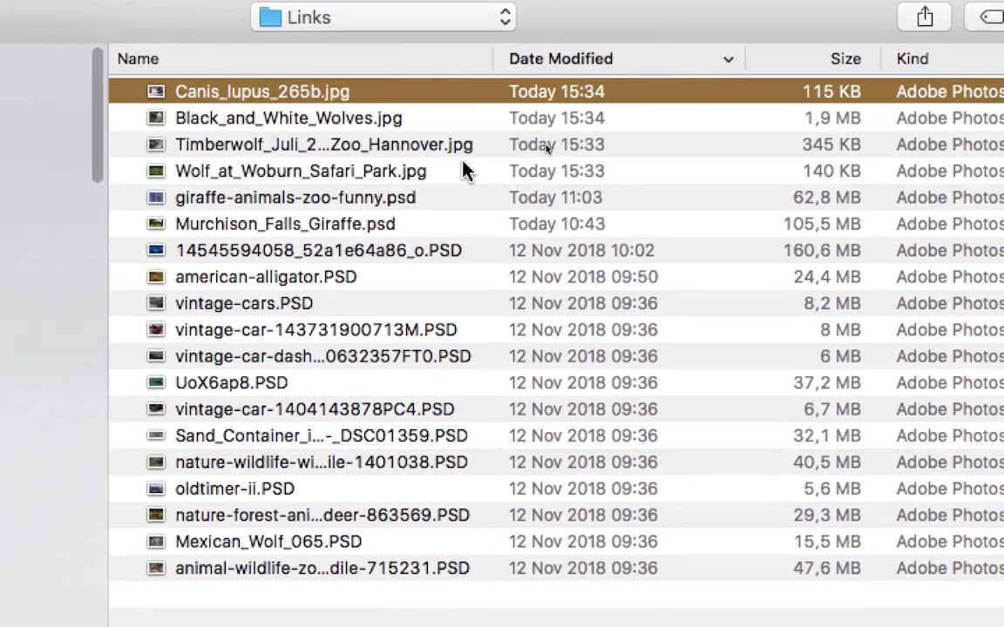
shift+click(474, 165)
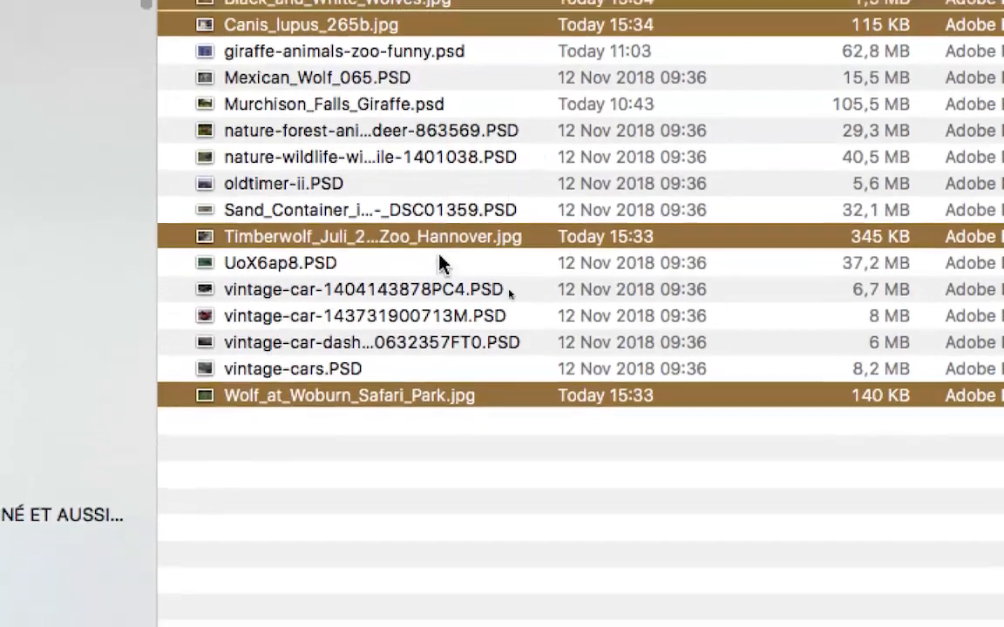
scroll(392, 262, down, 2)
scroll(392, 244, up, 3)
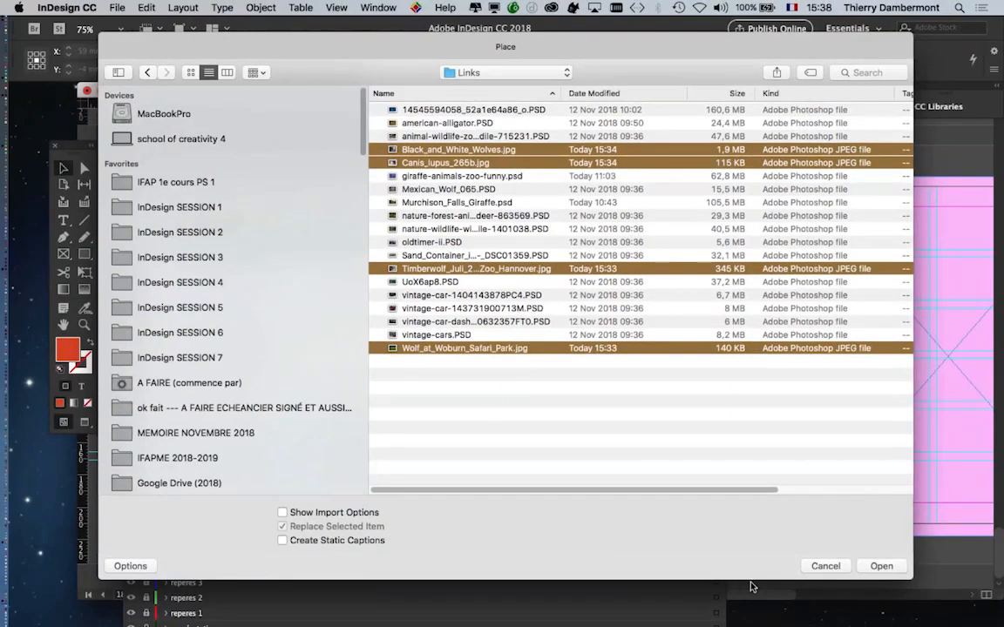
click(880, 566)
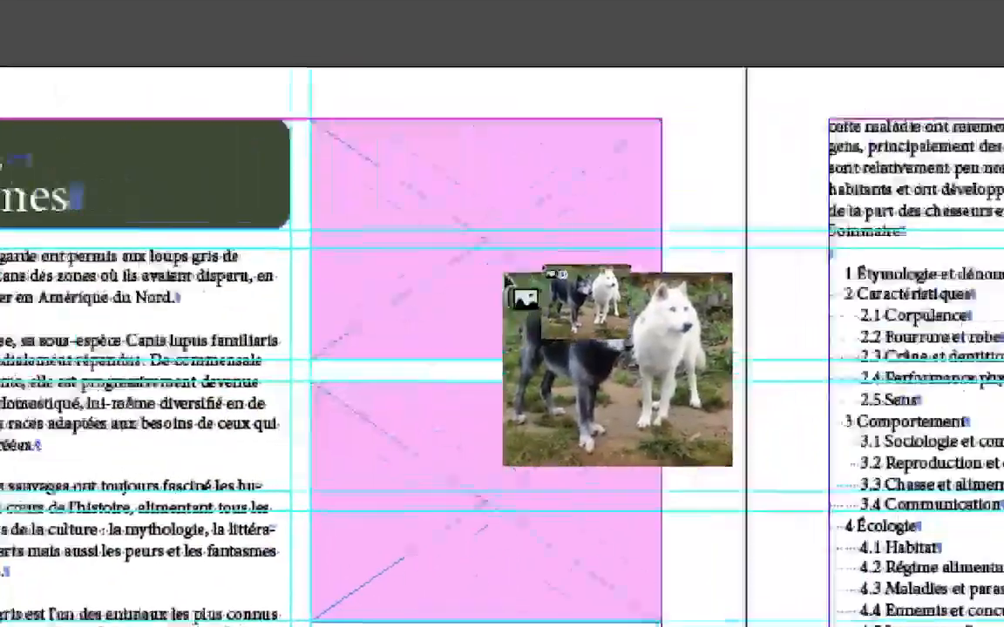
key(Right)
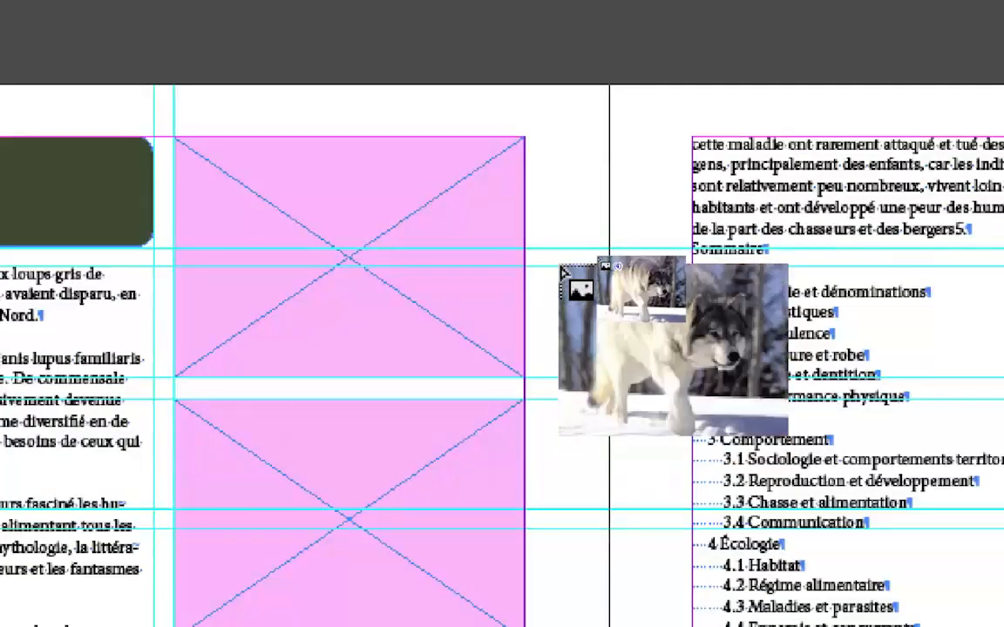
Cycle the loaded images to the wolf walking in snow and place it in the large empty frame on page 19
key(Right)
key(Right)
key(space)
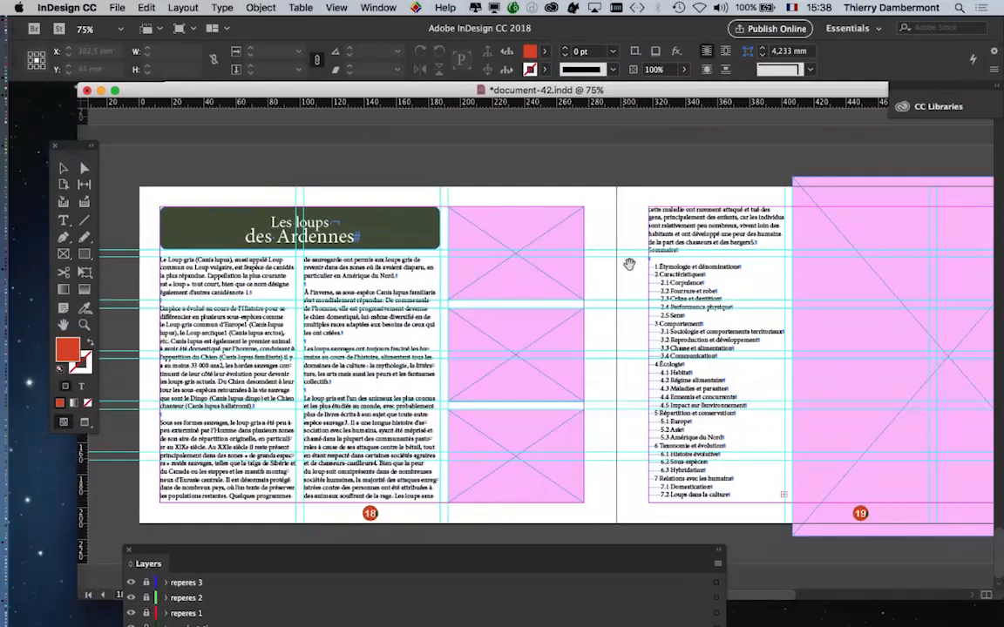
drag(629, 264, 367, 264)
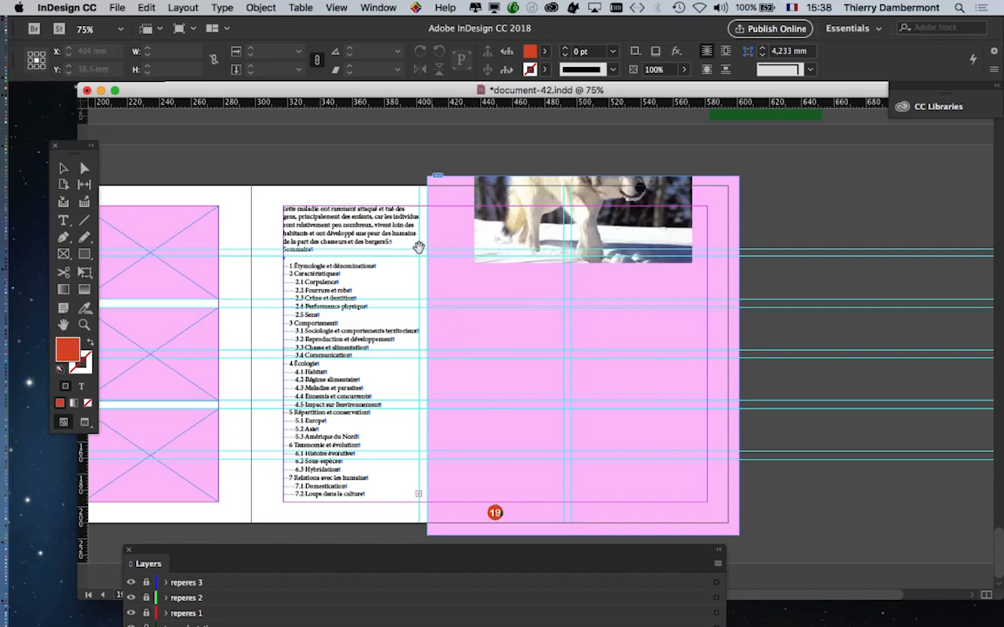
drag(418, 248, 712, 241)
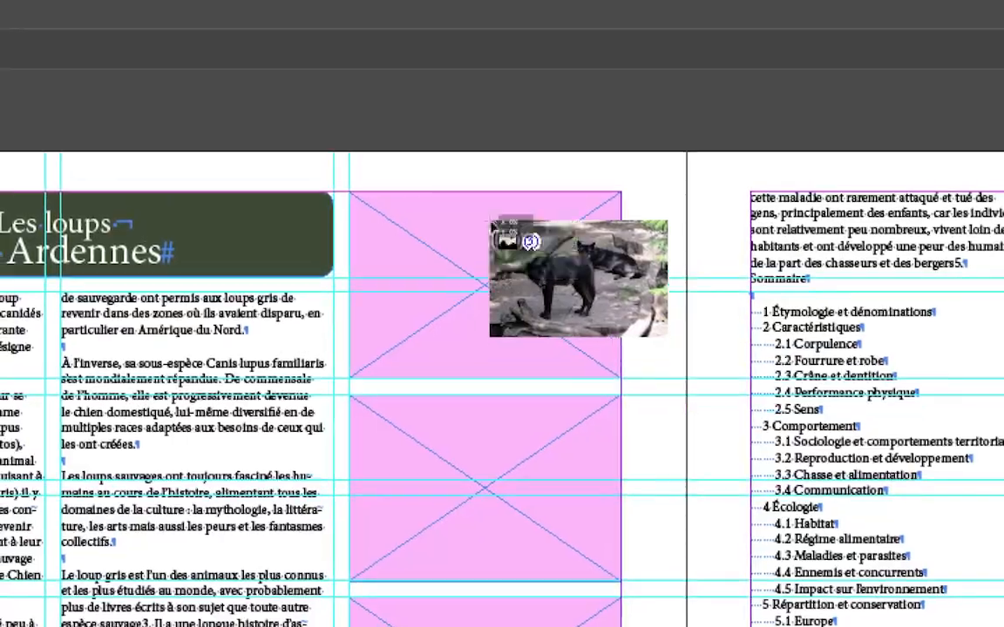
Place the black wolves, the white wolf and the grey wolf images in page 18's three stacked frames, from upper to lower
click(490, 222)
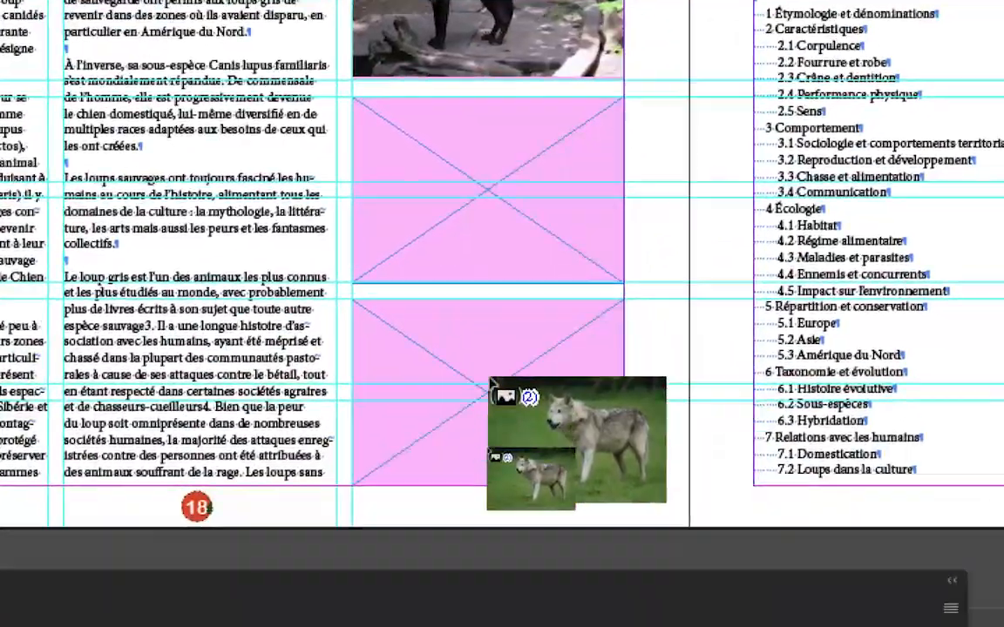
click(475, 620)
click(490, 311)
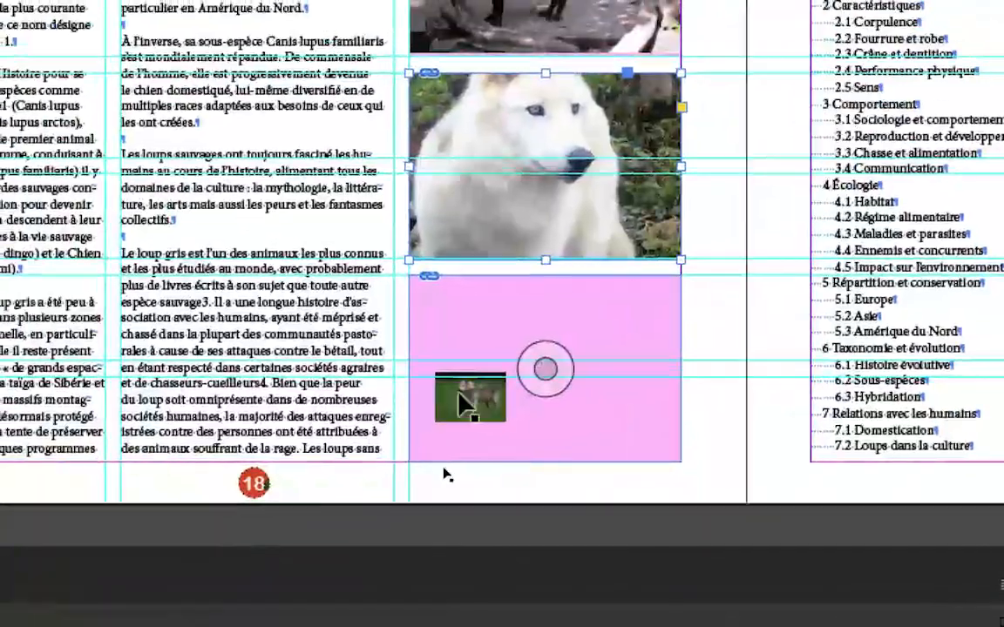
click(320, 437)
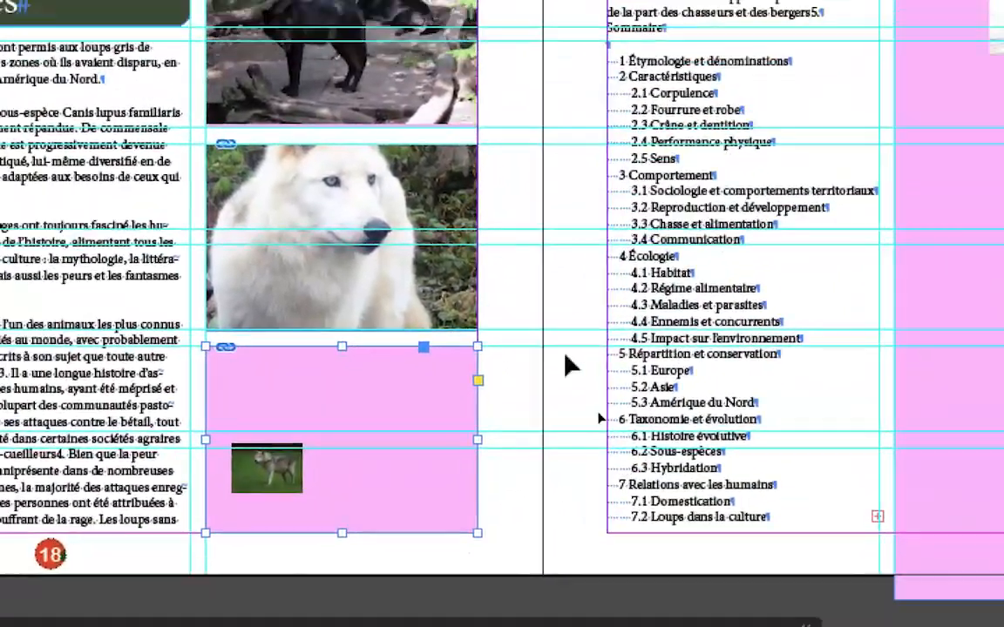
click(714, 279)
key(ctrl+minus)
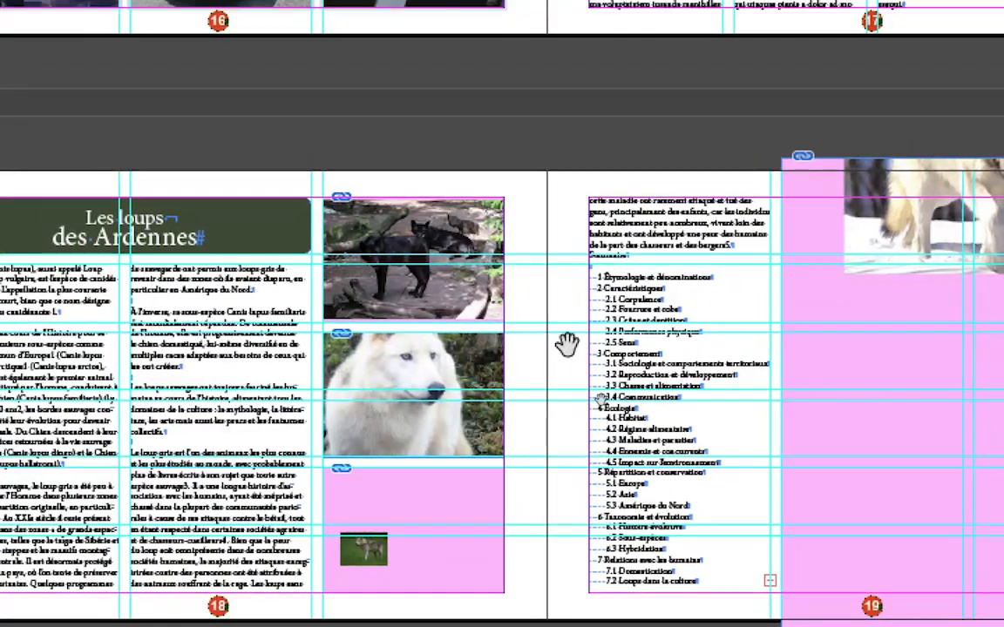
drag(561, 308, 535, 306)
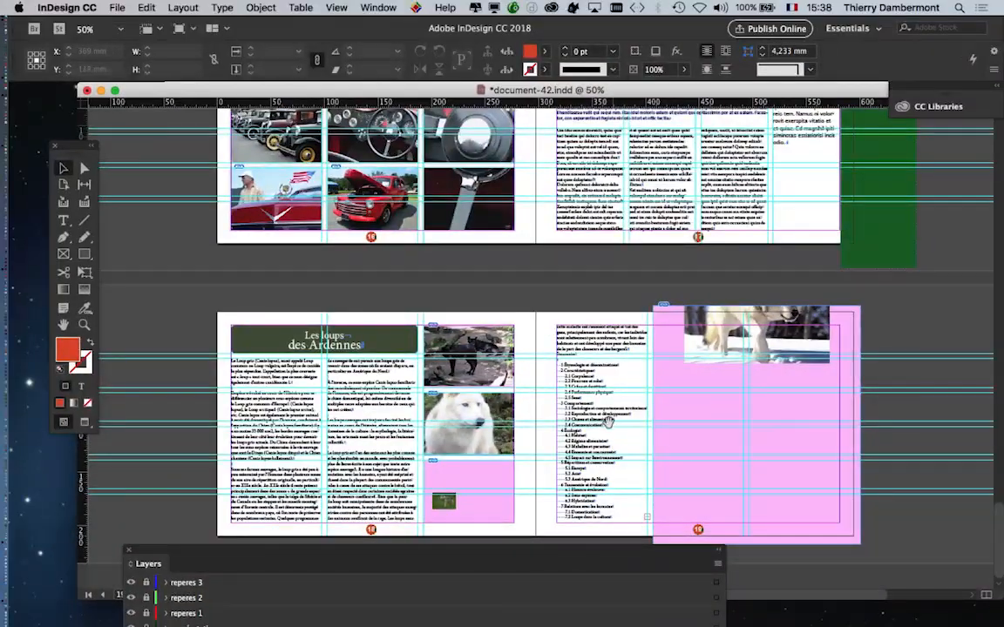
drag(607, 422, 559, 416)
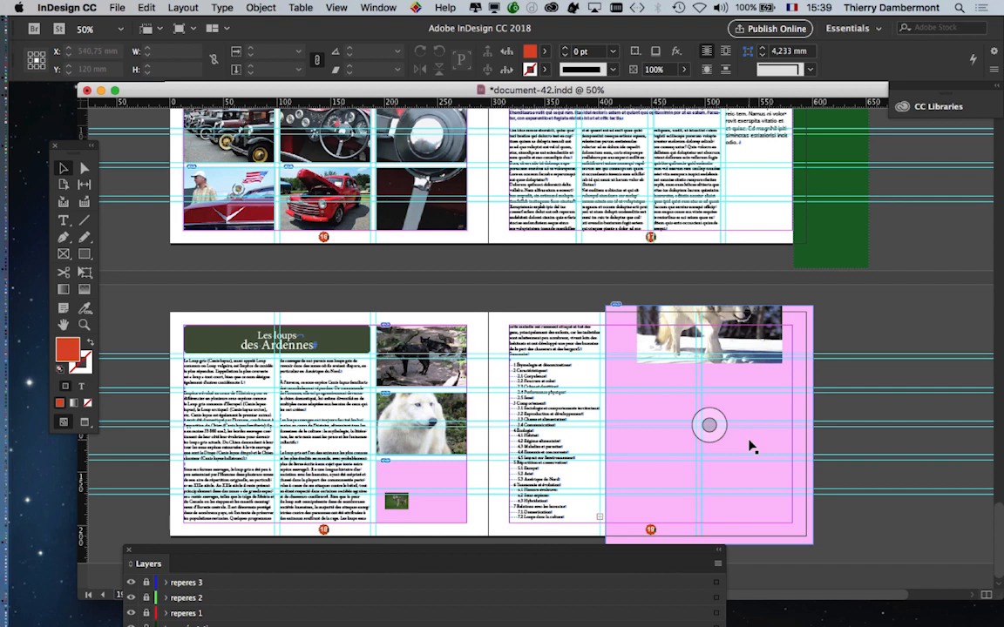
Select the placed wolf images and their frames in turn to compare each image's size with its frame
click(666, 352)
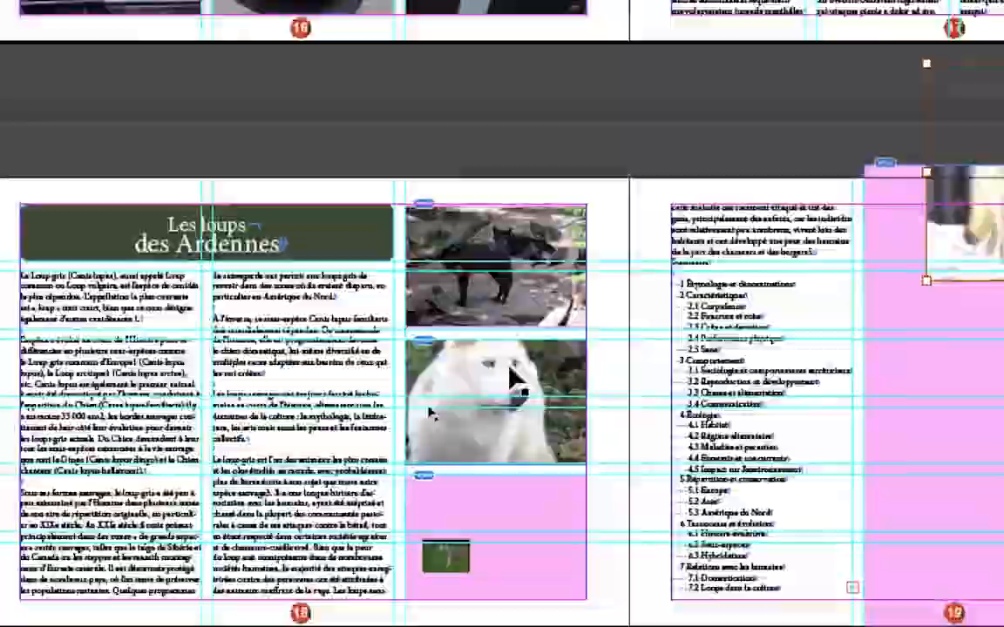
click(428, 566)
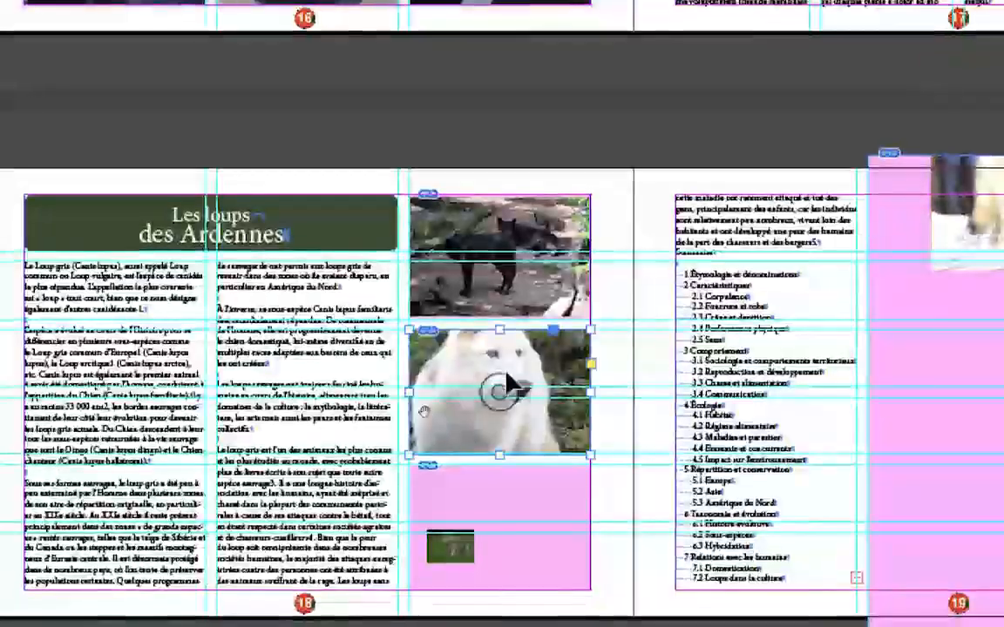
click(472, 553)
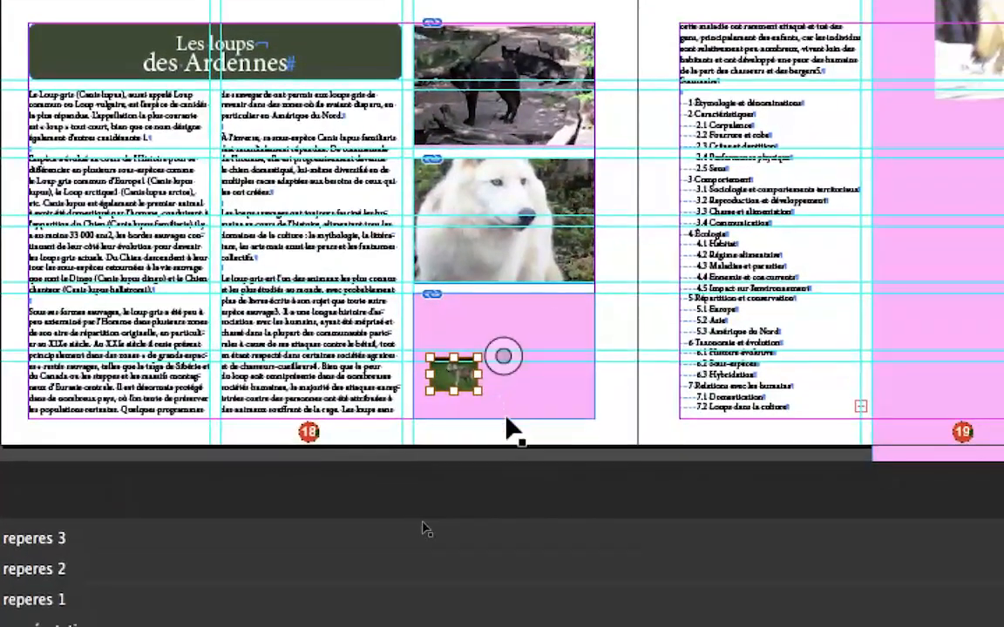
click(569, 562)
click(504, 359)
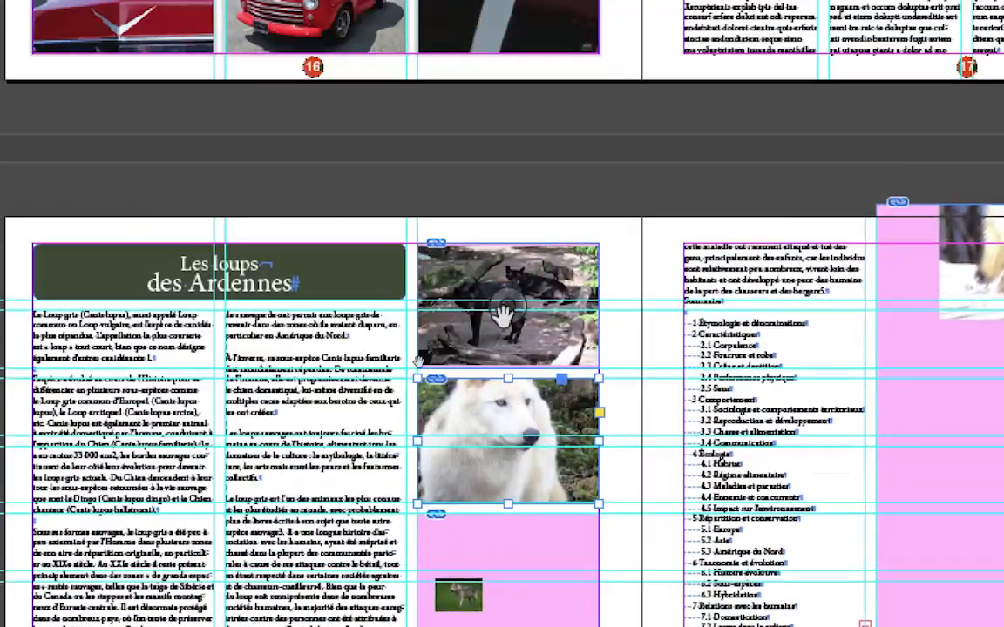
click(504, 315)
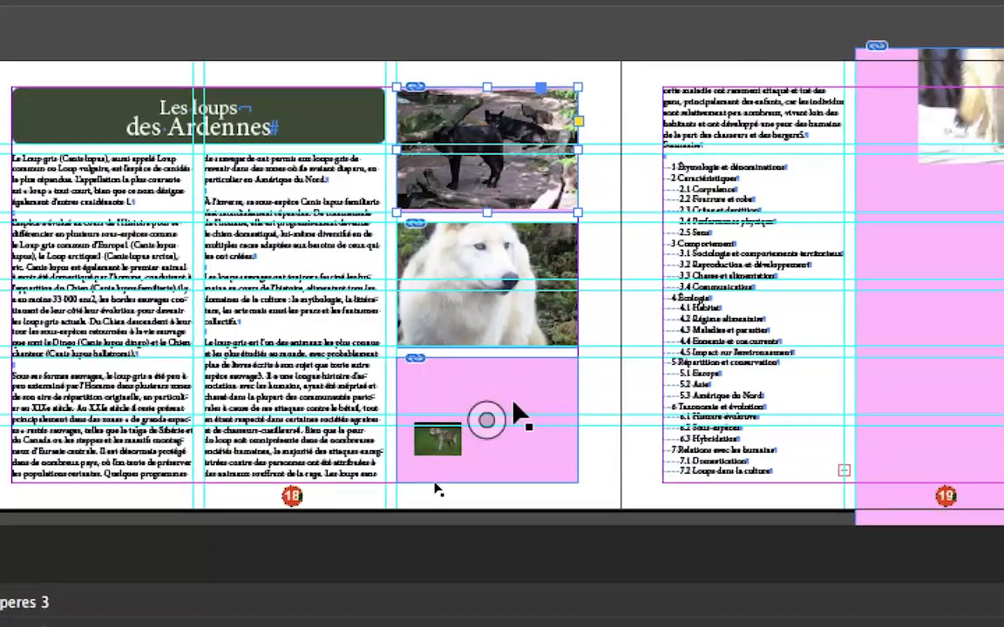
click(514, 405)
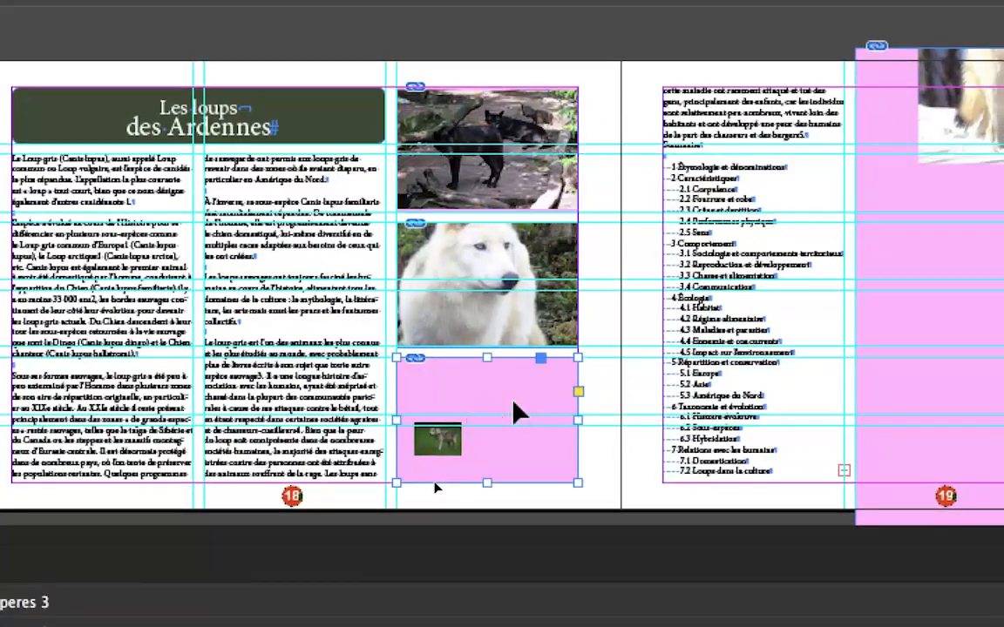
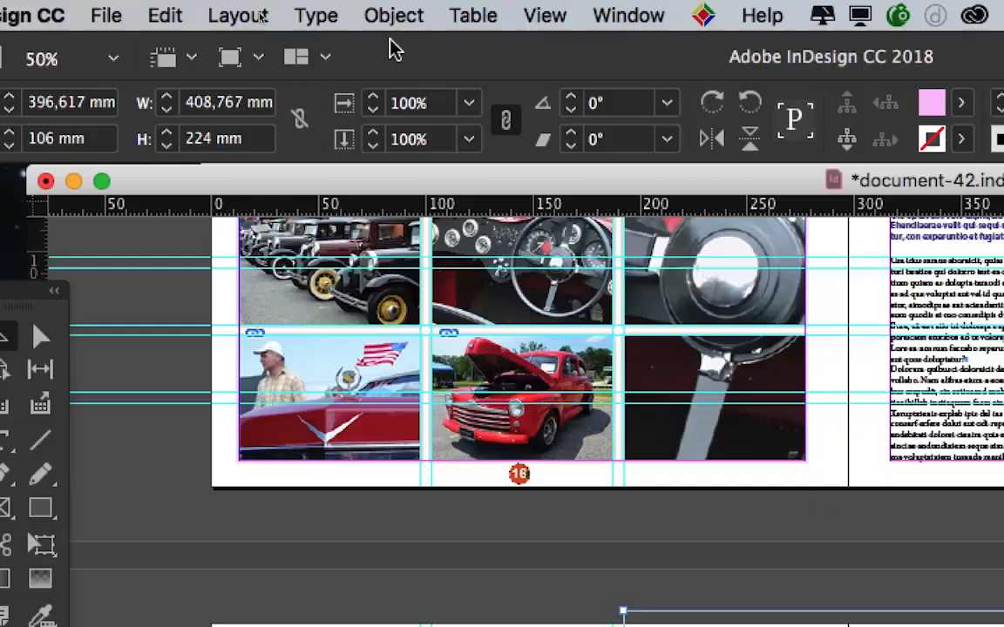
Apply Fill Frame Proportionally to all four wolf picture frames on the 18–19 spread
click(366, 15)
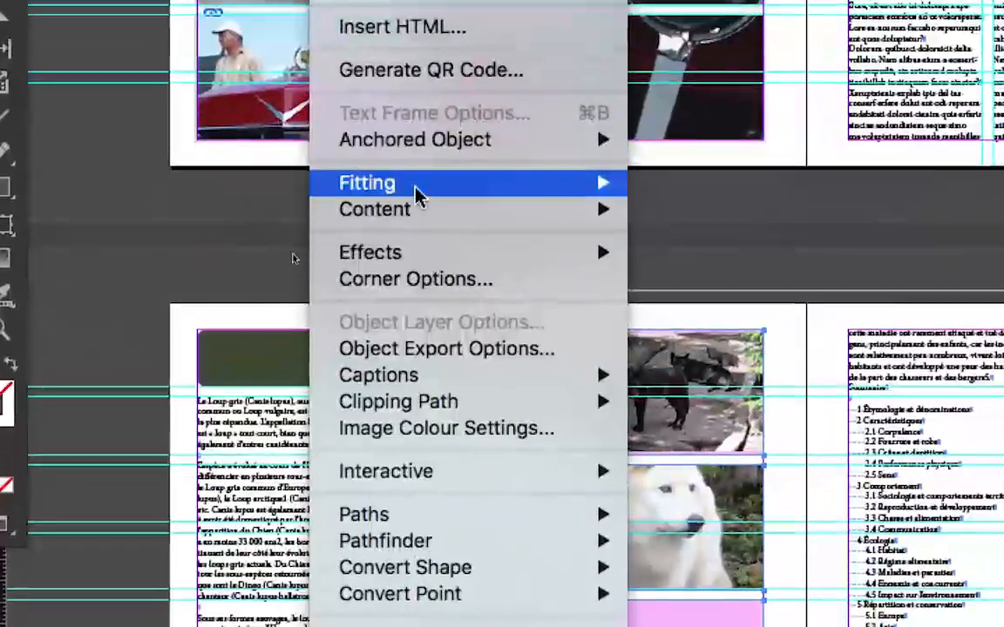
mouse_move(479, 408)
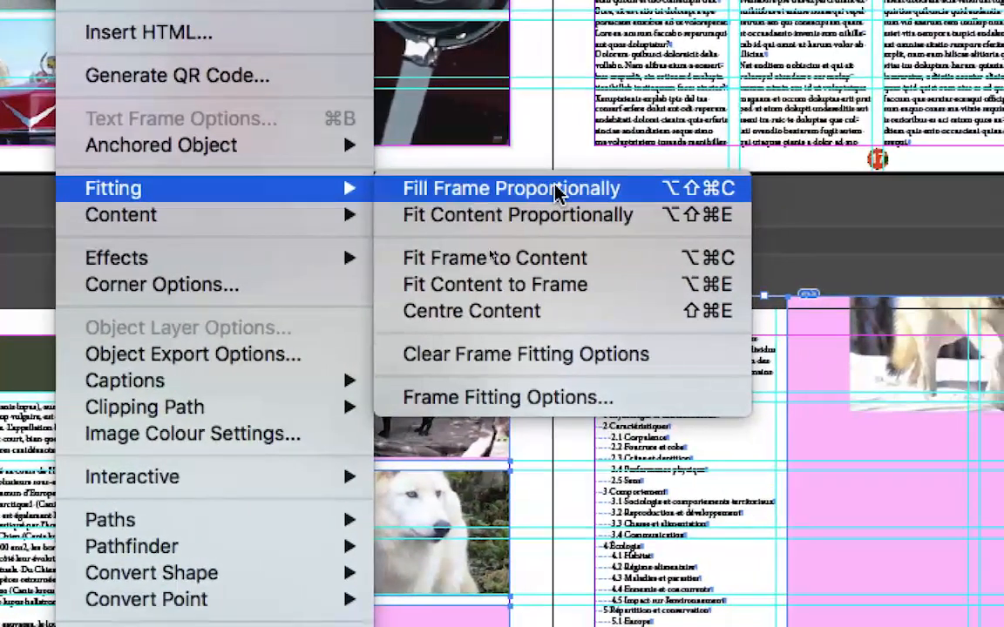
click(557, 193)
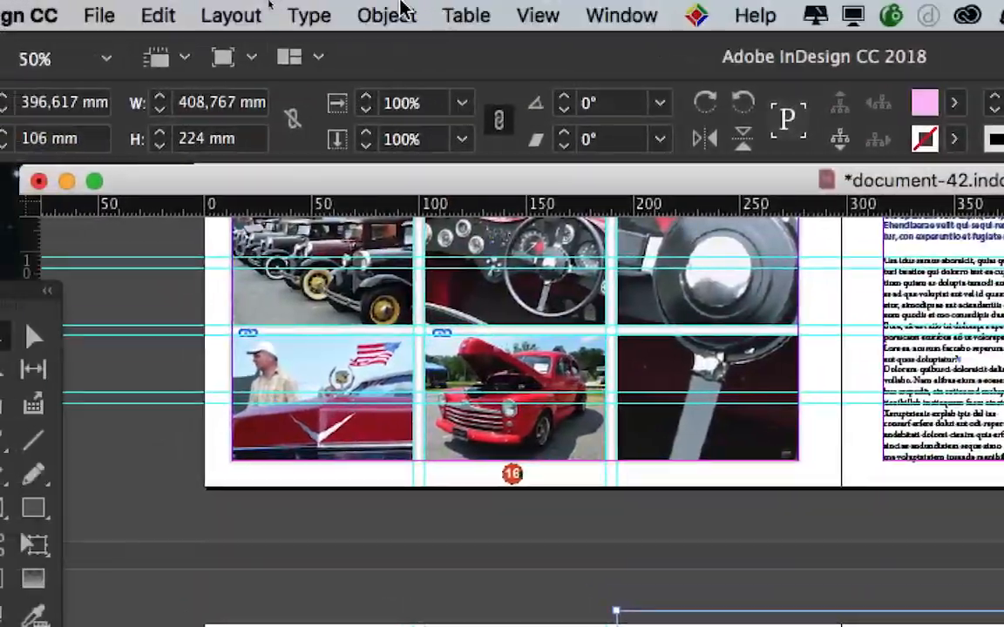
click(385, 13)
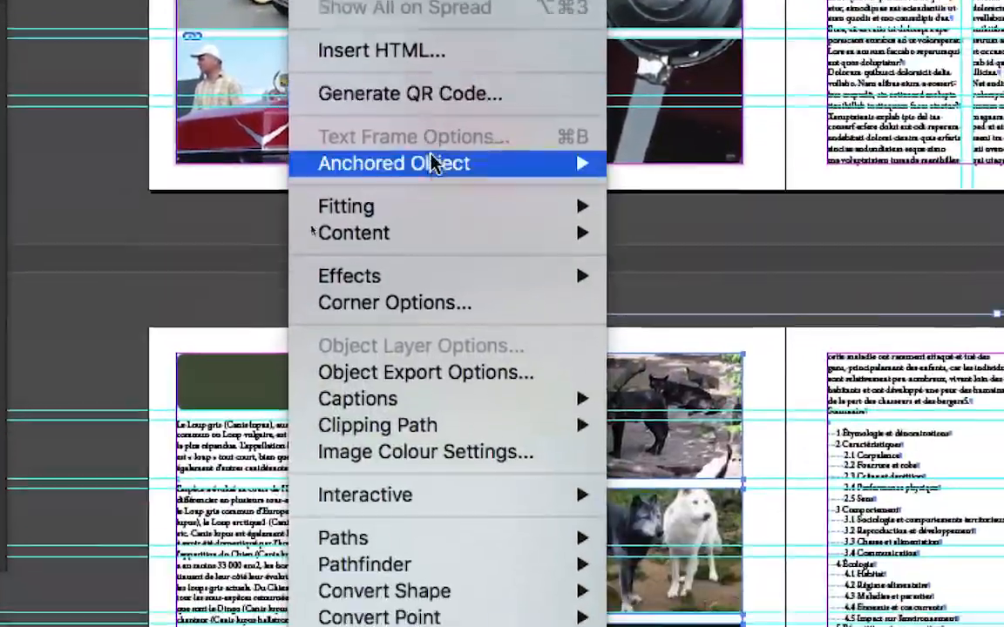
mouse_move(430, 206)
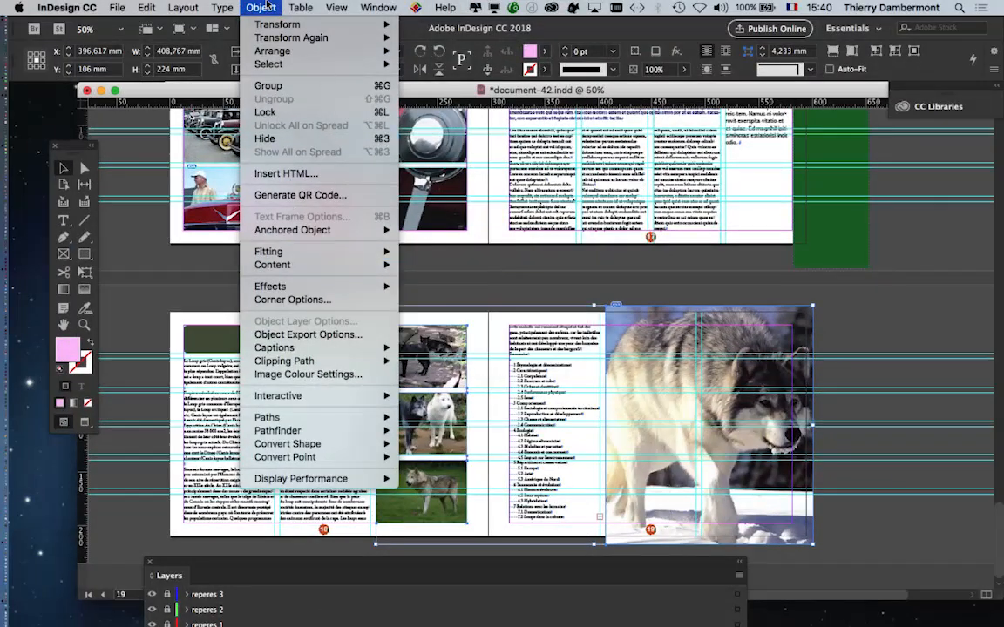
mouse_move(305, 255)
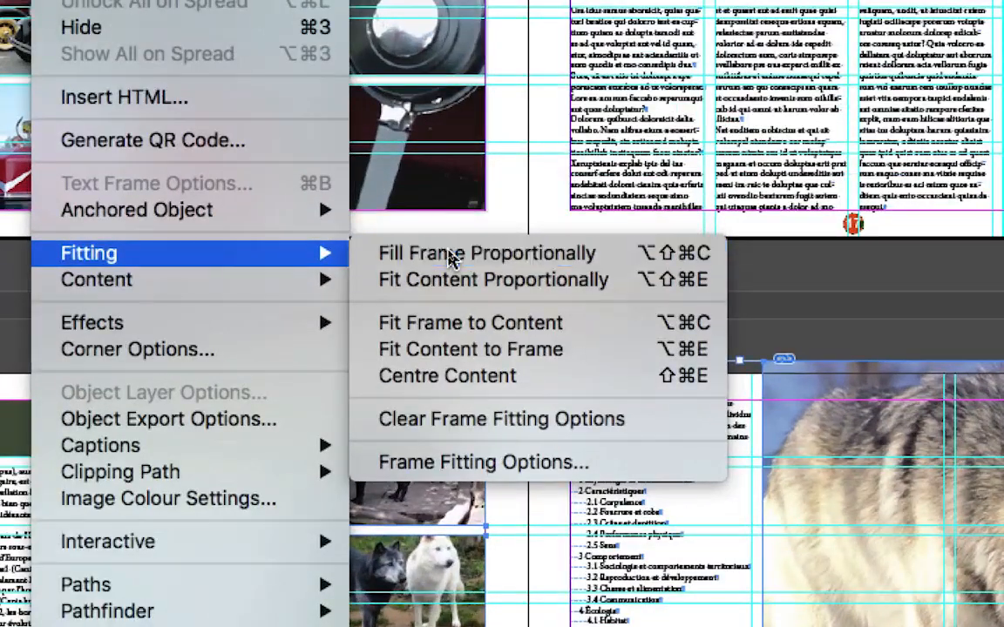
click(450, 259)
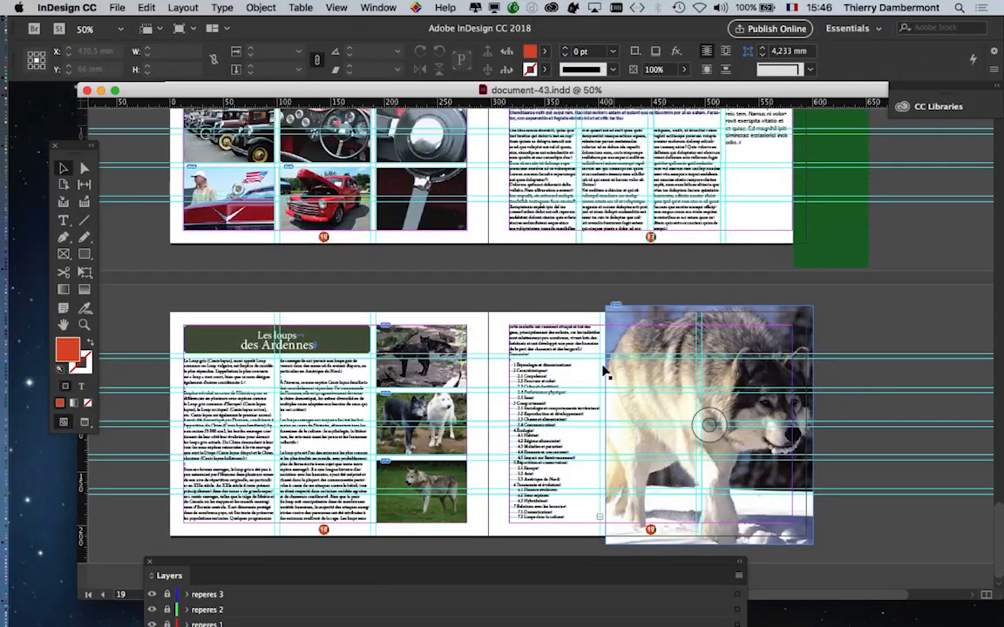
Examine the filled wolf pictures across the 18–19 spread, and display the document in Preview mode without guides or frame edges
scroll(665, 411, up, 2)
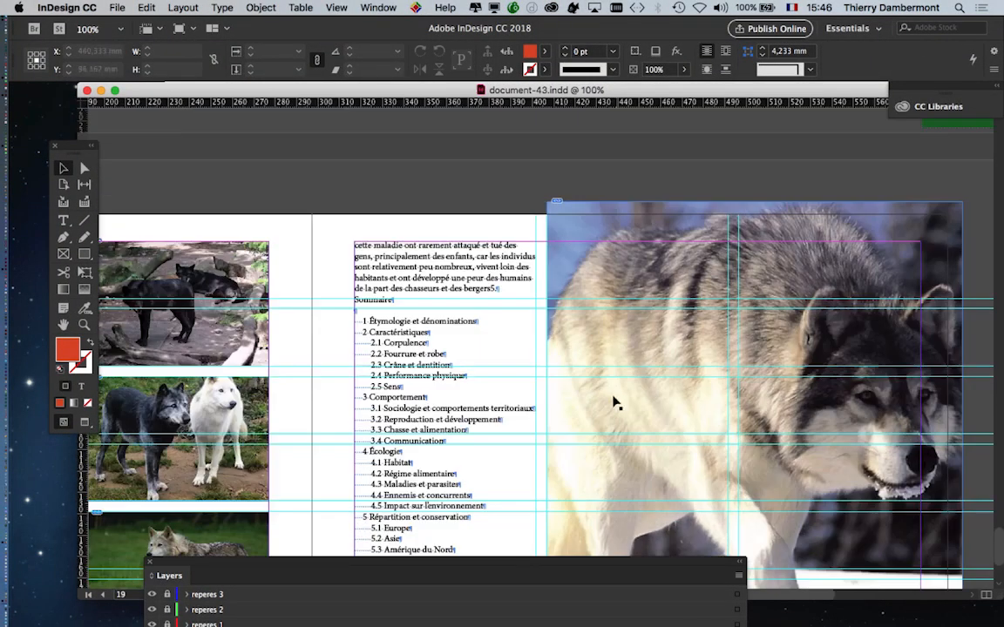
scroll(606, 394, down, 4)
scroll(606, 394, left, 2)
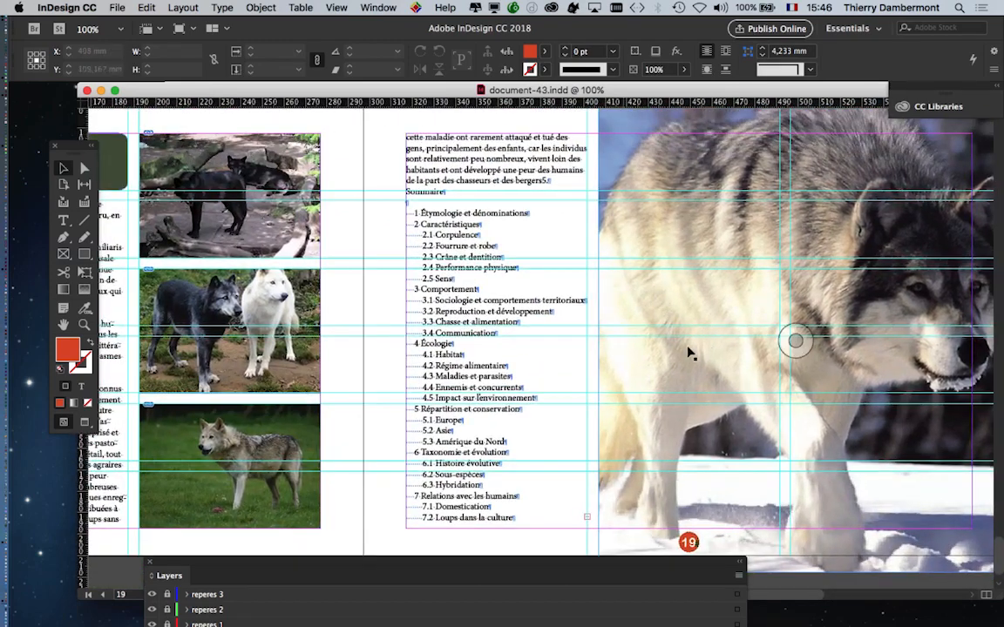
scroll(792, 315, down, 1)
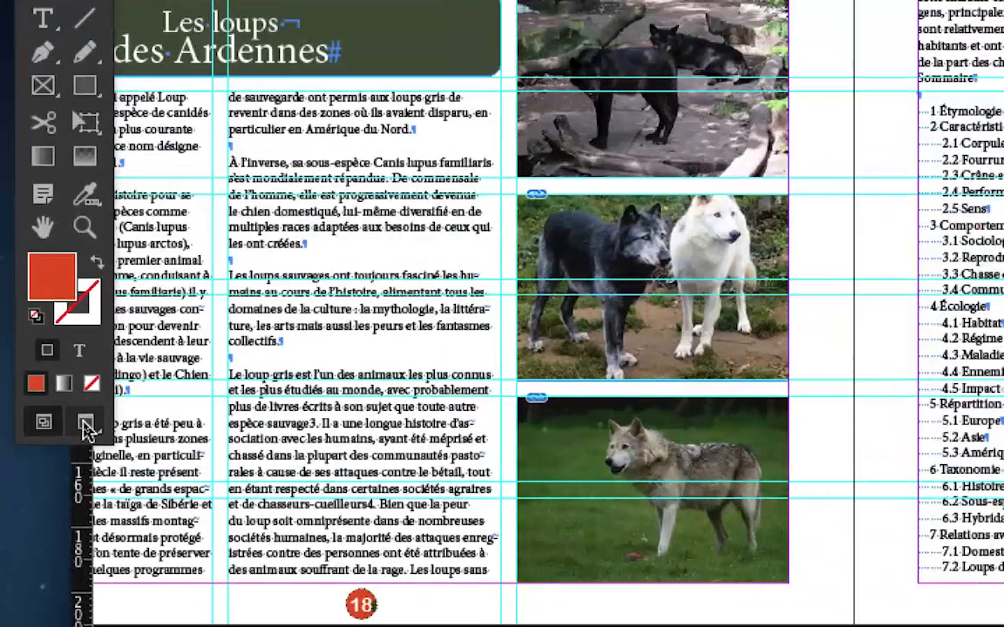
click(85, 424)
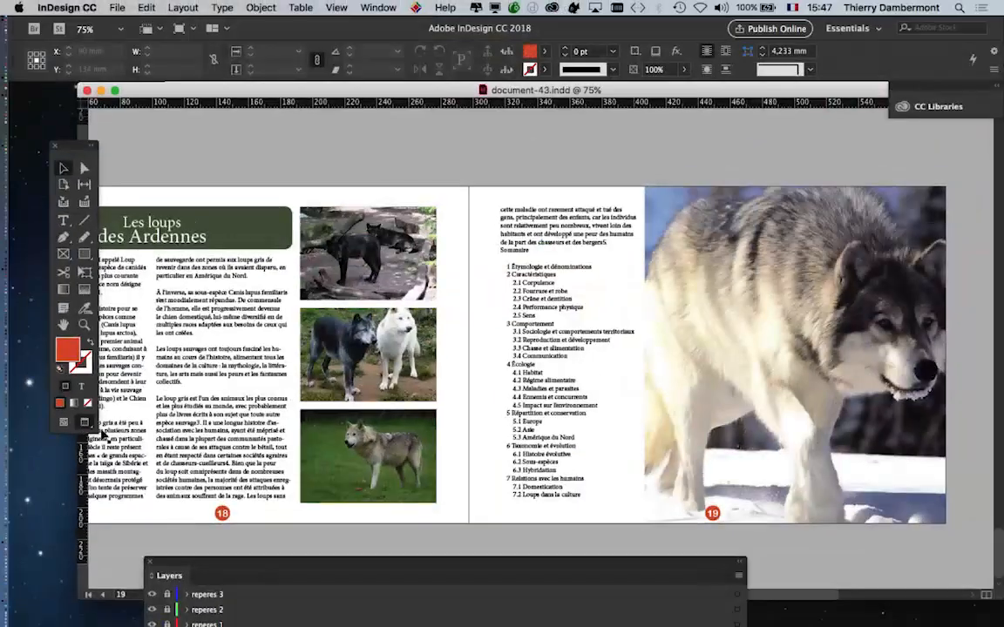
scroll(729, 351, right, 2)
Enlarge the images of the black-and-white wolf pair and the grey wolf inside their frames, scaling the grey wolf to about 75.9%
drag(593, 298, 652, 299)
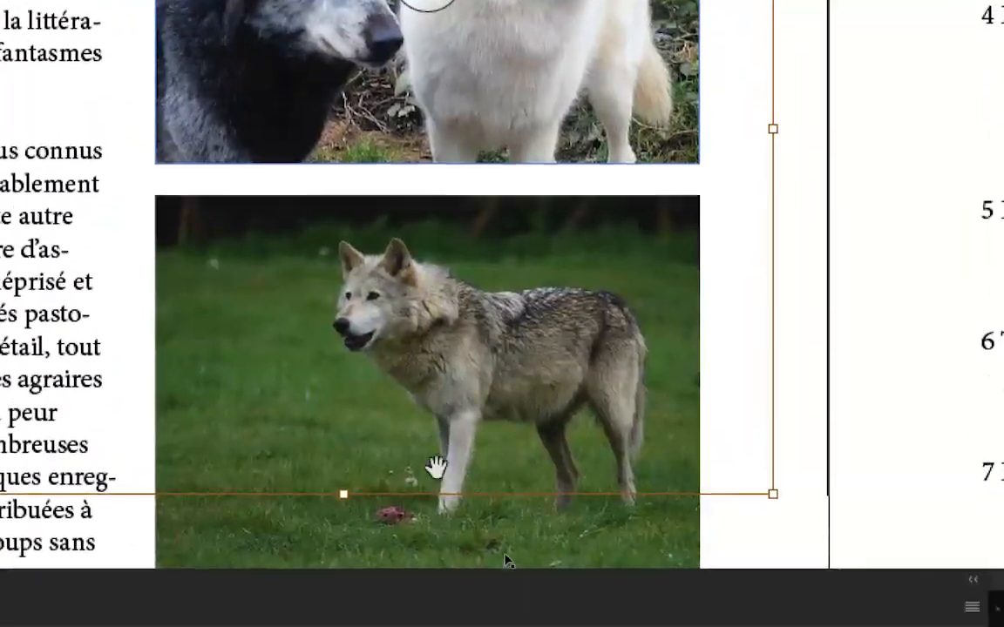
click(442, 524)
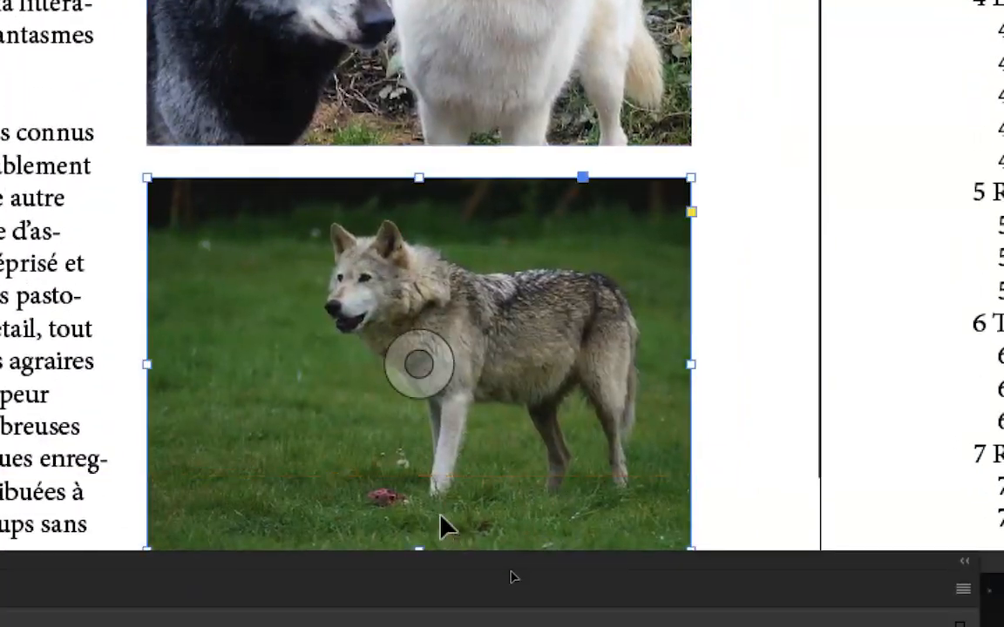
double_click(442, 525)
scroll(441, 524, down, 3)
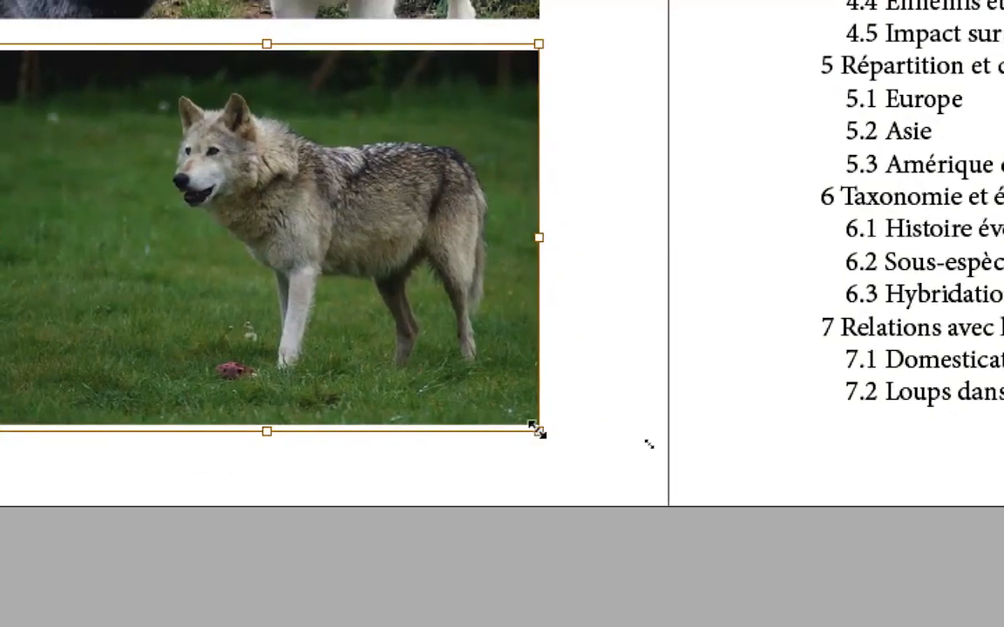
drag(538, 430, 599, 462)
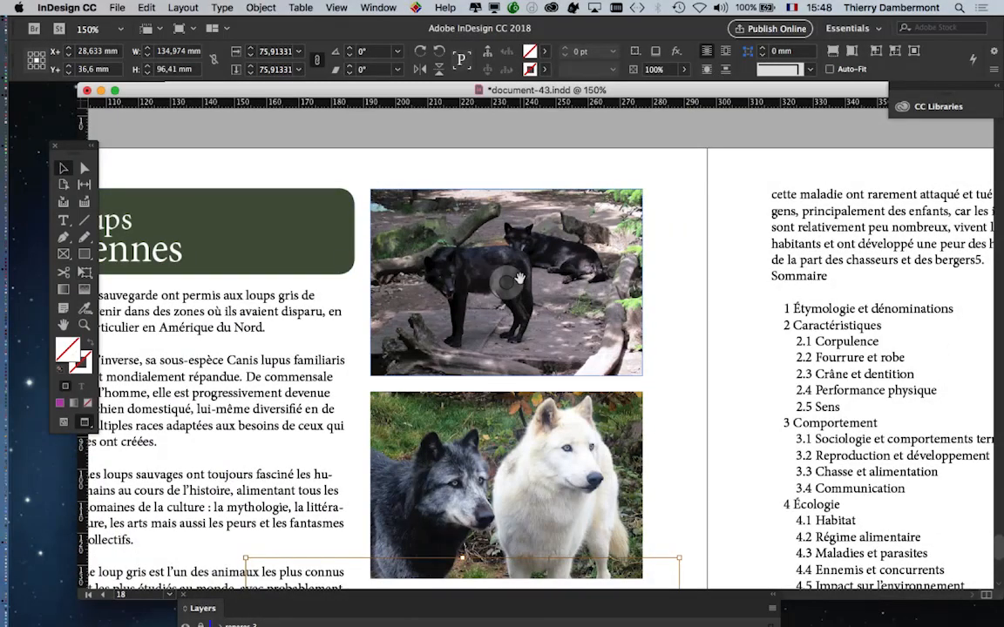
Set Find/Change to search the document, excluding master pages, for two consecutive ends of paragraph (^p^p)
click(458, 253)
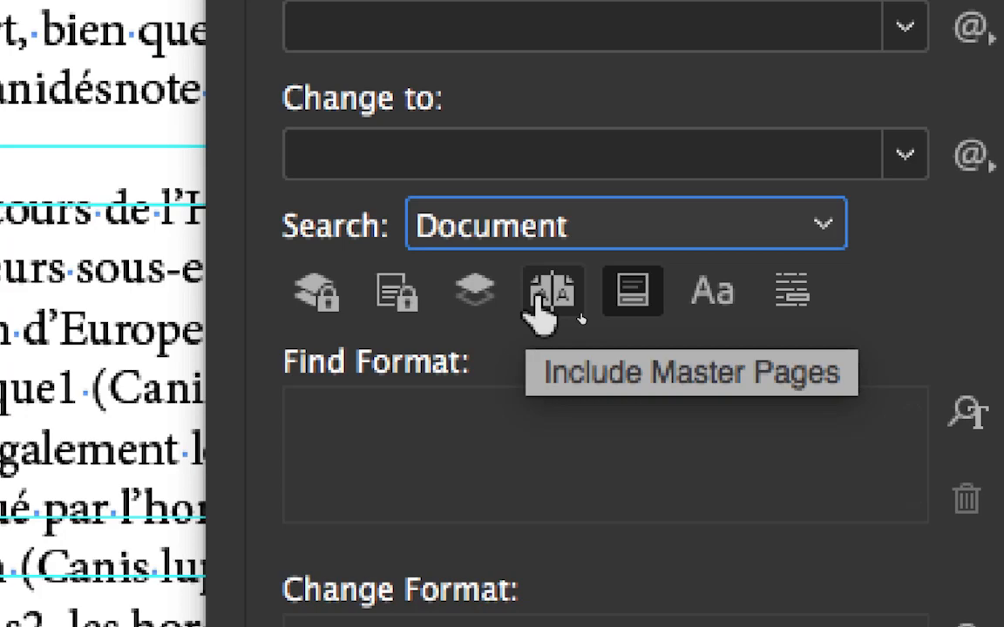
click(562, 297)
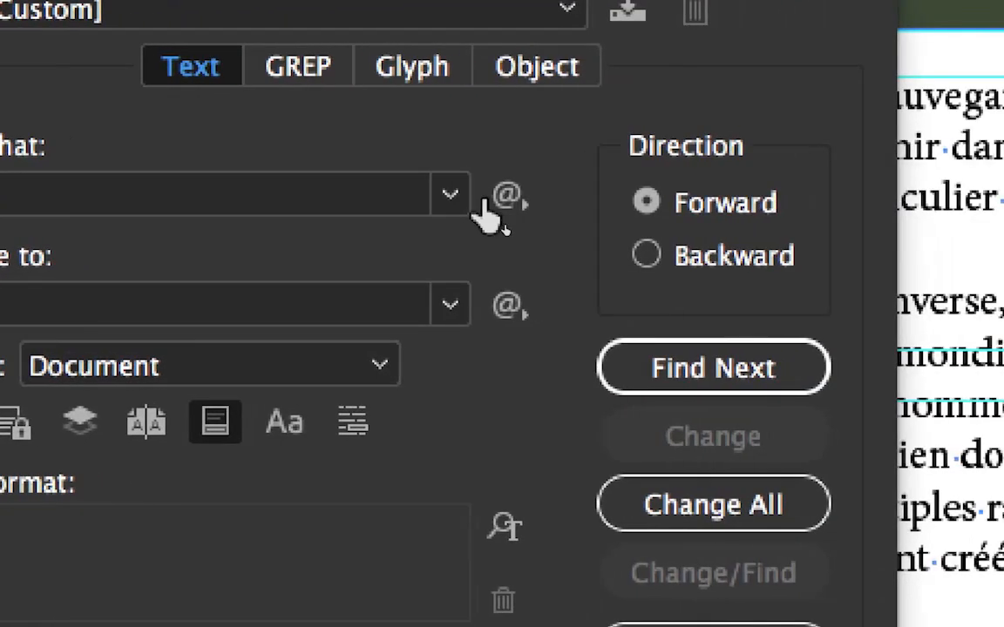
click(890, 195)
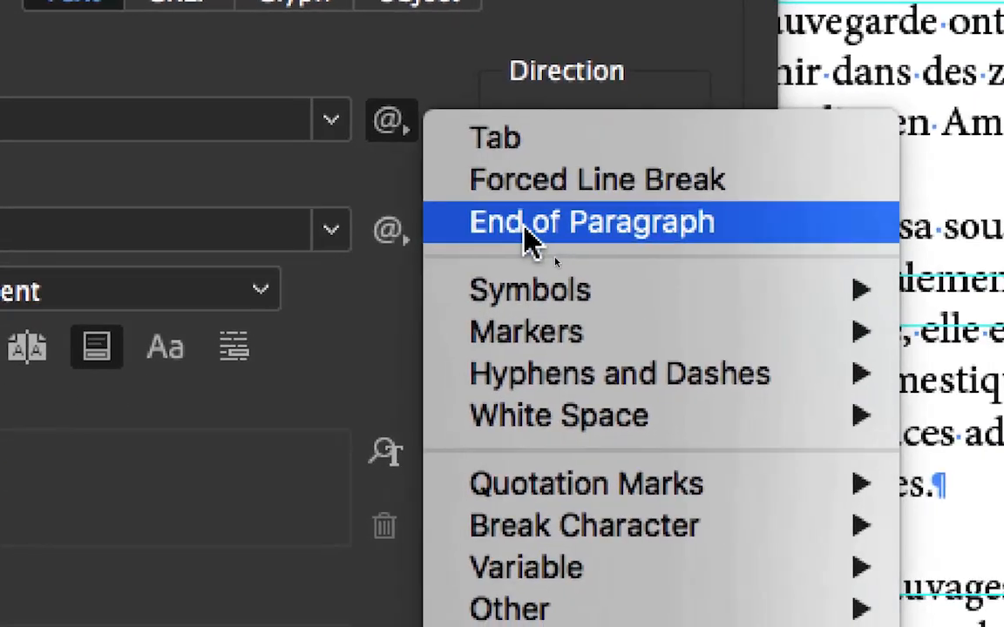
click(572, 262)
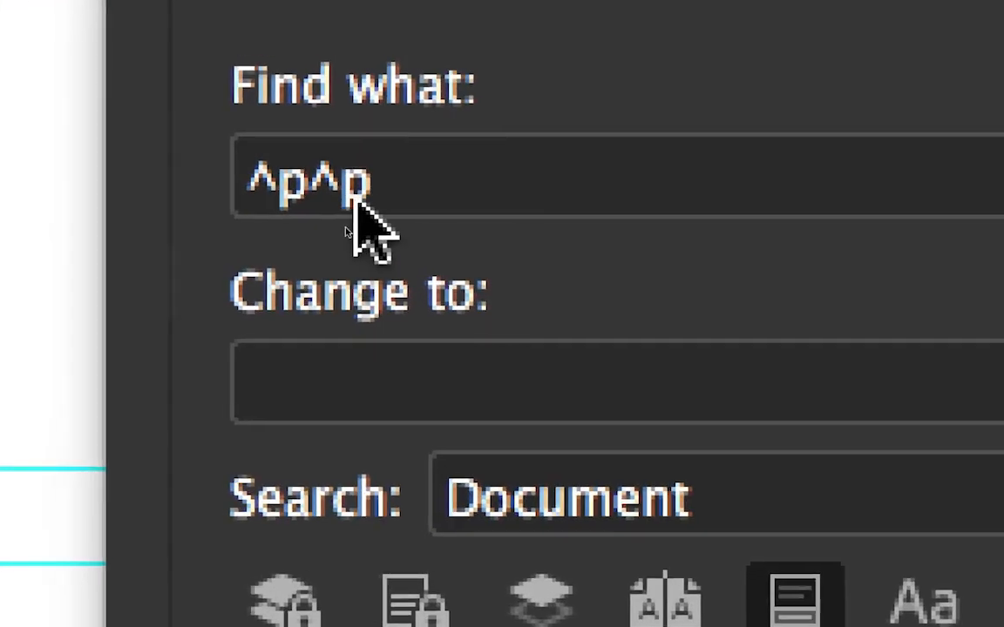
Set the Find/Change replacement for the double end of paragraph to a single end of paragraph (^p)
click(359, 196)
drag(364, 198, 280, 196)
click(345, 197)
click(415, 196)
drag(364, 196, 298, 197)
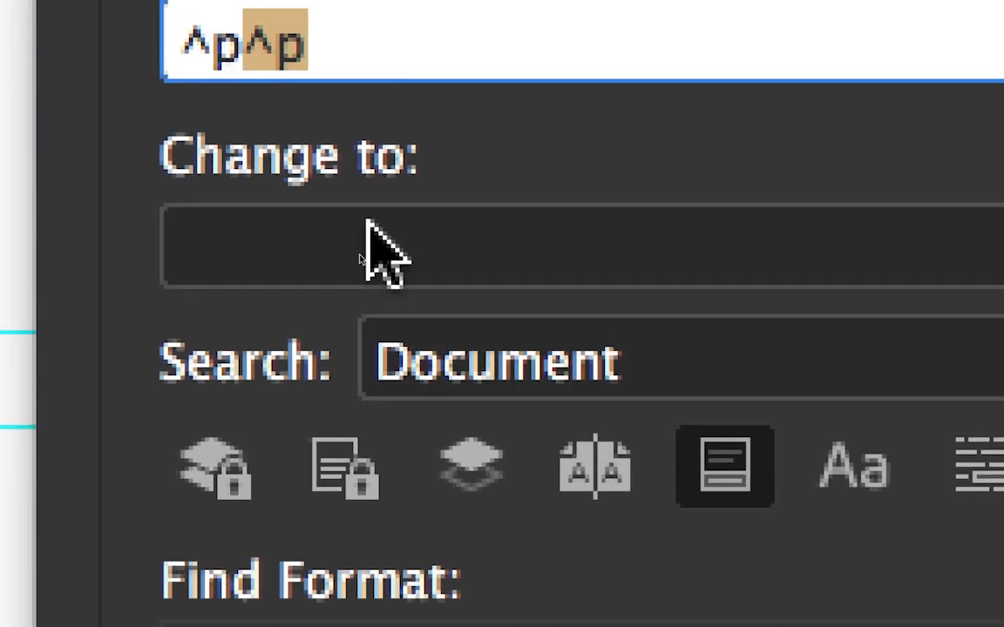
click(387, 397)
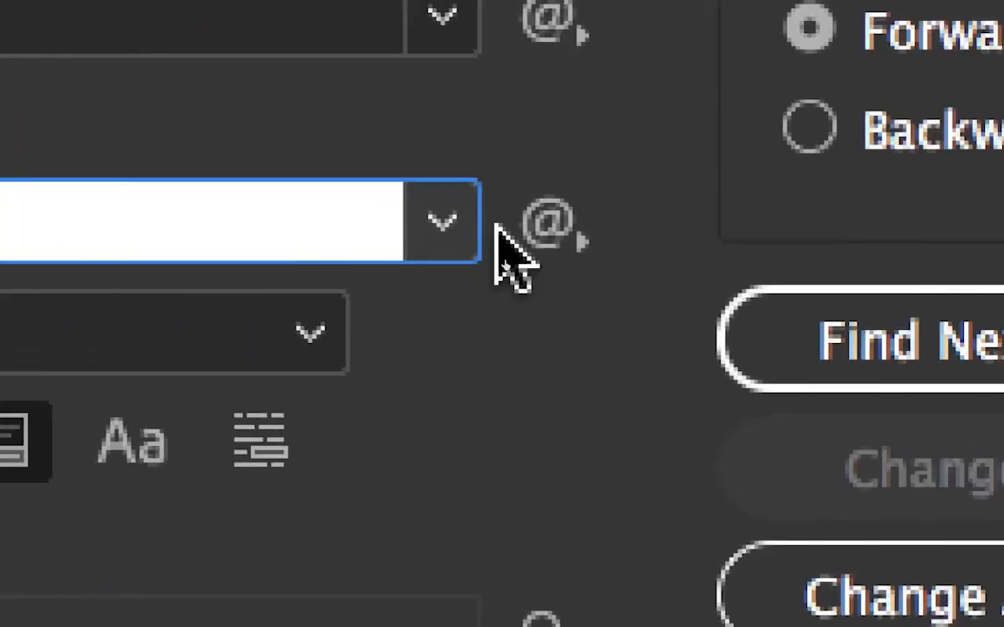
text(^p)
click(360, 201)
drag(359, 201, 253, 199)
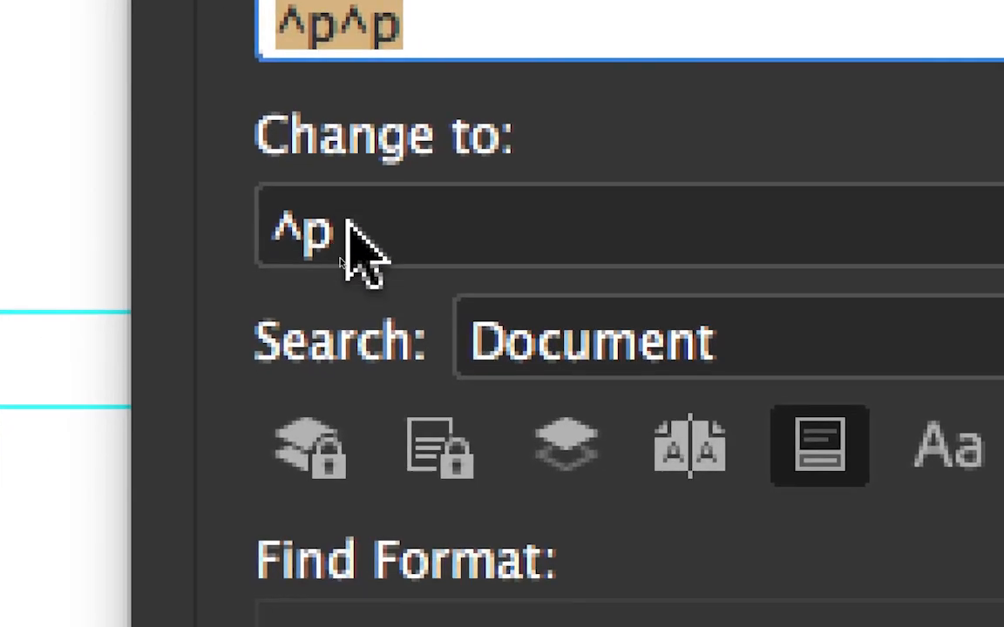
click(350, 228)
drag(350, 228, 251, 225)
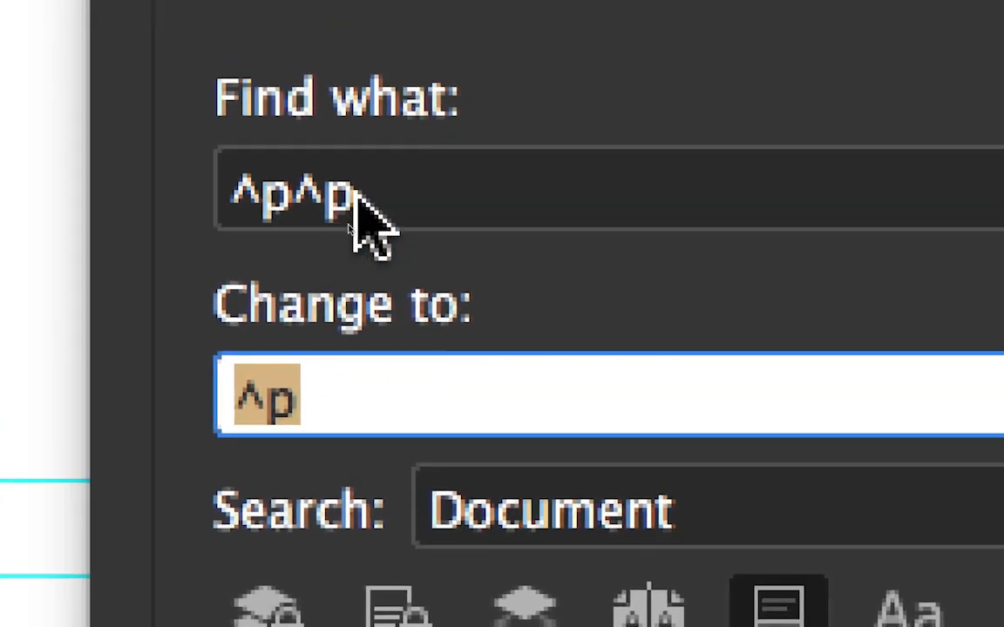
click(358, 200)
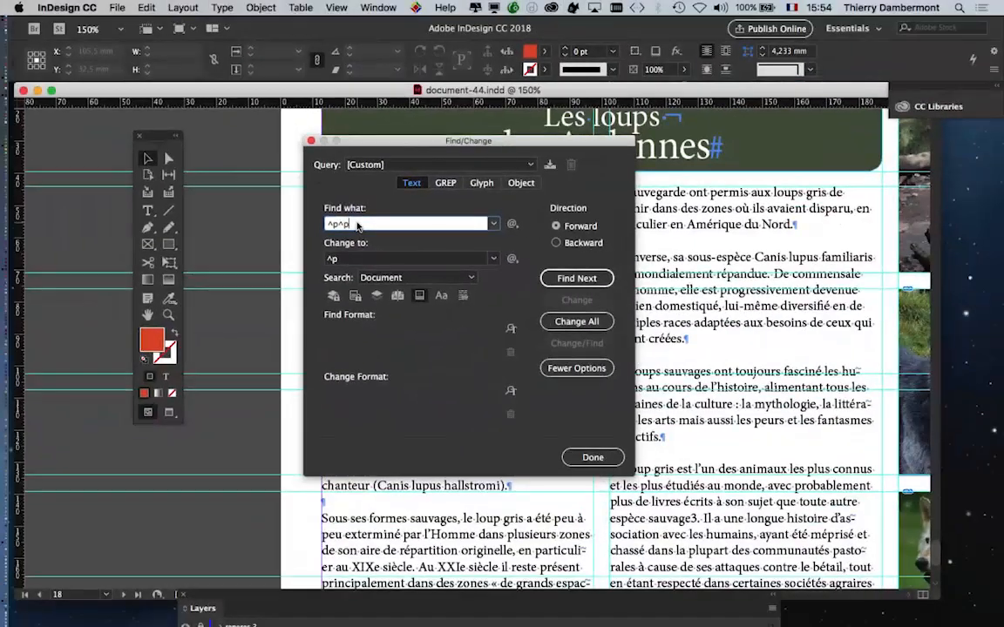
Replace all double ends of paragraph in the document, repeat the replacement to catch any remaining ones, and close Find/Change
click(576, 321)
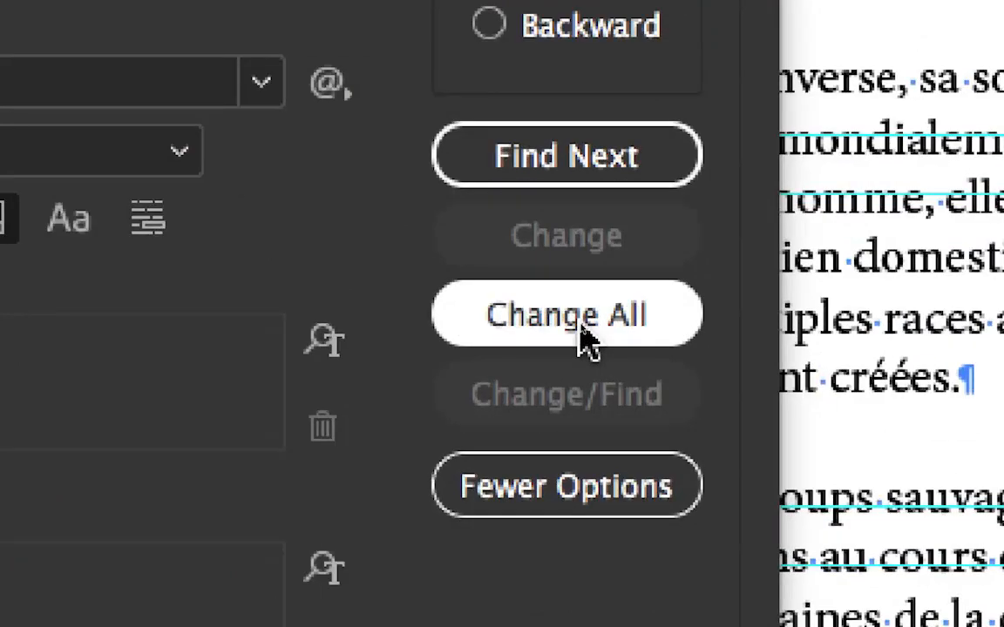
click(579, 330)
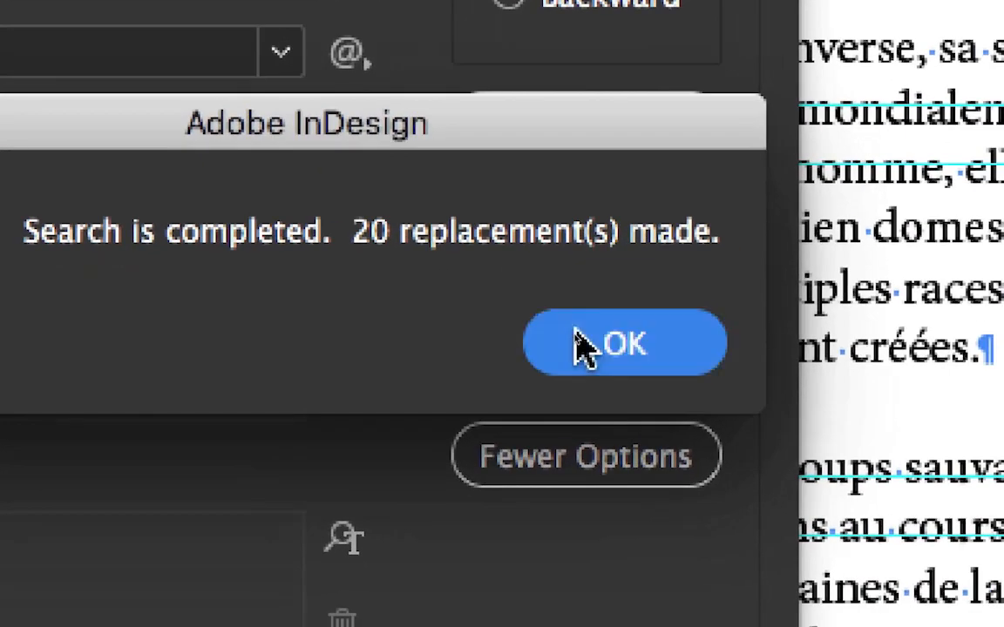
click(659, 408)
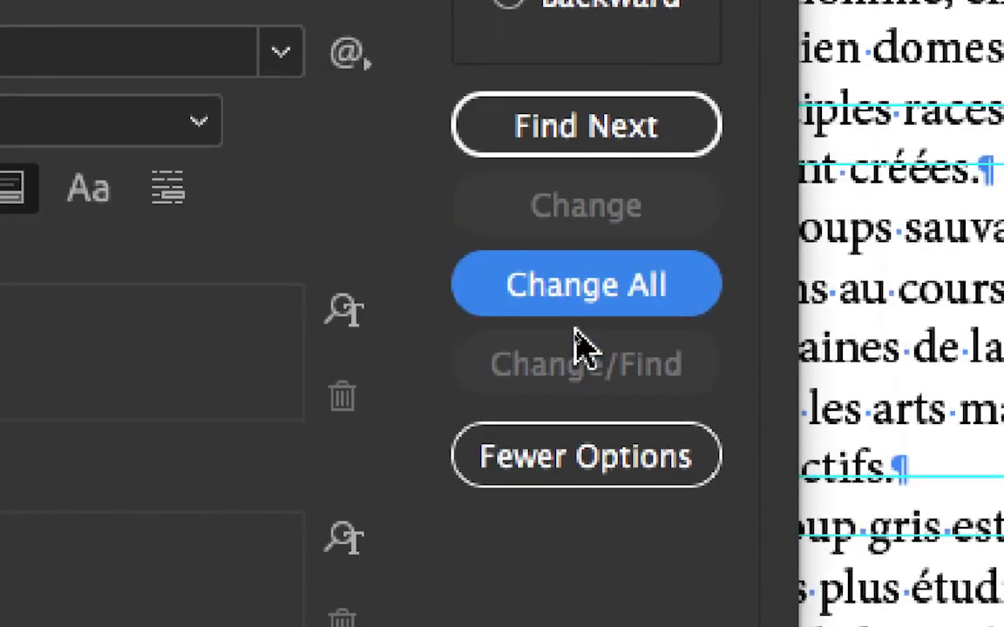
click(568, 305)
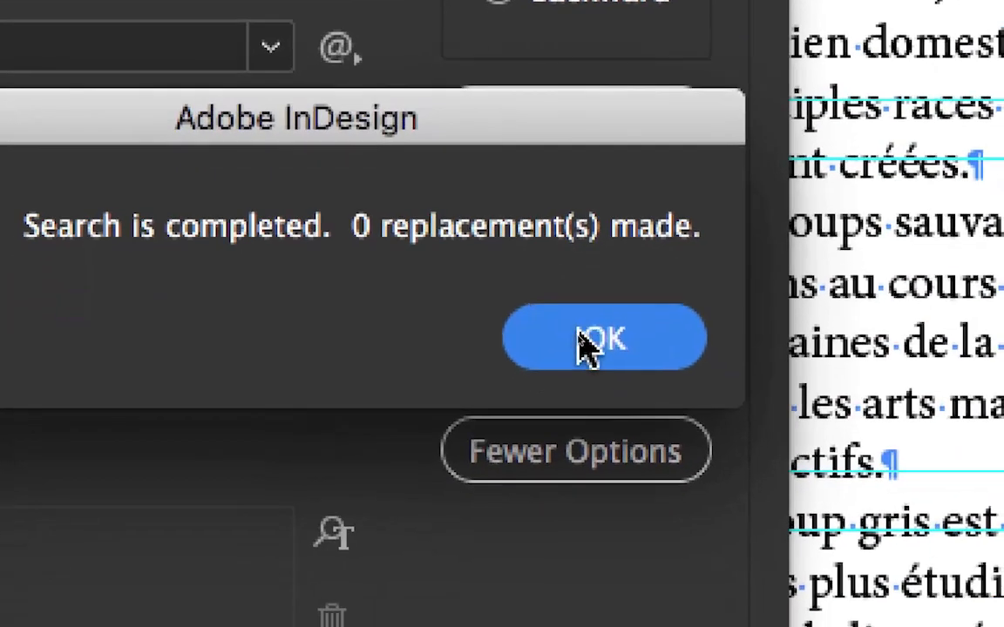
click(582, 344)
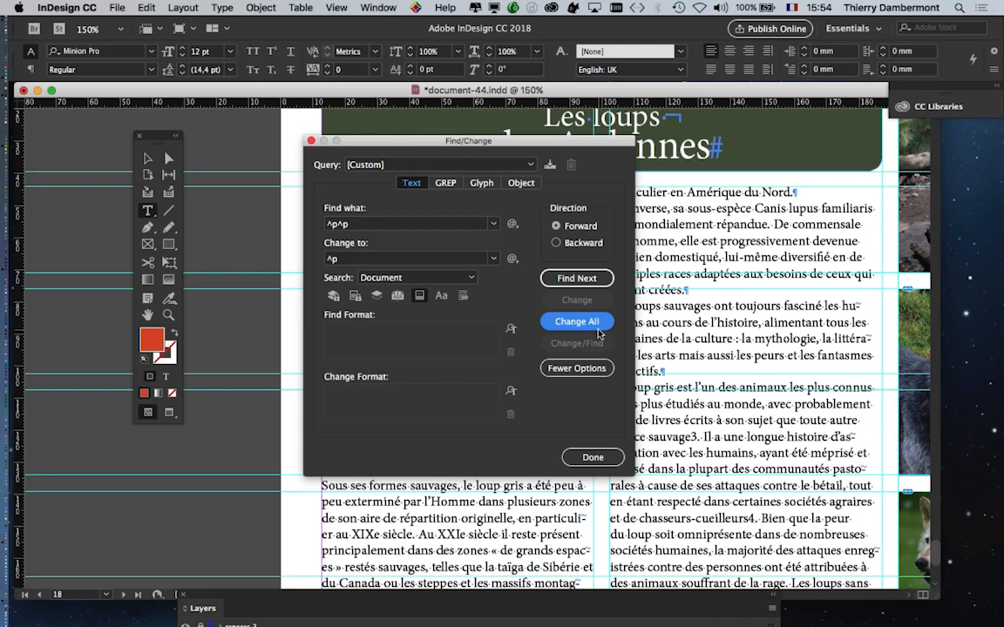
click(610, 458)
key(super+1)
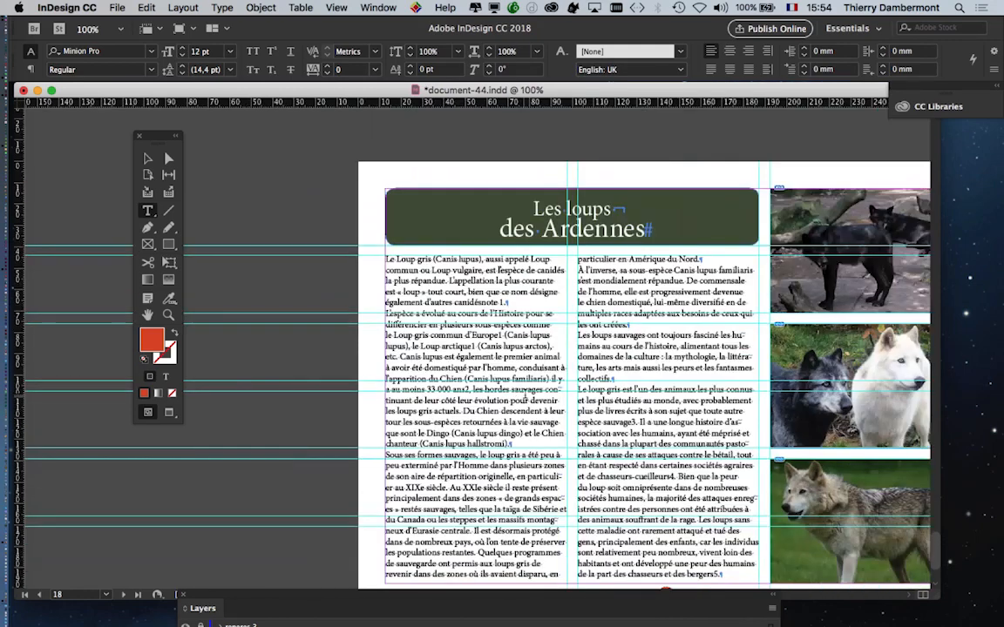
Save the document under the new name document-45.indd in document-40_Folder
click(113, 7)
click(152, 106)
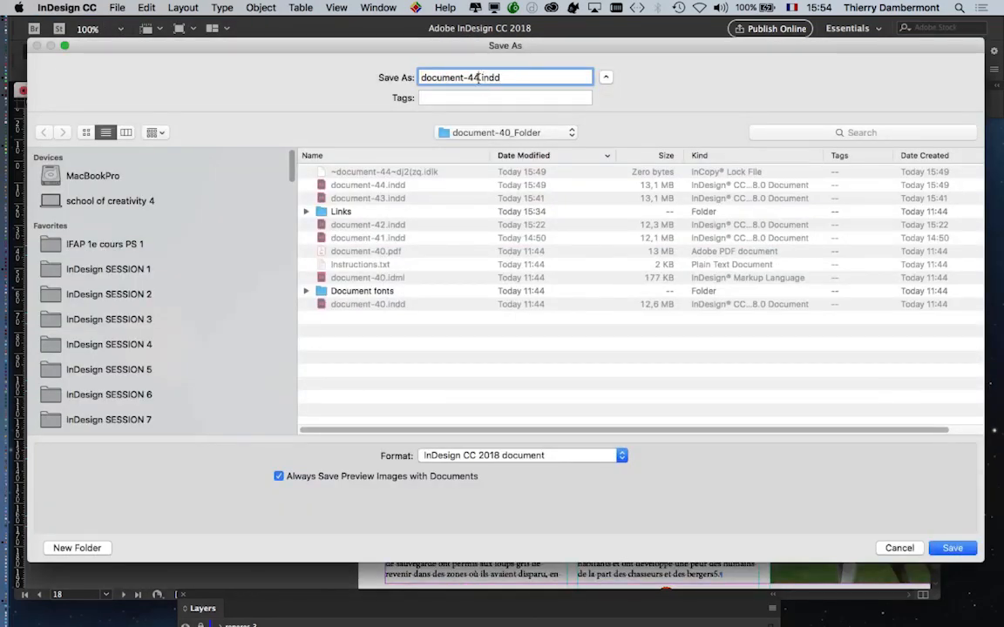
text(5)
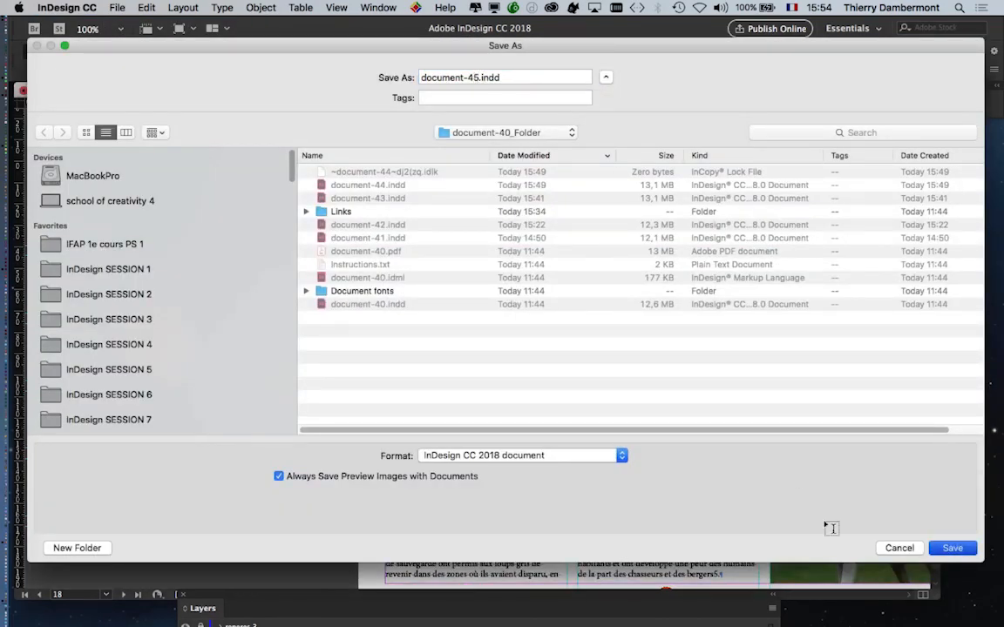
key(Return)
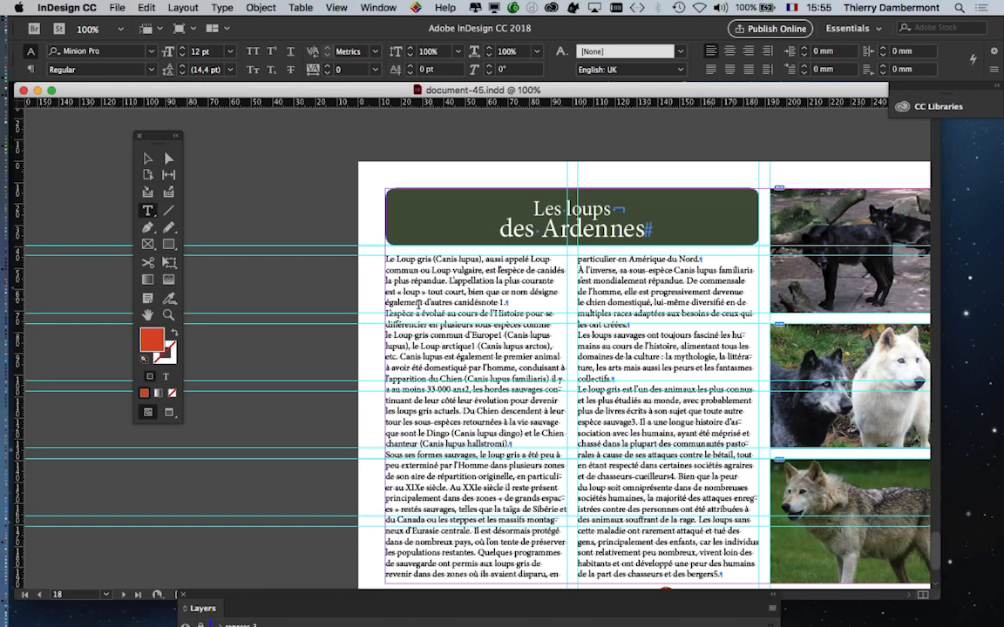
Examine the cleaned-up wolf article on page 18 in Preview mode, and return to the Normal view with guides and hidden characters
click(424, 325)
drag(274, 528, 146, 433)
click(168, 414)
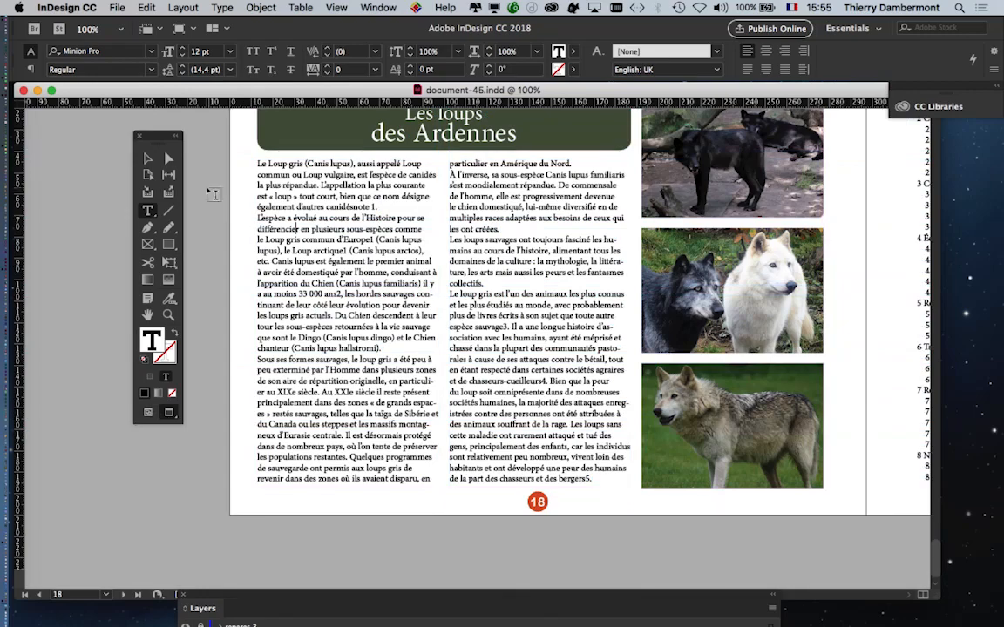
click(146, 159)
click(217, 194)
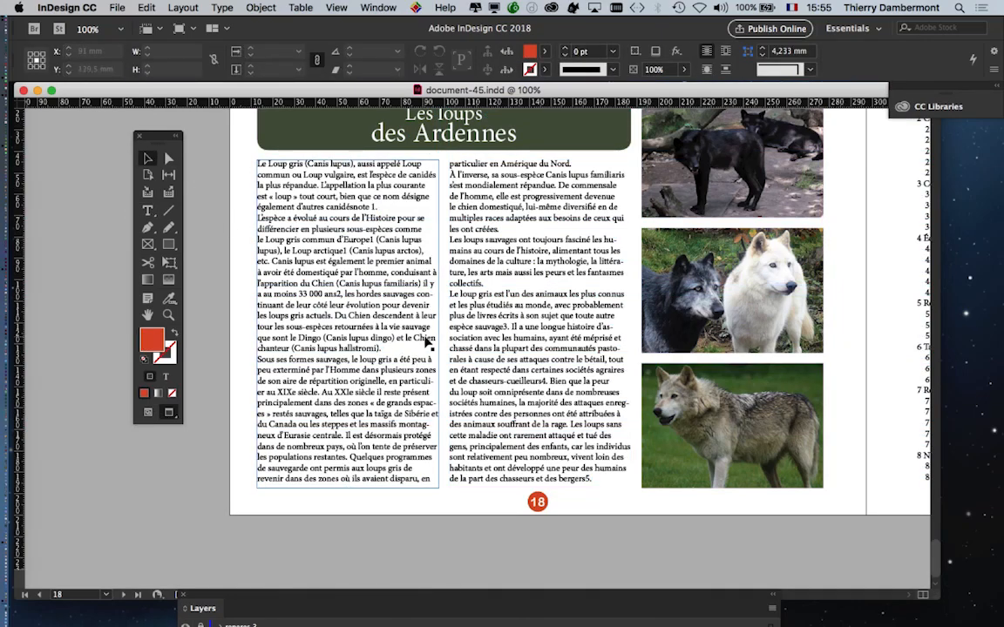
key(super+plus)
drag(391, 296, 422, 324)
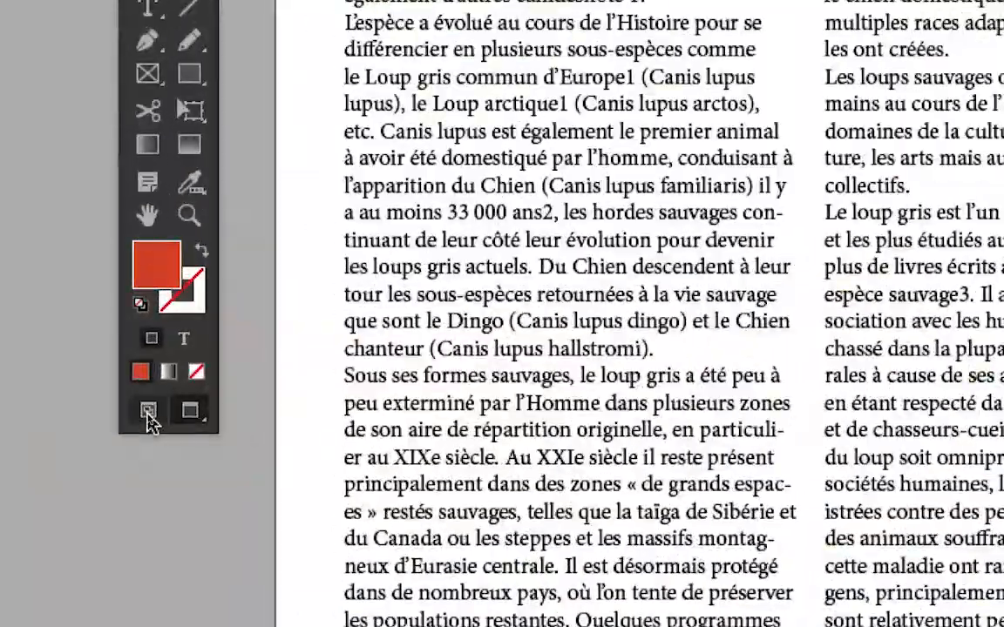
click(147, 416)
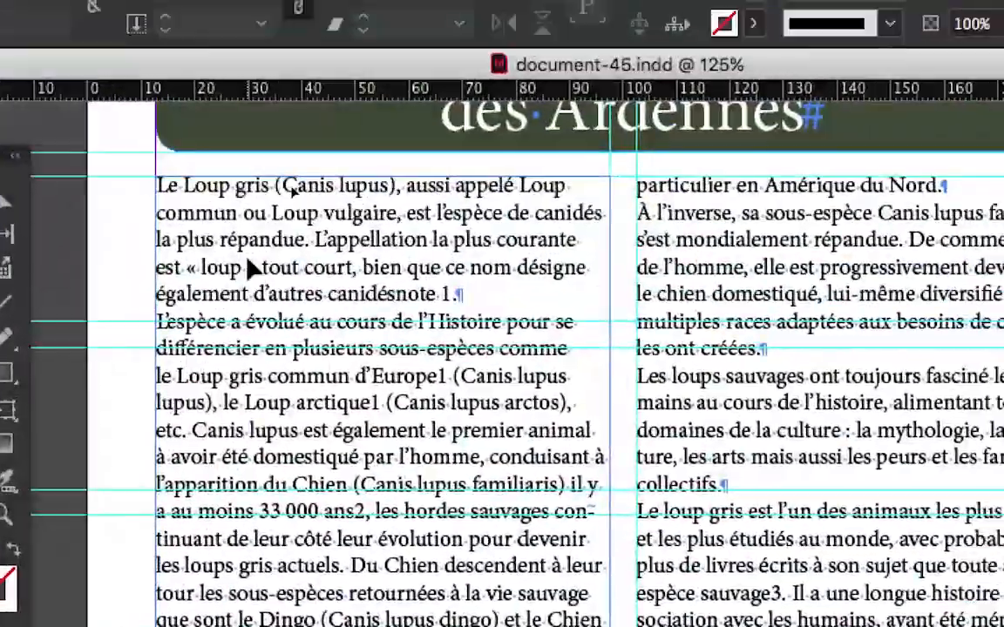
Select the entire wolf article story with the Type tool, checking that the selection runs through to the last contents line on page 19
click(240, 266)
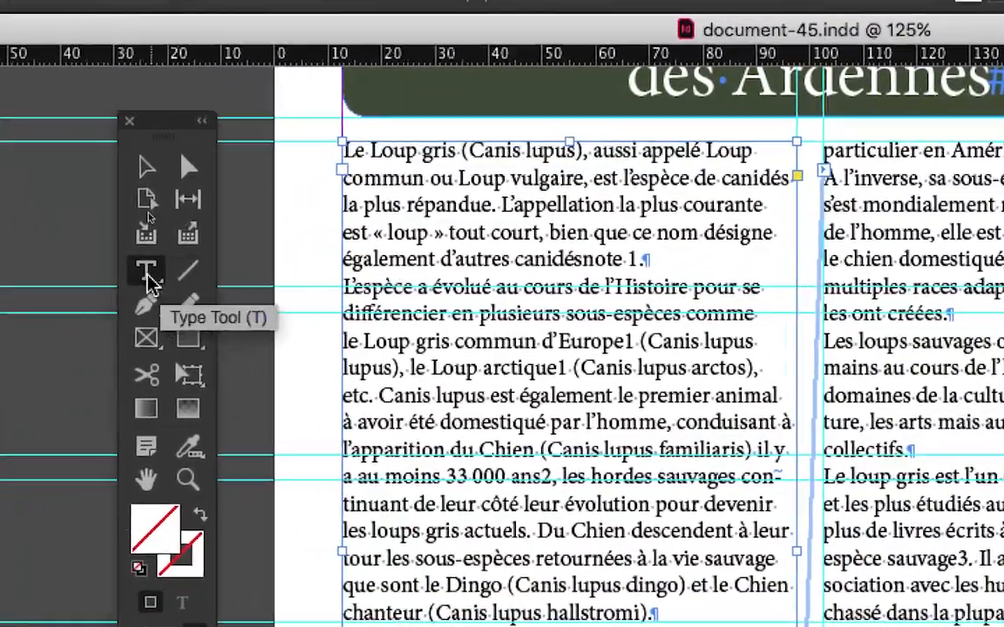
click(148, 281)
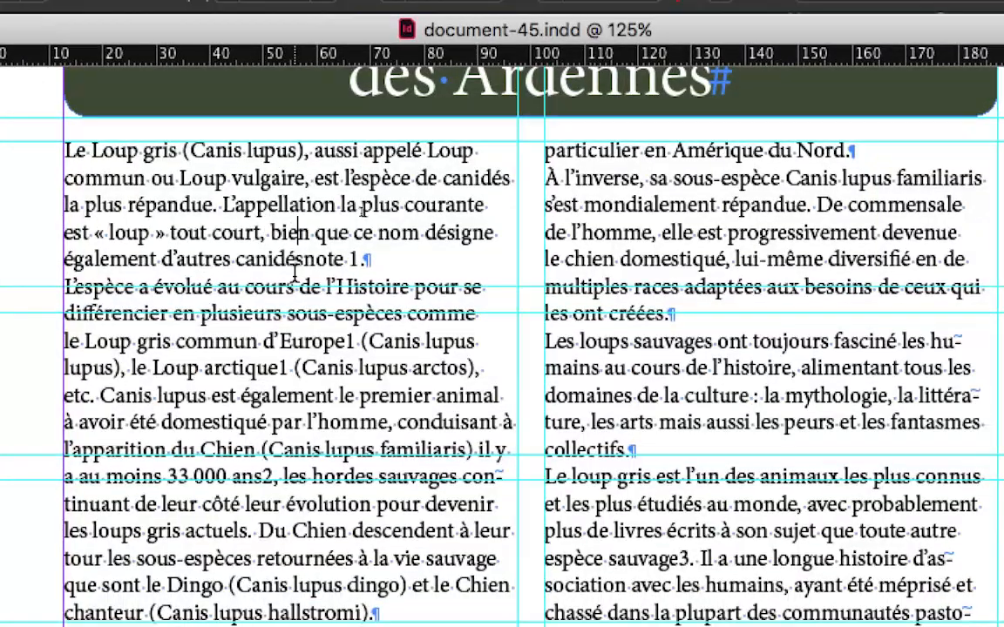
key(super+a)
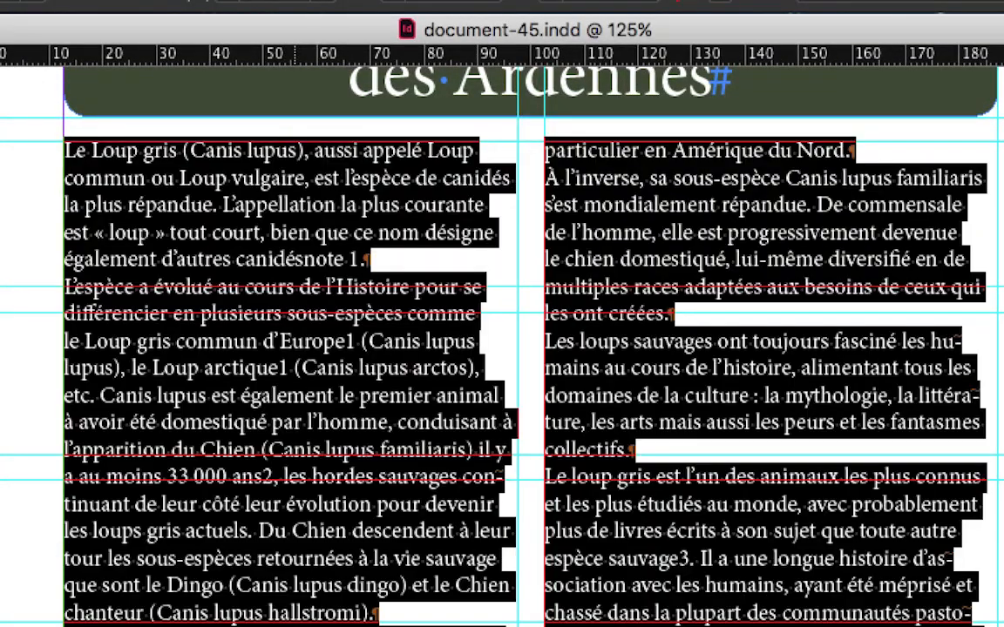
key(super+minus)
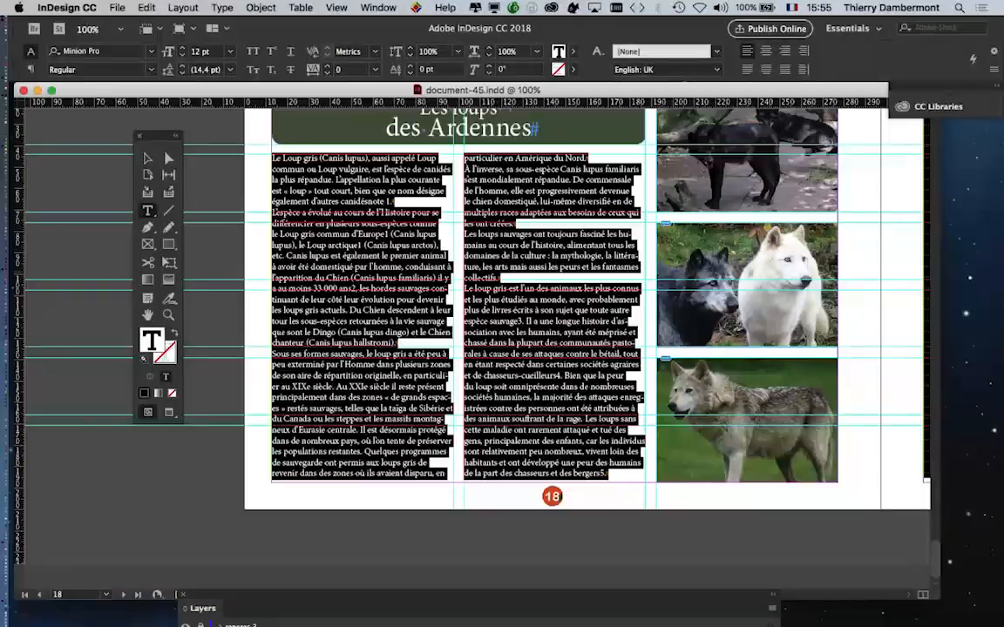
scroll(471, 305, right, 5)
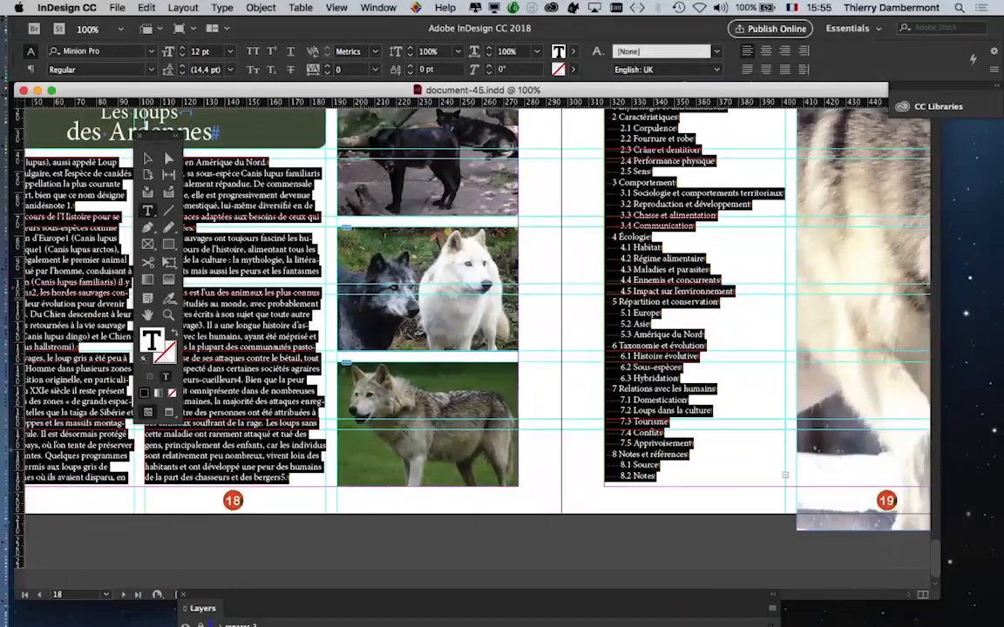
scroll(871, 487, up, 6)
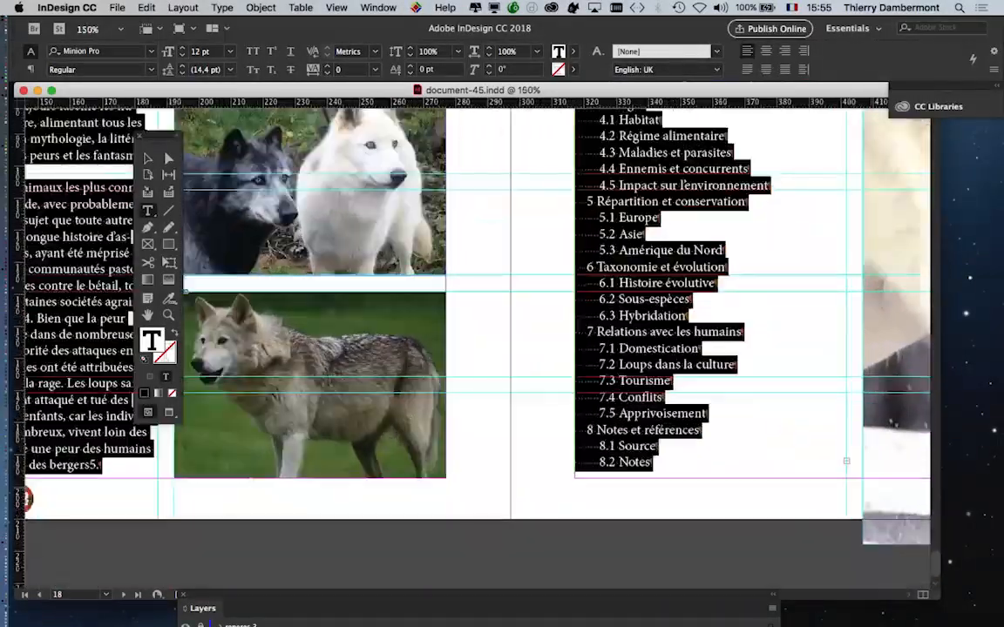
scroll(797, 392, down, 4)
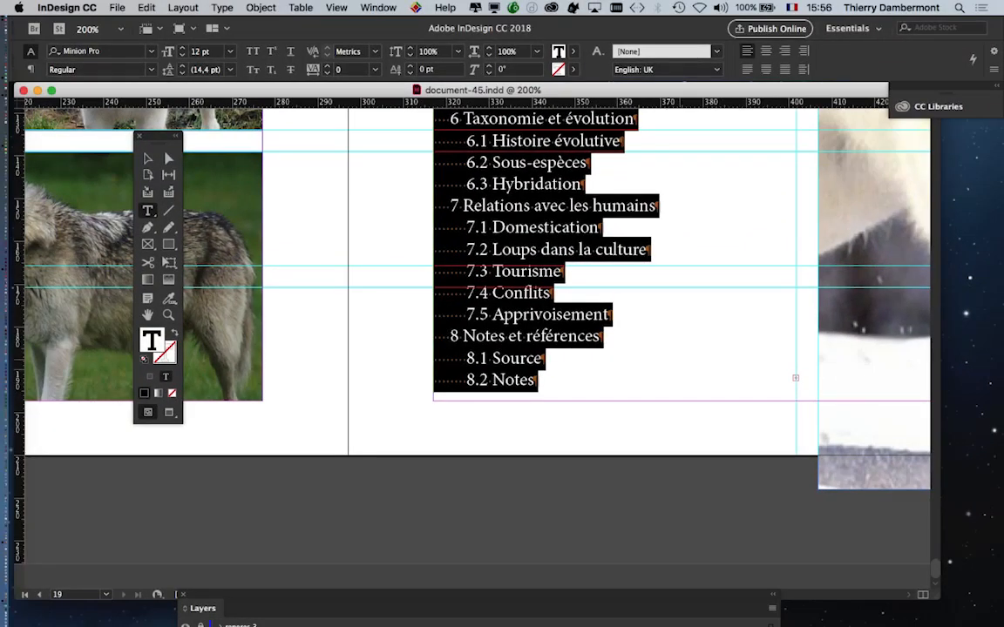
scroll(679, 392, down, 3)
scroll(502, 305, left, 5)
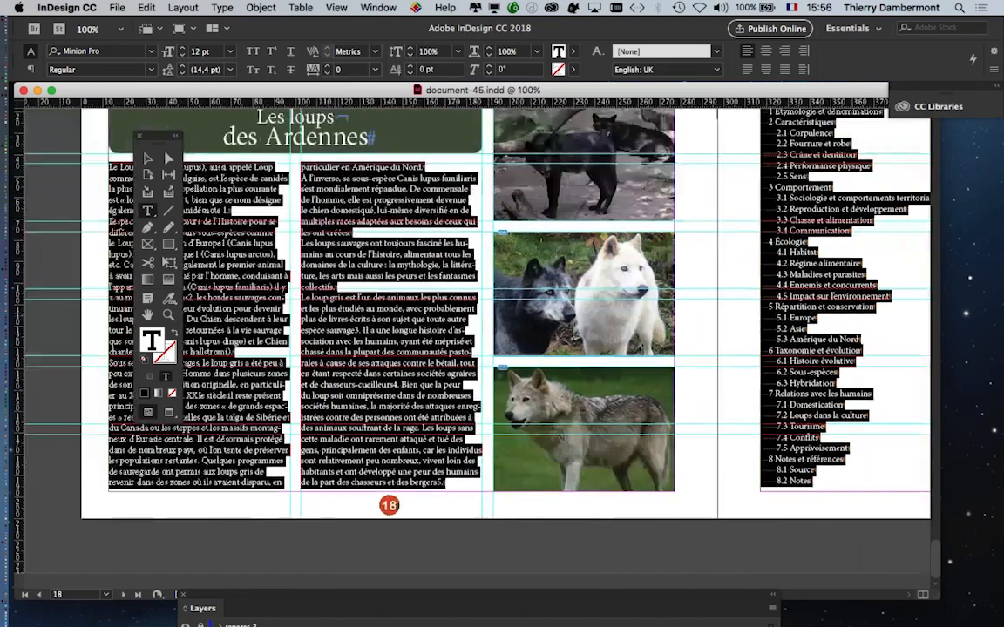
Set Space After to 4 mm for all paragraphs of the selected wolf article
click(183, 8)
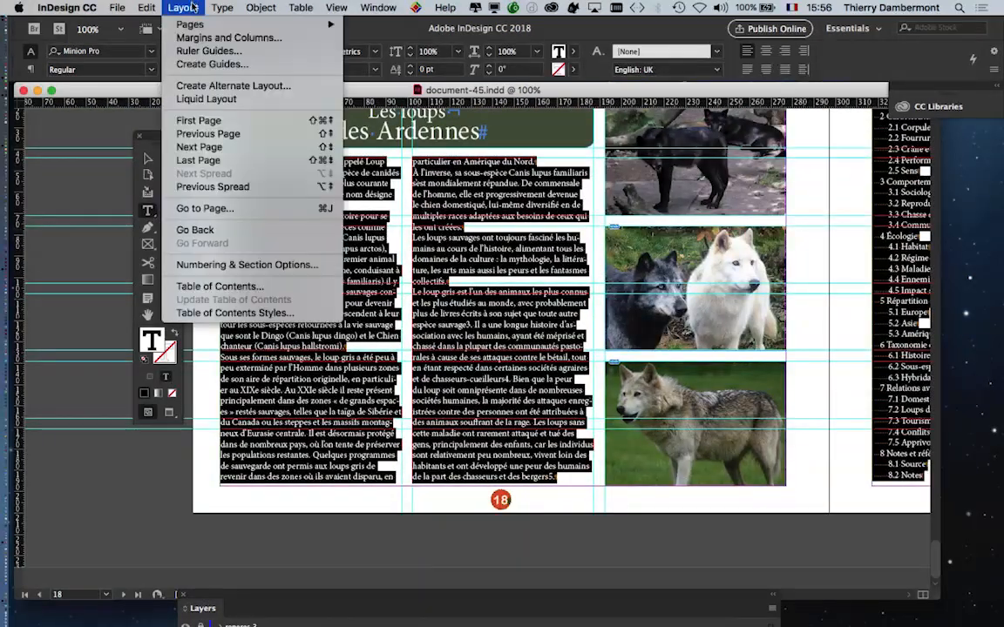
mouse_move(221, 7)
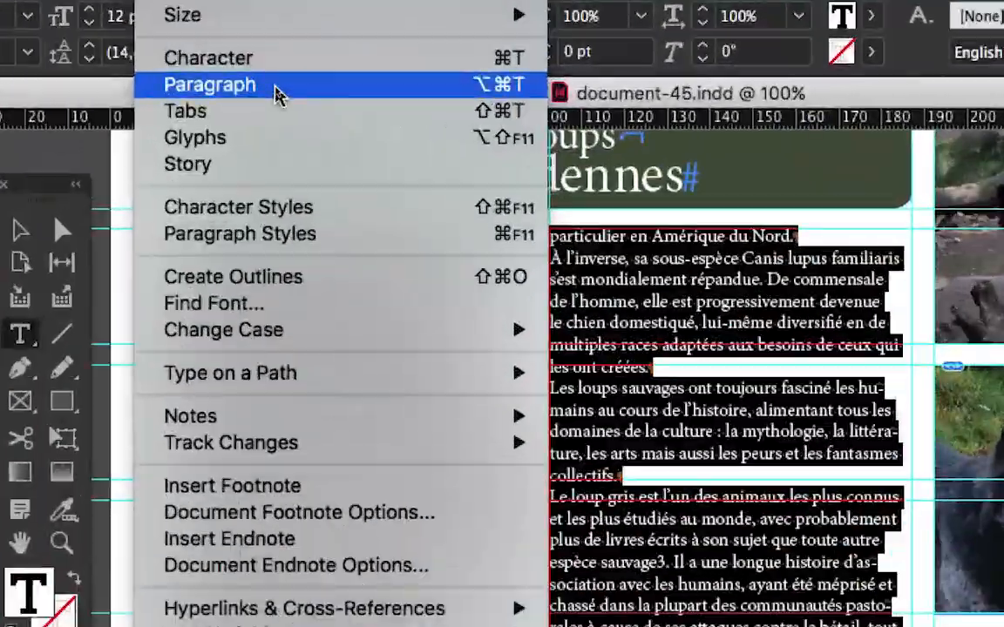
click(275, 95)
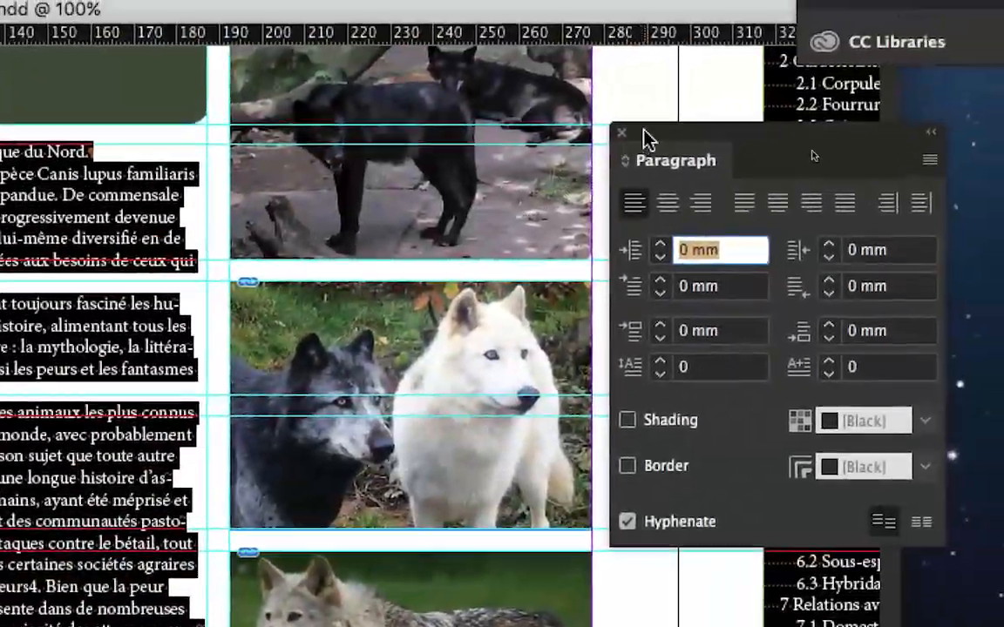
drag(725, 94, 366, 189)
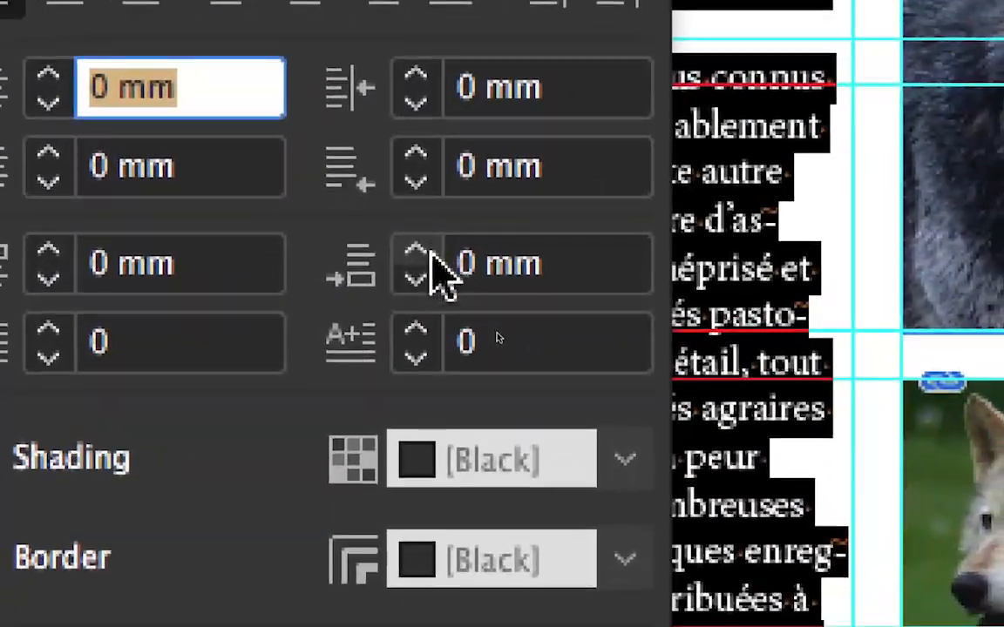
click(431, 251)
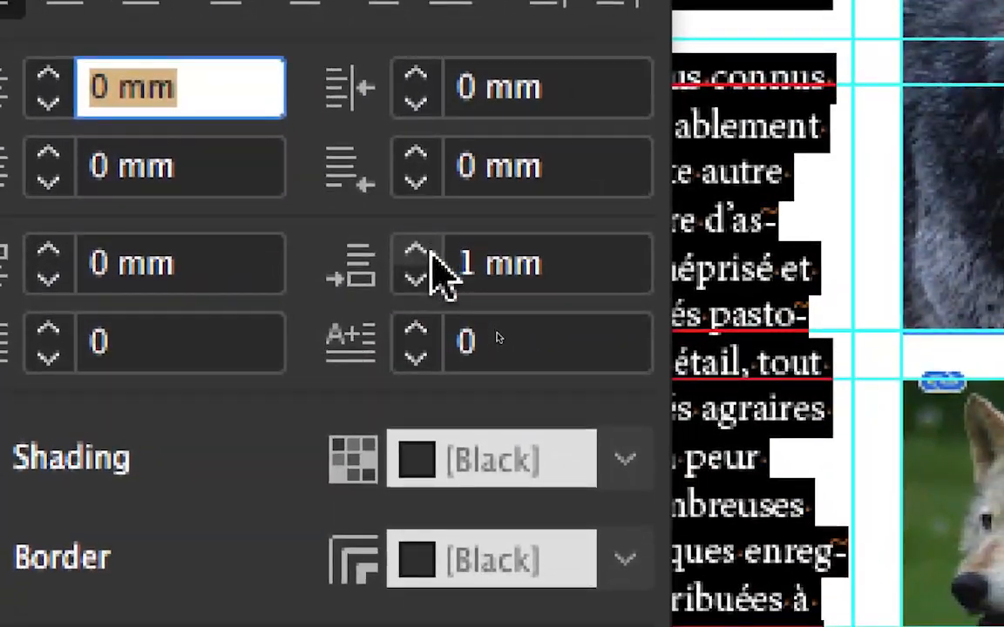
click(430, 250)
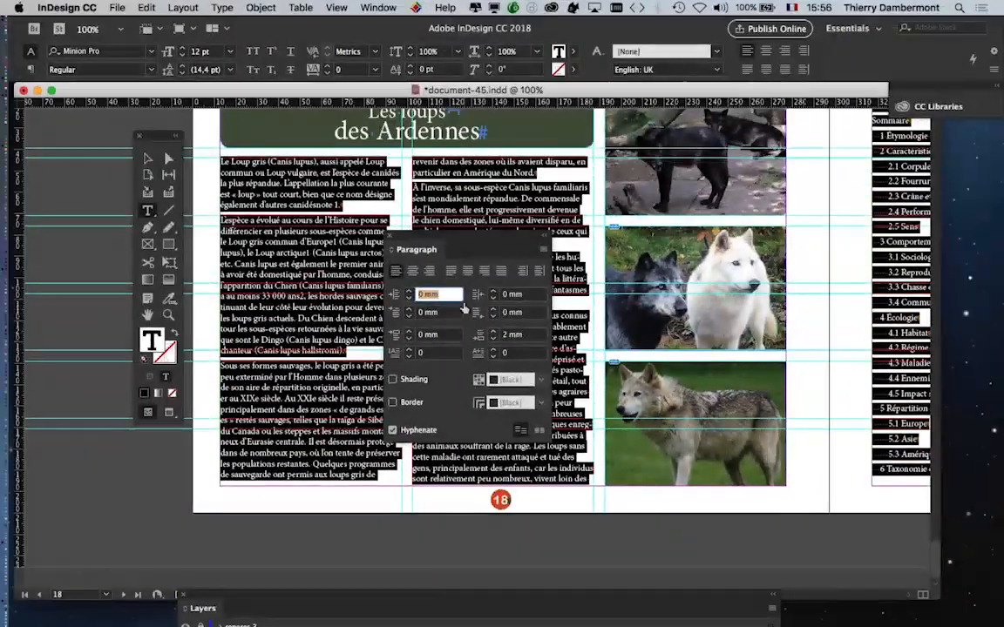
drag(457, 241, 713, 207)
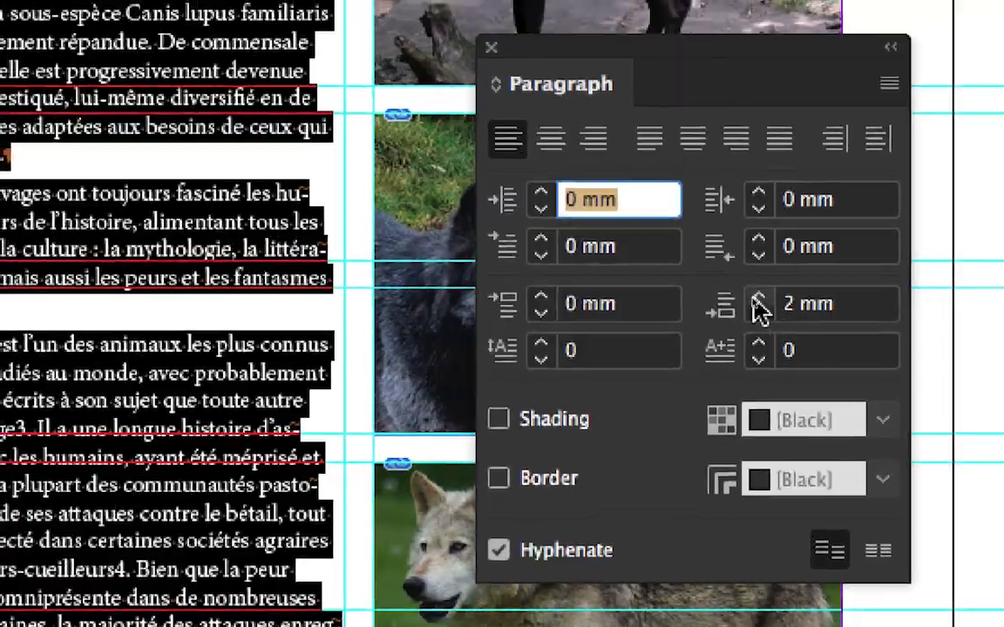
click(744, 287)
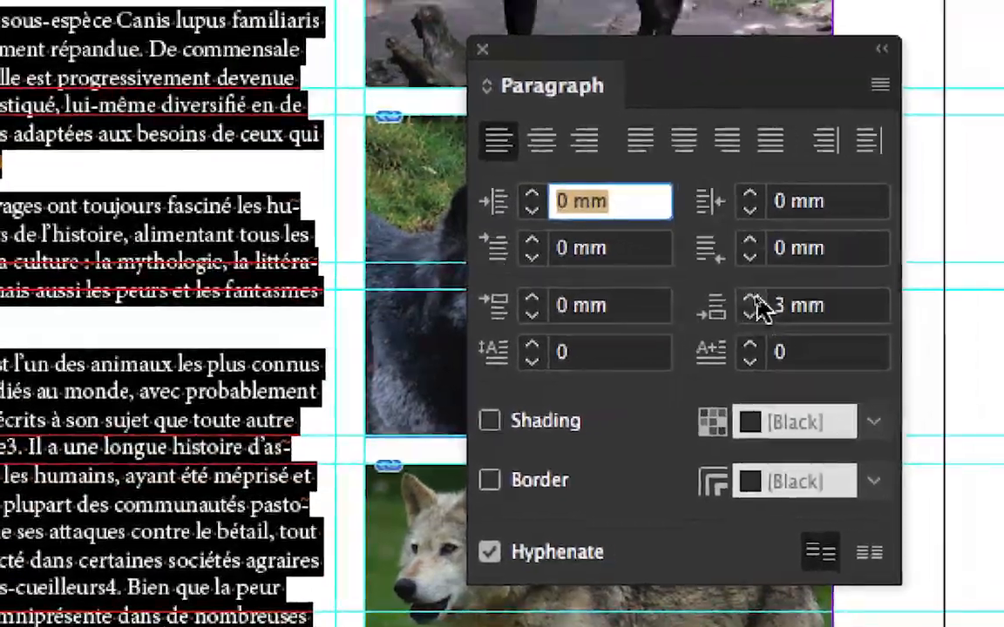
click(759, 287)
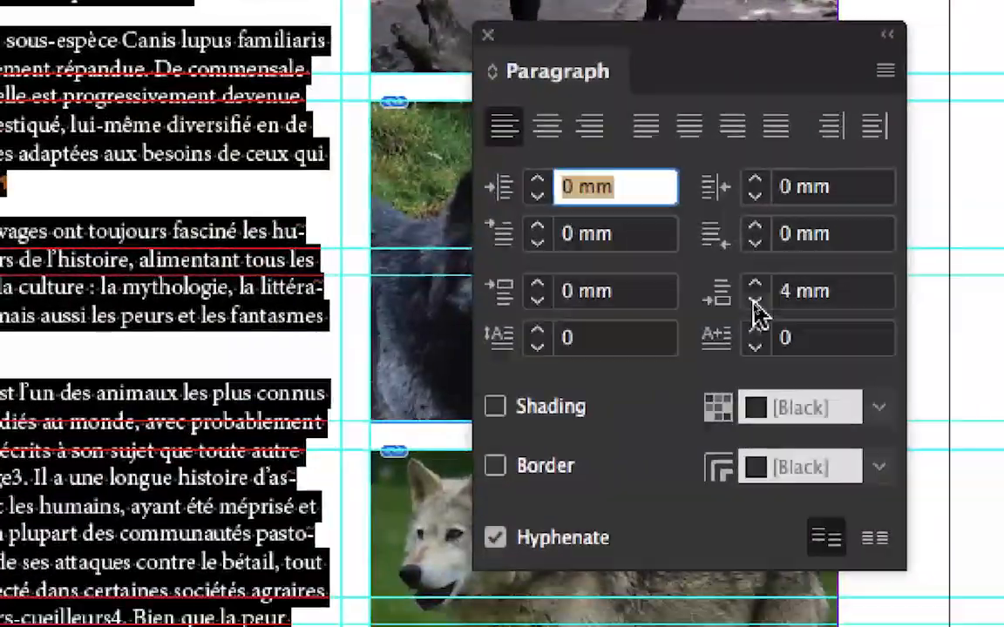
Set Space After to 3,254 mm for all paragraphs of the selected wolf article
click(756, 305)
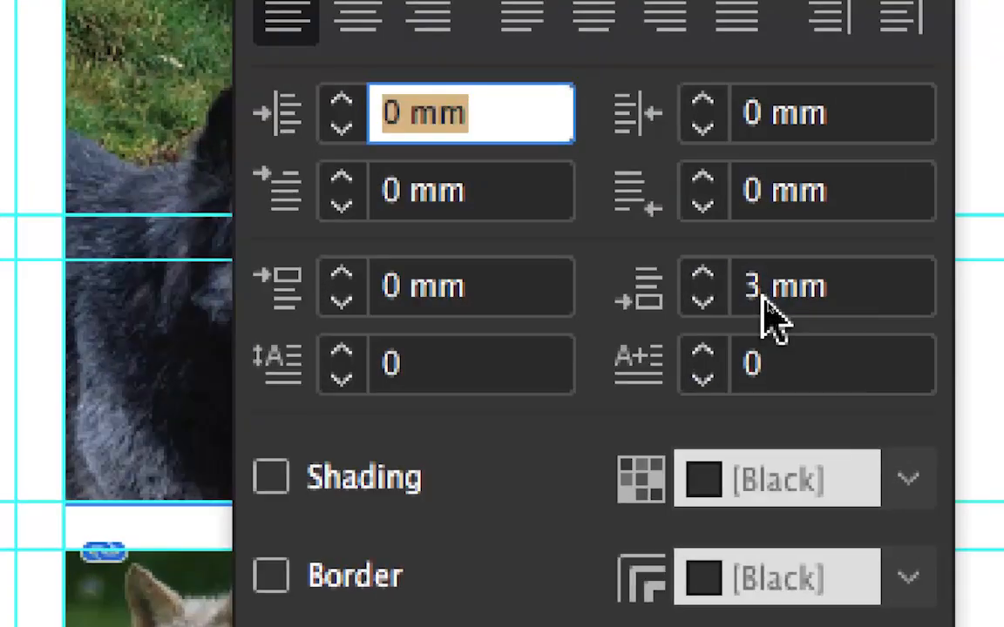
click(763, 301)
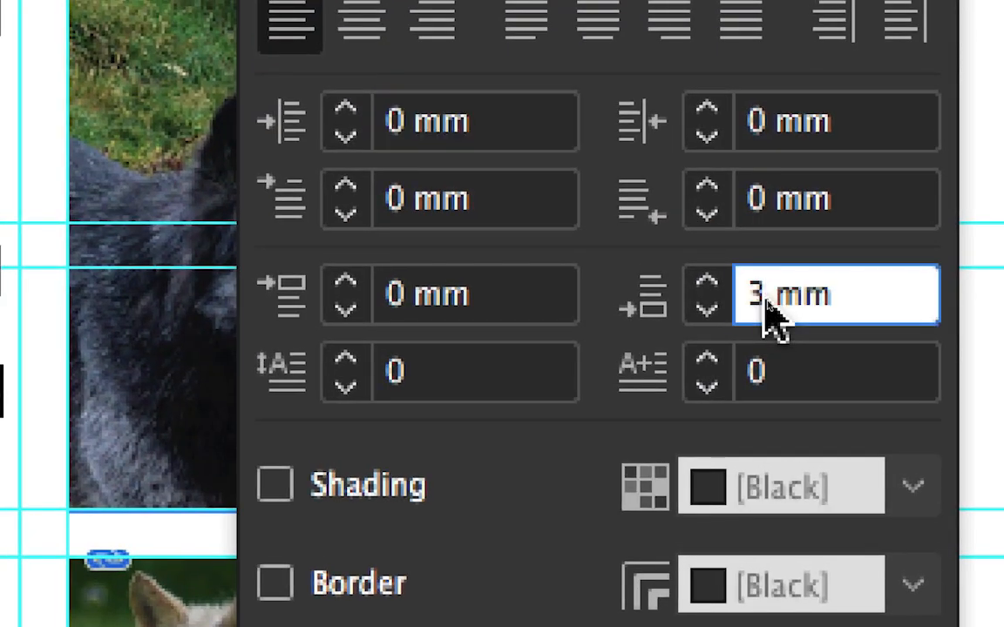
text(,25)
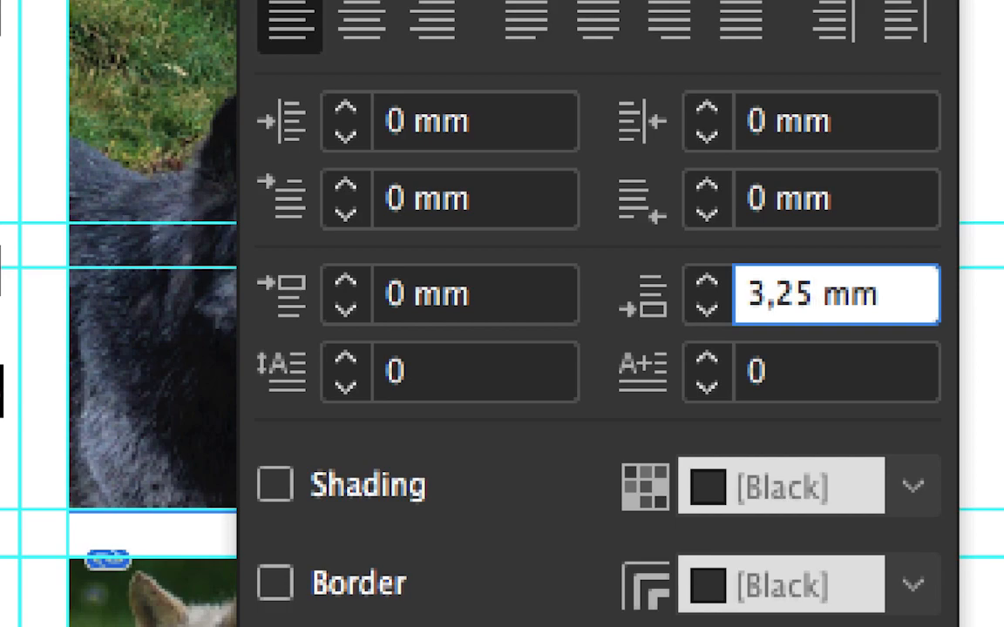
text(4)
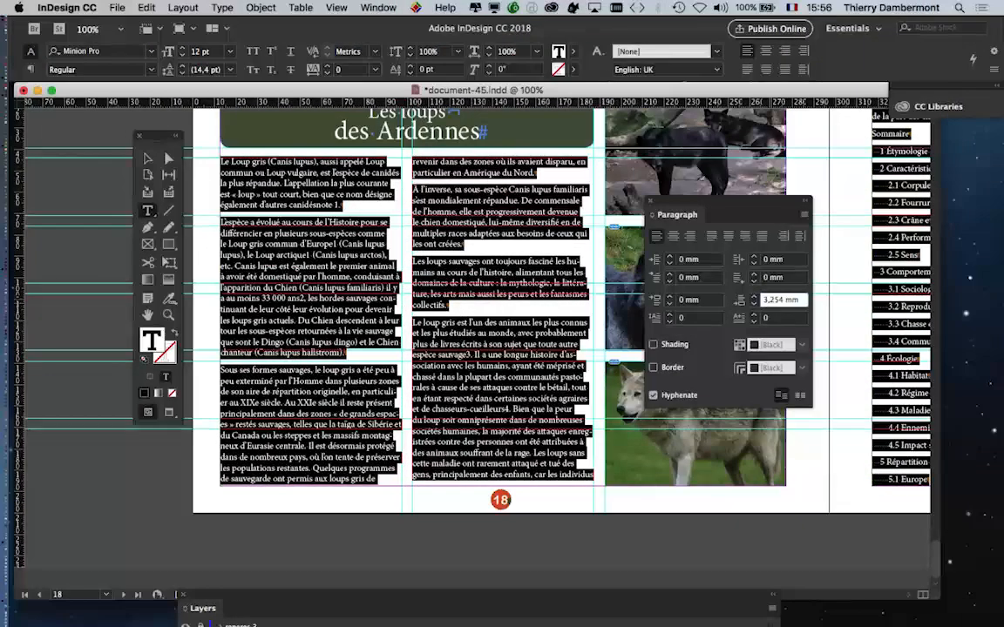
key(Tab)
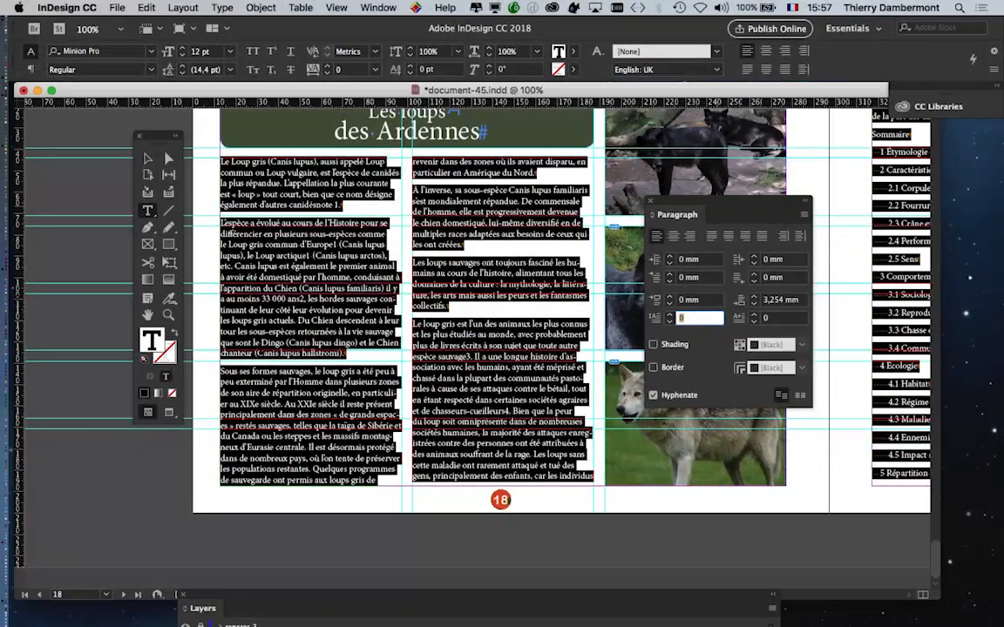
Deselect the article text and show the 18–19 spread at 75% in Preview mode
drag(725, 202, 831, 199)
key(super+minus)
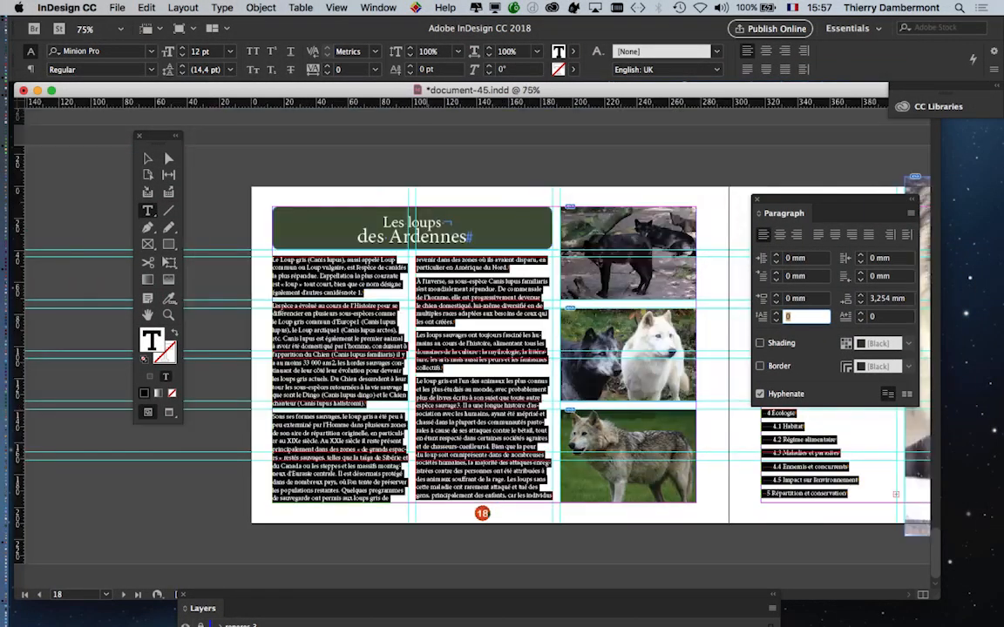
key(Escape)
key(shift+super+a)
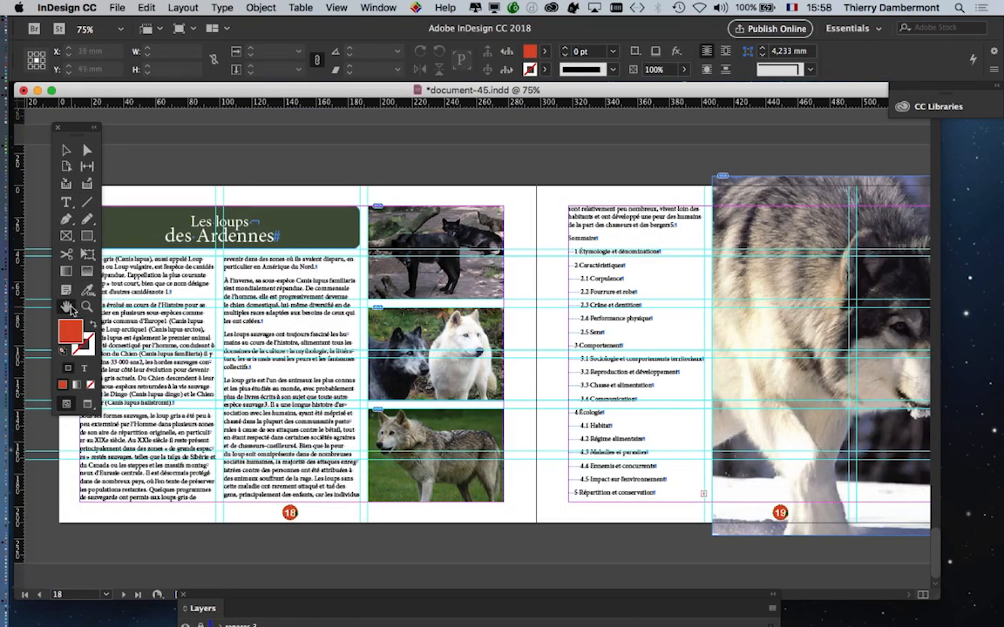
drag(312, 305, 392, 307)
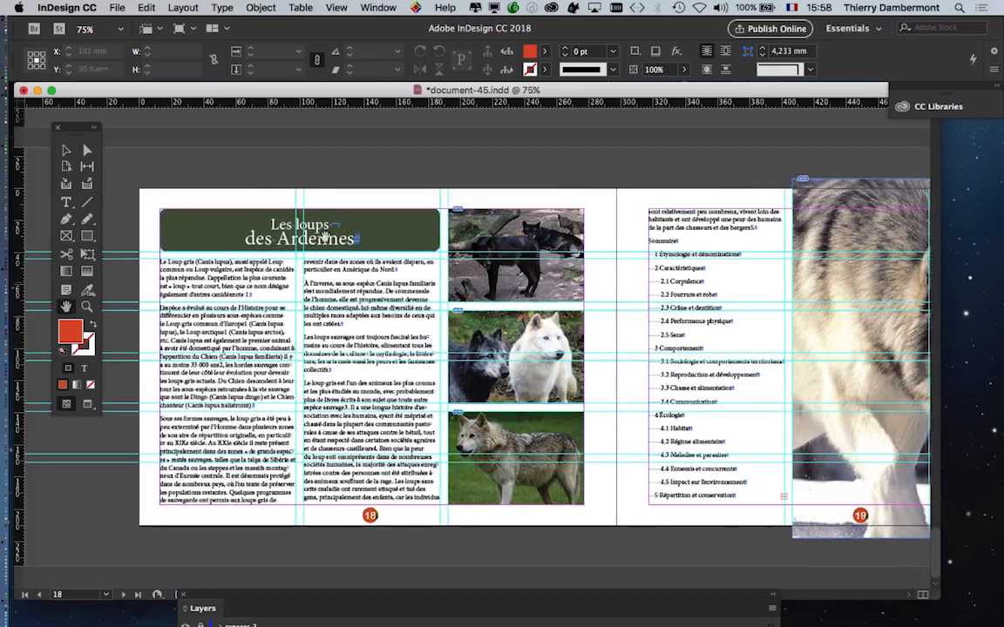
key(w)
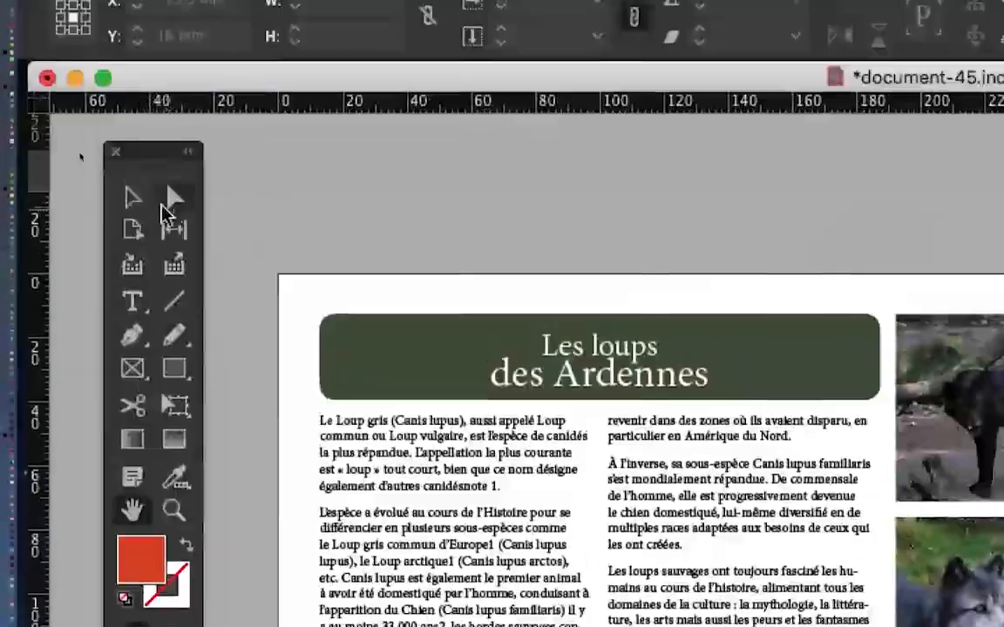
Select the three wolf photos on page 18 one after another with the Selection tool
click(24, 135)
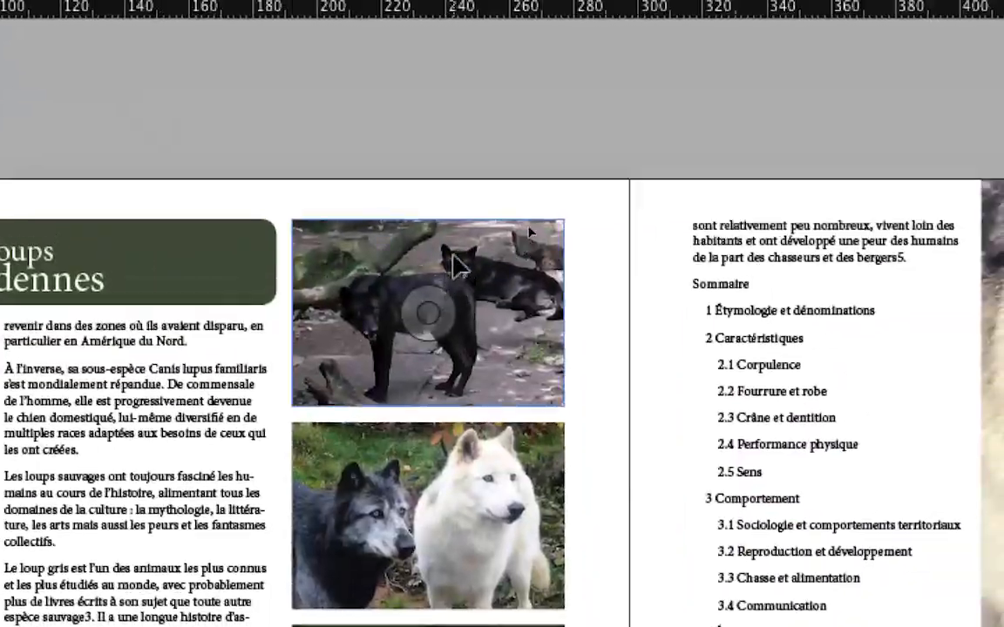
click(454, 258)
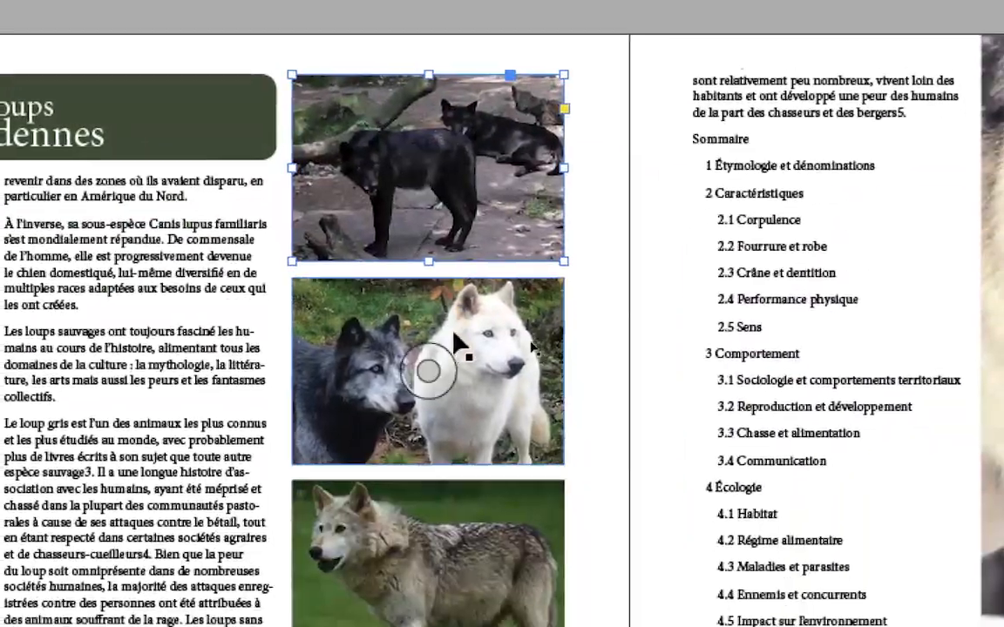
click(461, 340)
click(479, 534)
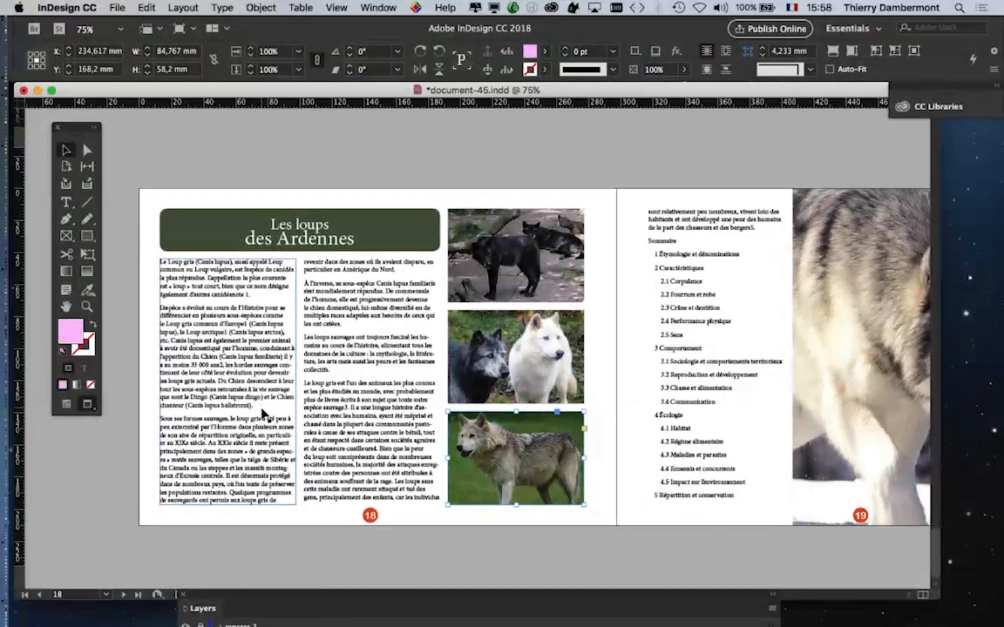
Bring the document's layer list over the spread and resize it to show all layers
click(378, 7)
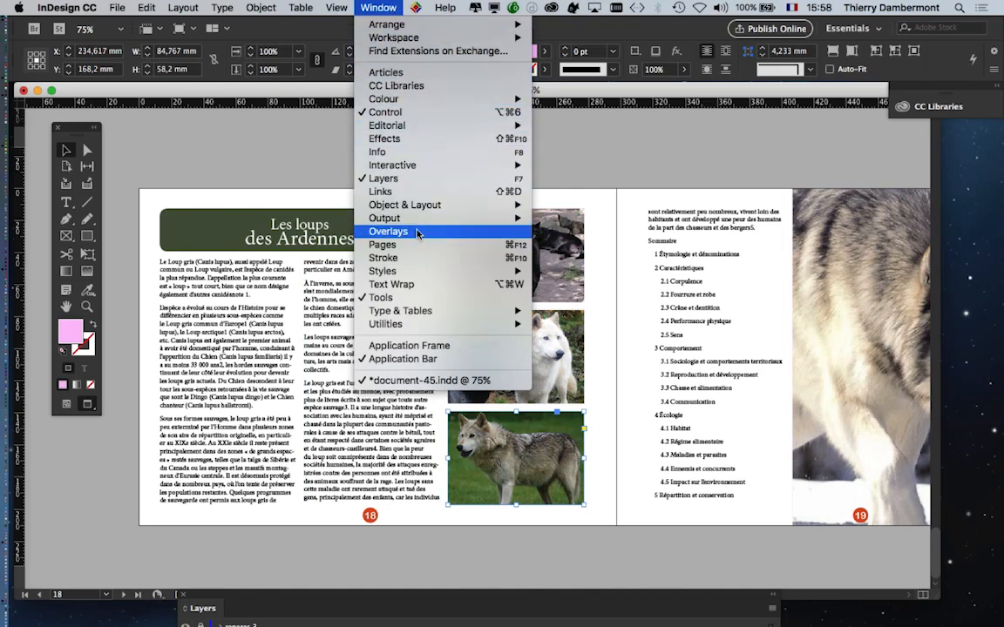
click(412, 186)
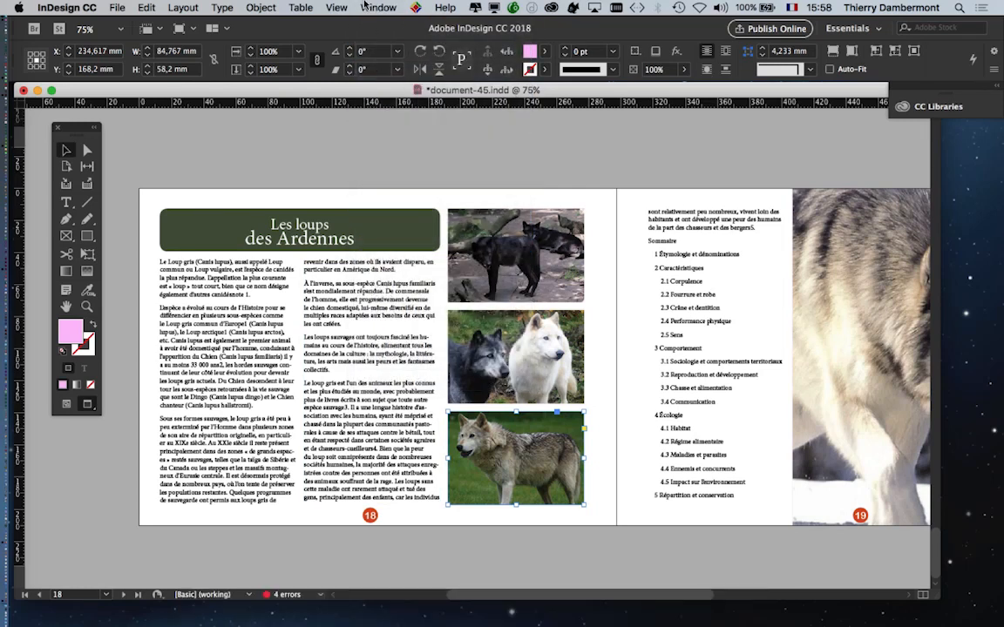
click(379, 7)
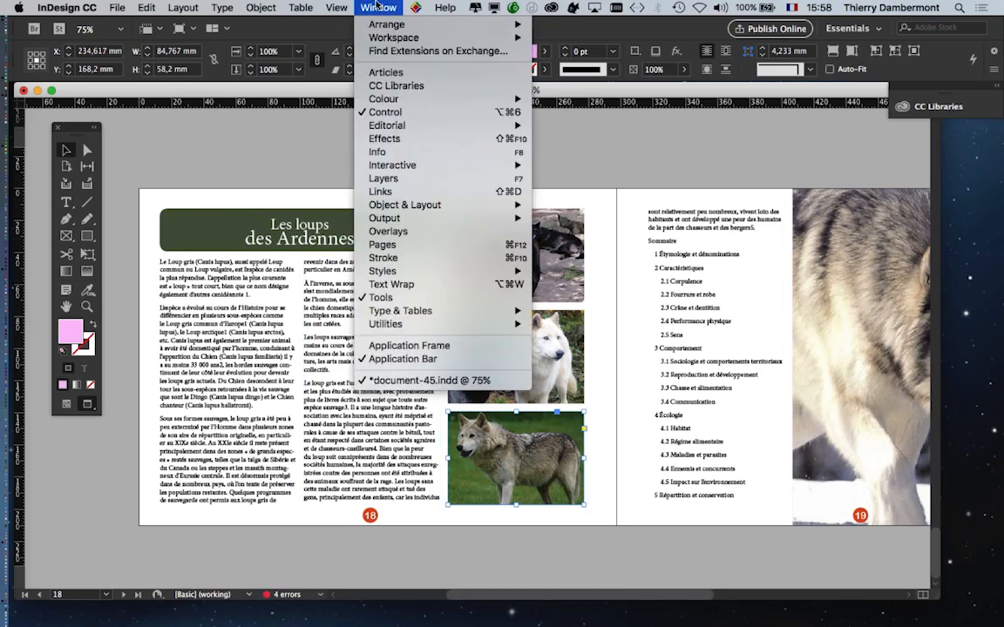
click(406, 178)
drag(461, 600, 632, 151)
drag(906, 250, 919, 311)
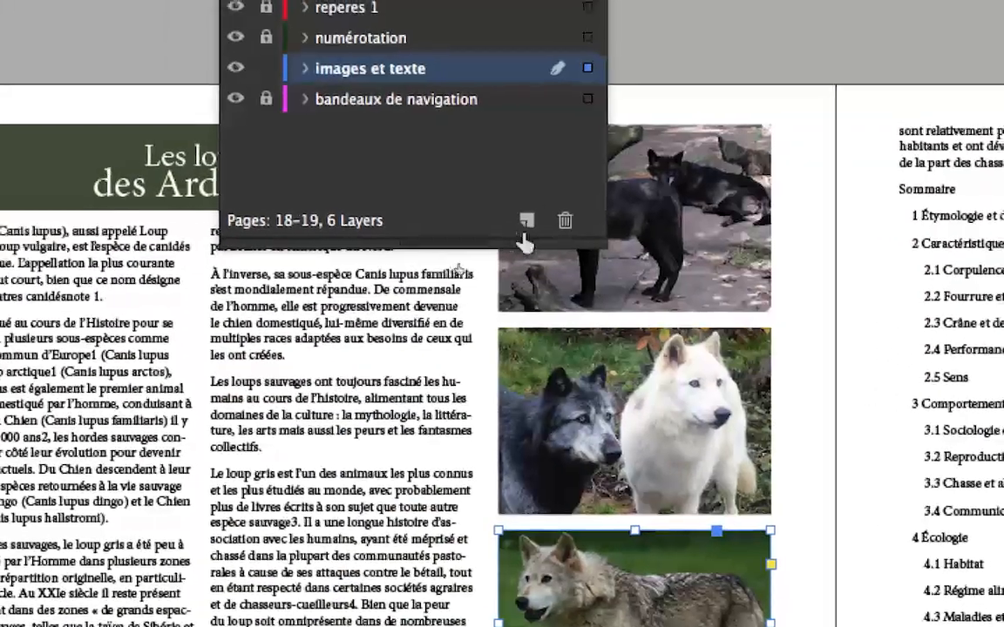
Create a new layer directly above images et texte and open its name for editing
click(524, 234)
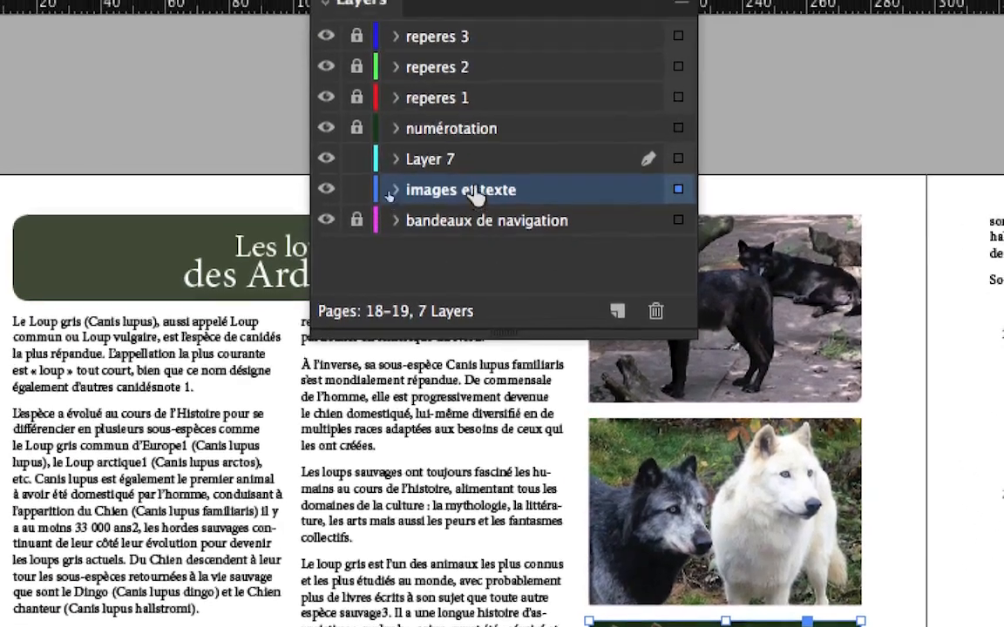
click(442, 162)
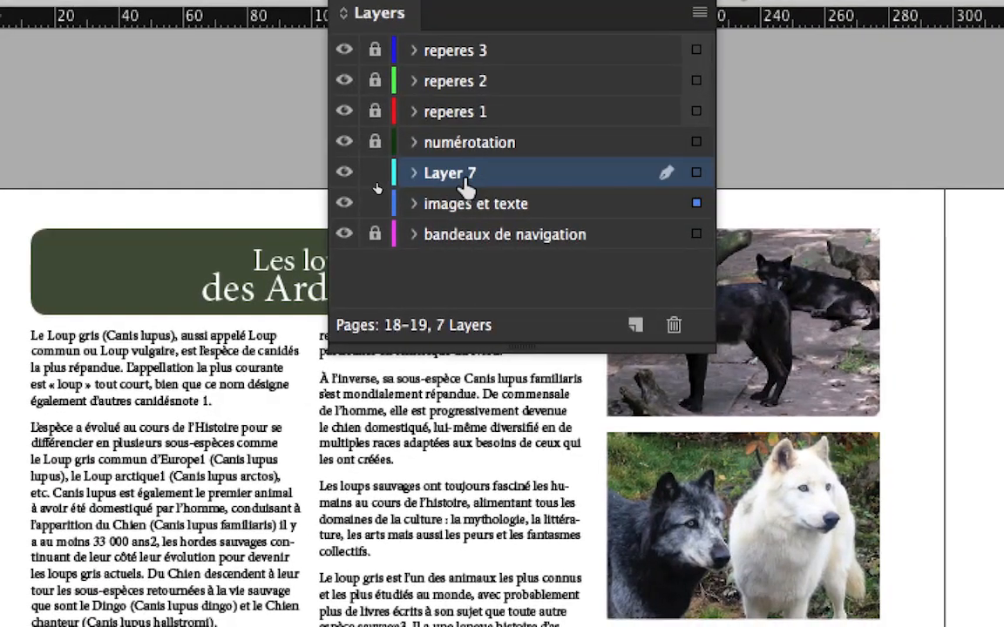
click(461, 174)
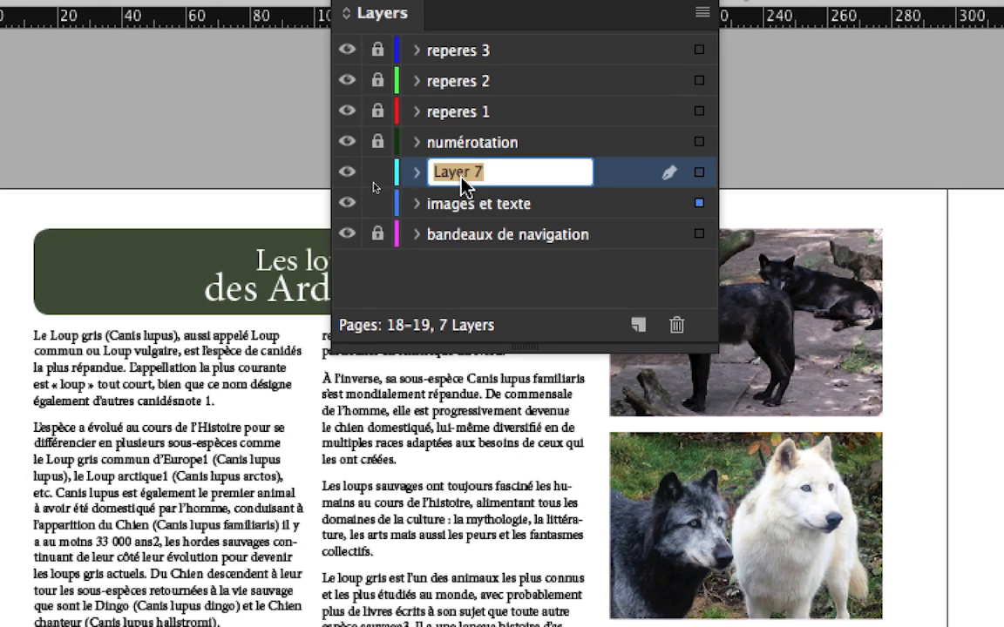
text(image)
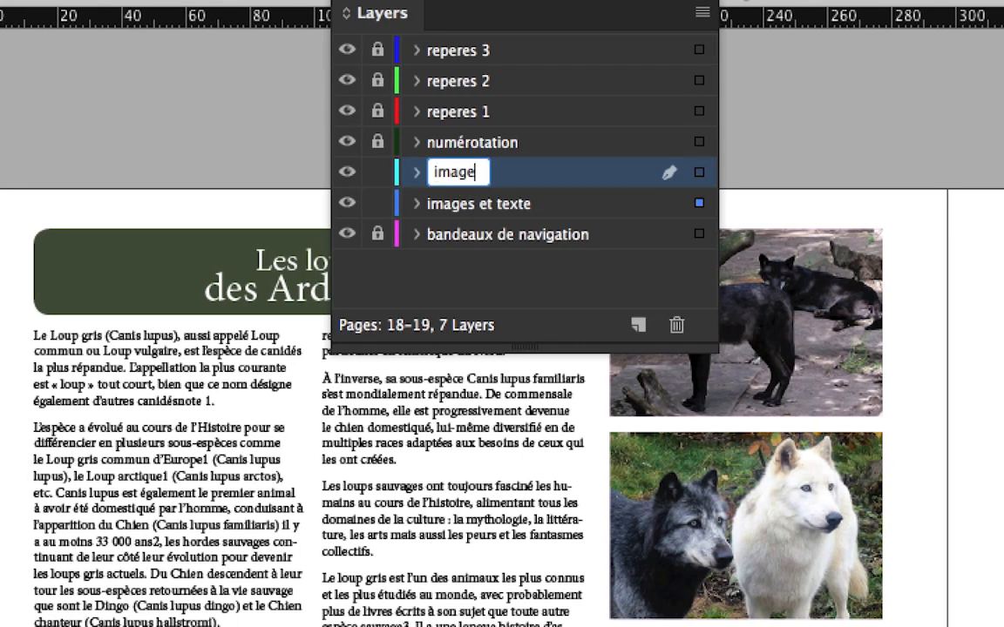
text(s)
key(BackSpace)
key(BackSpace)
key(BackSpace)
key(BackSpace)
key(BackSpace)
key(BackSpace)
key(BackSpace)
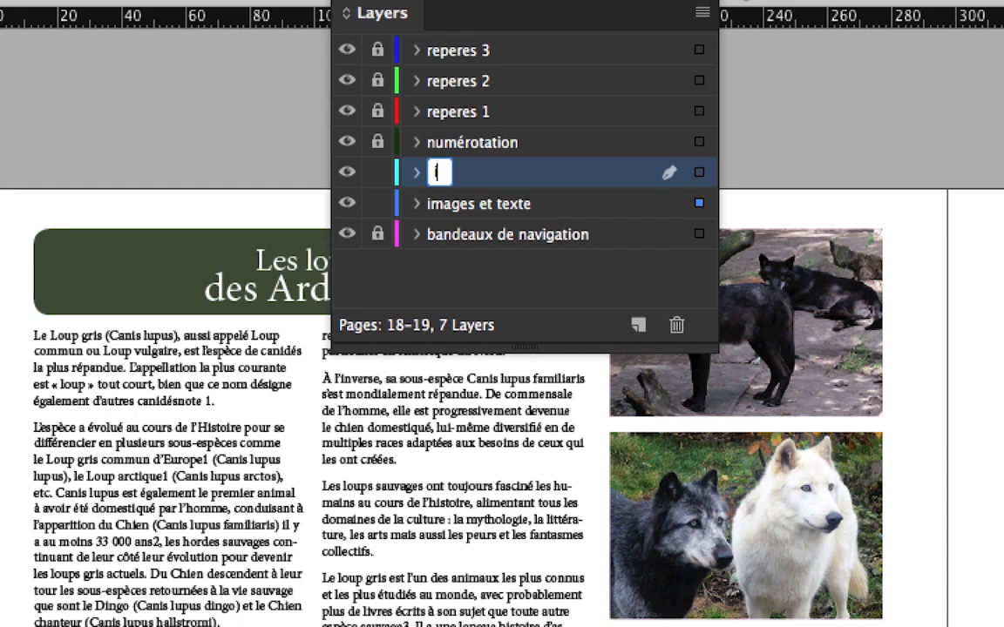
Name the new layer habillage, and lock the images et texte layer
text(habillage)
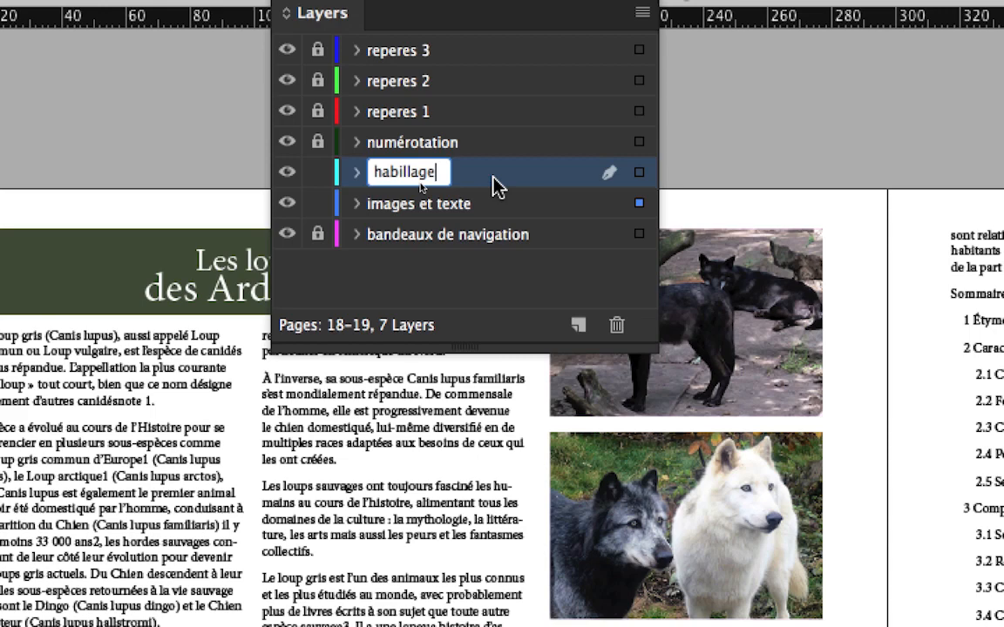
key(Return)
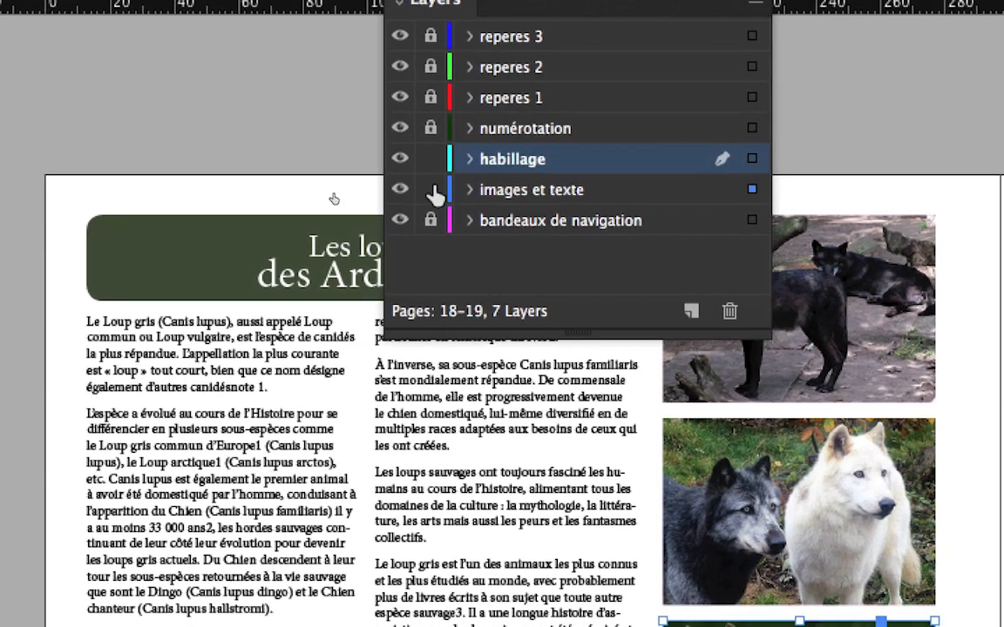
click(318, 203)
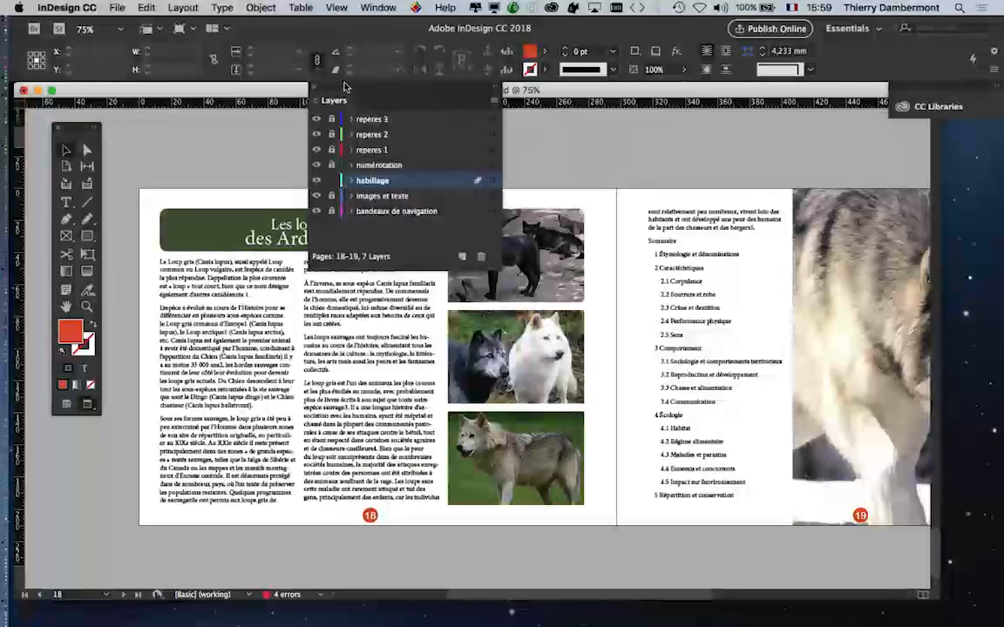
drag(366, 15, 769, 159)
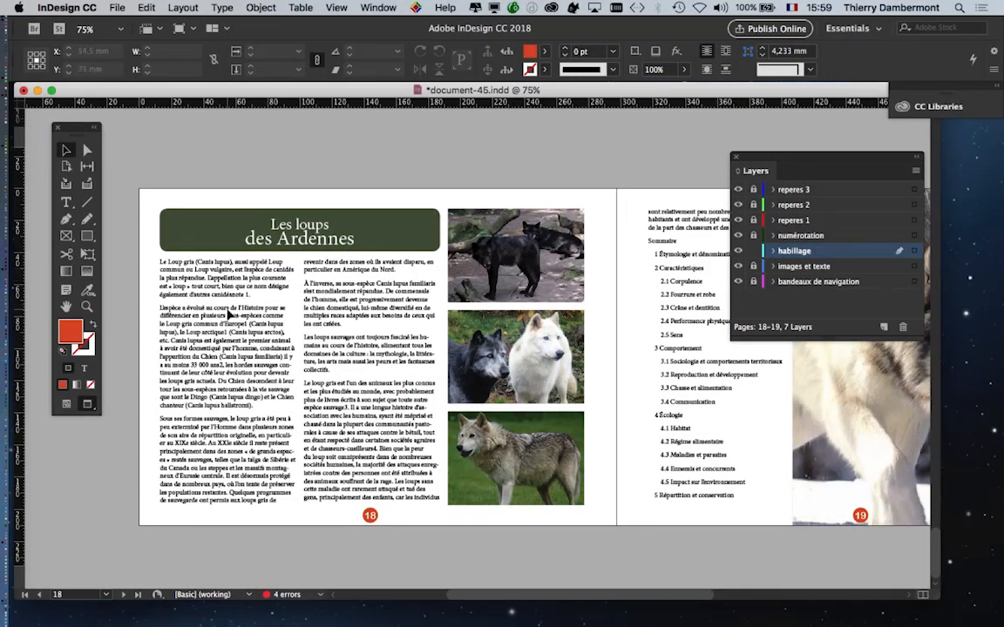
Load the animal-wildlife-zoo-reptile crocodile PSD from the Links folder for placement, browsing the images as thumbnails
click(115, 7)
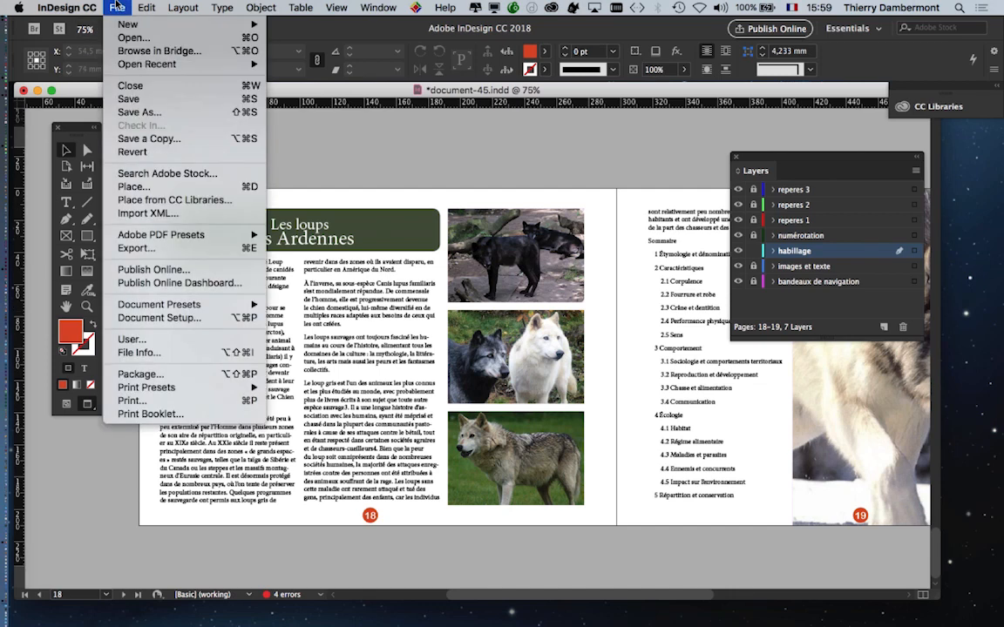
click(135, 187)
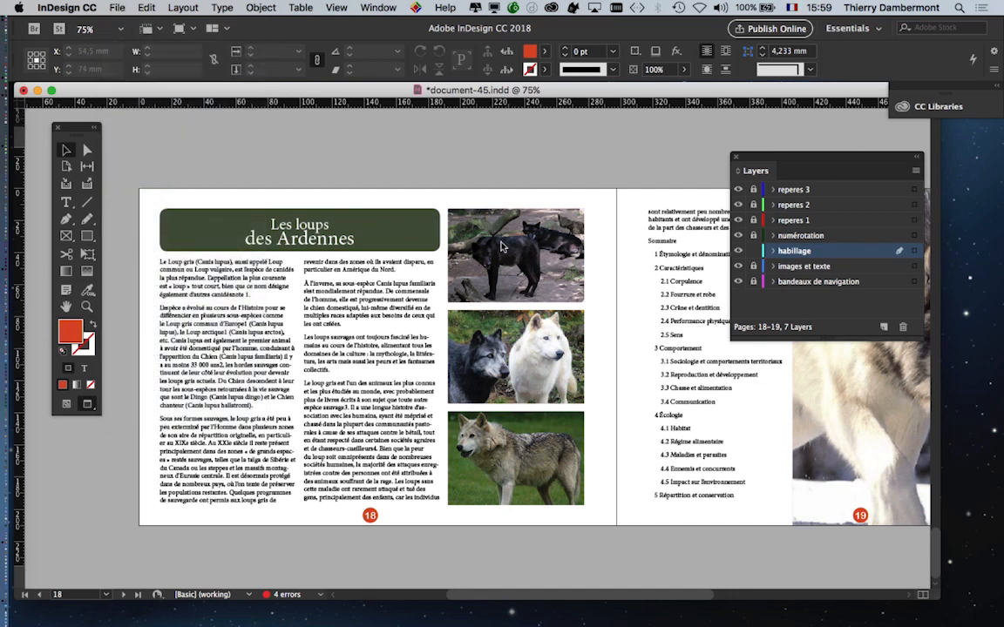
click(501, 112)
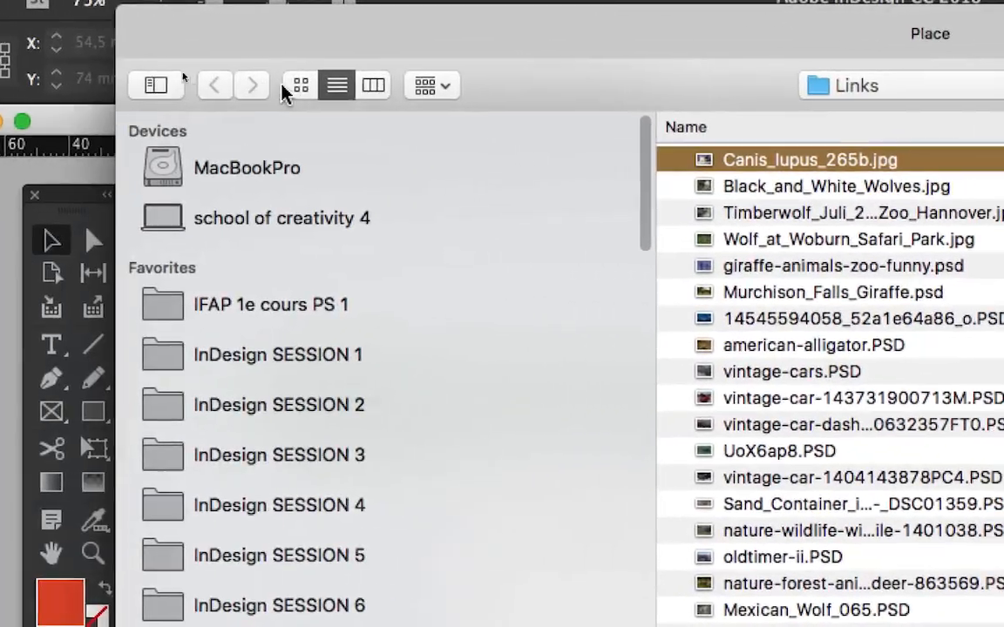
click(301, 85)
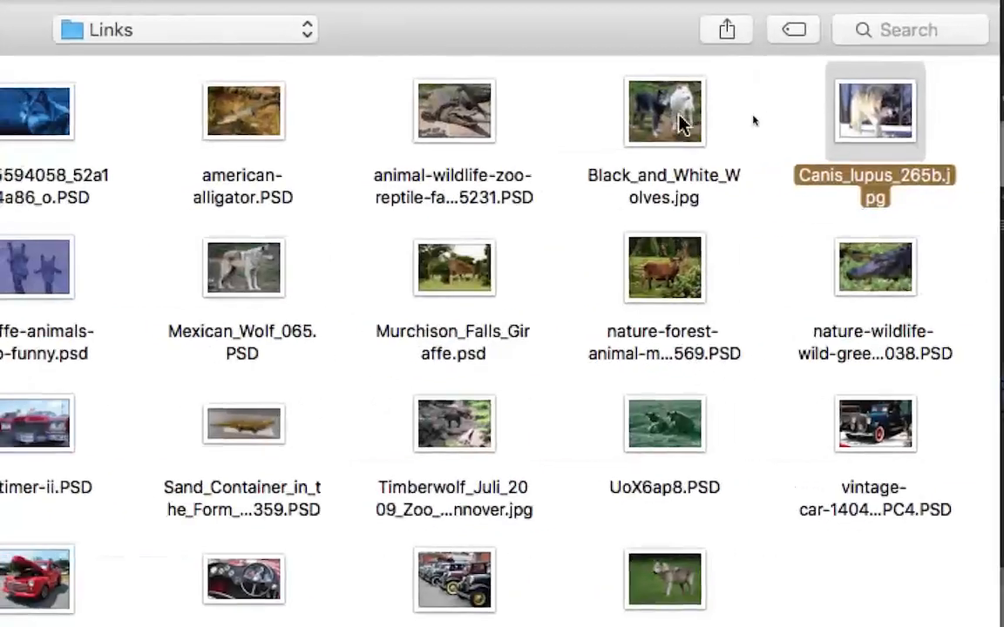
click(680, 122)
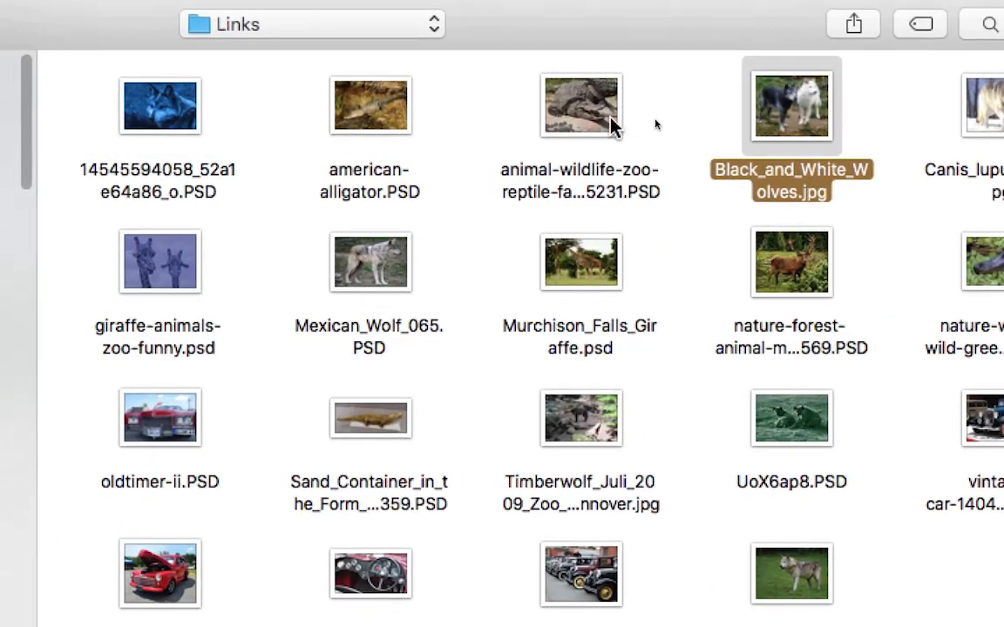
click(482, 158)
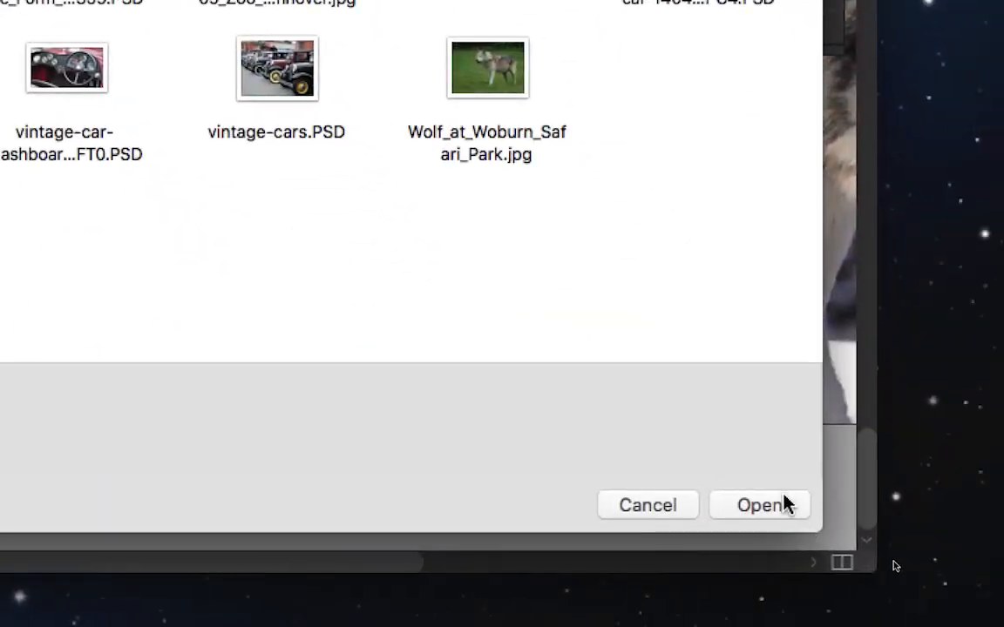
click(813, 549)
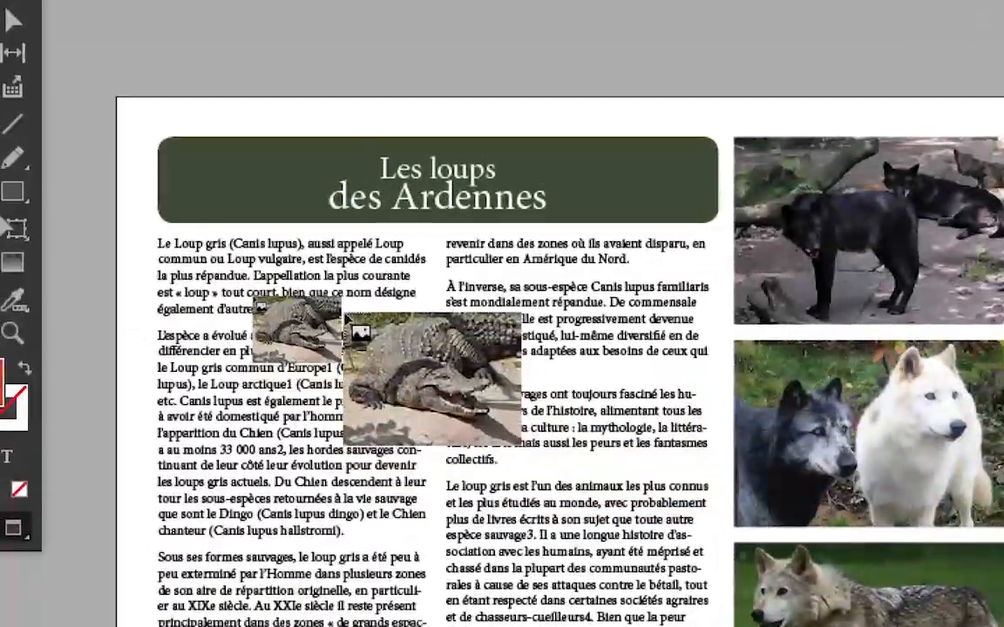
Try to place the crocodile image at full size over the body text on page 18
drag(338, 299, 353, 490)
drag(355, 383, 352, 385)
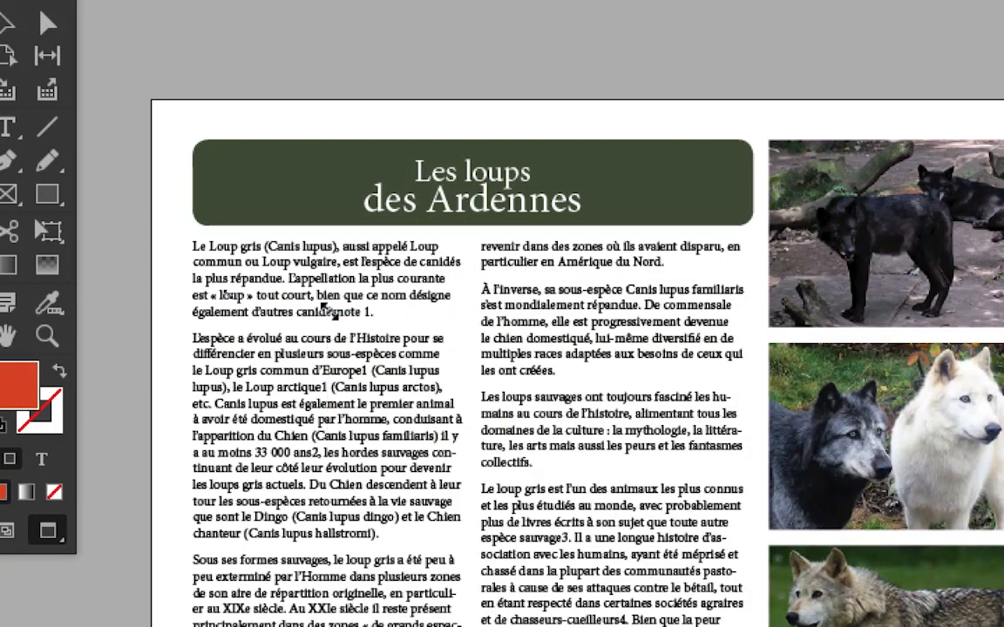
click(330, 312)
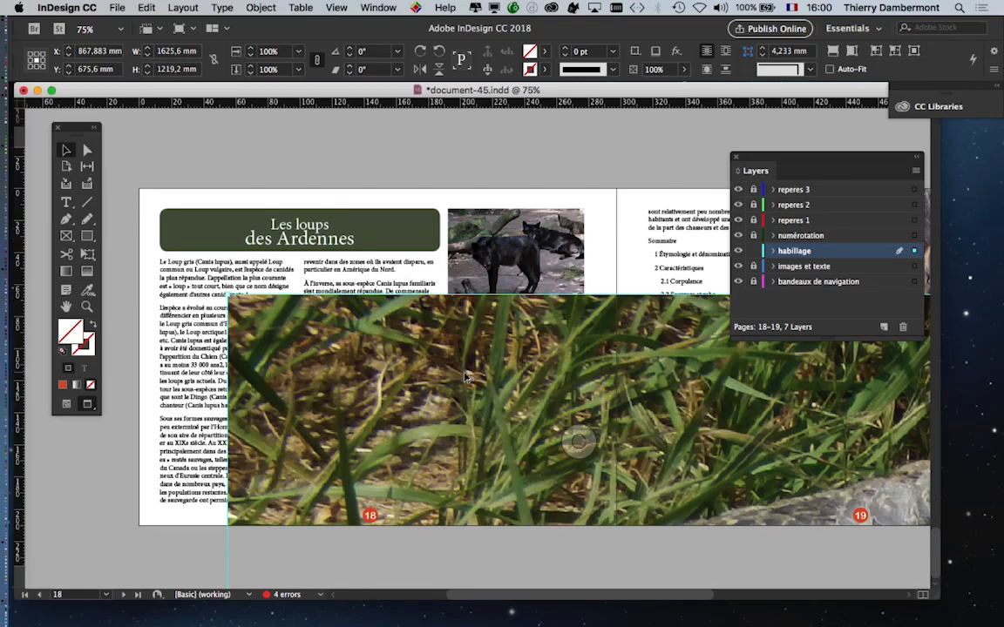
key(super+minus)
key(super+minus)
key(super+minus)
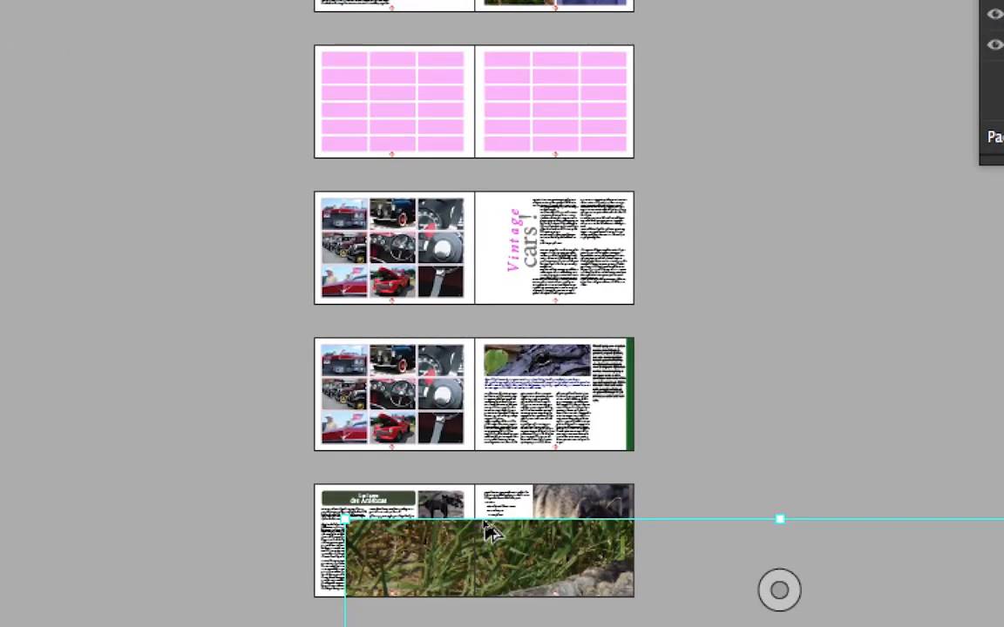
Place the crocodile image over the two text columns on page 18 in a frame about 90 × 67.5 mm
key(super+equal)
key(super+equal)
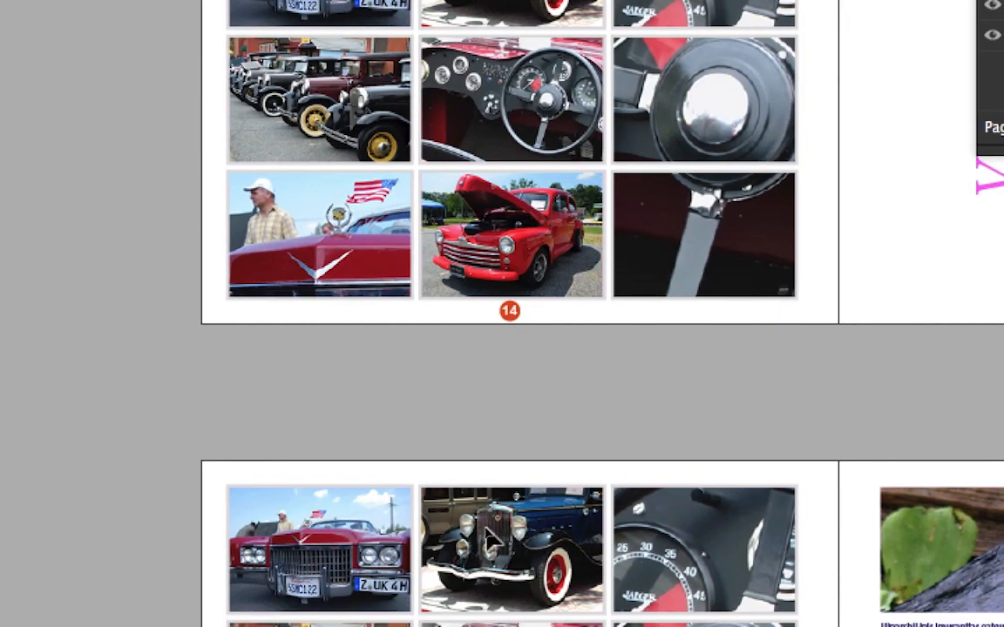
scroll(486, 528, down, 10)
scroll(488, 540, down, 5)
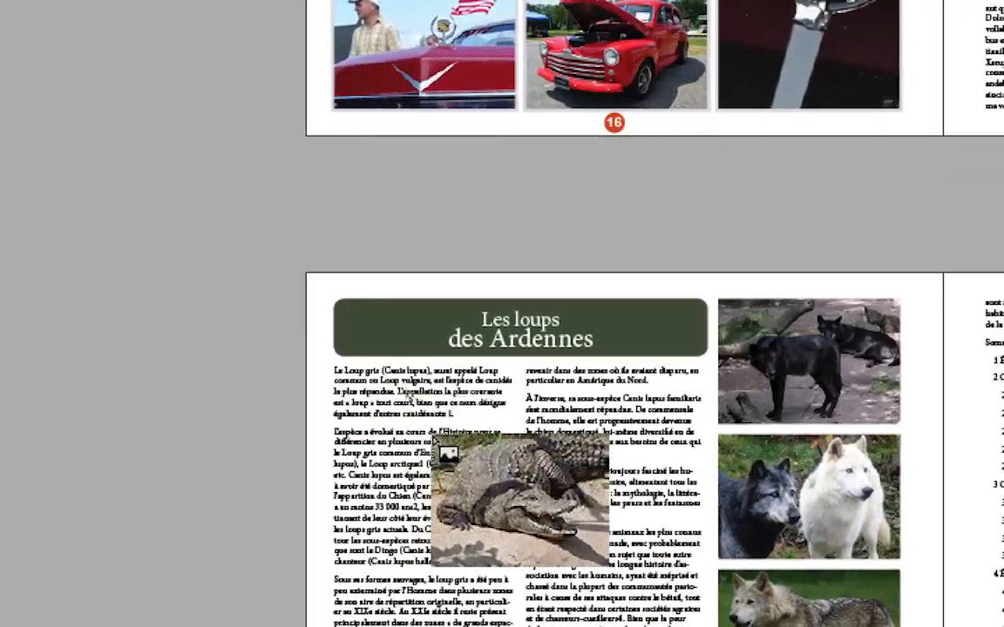
drag(473, 452, 643, 562)
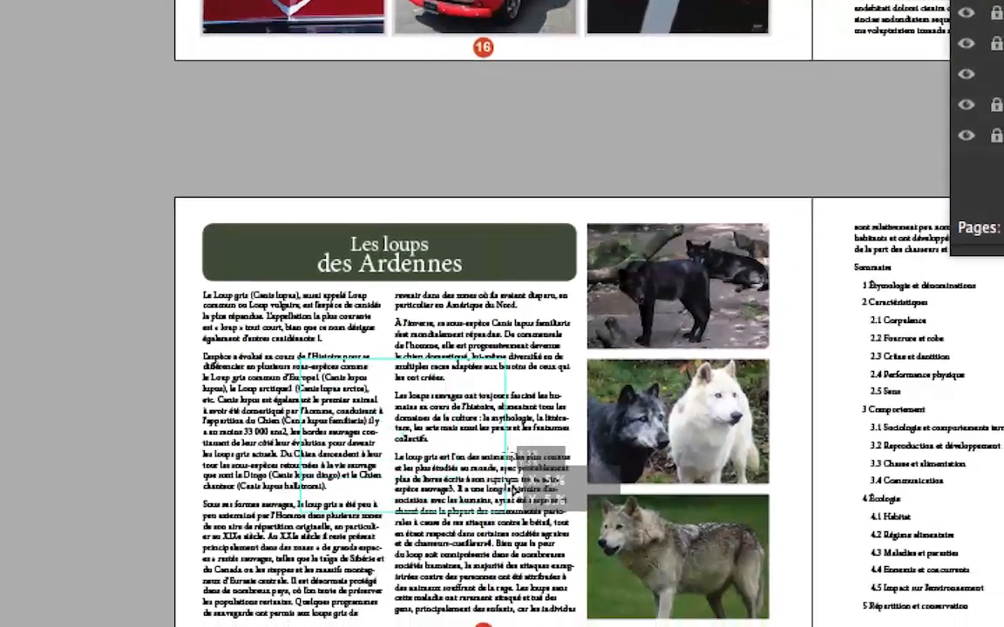
drag(507, 454, 502, 454)
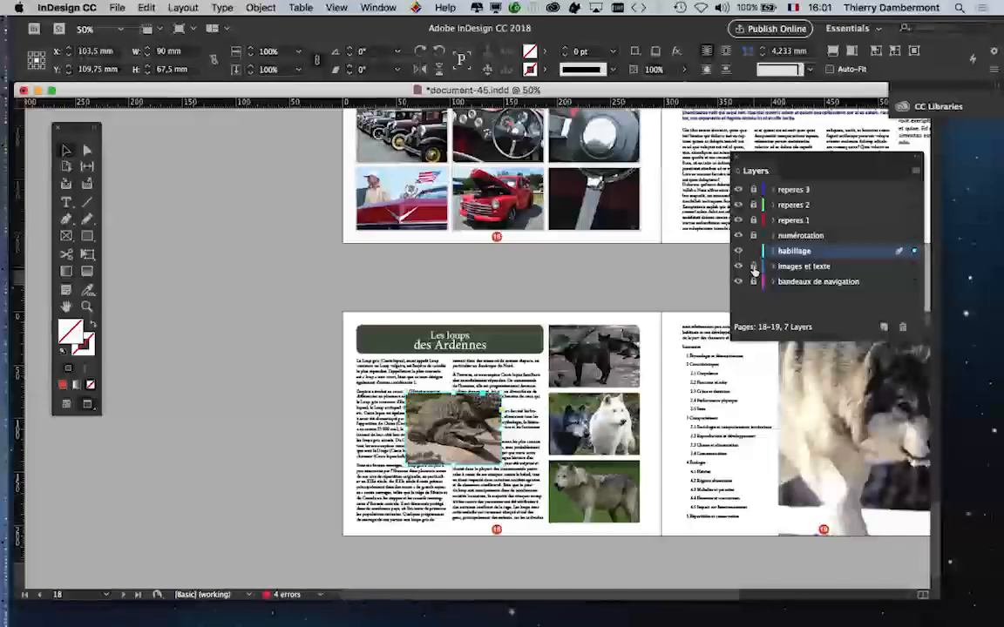
Reshape the crocodile image's frame into a portrait format about 49 mm wide and 99.5 mm high
scroll(442, 459, up, 3)
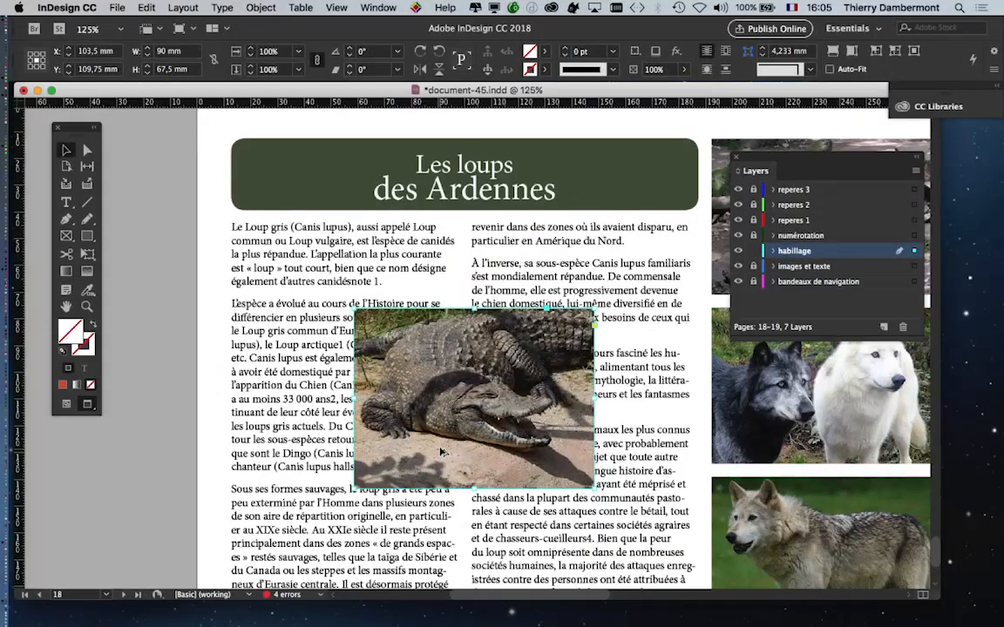
drag(318, 341, 283, 225)
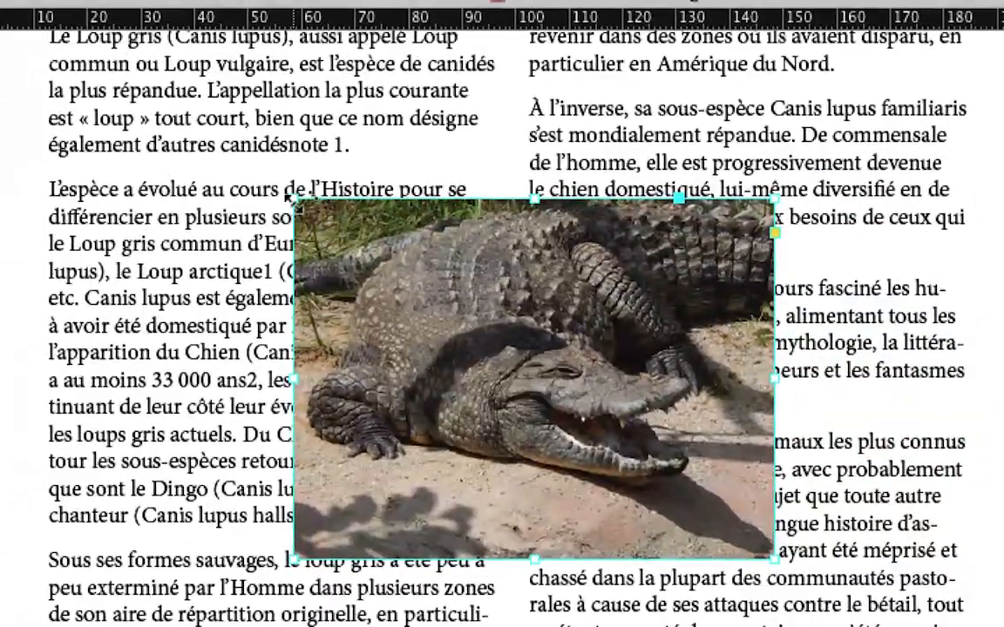
drag(246, 175, 304, 126)
drag(315, 186, 315, 185)
drag(737, 591, 615, 626)
drag(409, 352, 388, 386)
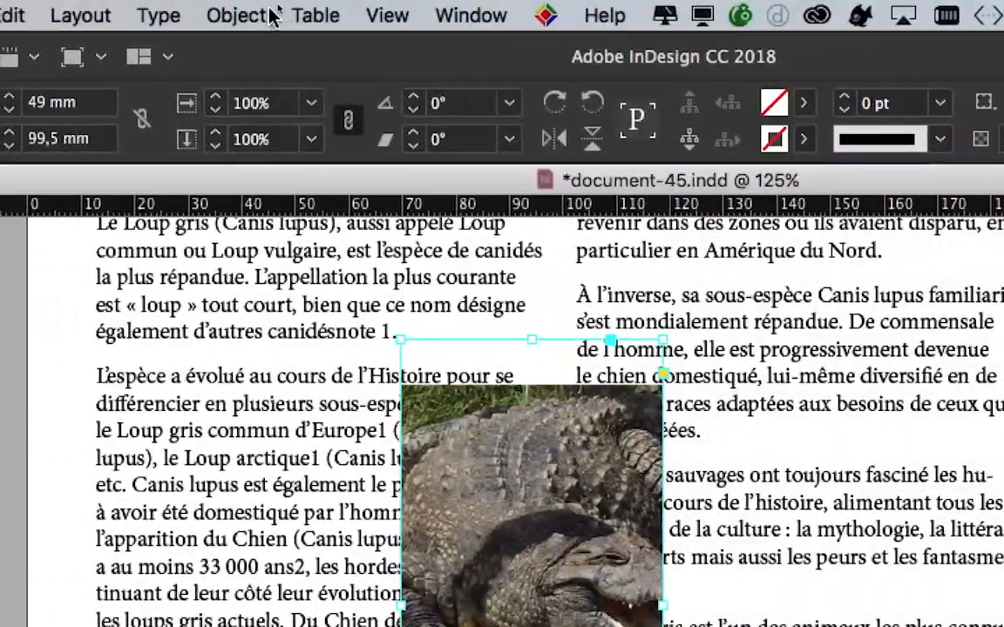
Fill the frame proportionally with the crocodile image and shift the picture inside it to show the head and open jaws
click(266, 16)
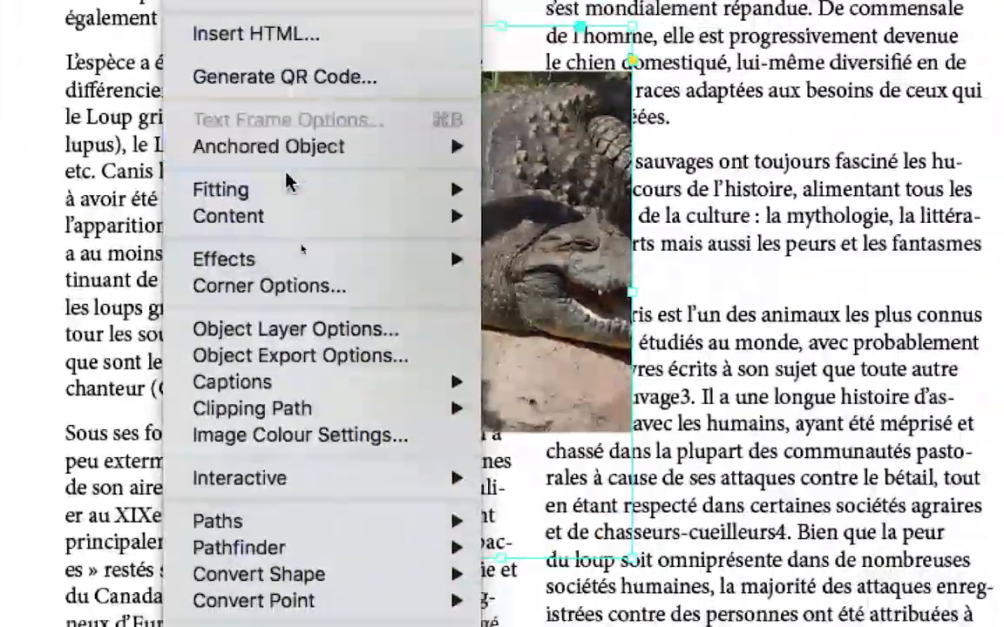
mouse_move(262, 501)
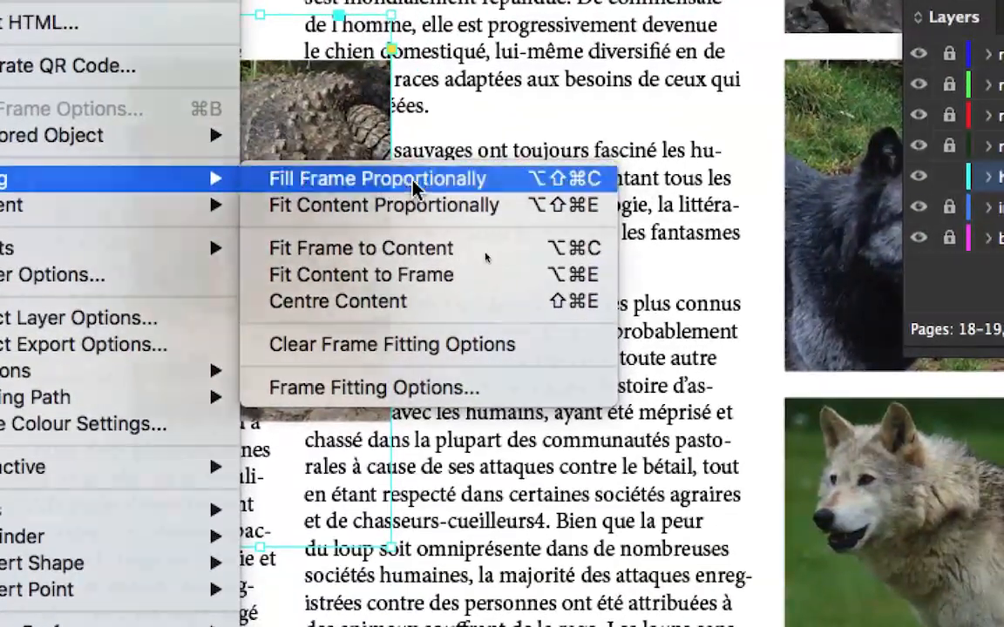
click(390, 185)
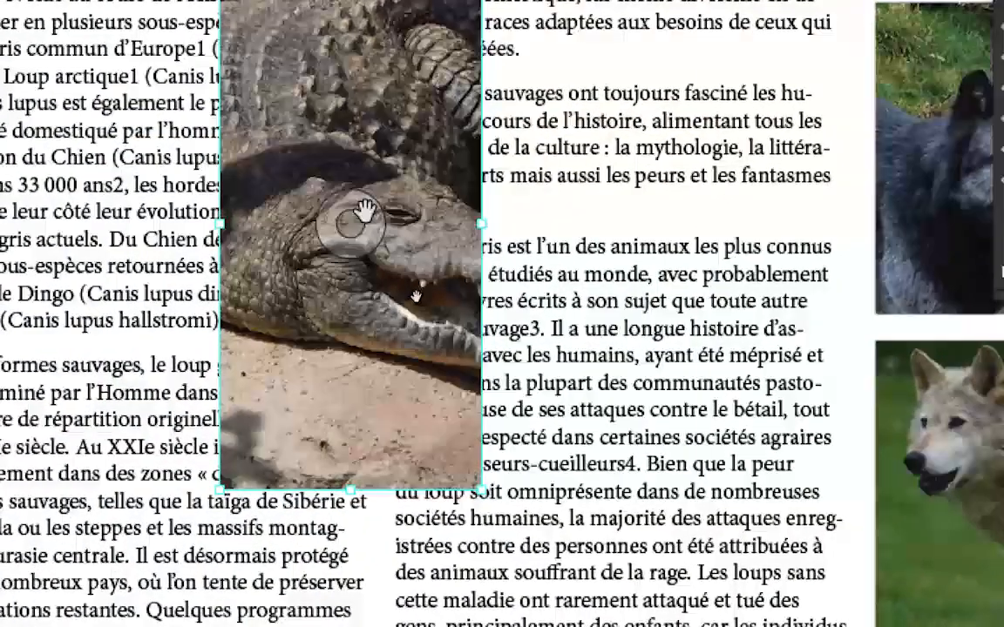
drag(364, 209, 322, 210)
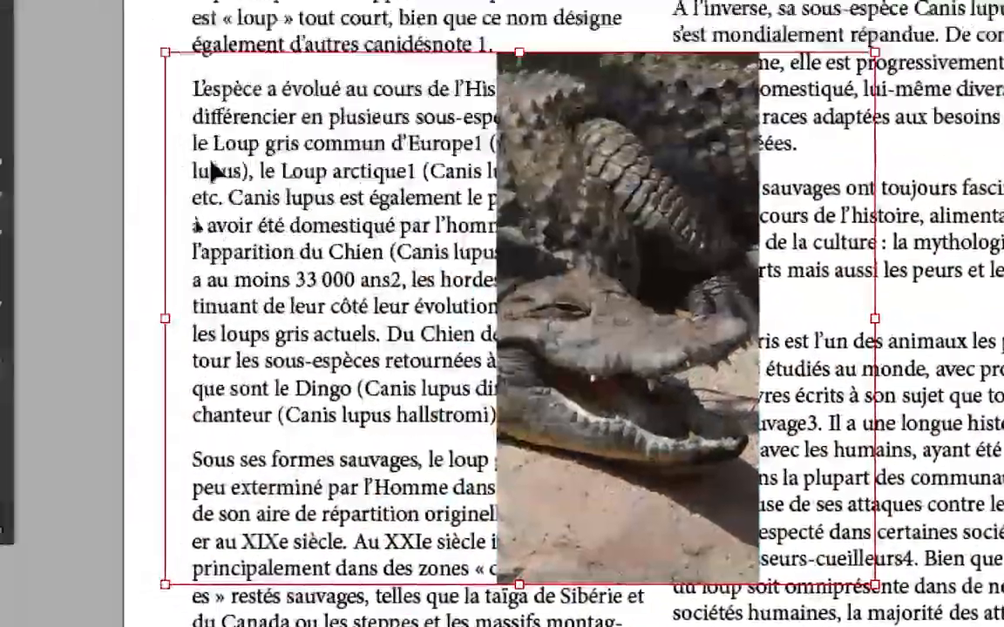
click(178, 154)
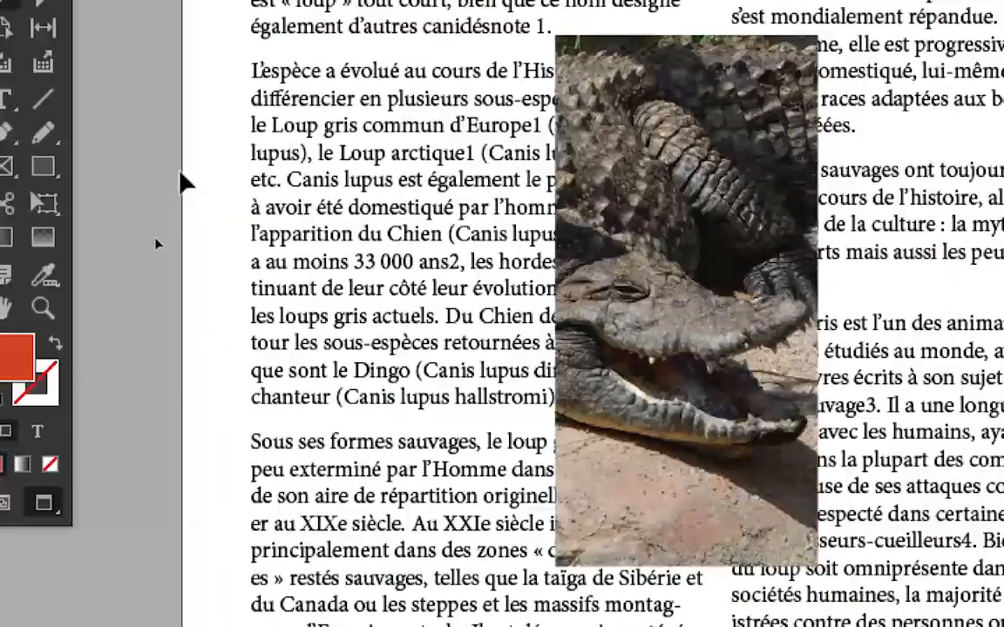
Widen the crocodile frame to about 52 mm and position it across the gap between page 18's two text columns
scroll(179, 171, down, 2)
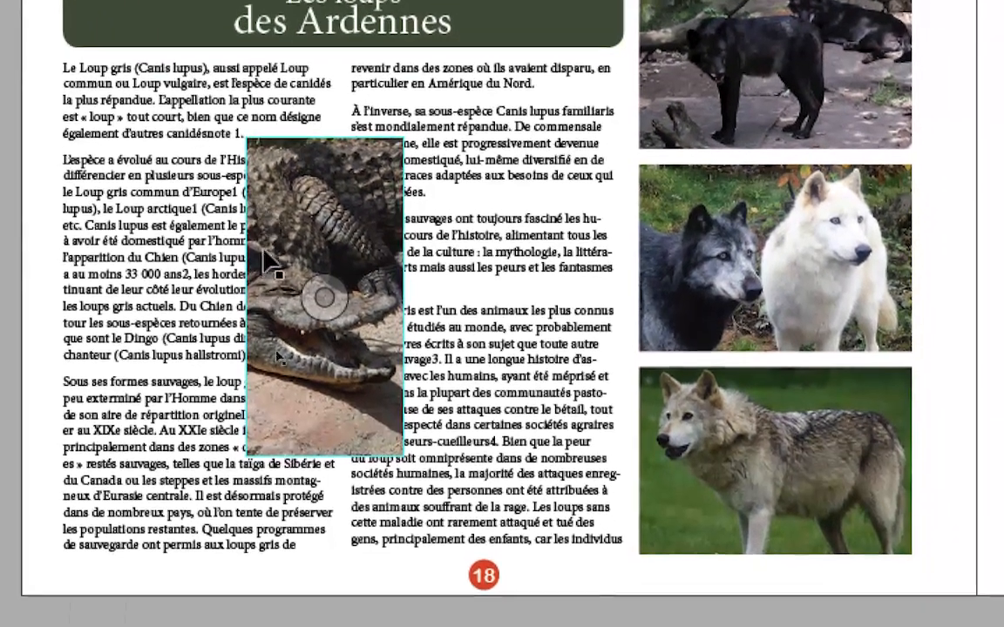
click(271, 294)
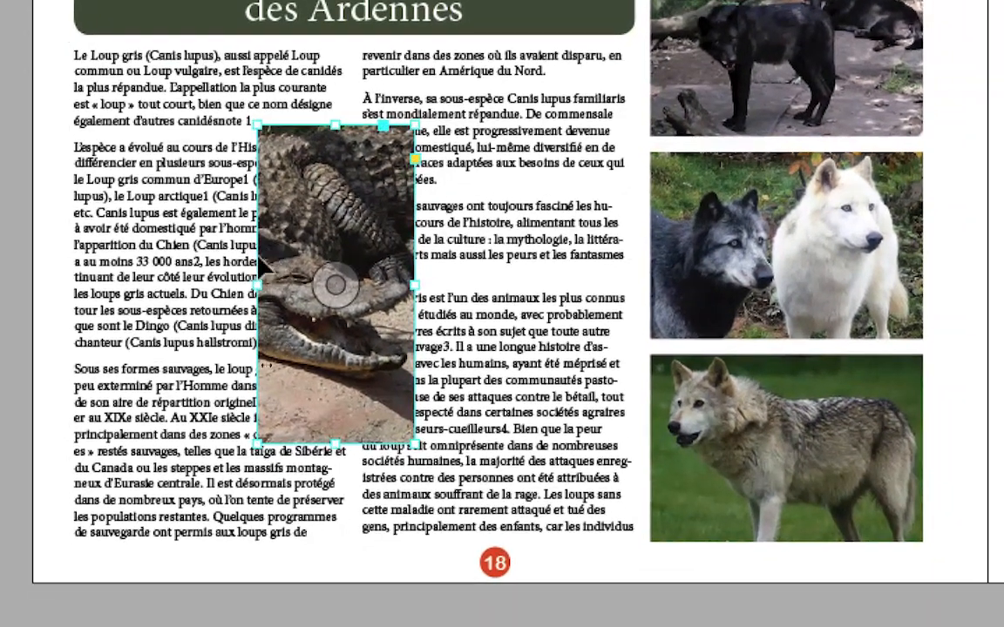
drag(254, 335, 263, 338)
drag(261, 268, 311, 292)
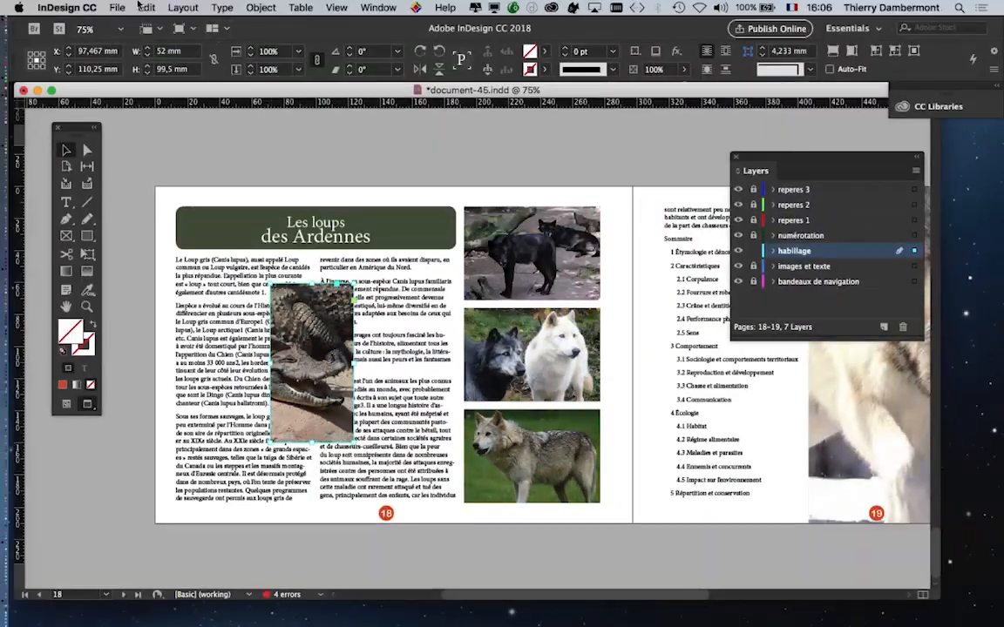
Save the document as document-46.indd in document-40_Folder
click(117, 8)
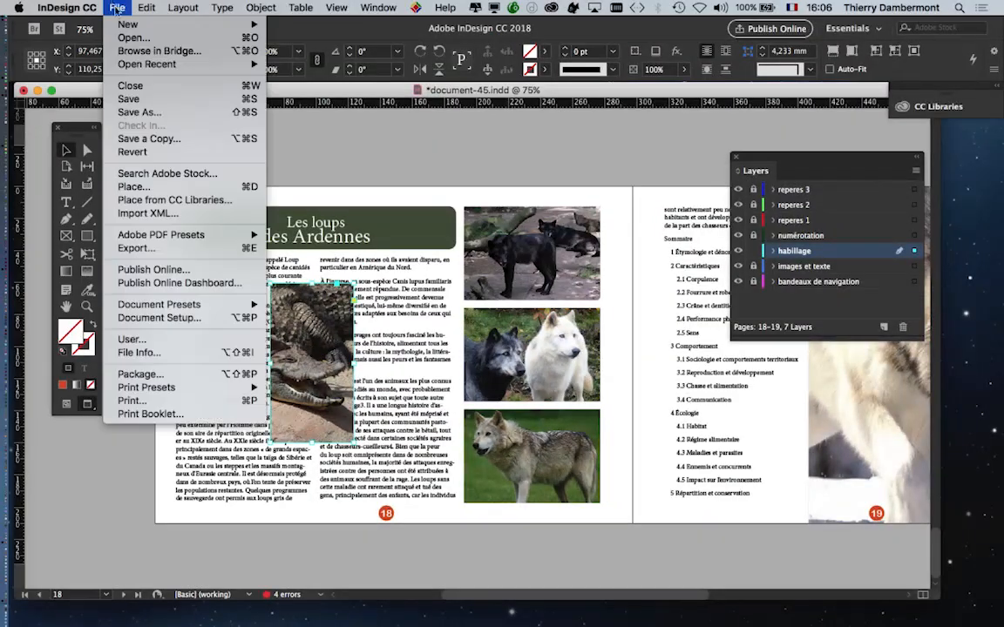
click(178, 112)
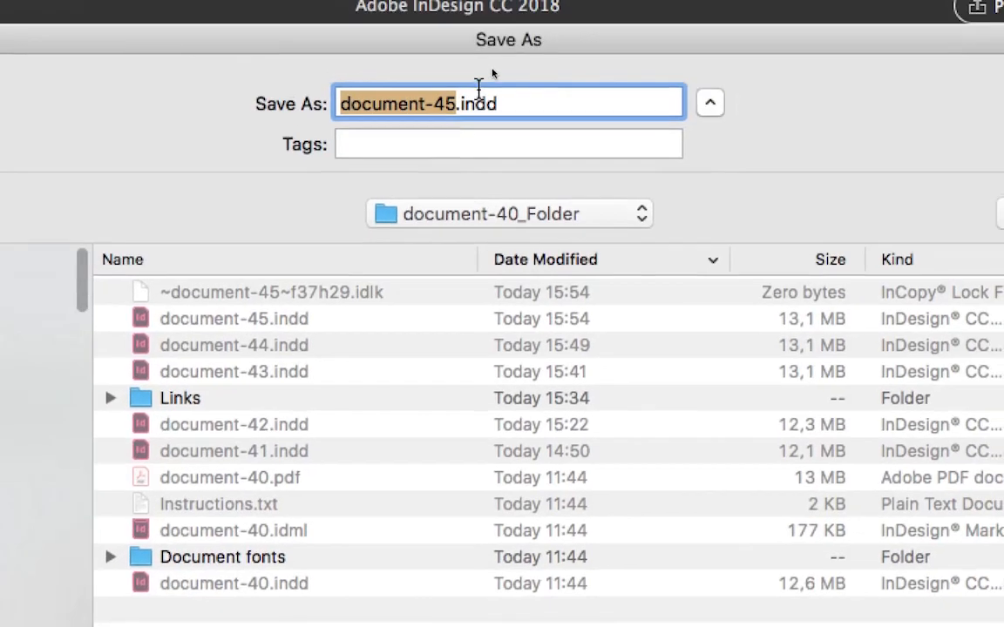
drag(458, 104, 448, 105)
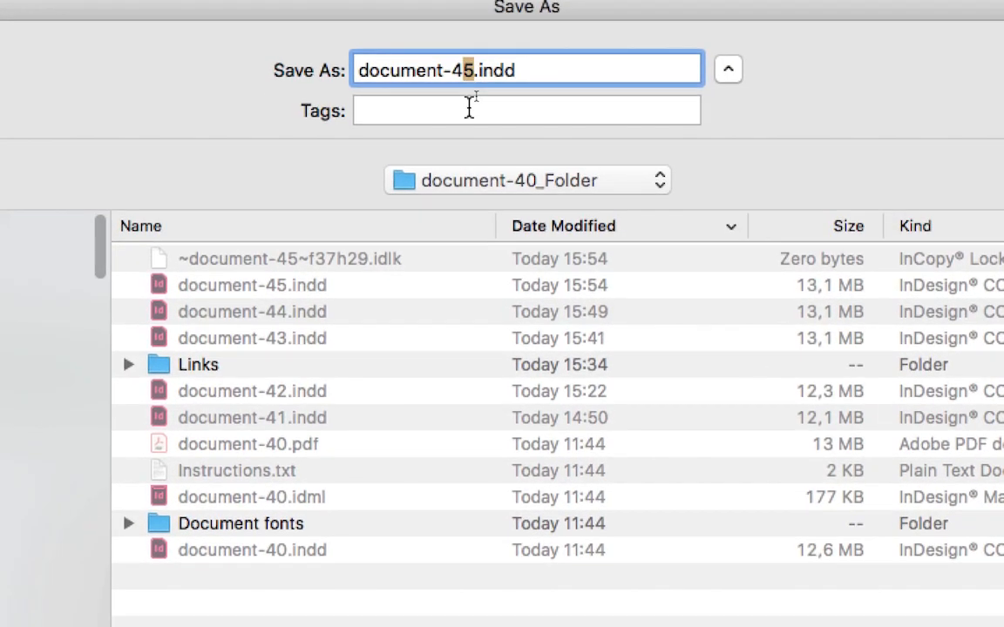
text(6)
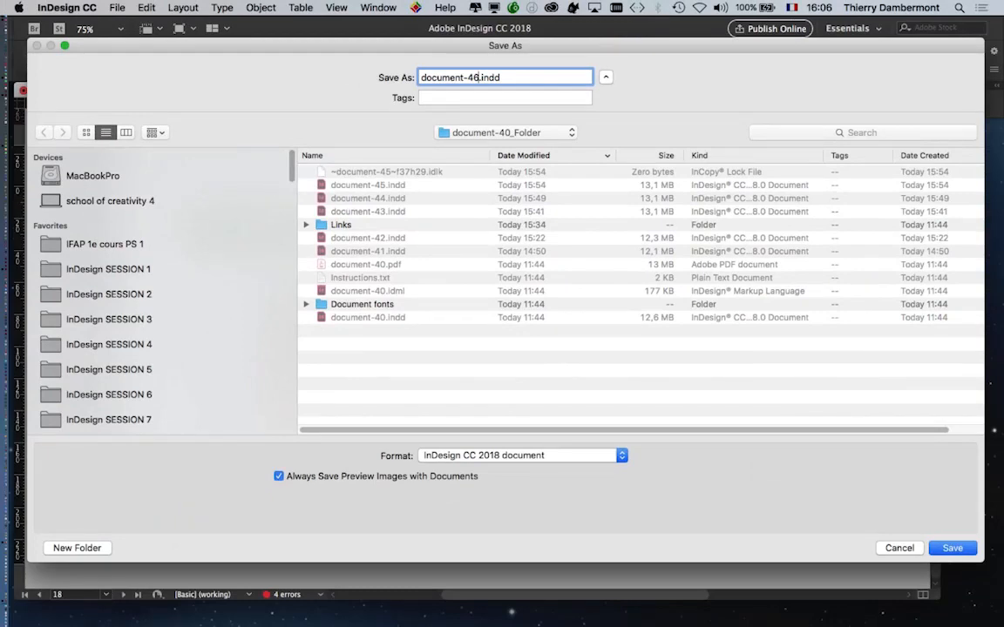
key(Return)
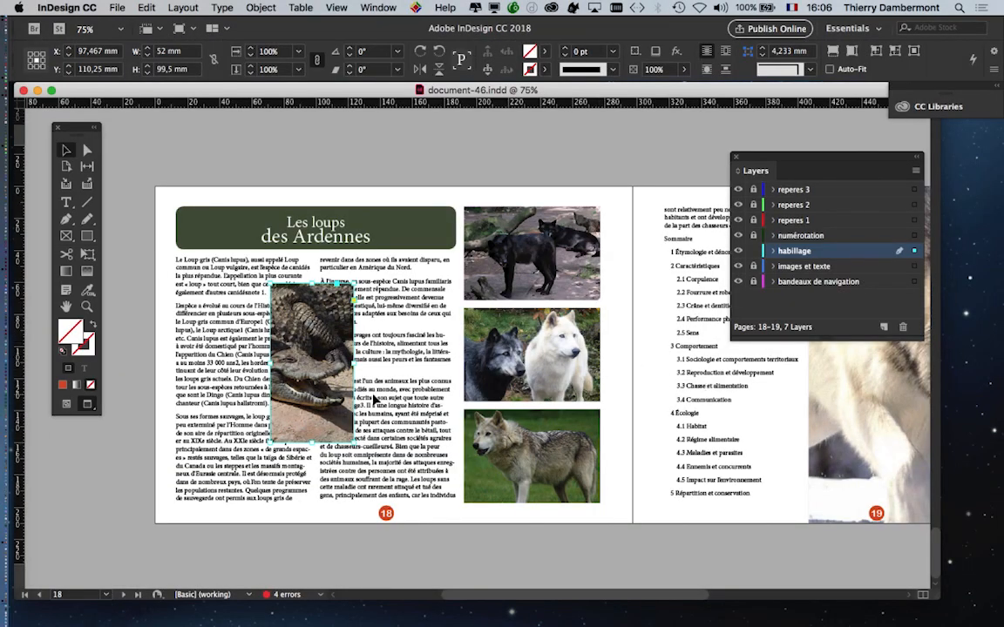
Inspect the crocodile image over the text on page 18 and select the picture inside its frame
scroll(297, 366, up, 2)
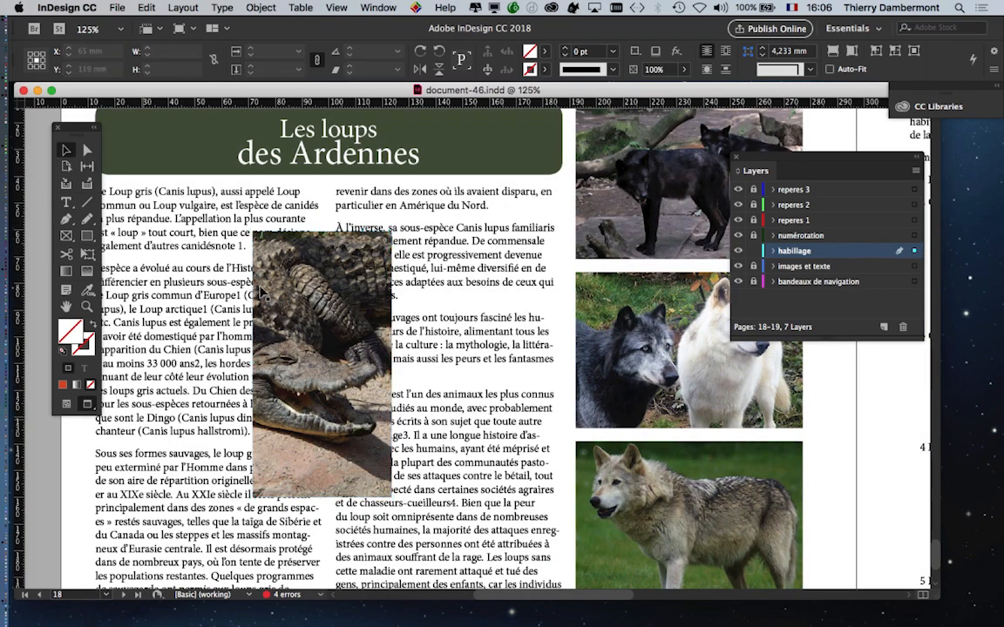
scroll(305, 296, up, 3)
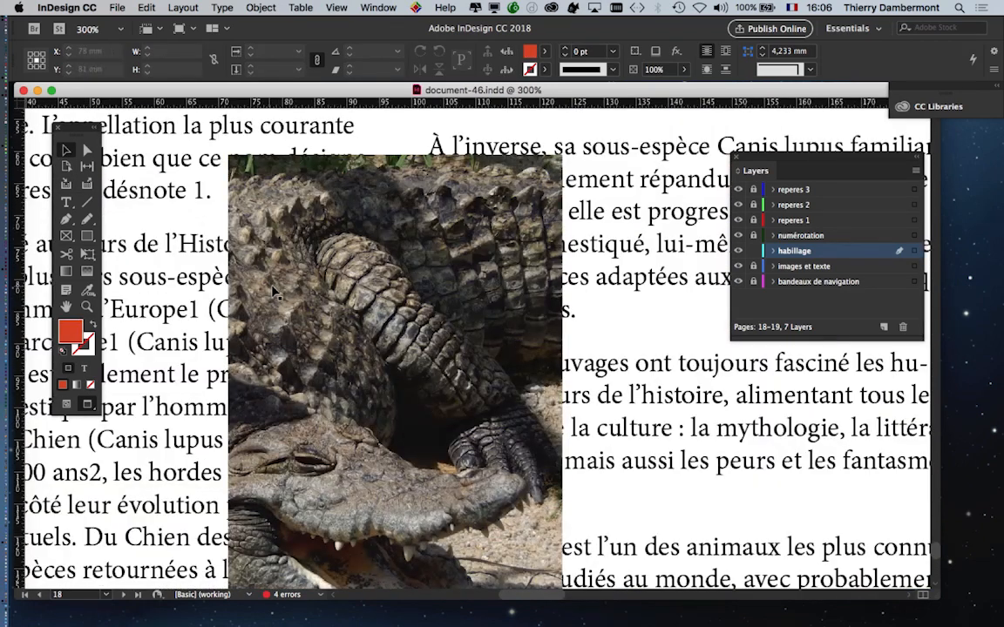
scroll(261, 261, down, 3)
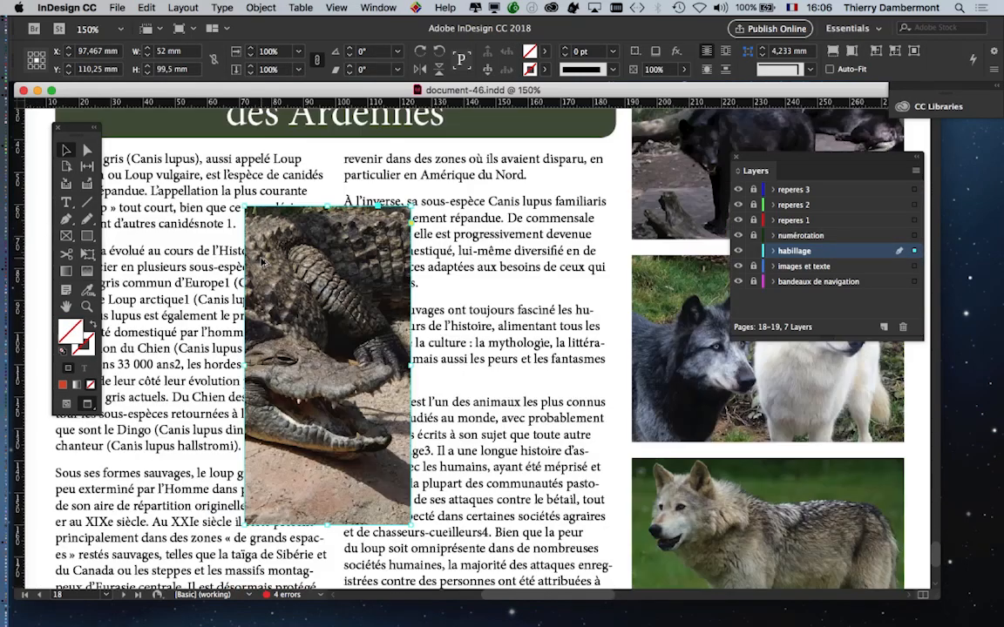
drag(329, 267, 543, 225)
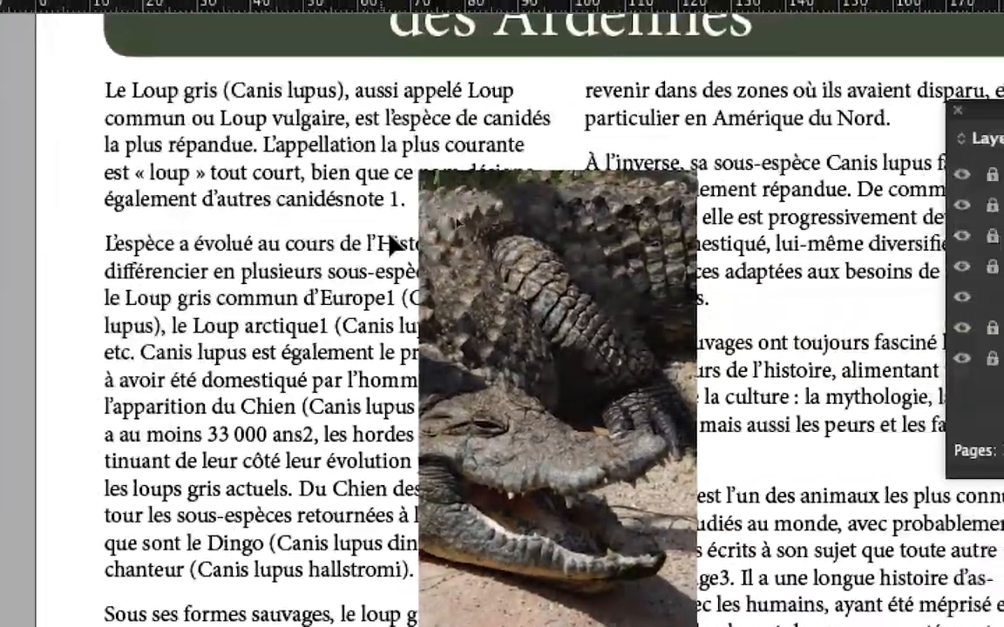
click(620, 183)
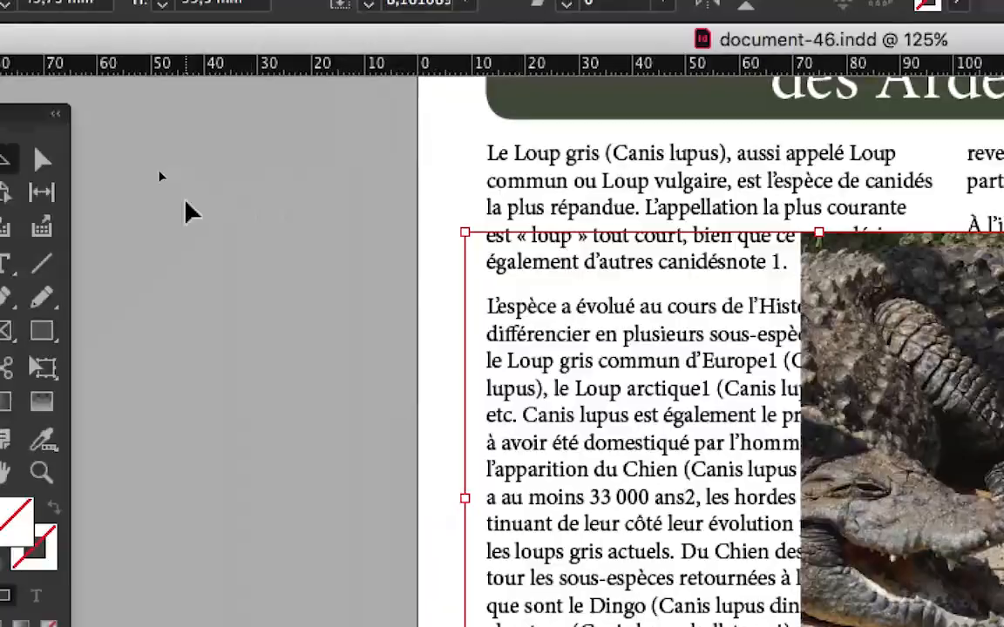
Wrap the text of page 18 around the bounding box of the crocodile frame using Text Wrap
click(185, 202)
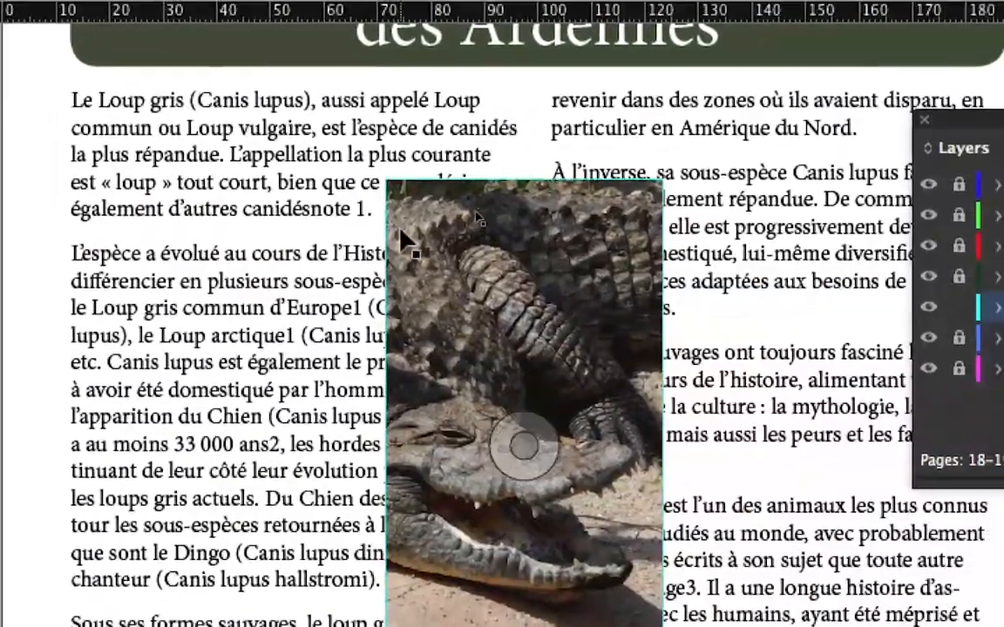
click(519, 220)
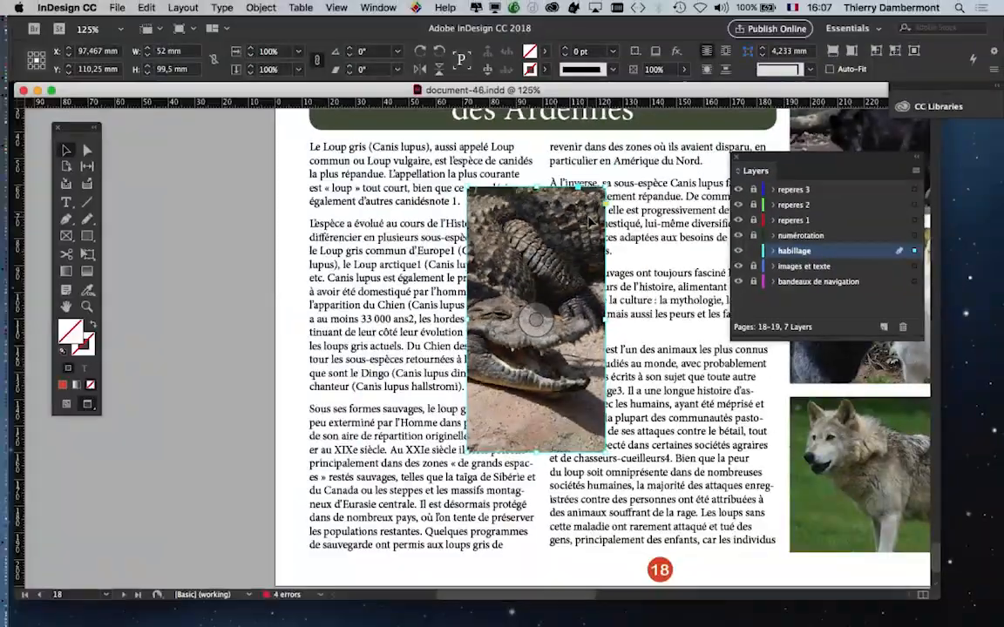
scroll(514, 203, right, 5)
scroll(514, 202, down, 1)
click(374, 7)
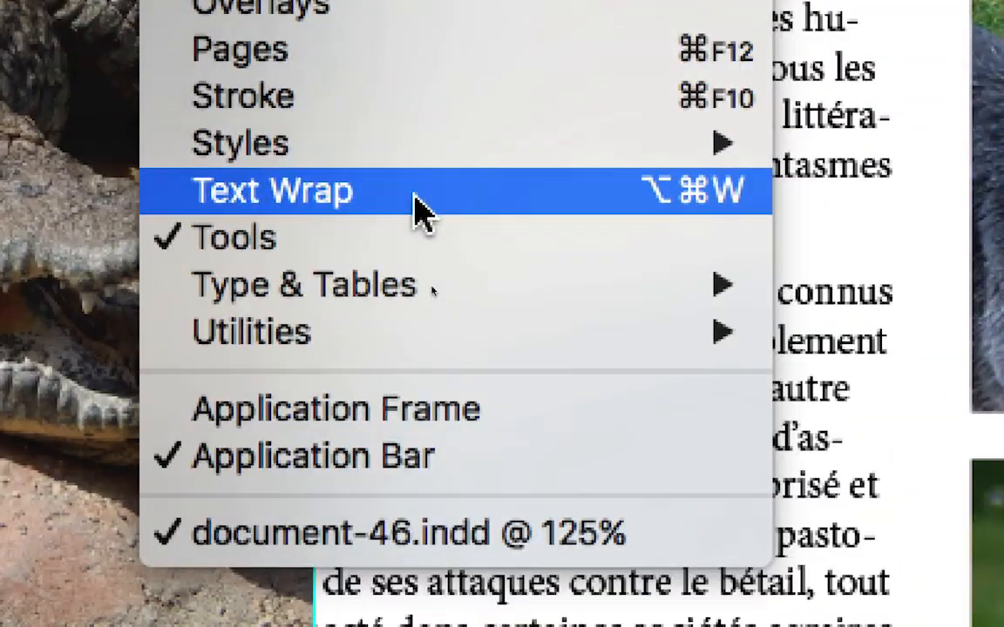
click(418, 209)
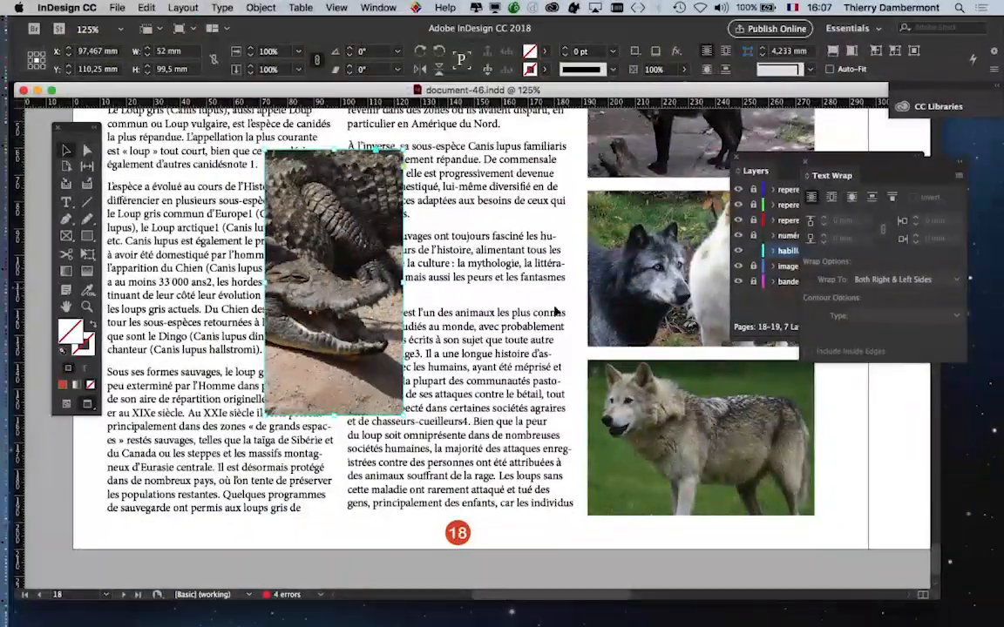
drag(845, 164, 501, 153)
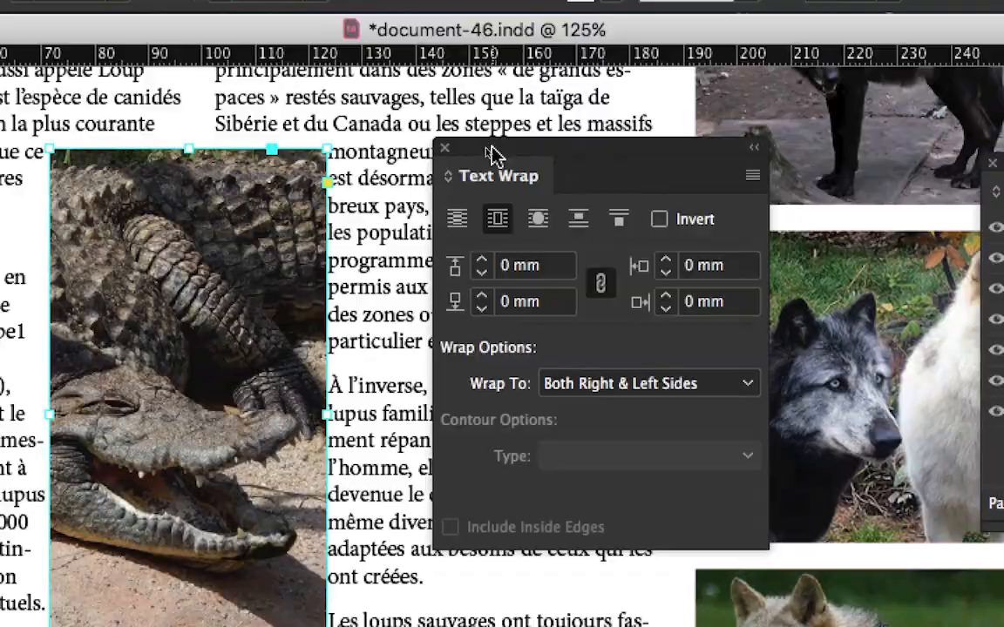
Set the text wrap offset to 4 mm on all four sides of the crocodile frame and close the wrap settings
drag(494, 96, 562, 96)
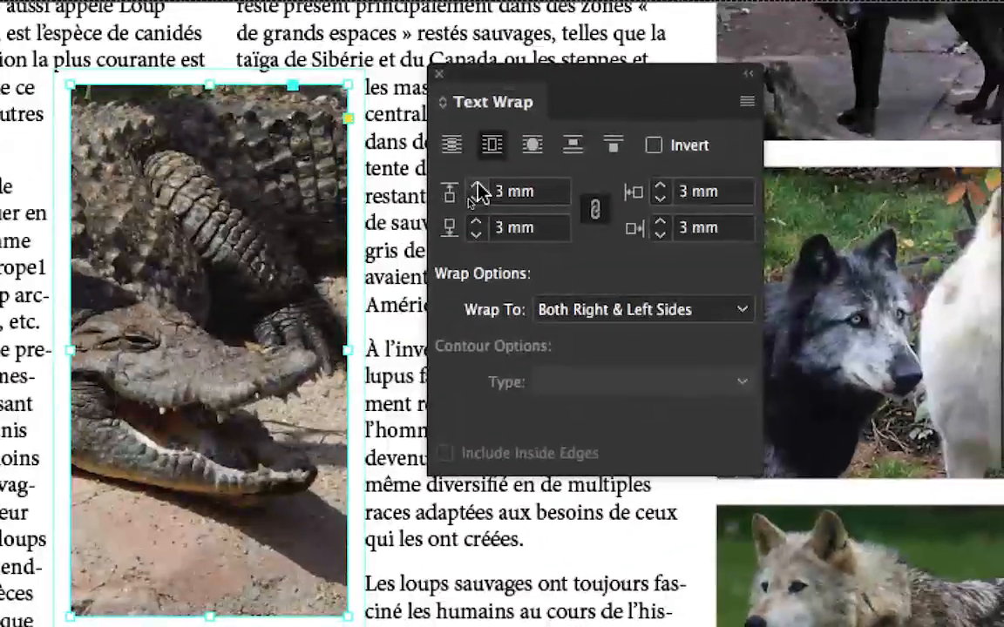
click(477, 190)
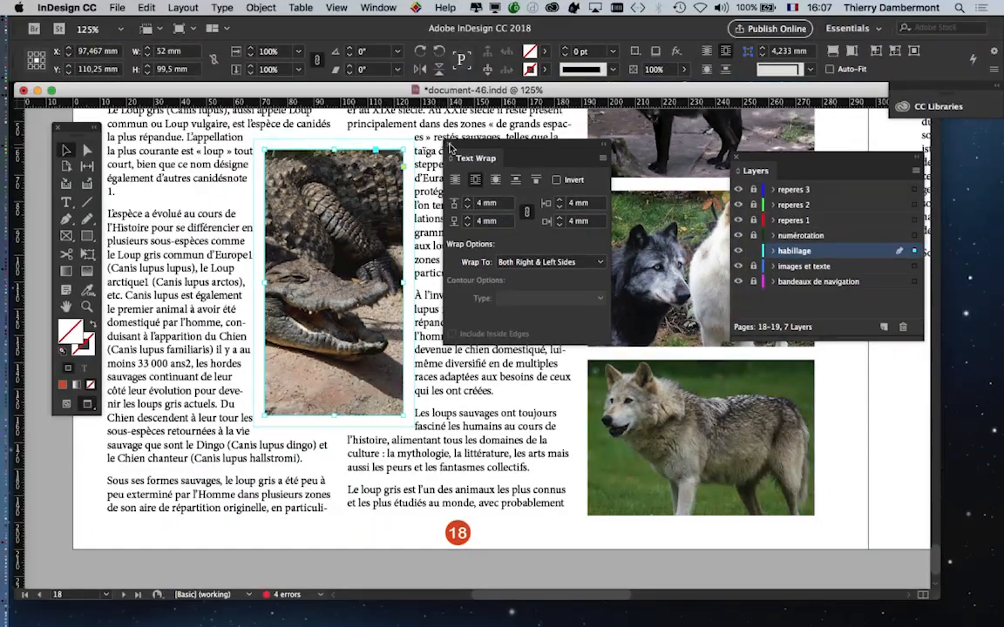
click(448, 144)
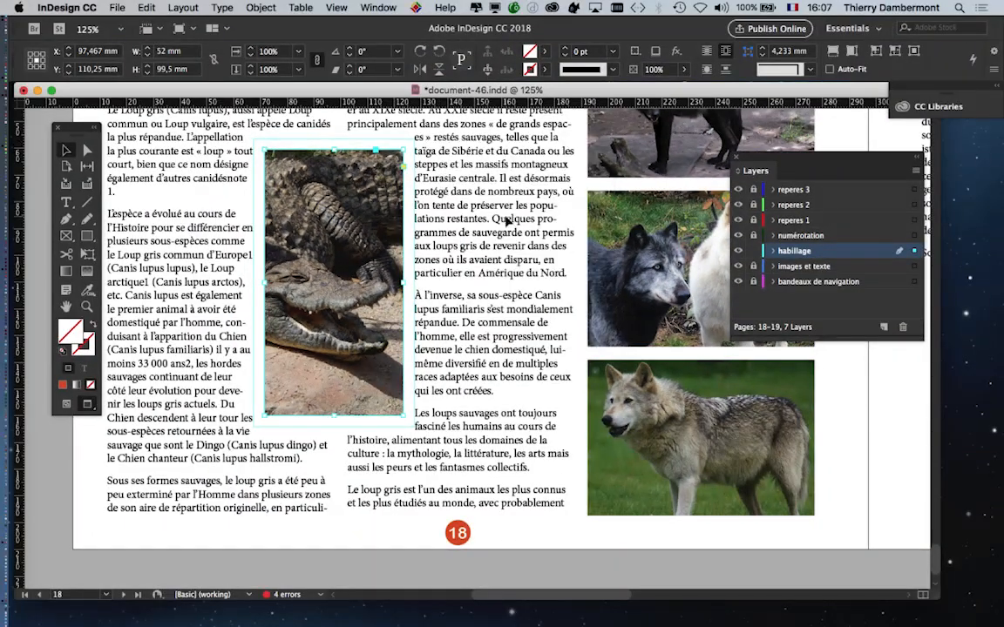
Shift the crocodile frame slightly between the two text columns to X 99.967 mm, Y 109.75 mm
scroll(519, 271, down, 2)
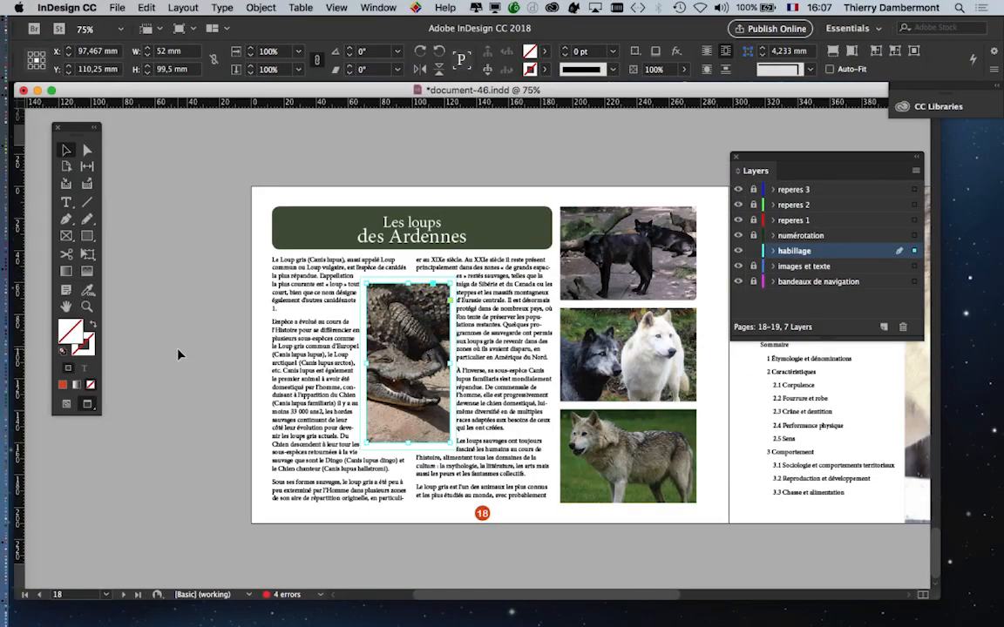
scroll(387, 337, right, 5)
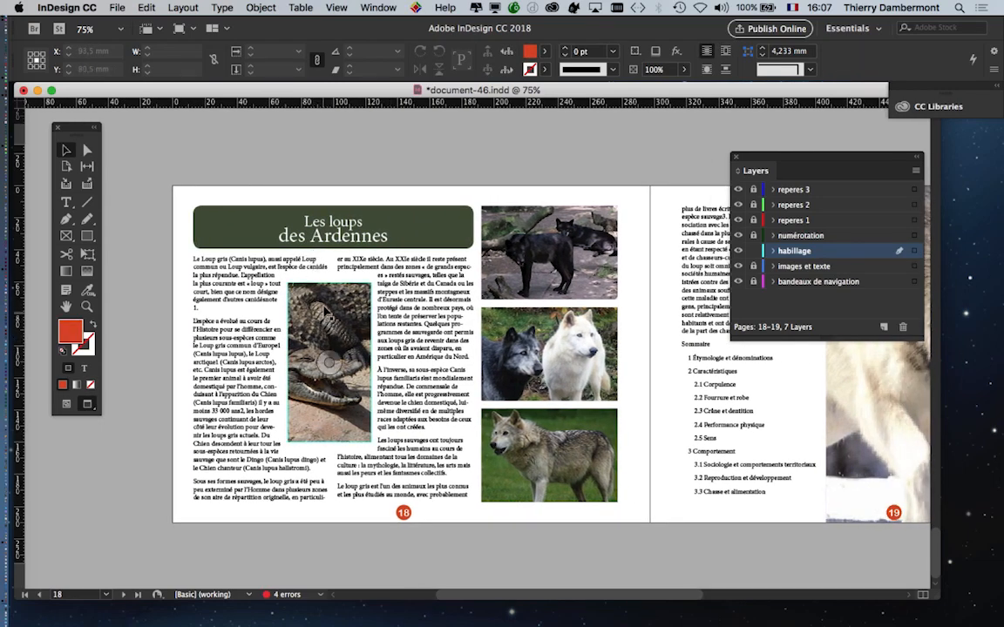
scroll(315, 307, up, 1)
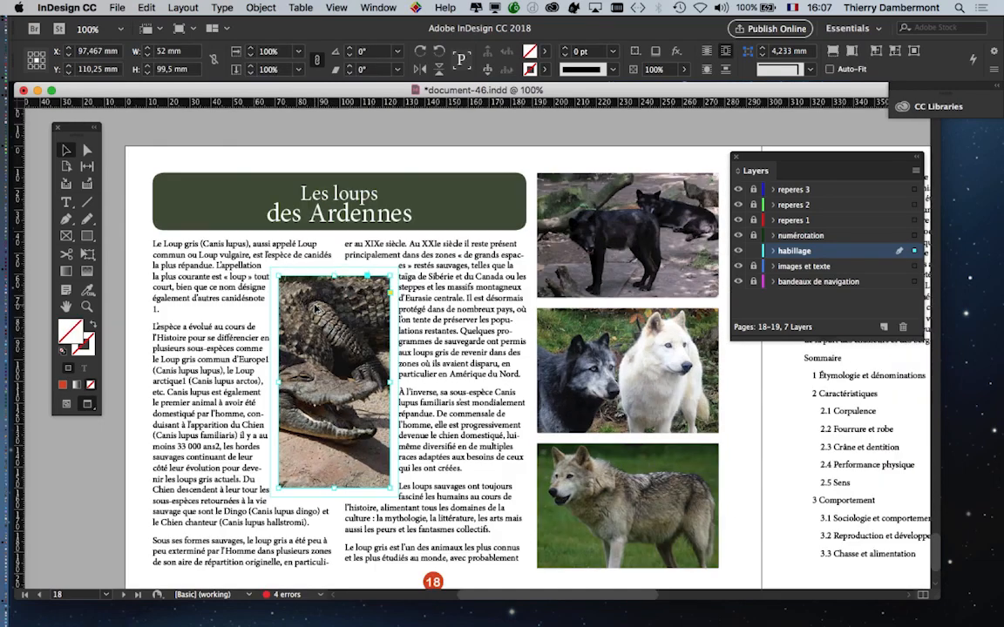
mouse_move(325, 311)
mouse_down()
mouse_move(352, 312)
mouse_move(316, 311)
mouse_up()
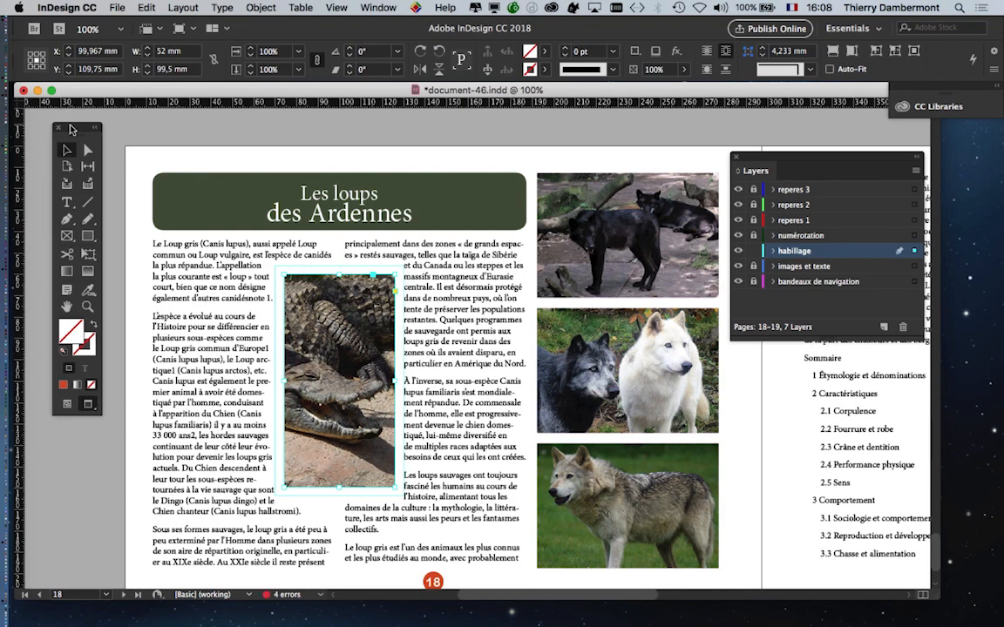
Scale the crocodile frame and its picture together from the center with Free Transform to about 36 by 69 mm
drag(70, 129, 178, 142)
scroll(342, 372, up, 1)
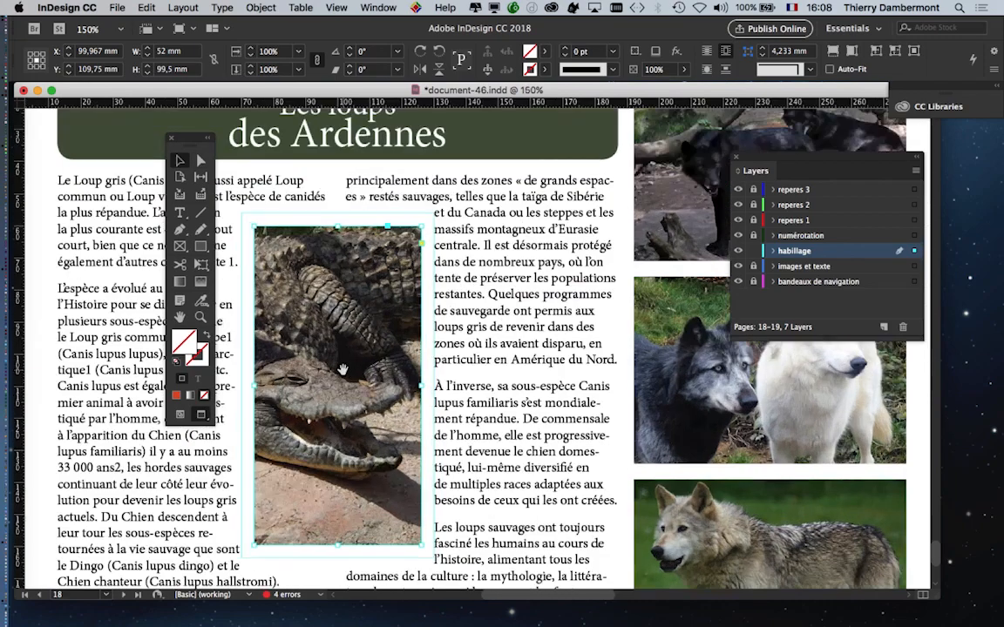
scroll(386, 343, down, 3)
scroll(386, 343, left, 2)
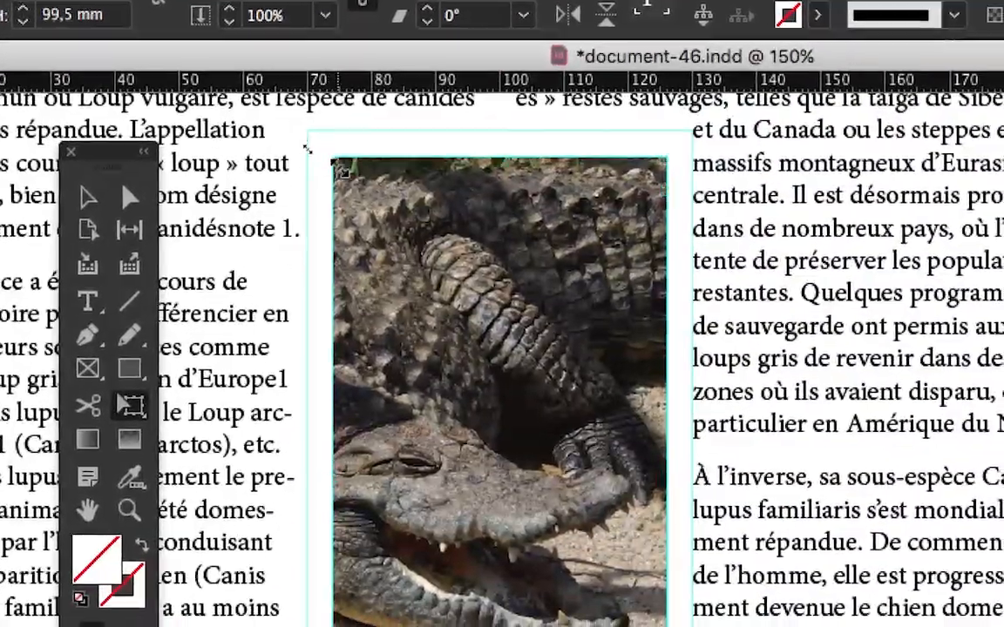
drag(336, 164, 377, 224)
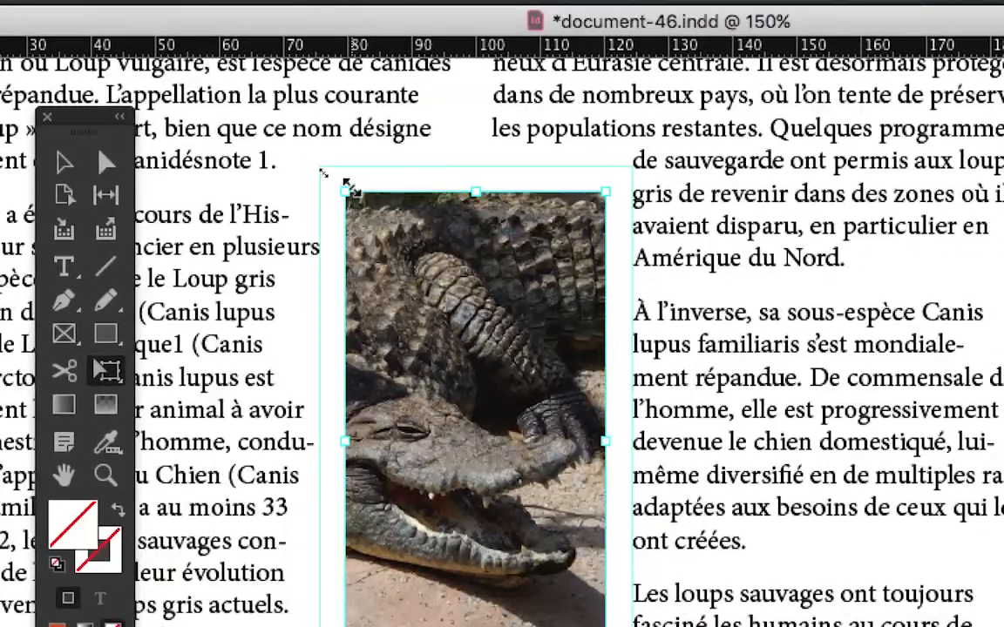
drag(351, 187, 305, 145)
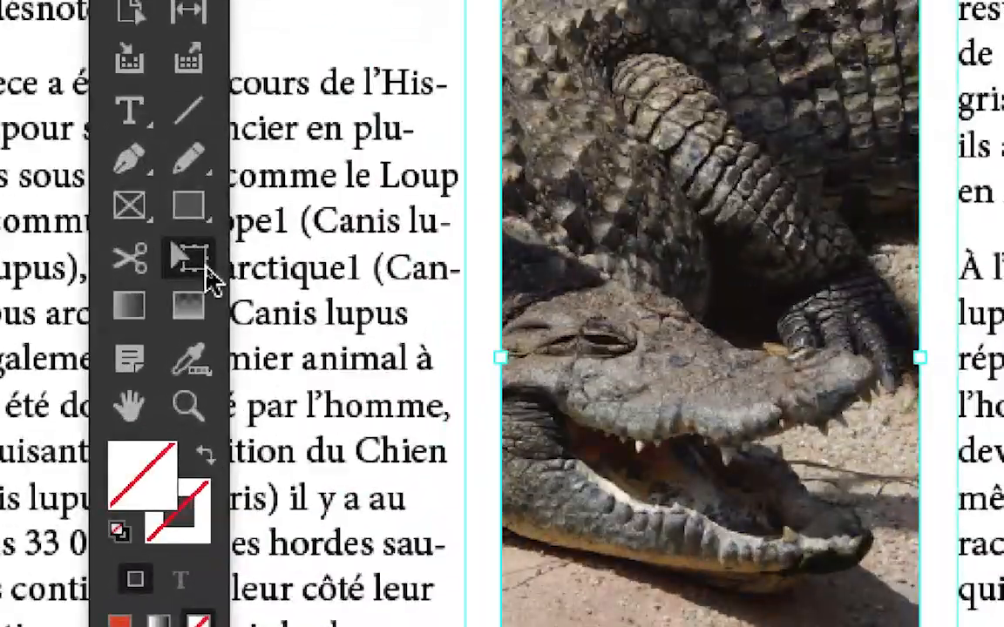
click(207, 269)
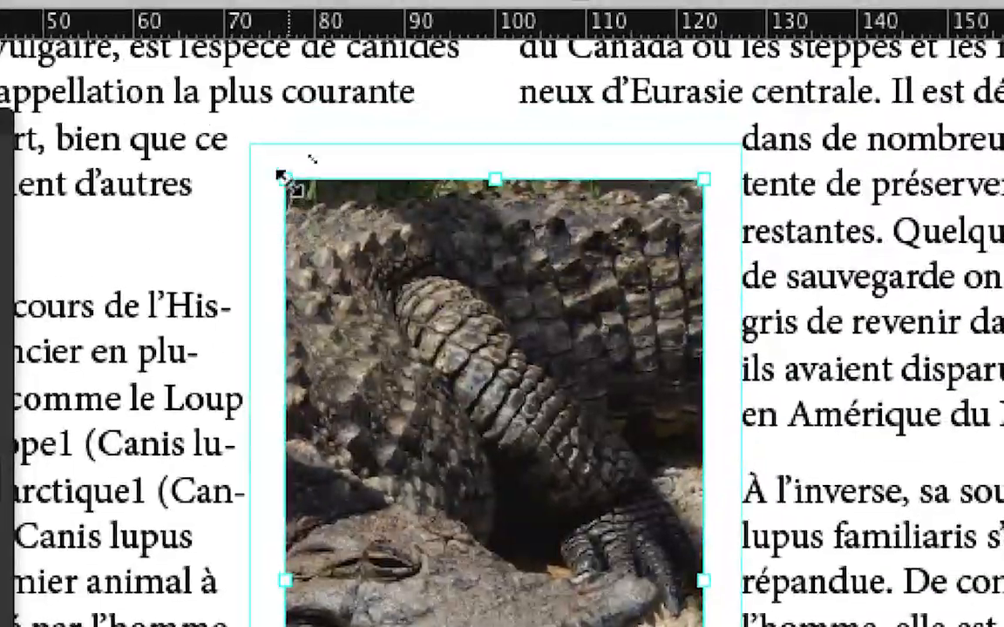
drag(285, 175, 355, 249)
drag(306, 203, 303, 195)
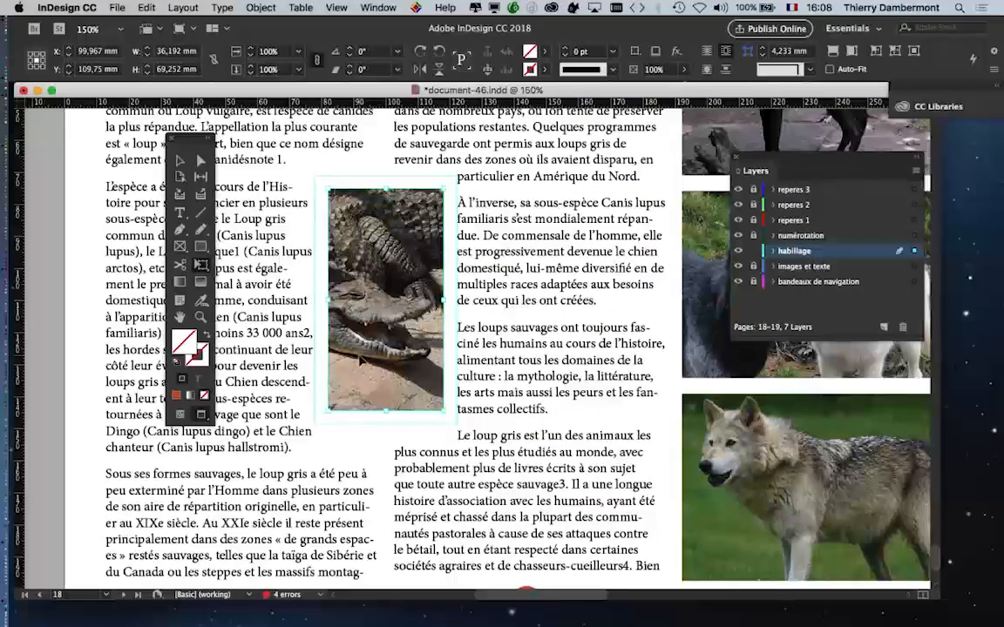
Move the crocodile image straight up between the columns to Y 78.75 mm, near the start of the text
scroll(362, 360, down, 2)
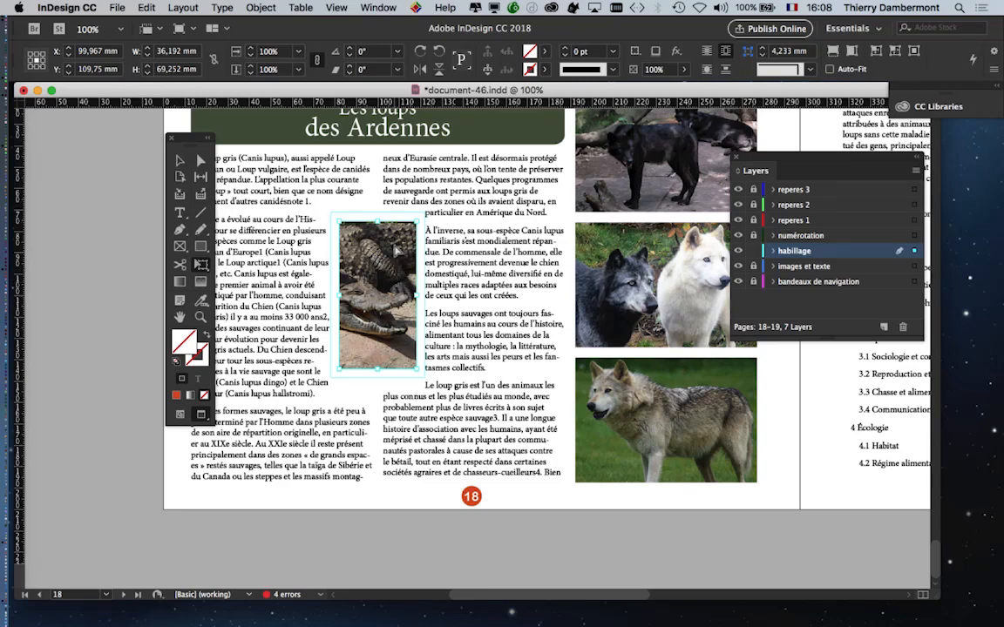
drag(403, 211, 403, 211)
scroll(489, 273, up, 1)
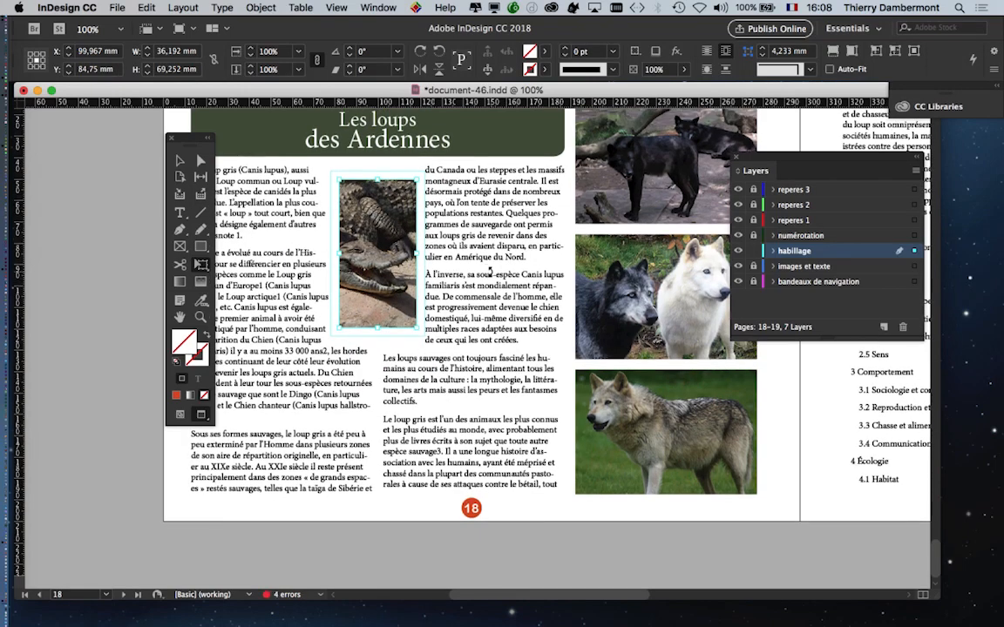
drag(200, 139, 139, 141)
scroll(449, 263, up, 5)
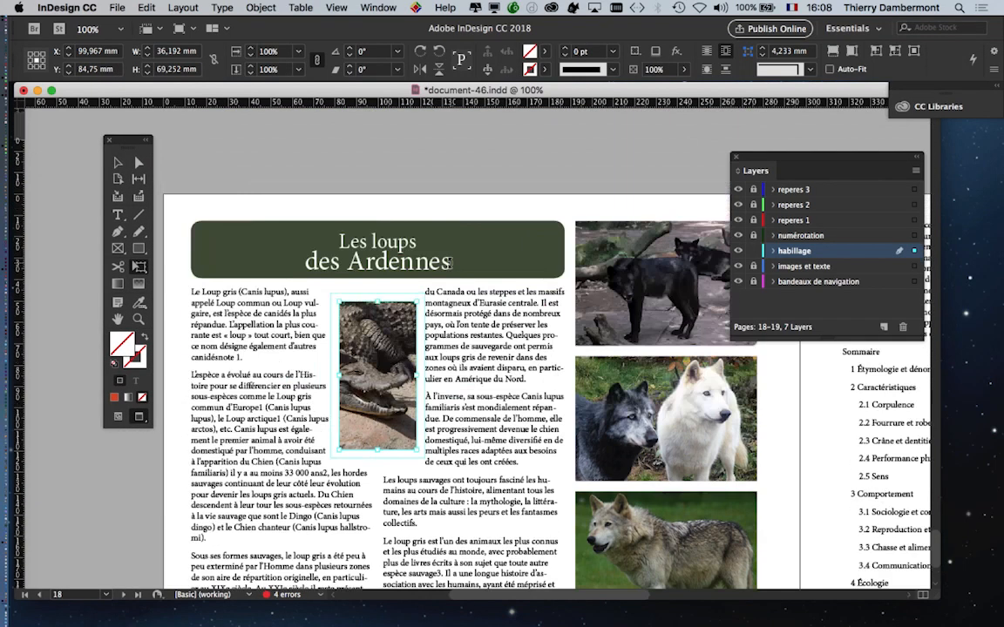
scroll(455, 290, down, 2)
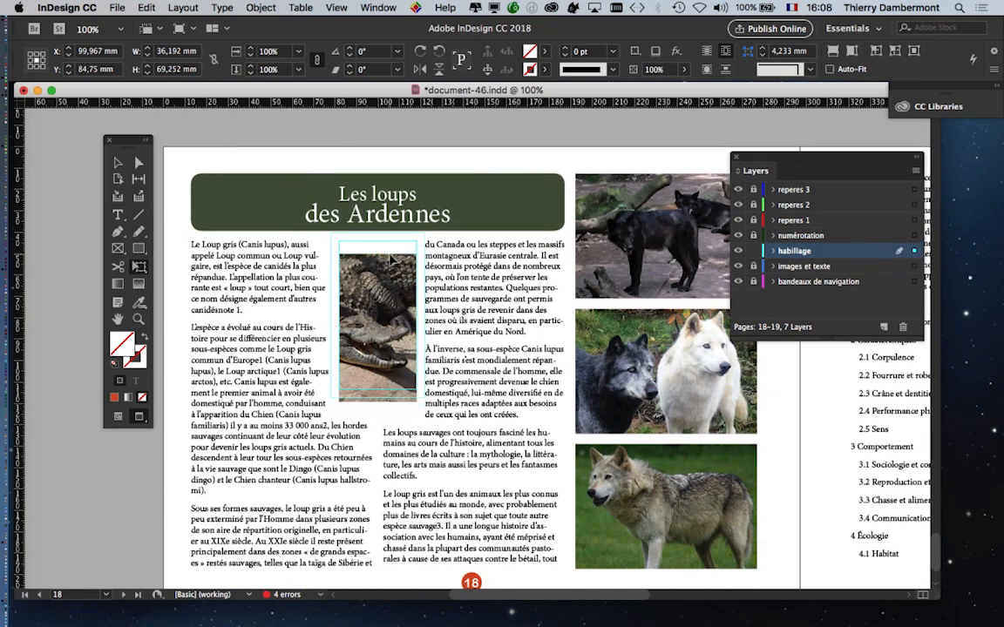
drag(390, 267, 390, 254)
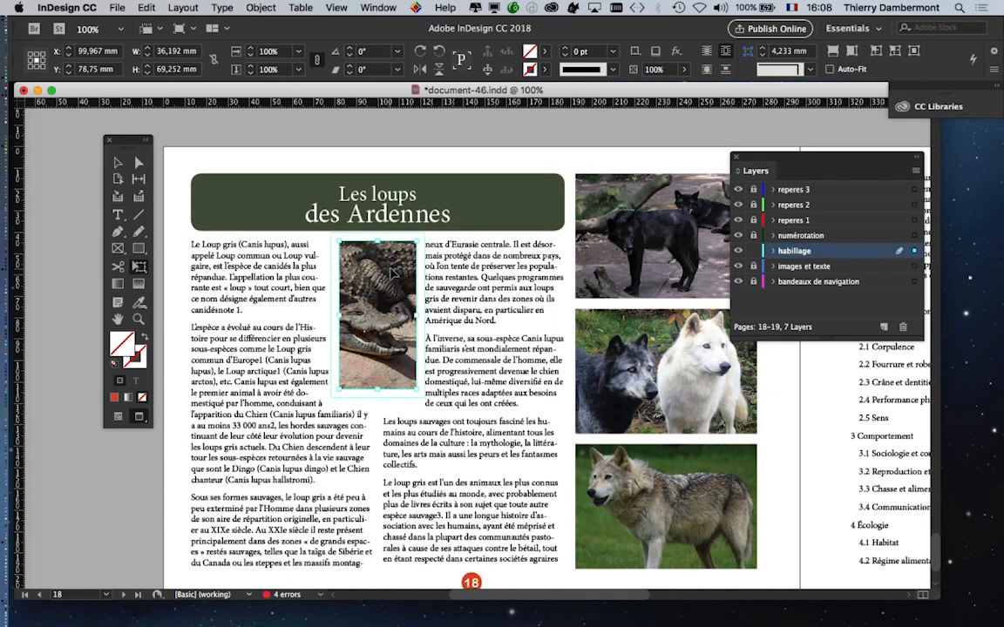
Move the crocodile image down between the columns into the lower half of the text and check the page layout
drag(397, 333, 397, 409)
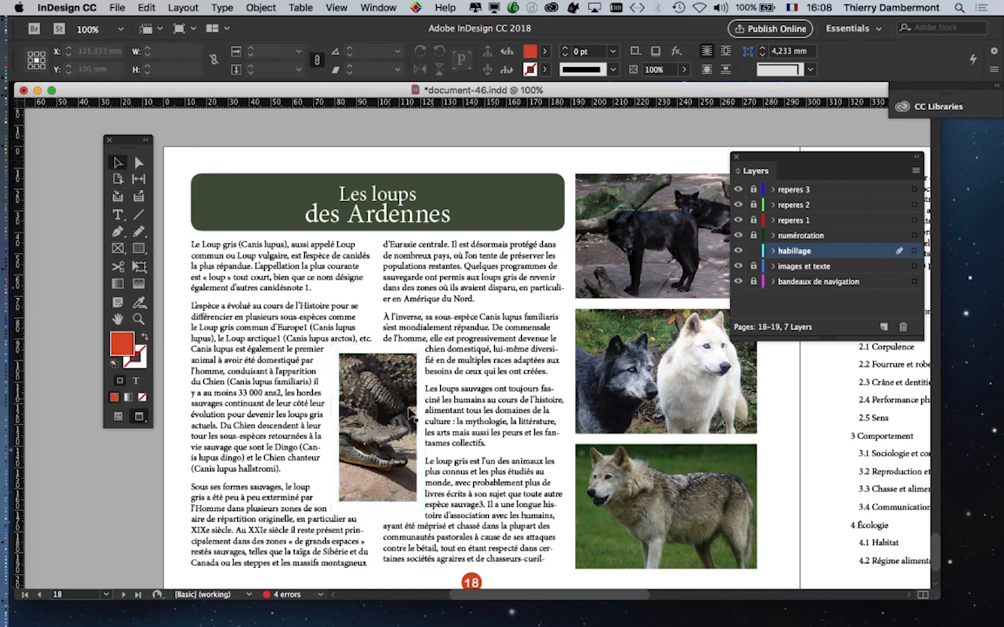
drag(471, 316, 466, 239)
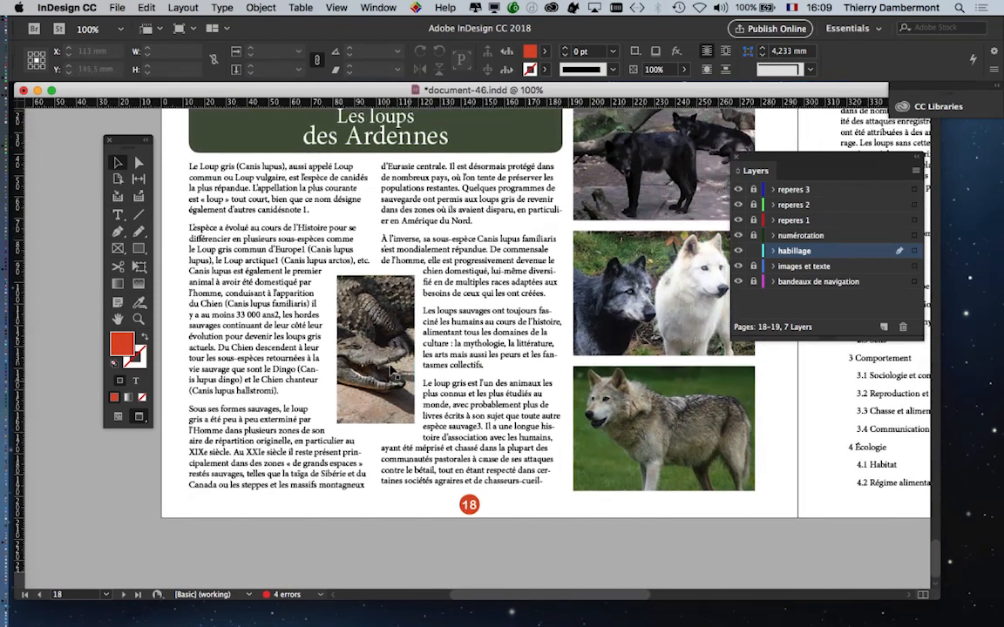
drag(398, 332, 399, 332)
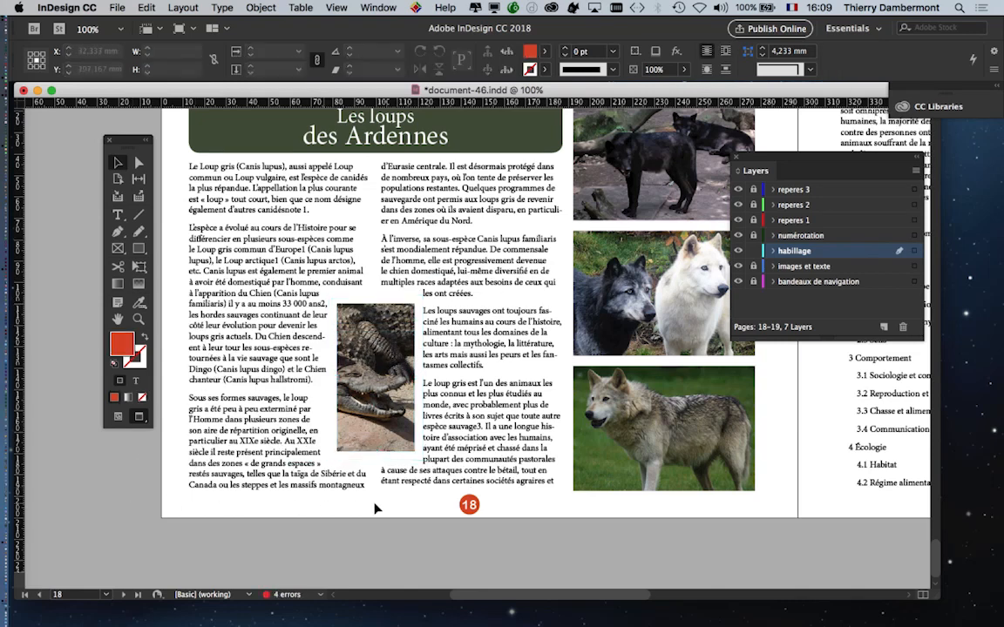
key(super+minus)
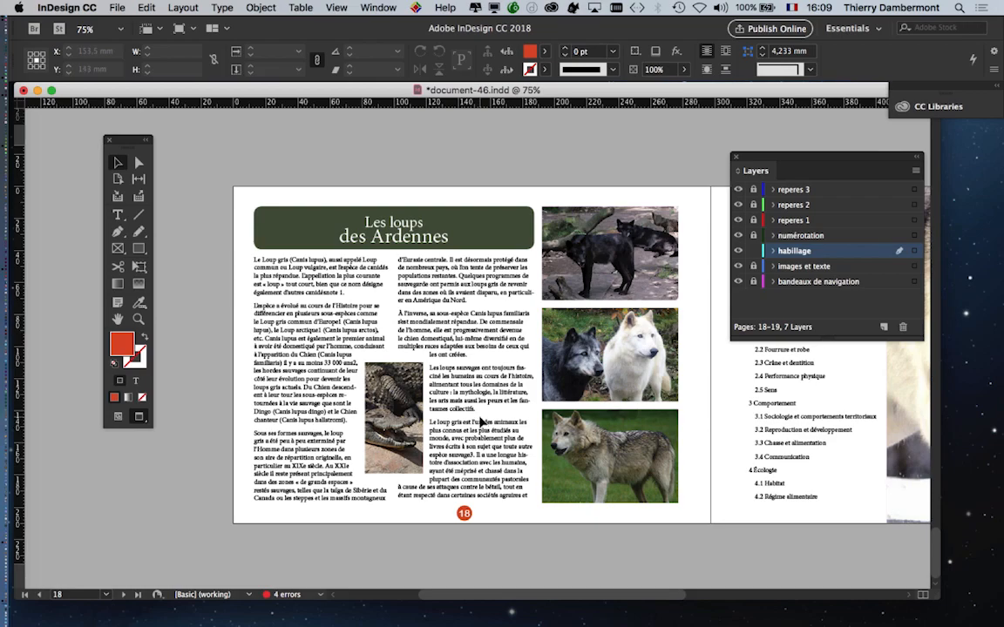
scroll(331, 319, up, 2)
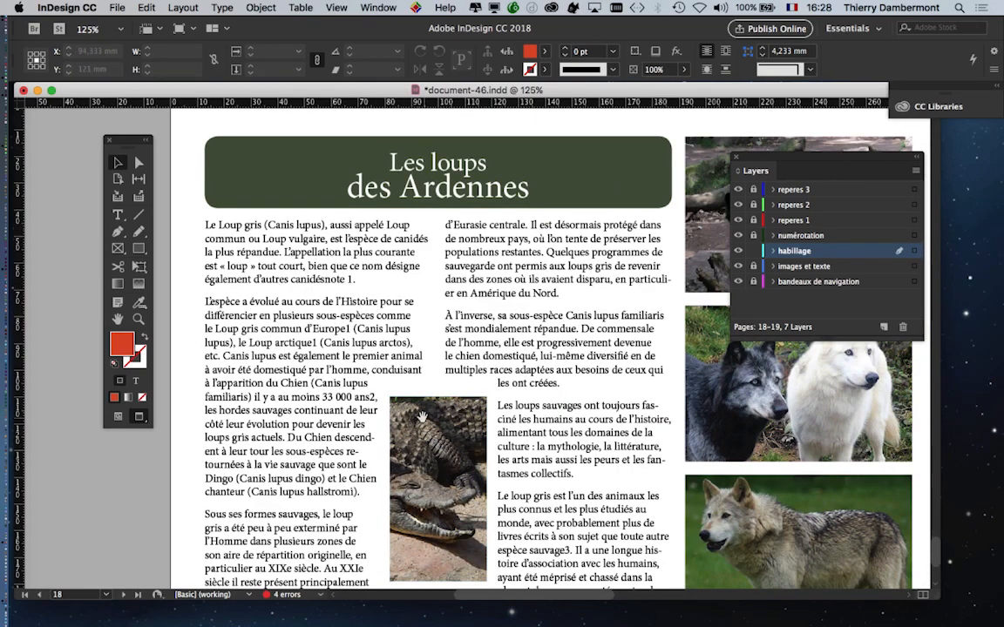
Deselect the crocodile image and switch the page to Normal screen mode to show guides and hidden characters
scroll(422, 417, down, 3)
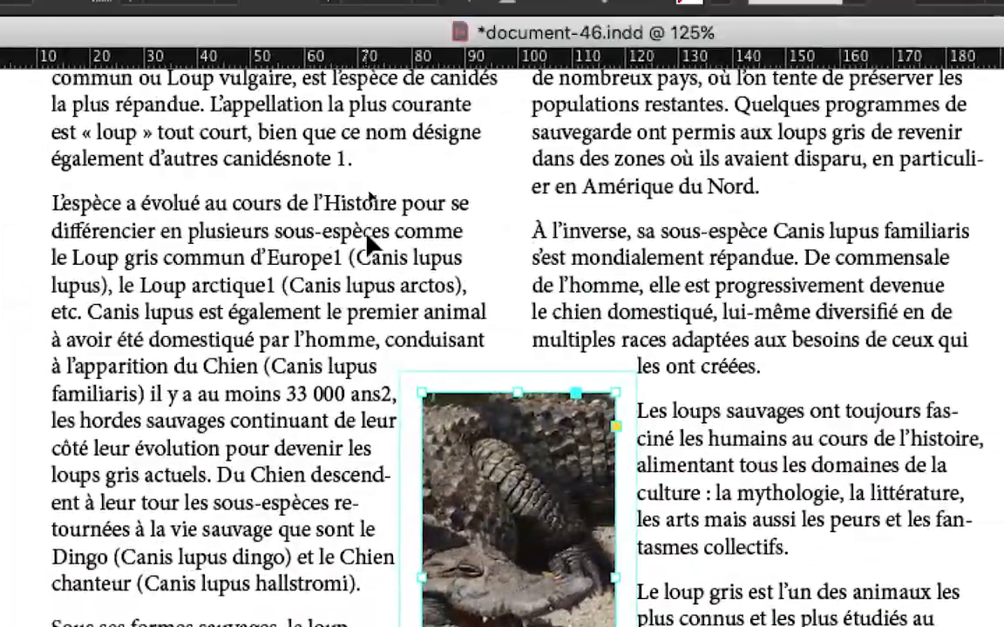
click(373, 45)
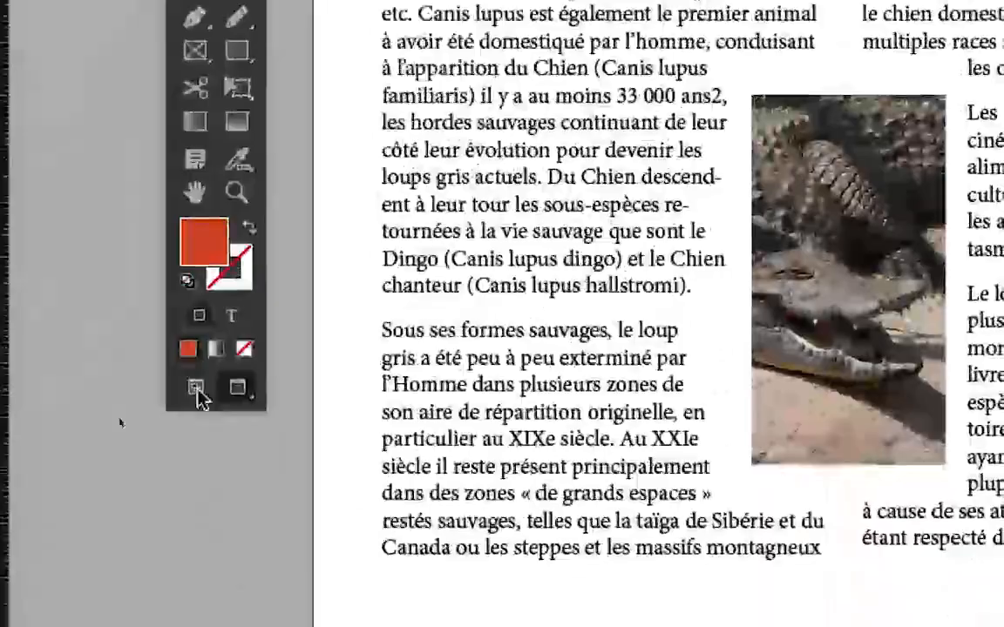
click(197, 391)
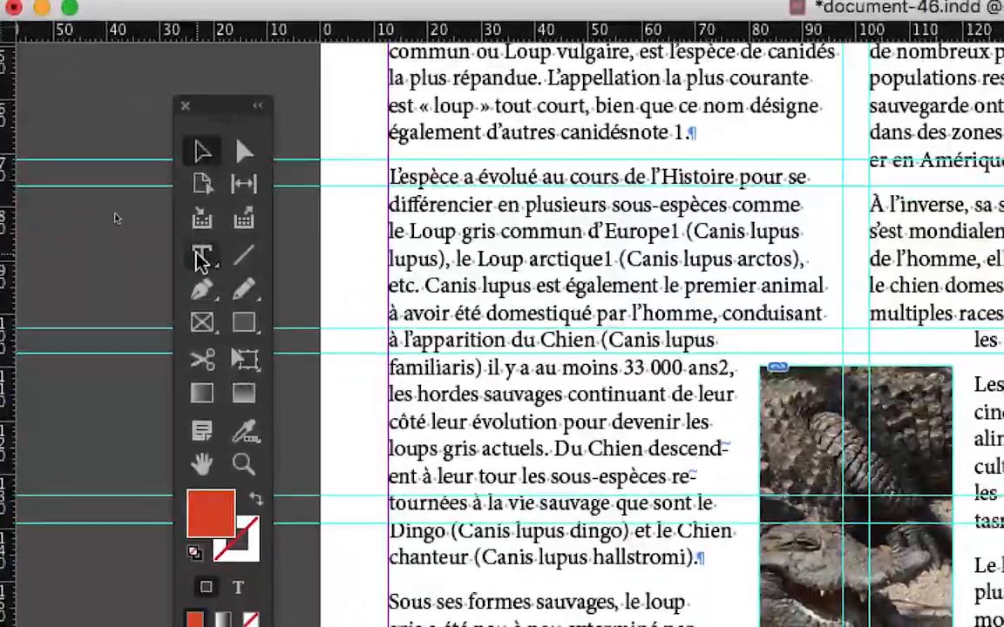
Choose the Type tool, lock the habillage layer, and unlock and activate the images et texte layer
click(199, 256)
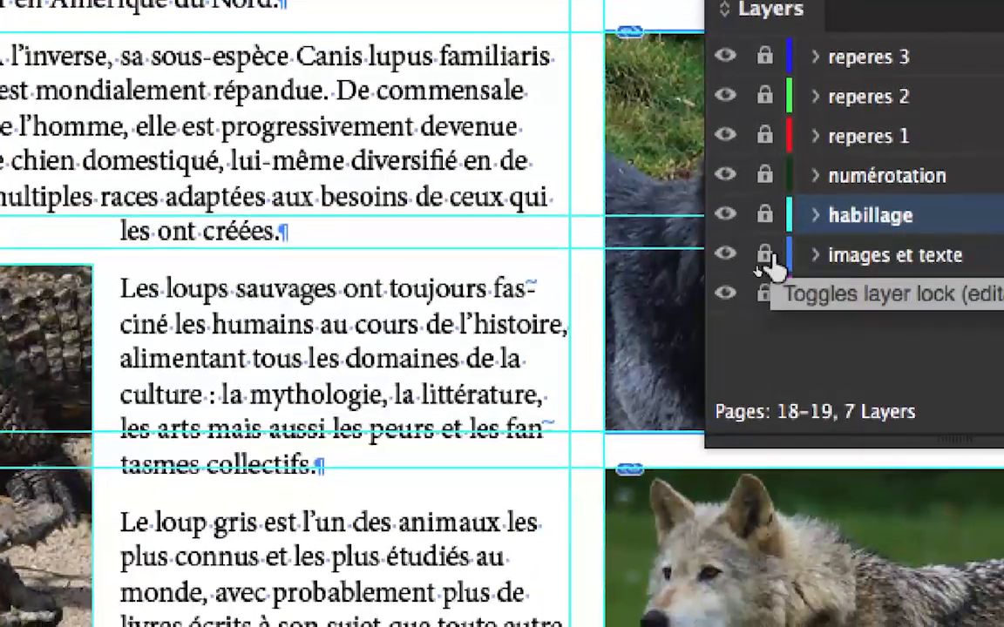
click(769, 283)
click(807, 253)
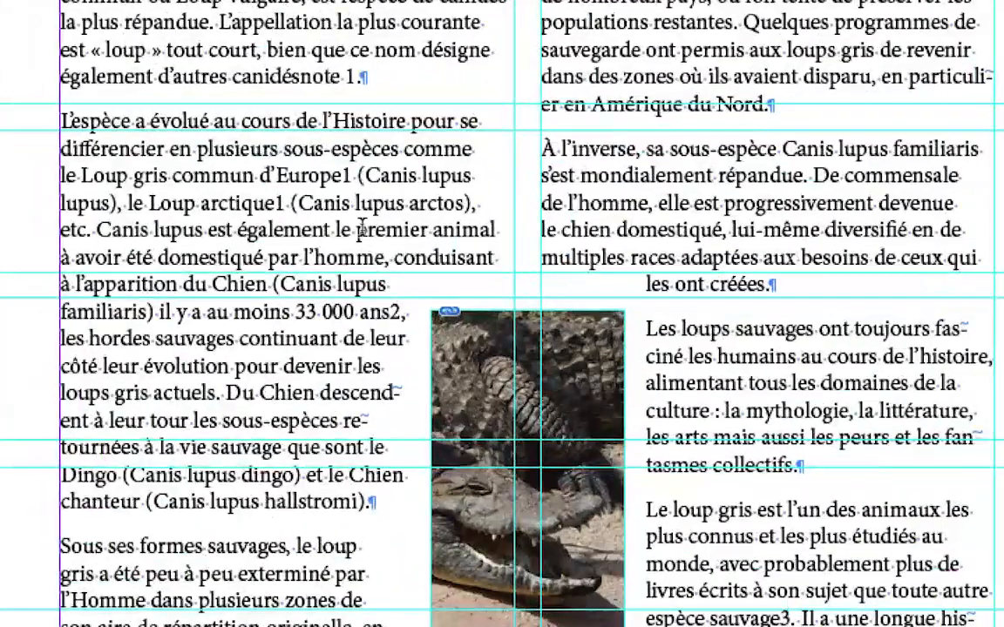
Justify all the article text with the last line aligned left and move the Paragraph panel off the columns
key(ctrl+a)
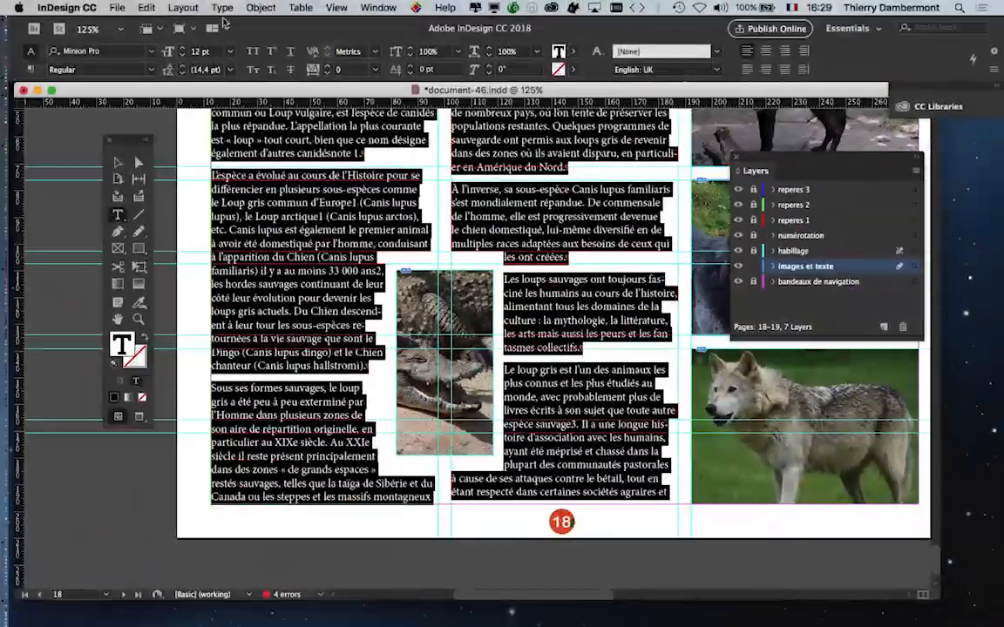
click(219, 7)
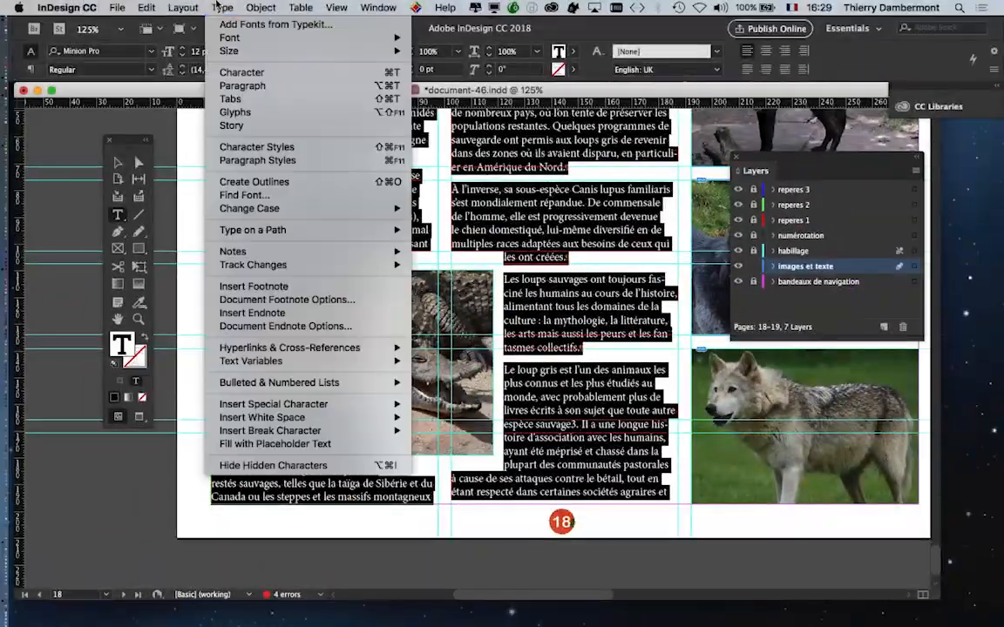
click(242, 86)
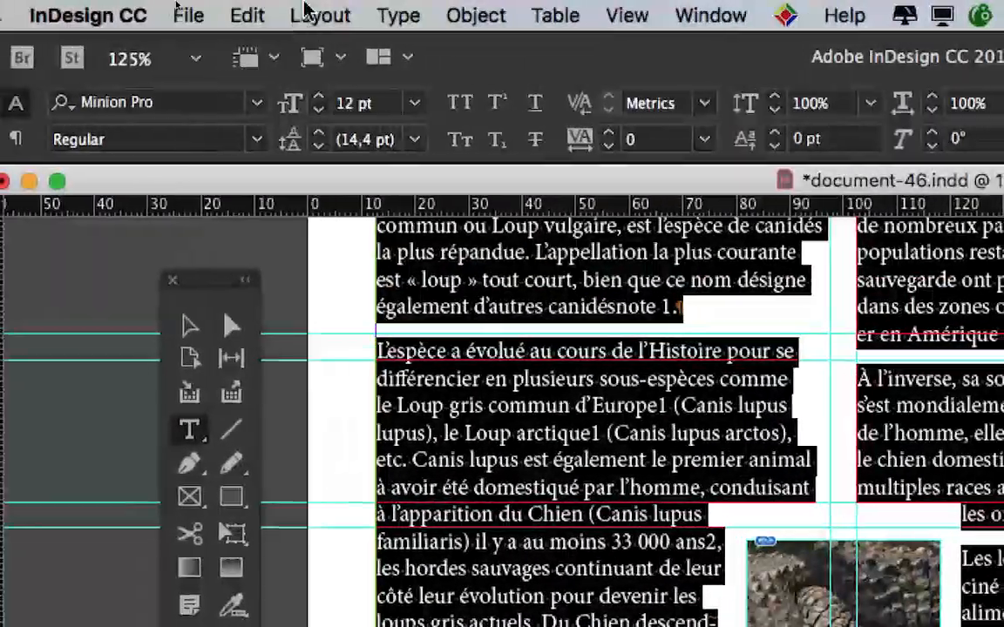
click(320, 3)
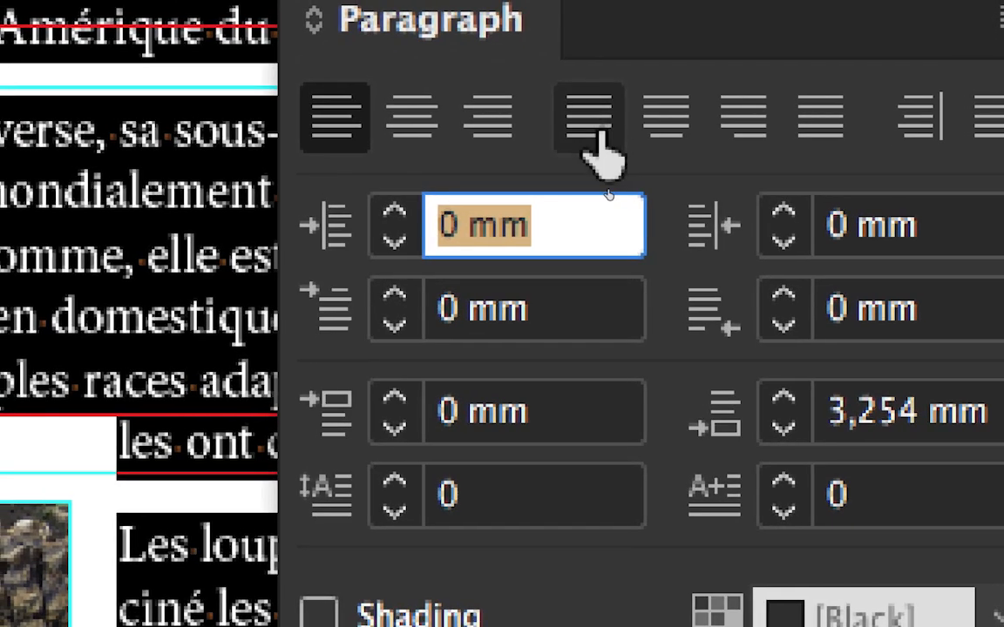
click(595, 135)
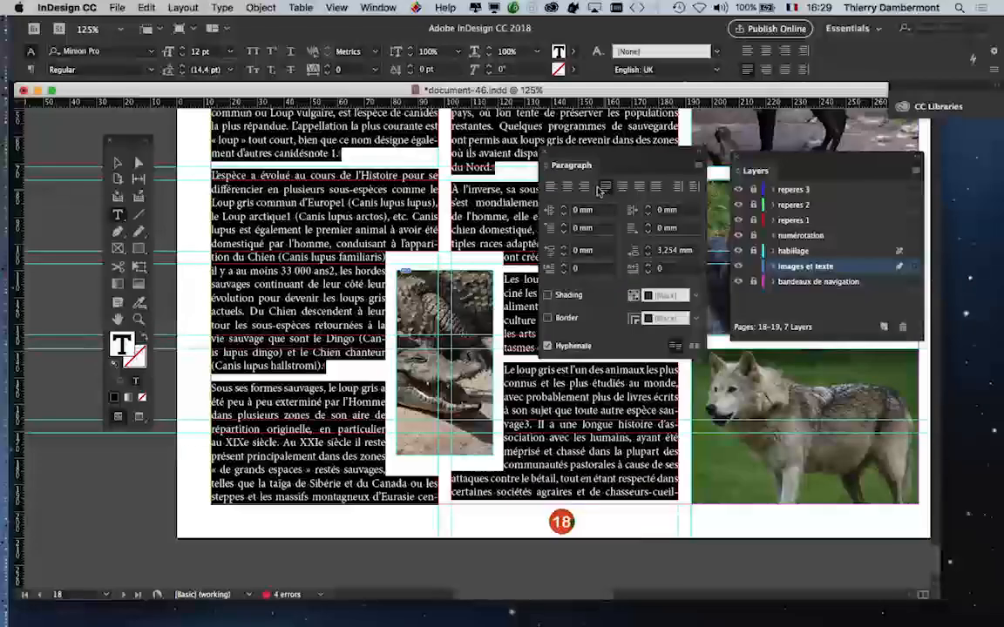
drag(575, 154, 788, 137)
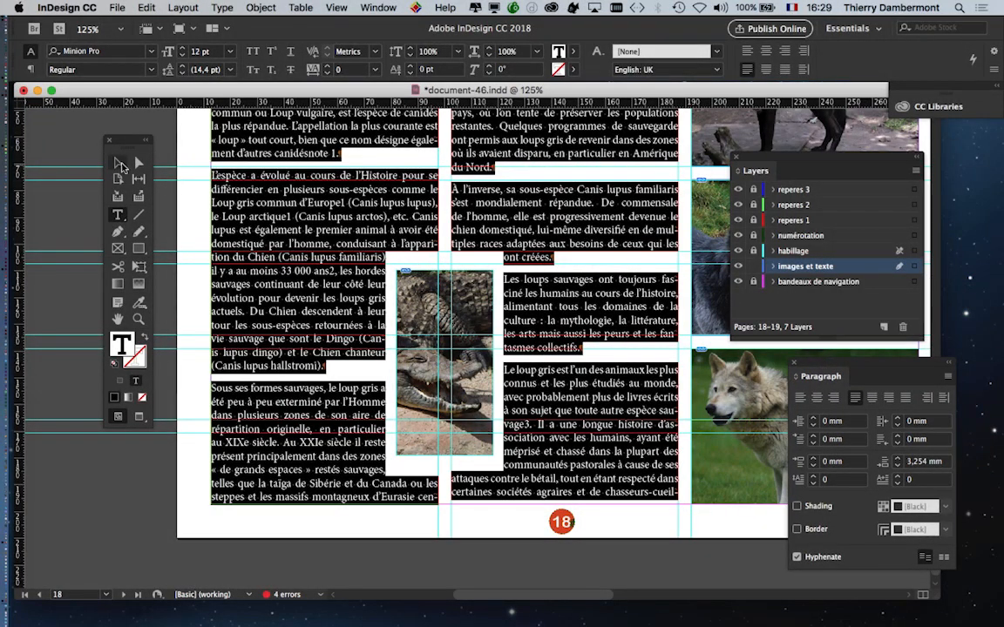
Switch to the Selection tool and Preview screen mode, lock the images et texte layer, and unlock and activate the habillage layer
click(119, 164)
click(140, 418)
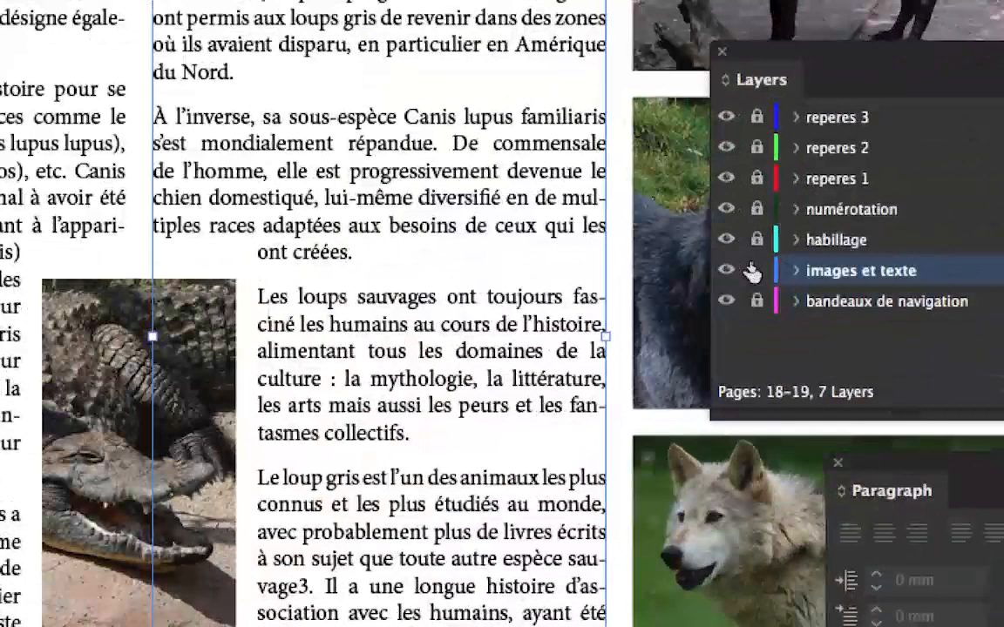
click(752, 267)
click(753, 251)
click(779, 251)
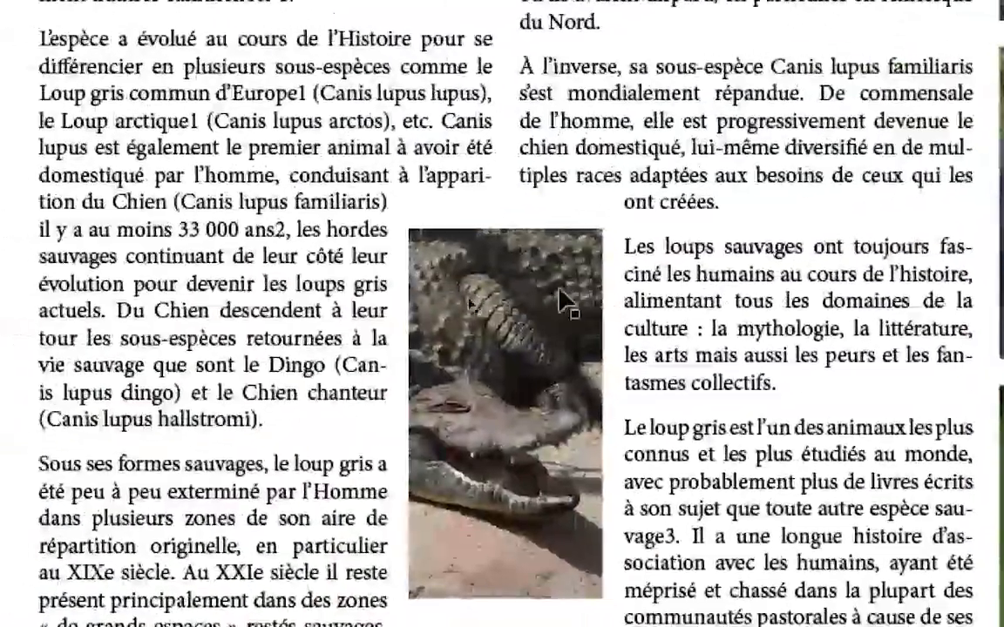
Set the crocodile image's text wrap offset to 2 mm at the top and 1 mm at the bottom
click(122, 317)
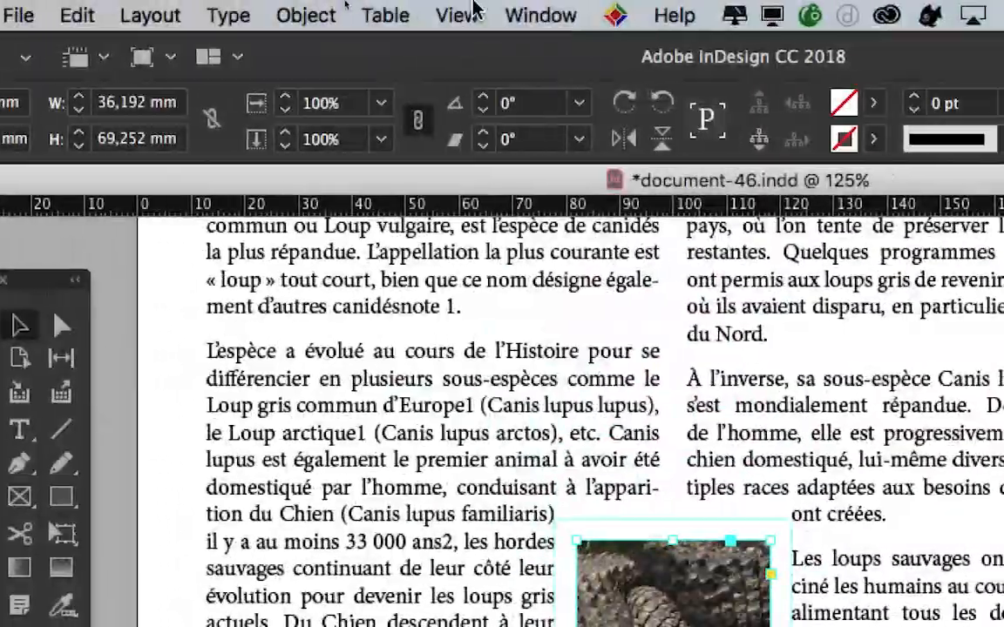
click(473, 9)
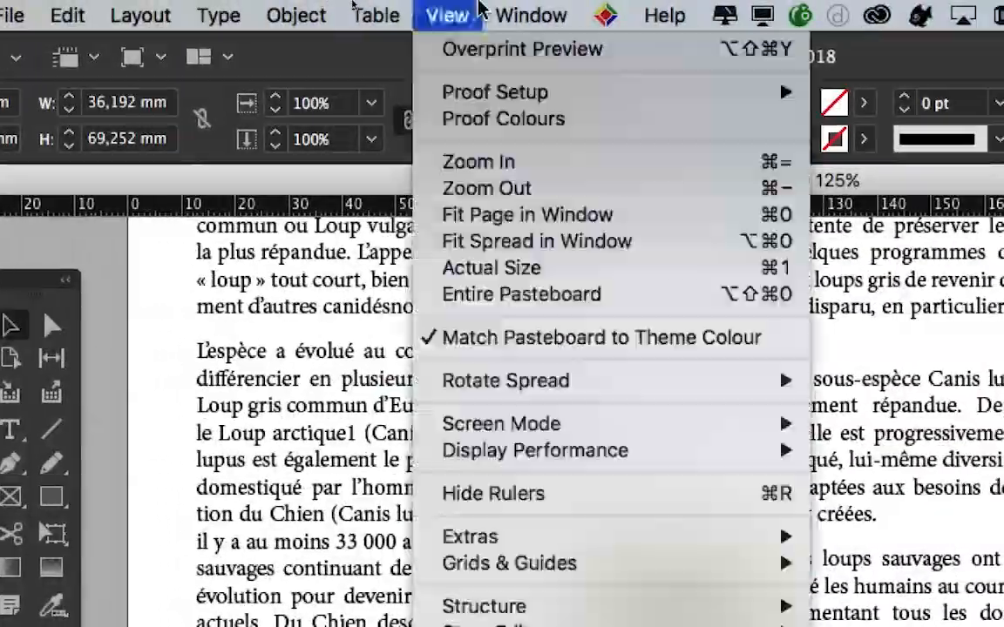
mouse_move(499, 7)
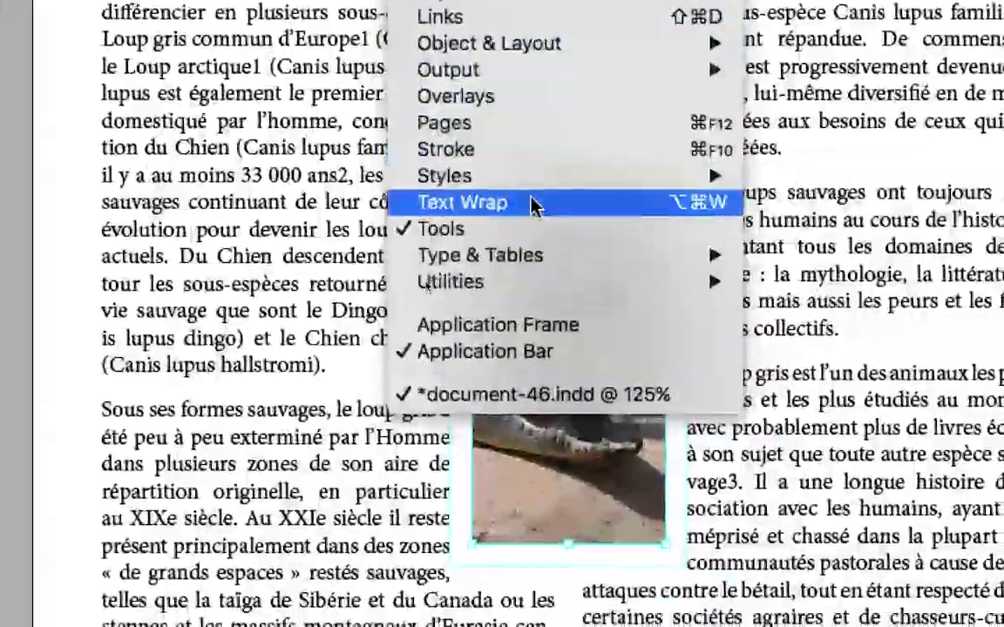
click(531, 203)
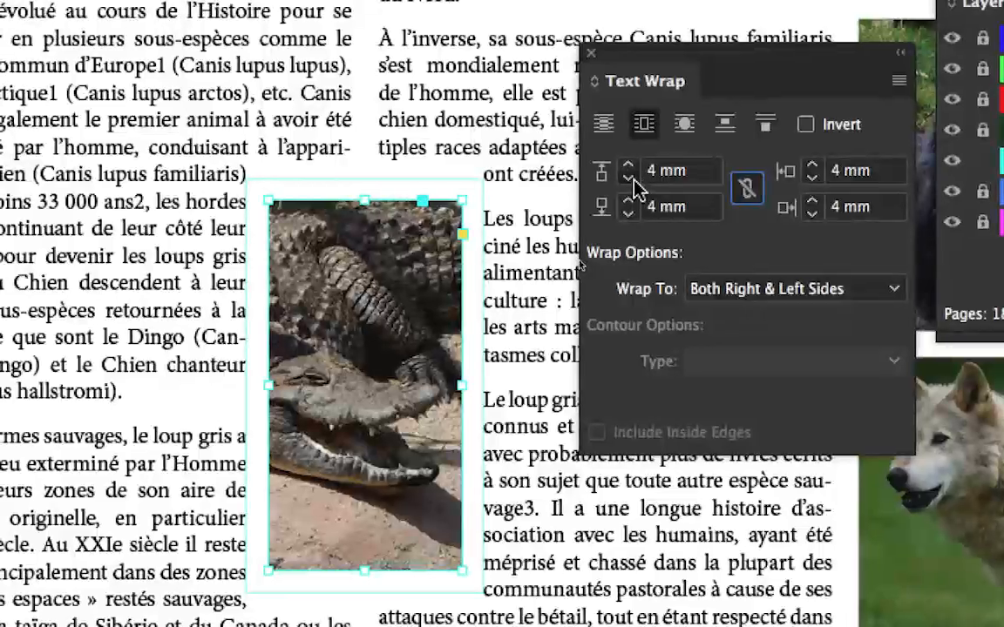
double_click(554, 170)
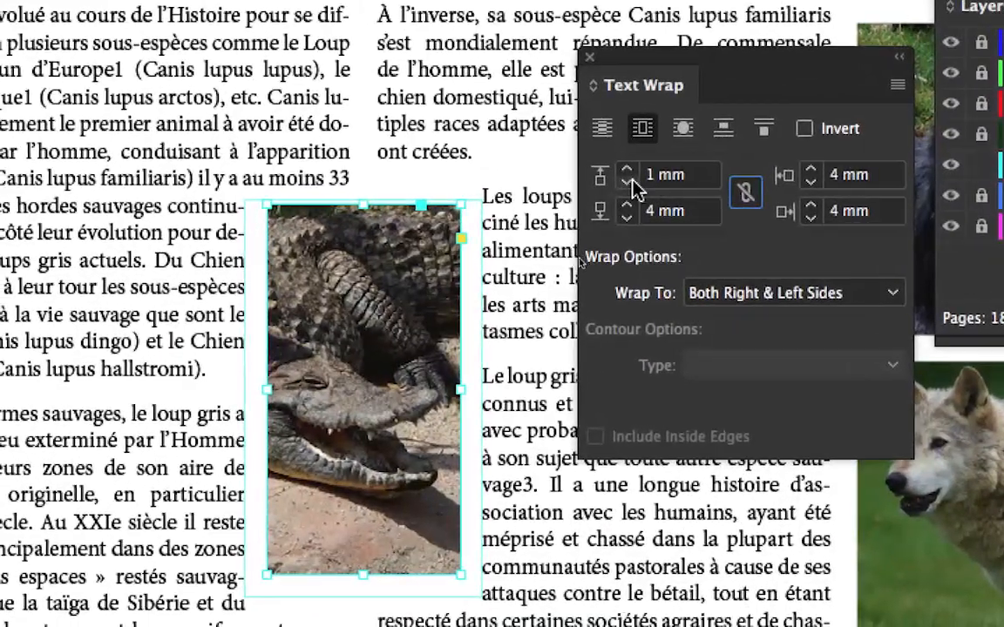
click(631, 179)
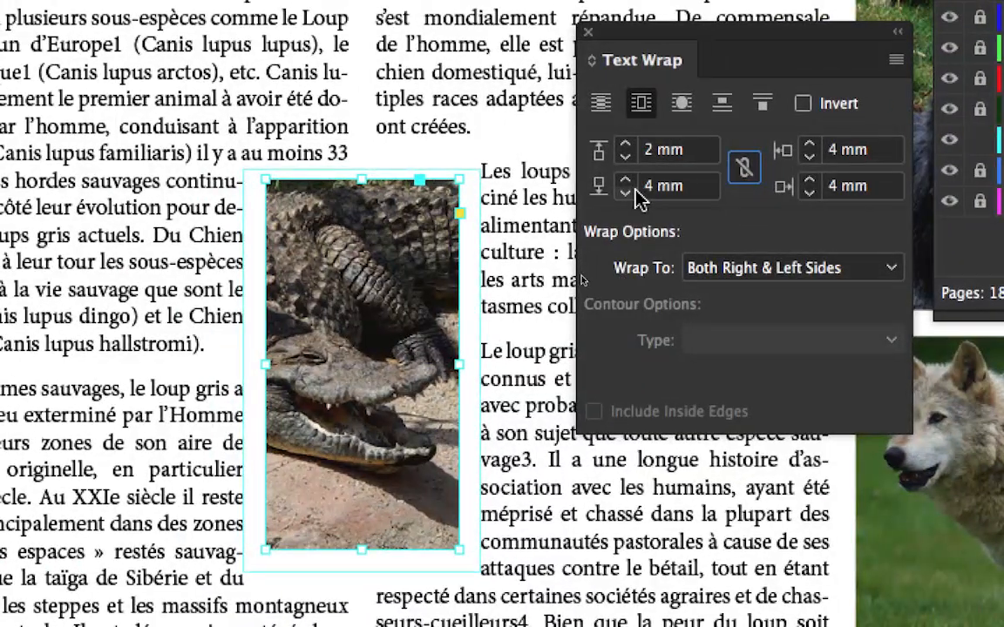
click(631, 192)
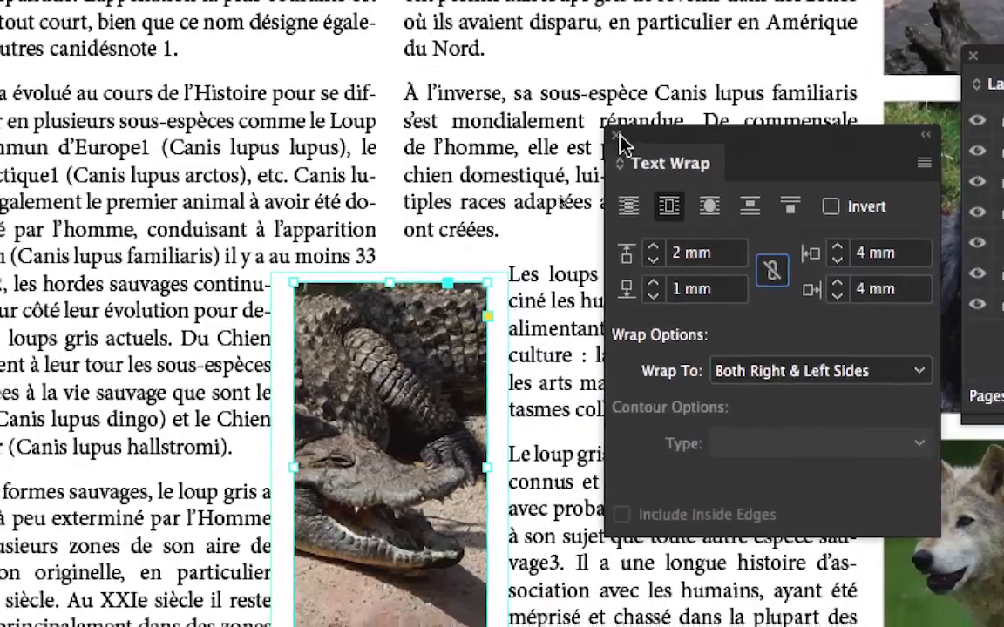
click(591, 32)
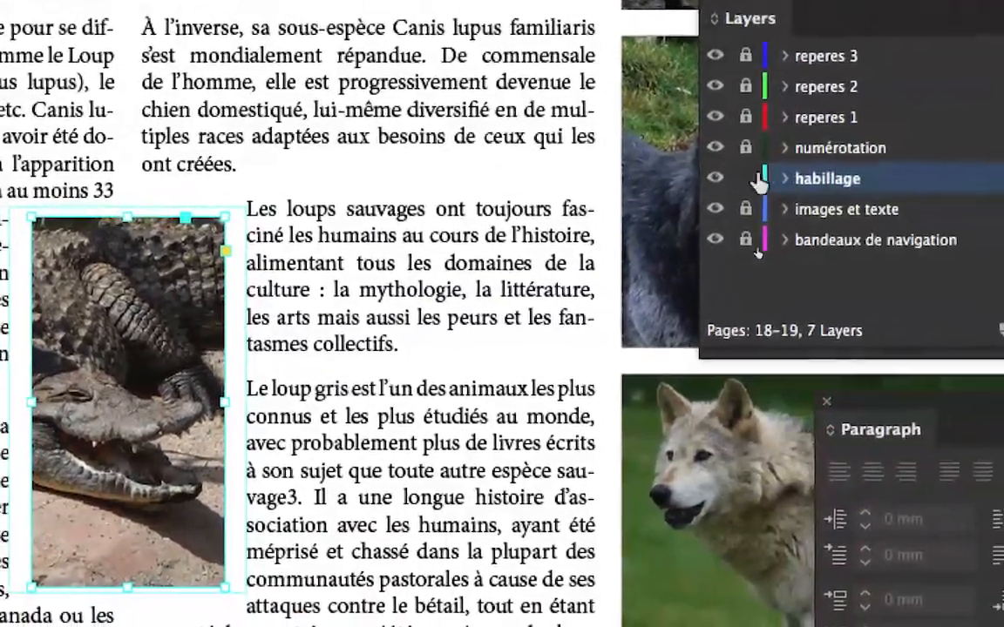
click(841, 186)
click(841, 216)
click(920, 216)
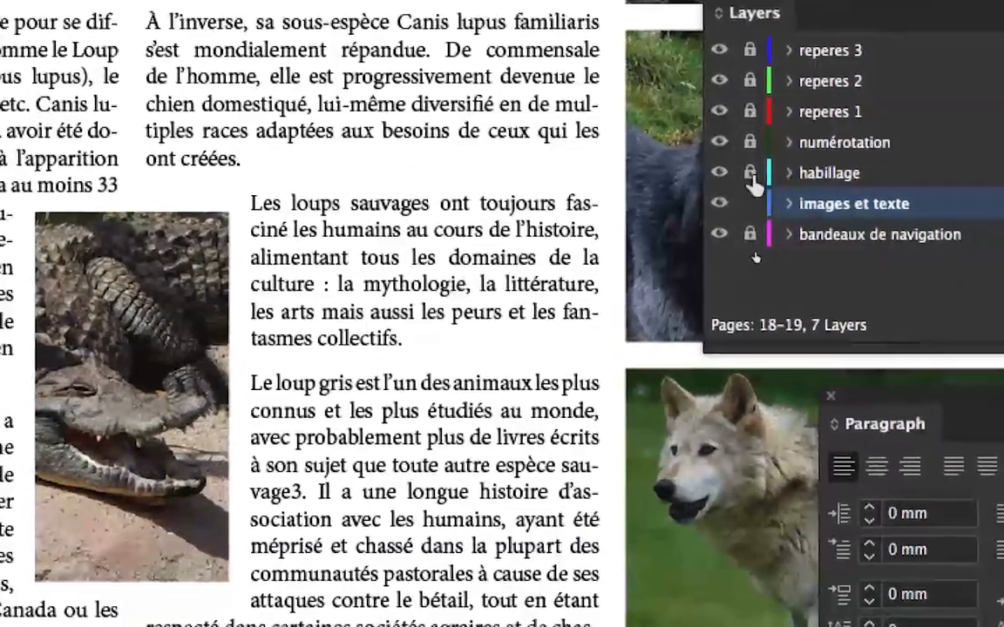
click(750, 172)
click(749, 203)
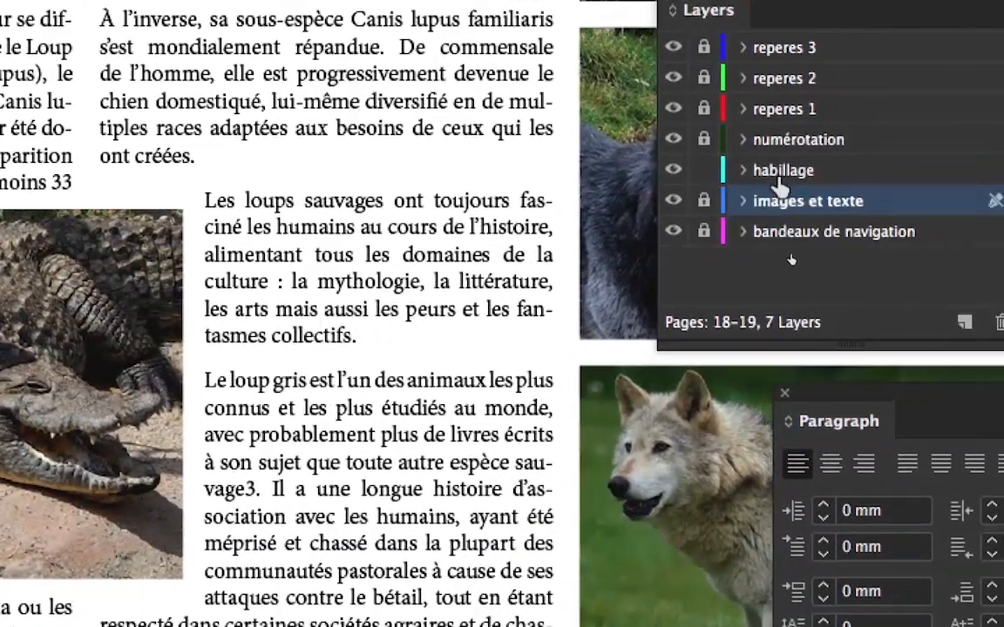
click(780, 186)
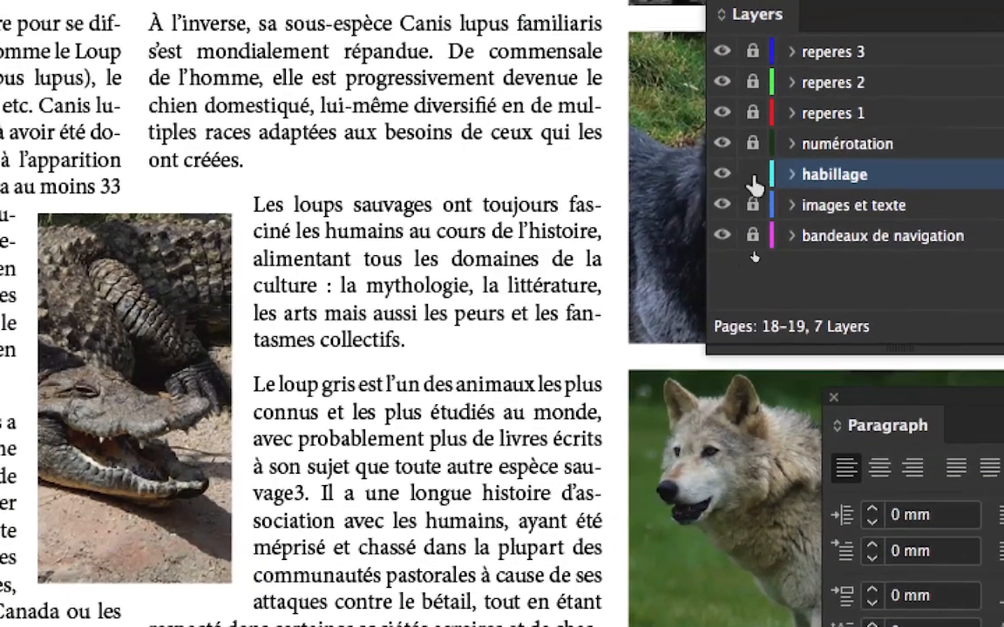
Lock the habillage layer and make the images et texte layer unlocked and active
click(861, 165)
click(862, 196)
click(957, 198)
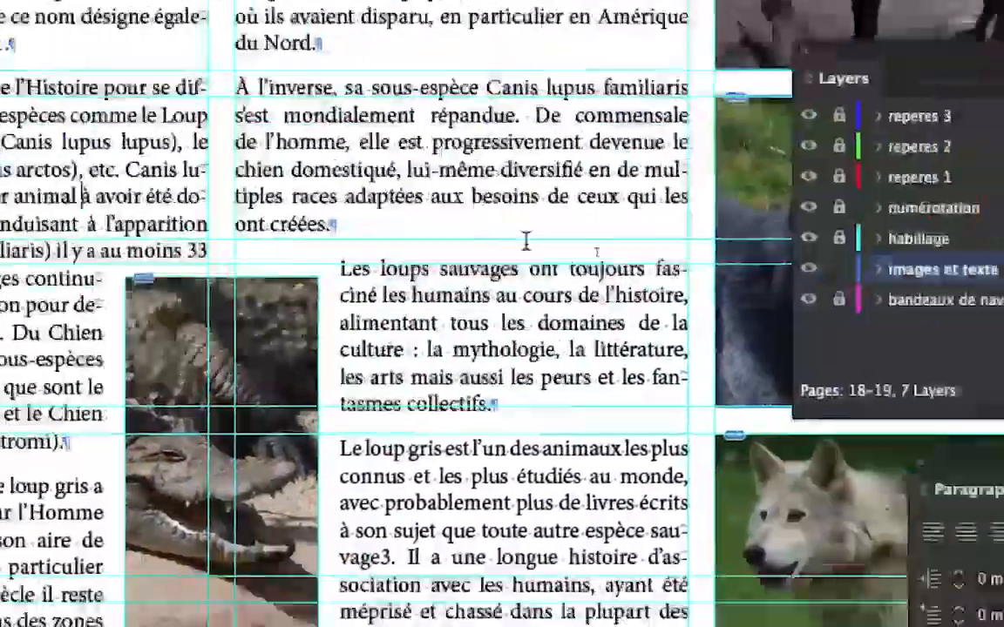
Rearrange the Layers and Tools panels to clear the page and reopen the Paragraph panel over the text columns
drag(694, 322, 526, 242)
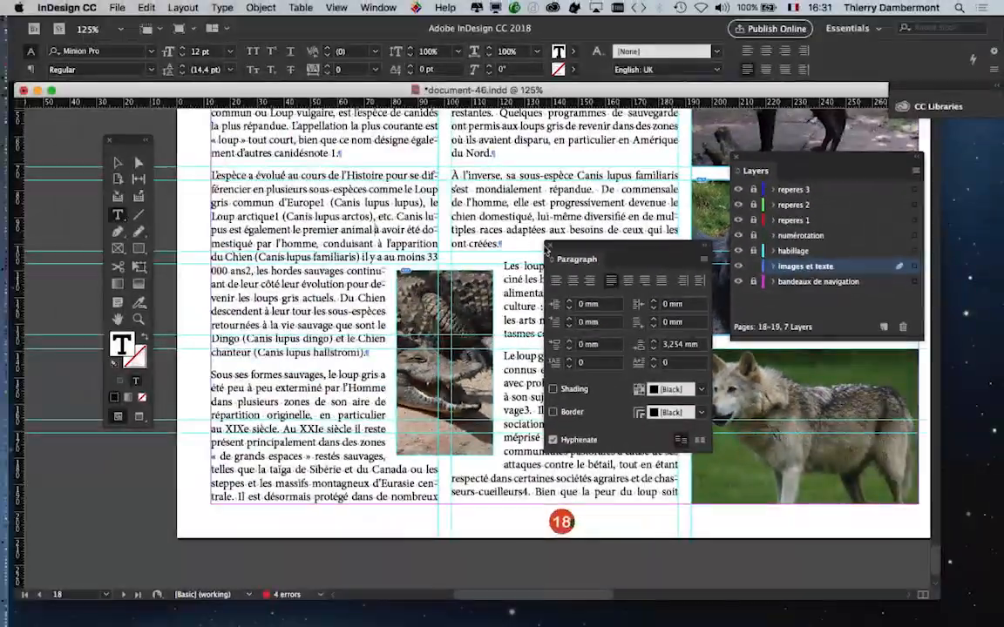
drag(746, 159, 828, 173)
drag(131, 144, 112, 138)
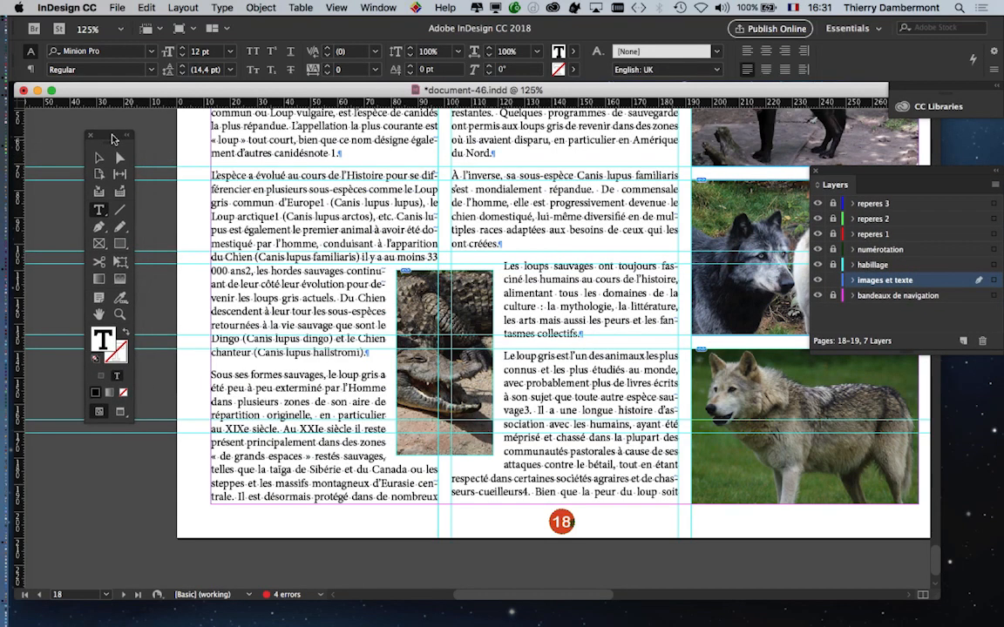
click(222, 7)
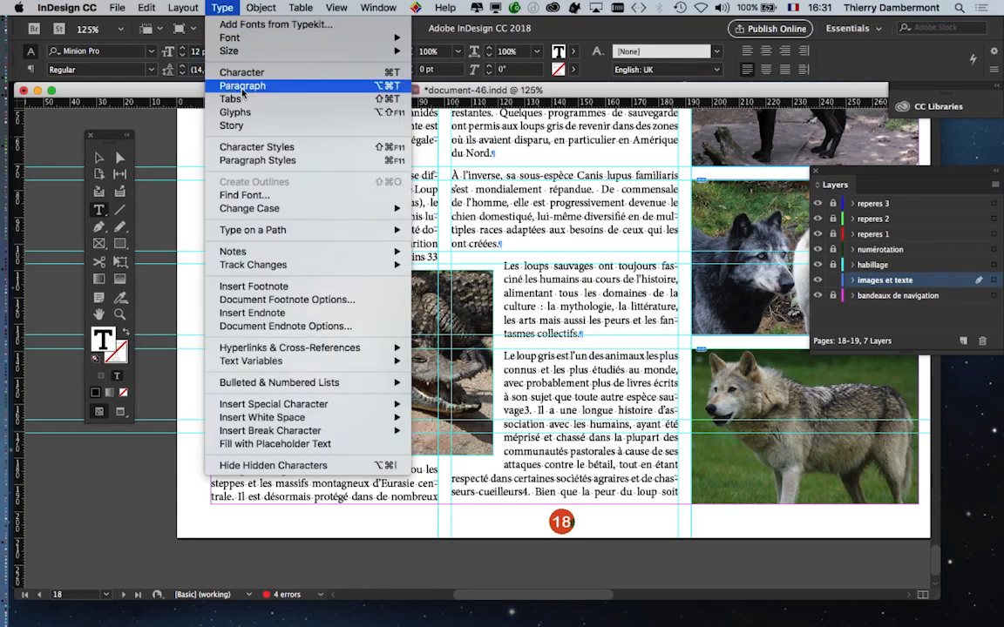
click(243, 88)
drag(642, 246, 593, 141)
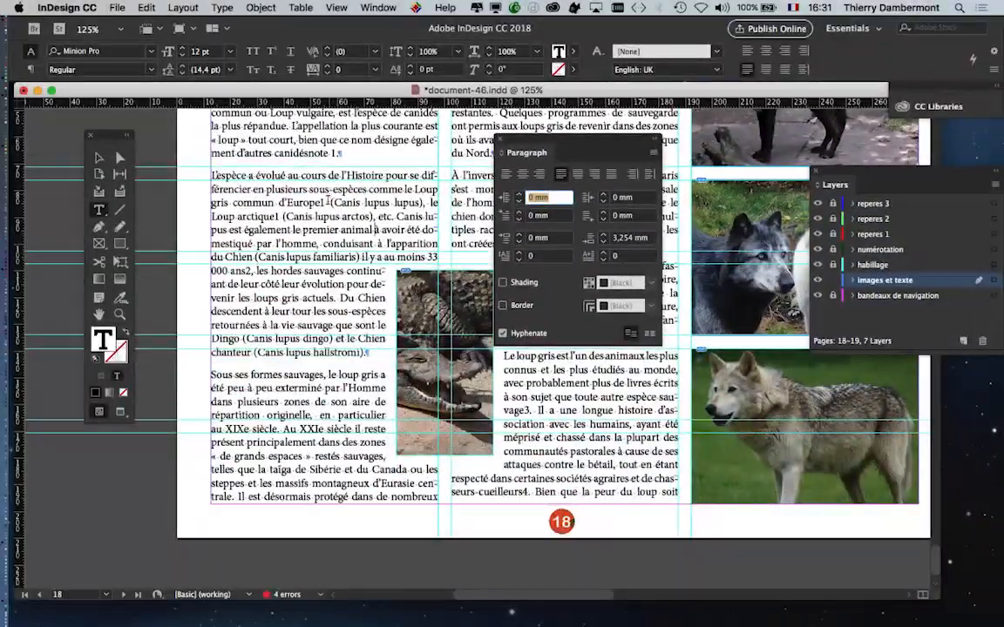
Set the hyphen limit to 1 hyphen in the hyphenation settings for the whole article text
click(328, 200)
key(super+a)
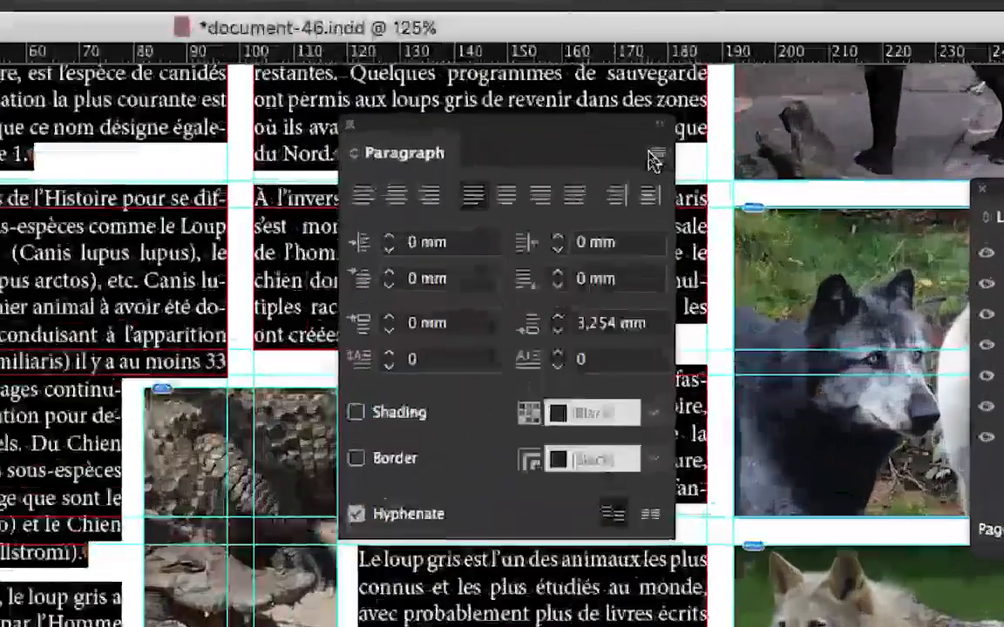
click(649, 155)
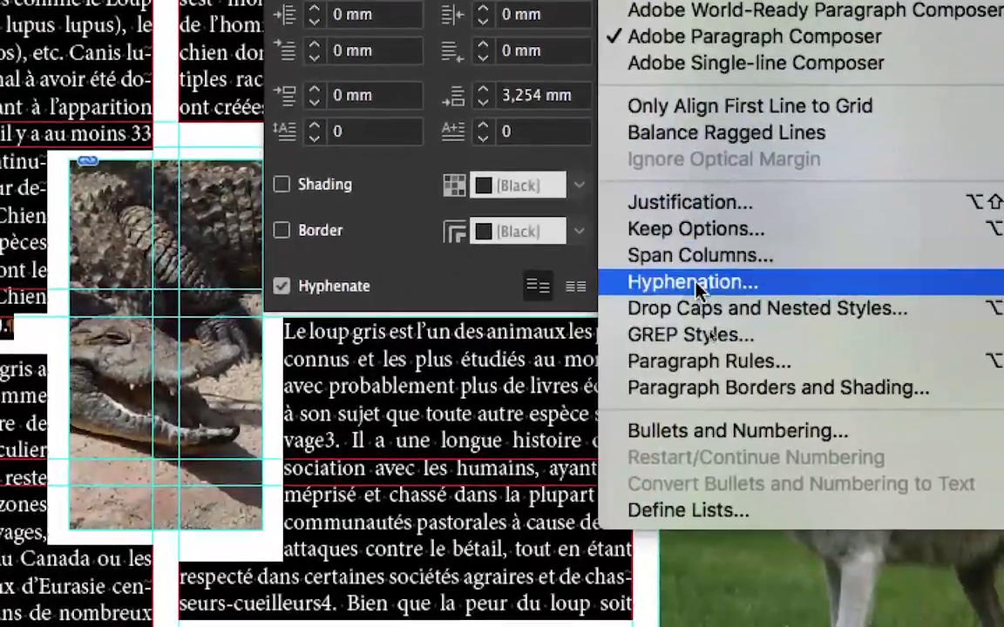
click(693, 283)
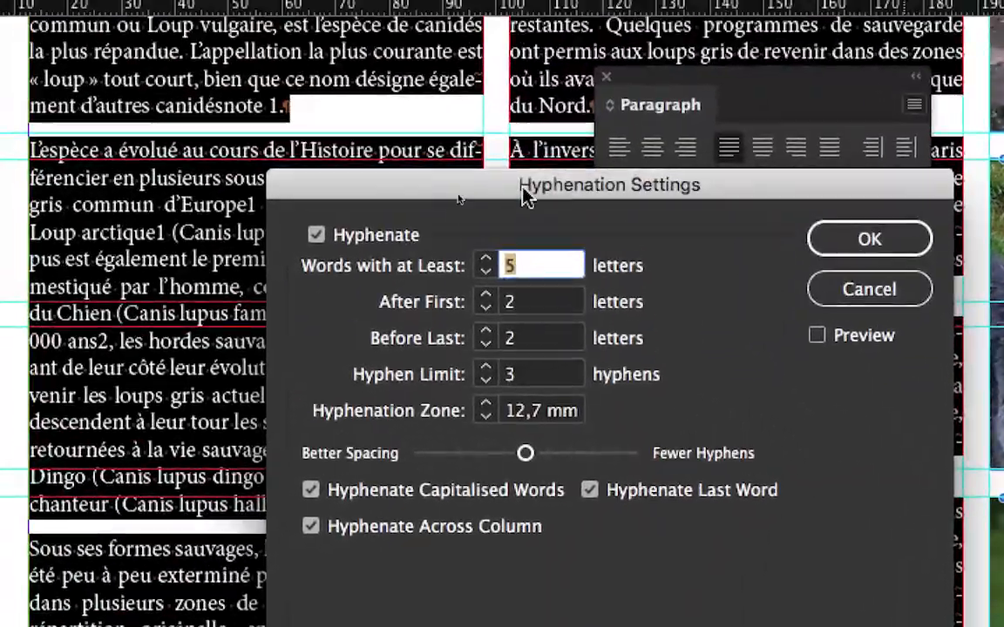
drag(522, 196, 1003, 204)
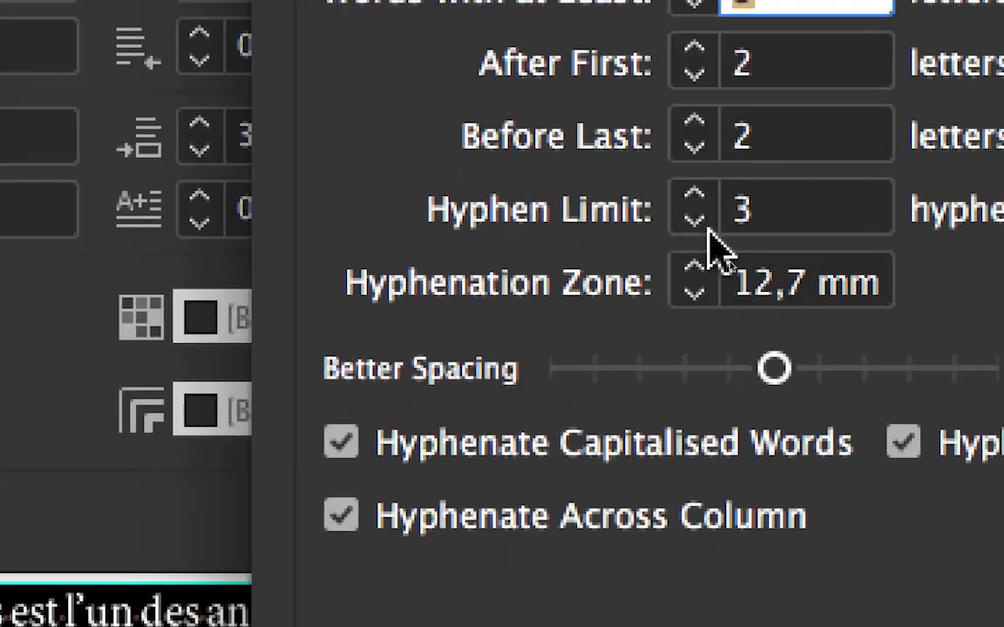
click(697, 223)
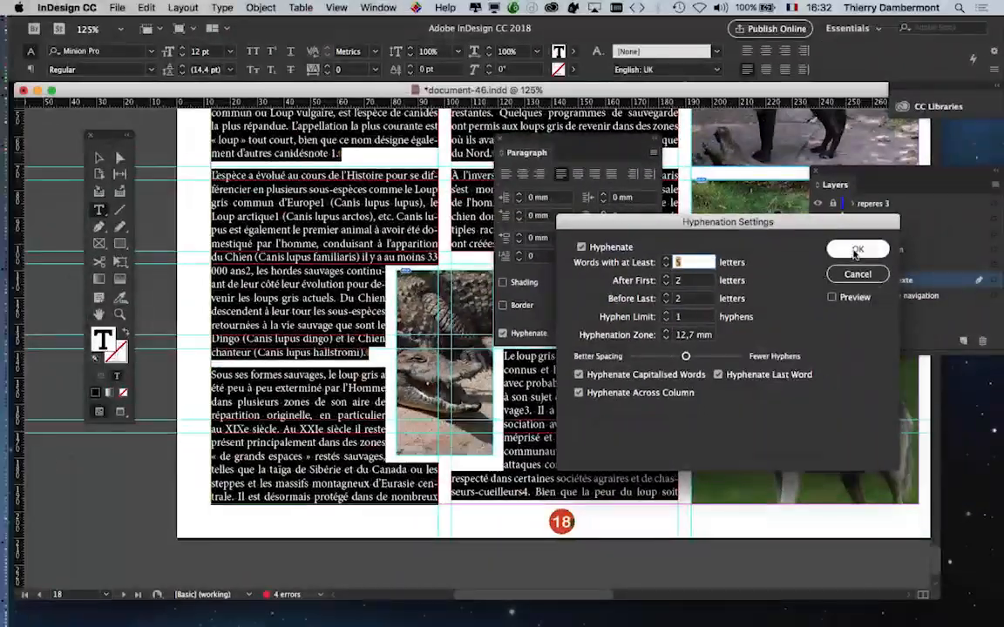
click(855, 251)
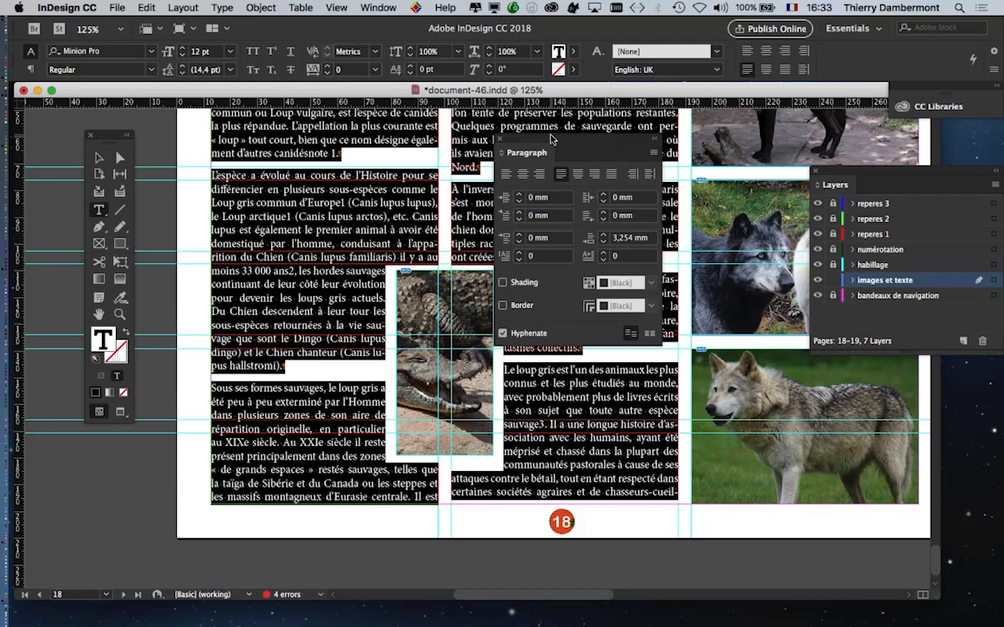
Switch to the Selection tool and move the Paragraph panel off the columns to examine the article's hyphenation and layout
drag(550, 140, 739, 291)
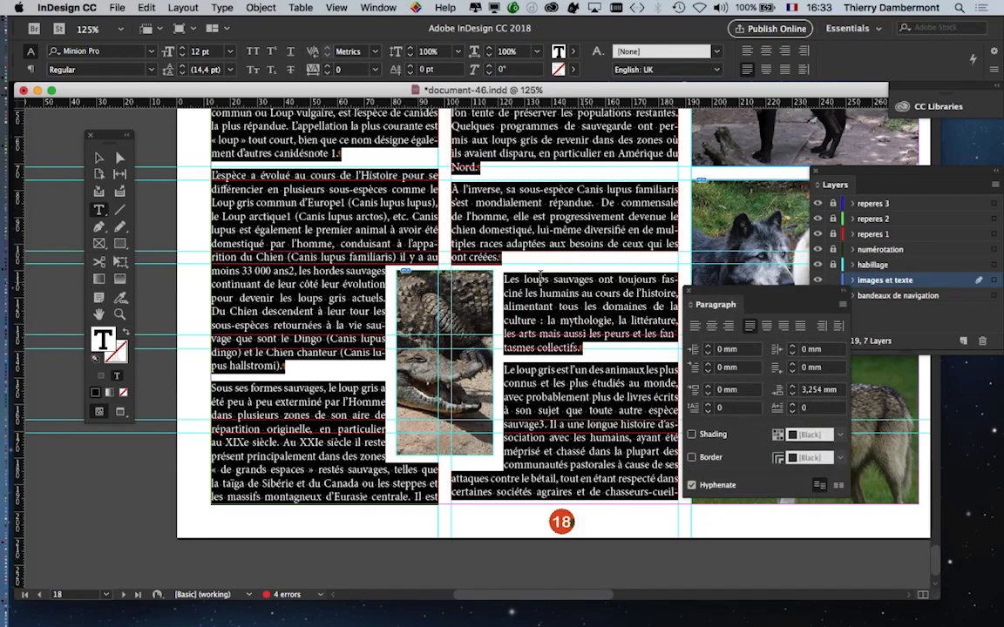
click(98, 159)
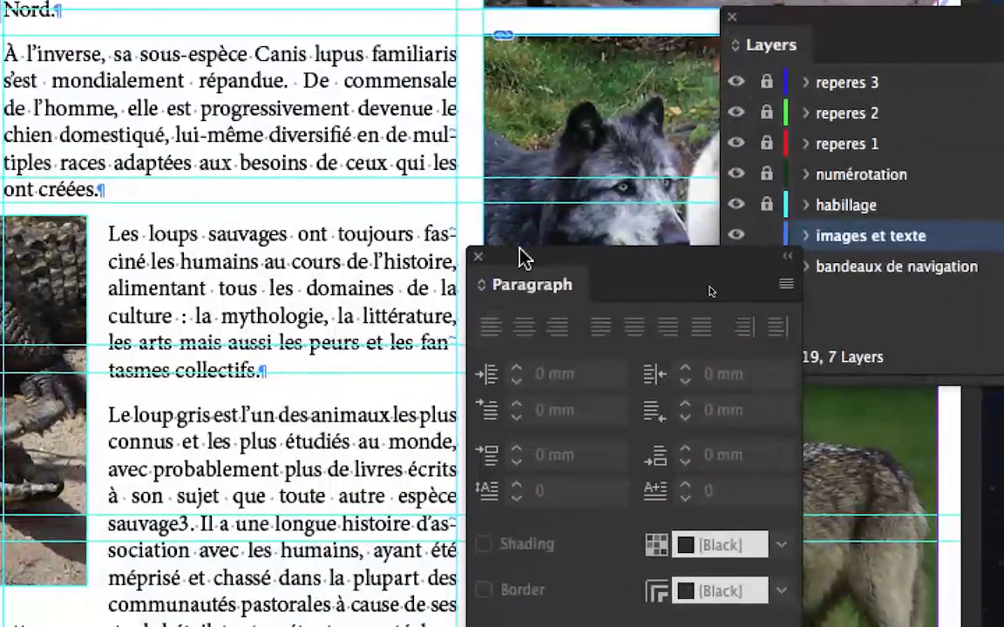
drag(725, 308, 843, 318)
drag(562, 260, 564, 206)
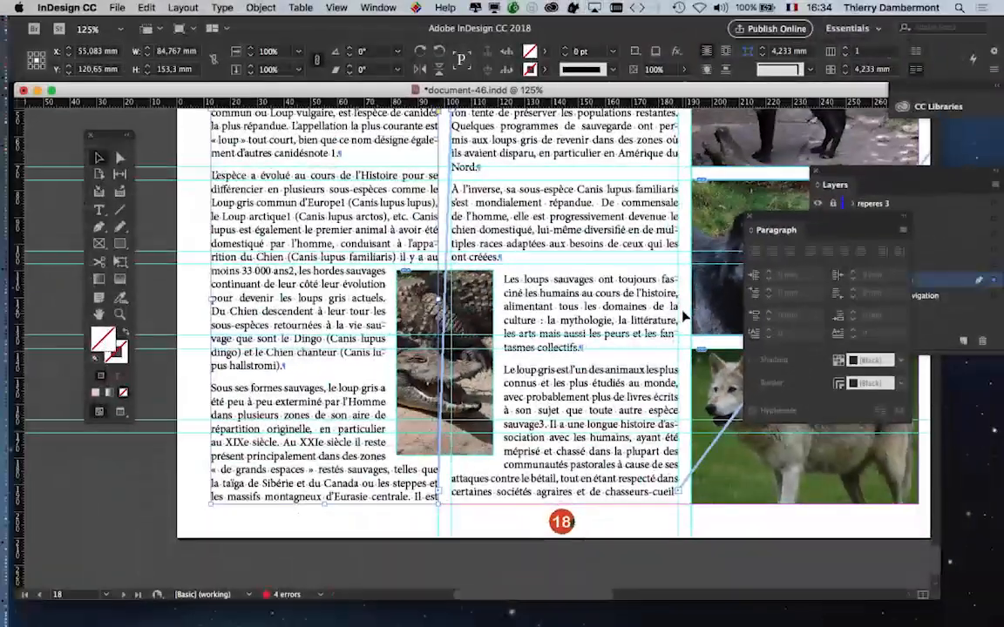
scroll(441, 255, up, 3)
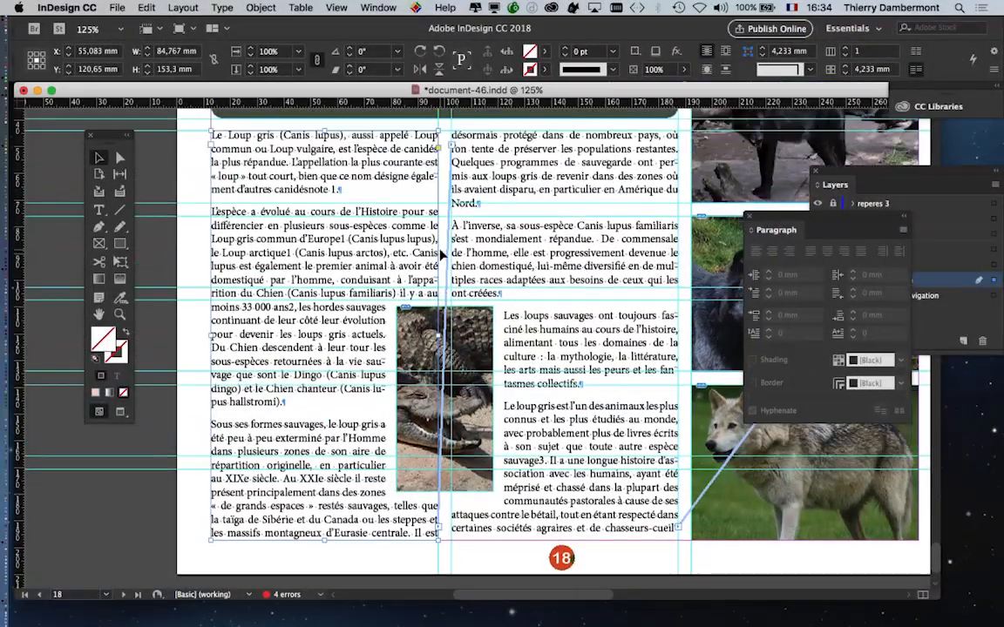
scroll(440, 253, up, 1)
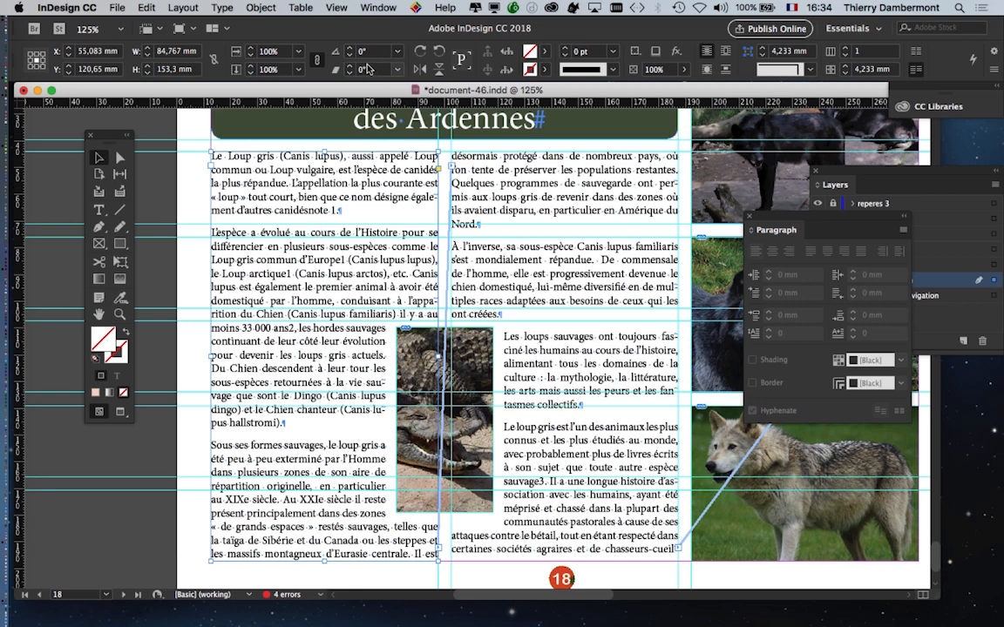
Open the Story panel and place it over the wolf photos, clear of the article's text columns
click(336, 7)
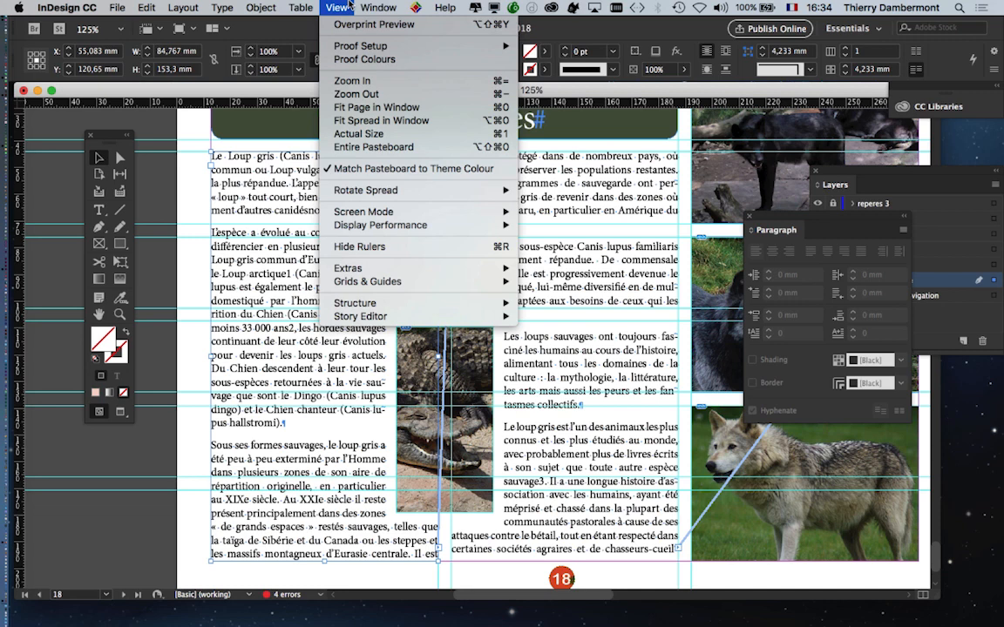
mouse_move(359, 5)
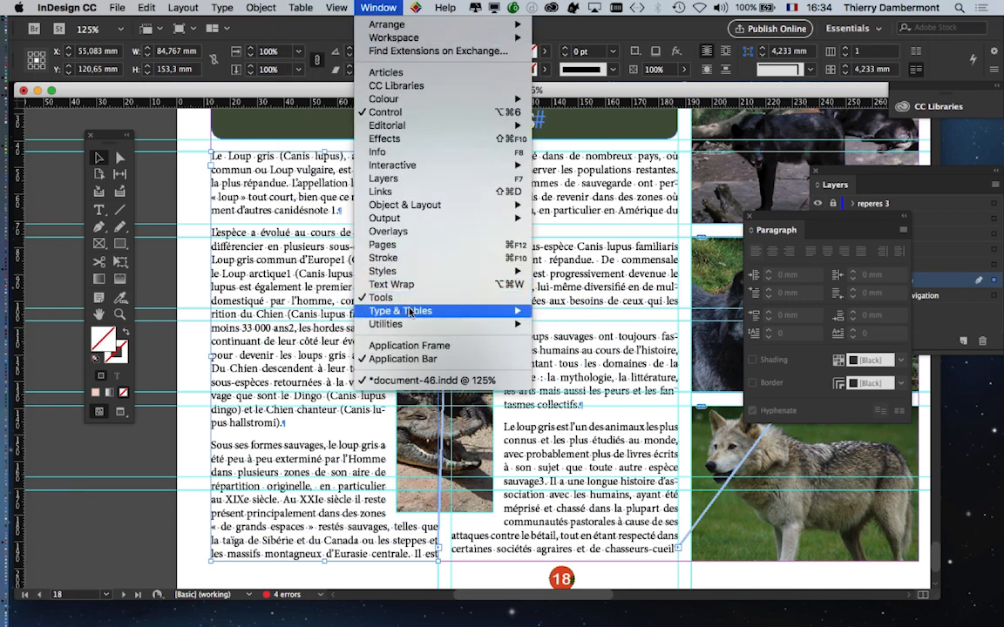
mouse_move(423, 314)
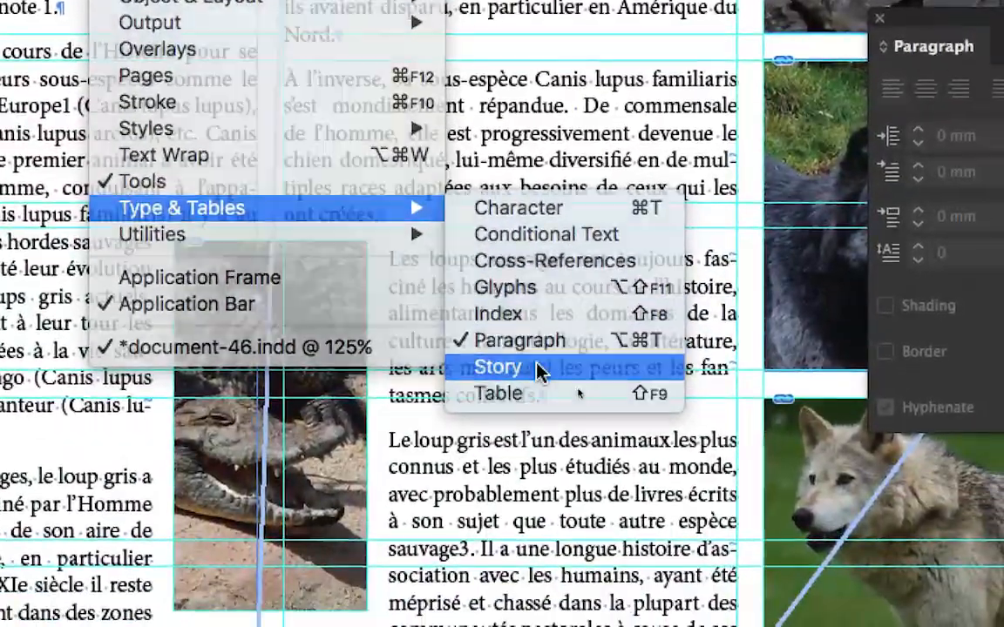
click(538, 371)
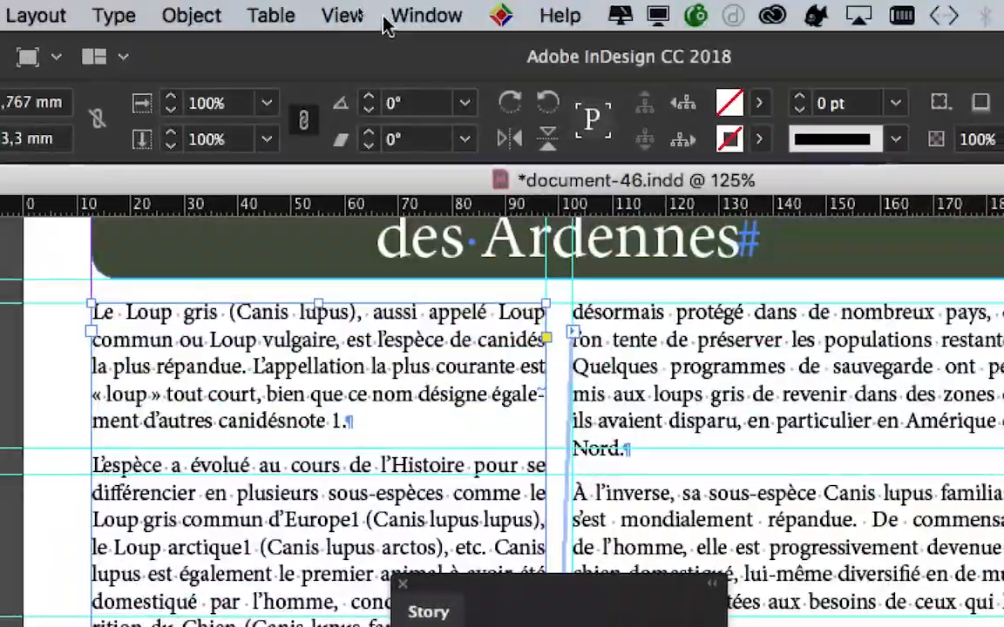
click(392, 17)
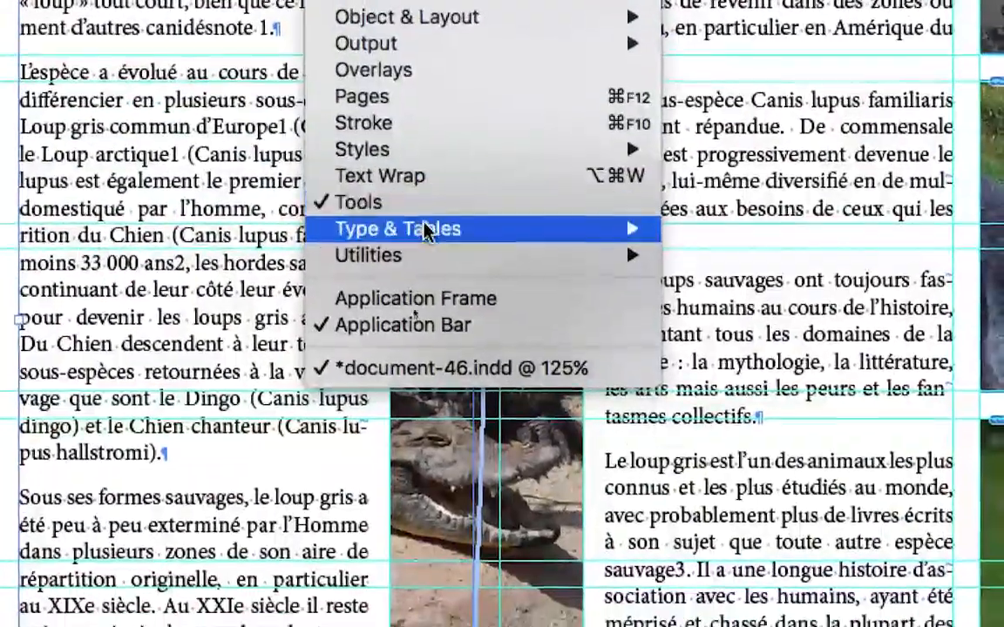
mouse_move(427, 229)
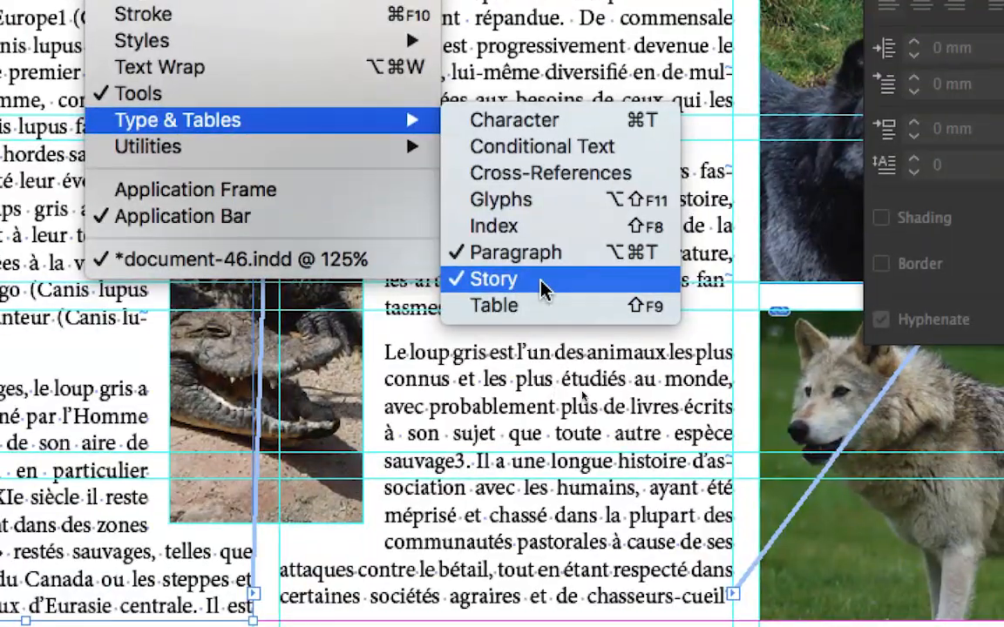
click(540, 290)
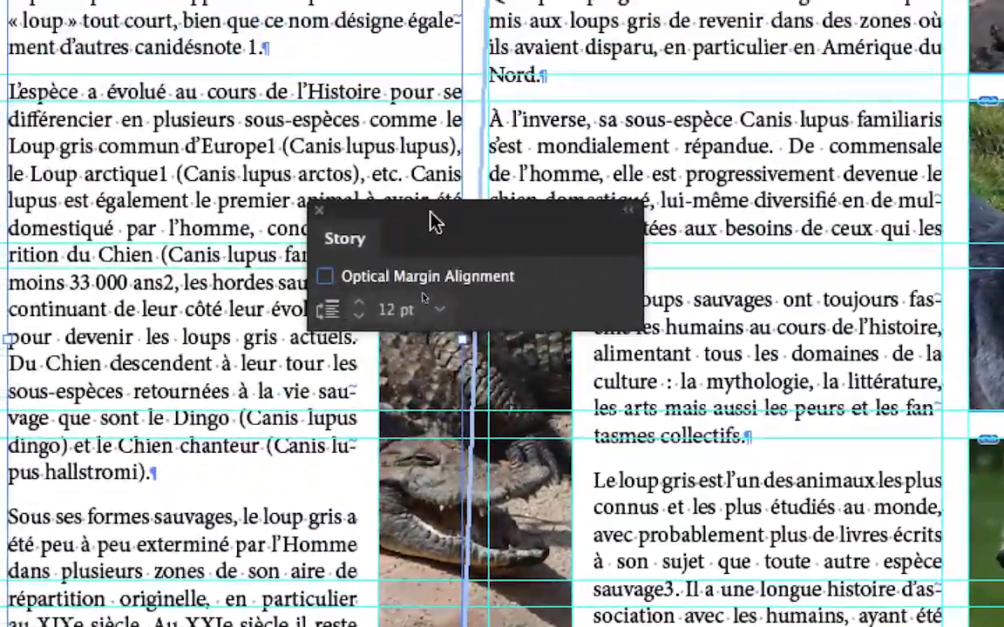
drag(43, 94, 761, 46)
drag(678, 196, 644, 402)
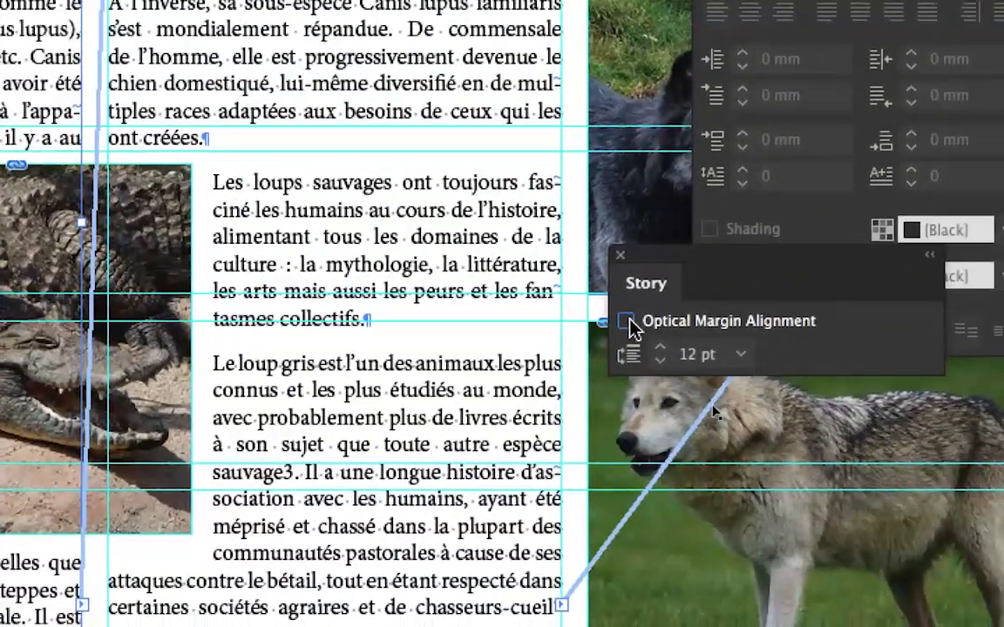
Compare the article with and without Optical Margin Alignment, leave it enabled, and close the Story panel
click(802, 189)
click(626, 321)
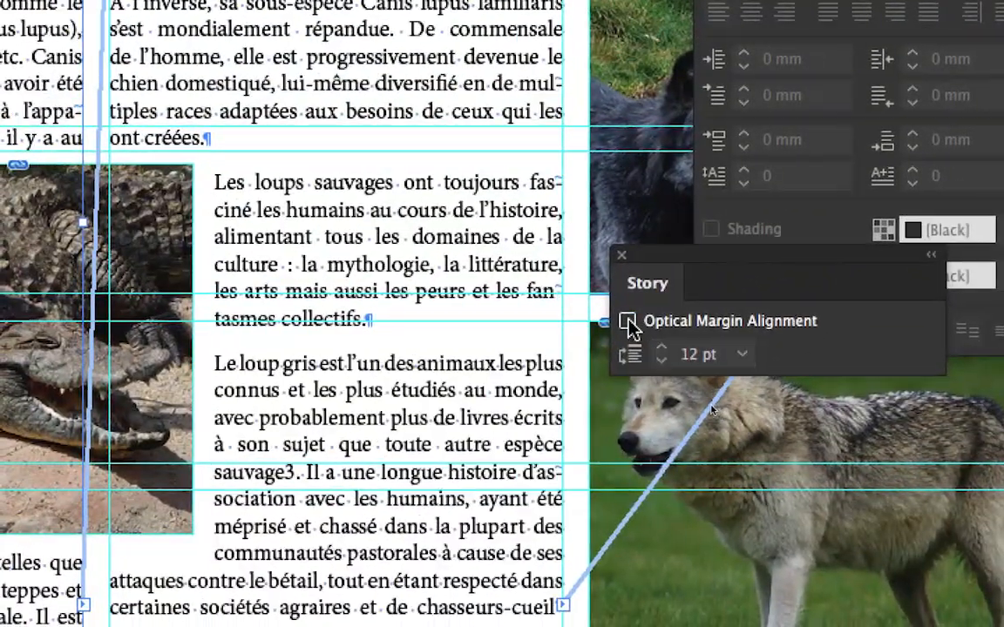
click(627, 321)
click(628, 322)
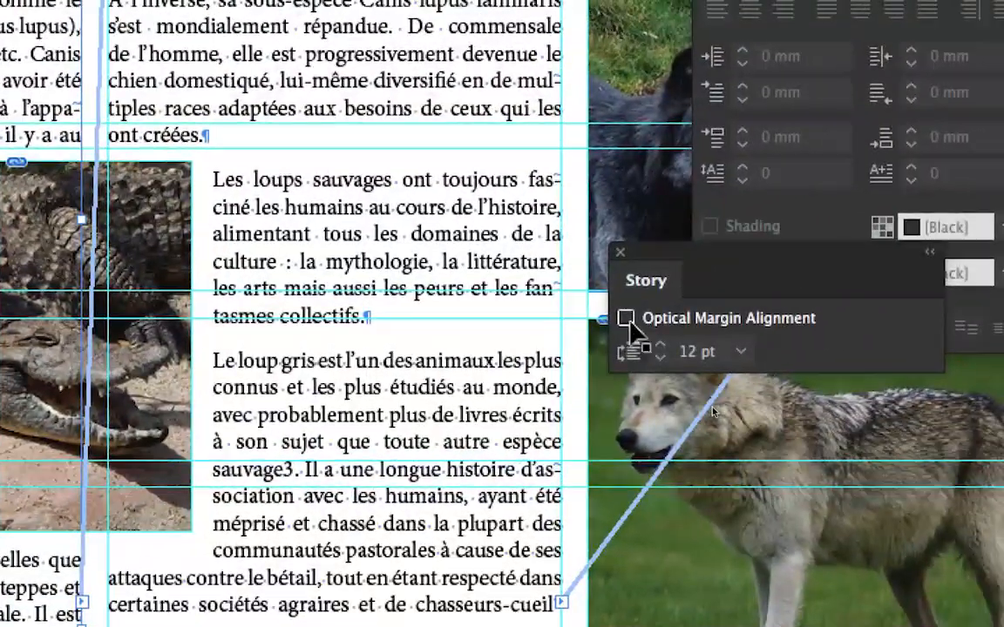
click(629, 314)
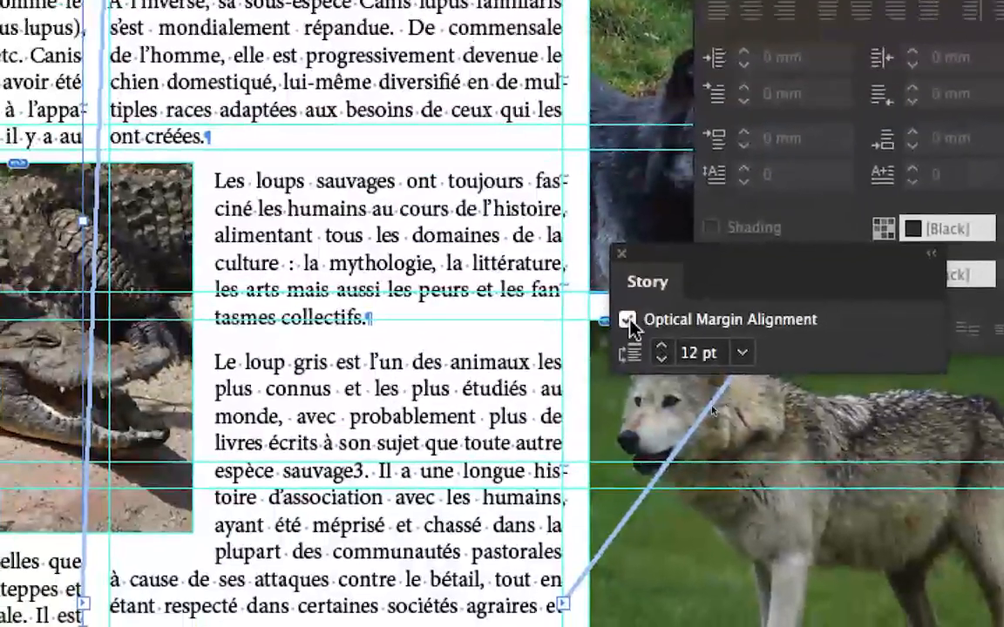
click(629, 320)
click(628, 320)
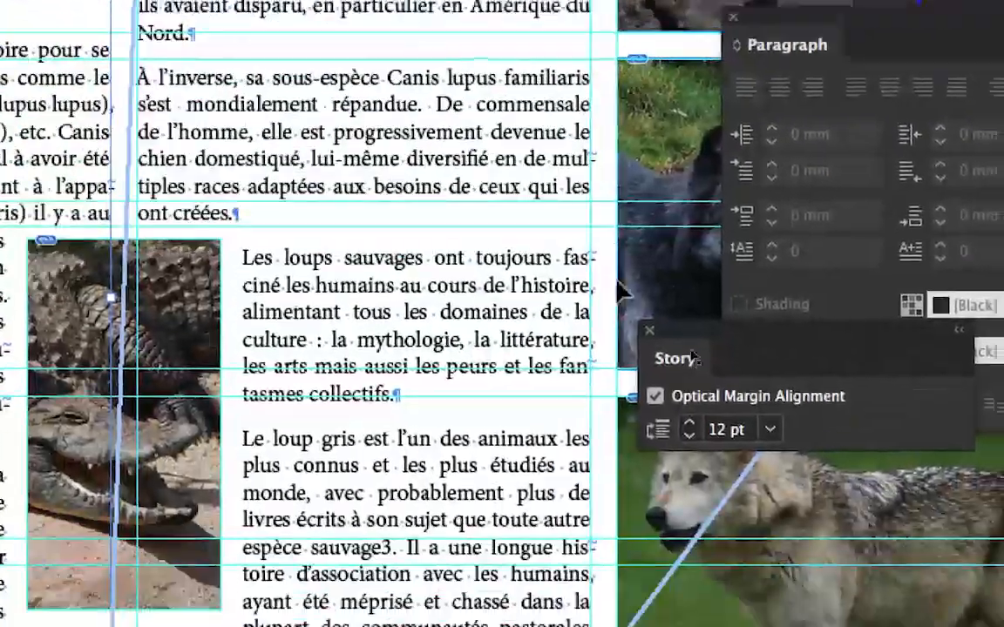
click(649, 330)
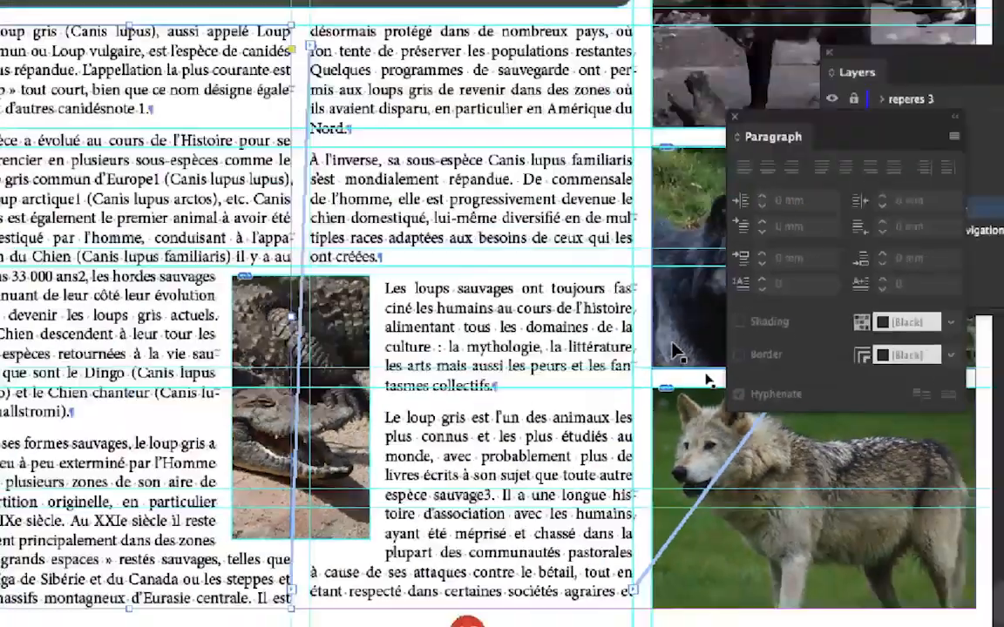
Show page 18 in Preview mode with the text frame deselected and examine the hanging hyphens and punctuation along the column edges
key(super+minus)
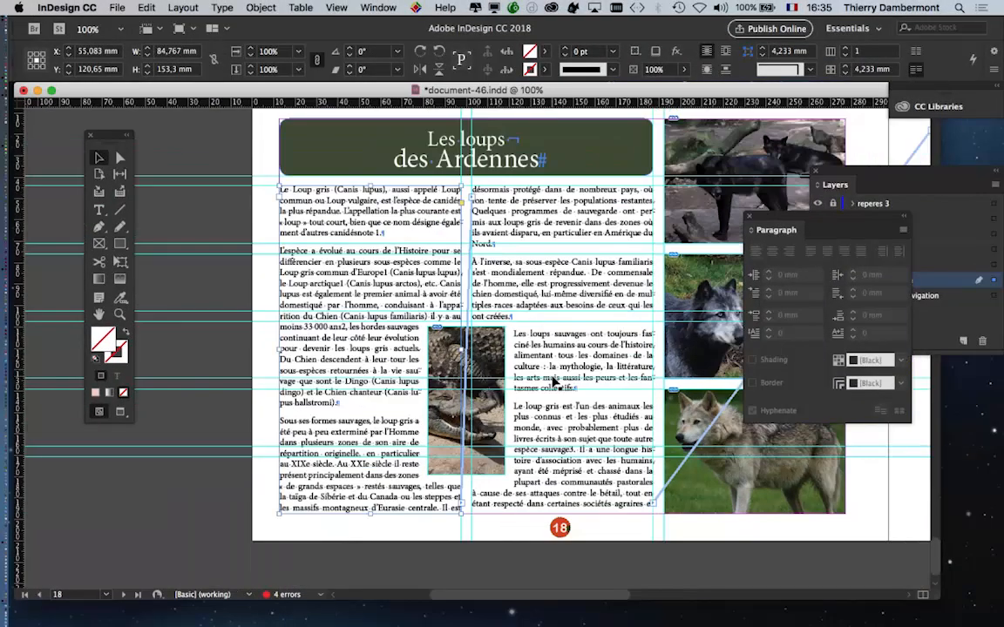
scroll(591, 351, right, 3)
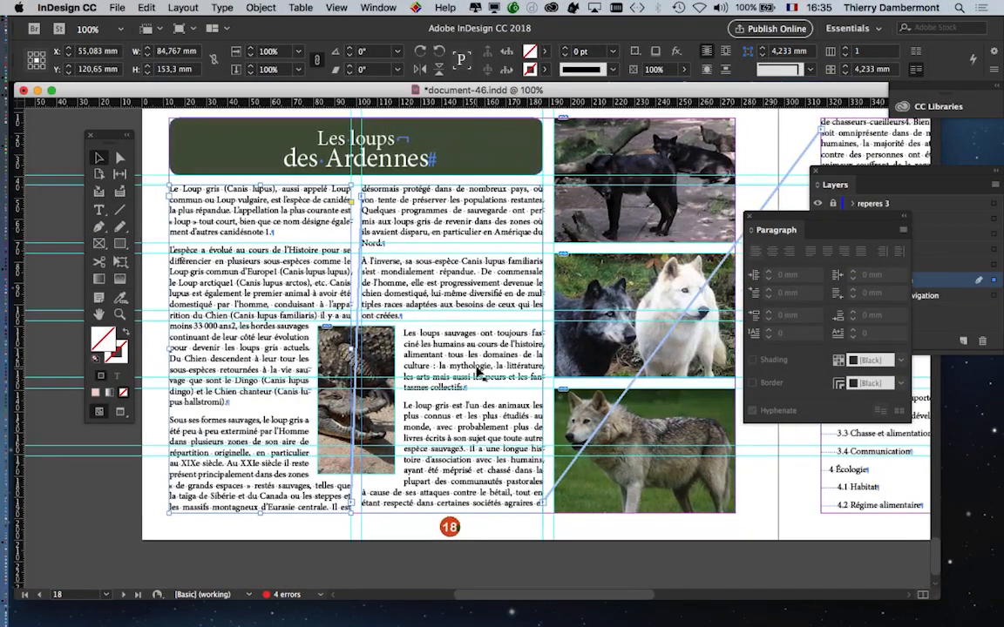
scroll(454, 376, up, 1)
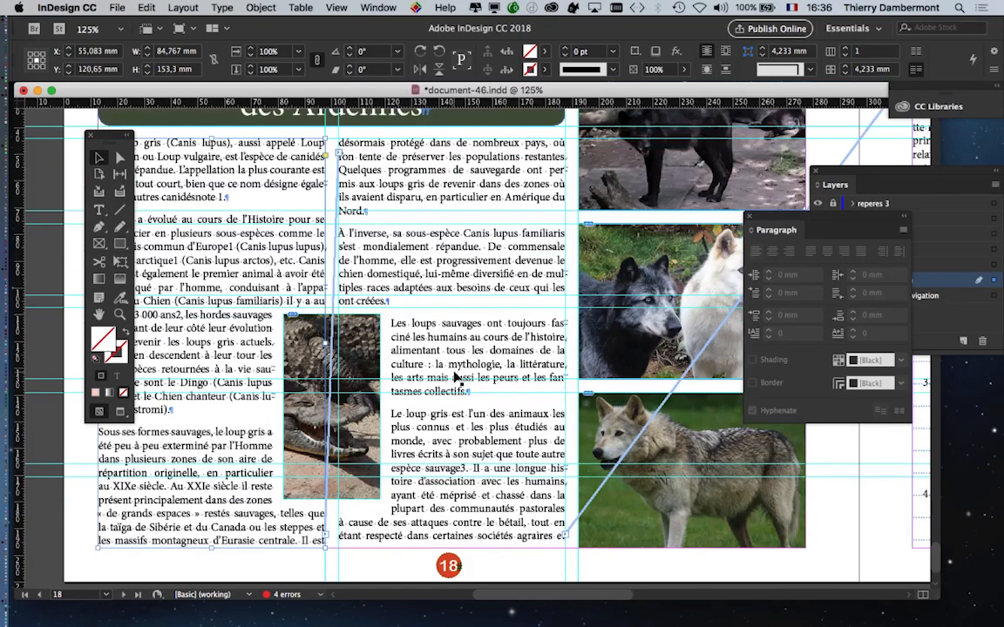
scroll(419, 271, up, 2)
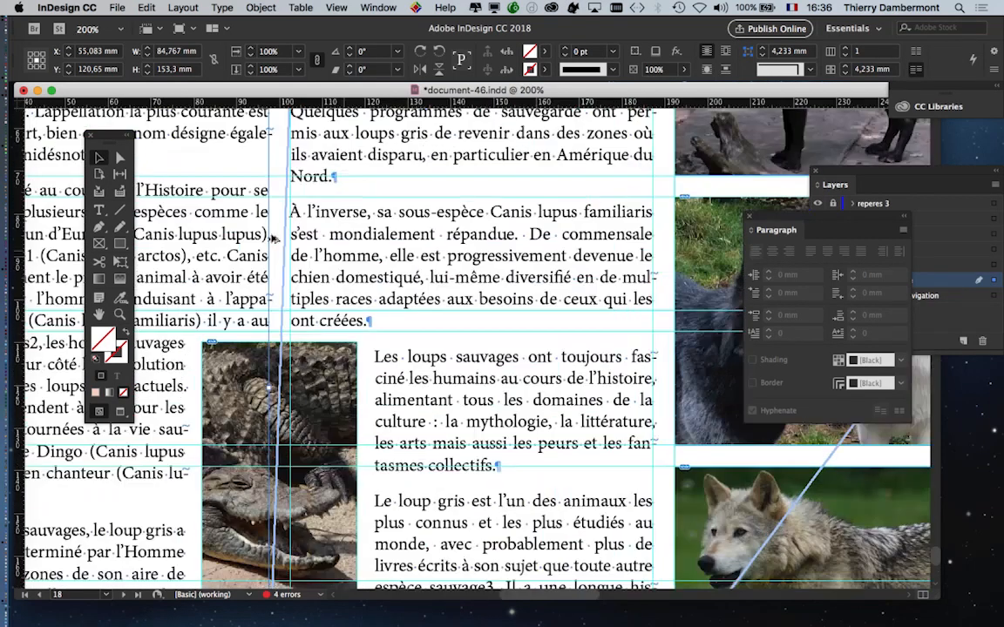
drag(106, 138, 90, 135)
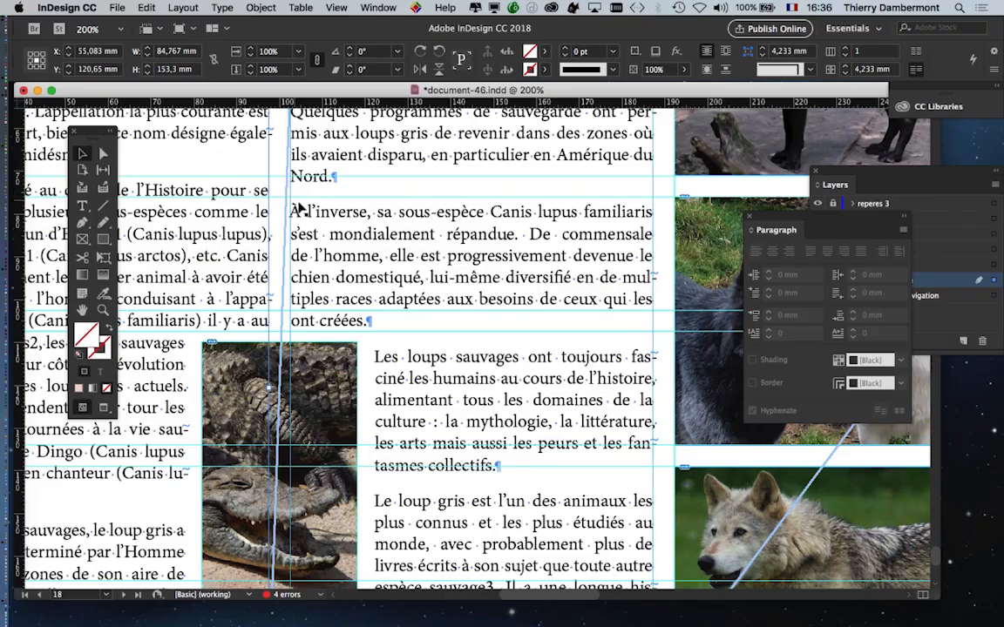
drag(299, 209, 420, 232)
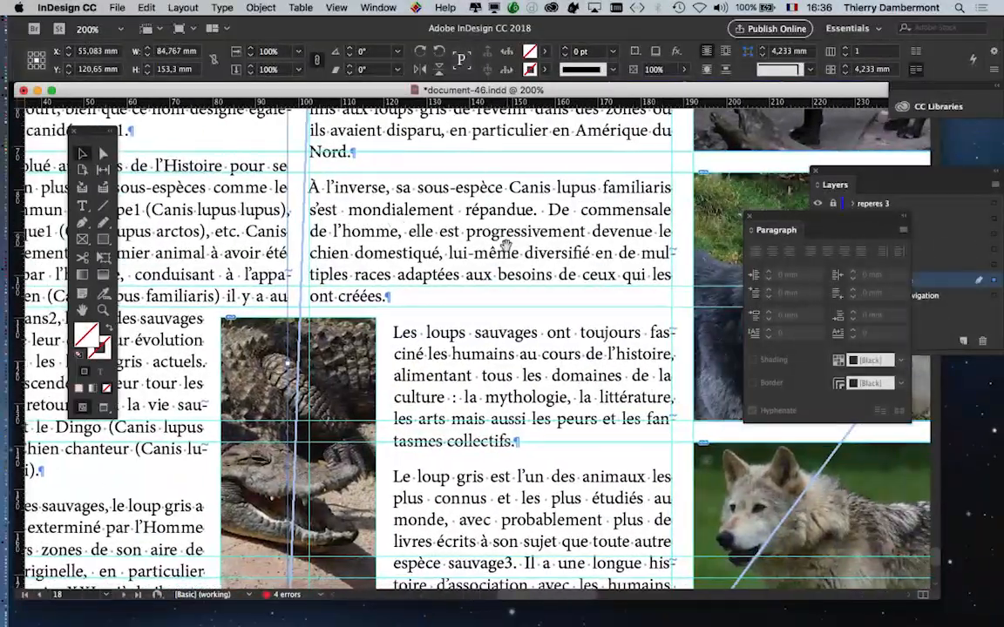
drag(506, 246, 426, 246)
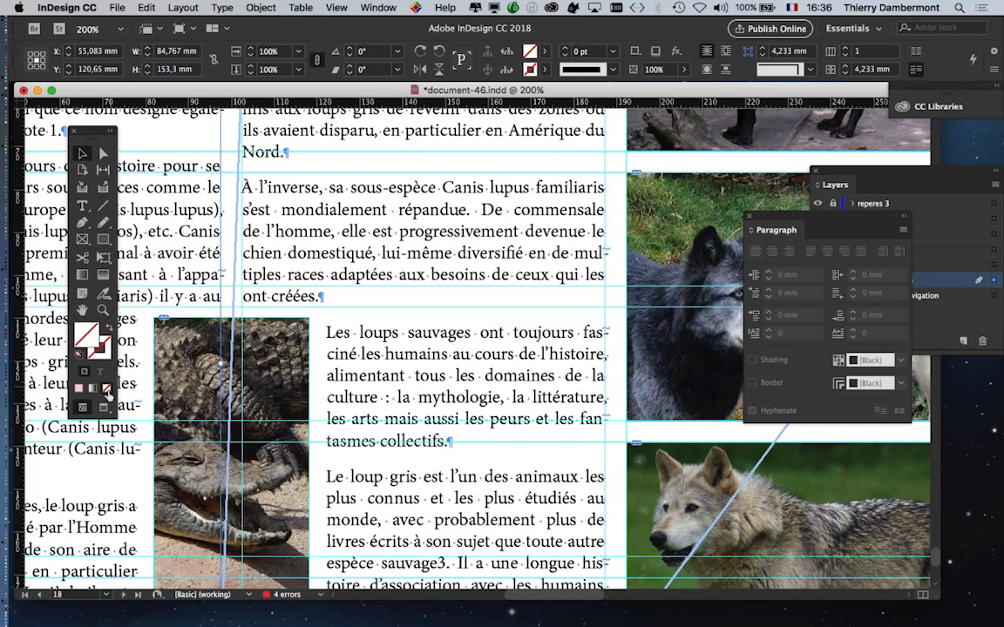
click(104, 408)
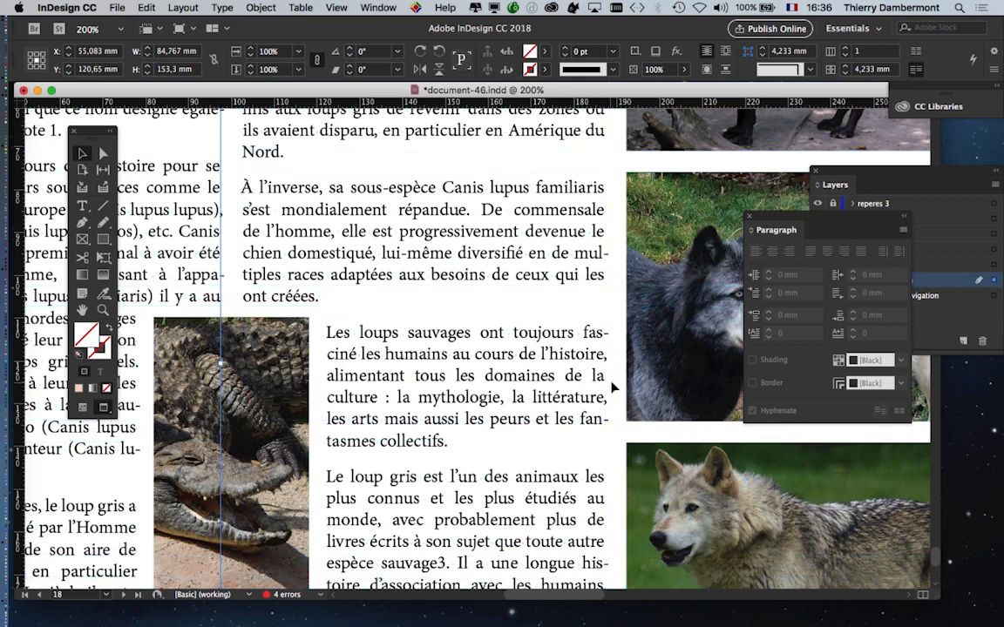
click(680, 437)
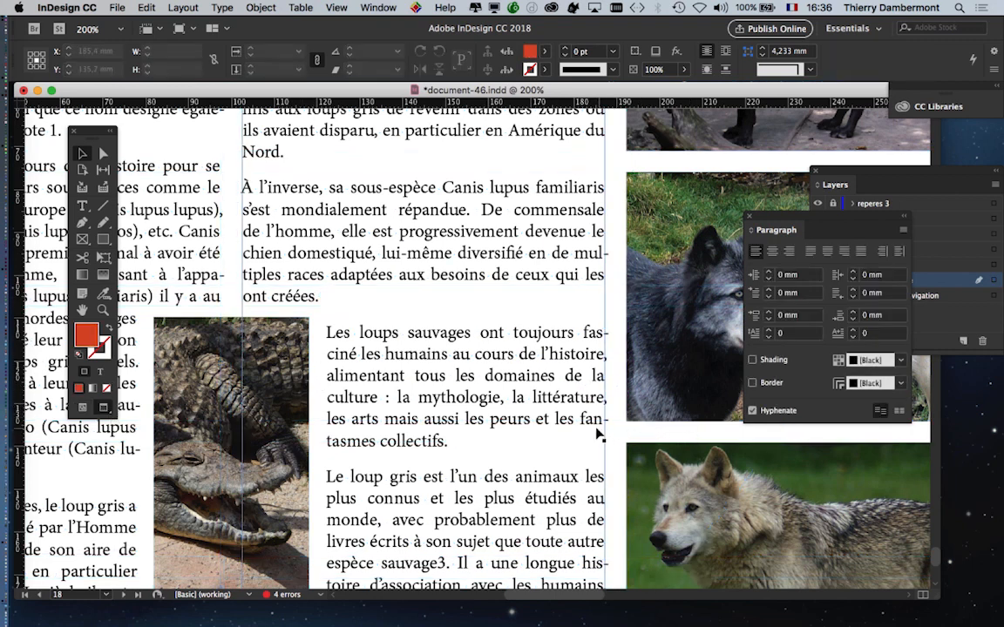
scroll(605, 400, left, 10)
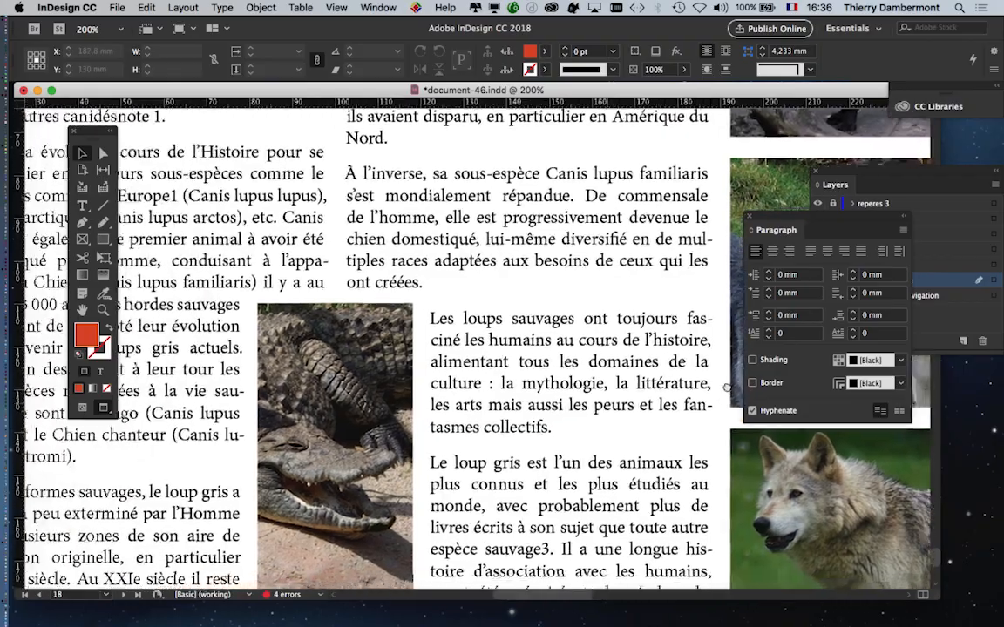
scroll(683, 402, left, 2)
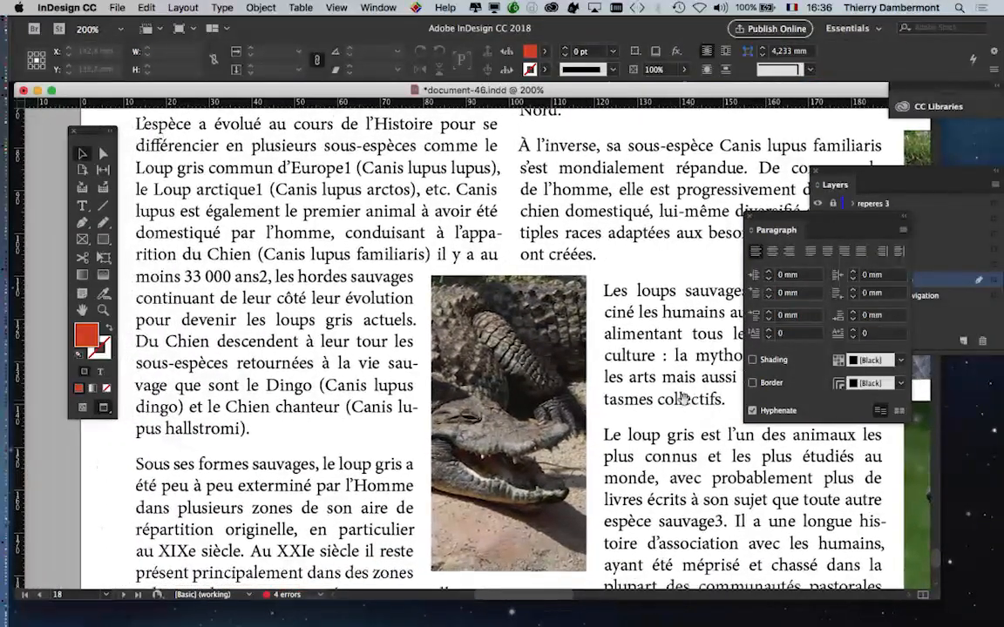
scroll(575, 402, down, 1)
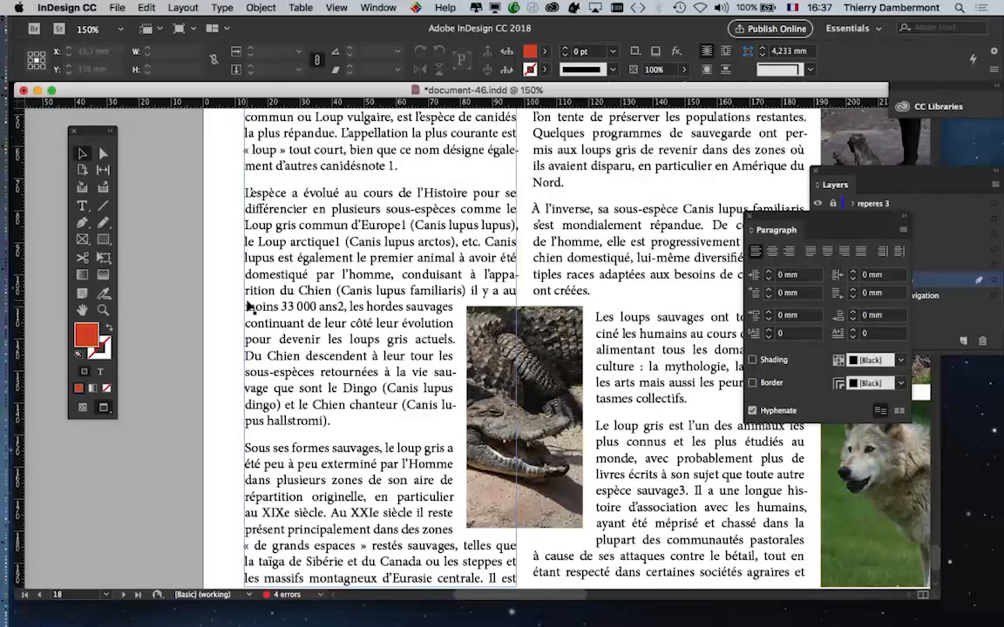
Save the document as a new version named document-47.indd in document-40_Folder
click(117, 7)
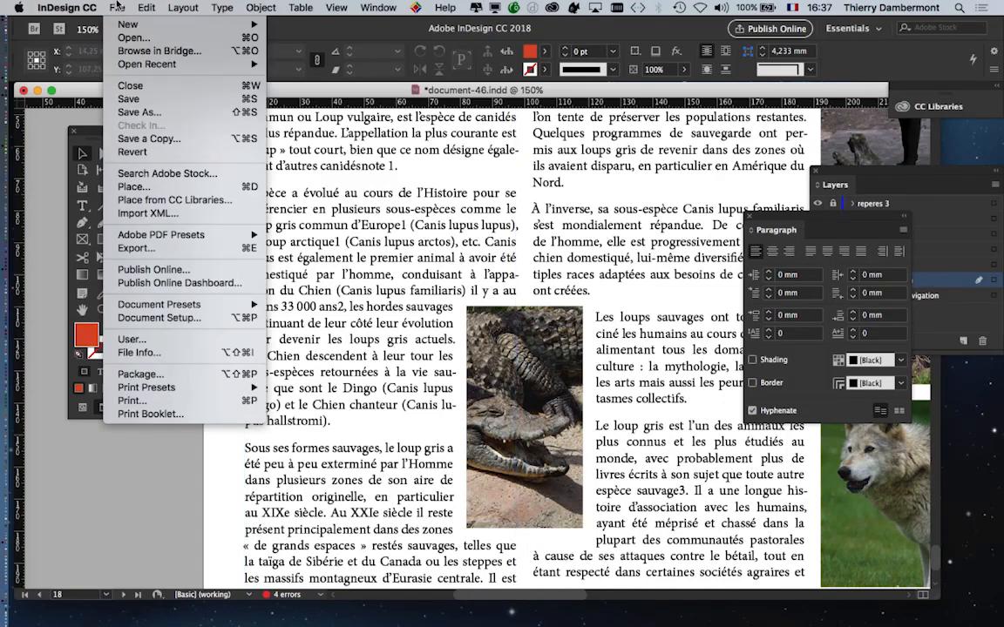
click(140, 113)
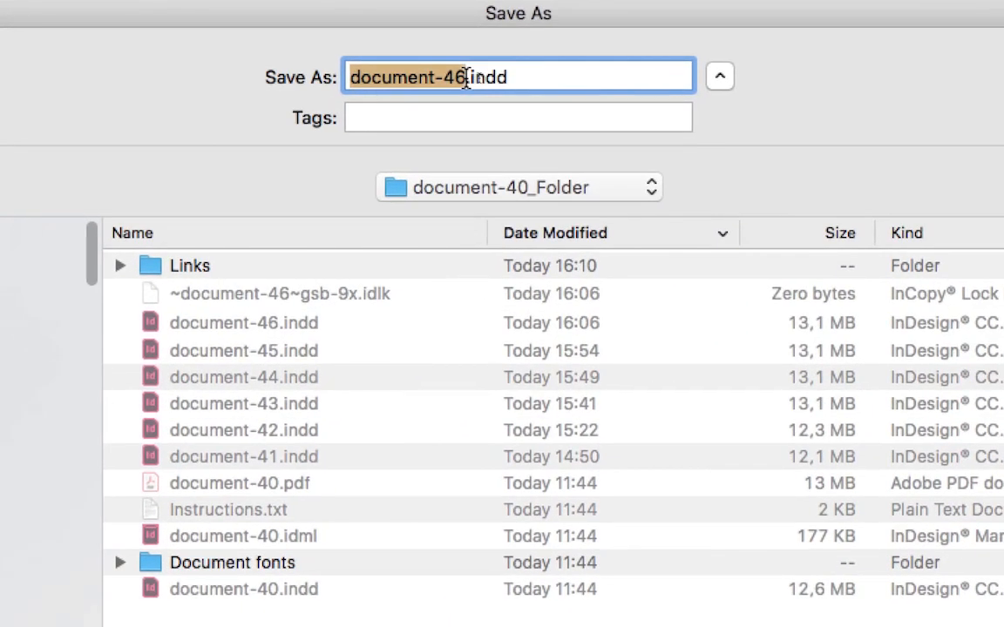
click(481, 78)
drag(466, 77, 460, 77)
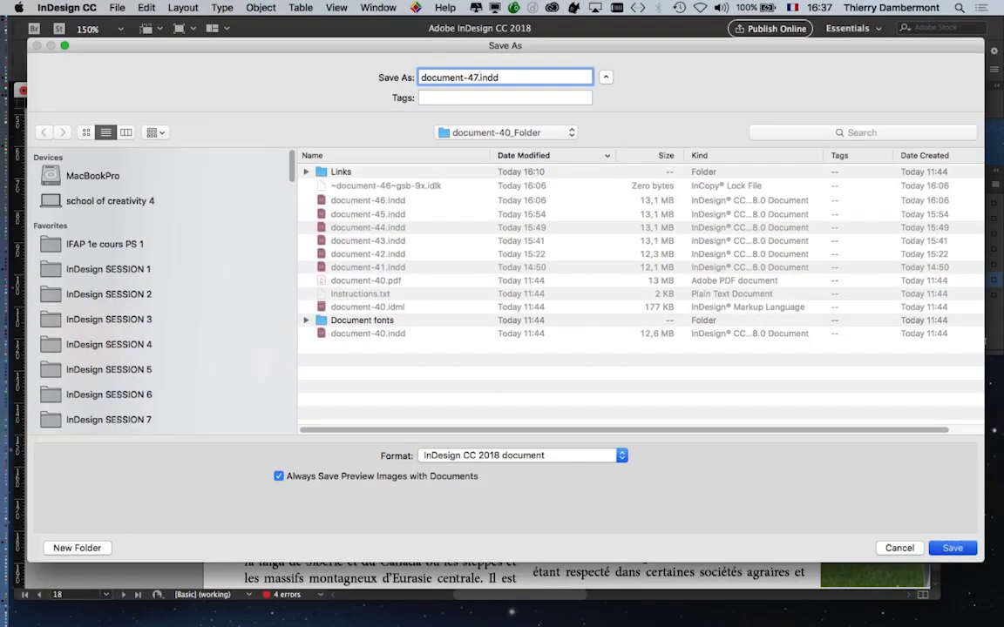
key(Return)
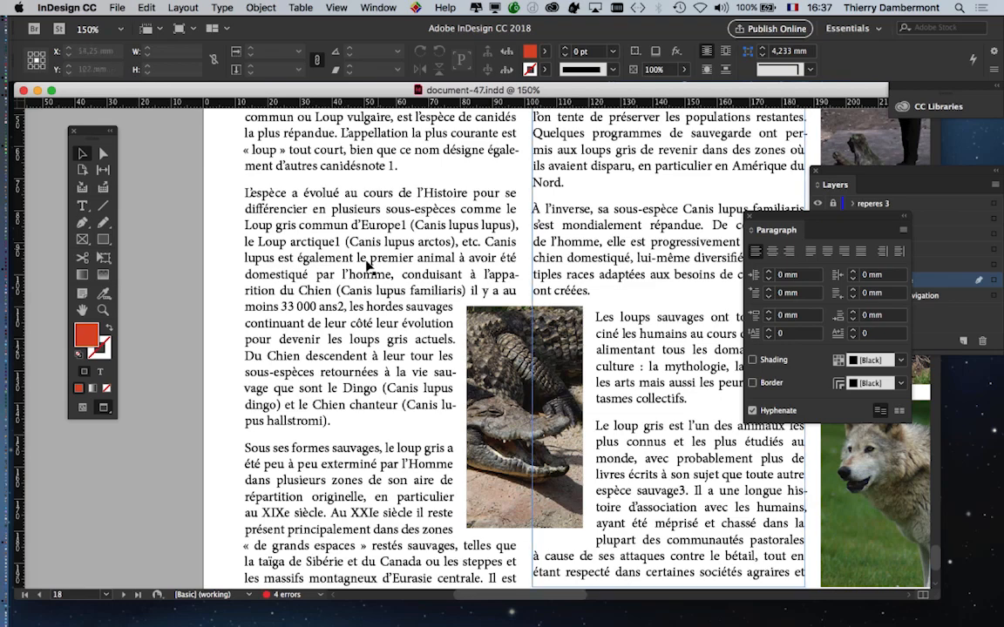
Select all of page 18's article text and place the Paragraph panel over its second column
click(84, 206)
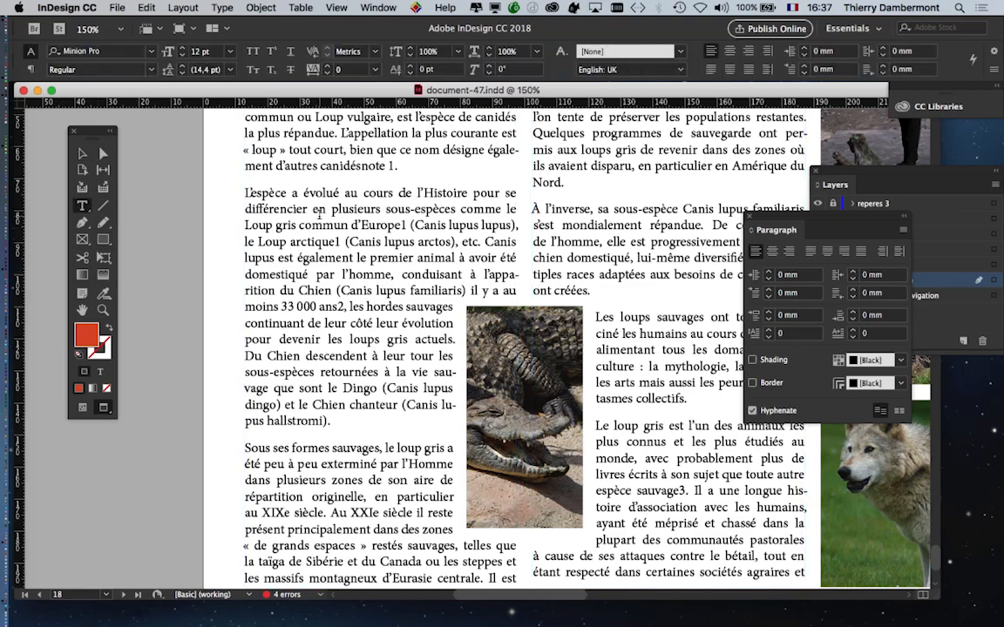
click(319, 216)
key(super+a)
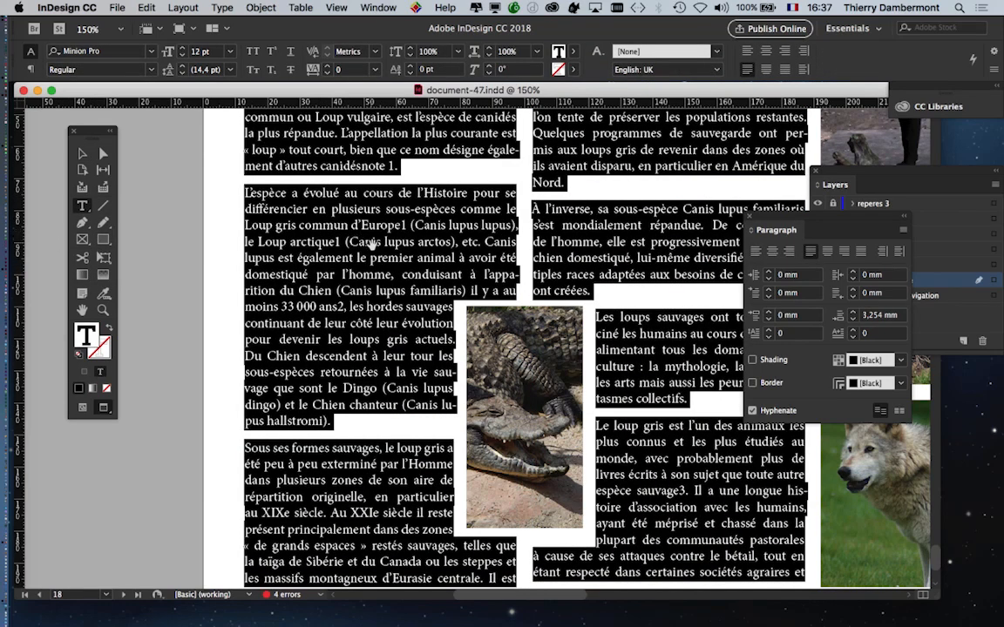
drag(372, 247, 305, 196)
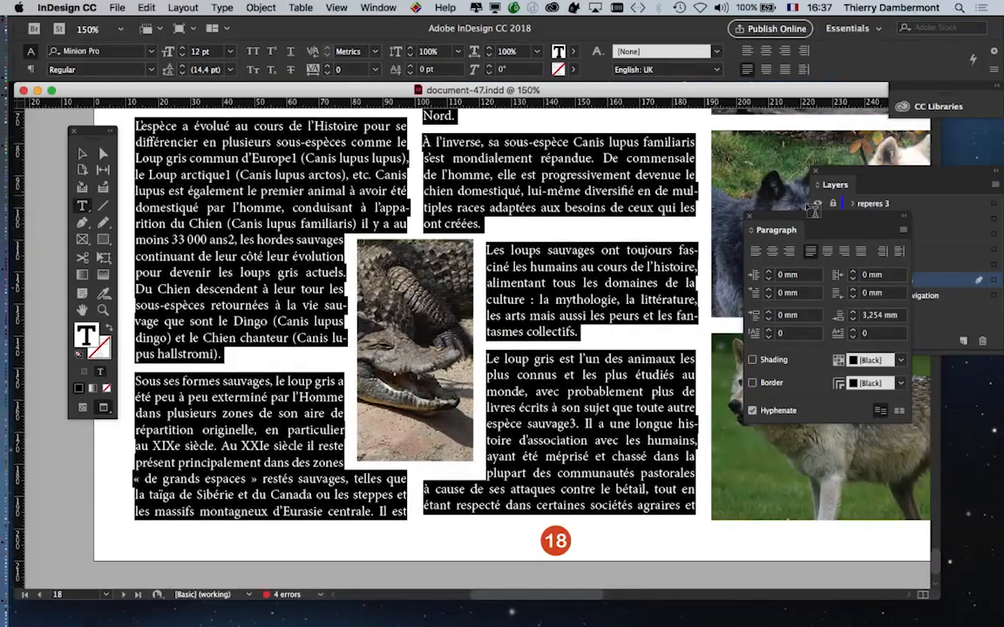
drag(807, 218, 523, 154)
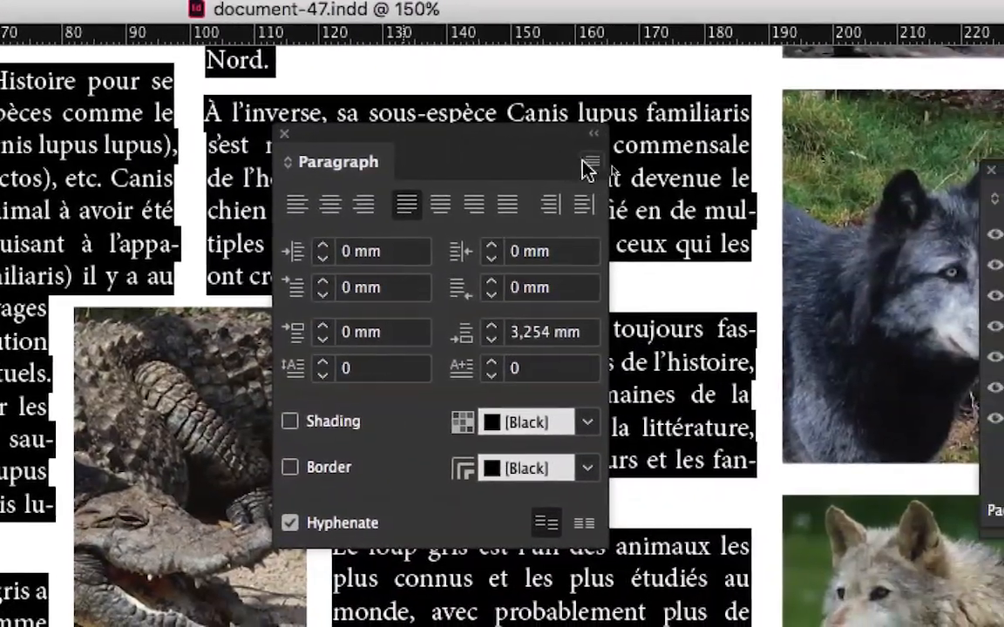
Open the Justification settings for the selected text, enable the preview and position the dialog
click(590, 164)
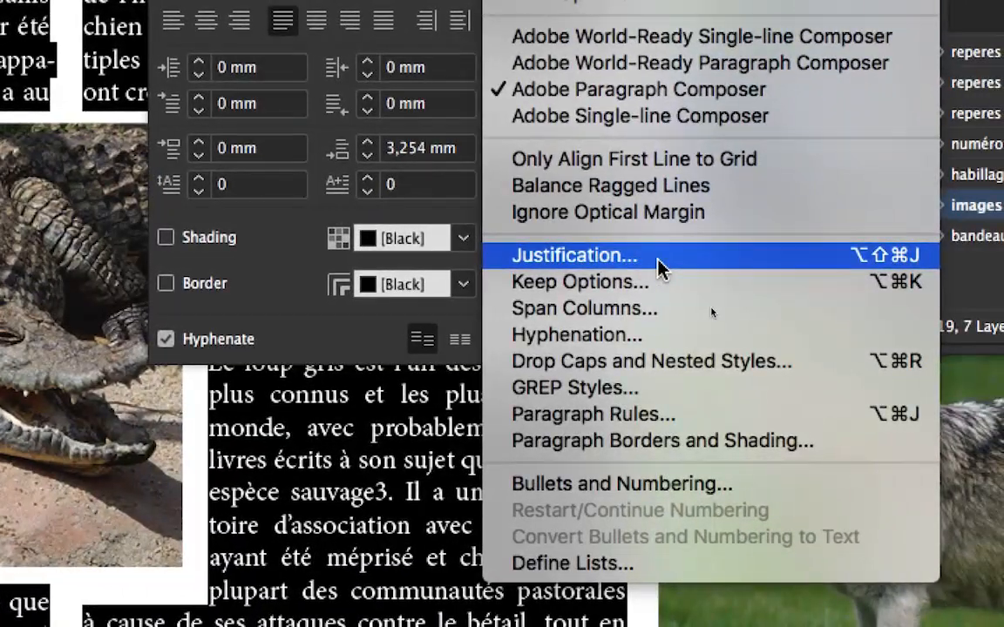
click(657, 259)
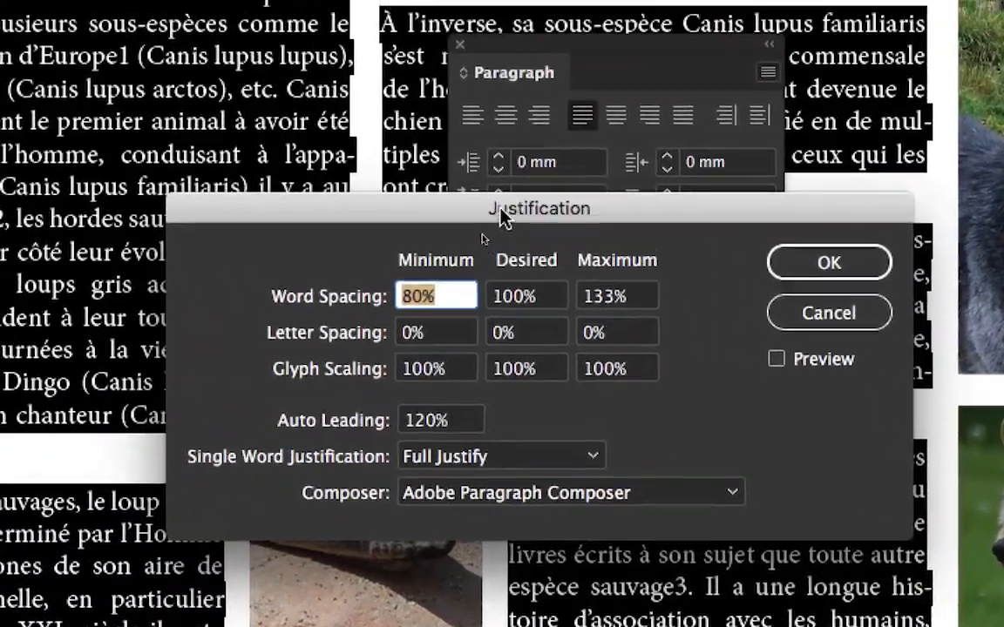
drag(501, 209, 572, 197)
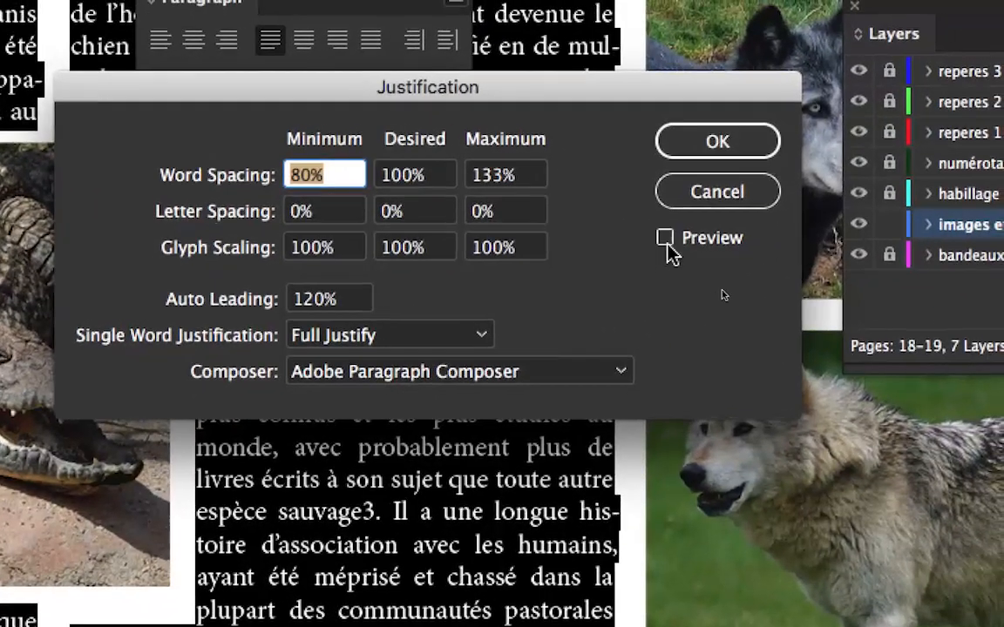
click(665, 243)
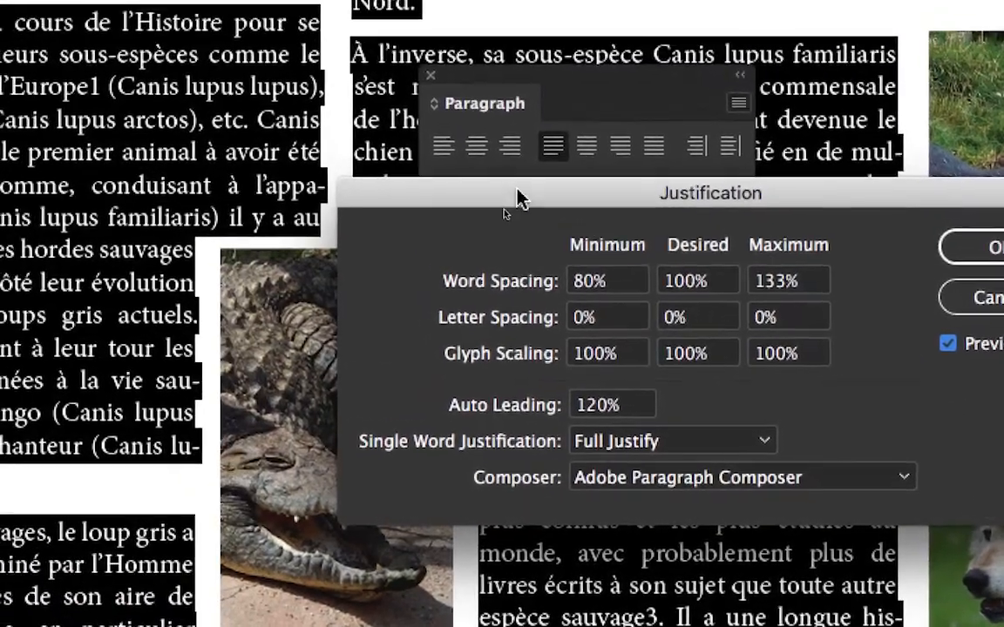
drag(229, 84, 189, 112)
drag(499, 202, 459, 264)
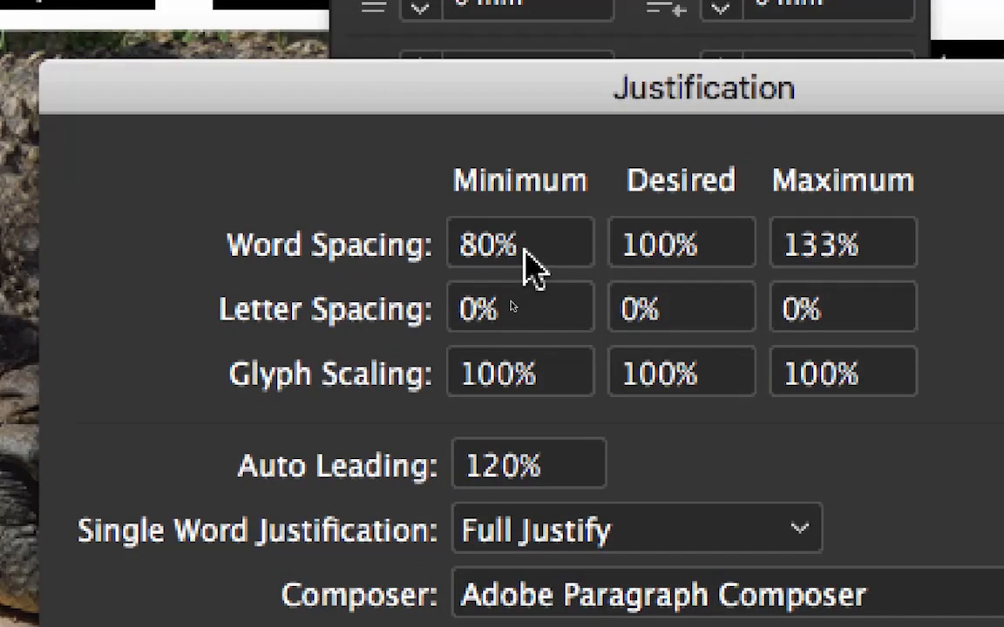
Examine the minimum, desired and maximum values for word spacing and letter spacing
click(531, 261)
double_click(497, 252)
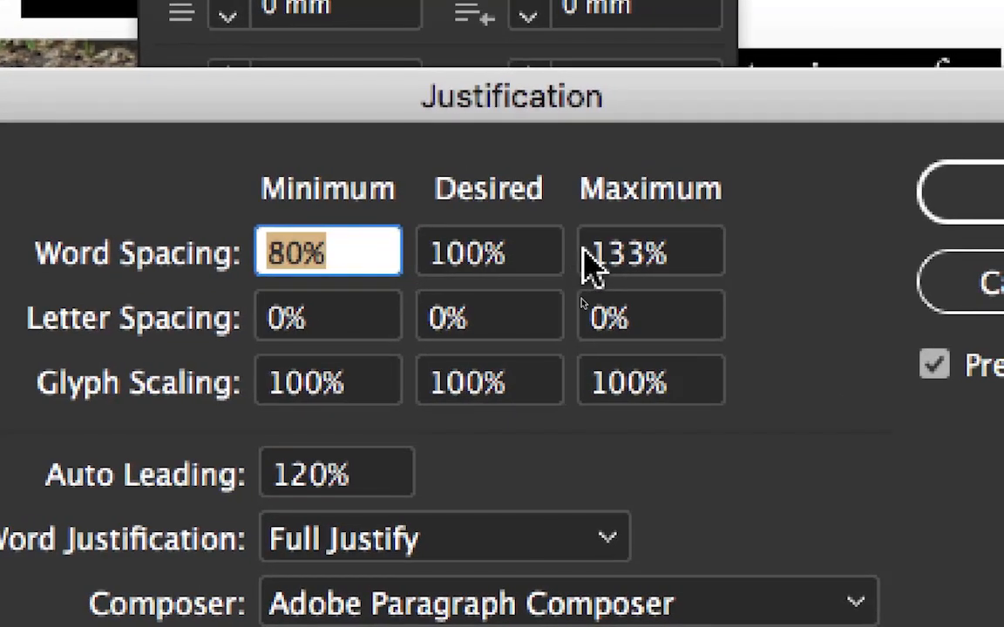
drag(604, 251, 502, 251)
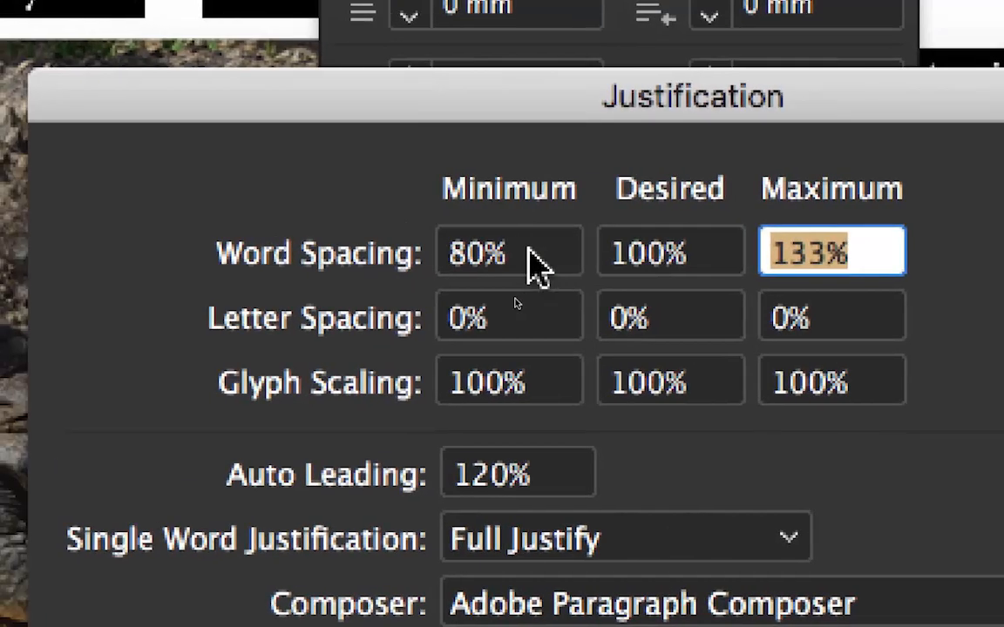
drag(264, 251, 198, 251)
drag(509, 251, 507, 248)
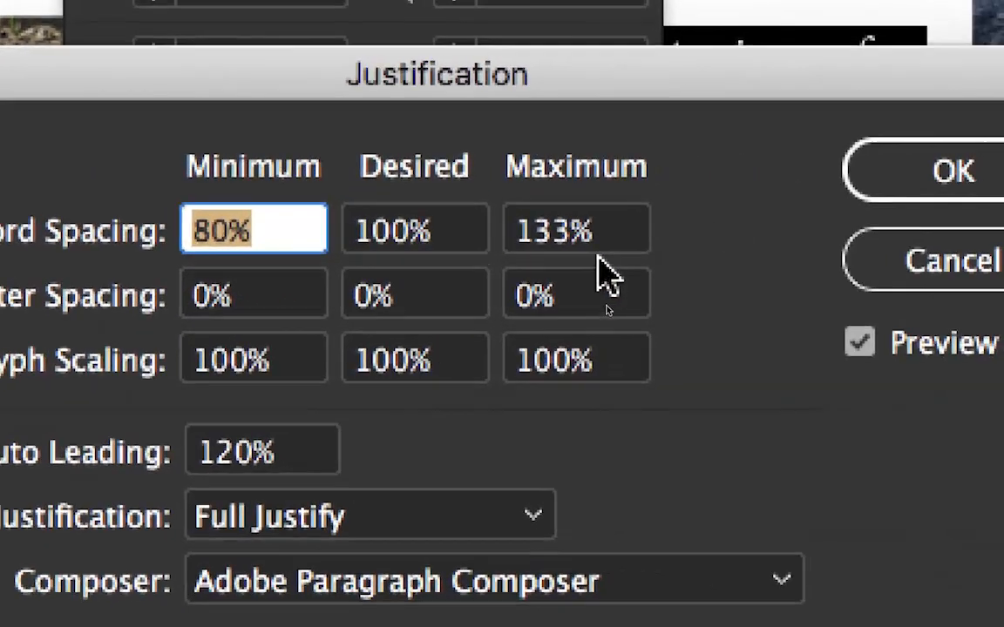
drag(927, 246, 881, 243)
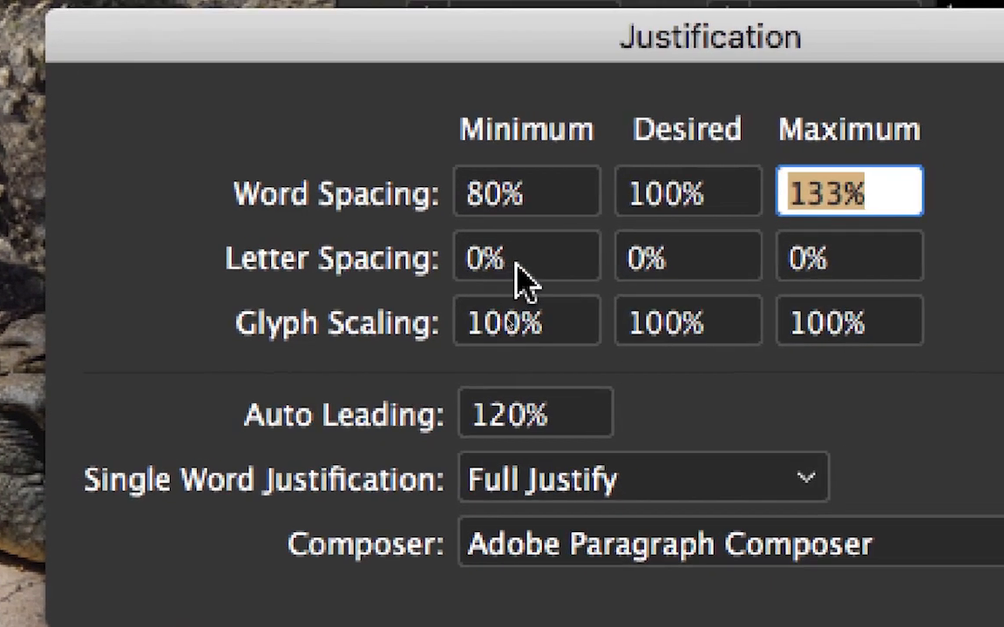
drag(538, 248, 480, 244)
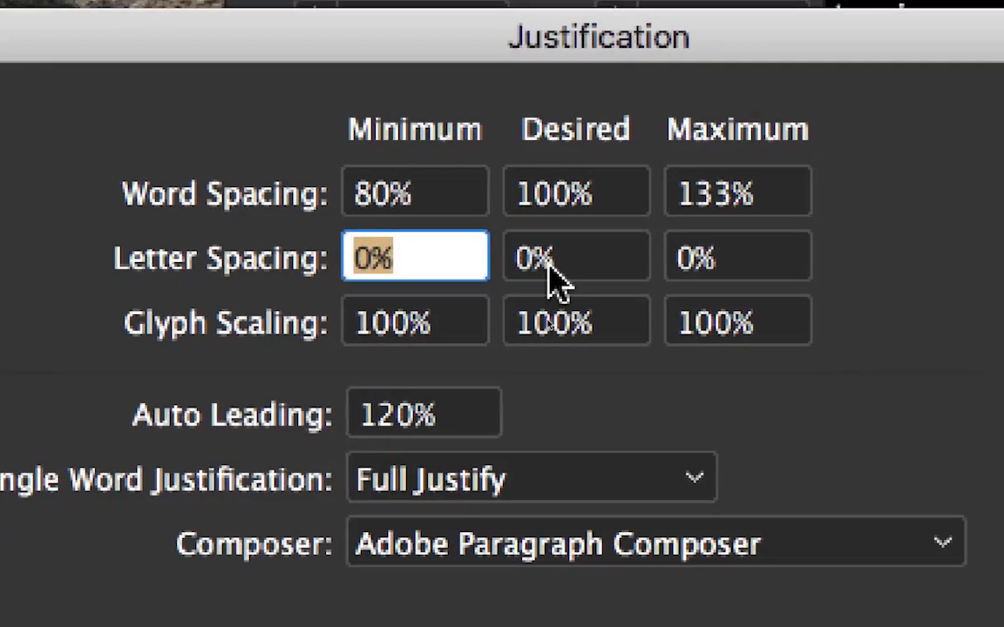
drag(553, 280, 520, 279)
click(692, 263)
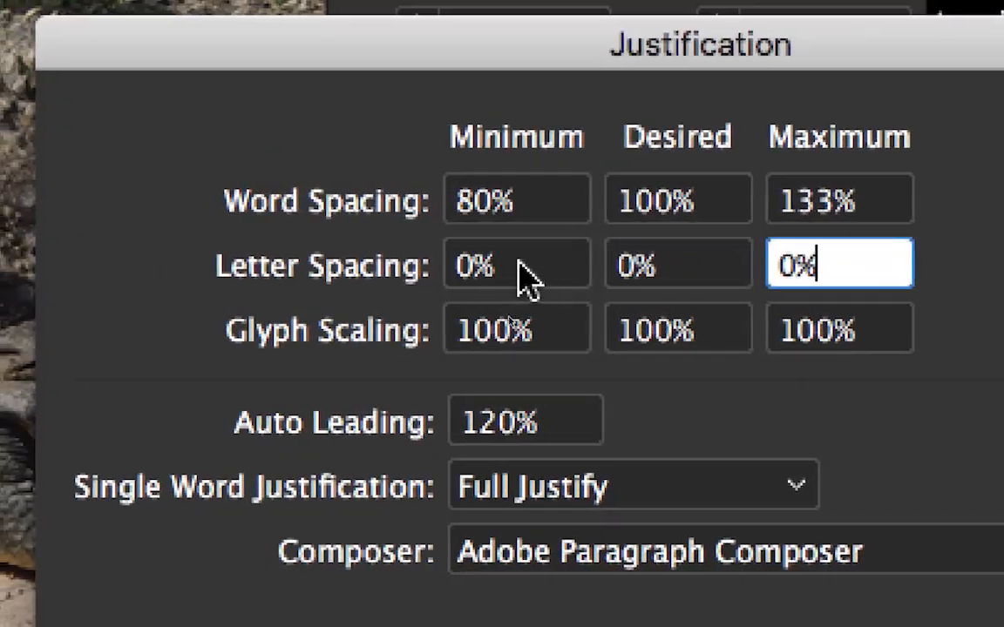
Try to set the minimum letter spacing to 5%
drag(486, 247, 397, 246)
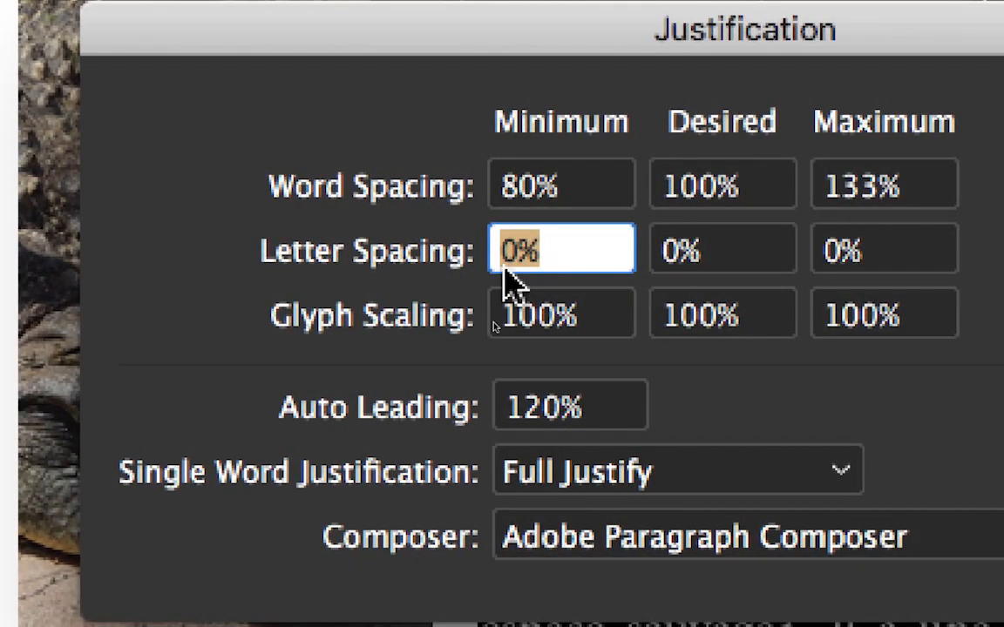
text(5)
key(Tab)
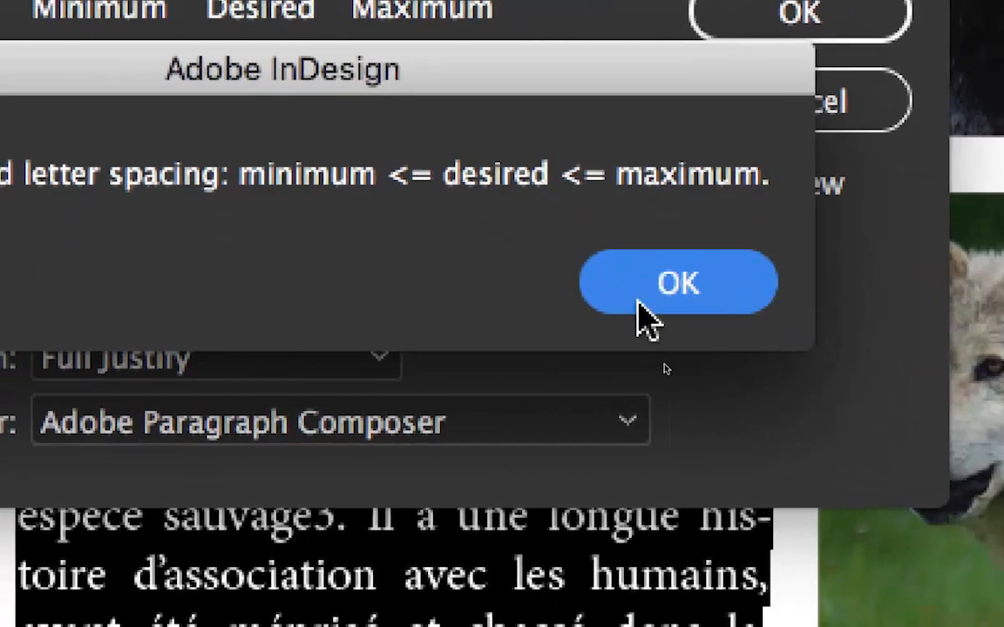
click(638, 314)
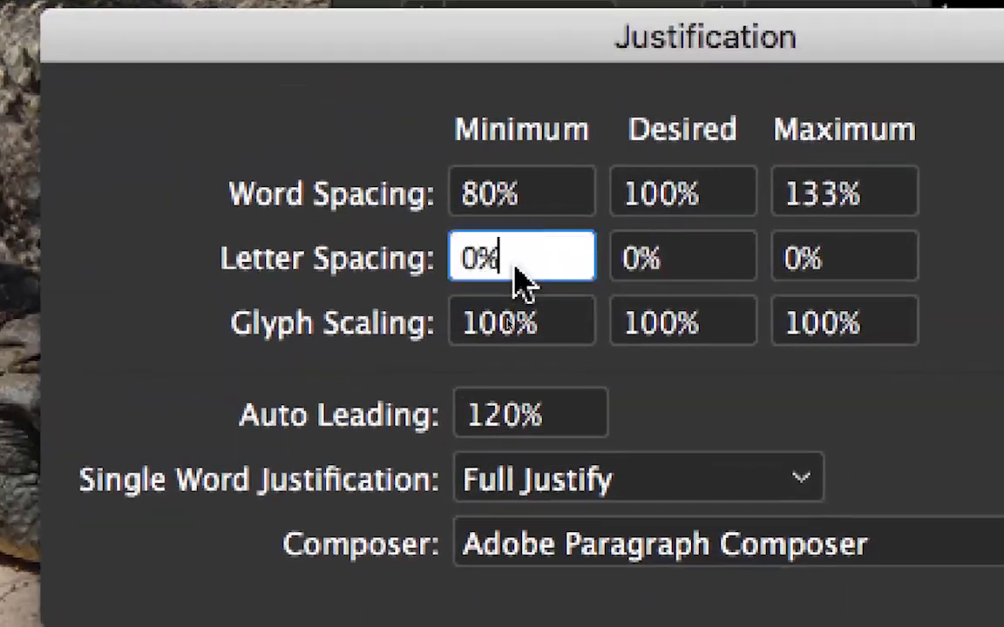
Set the letter spacing to a minimum of -10% and a maximum of 10%
drag(432, 245, 345, 234)
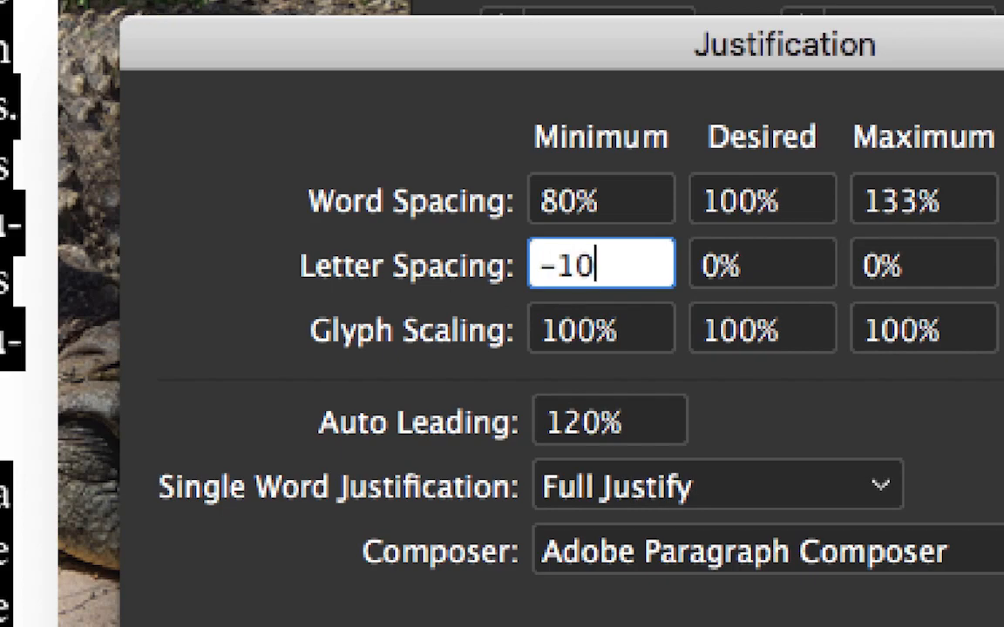
key(Tab)
key(Tab)
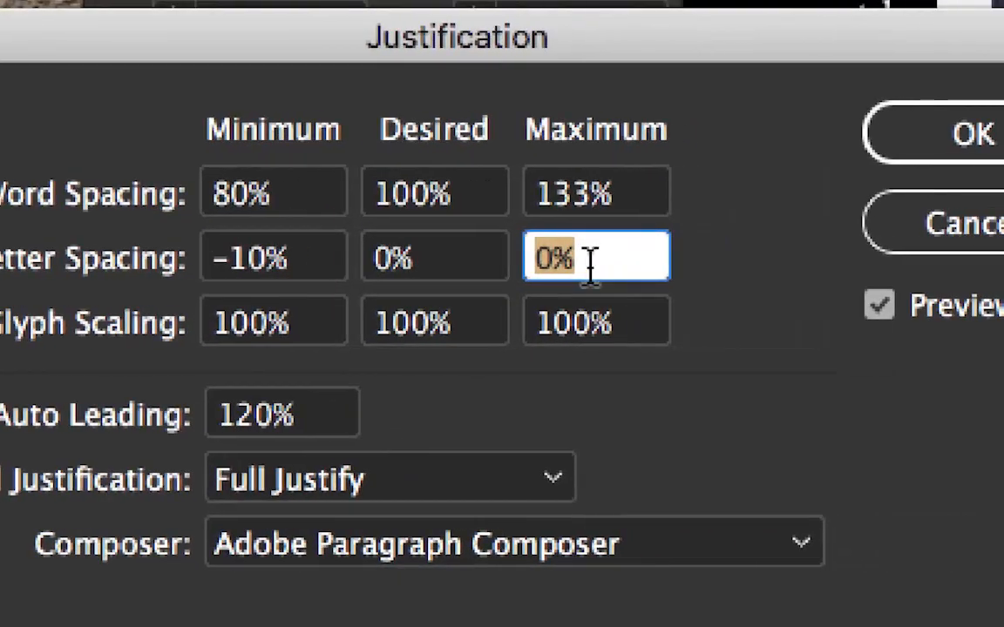
text(10)
key(Tab)
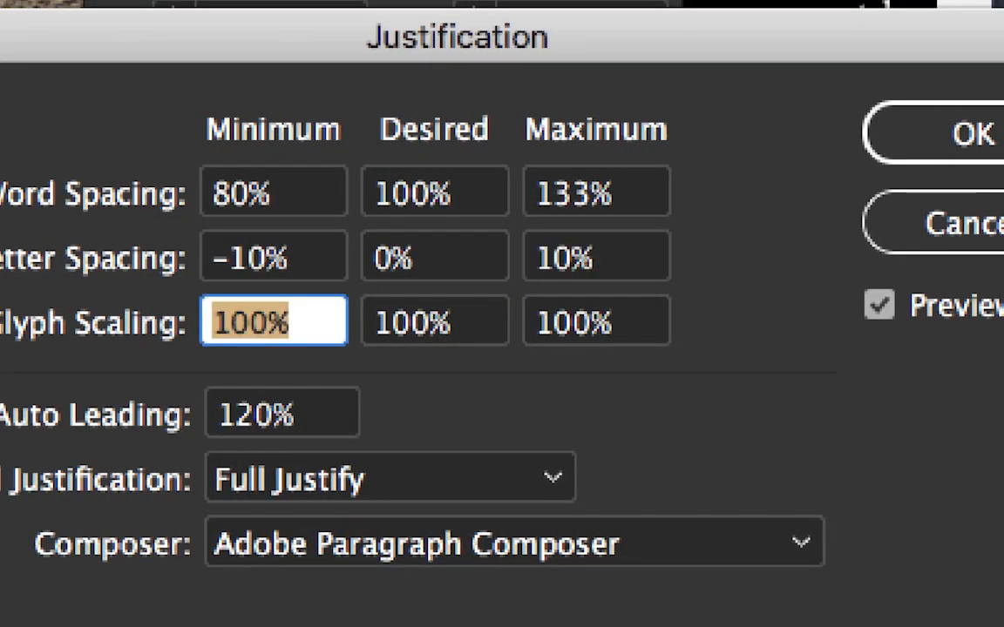
Move the Justification dialog aside to inspect the reflowed text, and apply the letter spacing settings
click(322, 258)
drag(322, 258, 143, 251)
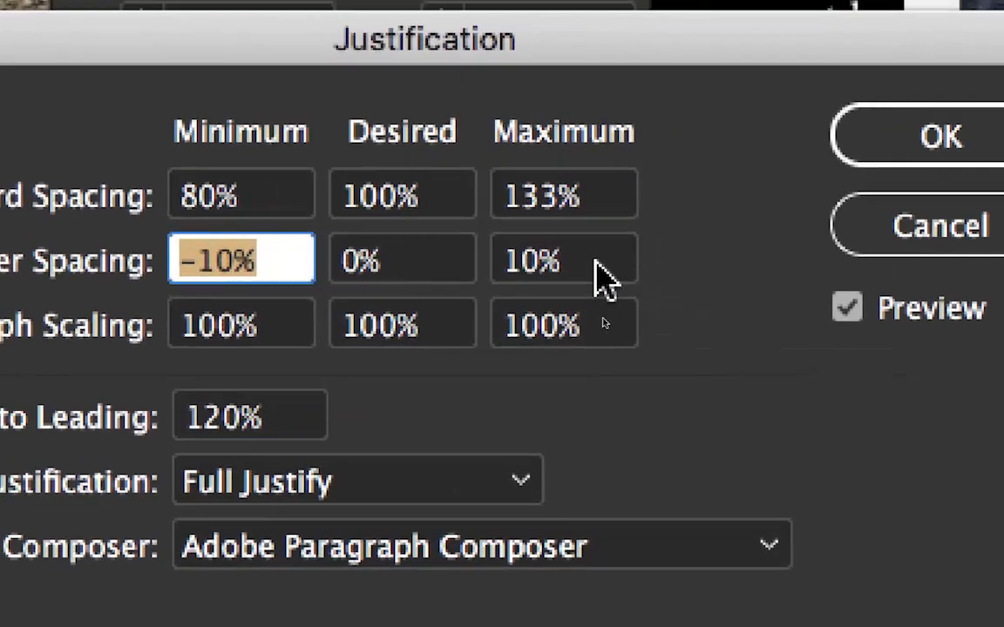
click(753, 261)
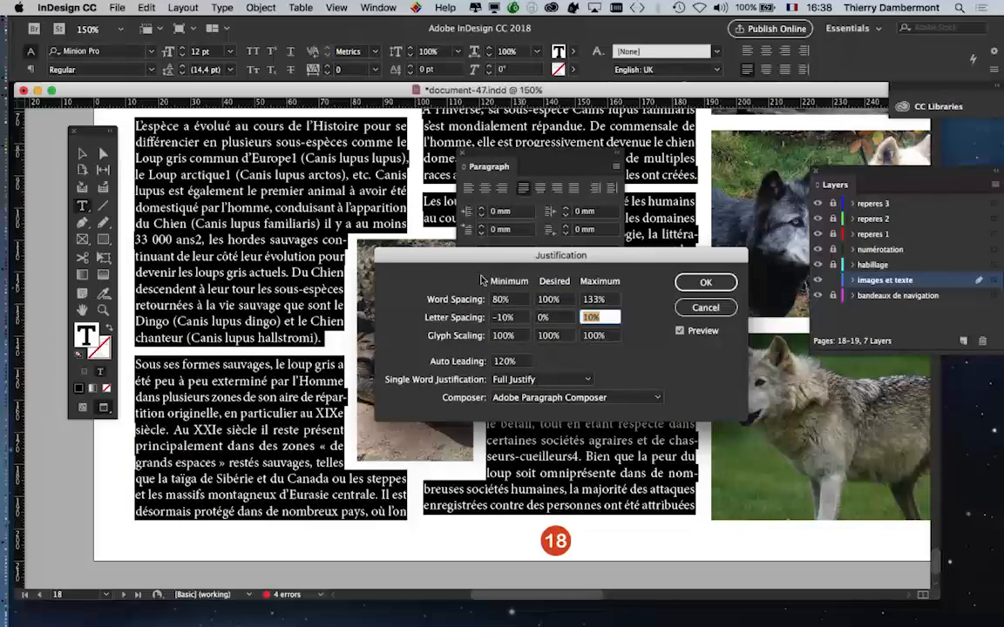
drag(481, 260, 235, 177)
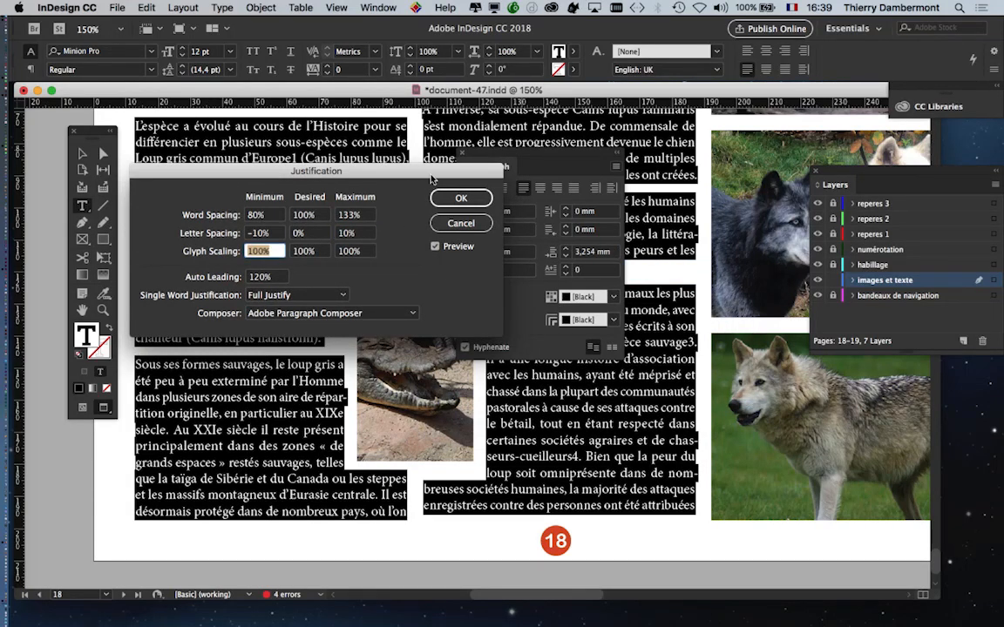
drag(431, 178, 642, 321)
click(669, 340)
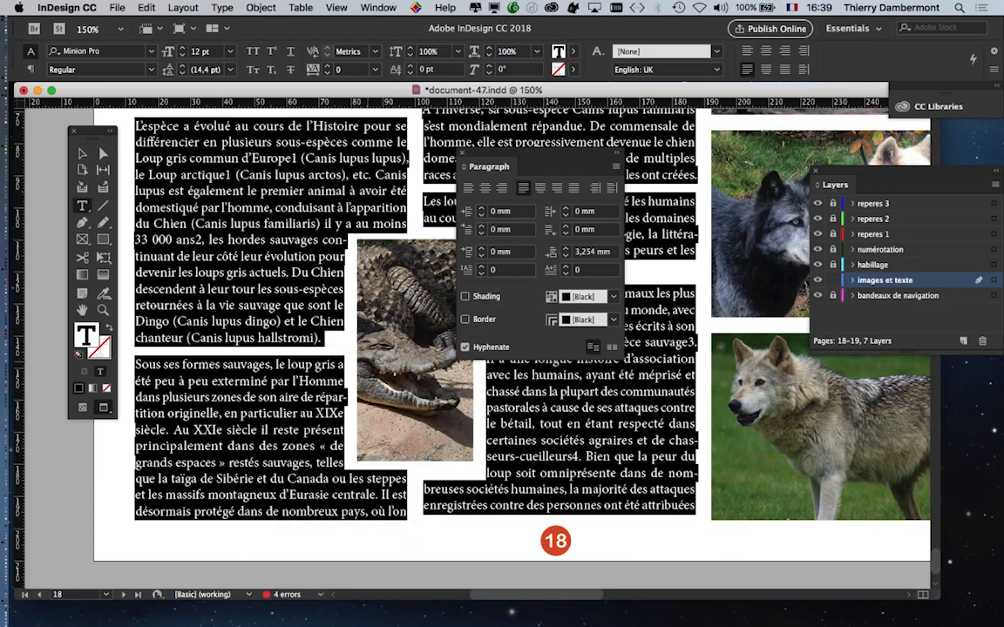
Place the Paragraph panel and the reopened Justification dialog on the pasteboard beside page 18's text
drag(499, 158, 182, 499)
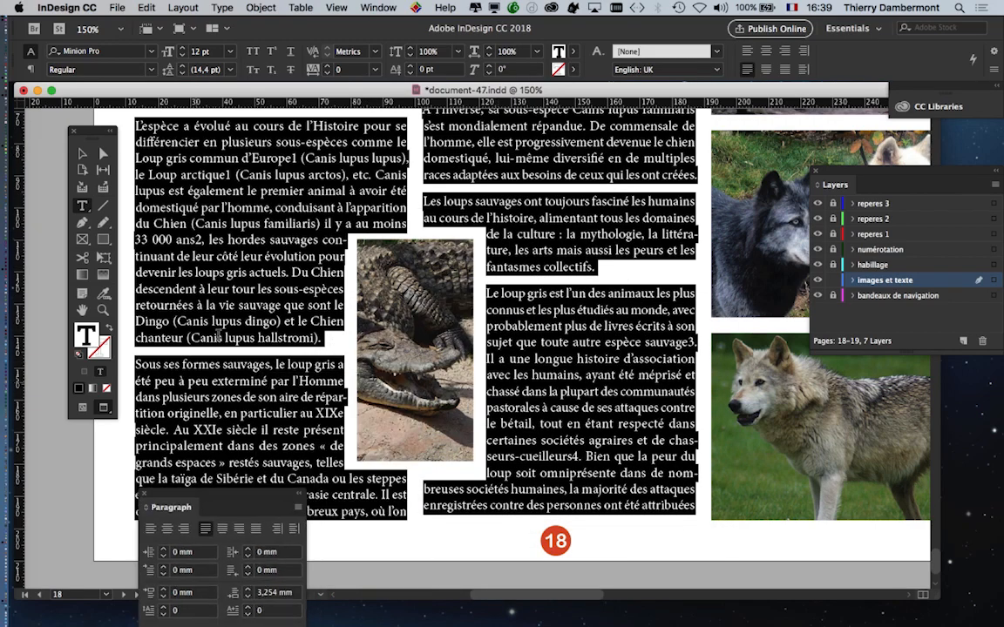
scroll(296, 296, left, 8)
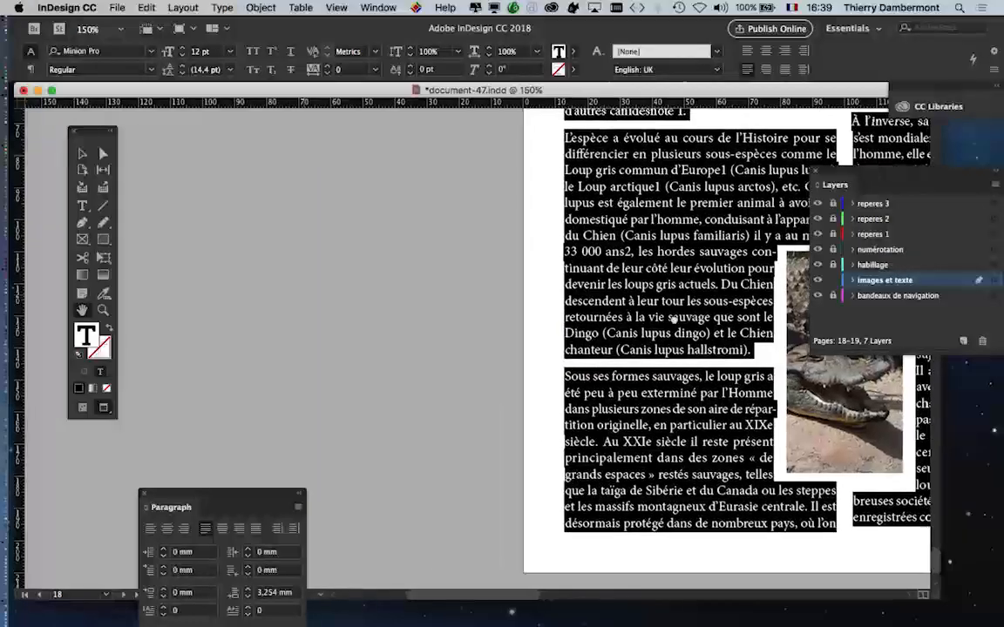
drag(238, 496, 184, 388)
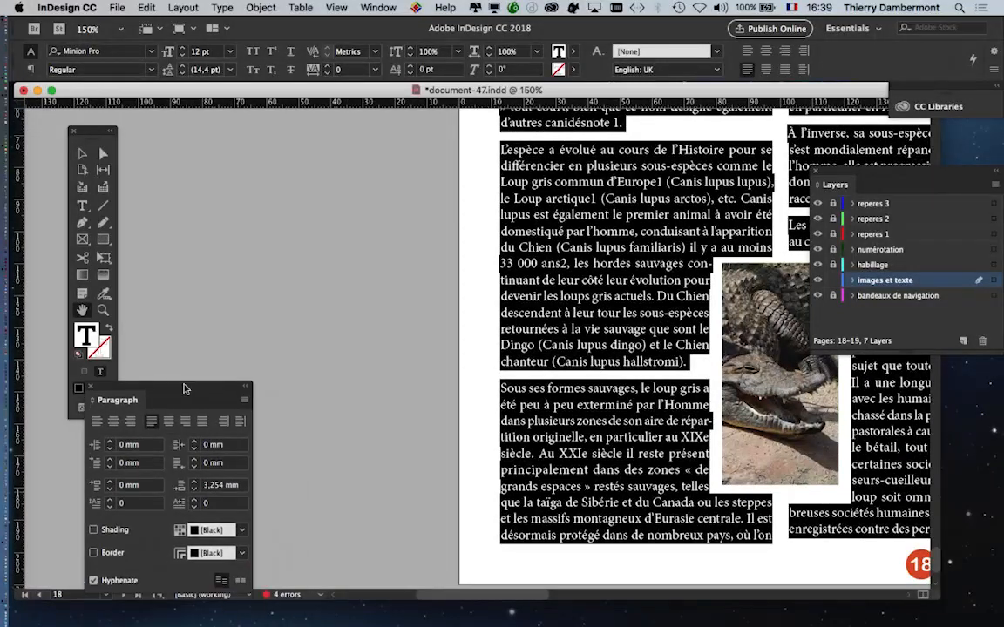
click(242, 401)
click(313, 457)
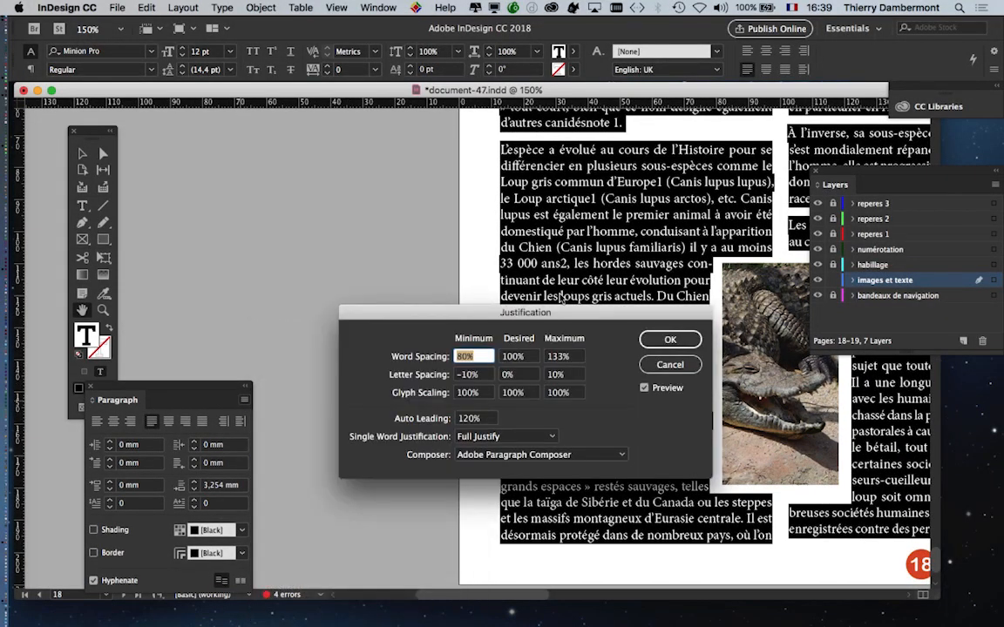
drag(601, 315, 415, 160)
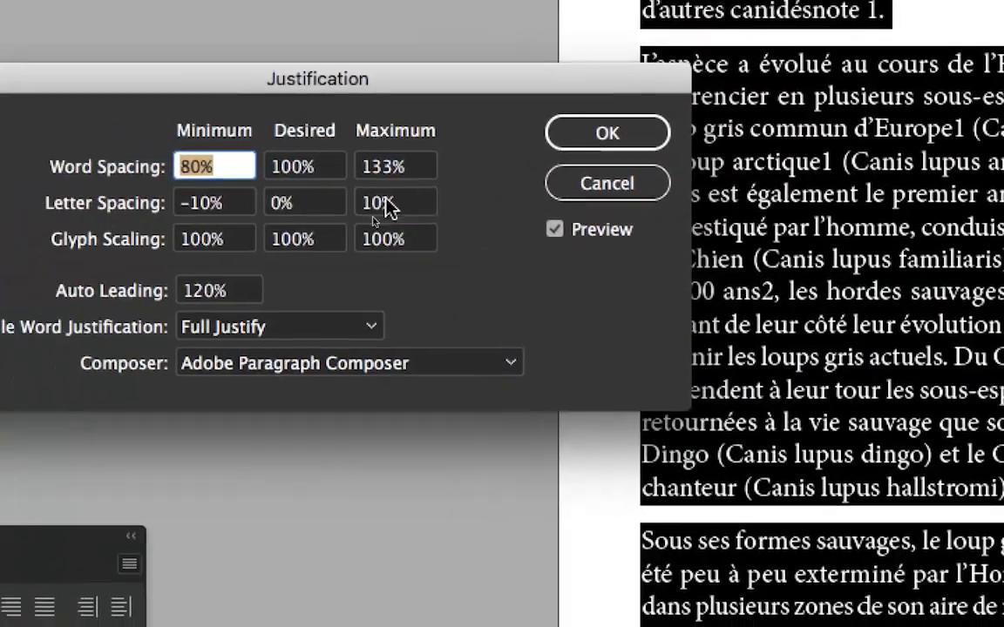
Reset the maximum and minimum letter spacing to 0% and apply the justification settings
double_click(386, 204)
text(0)
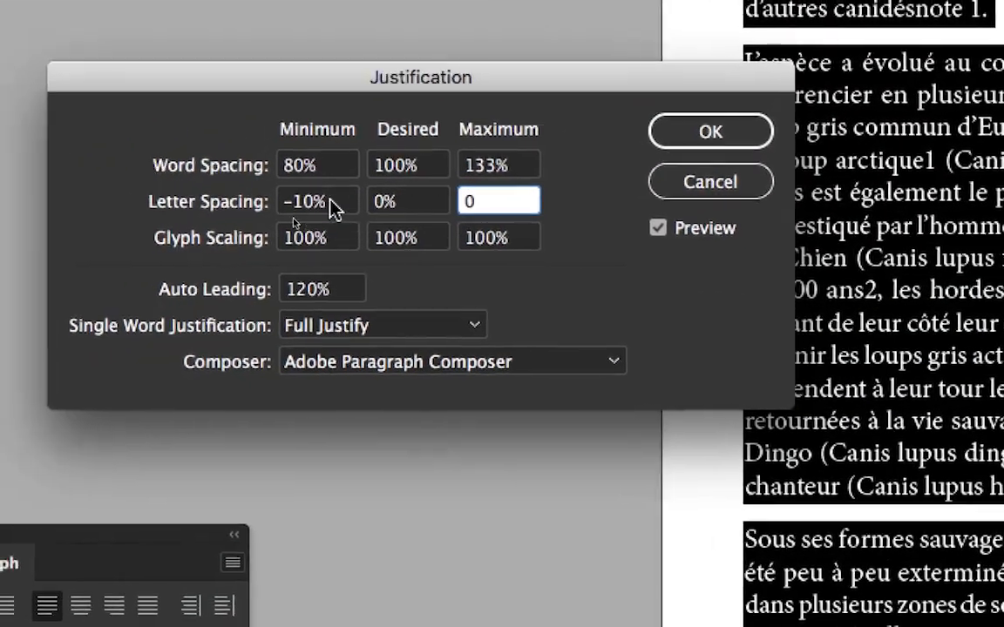
double_click(335, 206)
text(0)
click(710, 131)
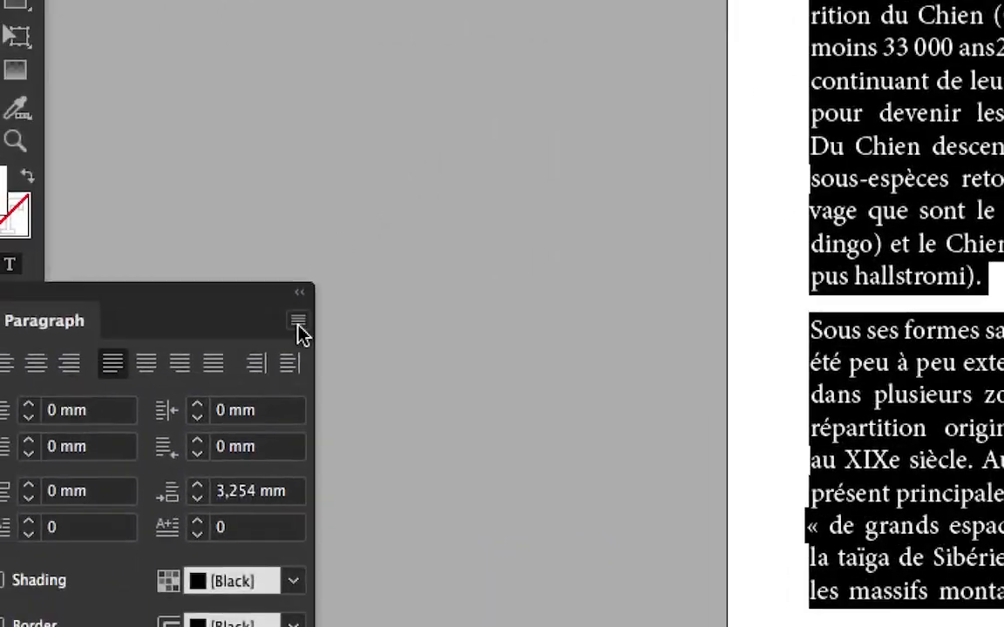
Set the selected text's justification letter spacing to a minimum of -10% and a maximum of 10%
click(298, 332)
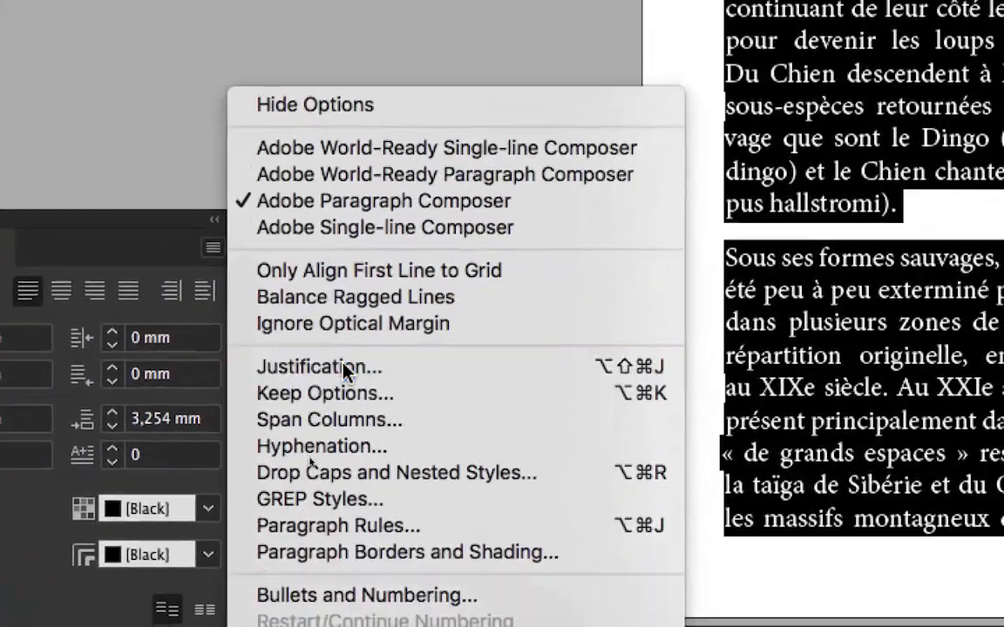
click(331, 380)
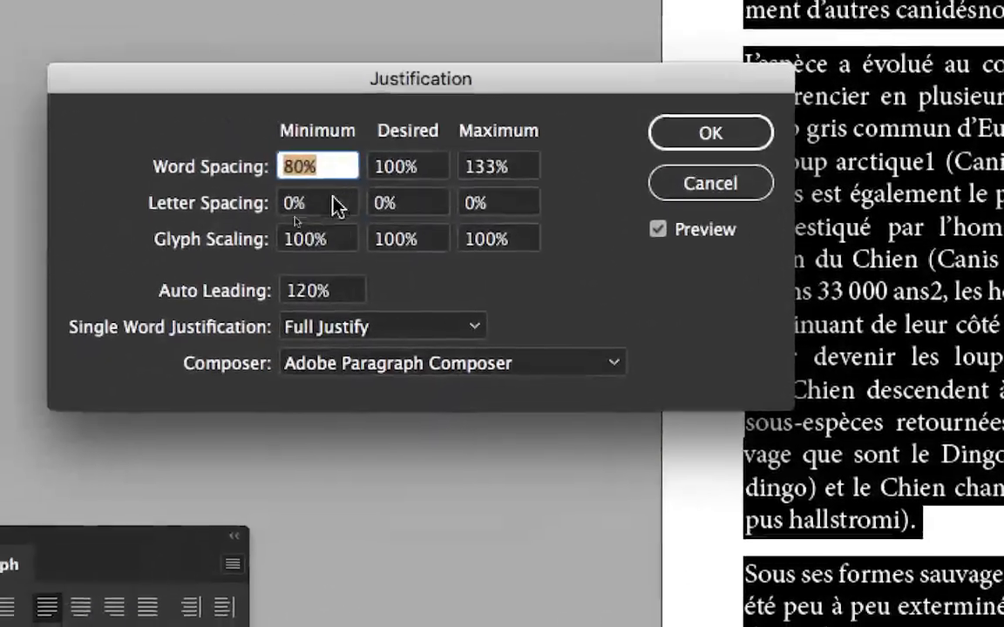
double_click(336, 206)
text(-10)
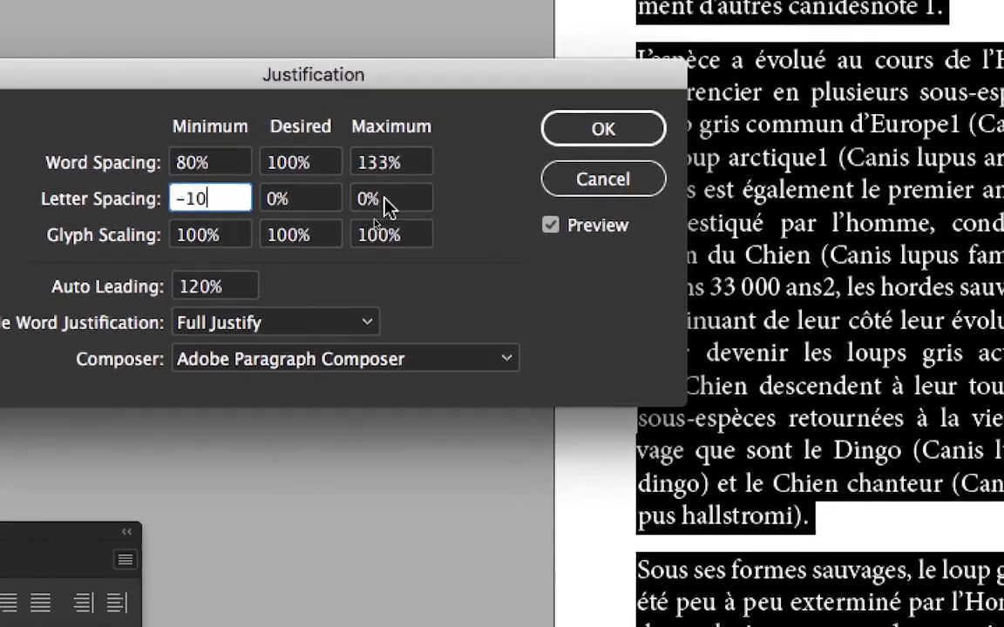
double_click(527, 201)
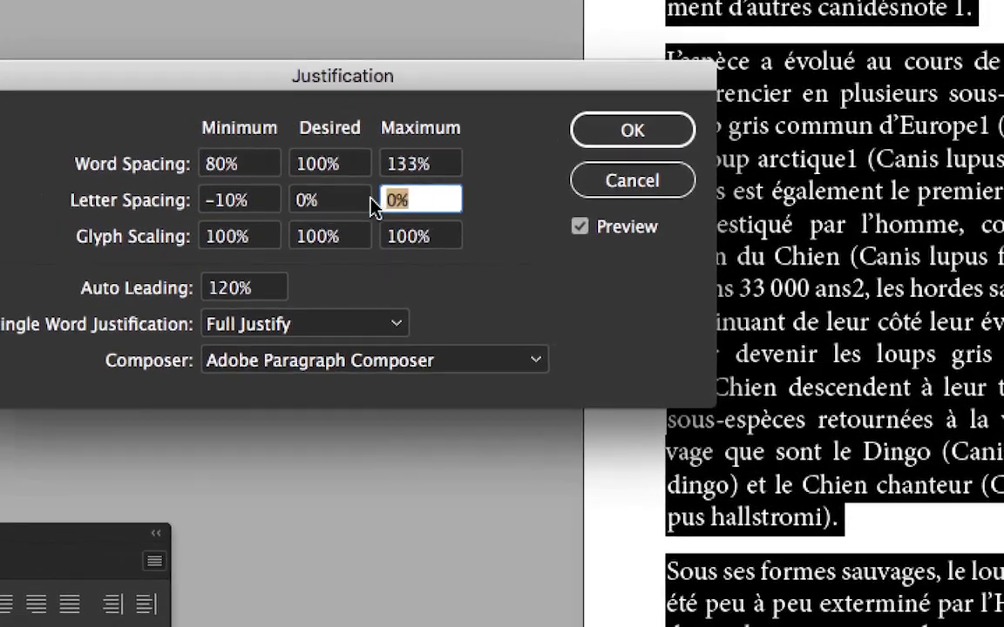
text(10)
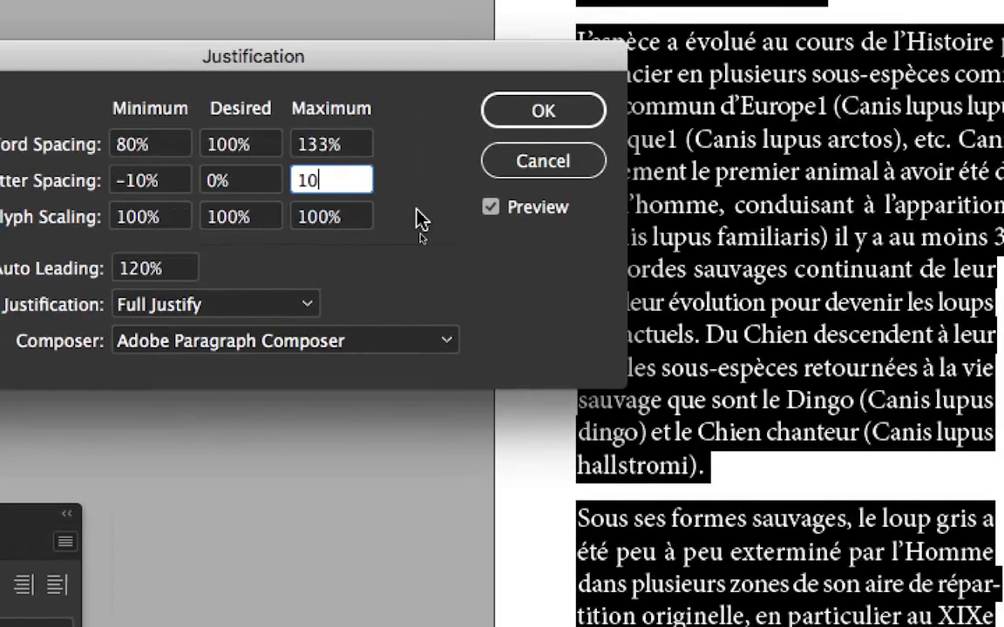
key(Tab)
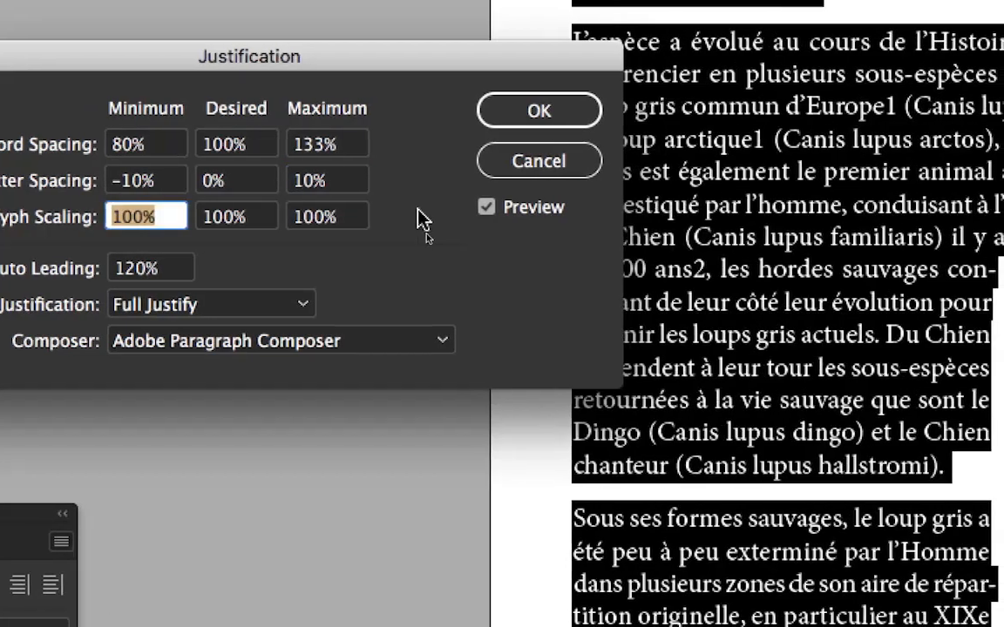
Compare page 18's text with the letter spacing preview off and on, checking the gaps between words beside the crocodile image
click(486, 208)
click(486, 208)
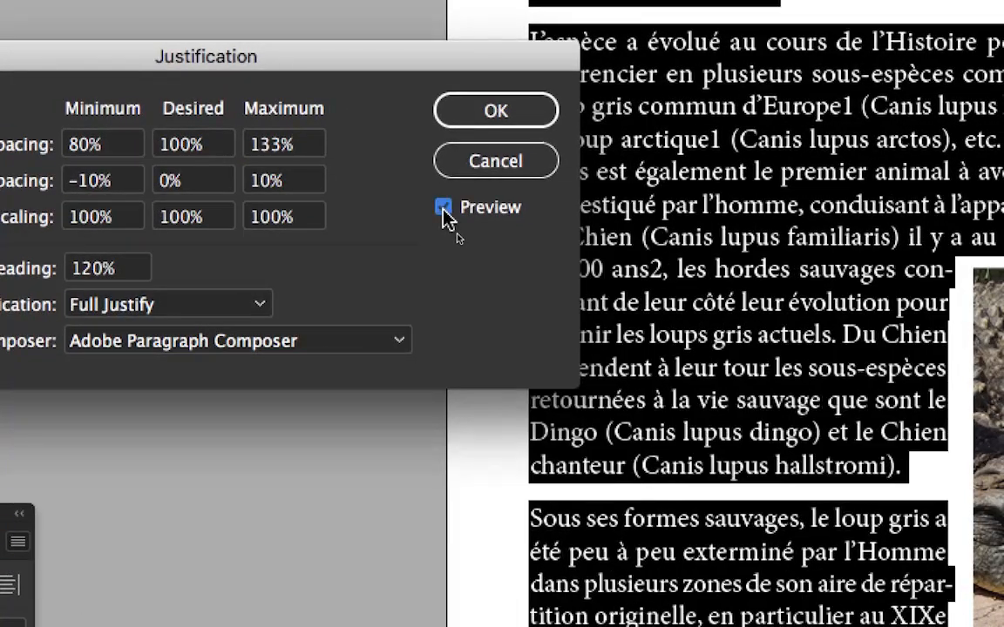
click(443, 209)
click(444, 209)
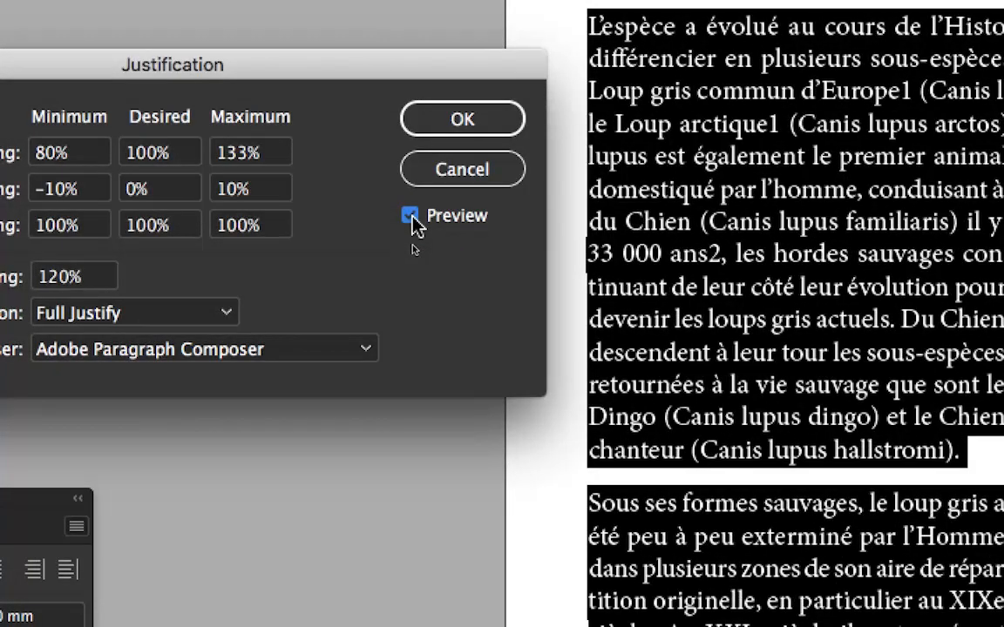
click(409, 216)
click(410, 215)
click(411, 217)
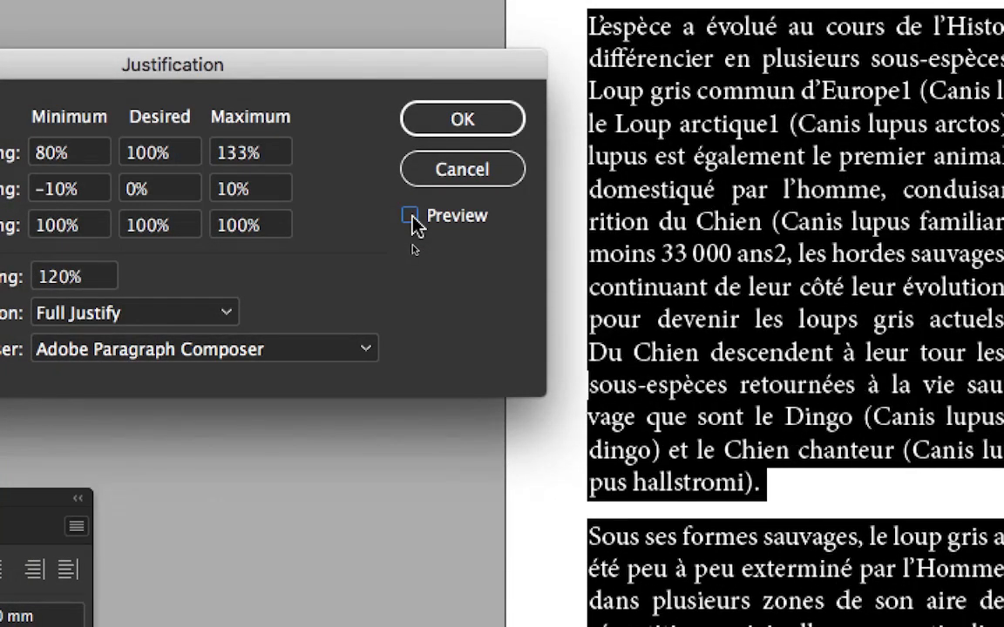
click(411, 217)
click(410, 216)
click(411, 216)
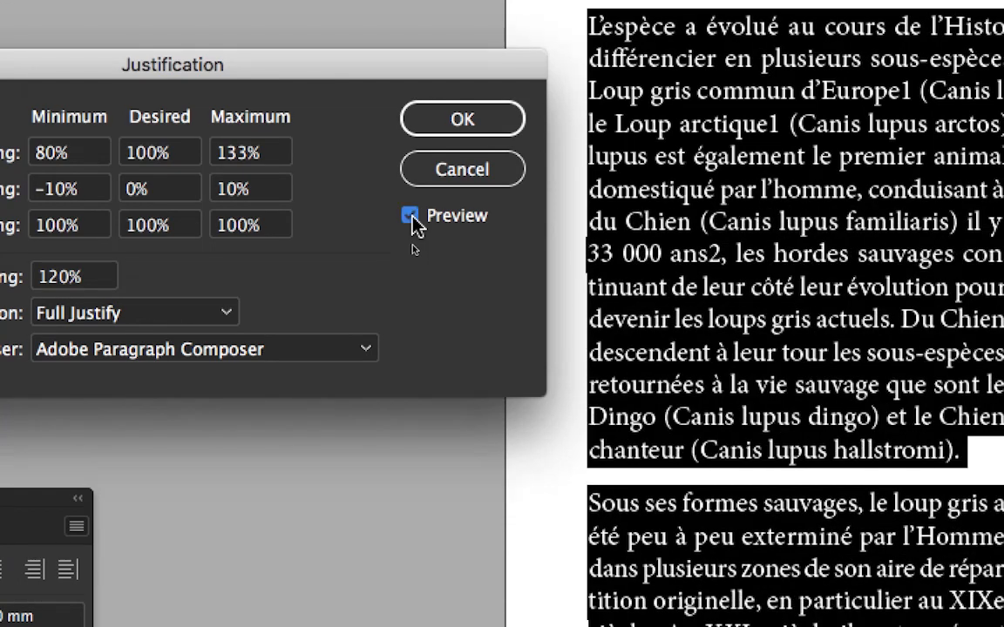
click(409, 215)
click(409, 215)
click(411, 216)
click(411, 216)
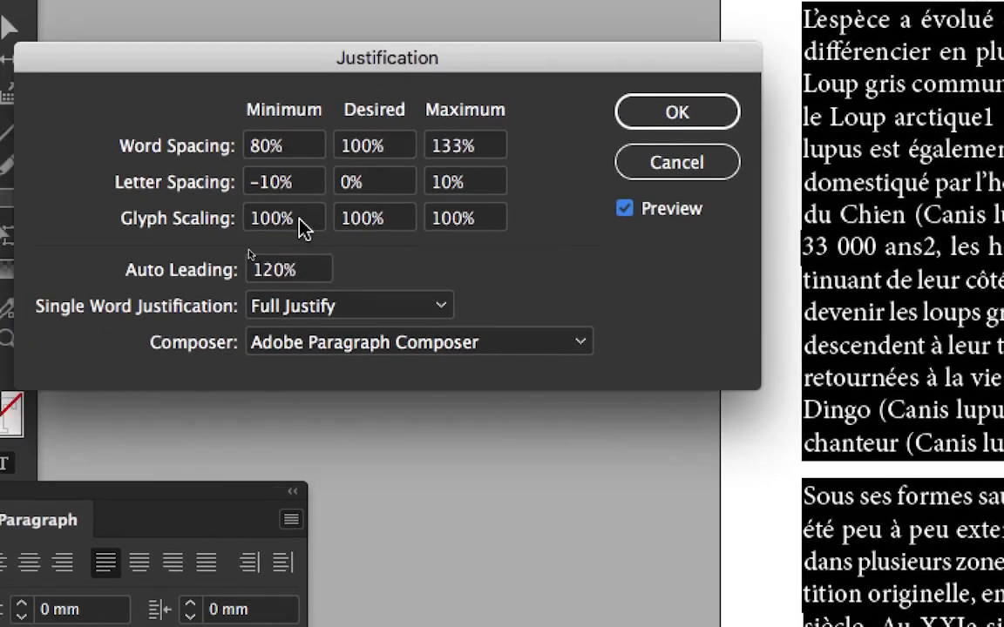
Set the justification glyph scaling to a minimum of 90% and a maximum of 110%
double_click(231, 215)
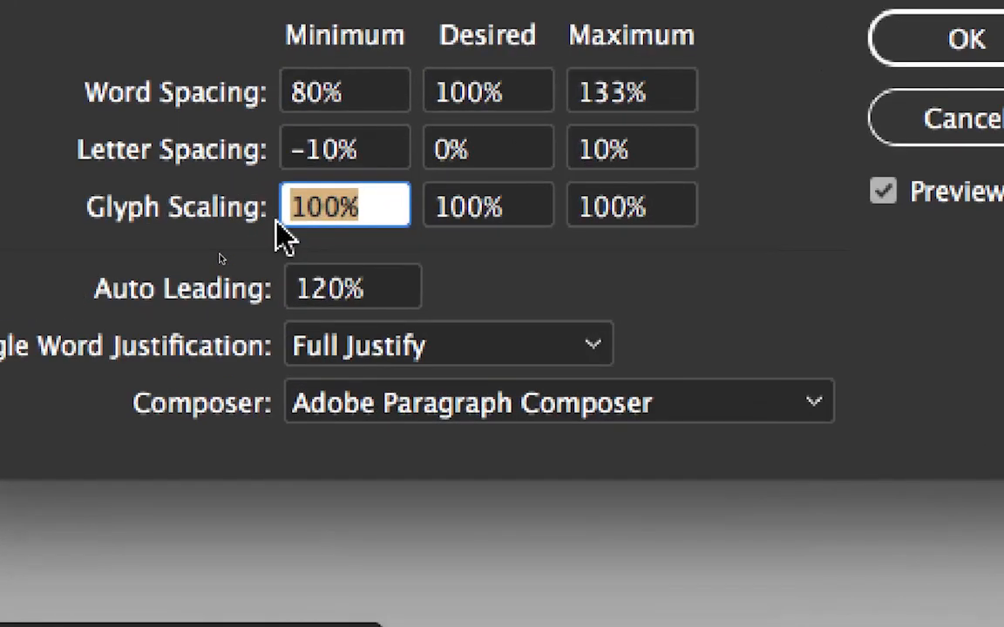
text(90)
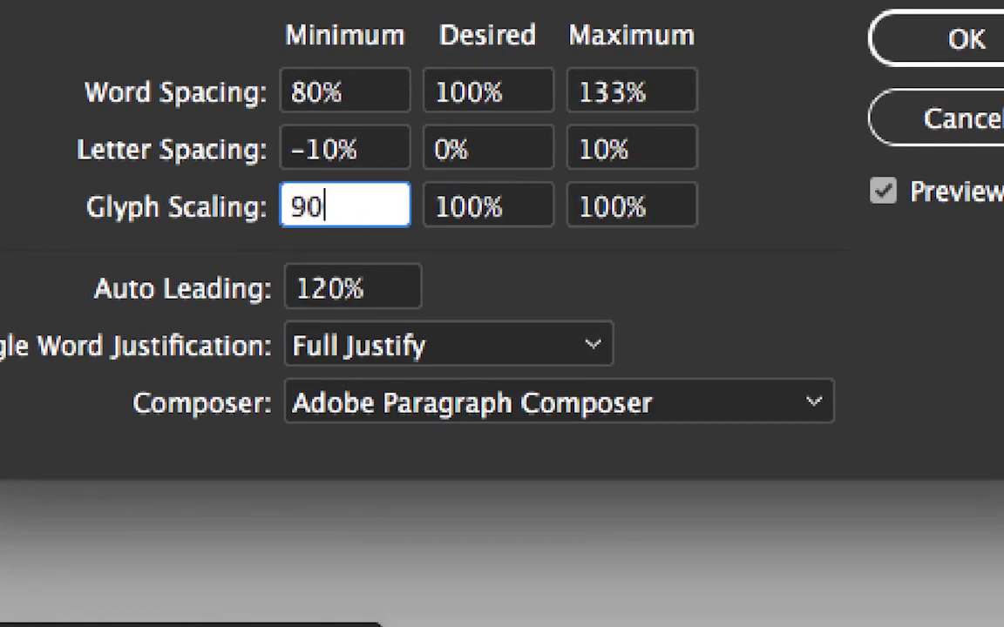
key(Tab)
key(Tab)
text(110)
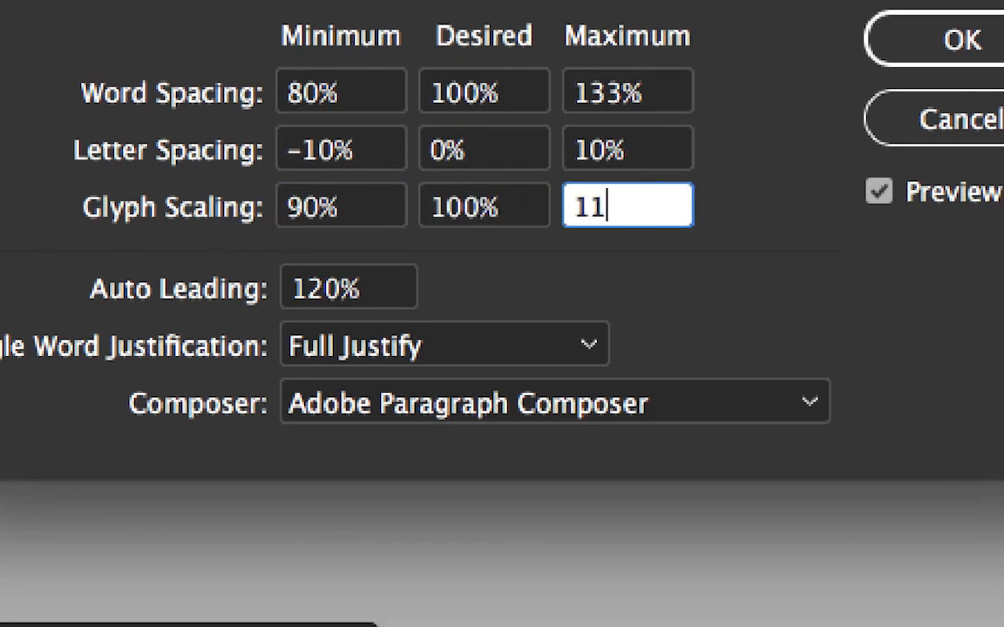
key(Tab)
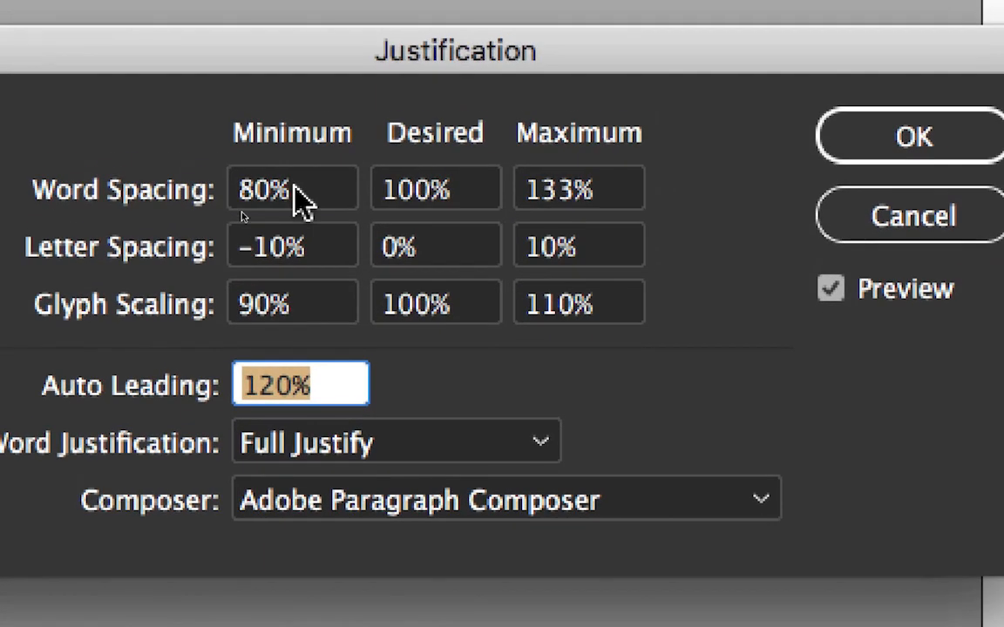
click(341, 96)
click(305, 213)
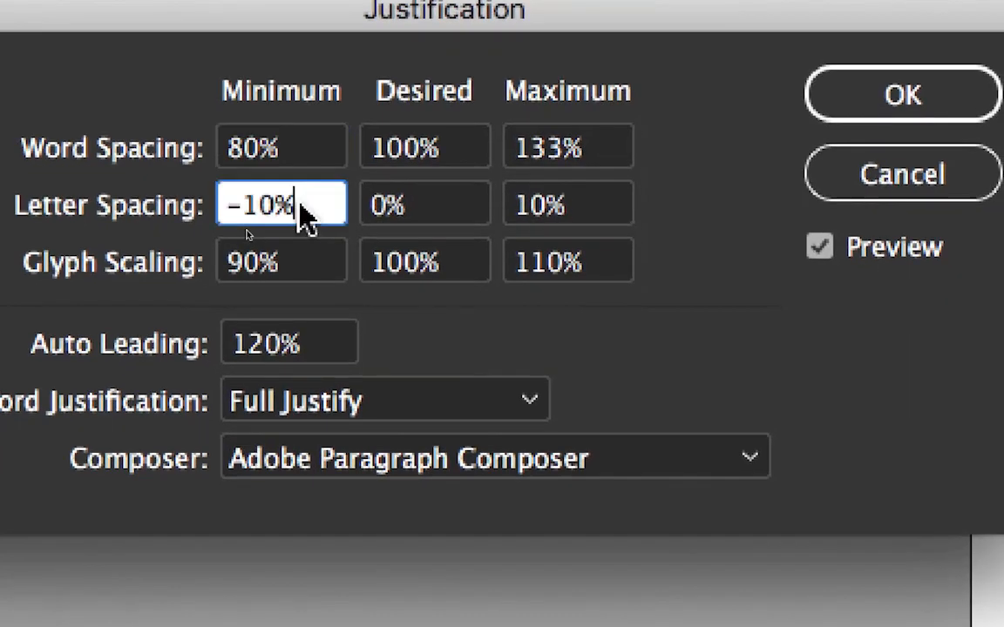
click(310, 274)
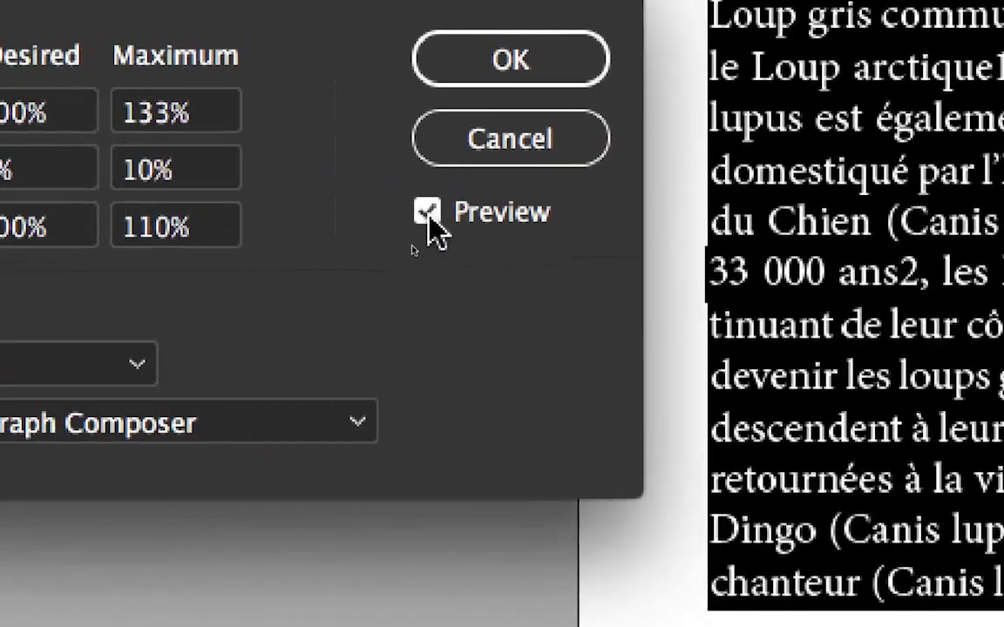
Compare page 18's text with the preview off and on for the glyph scaling, and apply the justification settings
click(801, 196)
click(802, 196)
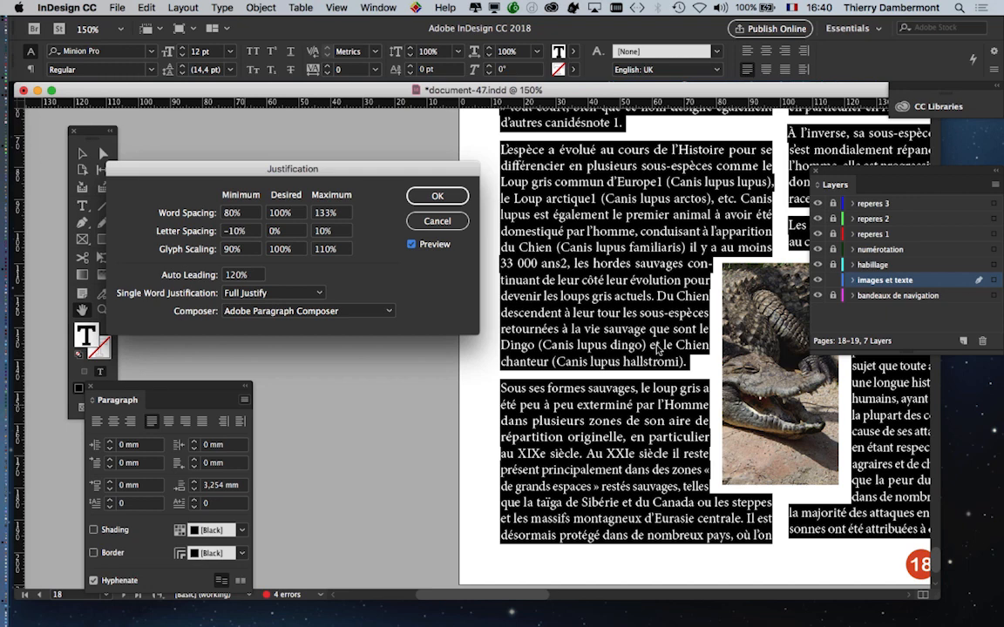
click(413, 245)
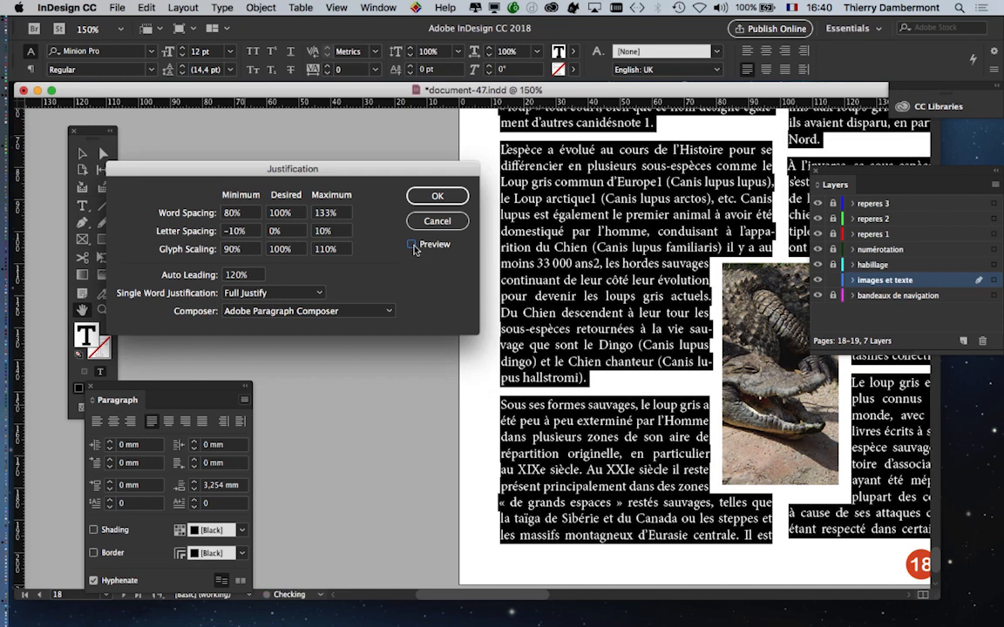
click(413, 246)
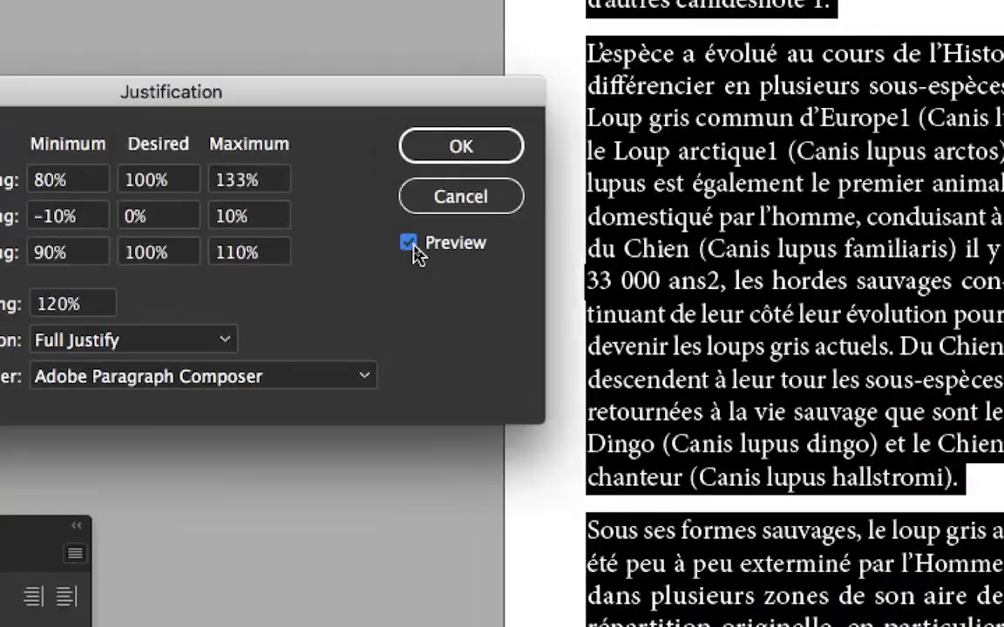
click(410, 244)
click(409, 244)
click(411, 245)
click(412, 246)
click(412, 245)
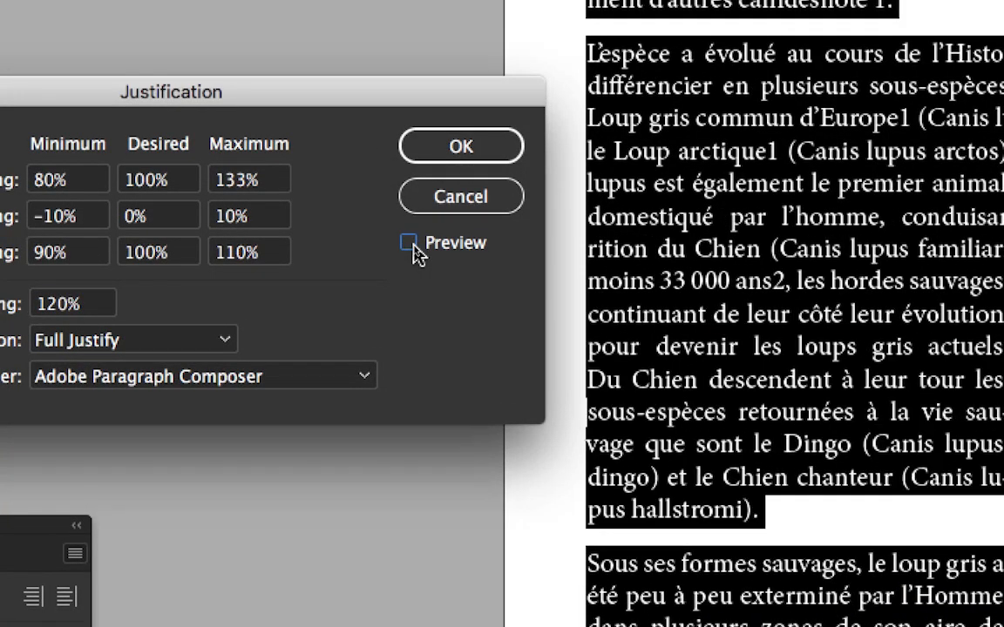
click(411, 245)
click(411, 246)
click(412, 245)
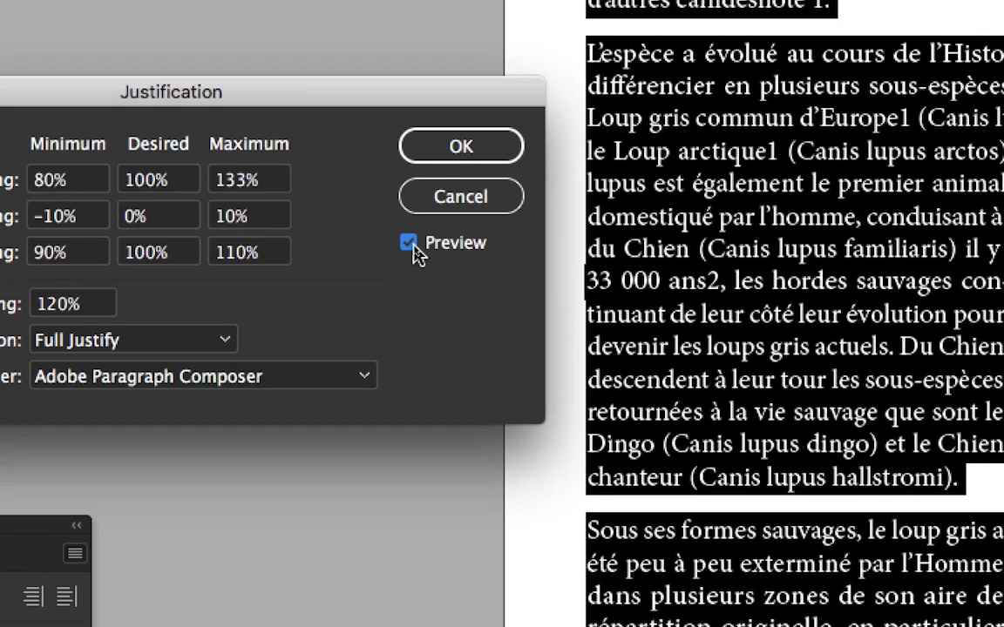
click(409, 244)
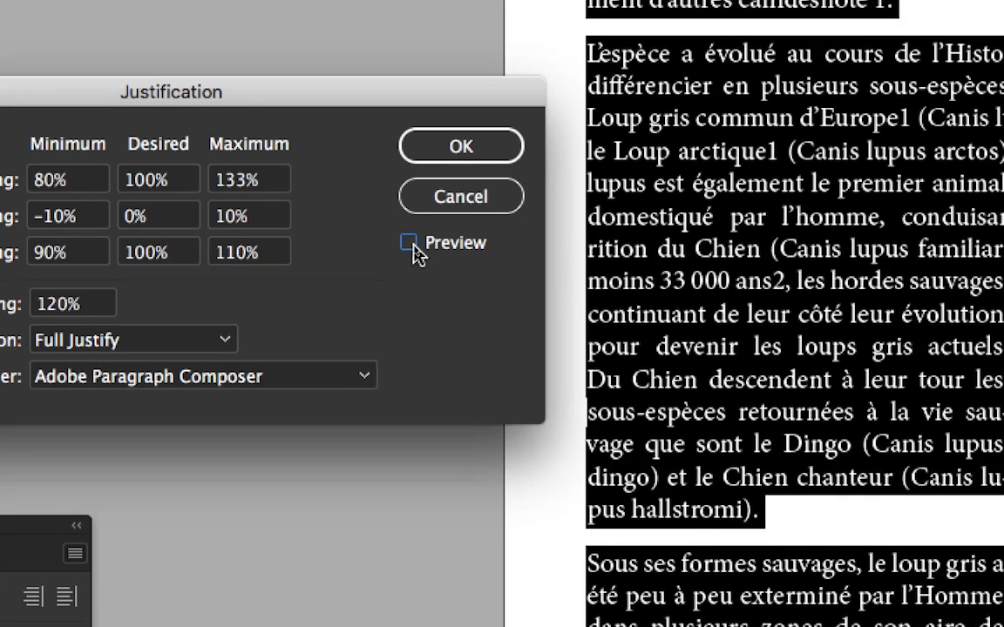
click(411, 245)
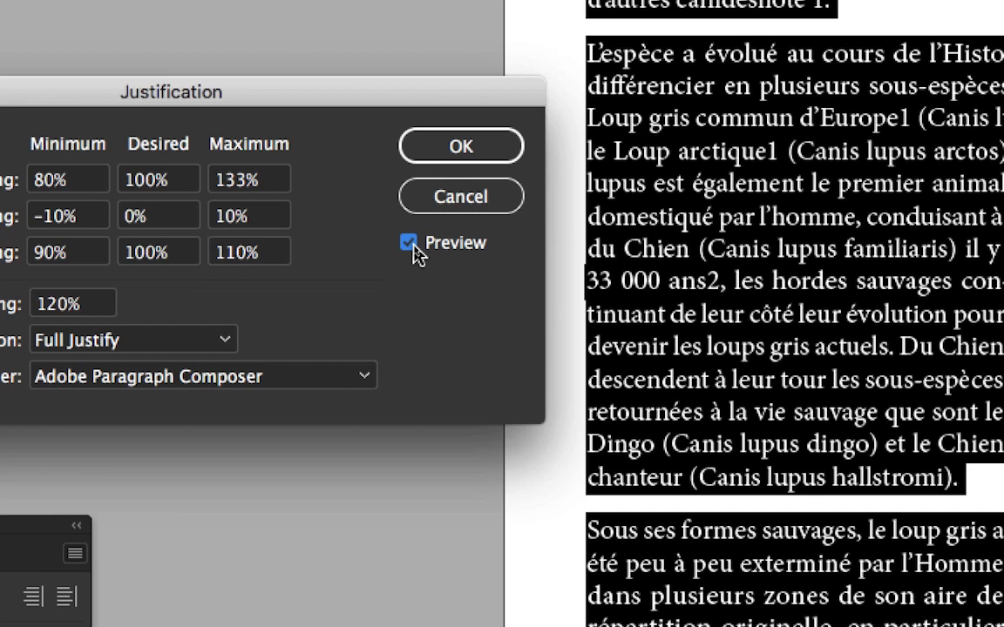
click(409, 244)
click(410, 244)
click(409, 244)
click(409, 244)
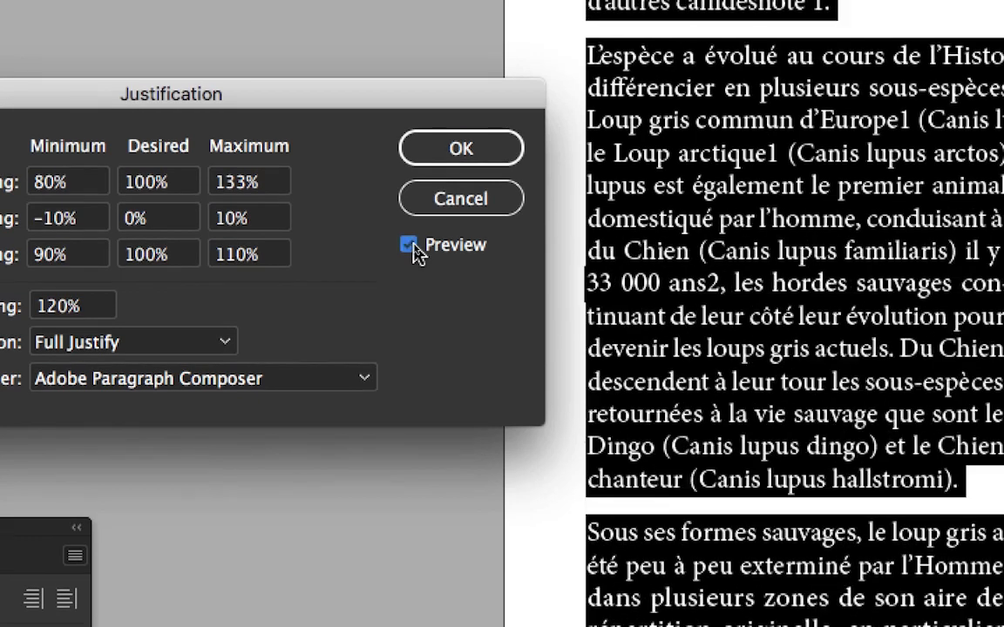
click(409, 245)
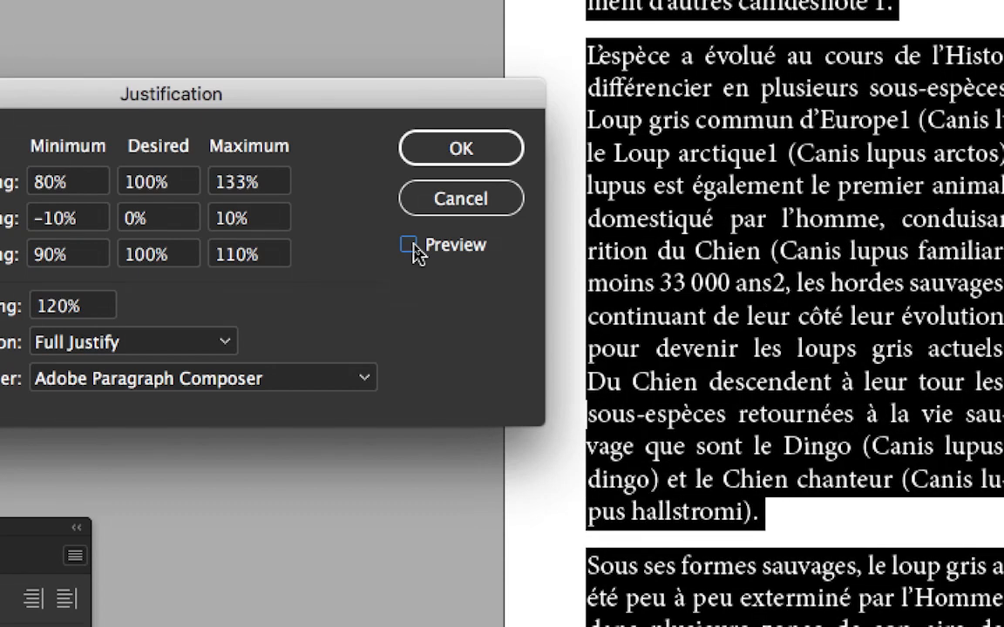
click(412, 247)
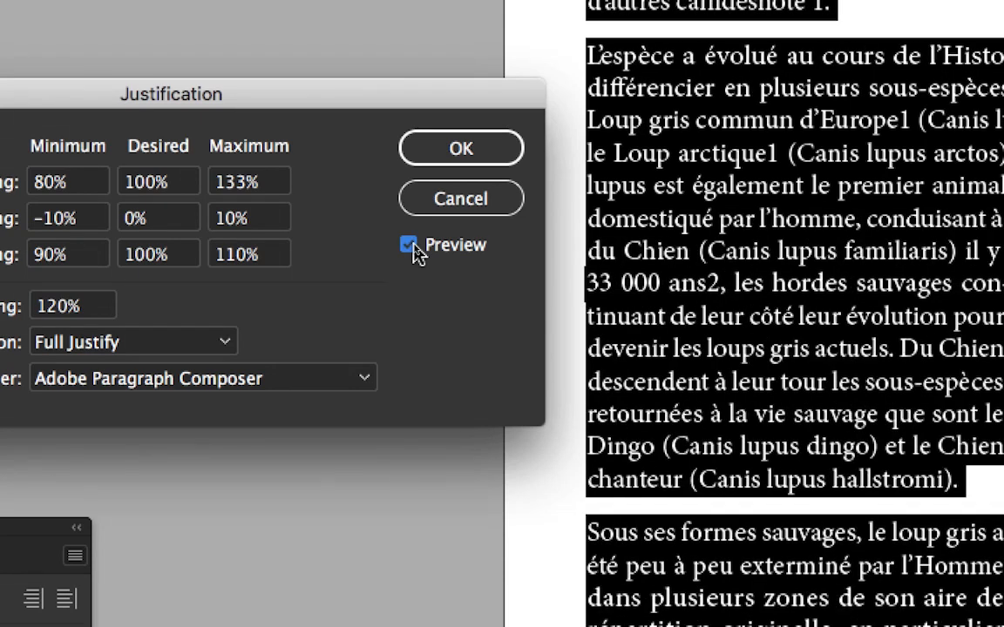
click(411, 247)
click(411, 246)
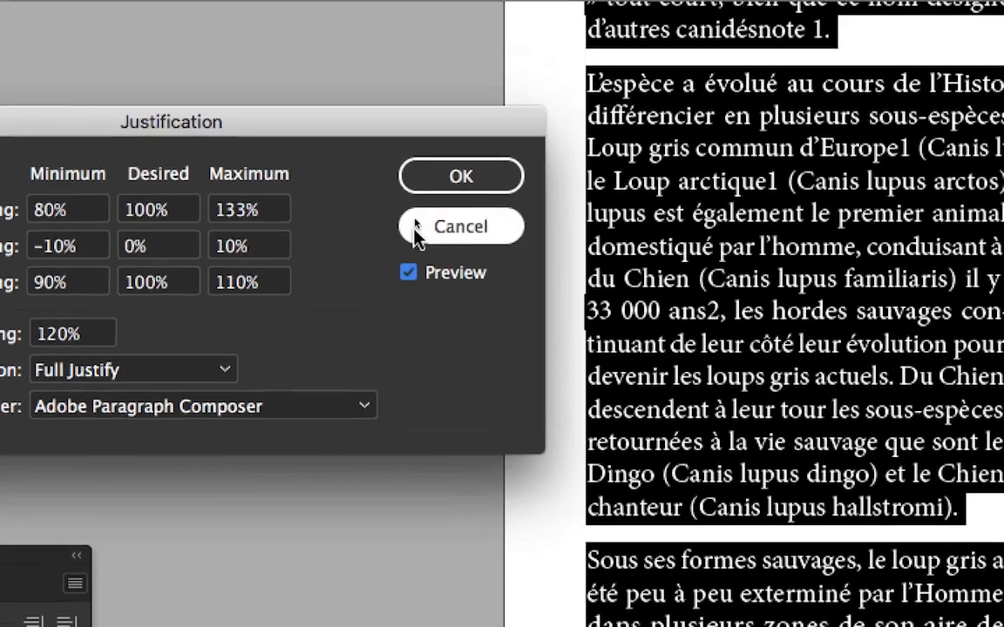
click(433, 152)
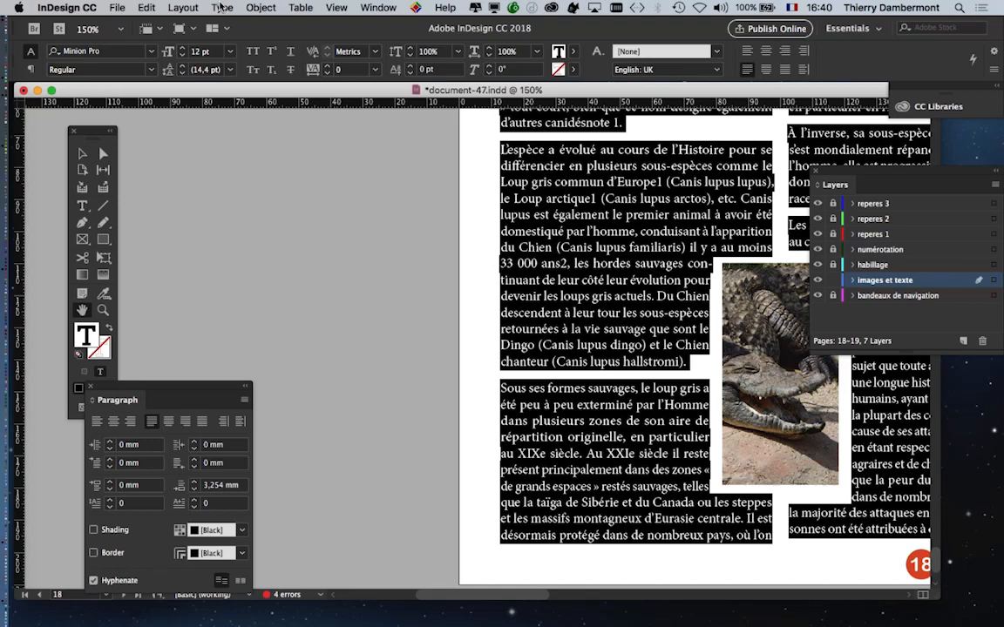
Show the Character panel and place it on the pasteboard beside page 18's text
click(222, 6)
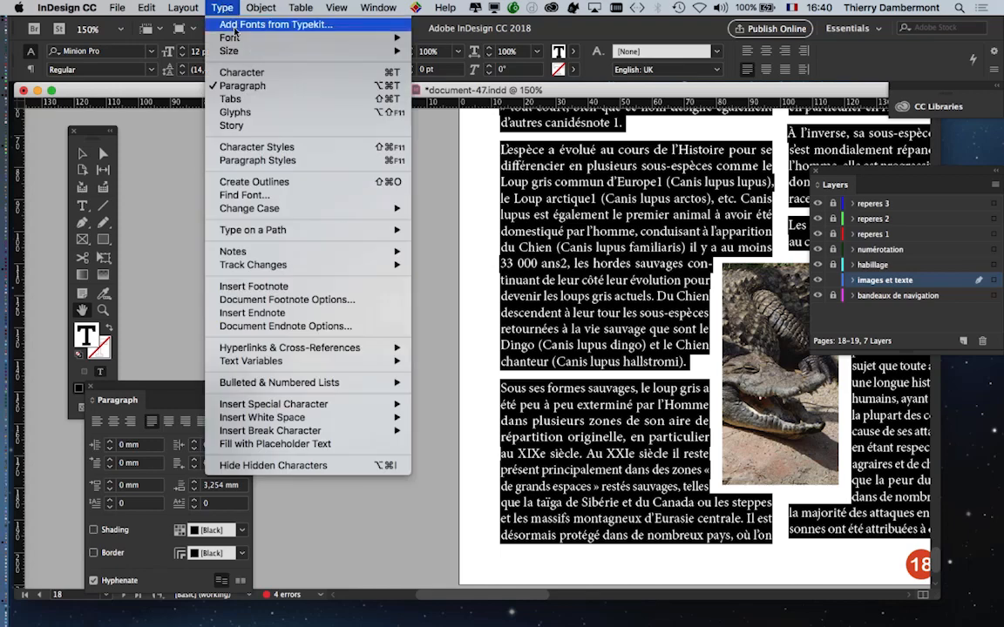
click(234, 70)
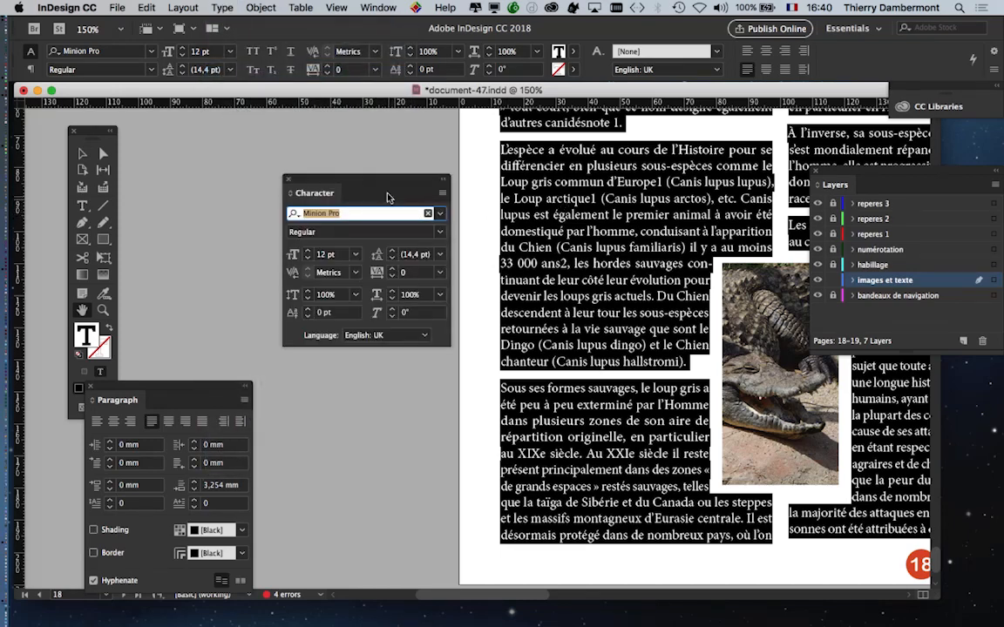
drag(406, 180, 445, 158)
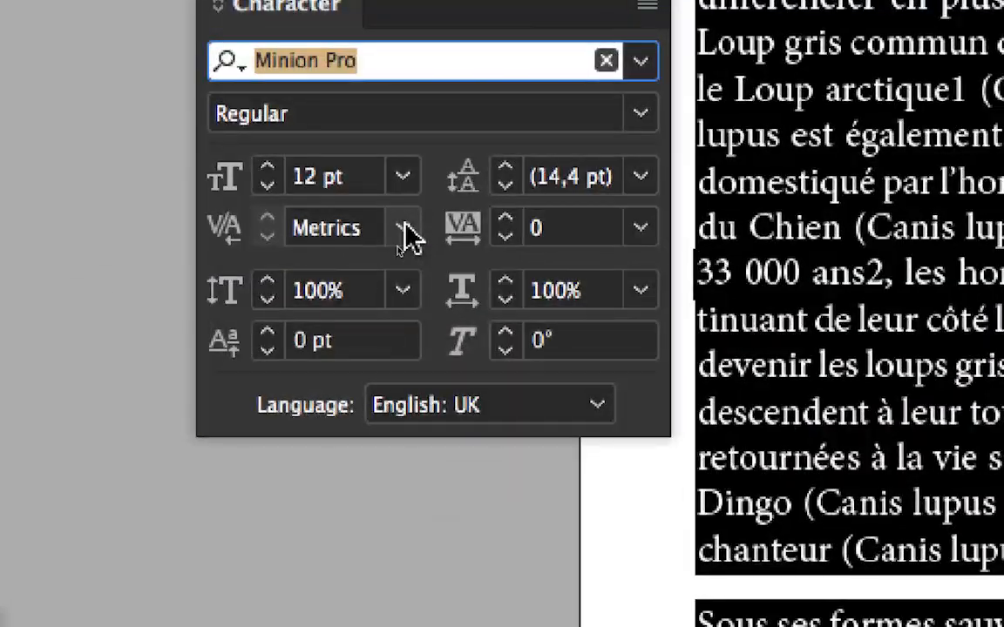
Try Optical kerning on the selected article text, and return the kerning to Metrics
click(405, 230)
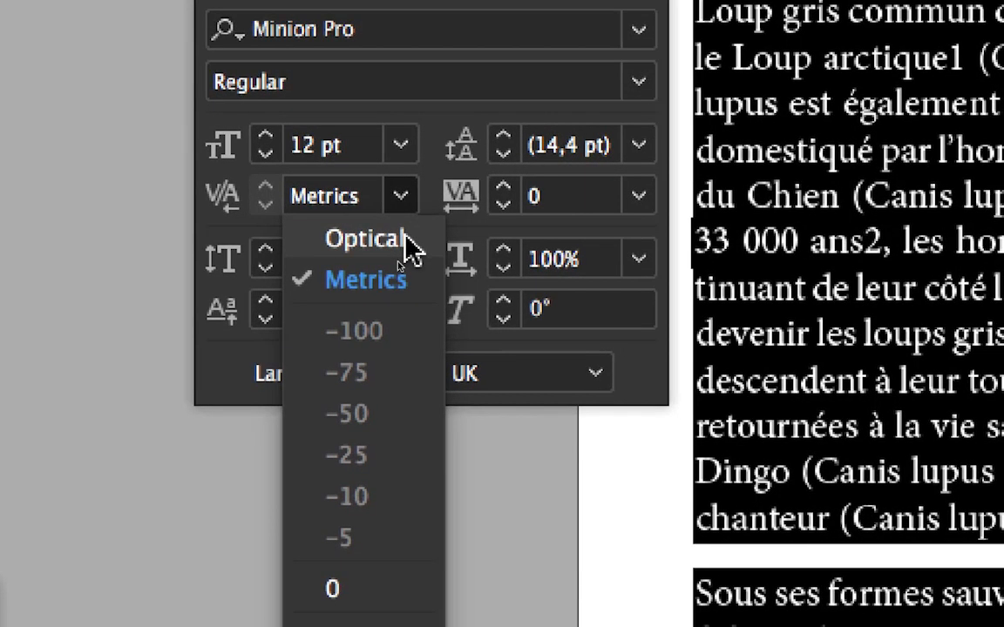
click(405, 237)
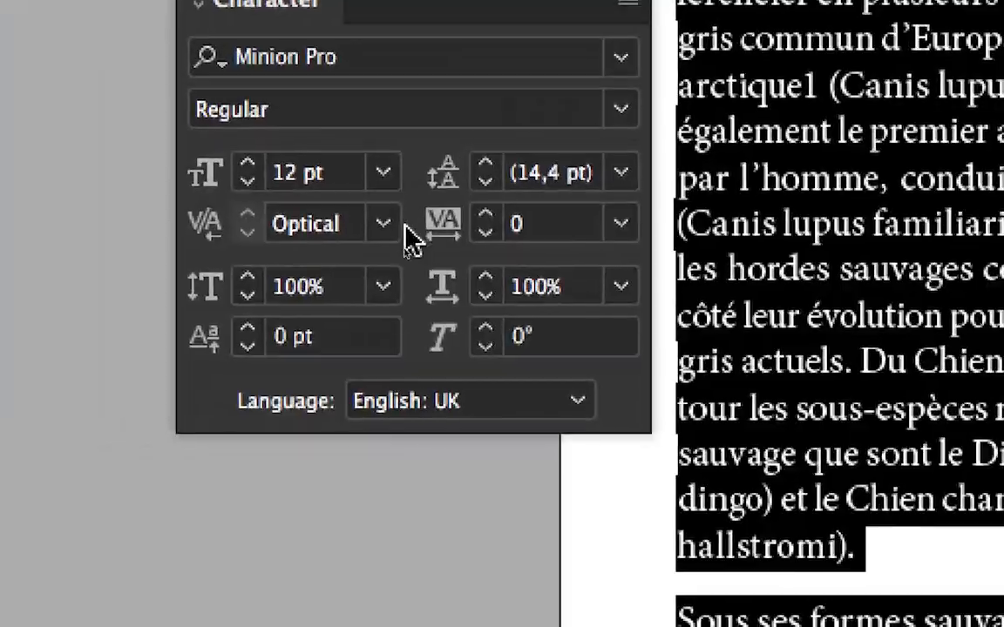
click(384, 226)
click(365, 310)
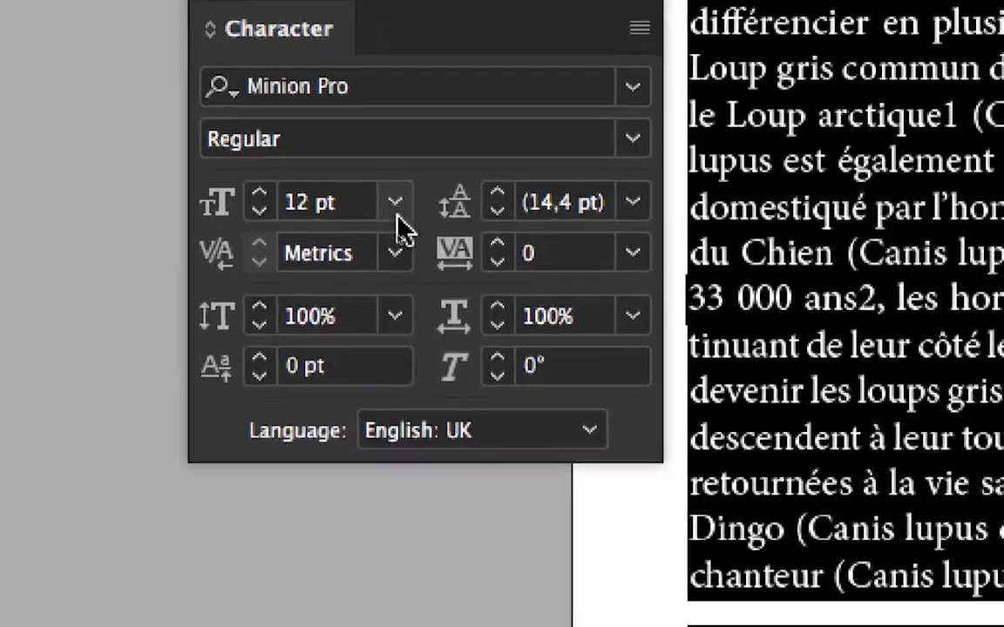
Set the selected article text's kerning to Optical and close the Character panel
click(463, 353)
click(374, 275)
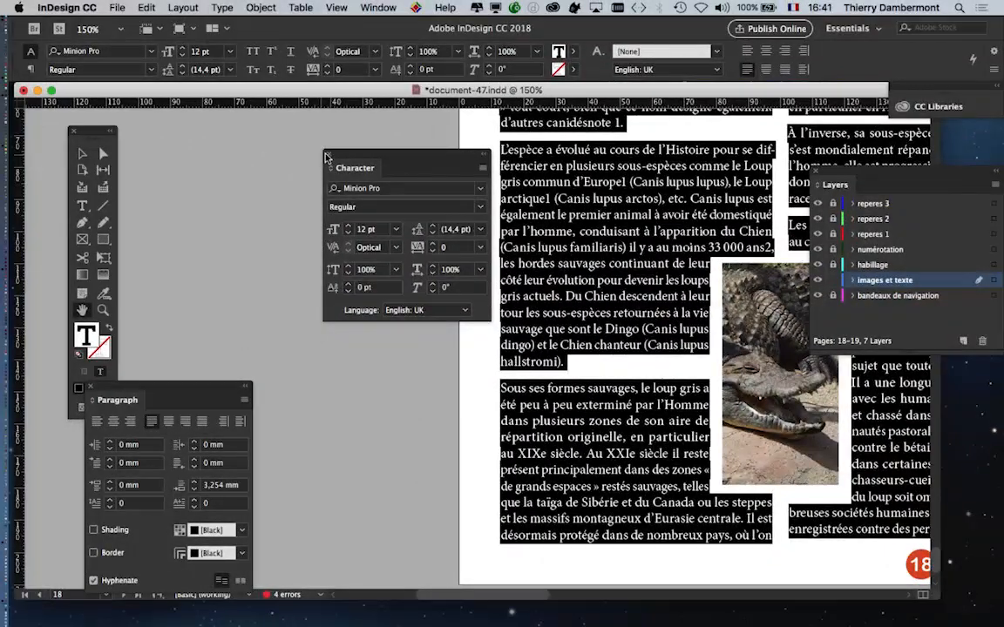
click(327, 155)
drag(547, 222, 285, 234)
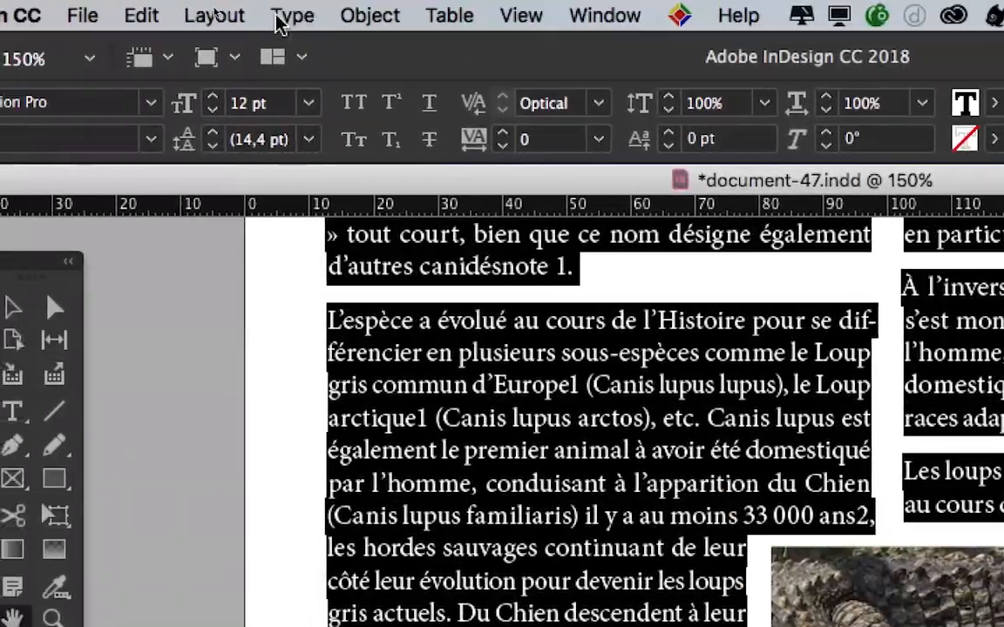
Show the Character panel again, set the selected article text's tracking to 20, and move the panel clear of the text columns
click(288, 18)
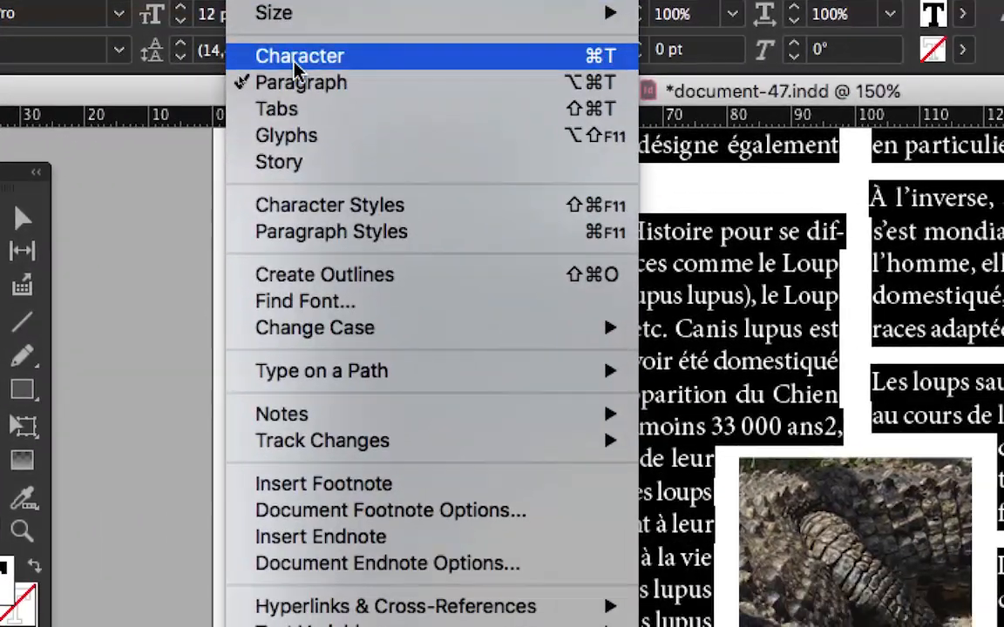
click(295, 60)
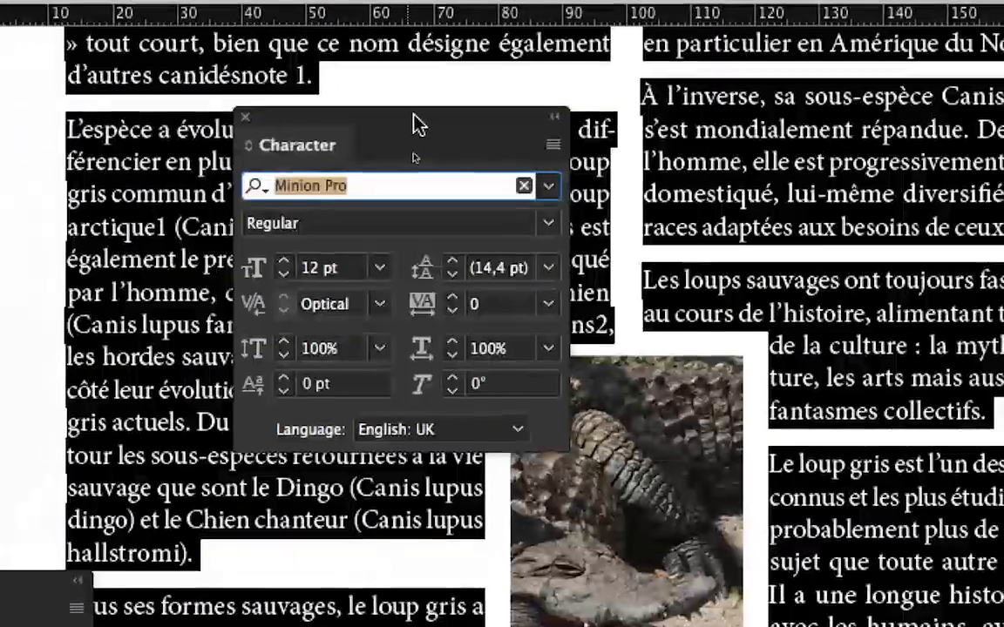
drag(413, 115, 495, 230)
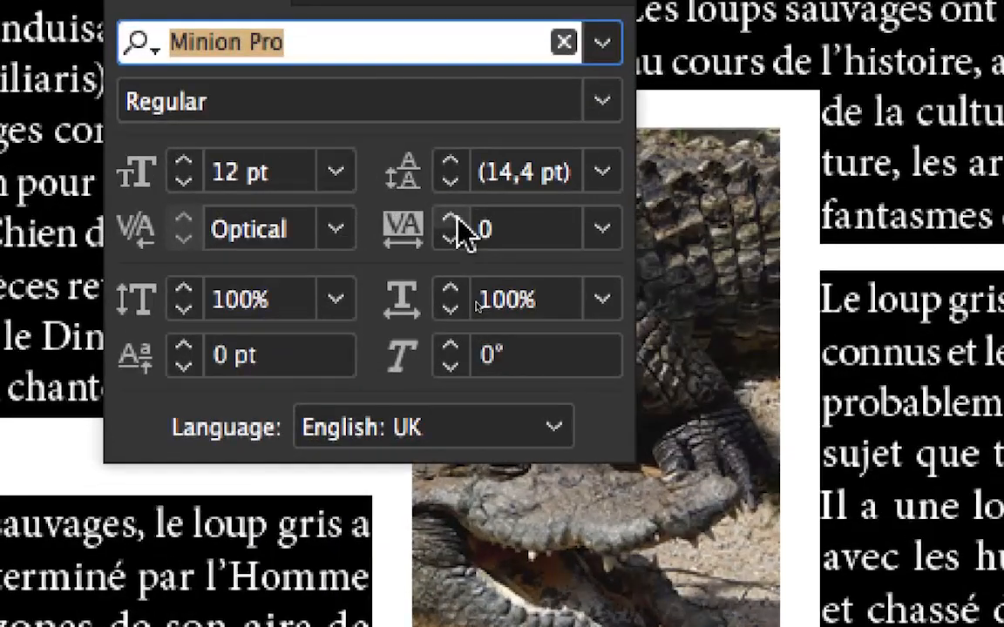
click(451, 220)
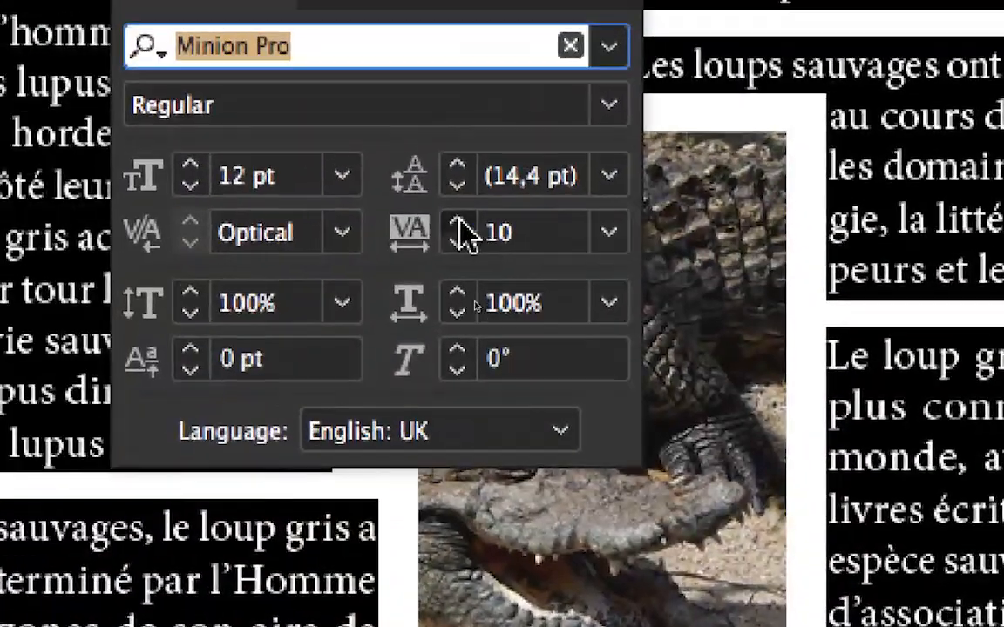
click(402, 209)
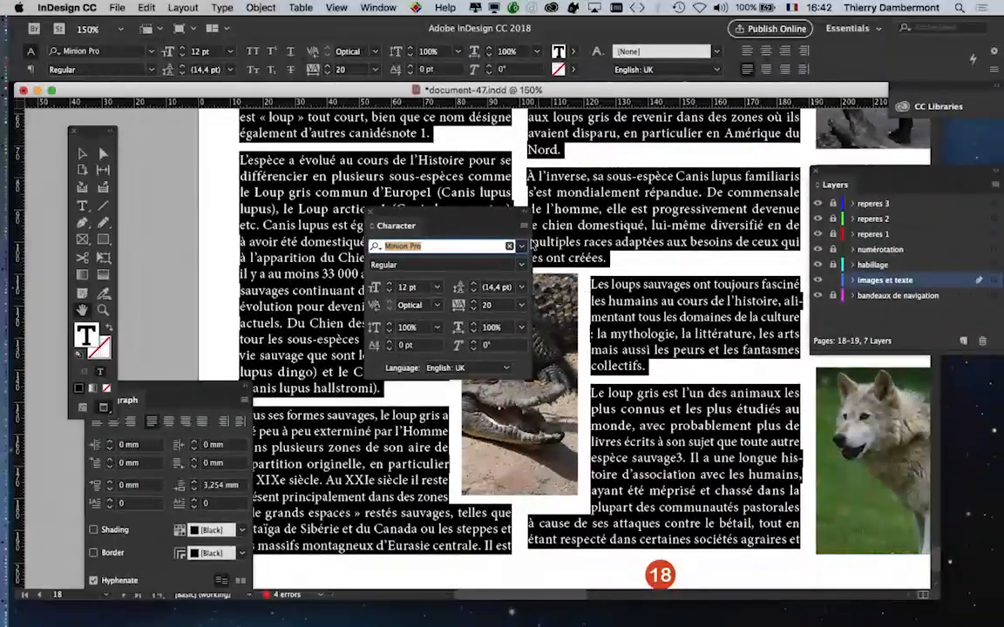
drag(446, 211, 864, 187)
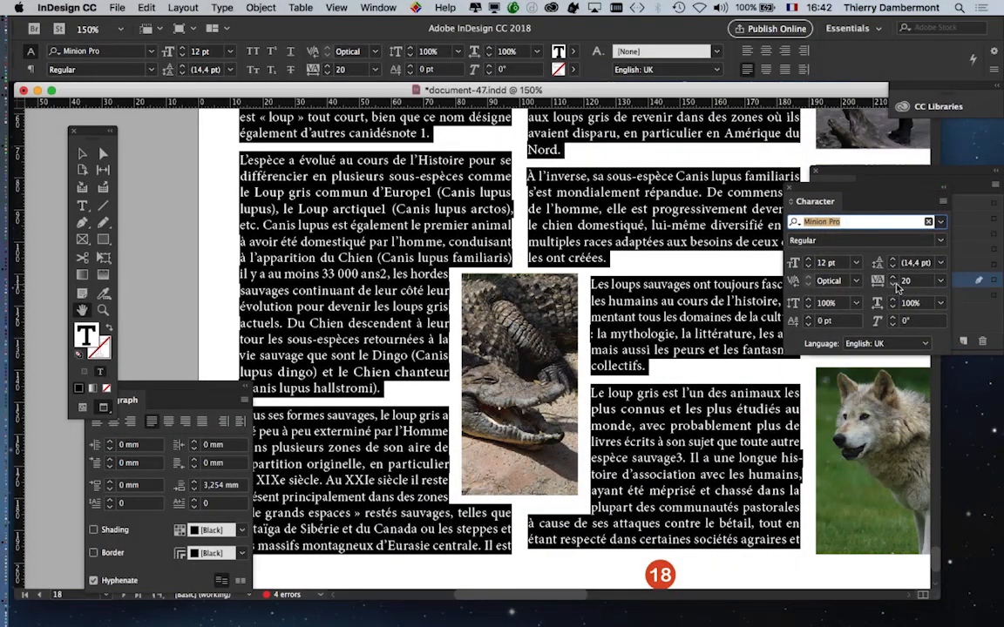
Compare the selected article text at tracking values of 0, 10 and 20, and leave the tracking at 20
click(892, 284)
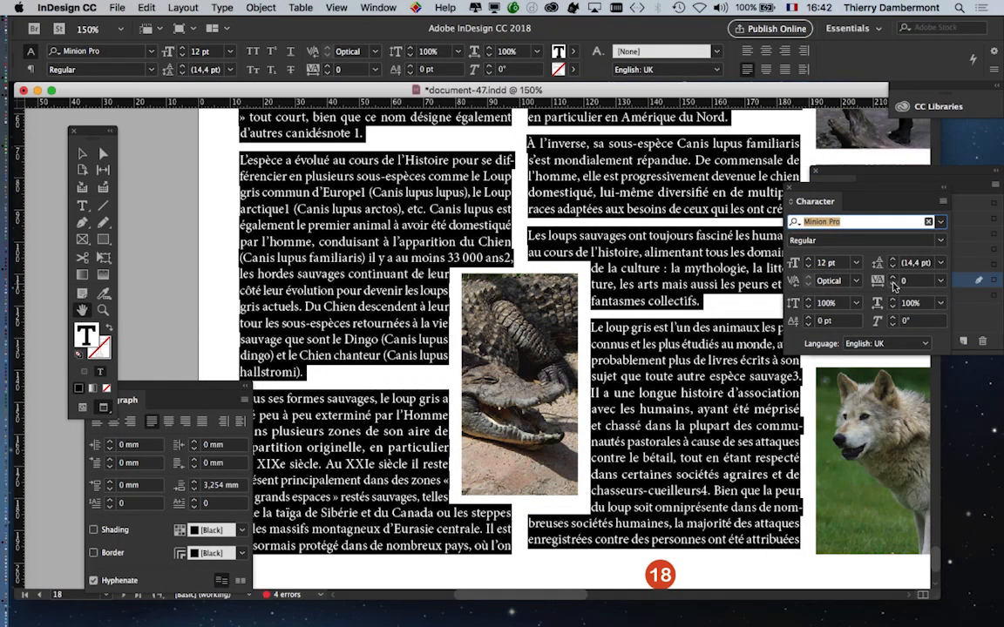
click(892, 278)
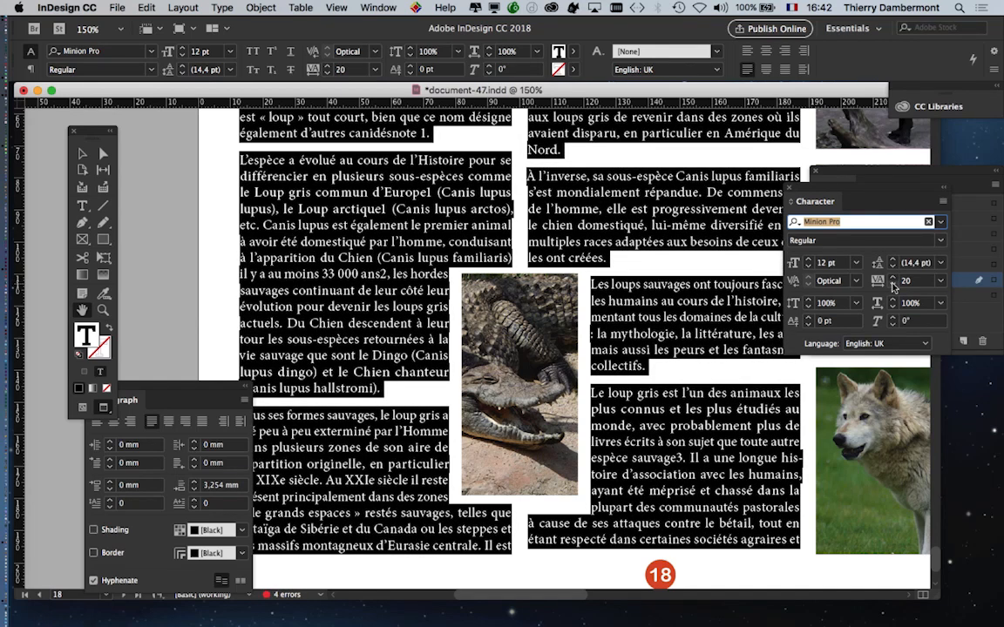
click(893, 285)
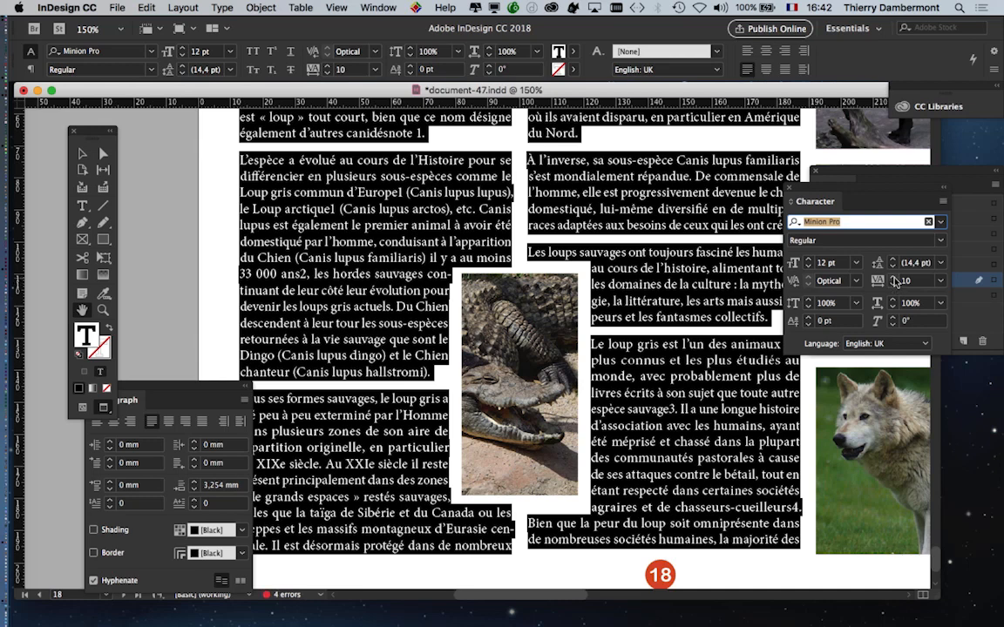
click(894, 278)
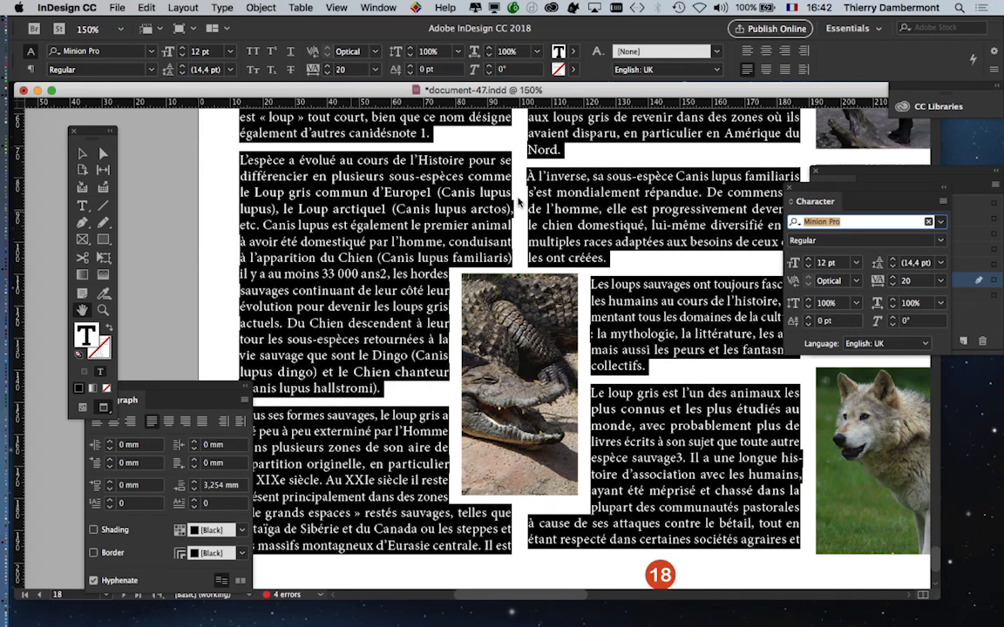
drag(841, 194, 697, 178)
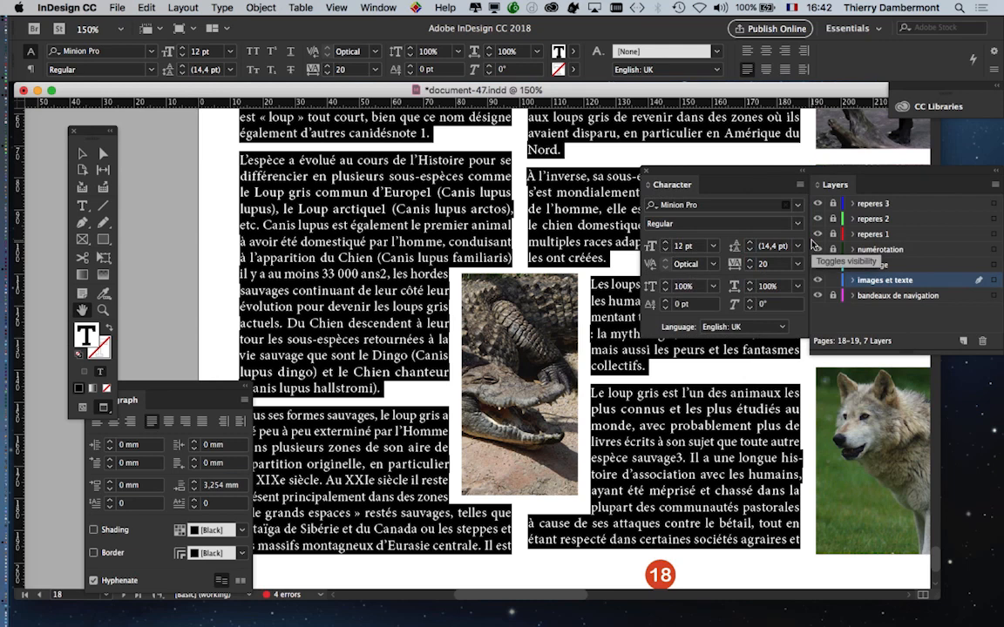
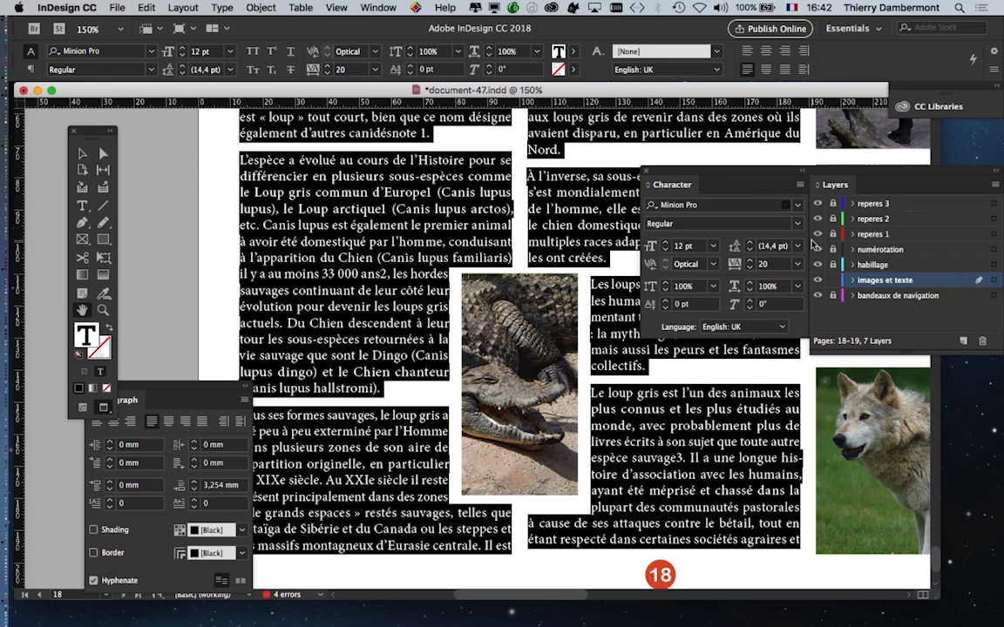
click(749, 267)
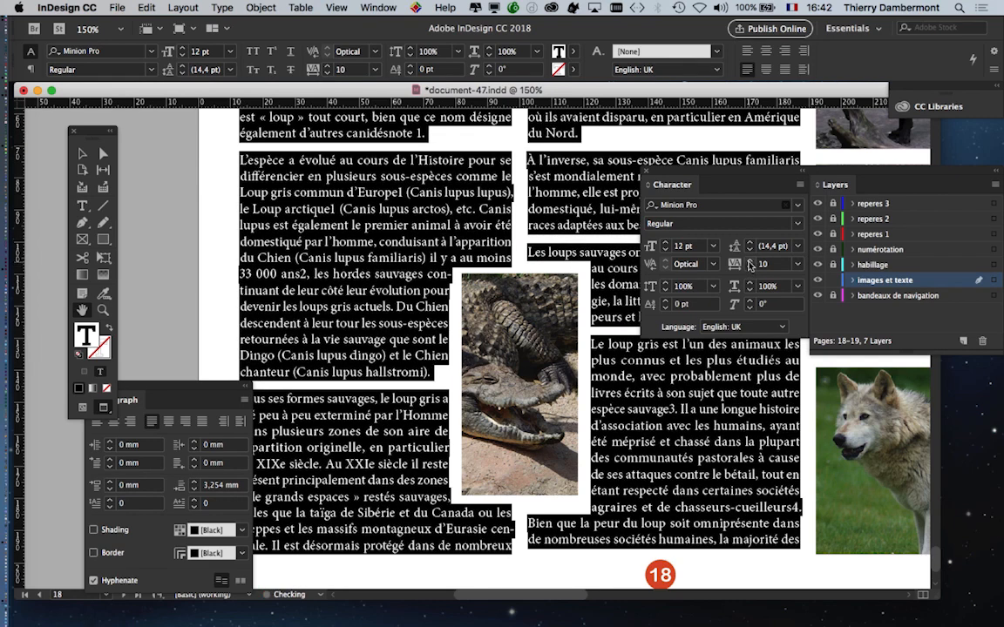
click(749, 261)
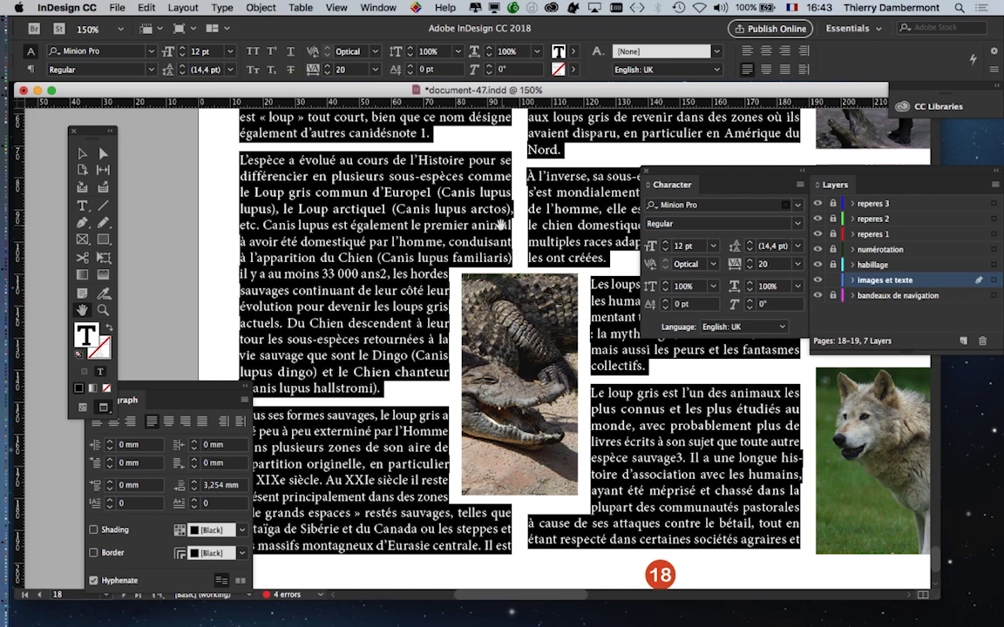
Deselect the article text and examine the spacing and column edges down the whole of page 18
click(80, 152)
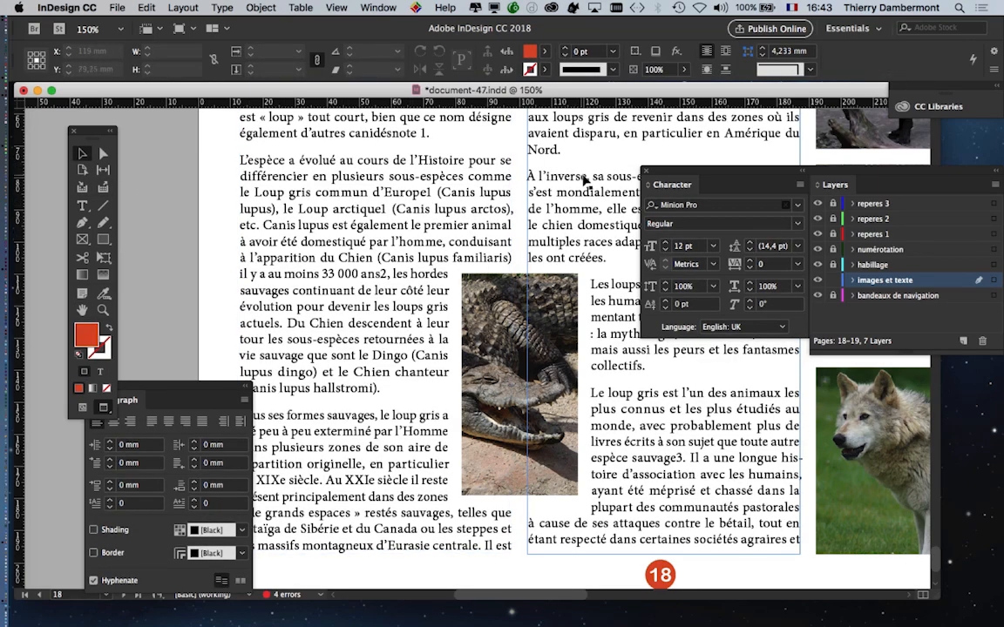
drag(675, 171, 734, 230)
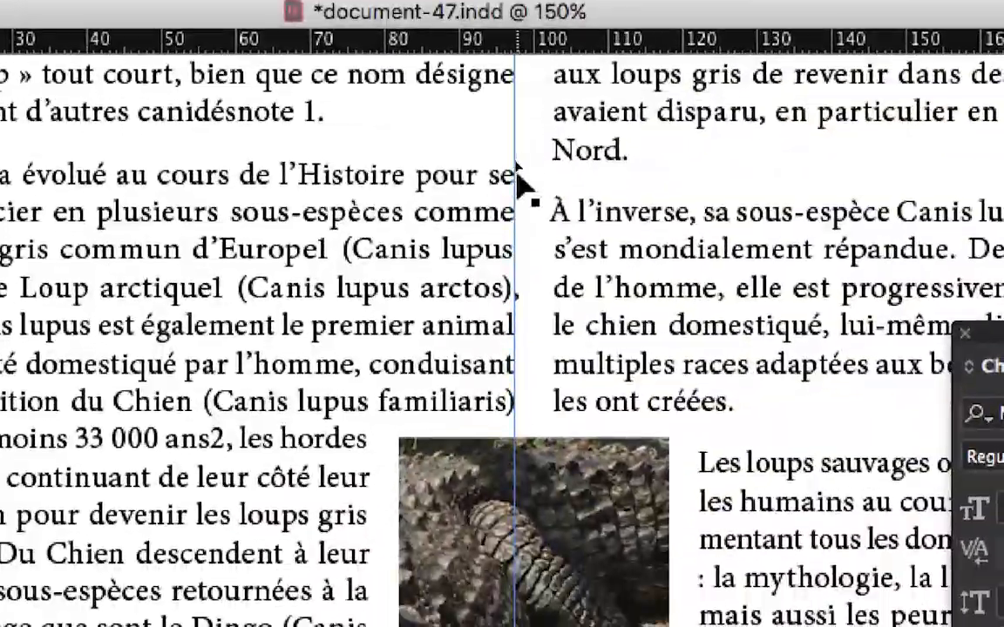
scroll(517, 179, up, 5)
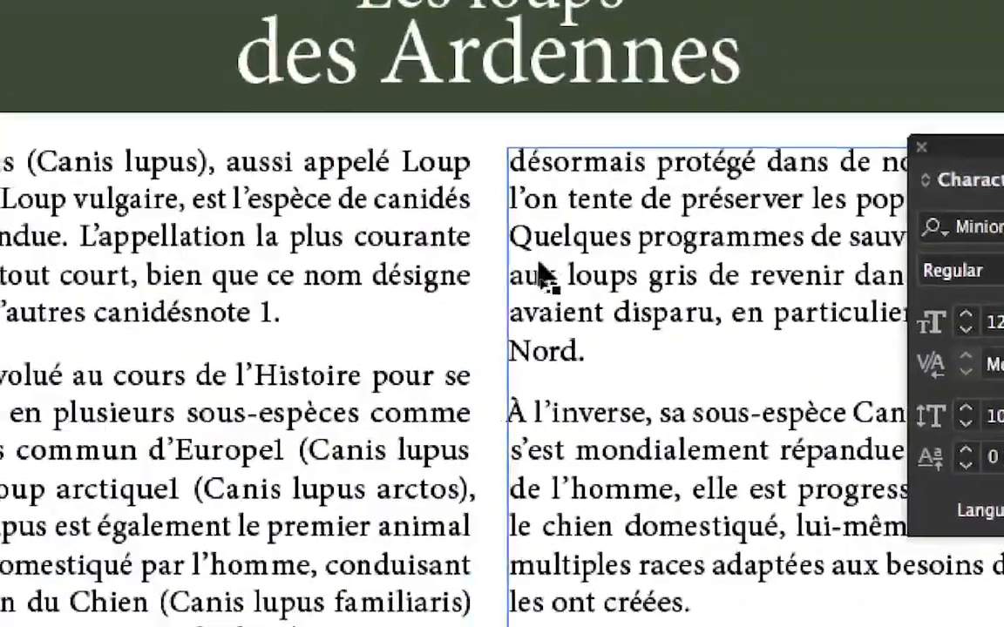
scroll(540, 300, down, 5)
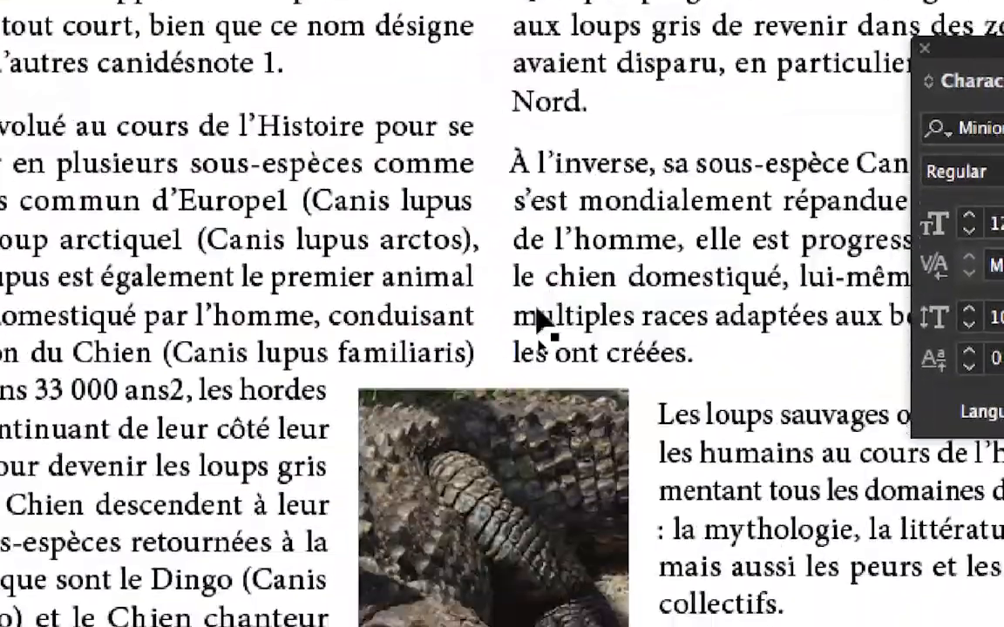
scroll(541, 323, down, 6)
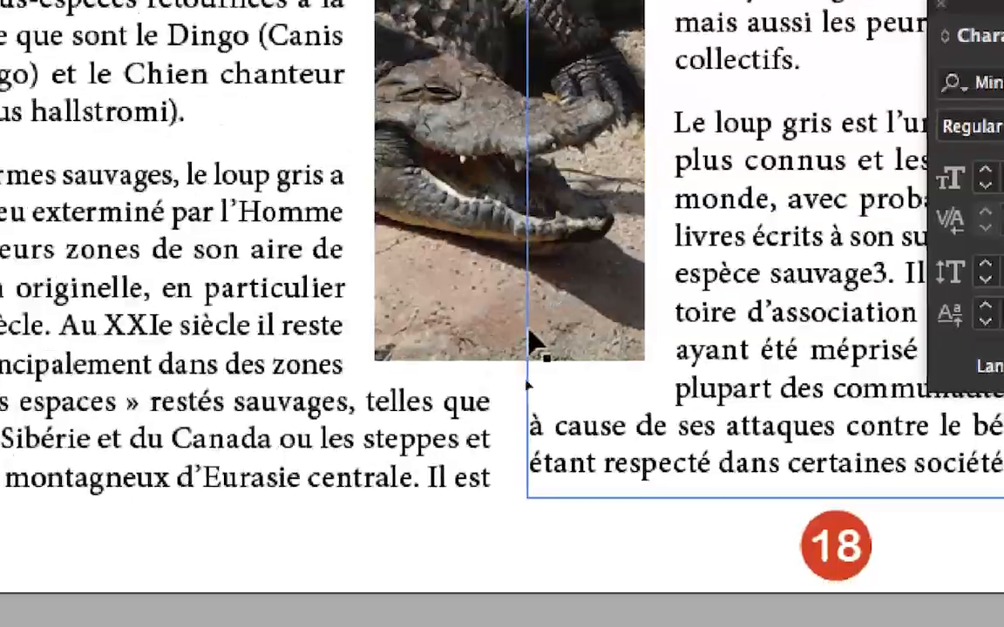
scroll(514, 373, up, 10)
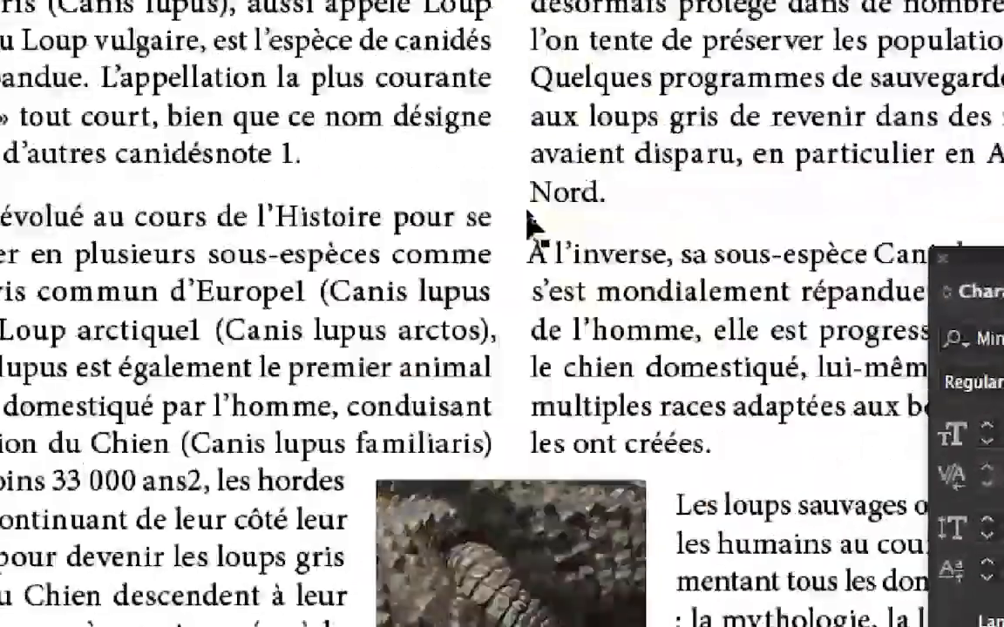
scroll(528, 222, down, 3)
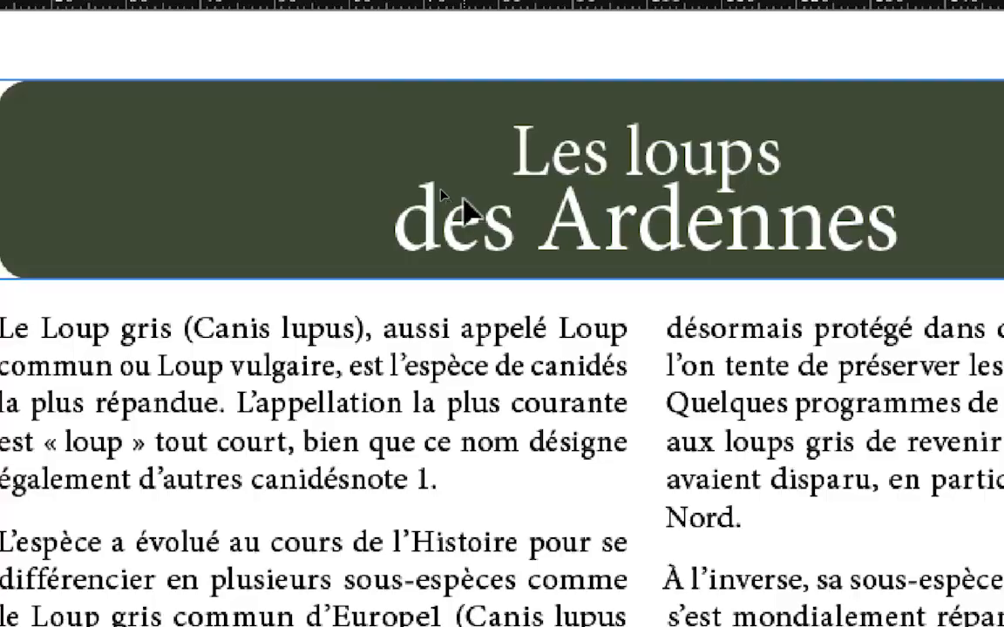
Reword the title in page 18's green banner as "Le loup dans les Ardennes" on a single line, and select its frame
click(463, 206)
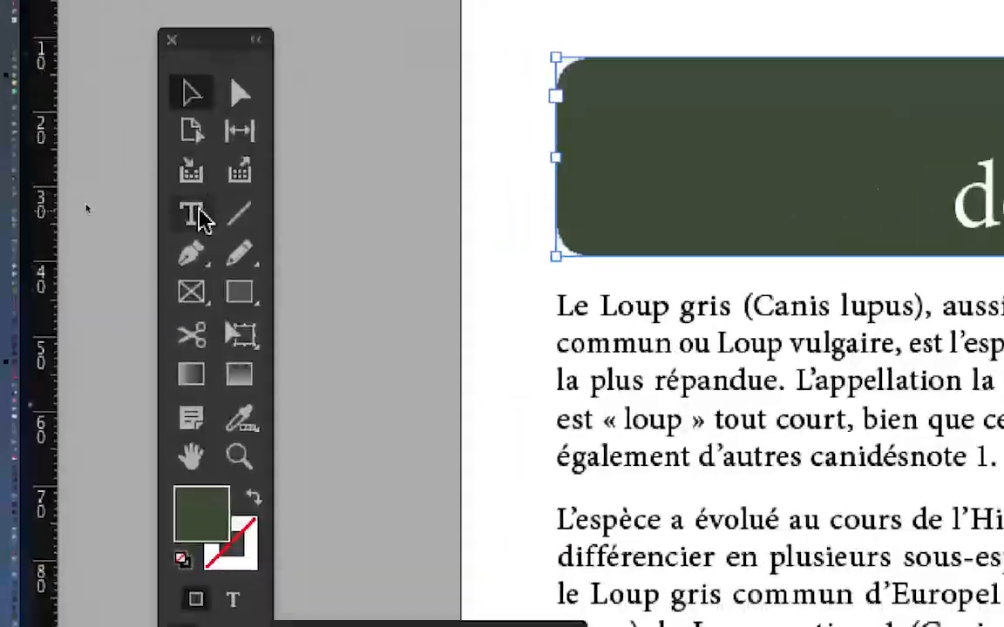
click(200, 215)
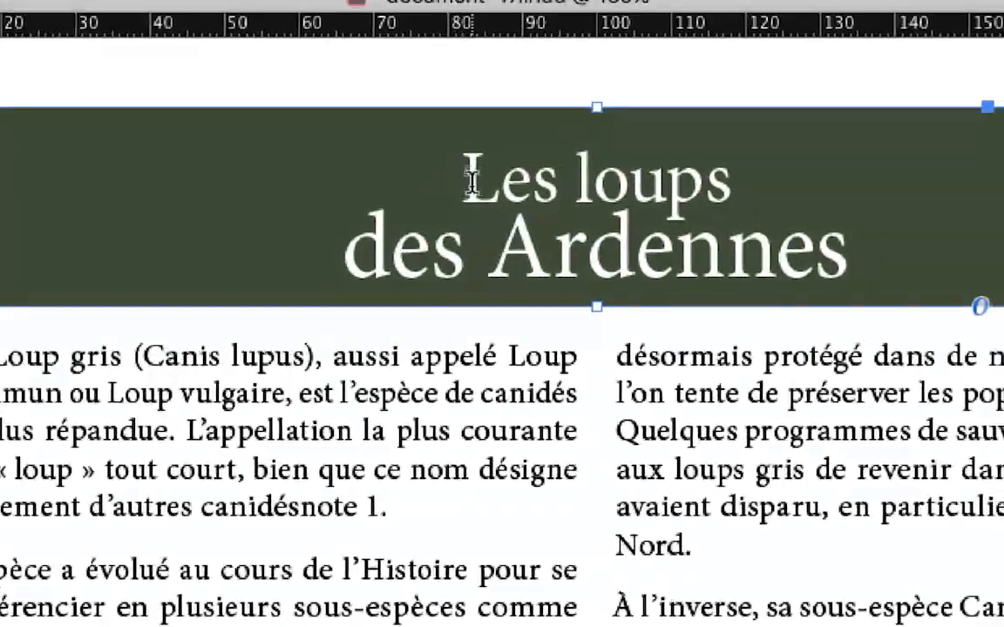
drag(470, 183, 718, 176)
key(BackSpace)
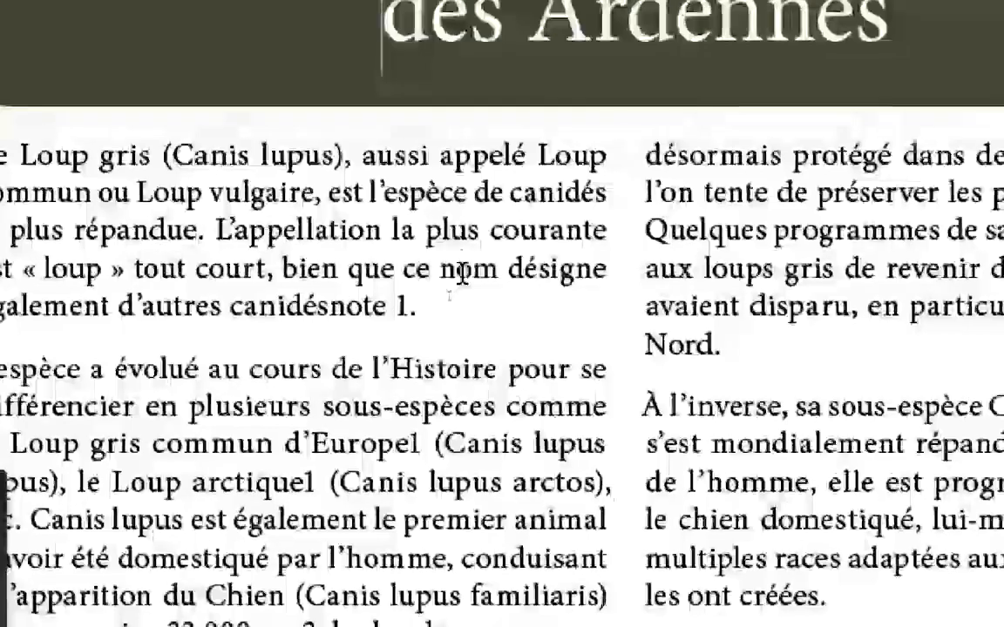
text(Le loup d)
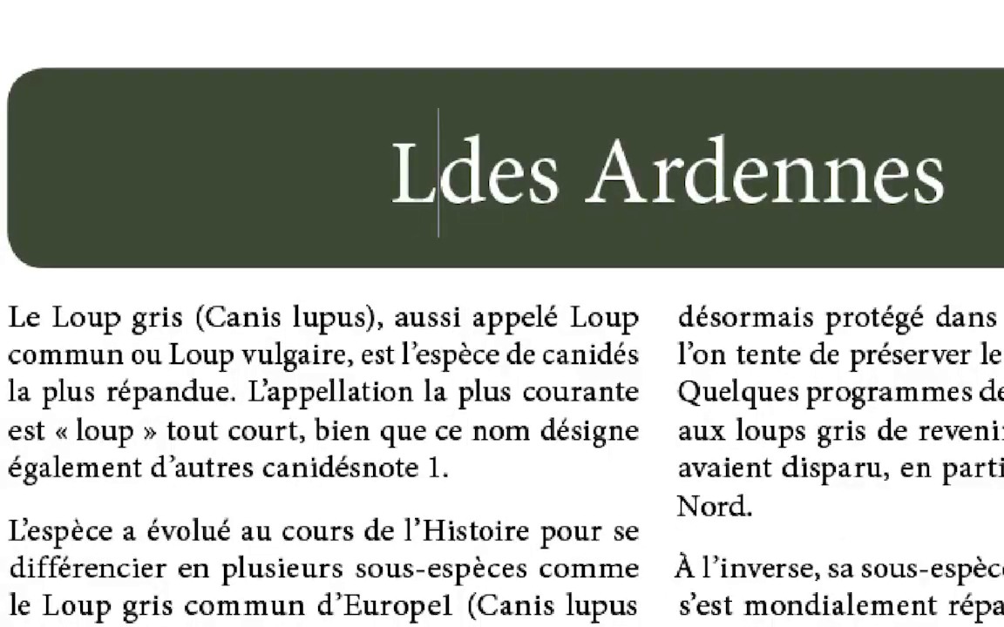
text(ans )
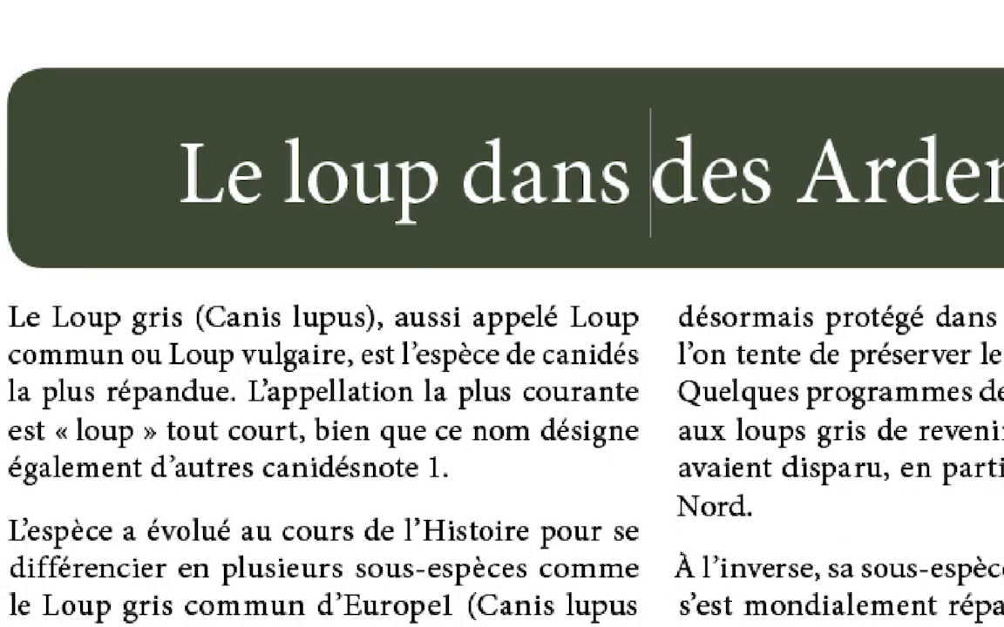
text(l)
key(Delete)
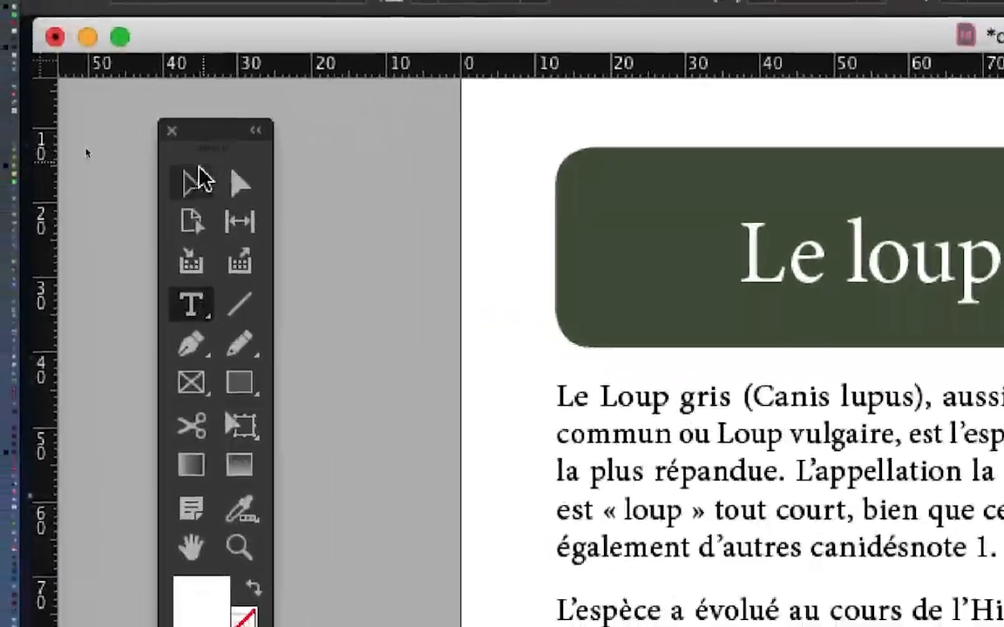
click(195, 176)
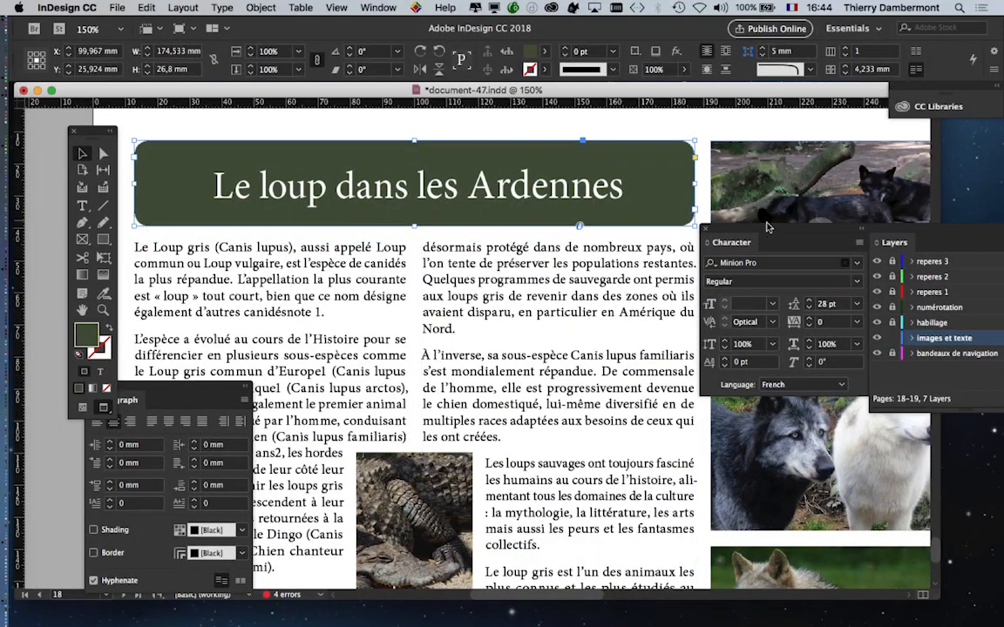
Reposition the Character and Layers panels so that the banner title stays clear for kerning adjustments
drag(731, 247, 448, 251)
click(623, 233)
drag(521, 232, 776, 275)
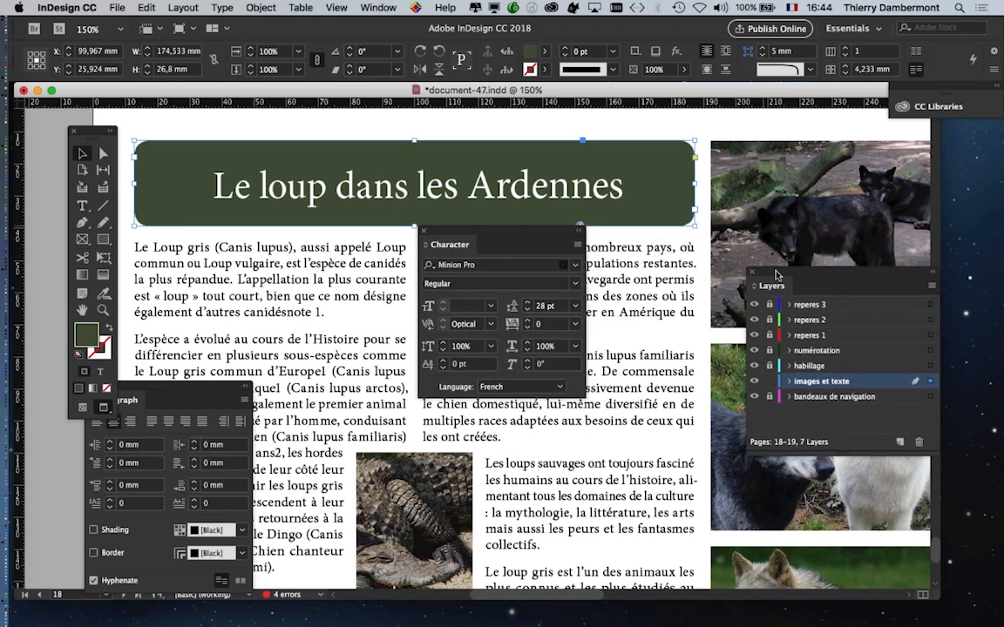
drag(524, 244, 502, 363)
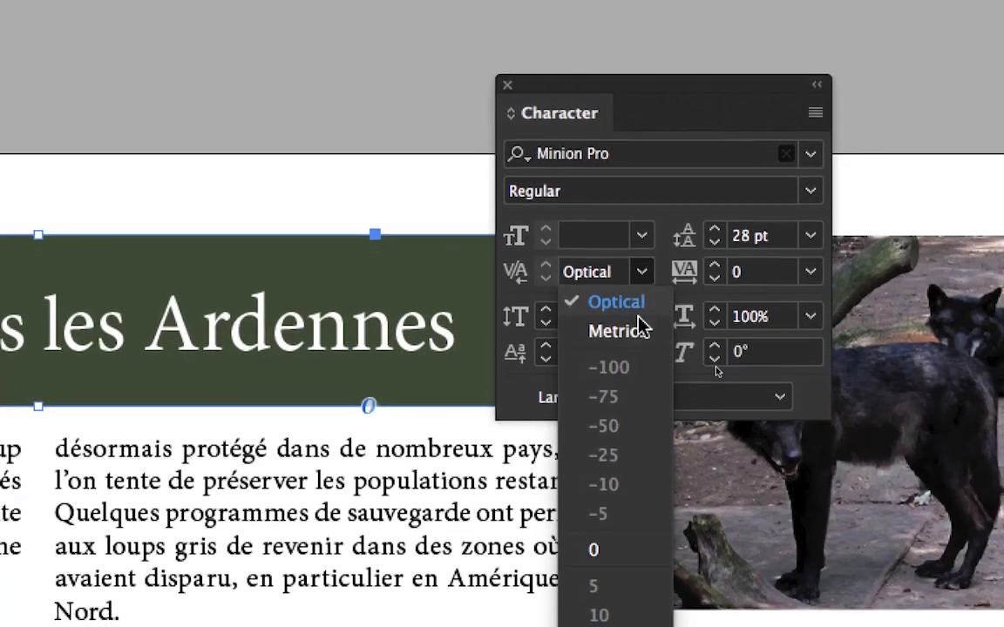
Try Metrics kerning on the banner title, and return the kerning to Optical
click(640, 359)
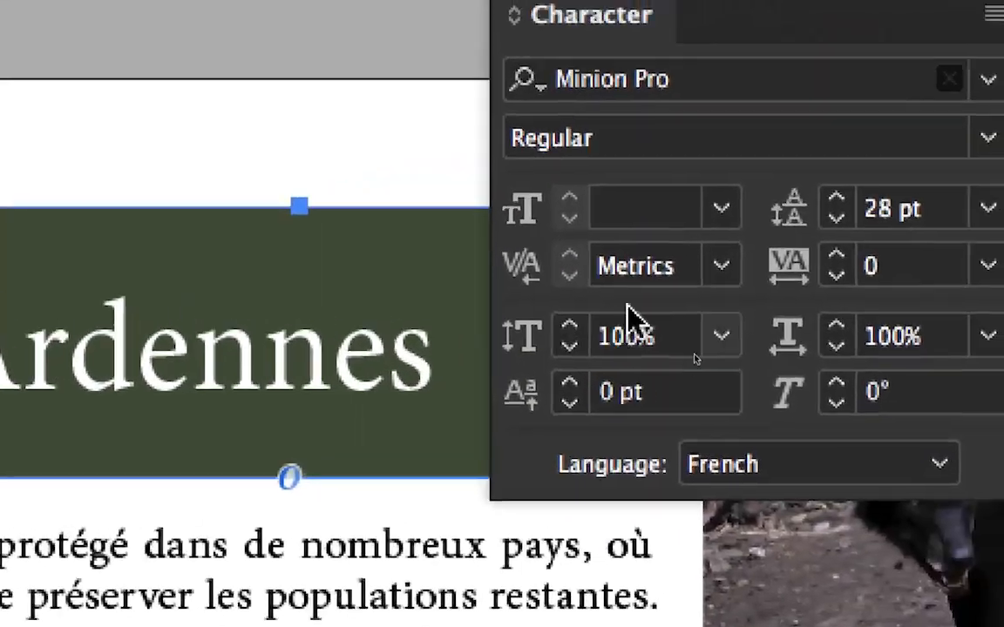
click(721, 266)
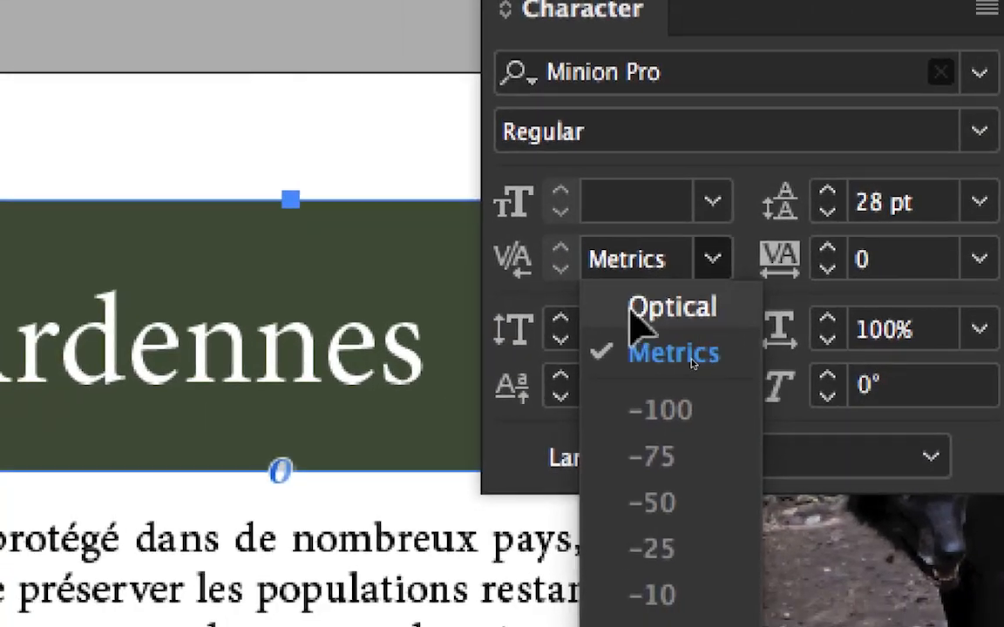
click(632, 312)
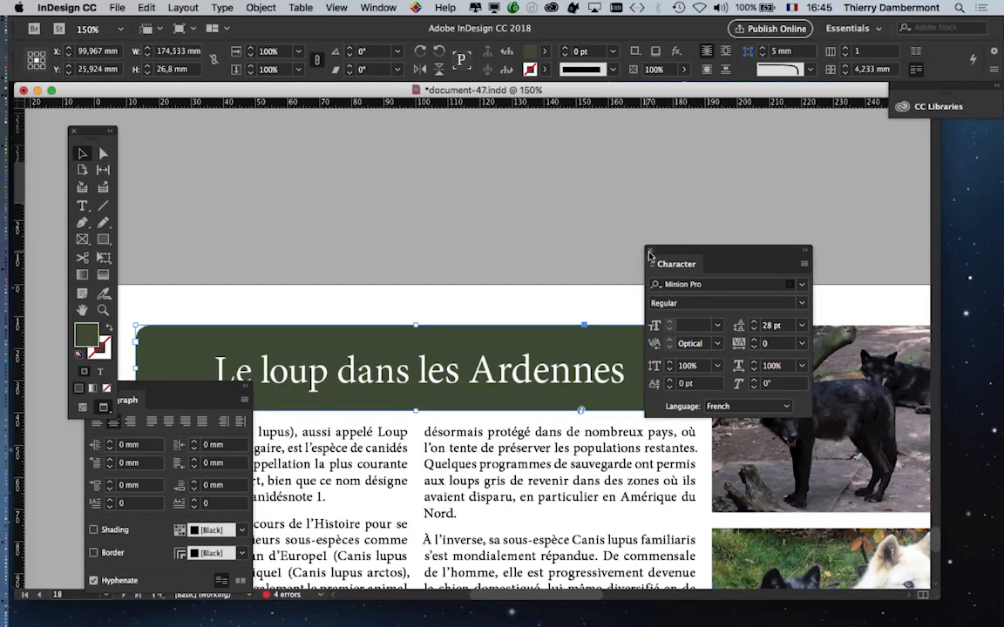
Place the text cursor between the l and o of "loup" in the banner title and reposition the reopened Character panel
click(649, 252)
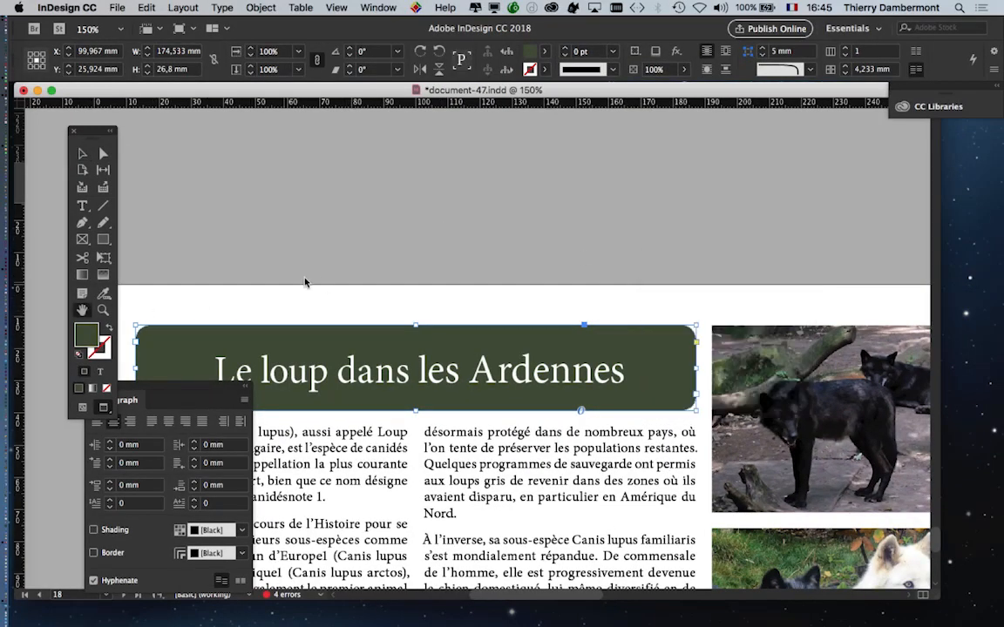
scroll(305, 282, down, 5)
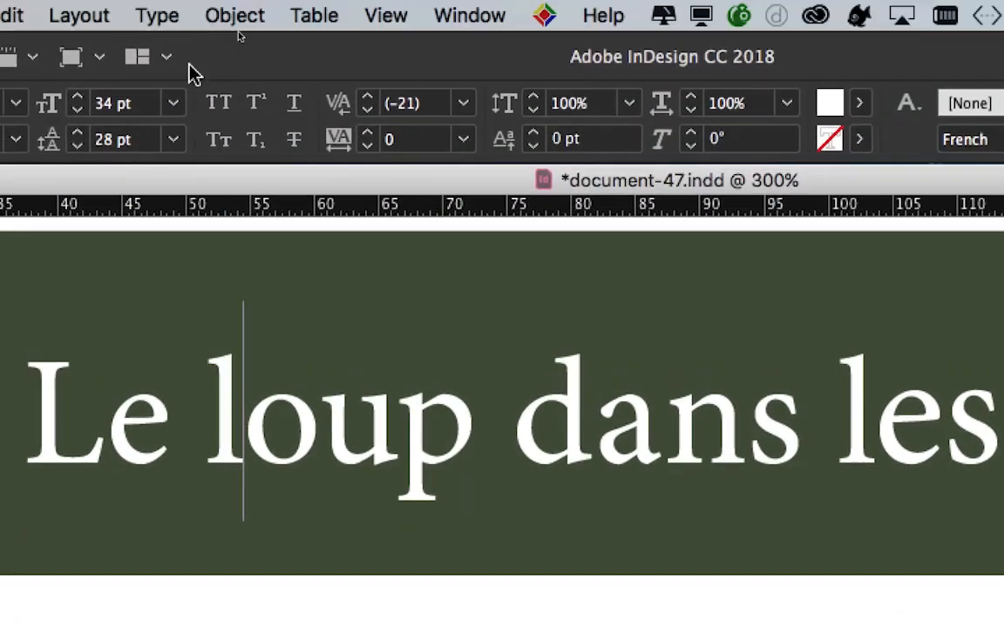
click(202, 15)
mouse_move(186, 12)
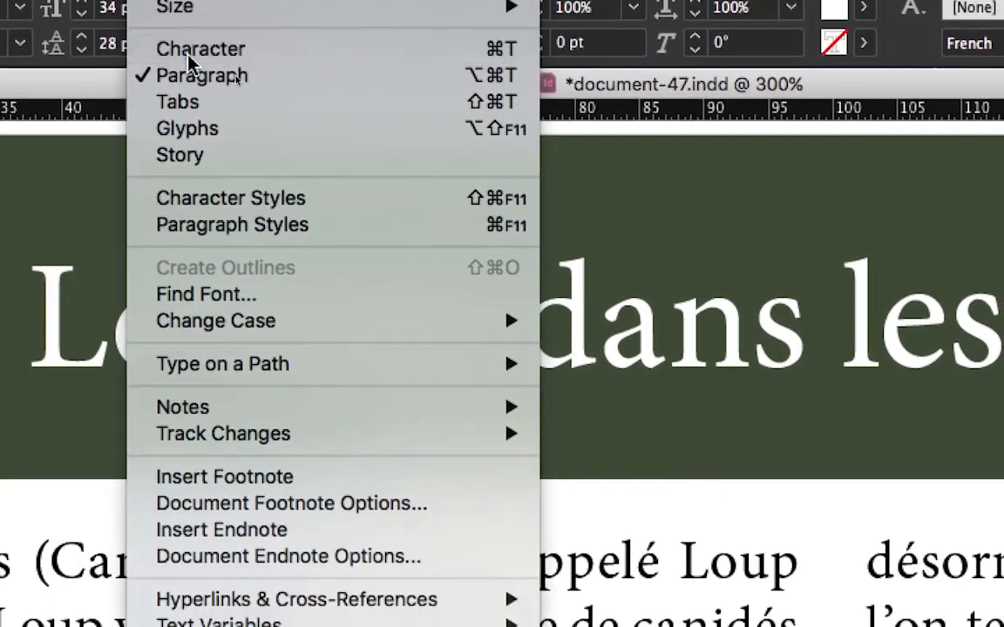
click(183, 106)
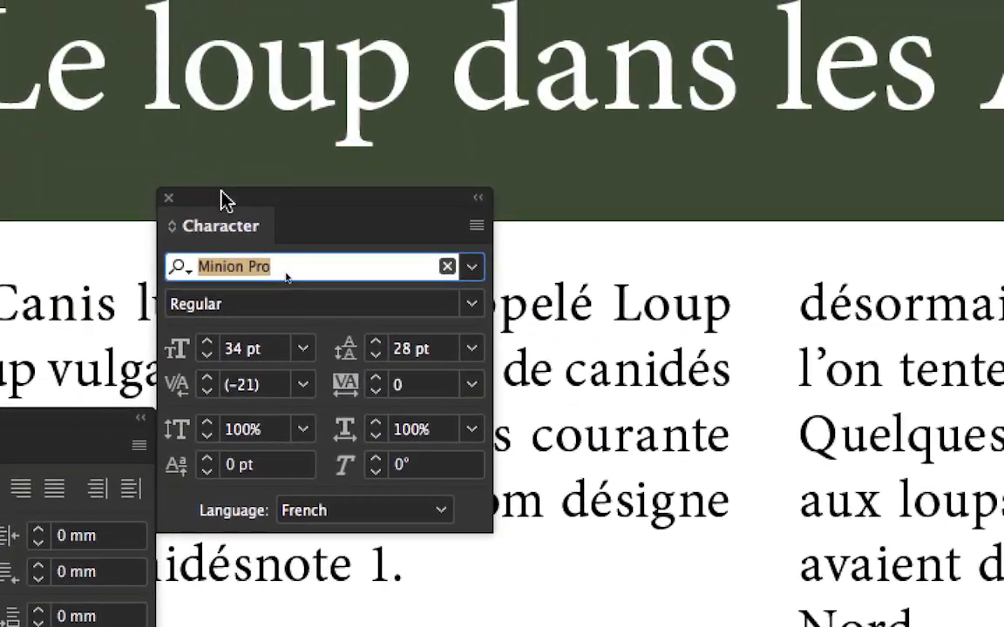
drag(298, 74, 303, 0)
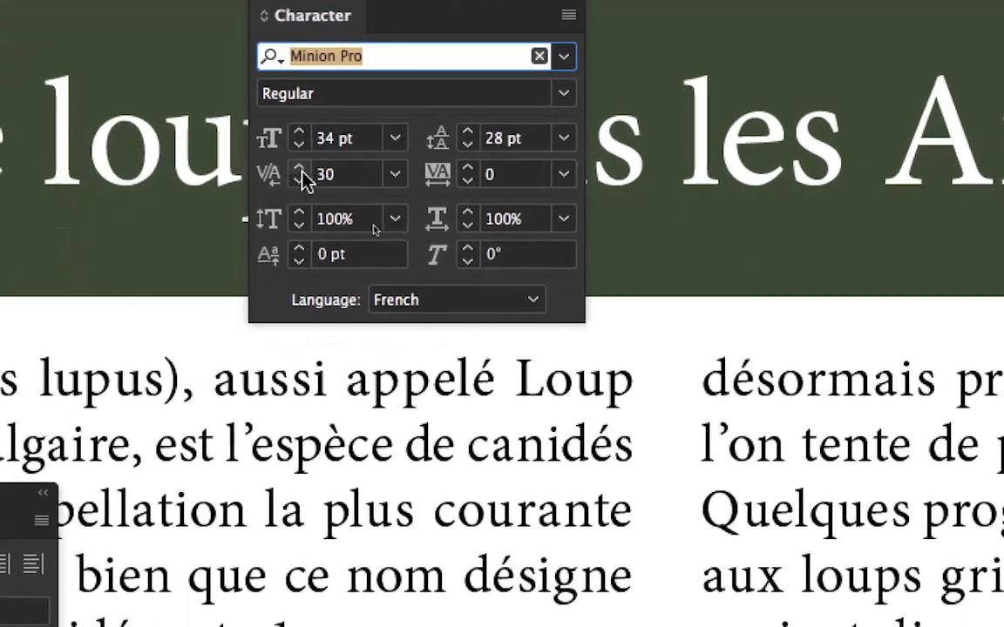
Set the kerning between the l and o of "loup" to 20, close the Character panel and move the text cursor between u and p
click(298, 180)
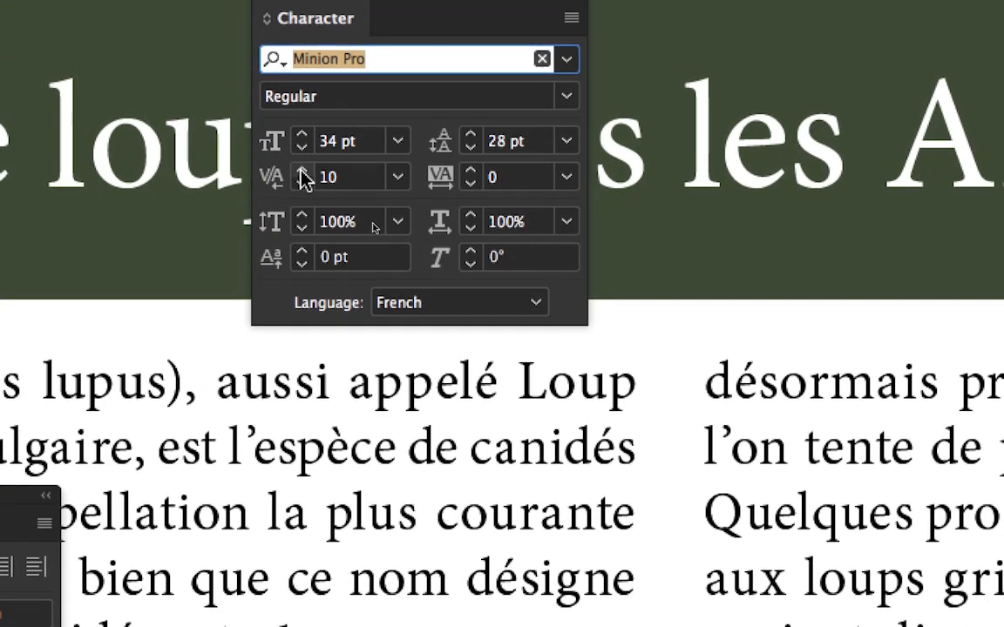
click(301, 176)
click(302, 163)
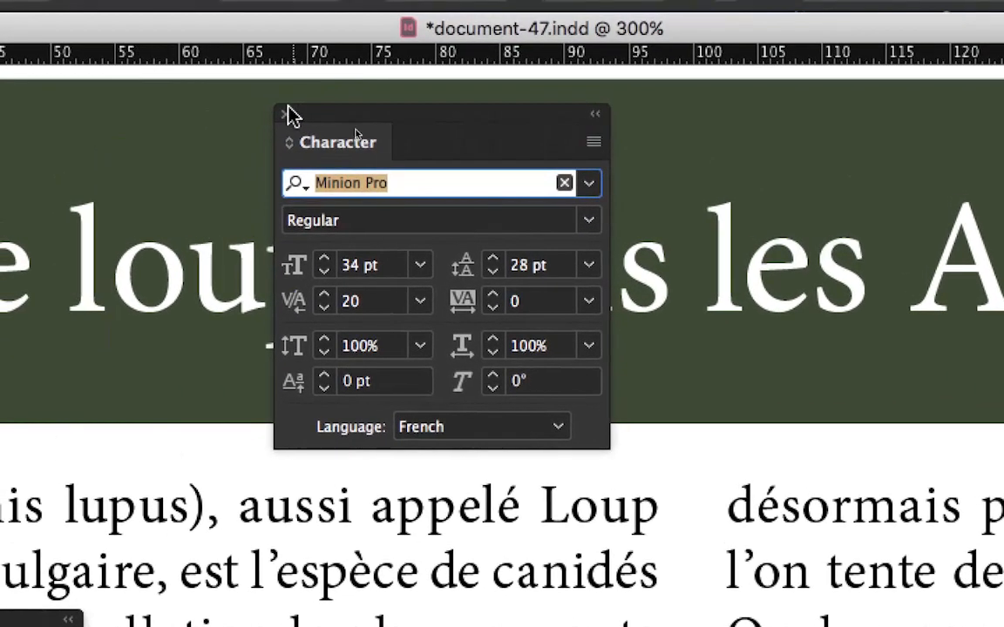
click(288, 111)
click(268, 207)
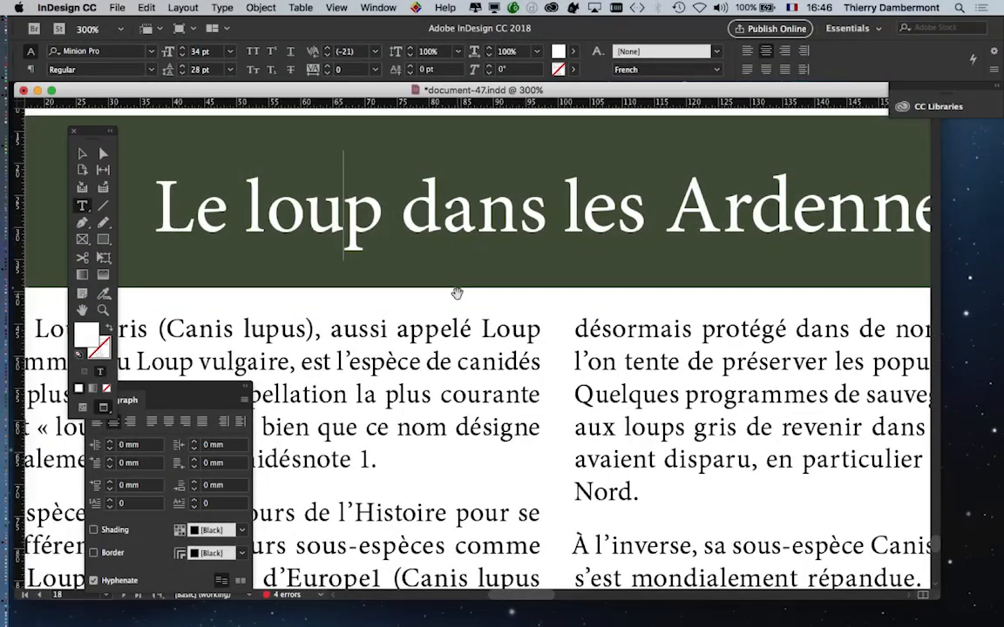
Switch to Firefox, search the web for "kerning game" and open the Kern Type game site
scroll(457, 292, down, 1)
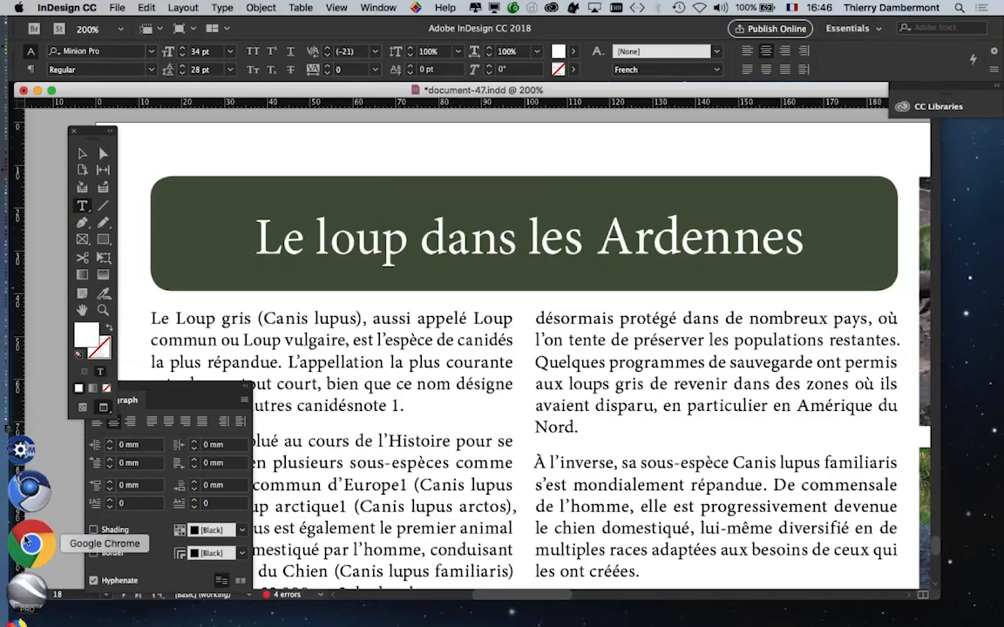
click(29, 547)
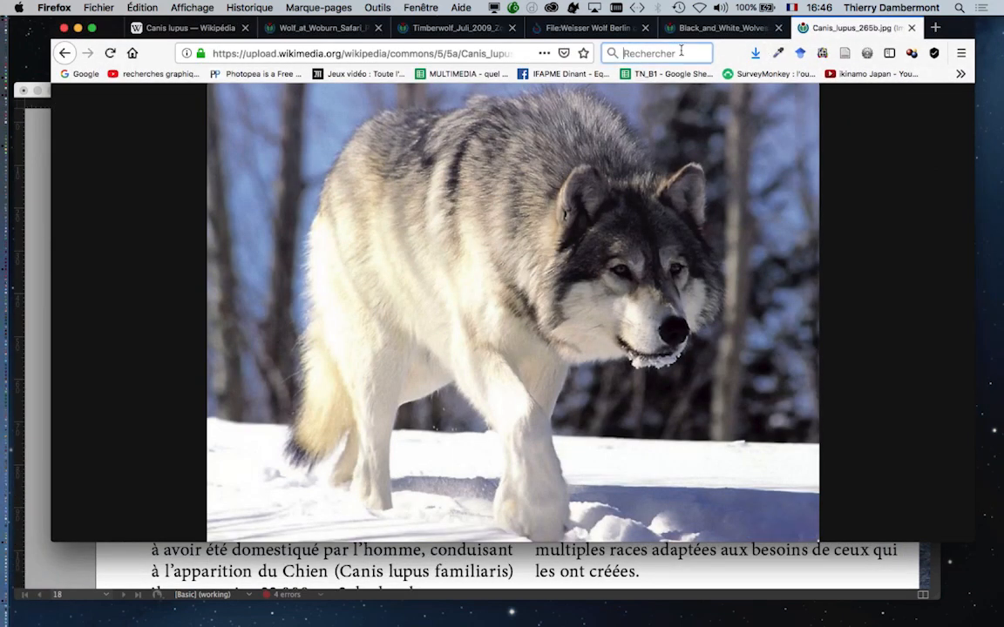
text(kerning game)
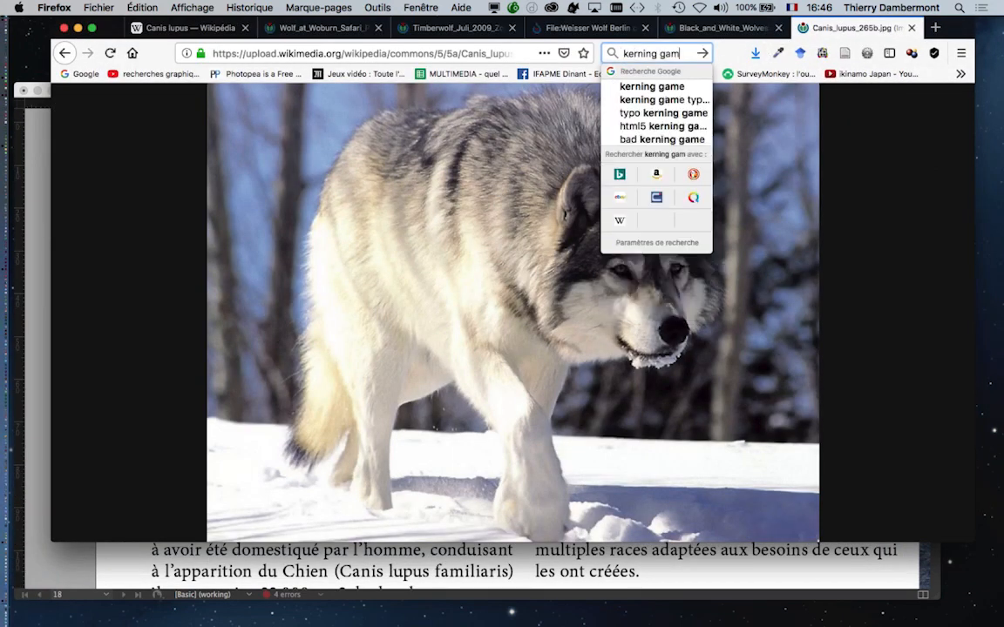
key(Return)
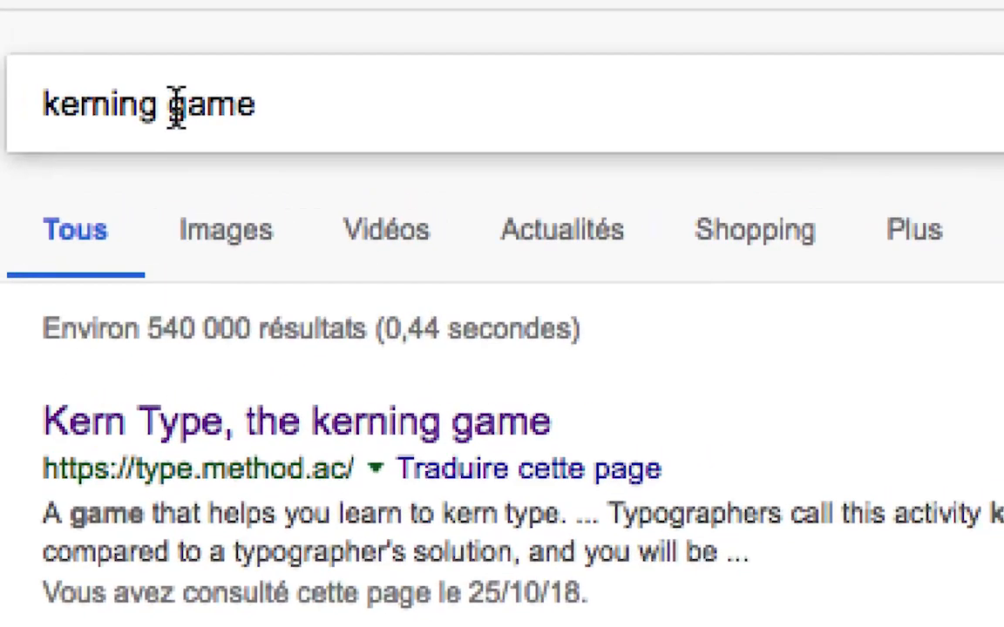
drag(172, 109, 58, 102)
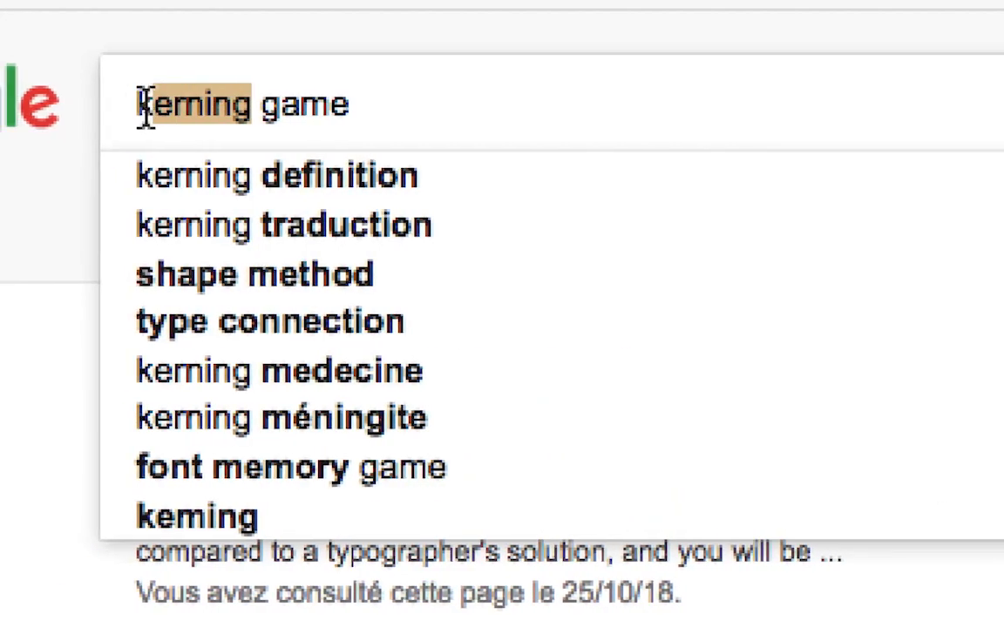
click(285, 108)
click(132, 134)
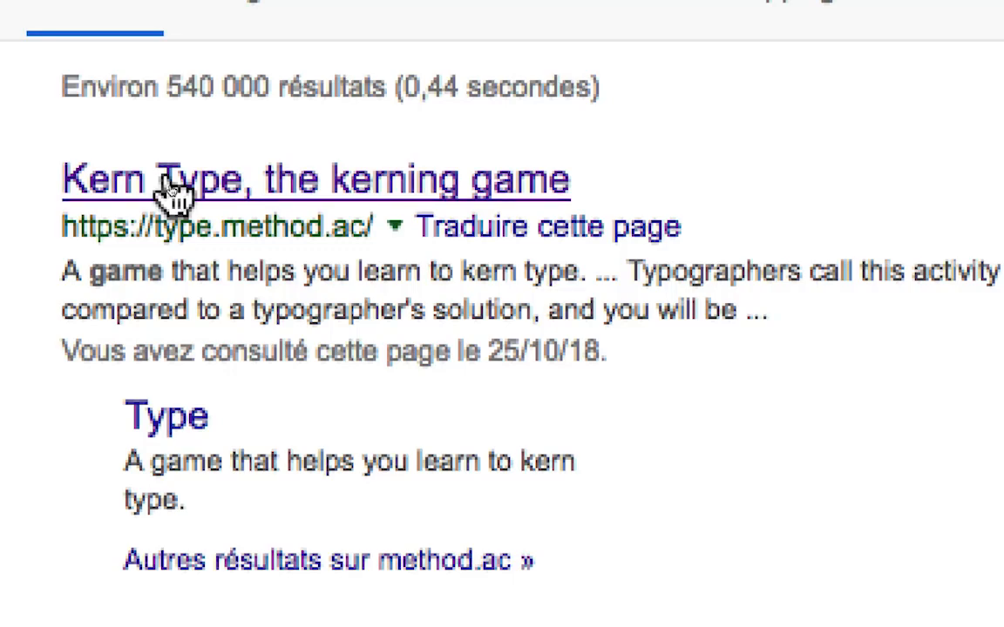
click(172, 183)
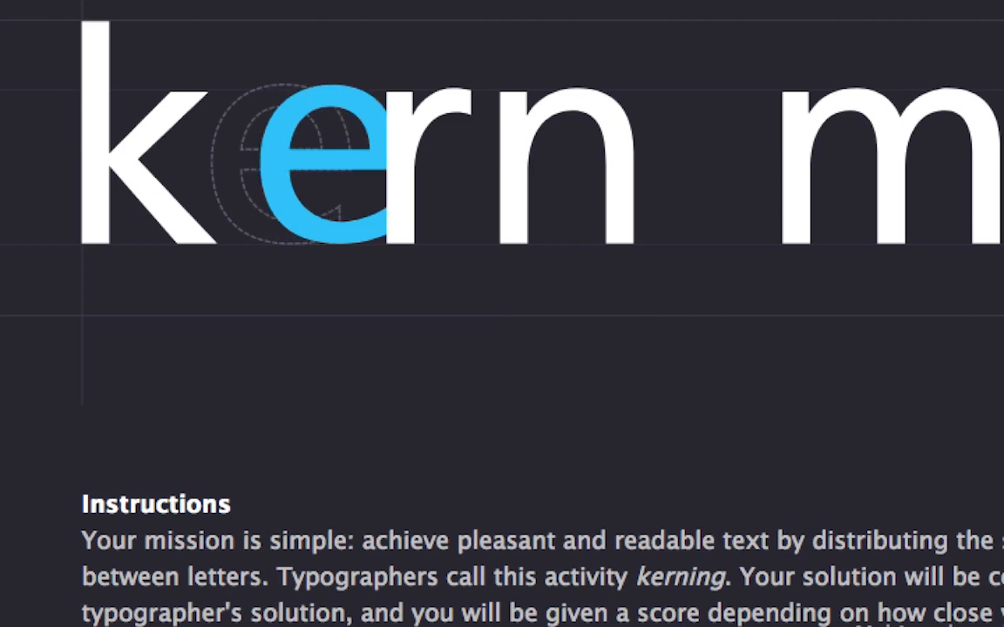
Move the e into place in Kern Type's practice words, hide the other applications and reposition the browser window
drag(330, 164, 292, 164)
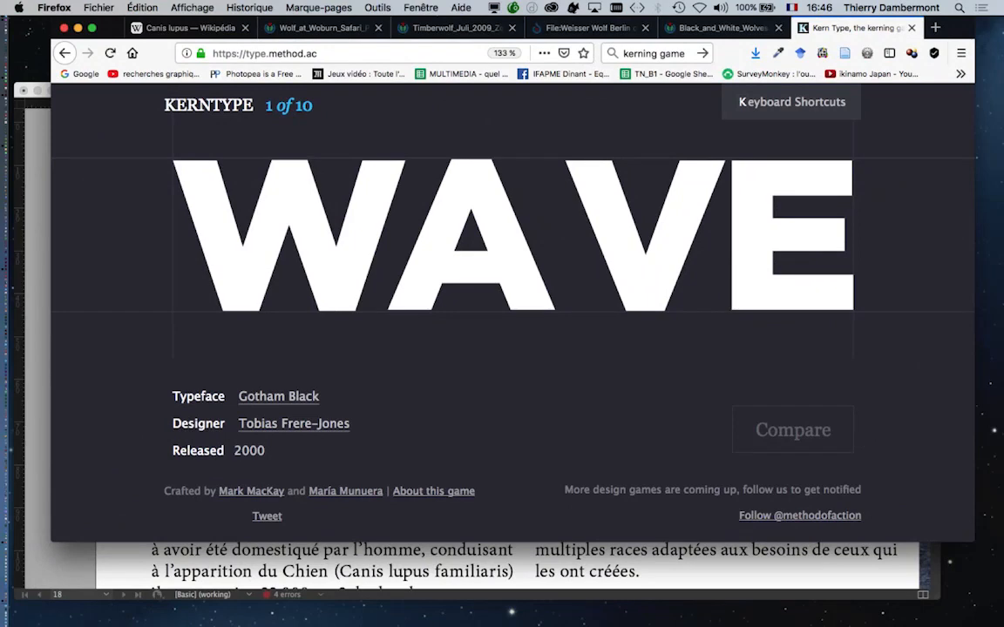
key(alt+super+h)
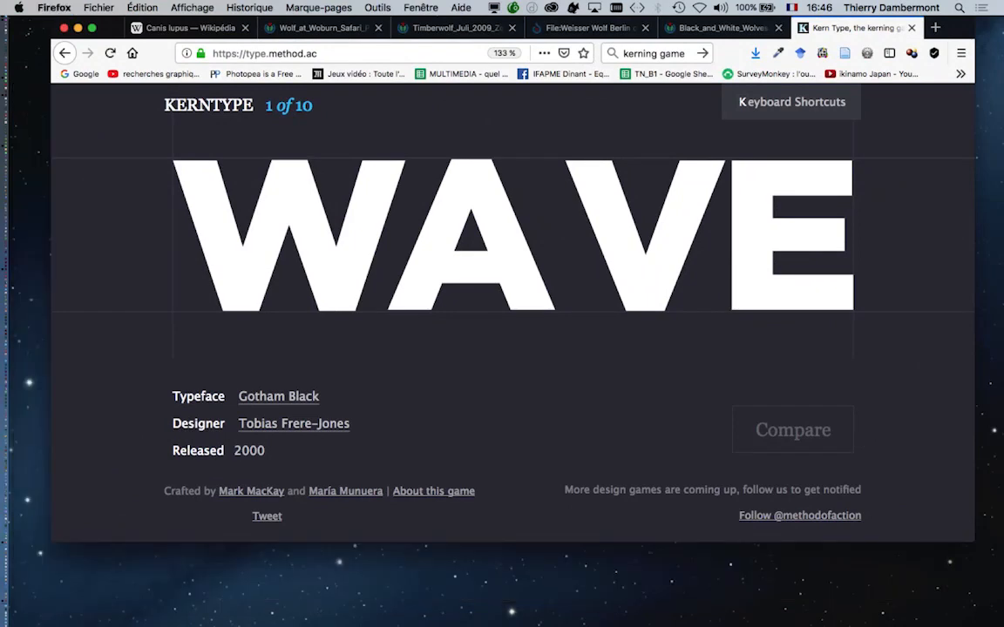
drag(956, 28, 943, 31)
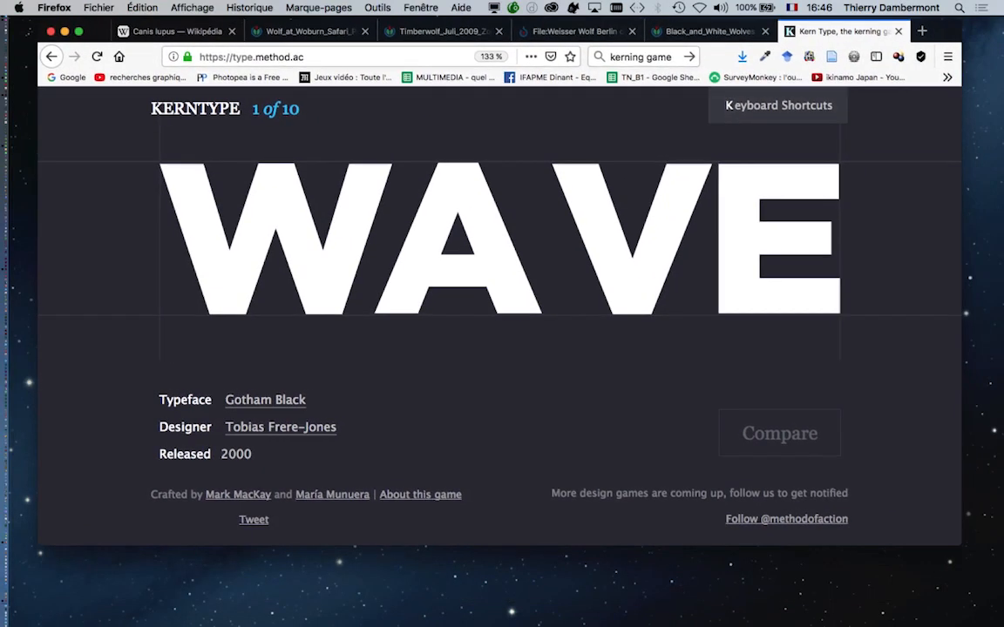
Kern the word WAVE by shifting the A rightward and the V leftward, and compare it with the typographer's solution
drag(458, 269, 469, 268)
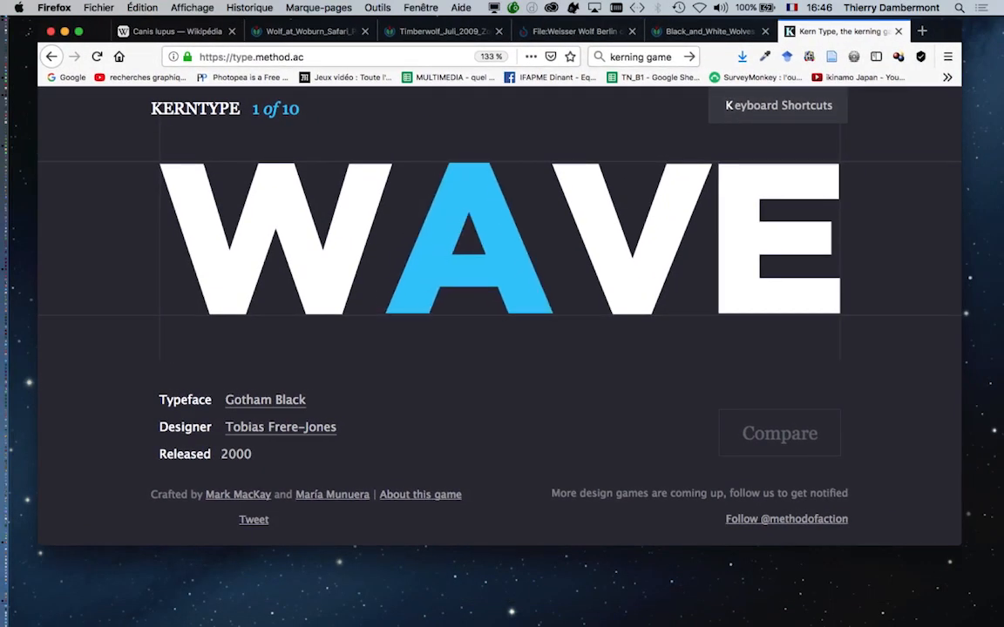
drag(632, 269, 611, 268)
drag(469, 269, 463, 268)
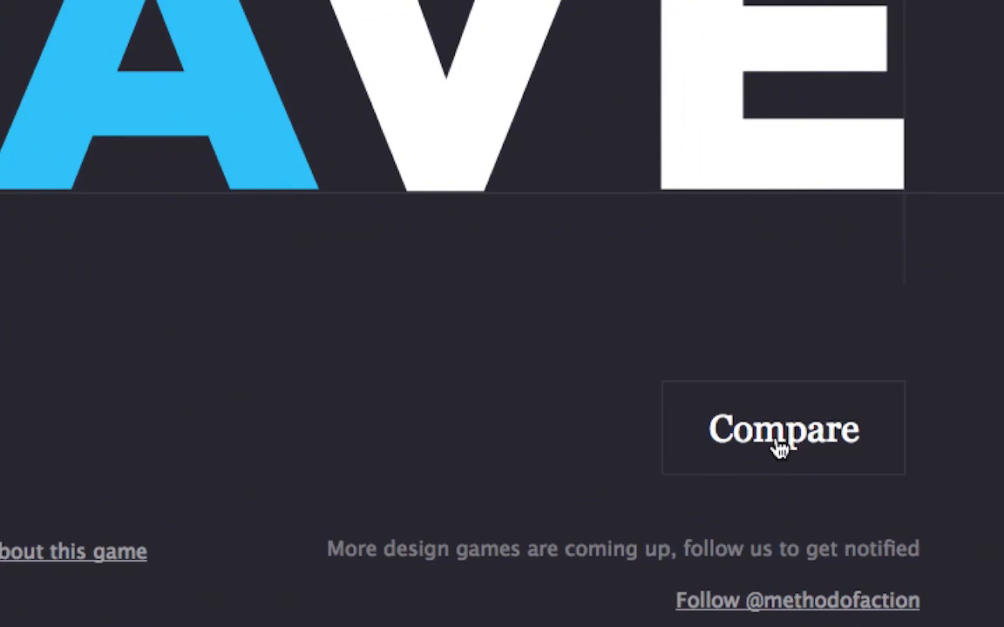
click(780, 448)
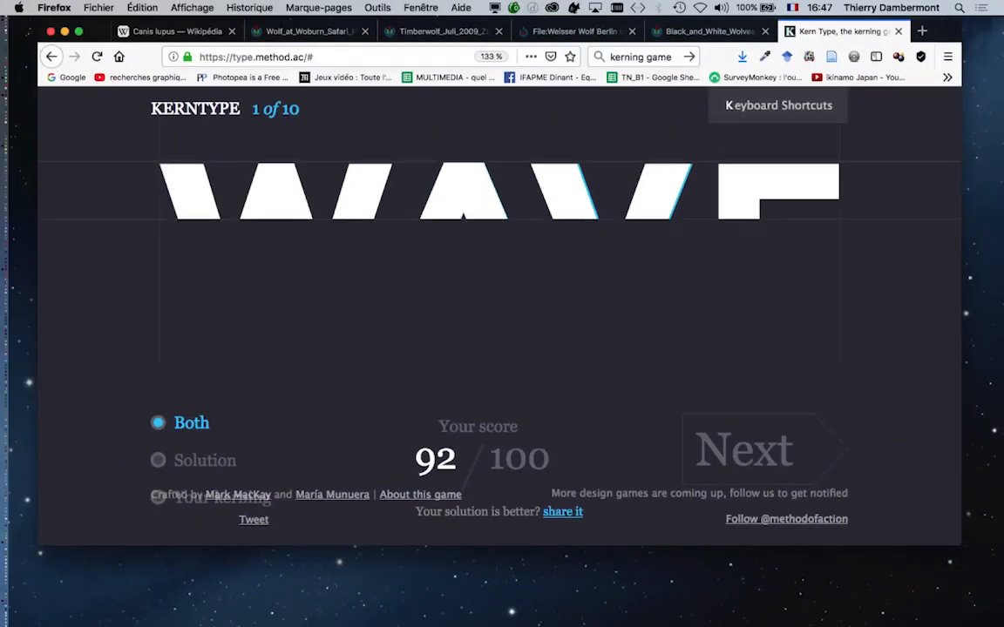
Kern the word "Type" by shifting the y and p leftward, compare it with the solution and continue to the following word
drag(465, 253, 461, 252)
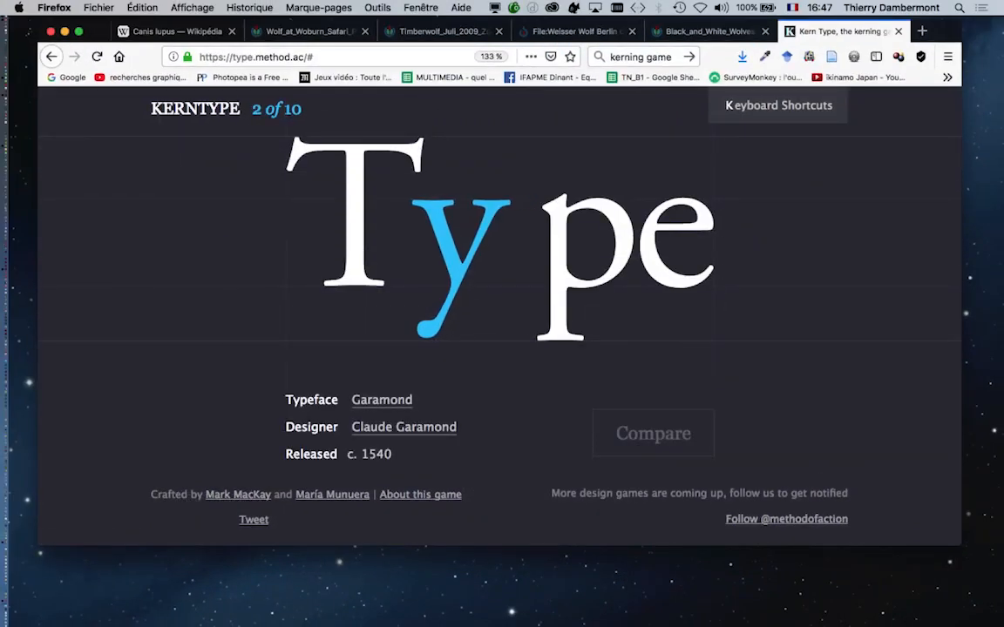
drag(584, 252, 565, 252)
click(652, 433)
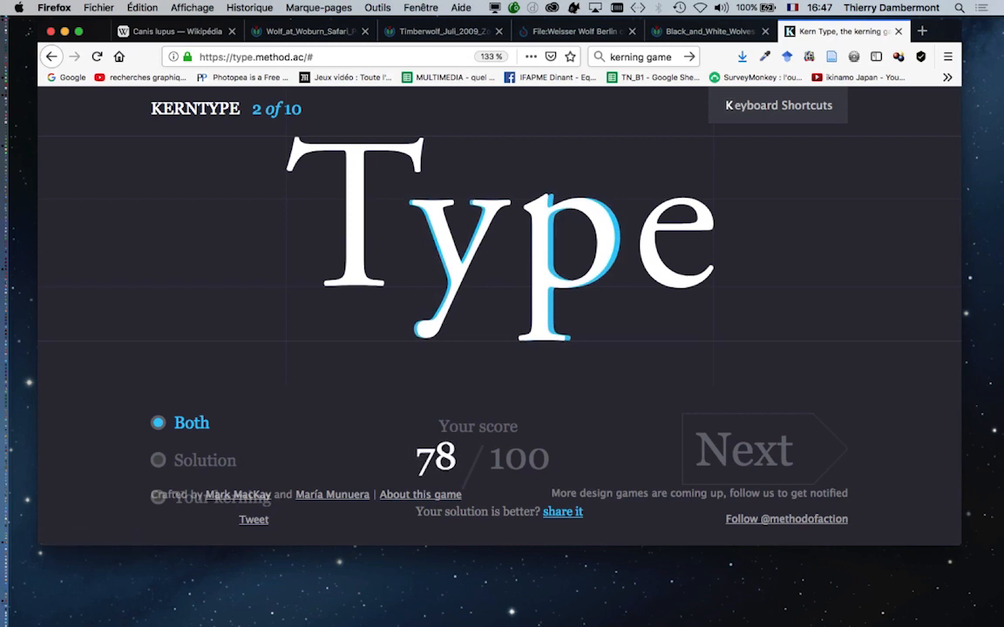
click(749, 449)
Kern the word "holly" by evening out the o and both l's, compare it with the solution and continue to the following word
drag(514, 240, 529, 239)
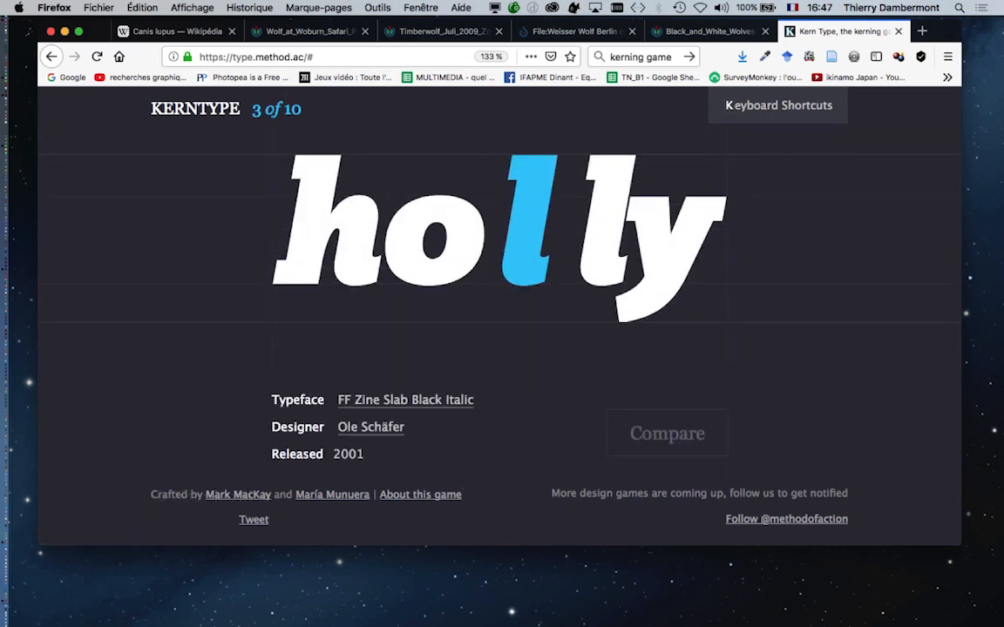
drag(433, 241, 441, 241)
drag(607, 231, 590, 231)
drag(441, 241, 444, 241)
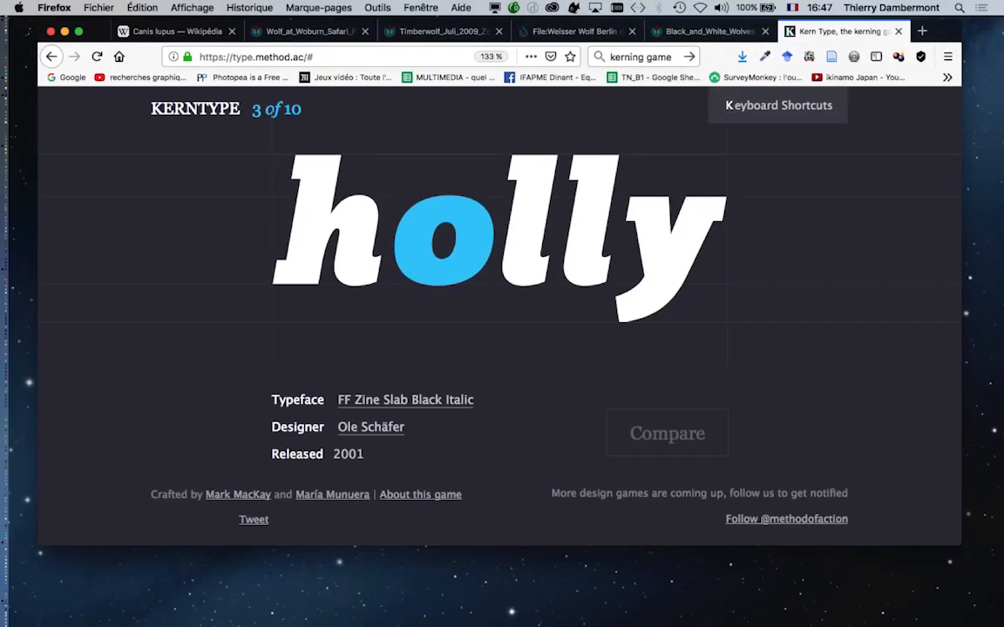
key(Return)
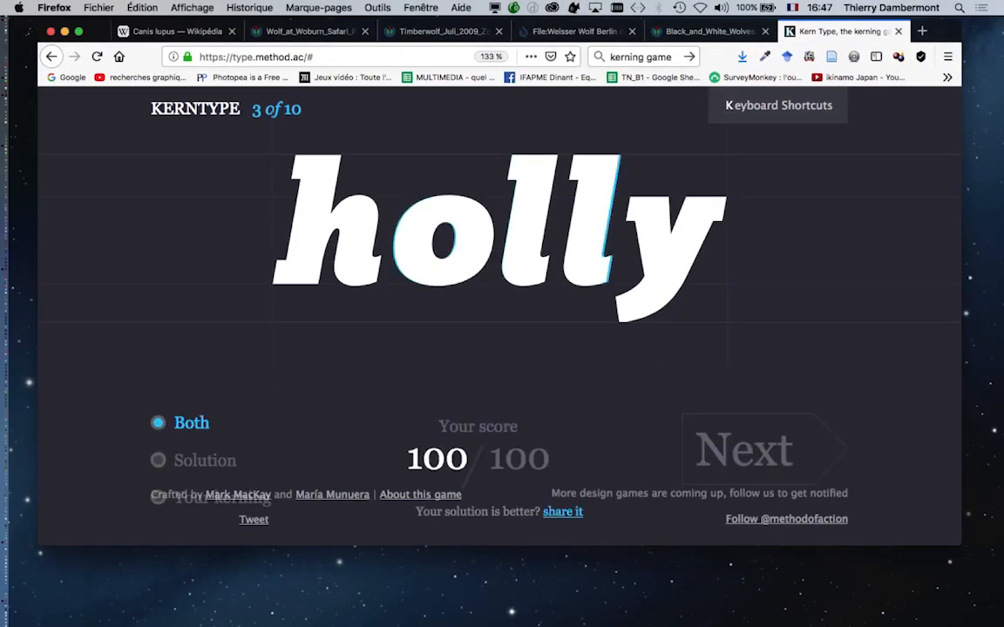
key(Return)
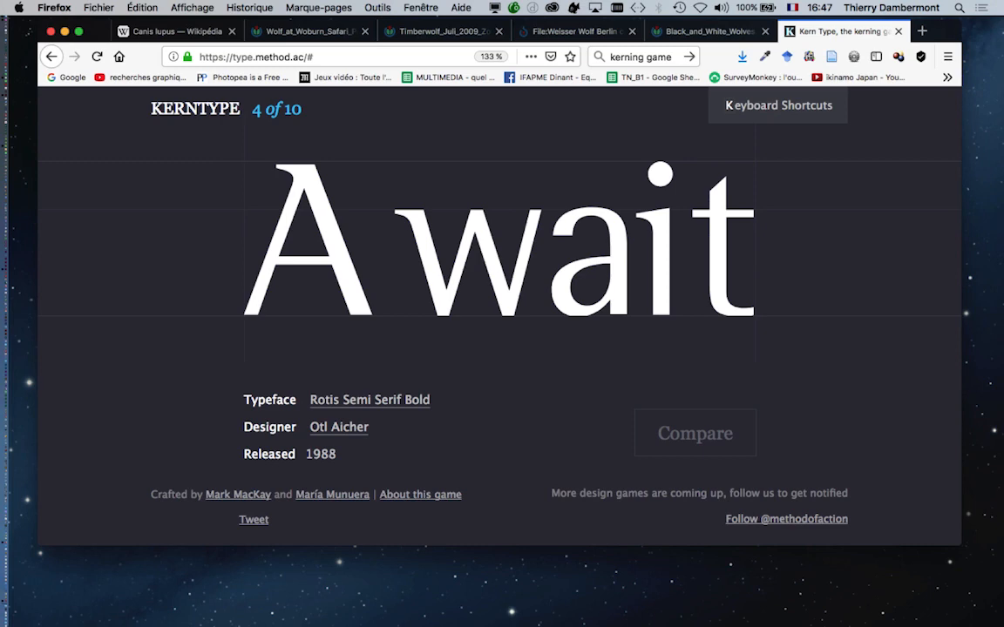
Switch to InDesign and delete the stray footnote digit 1 after "arctique" in the article's first column
key(super+Tab)
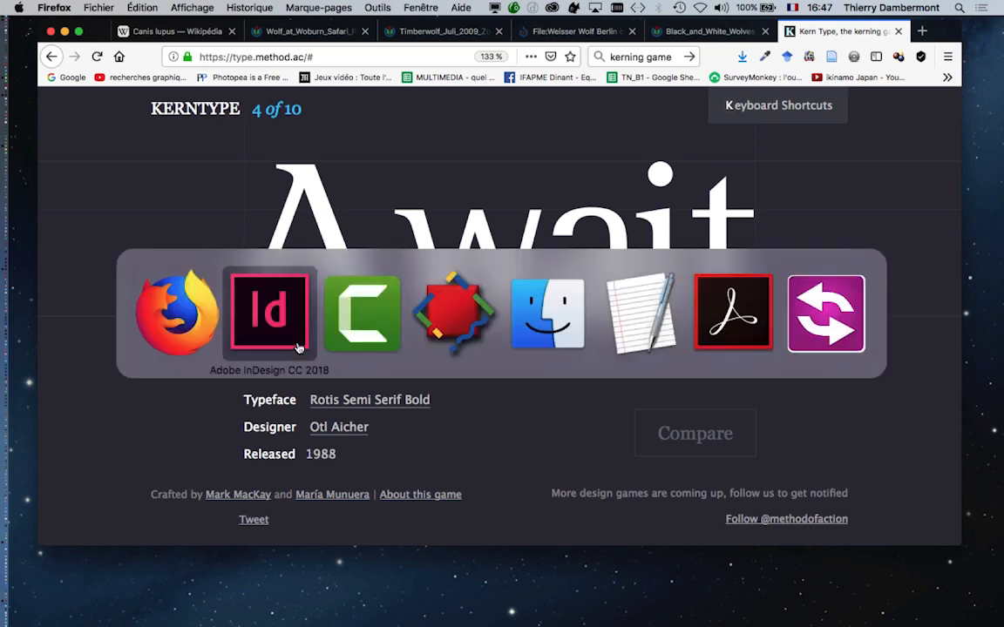
click(298, 325)
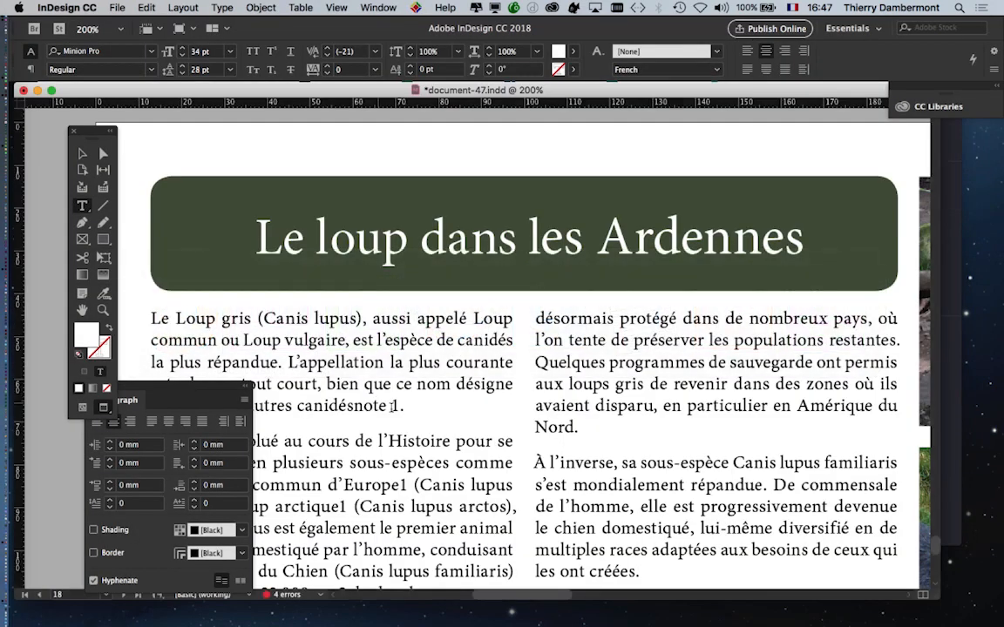
scroll(393, 409, down, 10)
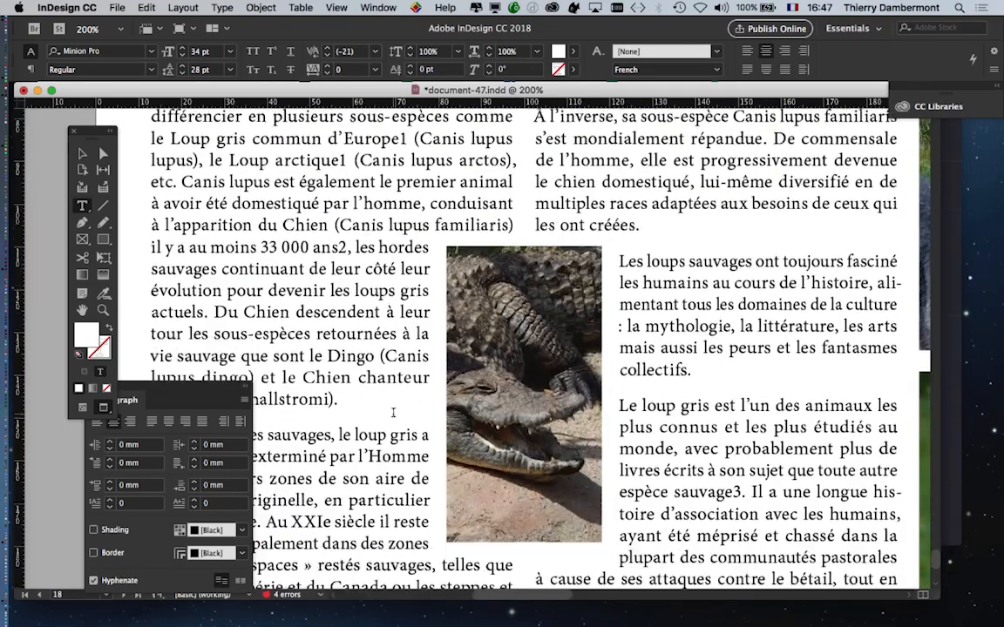
scroll(393, 413, down, 1)
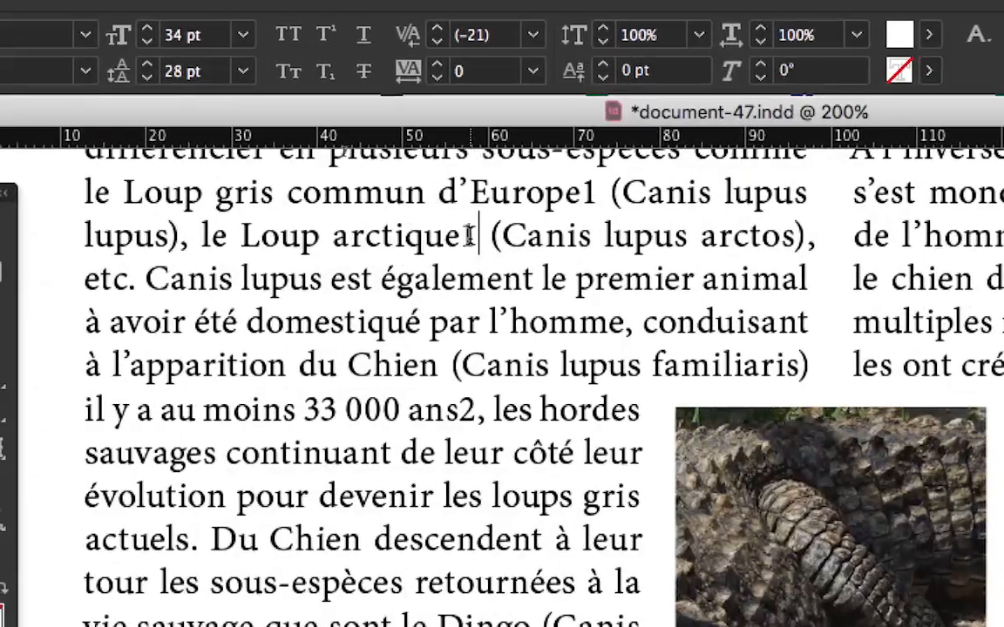
double_click(469, 235)
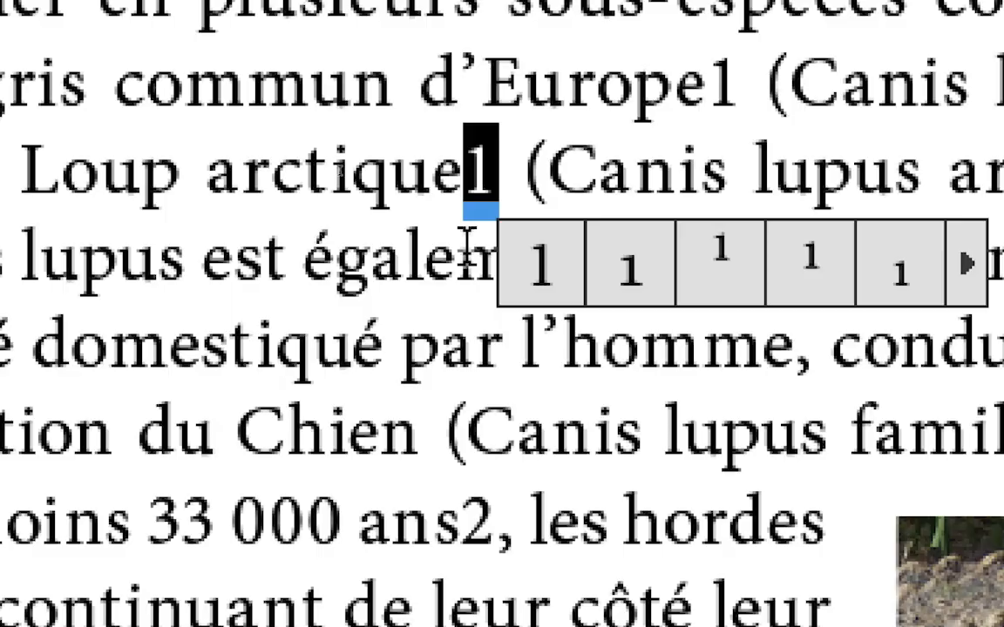
key(BackSpace)
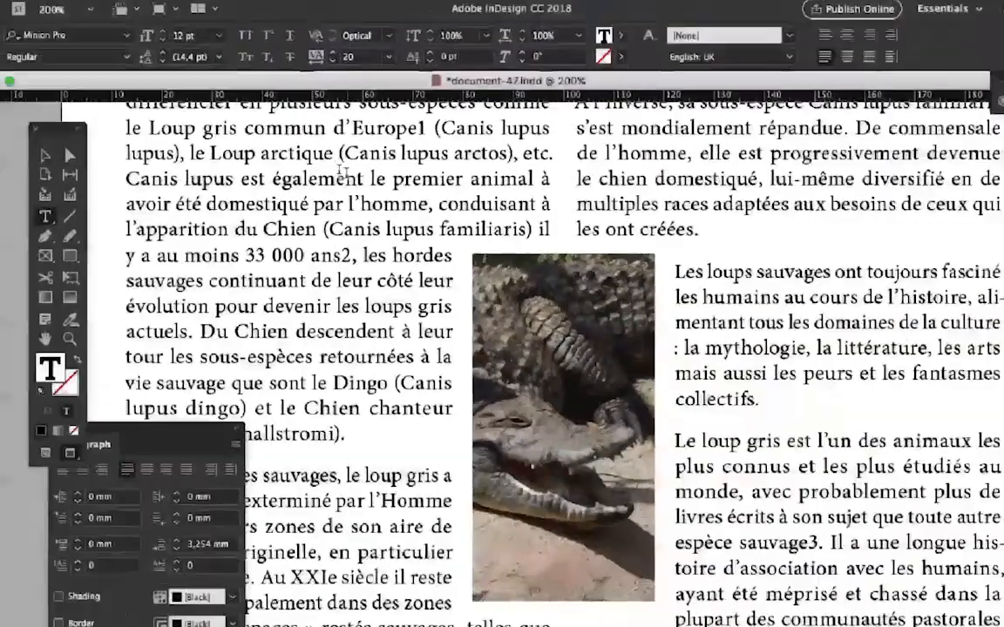
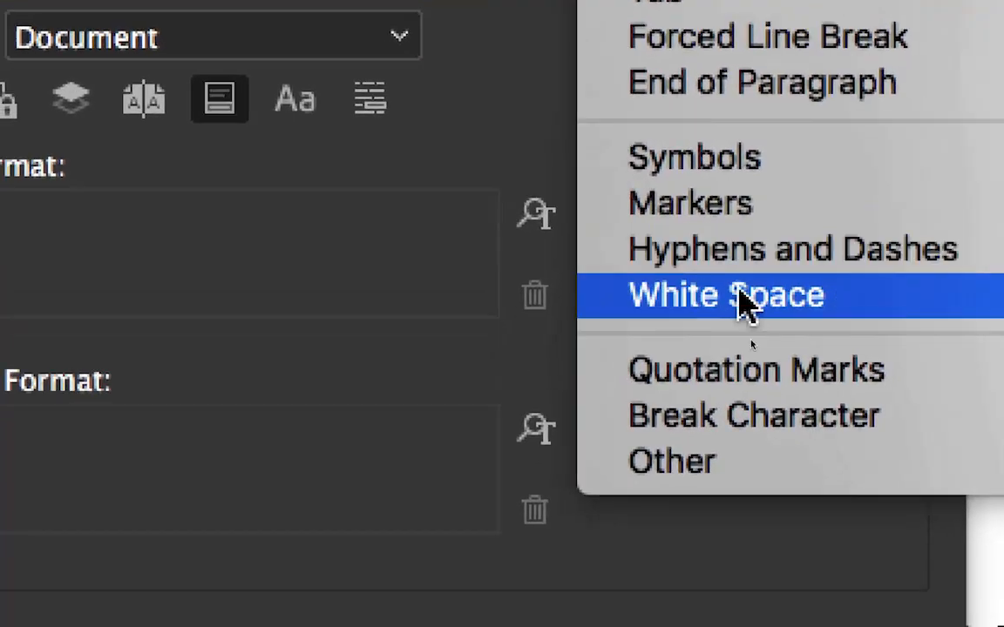
Set the Find/Change replacement text to a nonbreaking space followed by a colon (^S:)
mouse_move(756, 267)
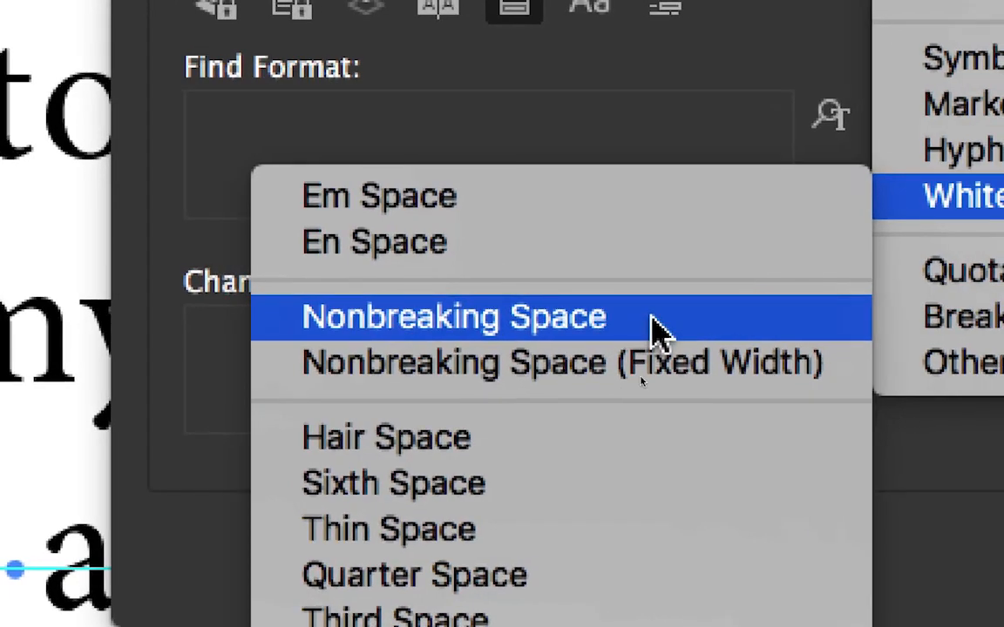
click(658, 330)
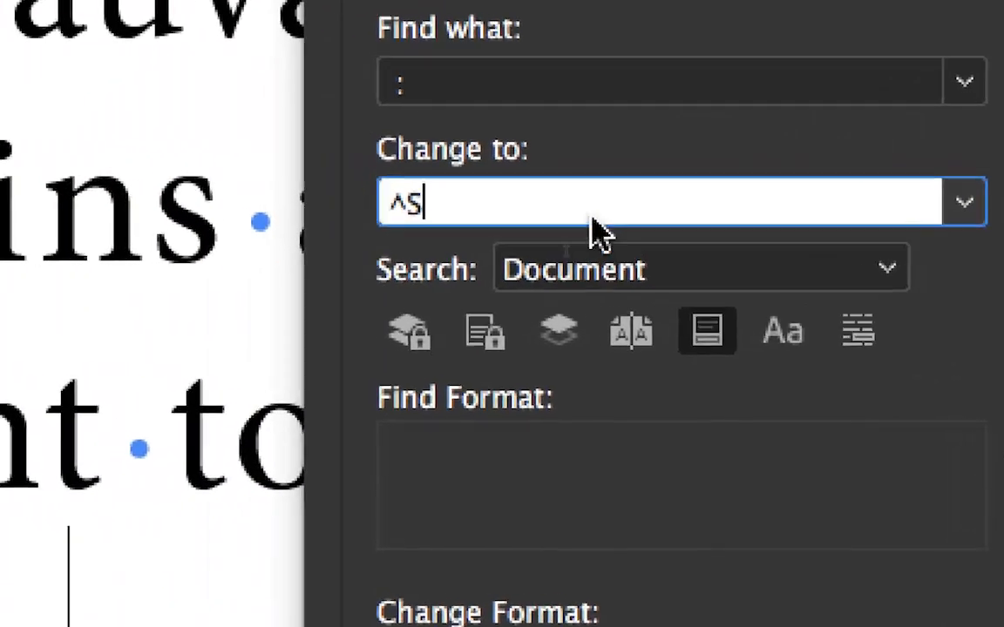
text(:)
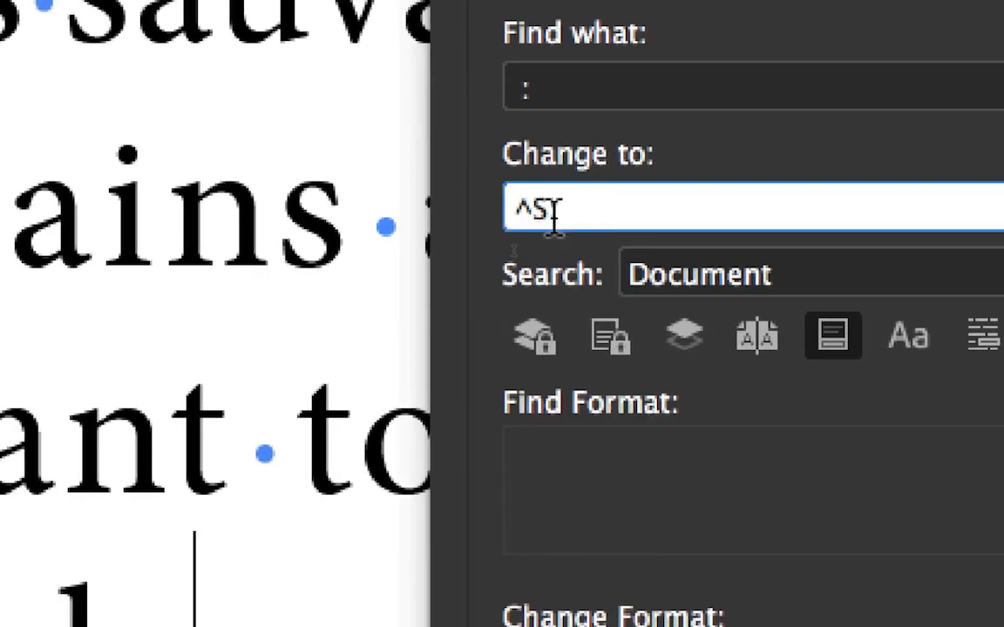
drag(460, 223, 416, 220)
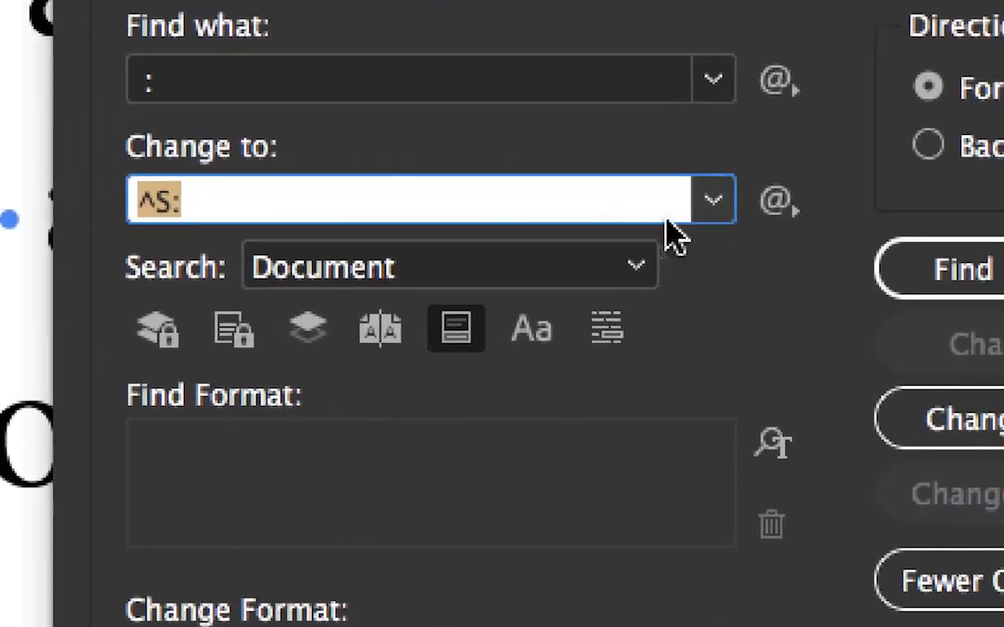
click(778, 200)
mouse_move(1000, 535)
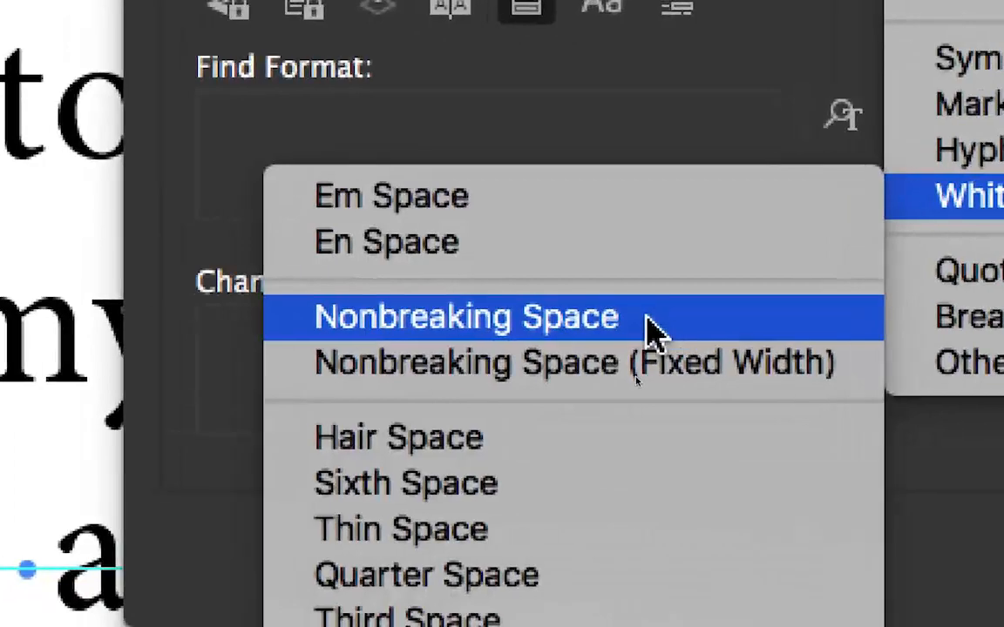
click(651, 331)
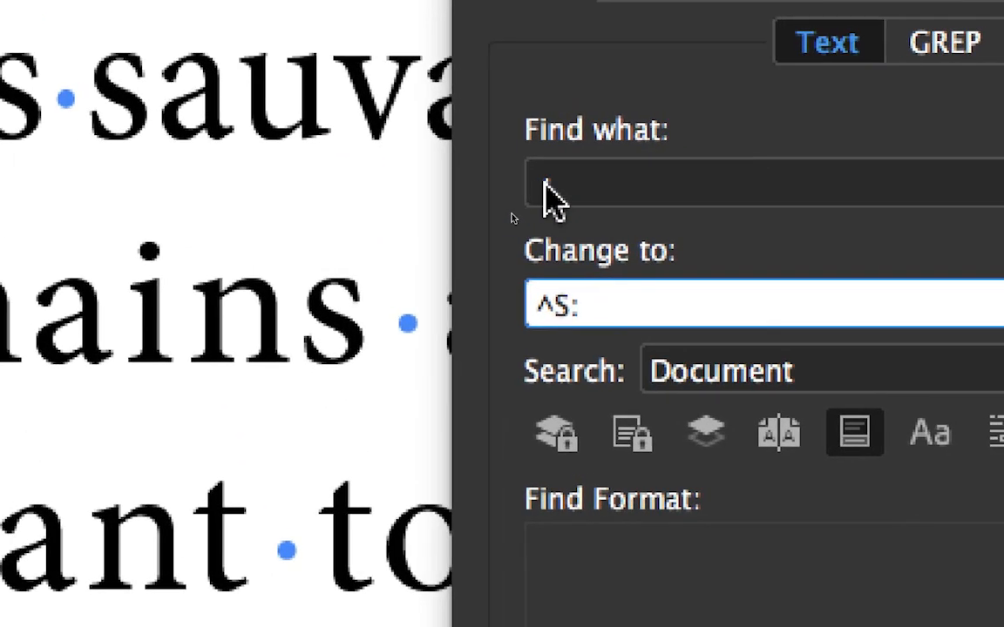
Replace every space-plus-colon in the document with a nonbreaking space and colon, and close Find/Change
double_click(514, 103)
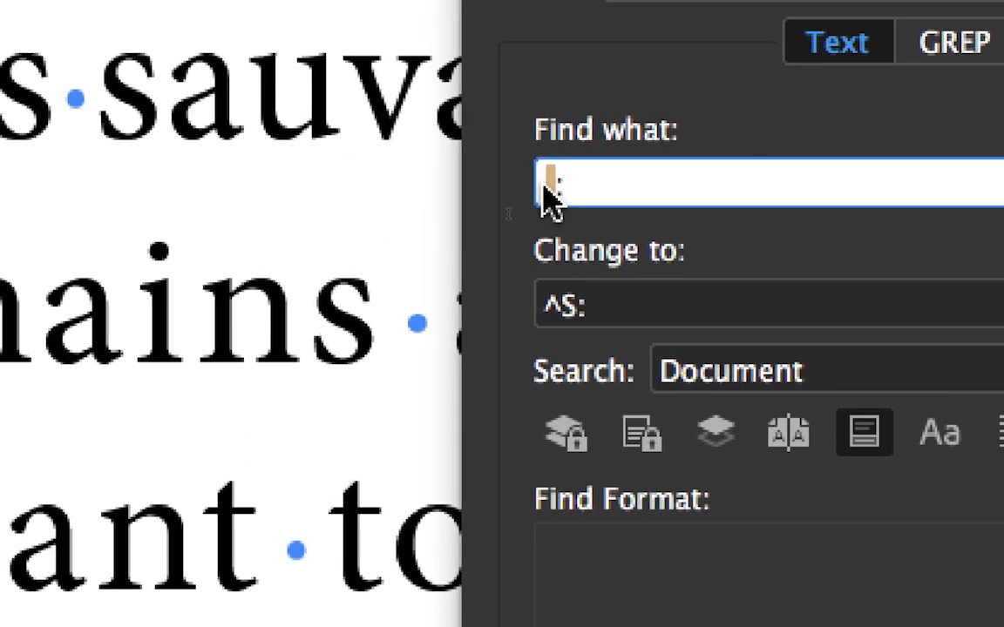
click(560, 189)
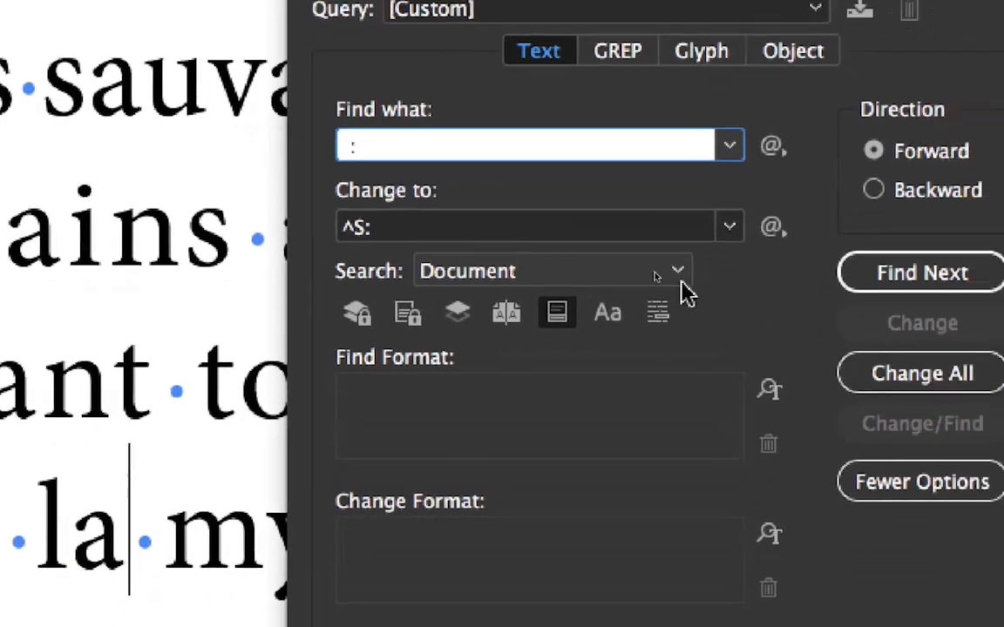
click(922, 373)
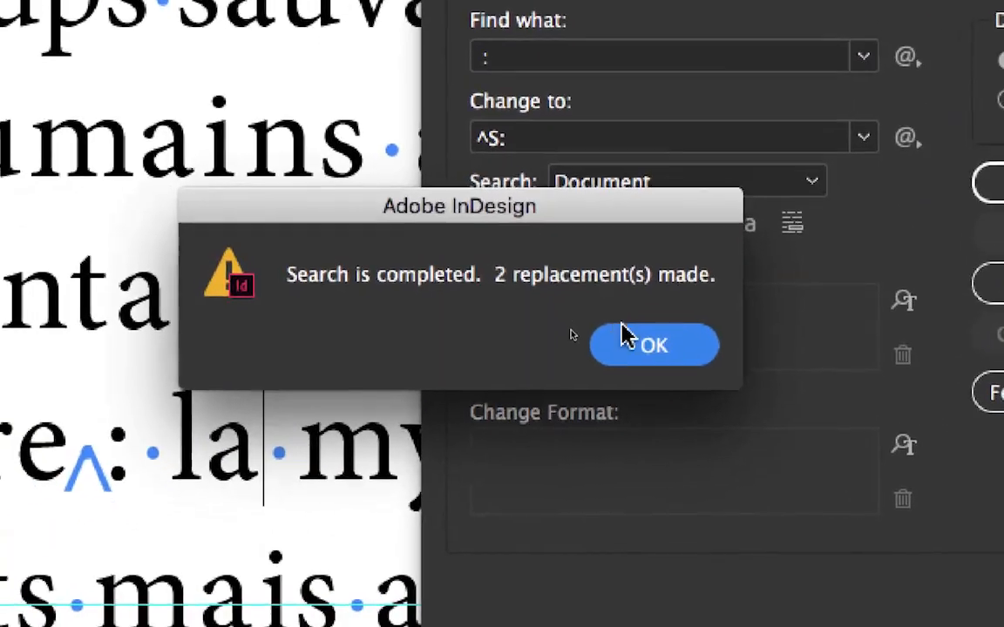
click(627, 338)
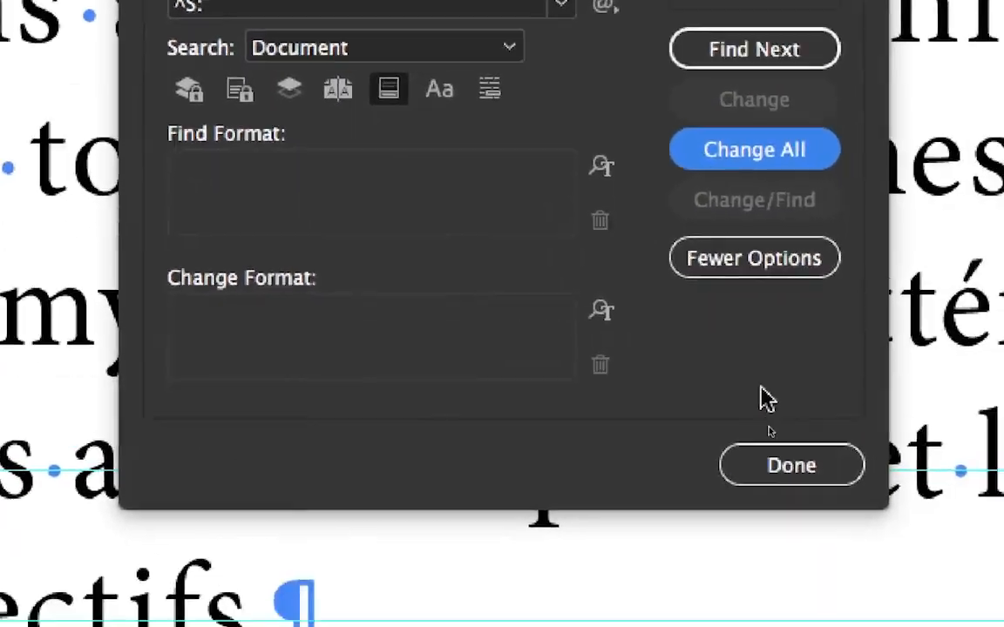
click(791, 465)
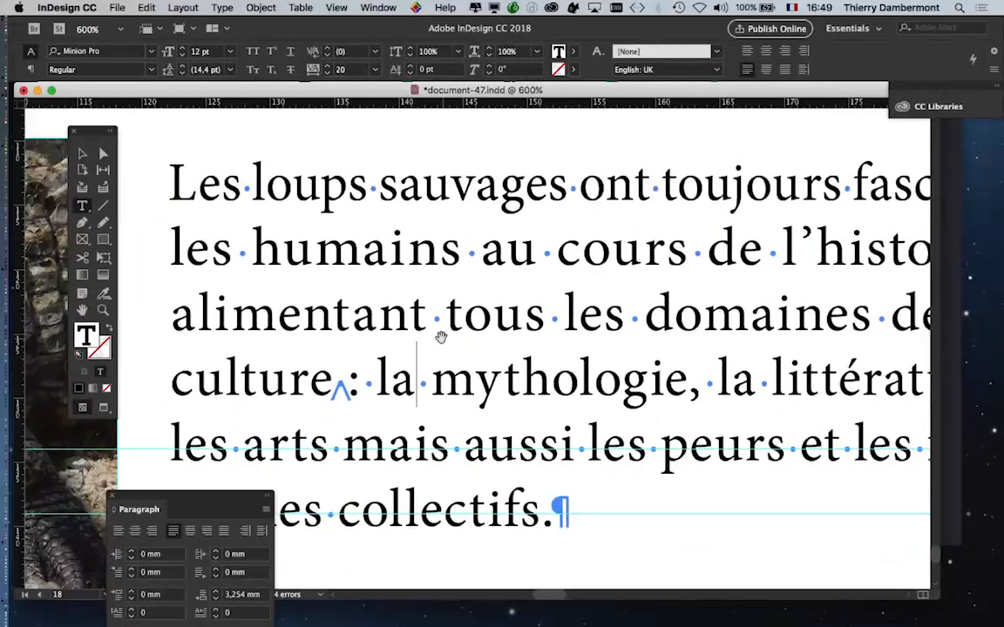
scroll(526, 333, down, 2)
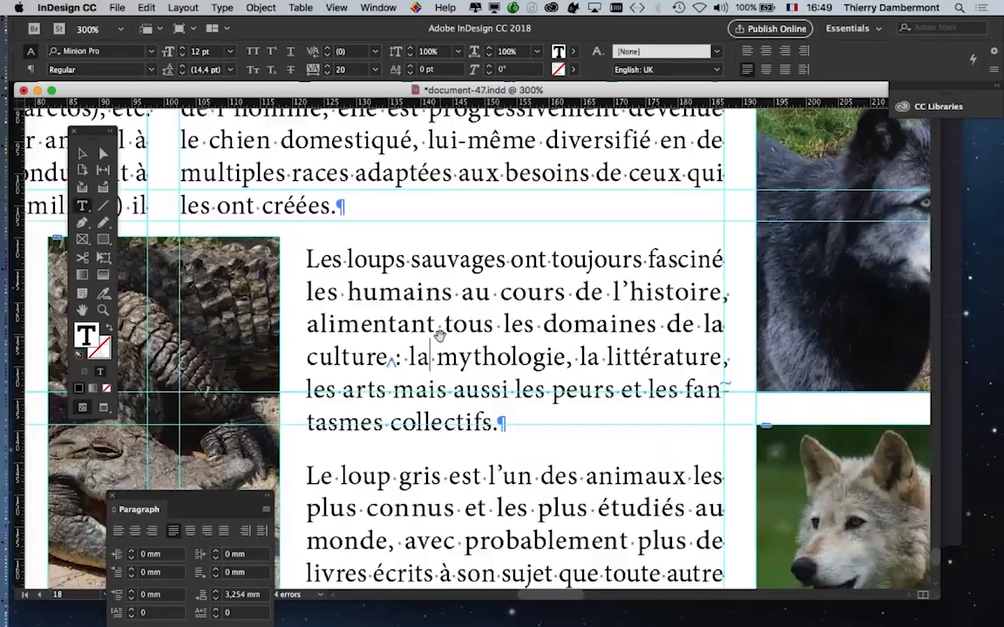
scroll(439, 334, down, 2)
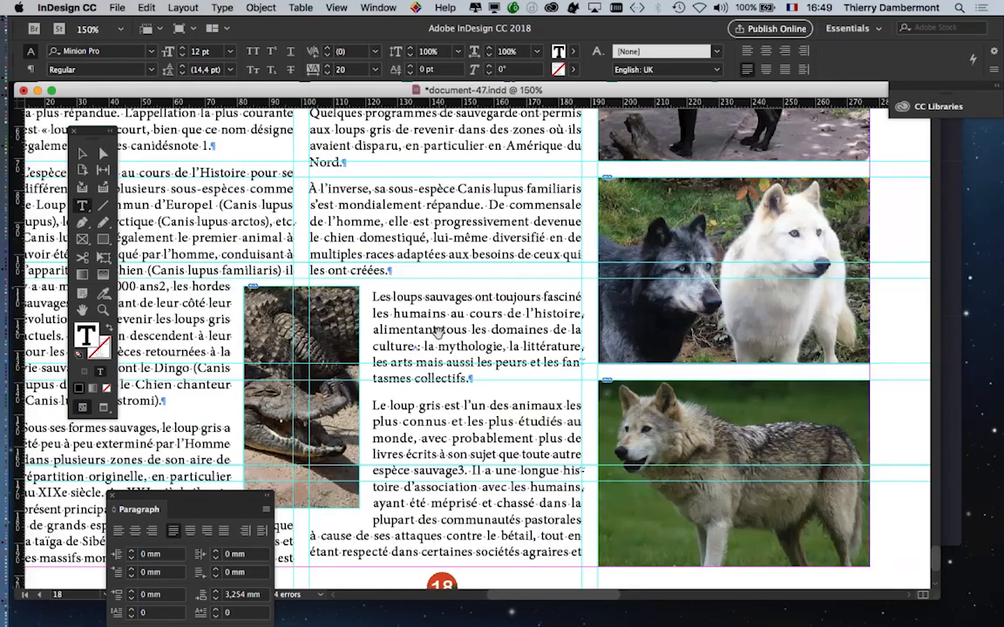
scroll(438, 332, down, 1)
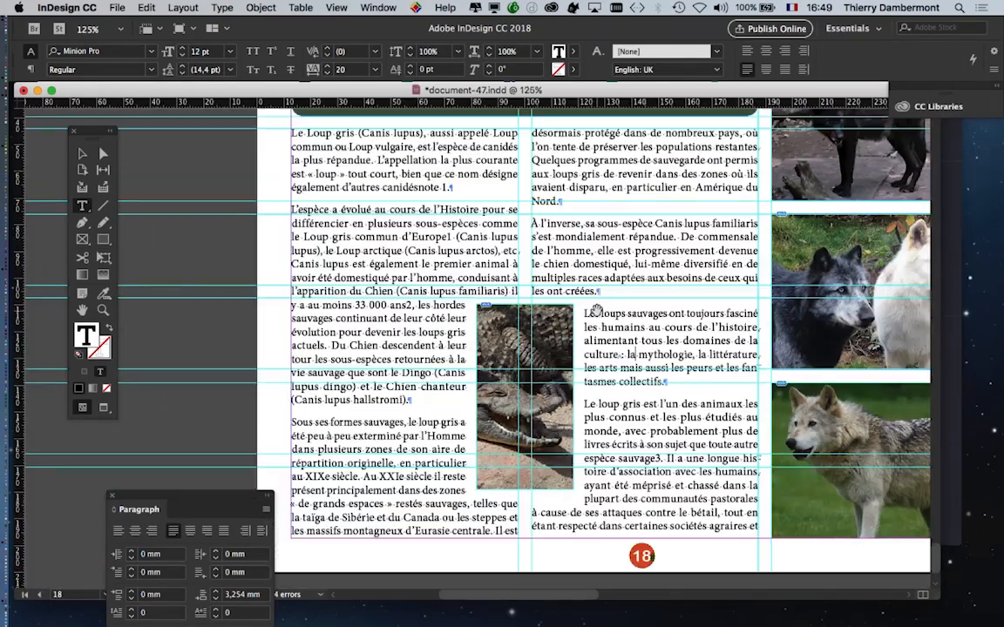
super+click(599, 290)
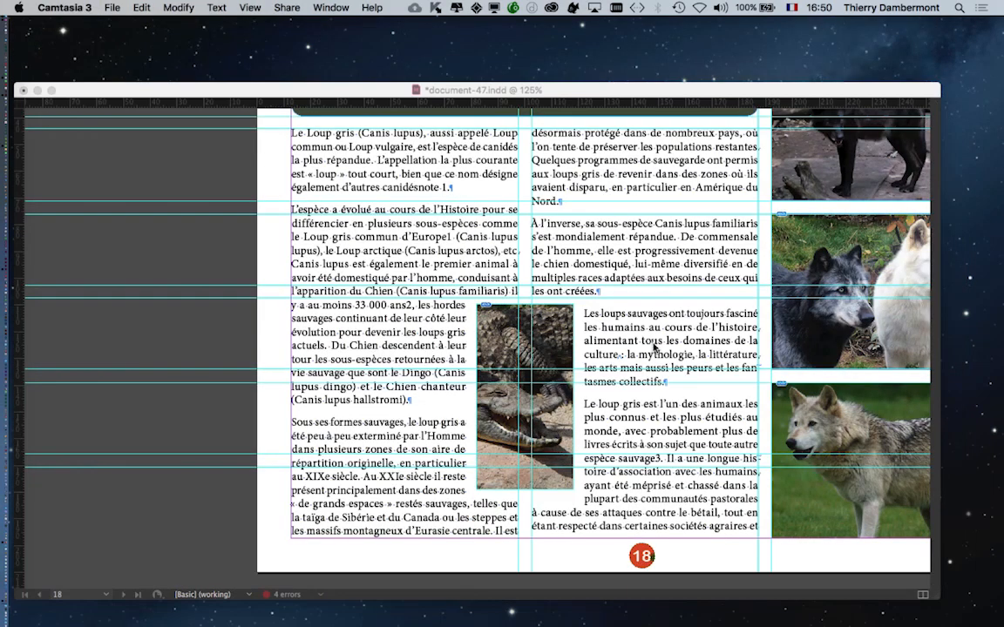
click(580, 92)
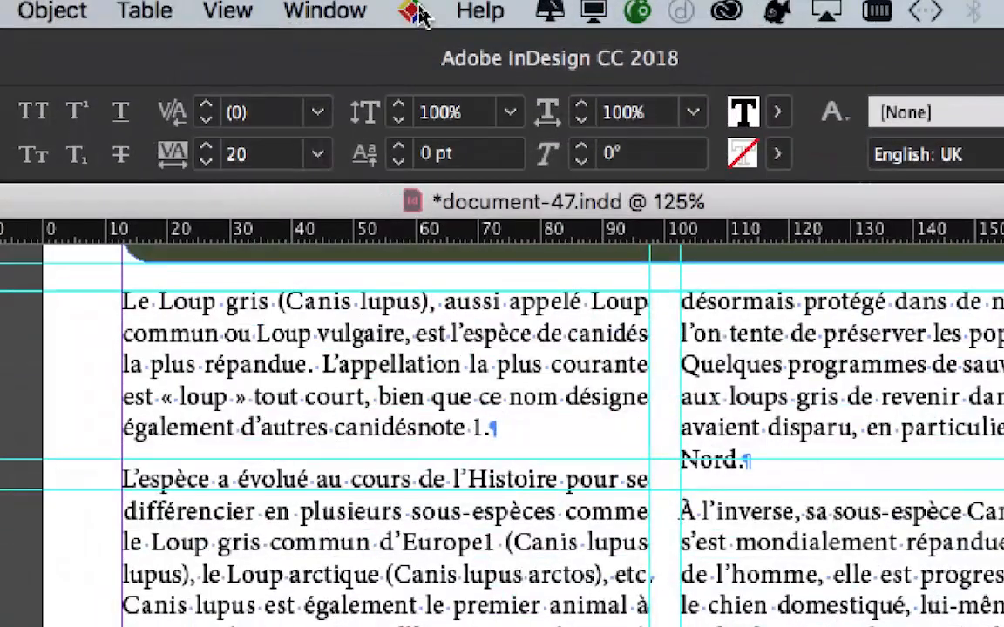
click(417, 8)
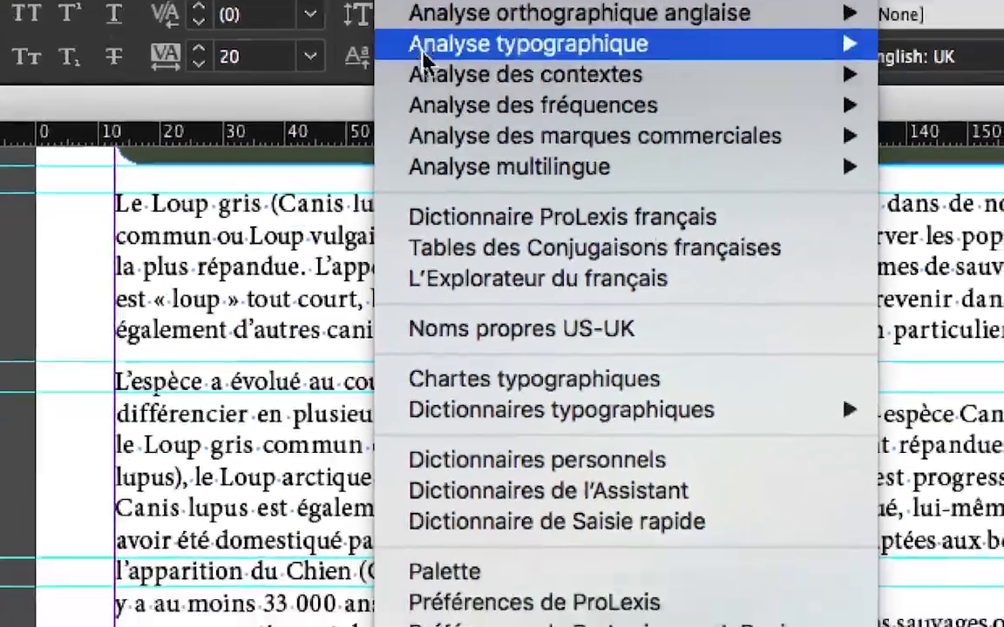
mouse_move(447, 243)
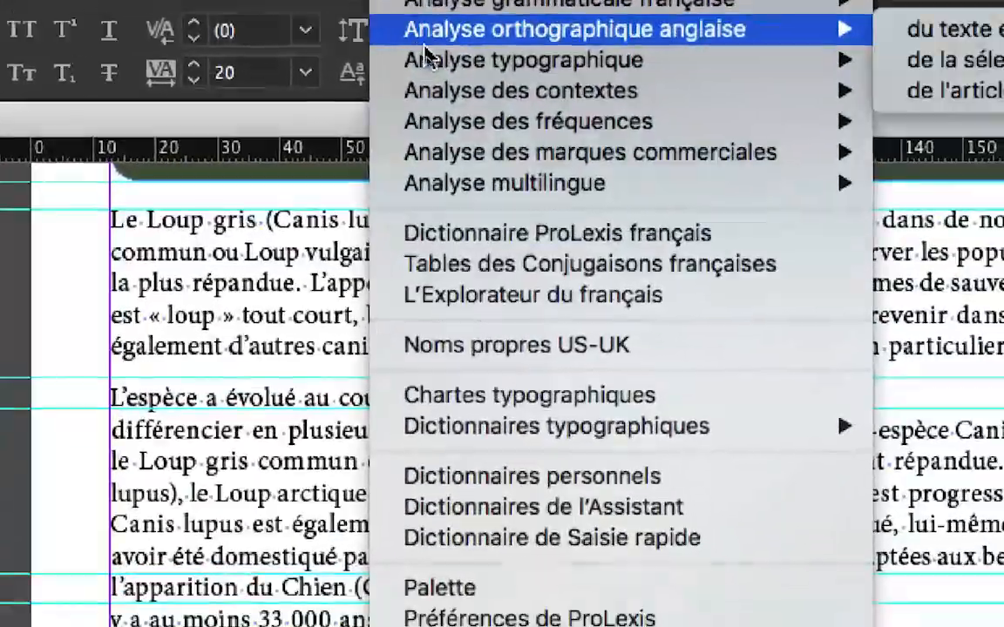
mouse_move(429, 55)
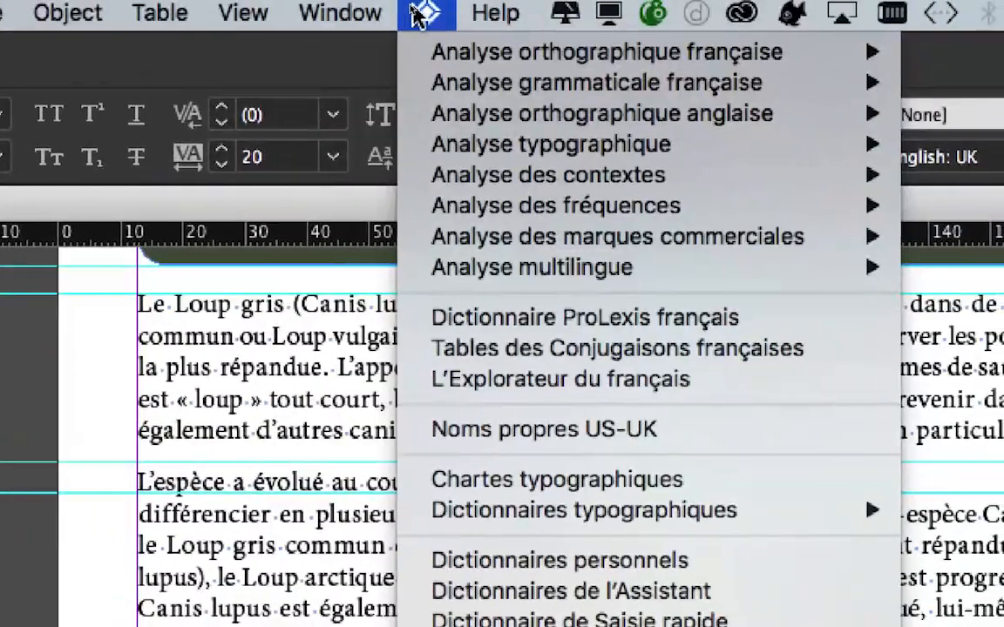
click(420, 14)
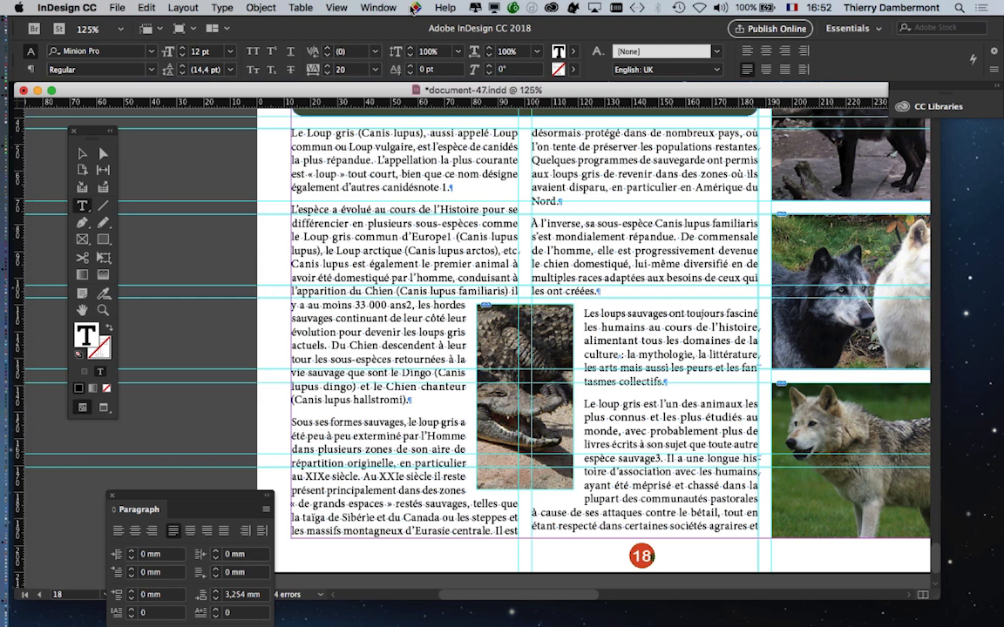
Move the Paragraph panel clear of the article text, deselect everything and show the page 18 spread in Preview mode at 75%
key(super+1)
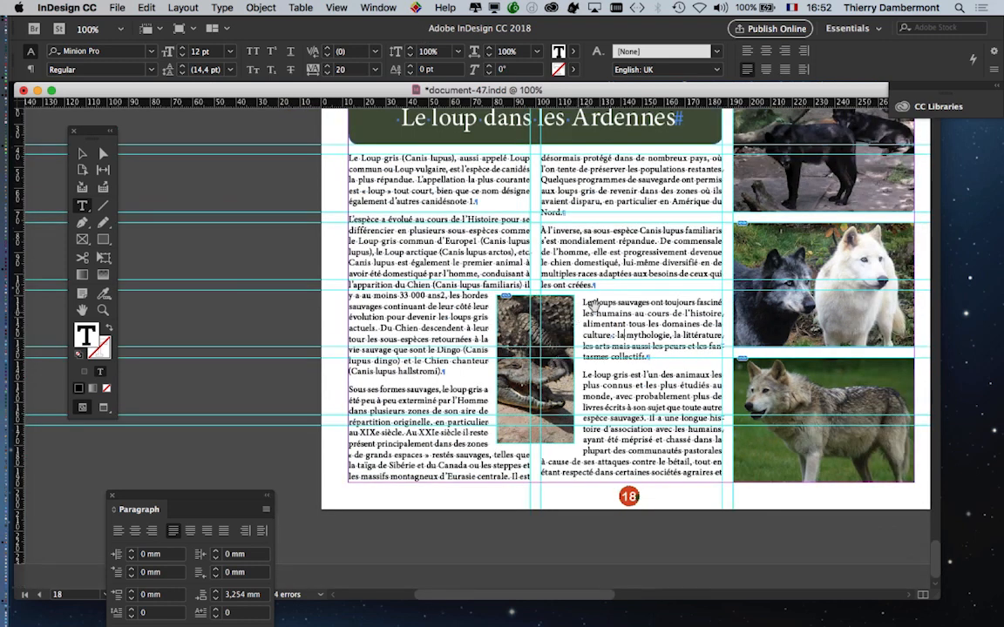
scroll(593, 305, right, 5)
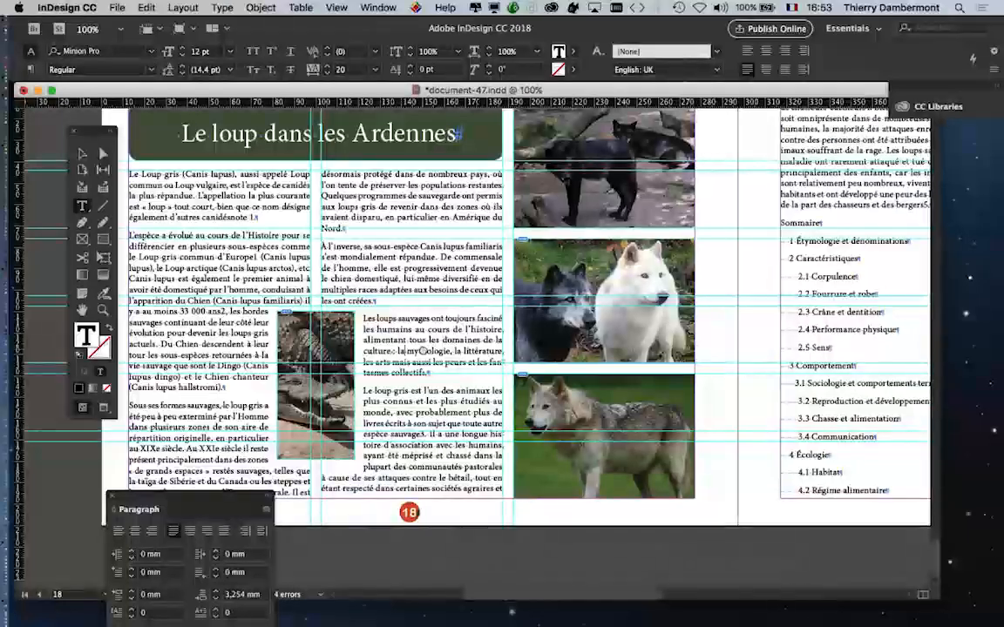
scroll(421, 350, left, 4)
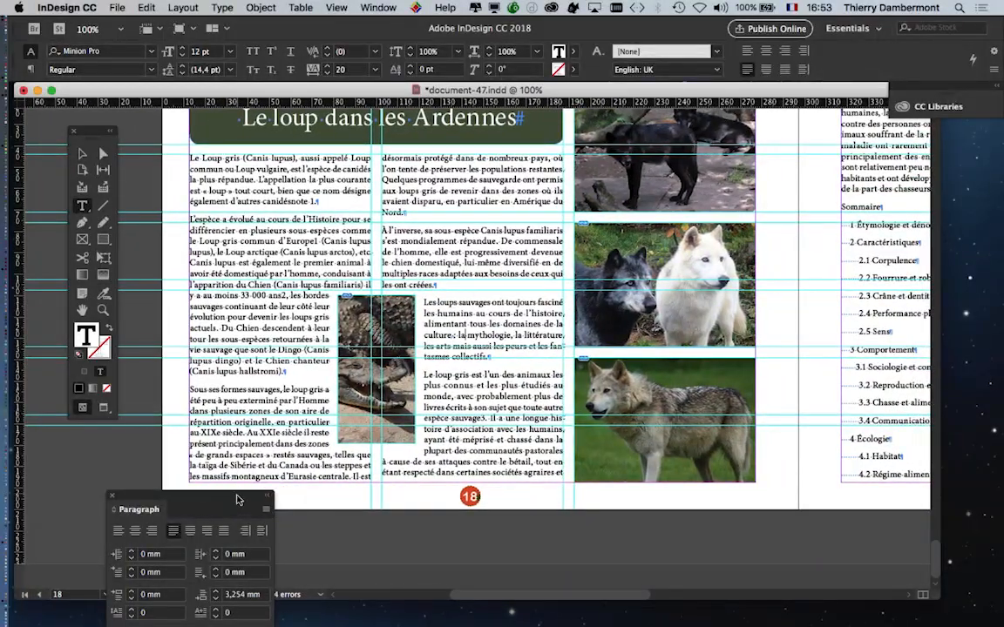
mouse_move(236, 499)
mouse_down()
mouse_move(173, 443)
mouse_move(185, 462)
mouse_up()
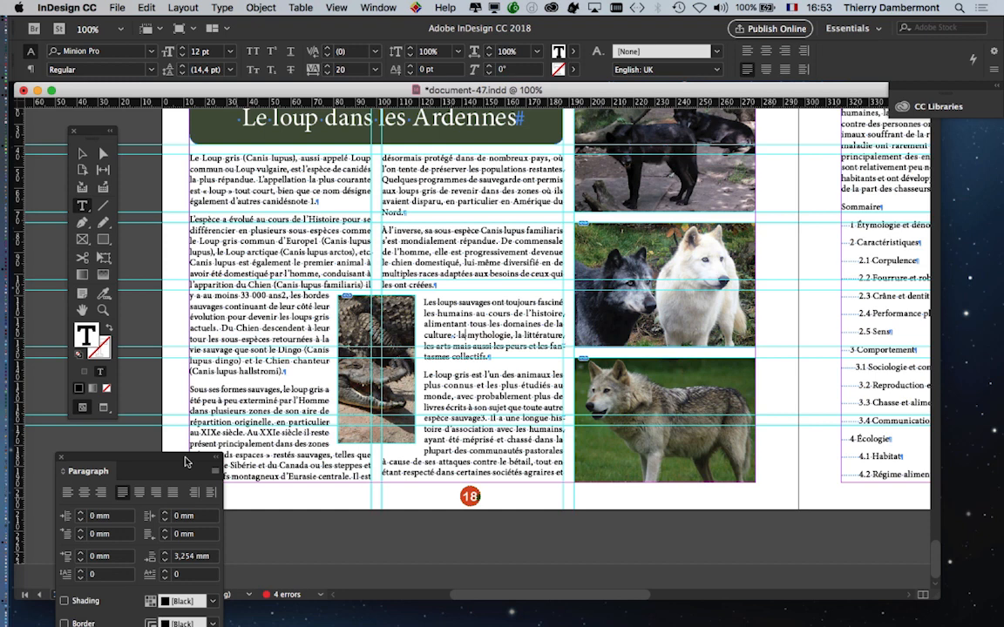
click(83, 153)
click(174, 256)
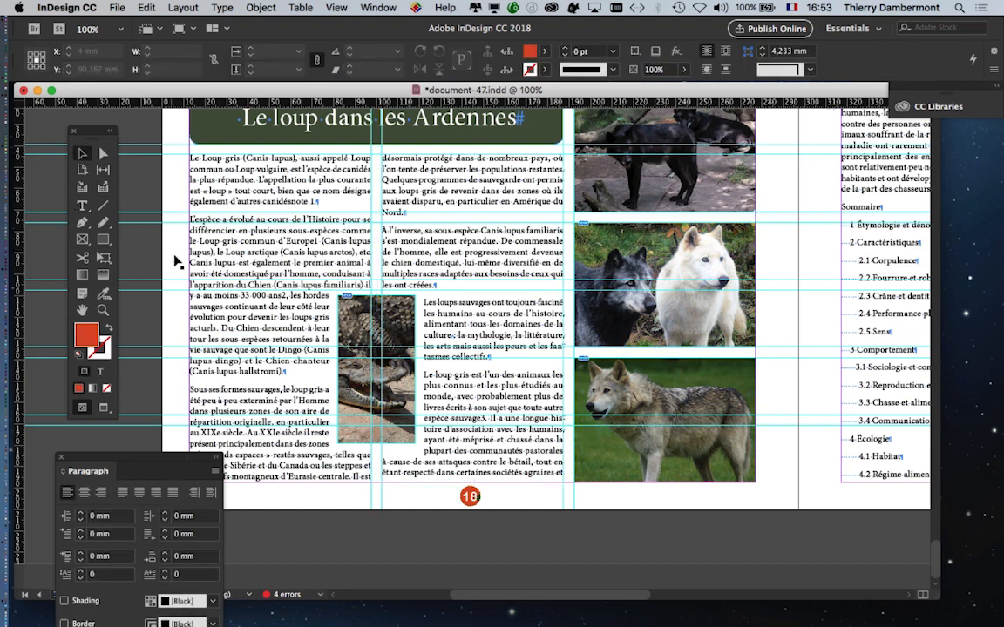
key(super+minus)
key(w)
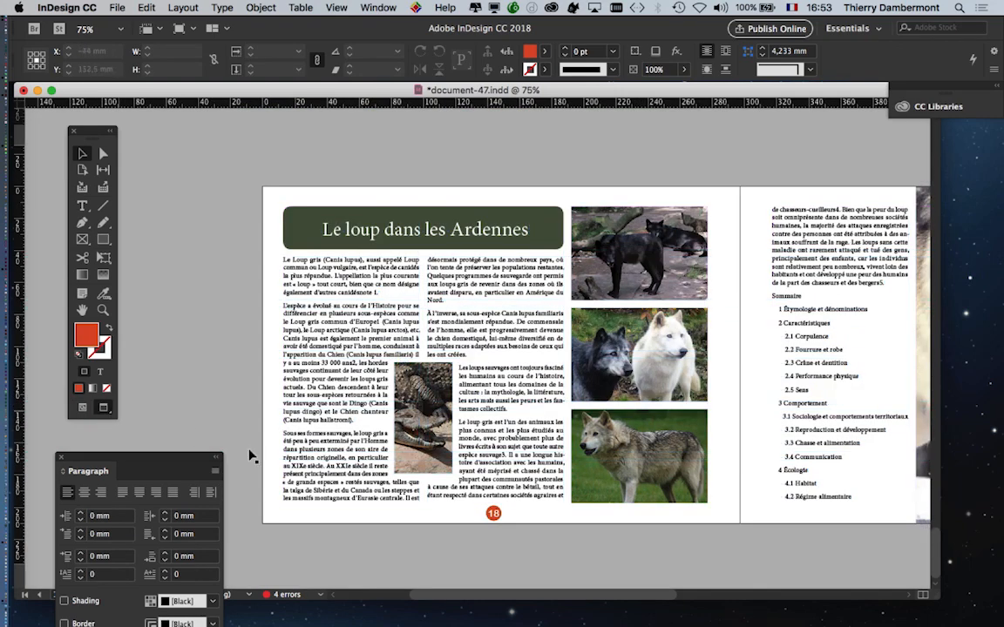
key(h)
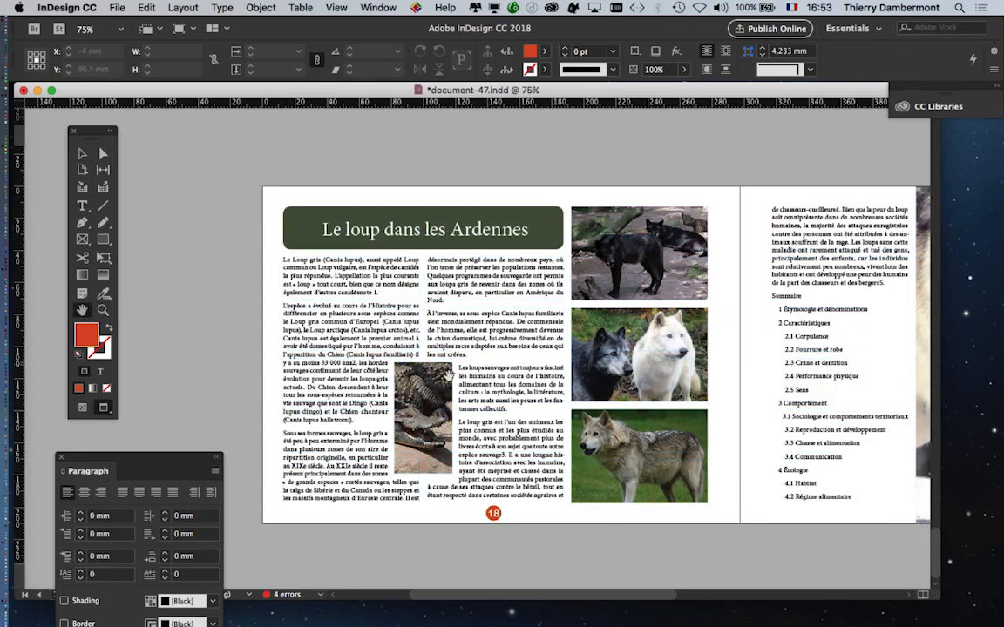